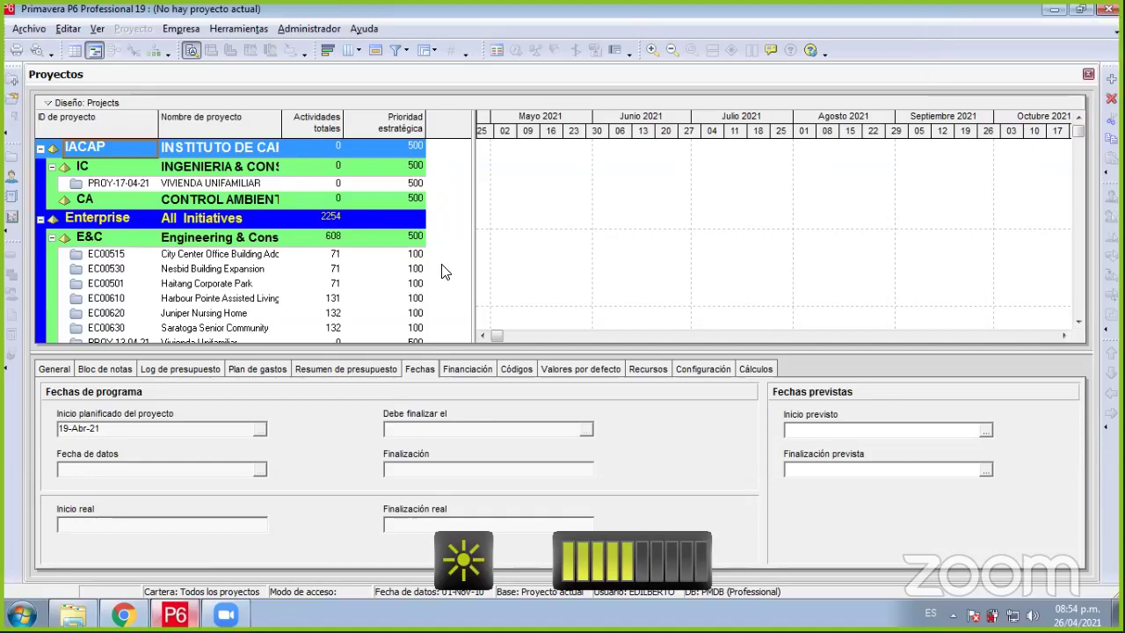
- Check the program's version information and close the information window
left_click_drag(392, 321, 379, 410)
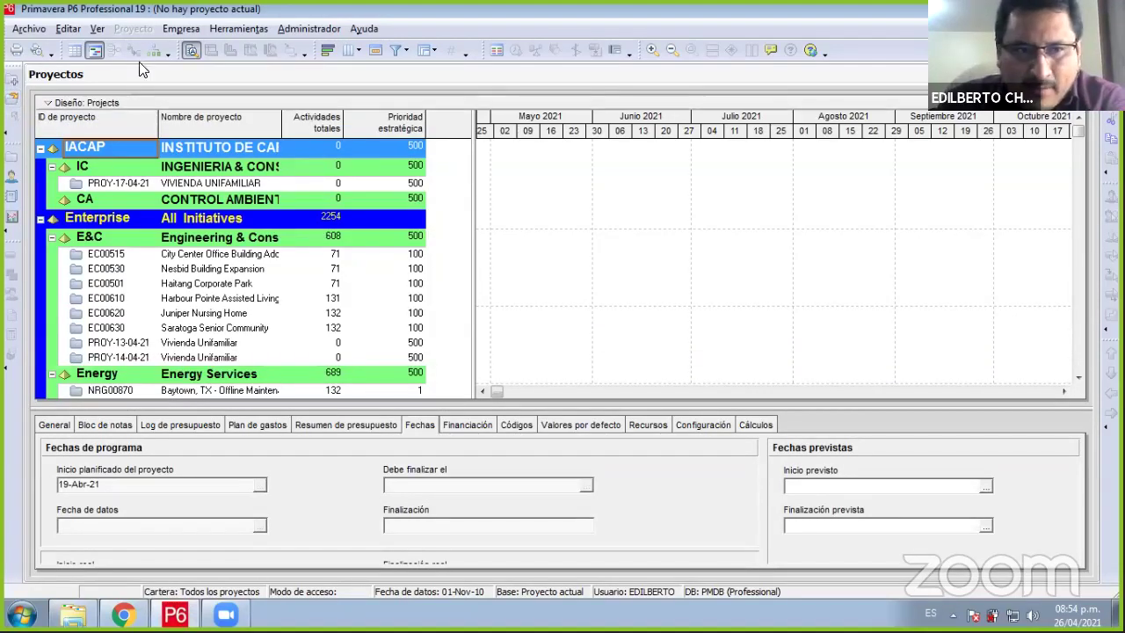
left_click(360, 29)
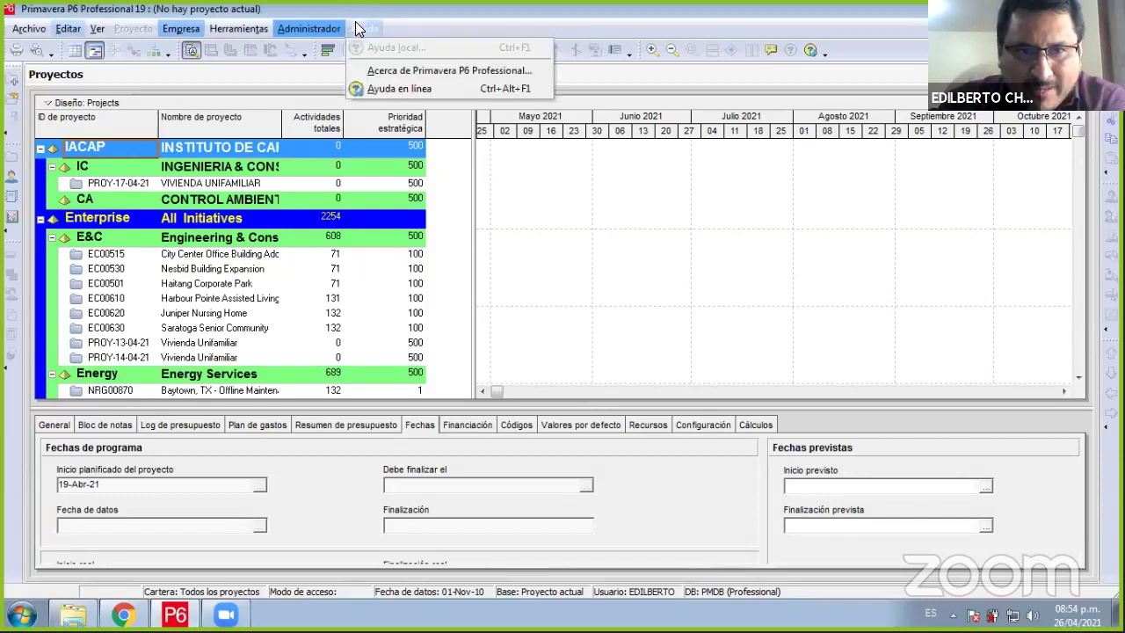
left_click(404, 72)
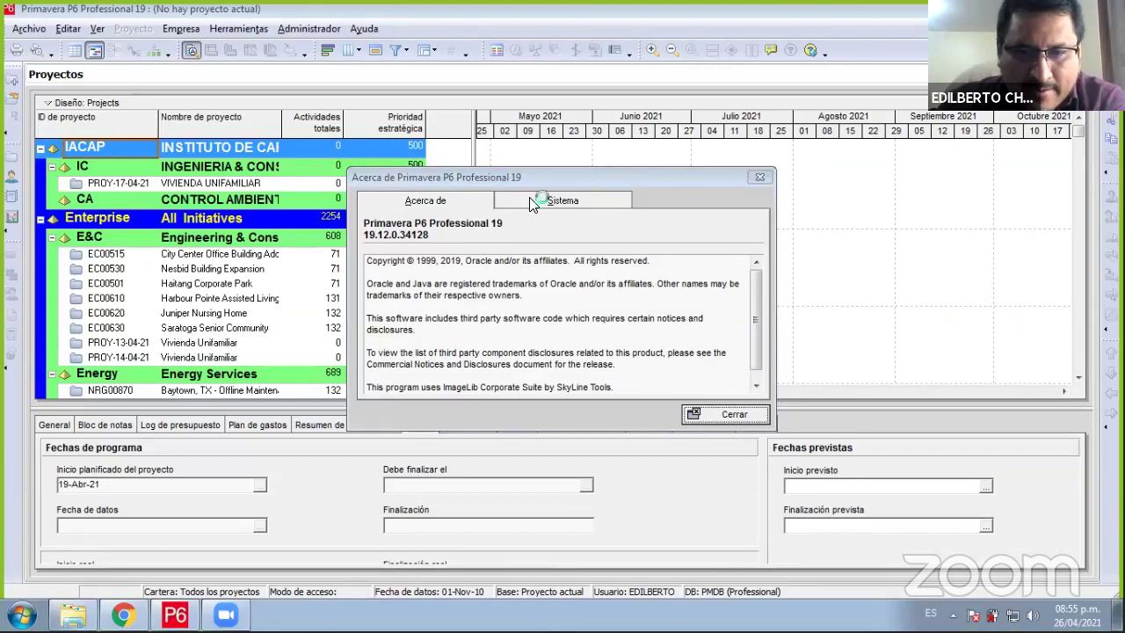
key("super+d")
left_click(174, 615)
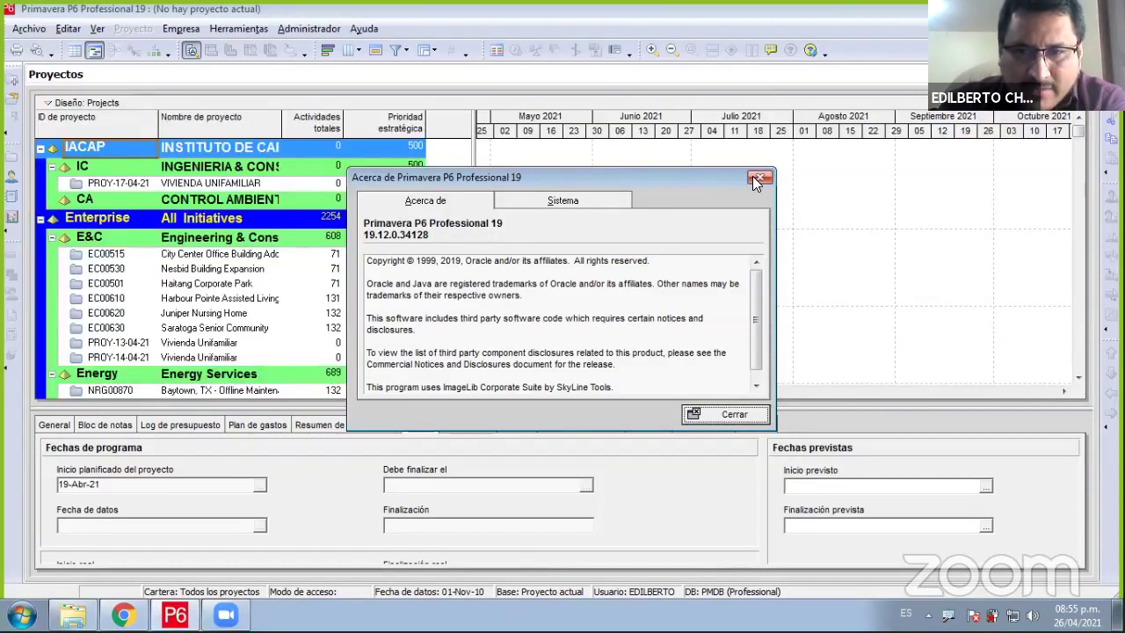
left_click(756, 178)
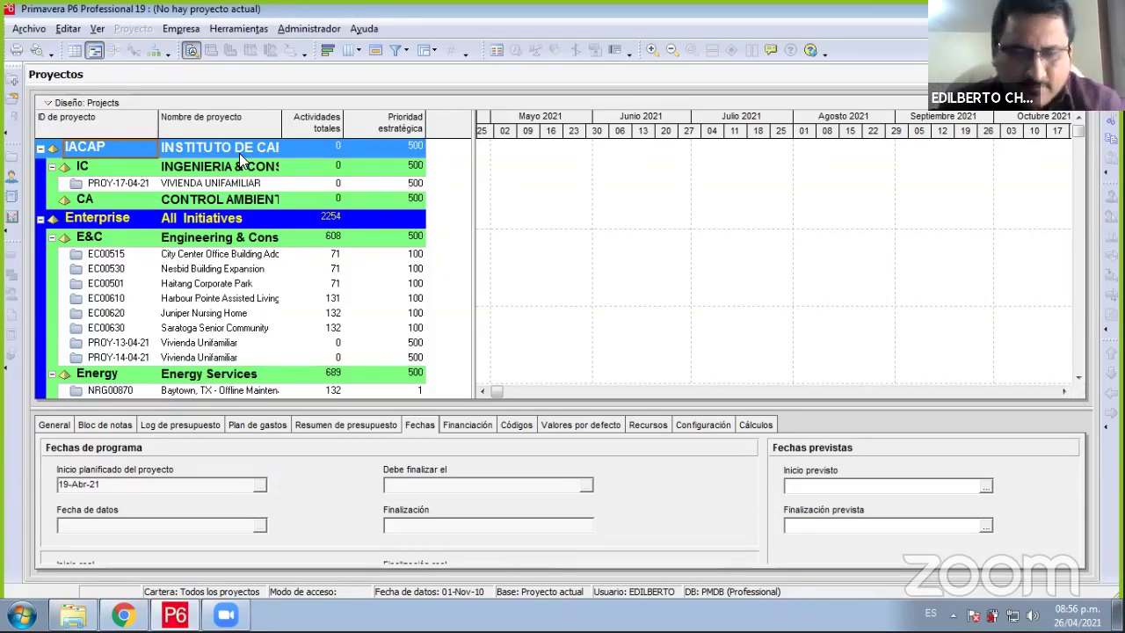
- Slightly widen the project name column, open the enterprise project structure (EPS), and display it as a table
key("XF86AudioRaiseVolume")
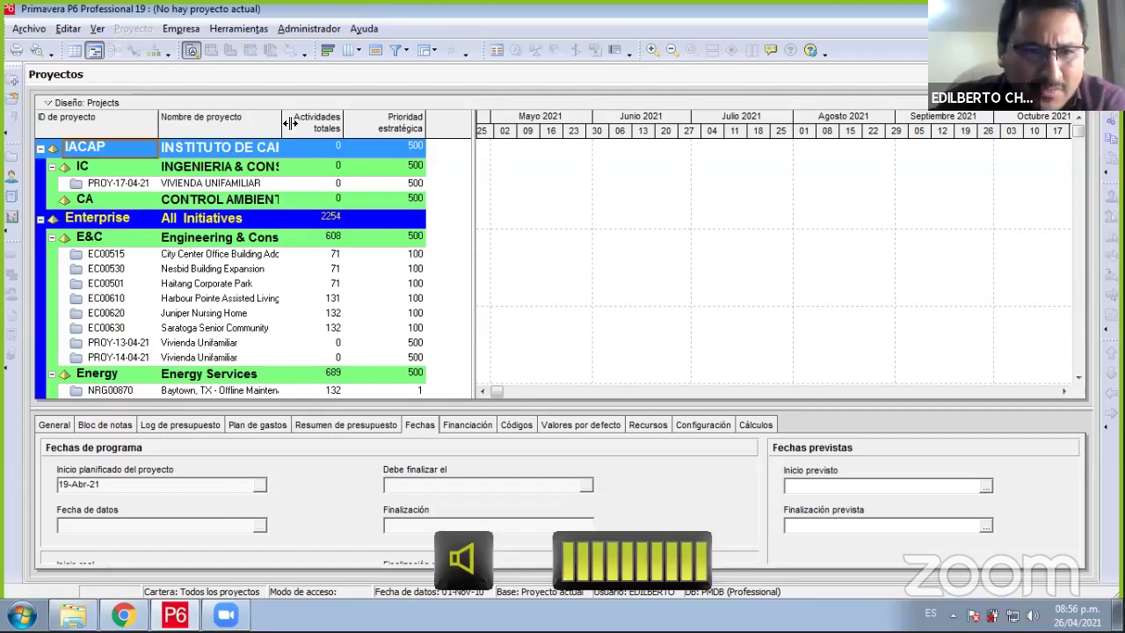
left_click_drag(285, 119, 285, 118)
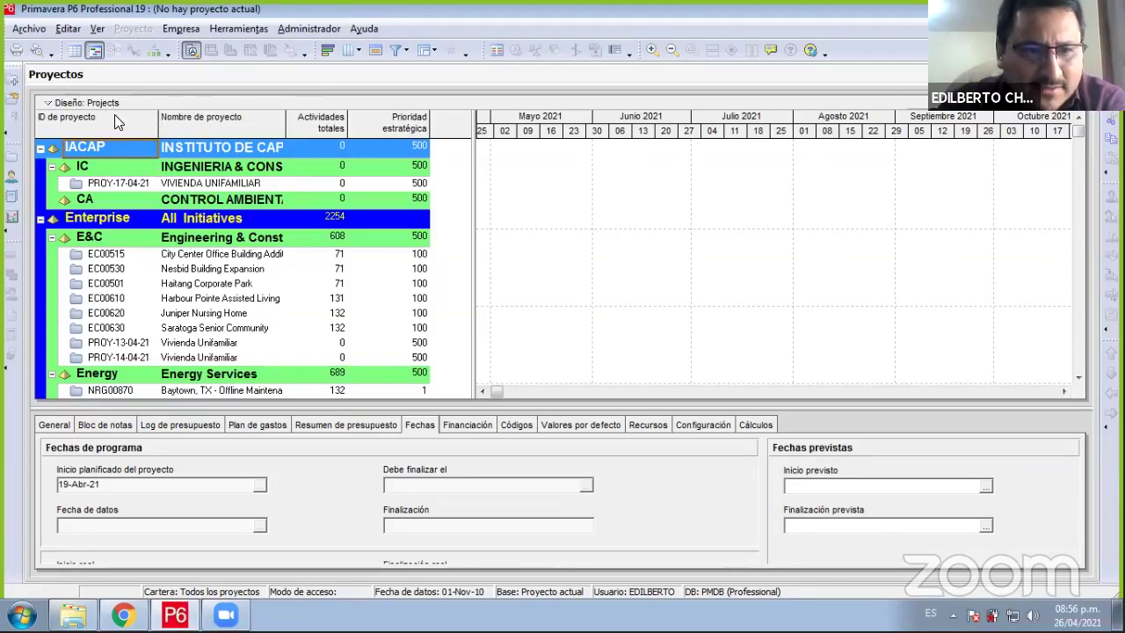
left_click(164, 34)
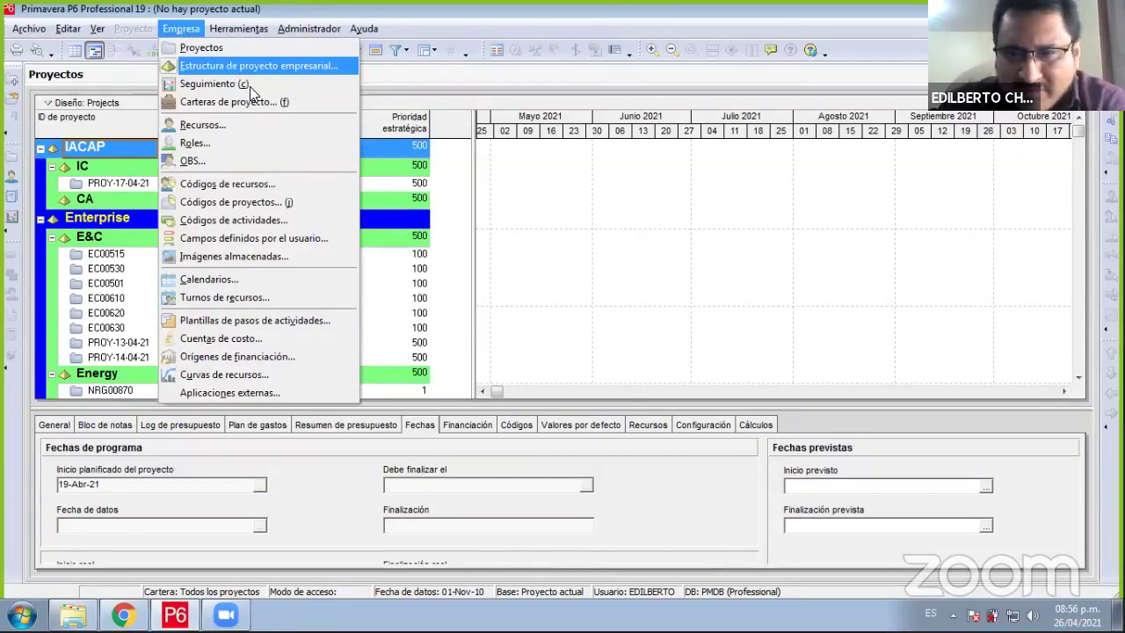
left_click(232, 65)
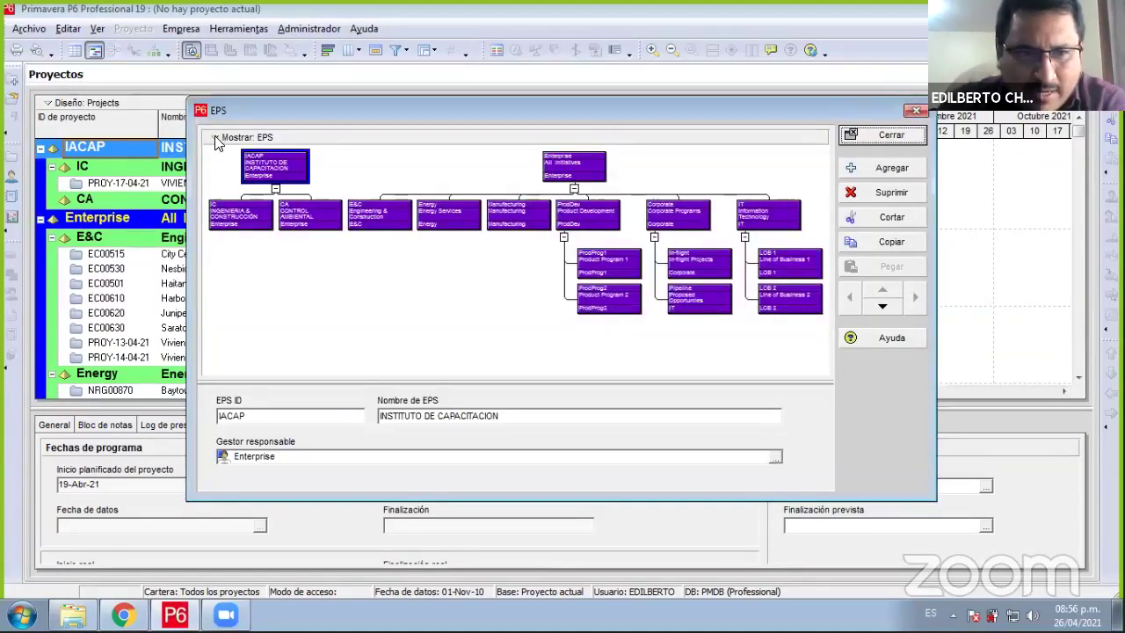
left_click(255, 138)
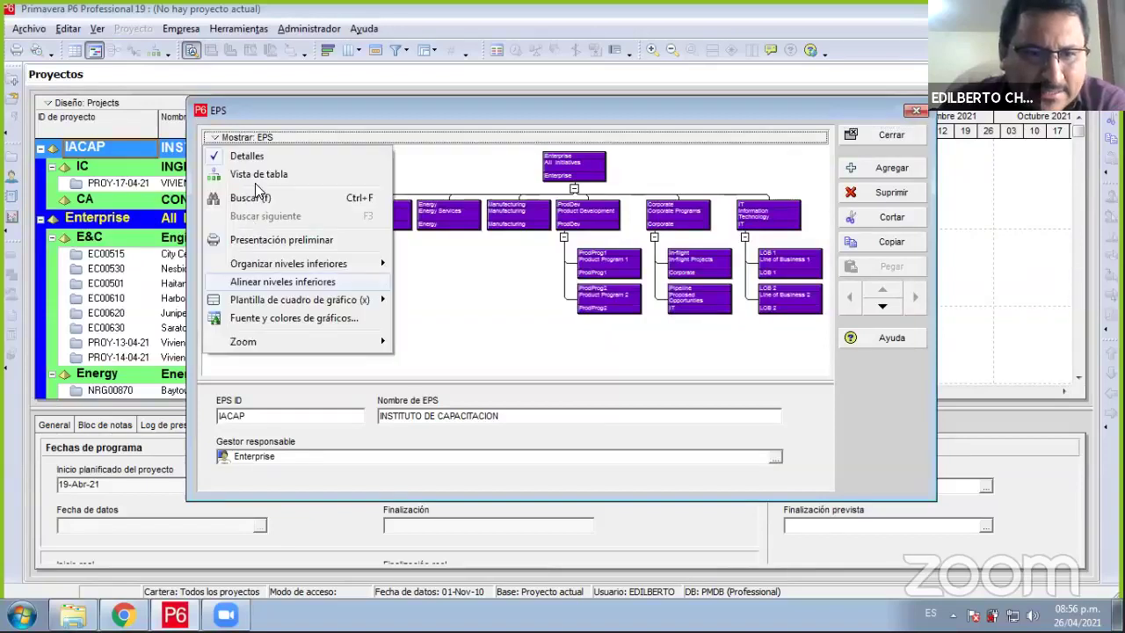
left_click(264, 174)
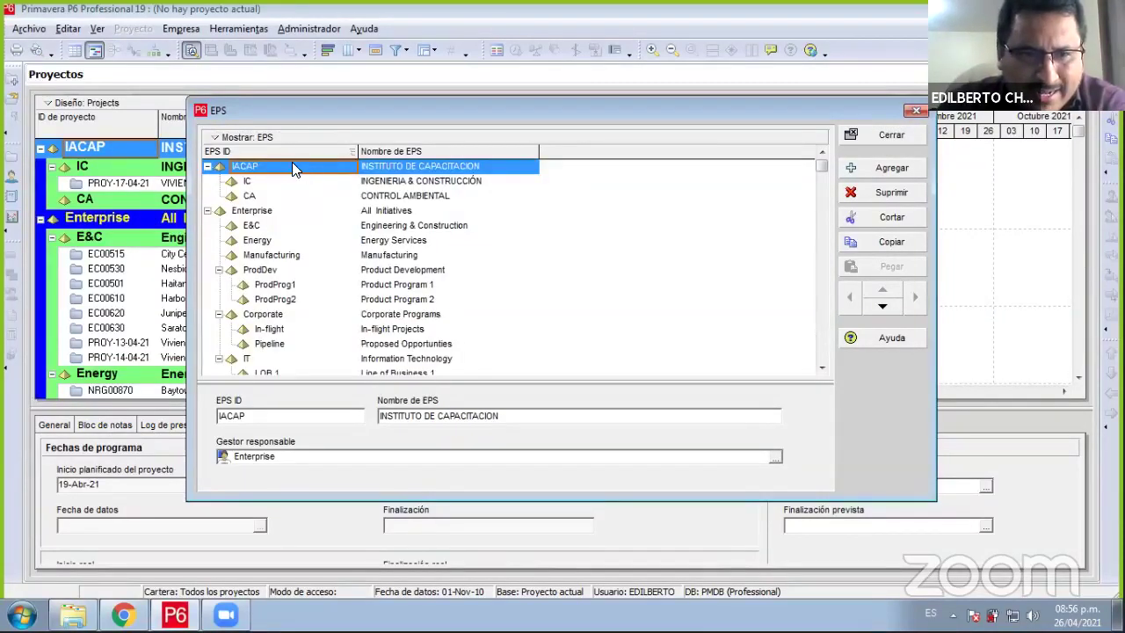
- Add a new EPS node under IACAP
right_click(295, 165)
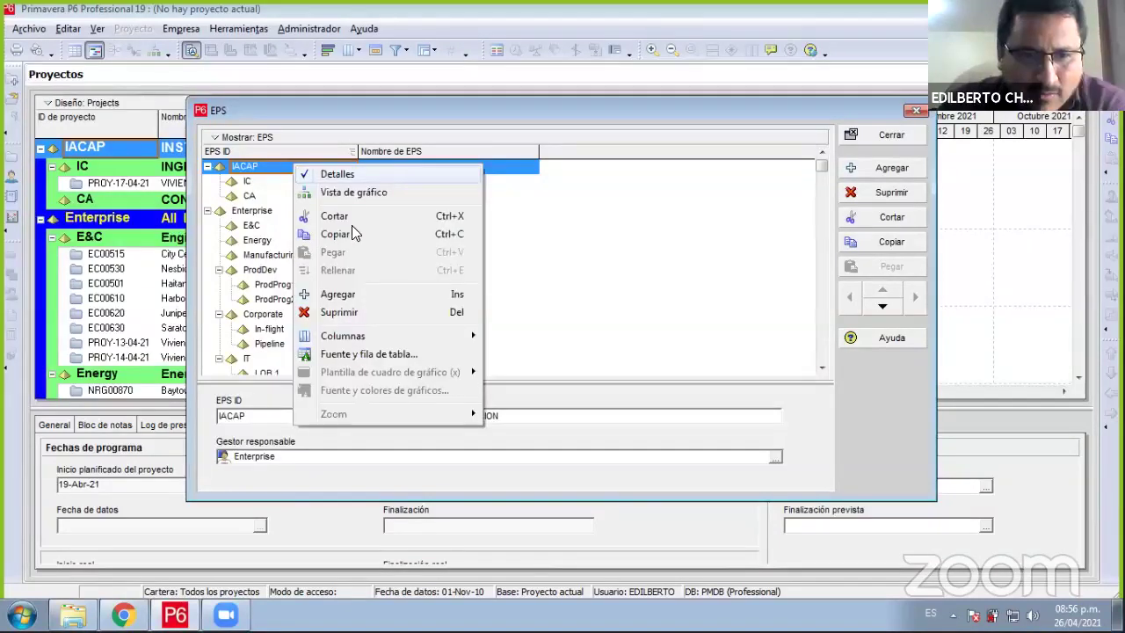
left_click(361, 293)
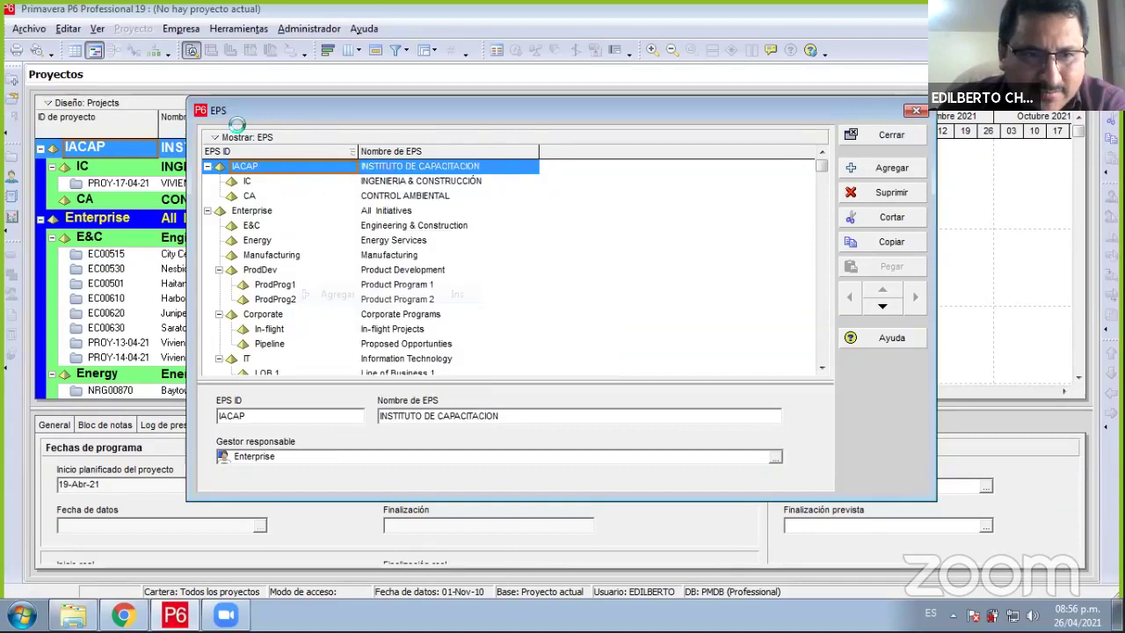
left_click_drag(257, 113, 263, 173)
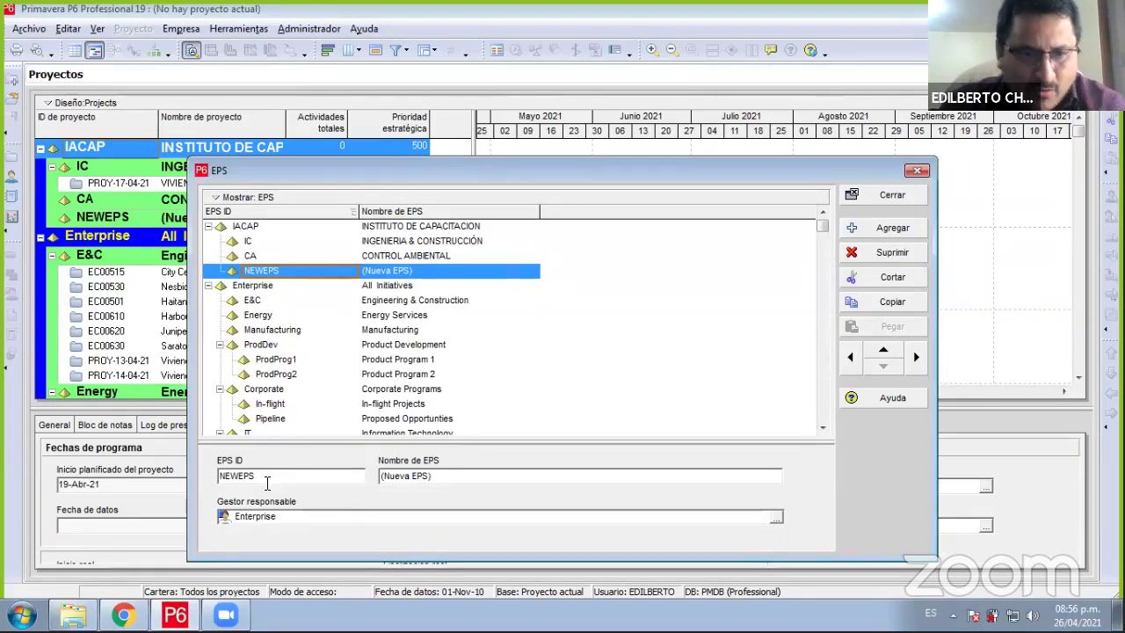
- Set the new node's EPS ID to ENCA
double_click(266, 483)
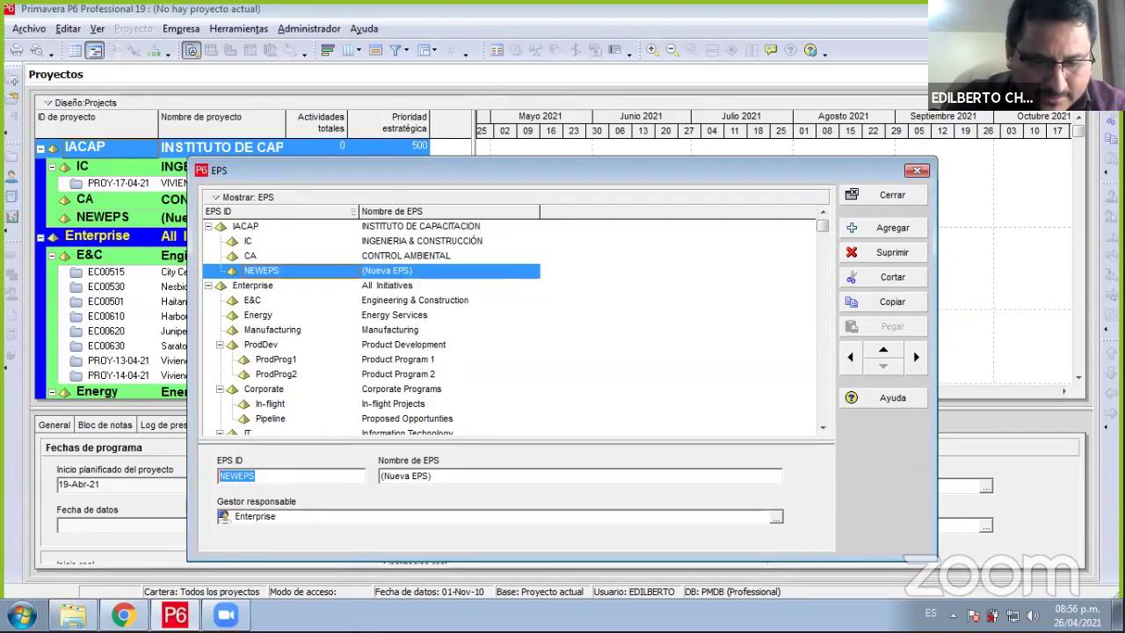
type("E")
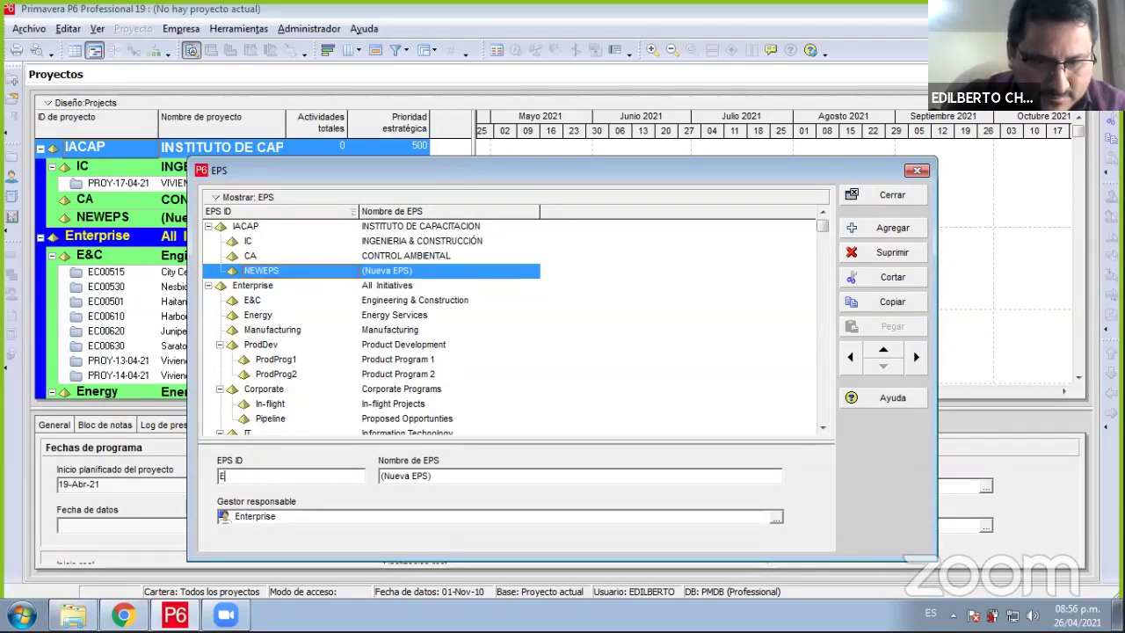
type("NCA")
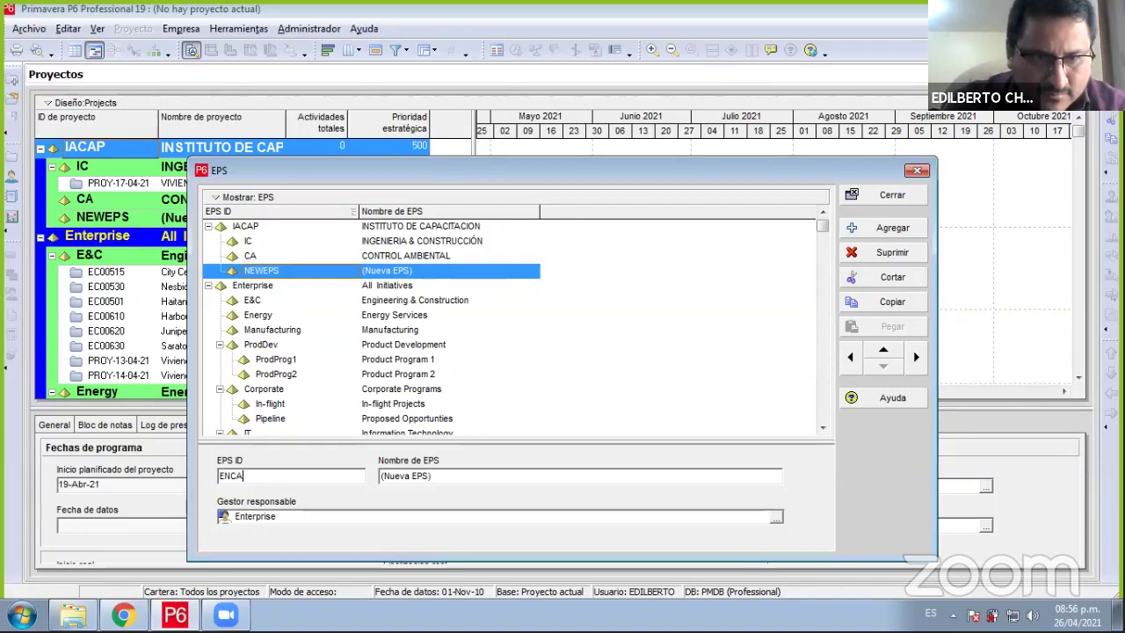
type("CP")
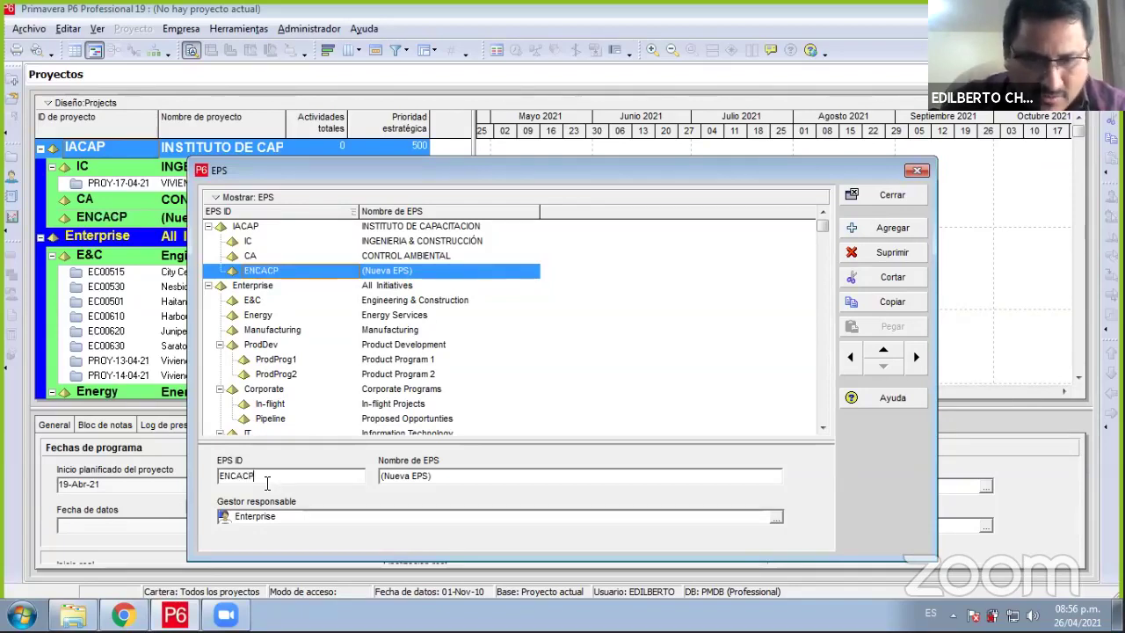
key("BackSpace")
key("BackSpace")
type("P")
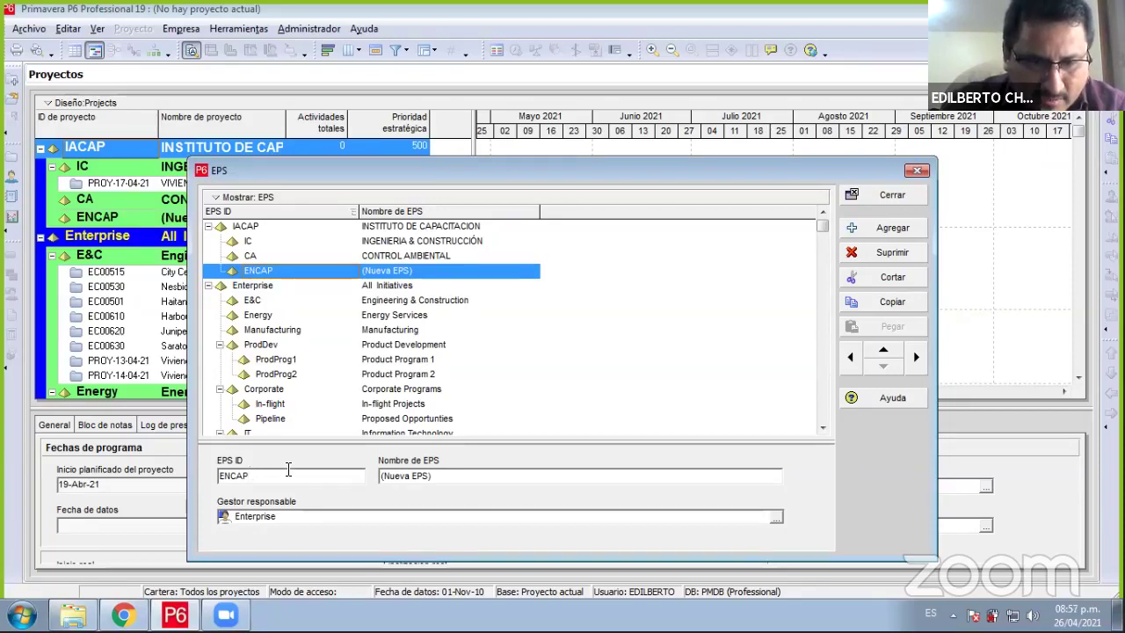
key("BackSpace")
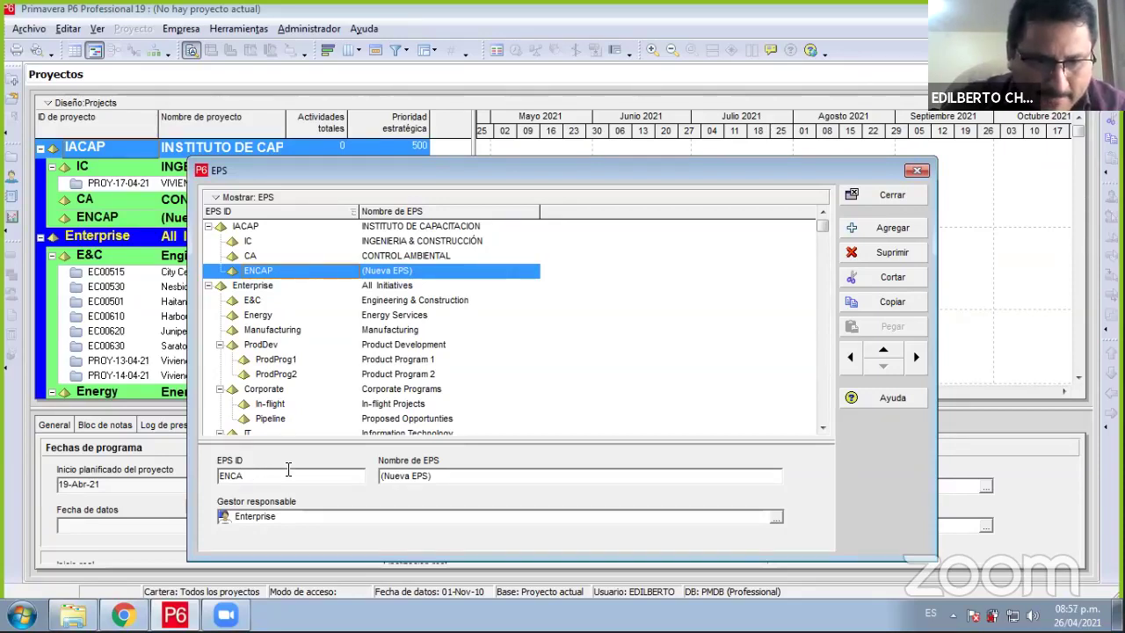
- Set the new EPS node's name to ENCAP
left_click(455, 477)
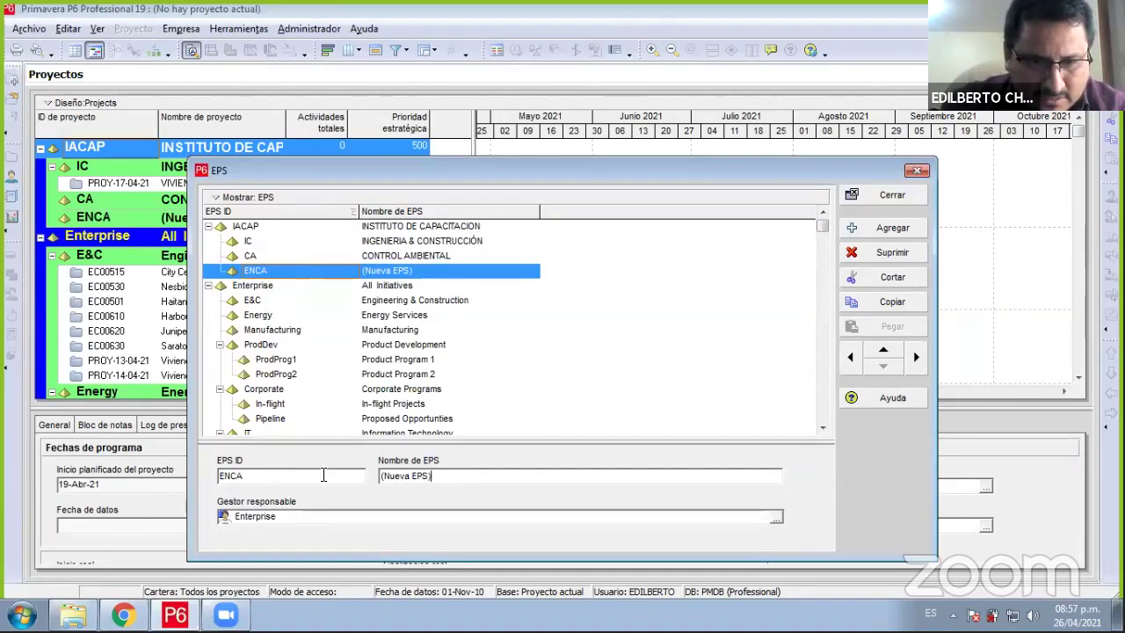
key("shift+Home")
type("ENCAP")
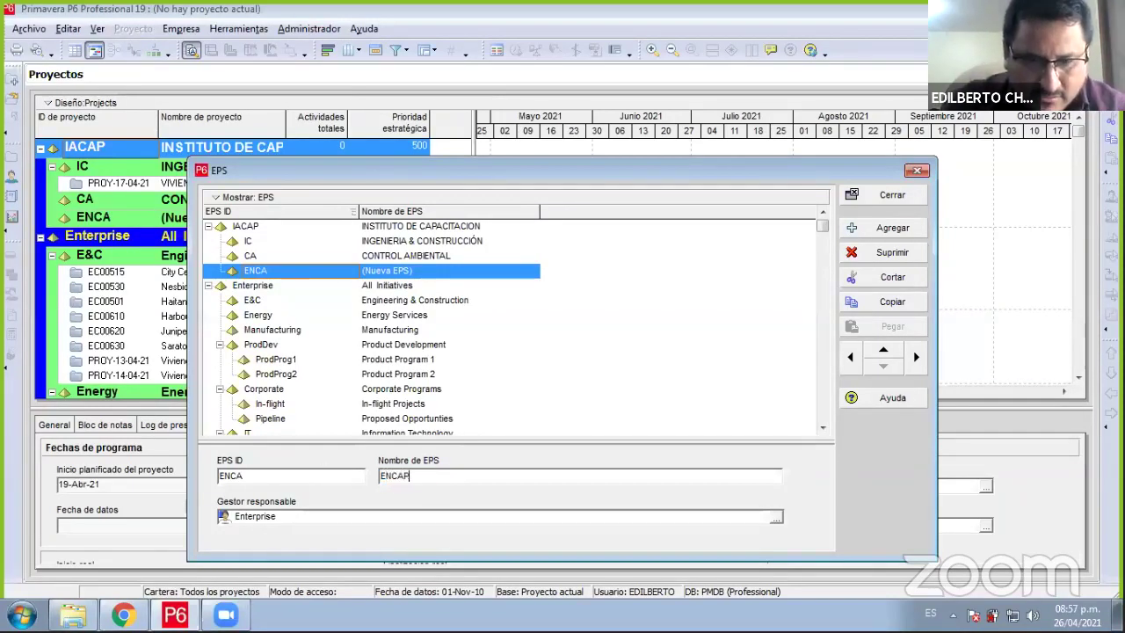
- Replace the new node's EPS ID with ENCAP
left_click(324, 474)
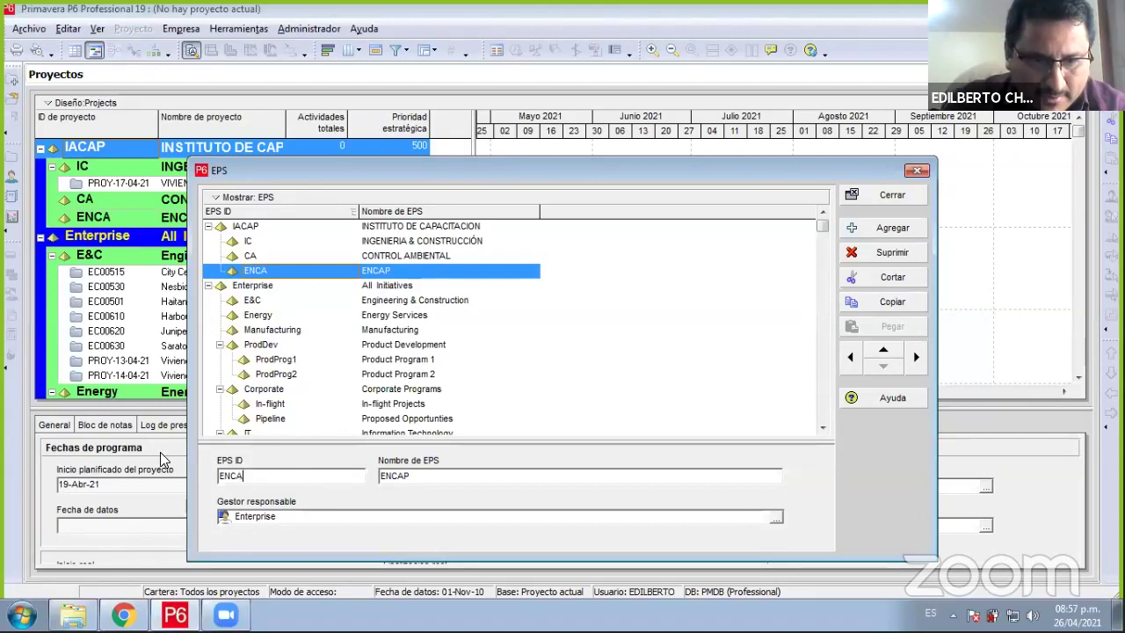
key("shift+Home")
key("BackSpace")
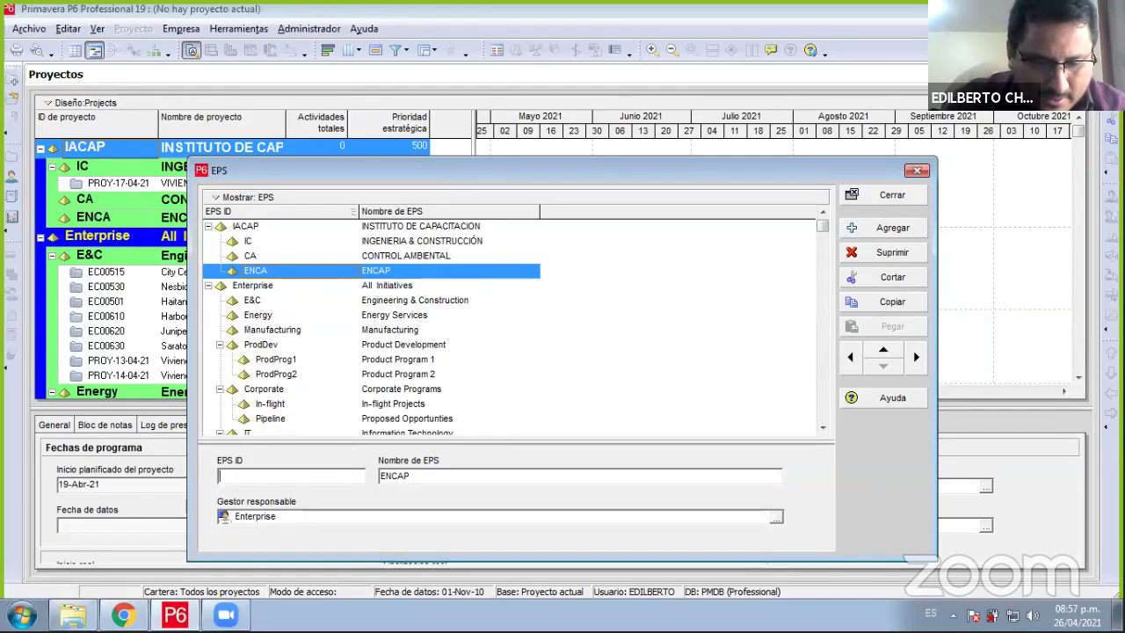
type("EN")
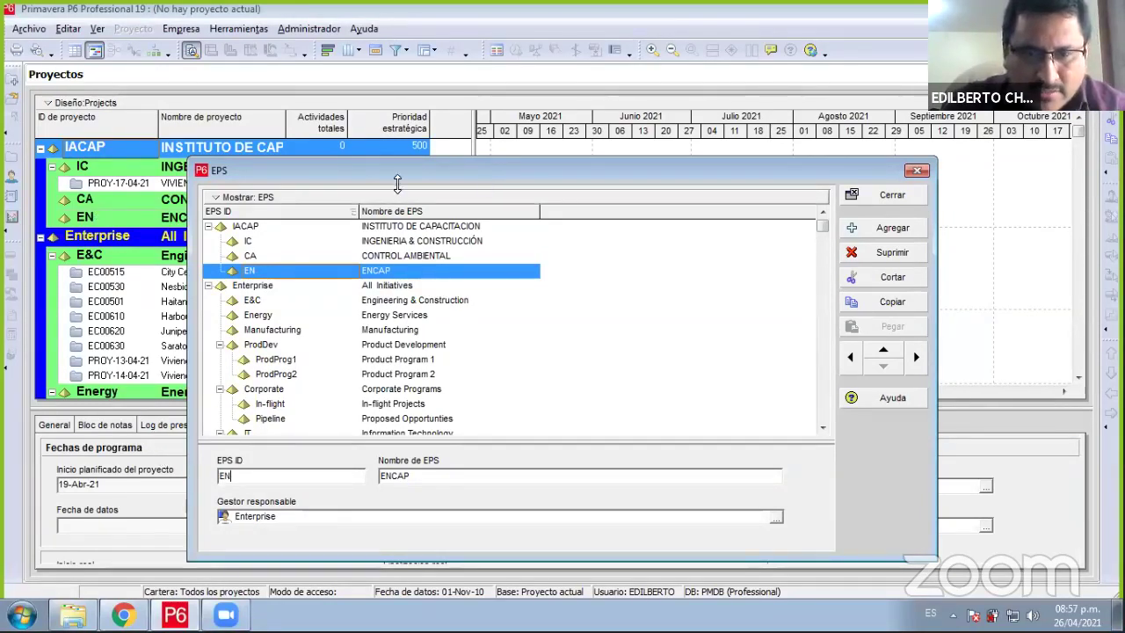
left_click_drag(397, 183, 397, 171)
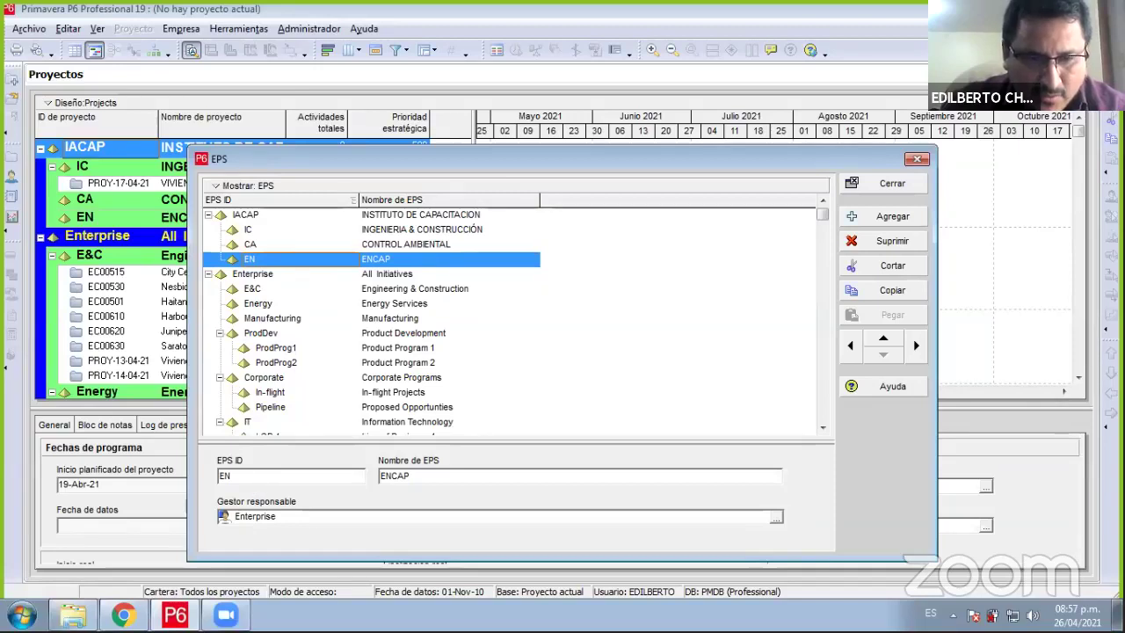
type("V")
key("BackSpace")
type("CAP")
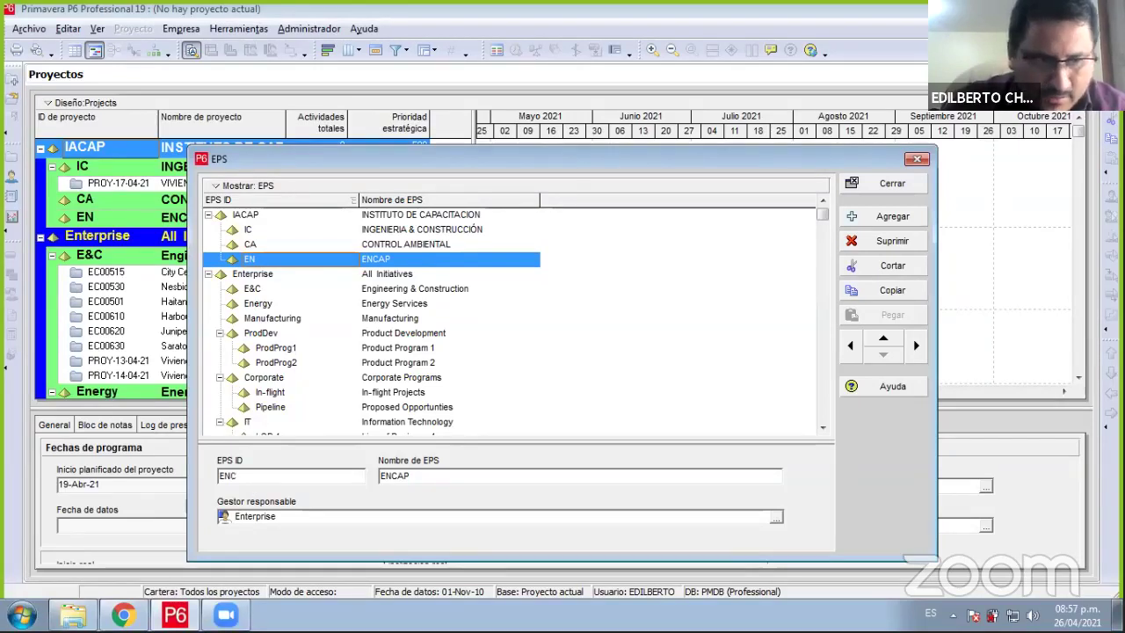
double_click(450, 474)
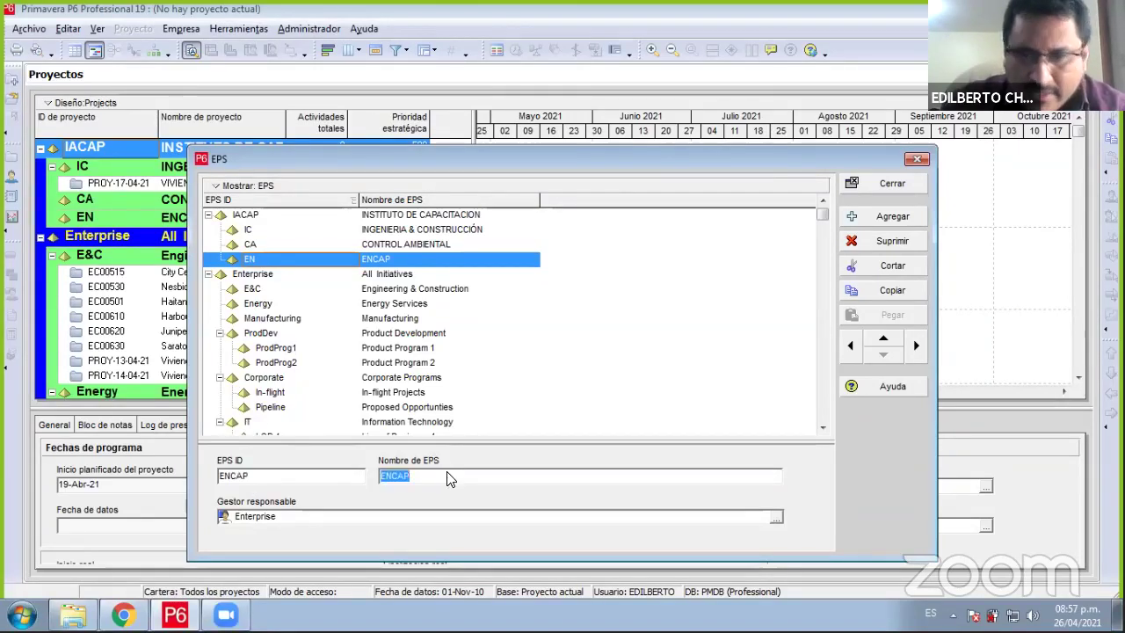
key("Return")
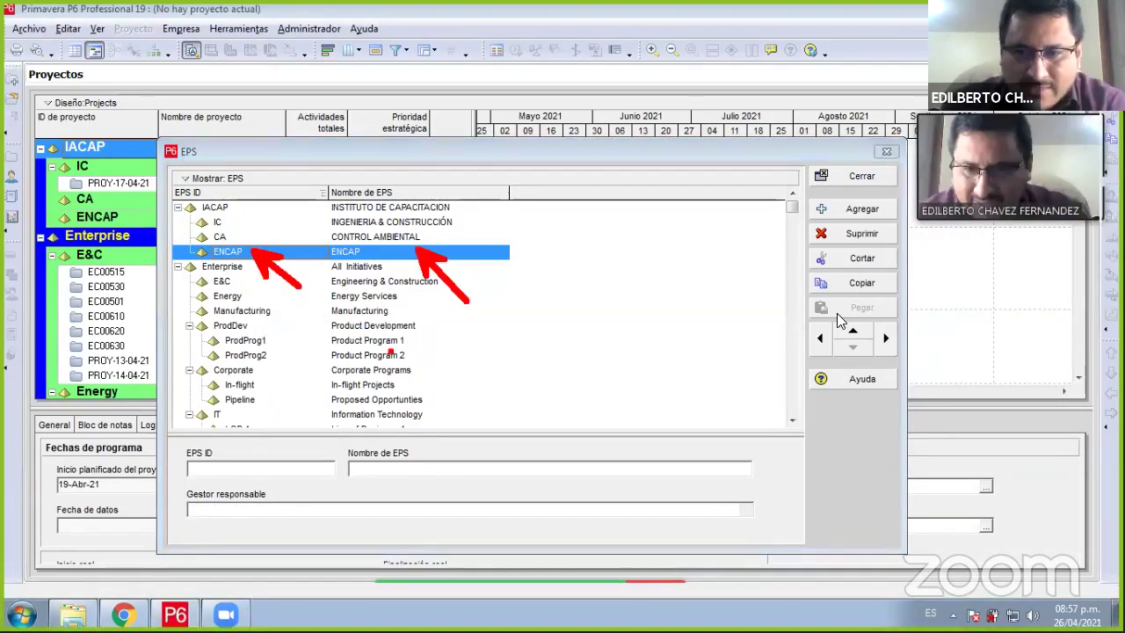
- Promote the ENCAP node out of IACAP to the top level of the EPS hierarchy
left_click(817, 342)
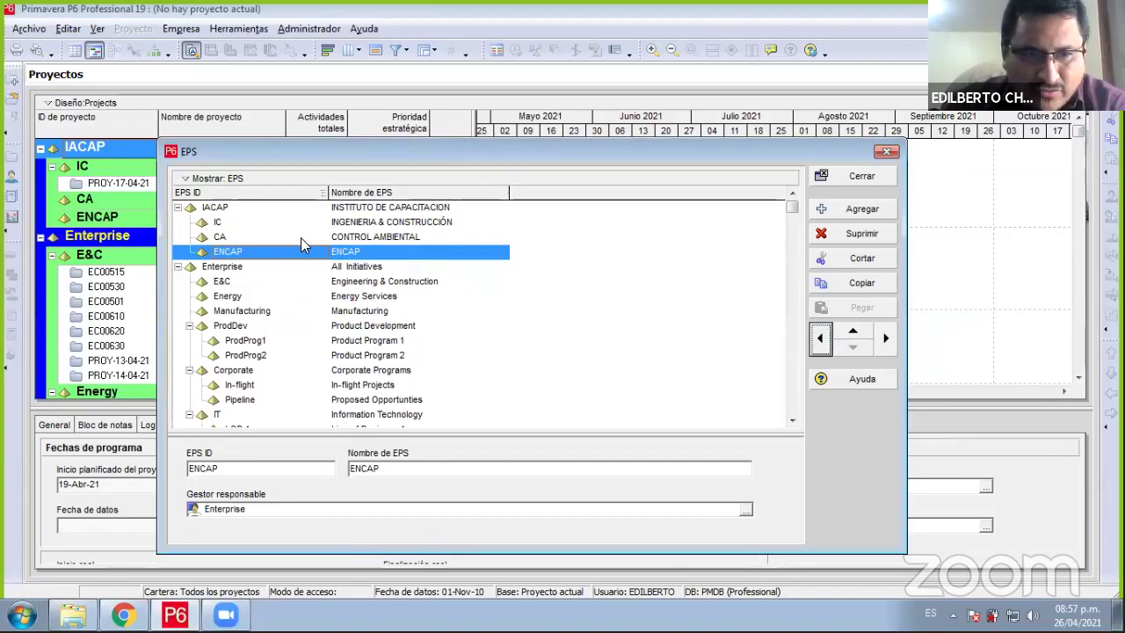
key("space")
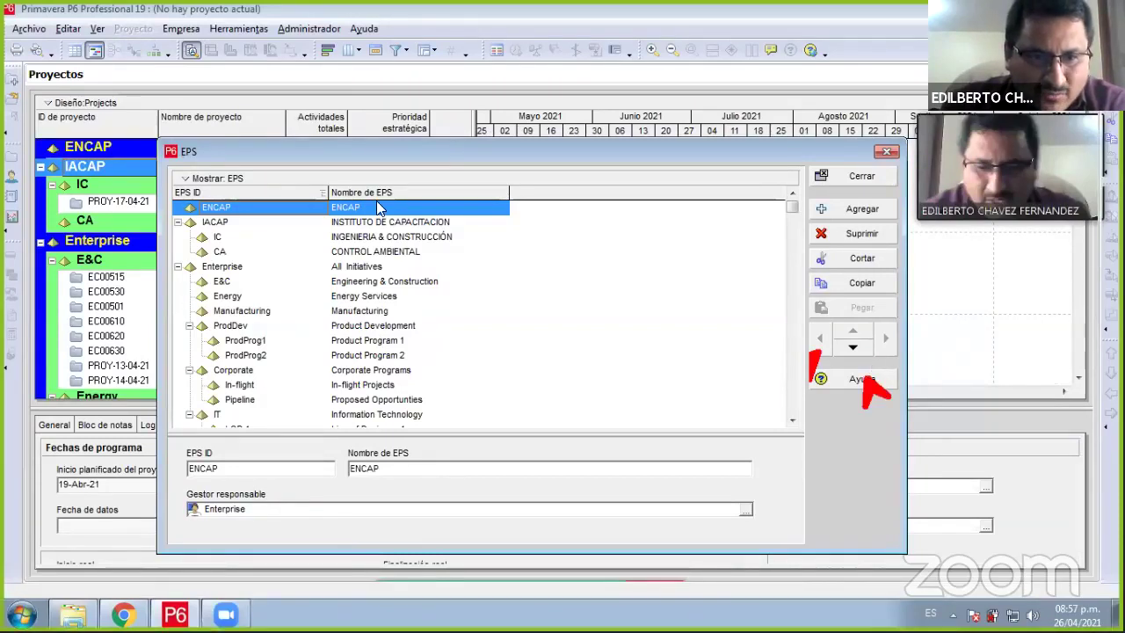
- Add a child node under the top-level ENCAP node and set its EPS ID to IC-H
right_click(294, 321)
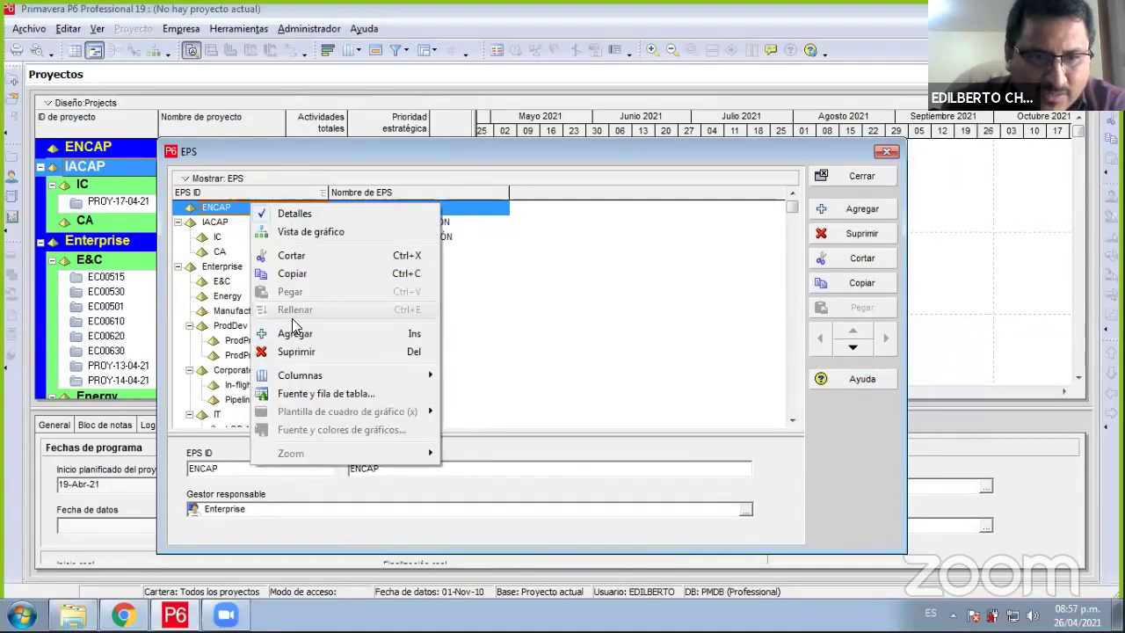
left_click(294, 327)
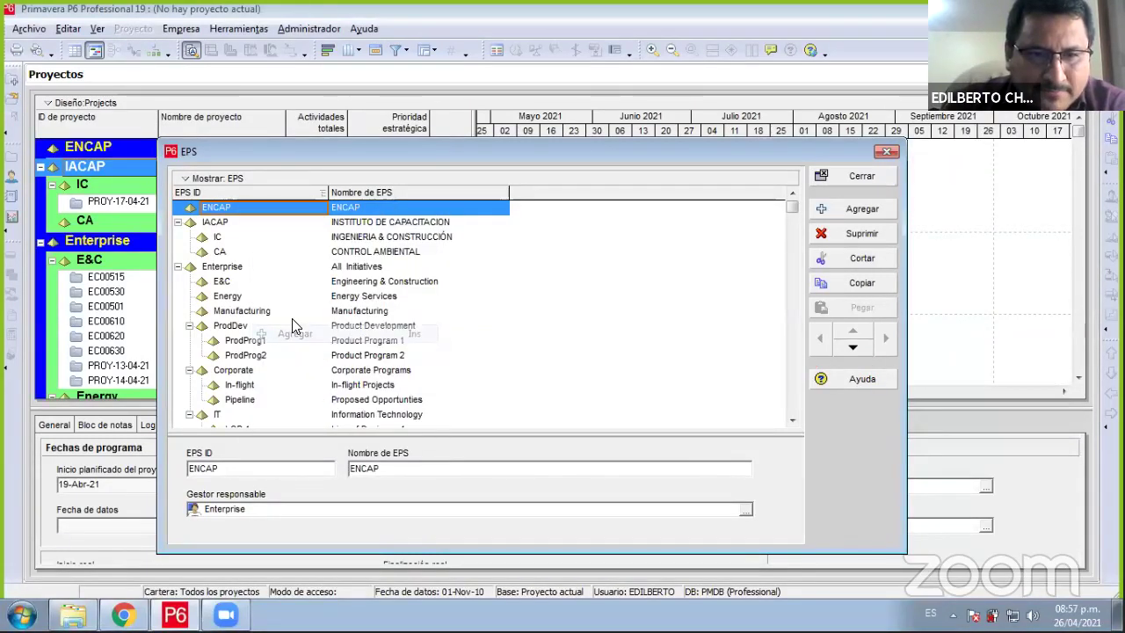
left_click(264, 221)
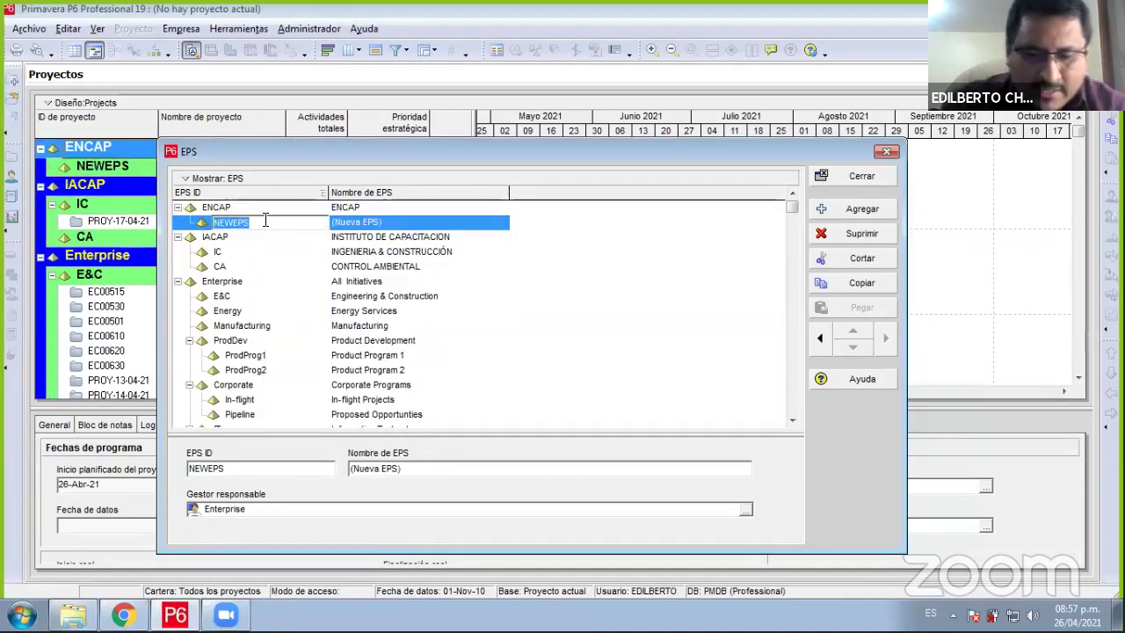
key("BackSpace")
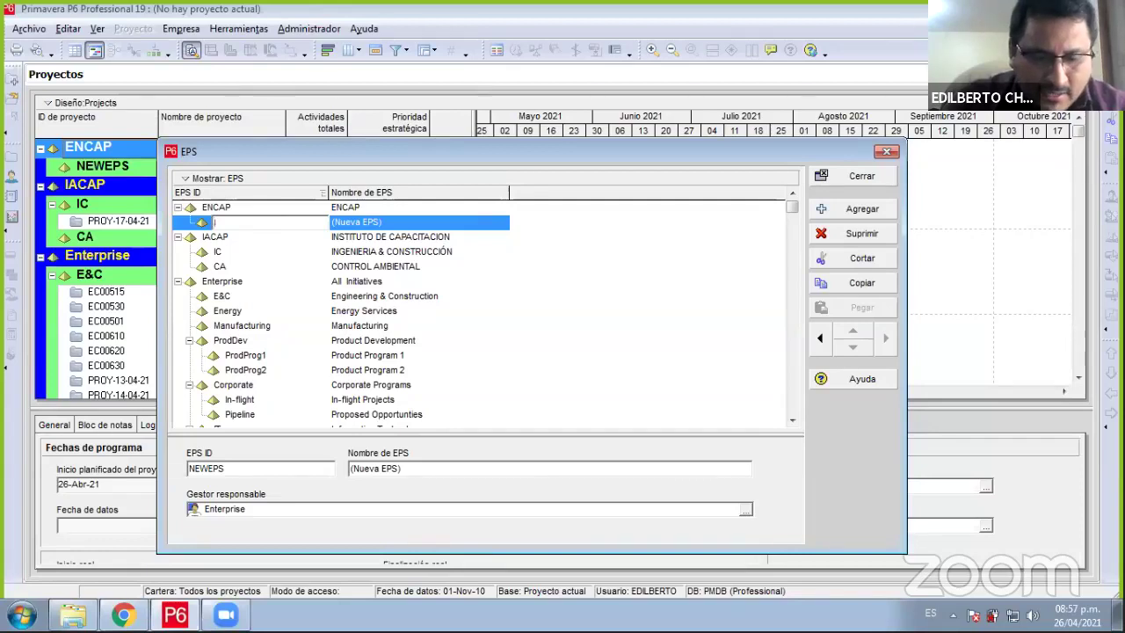
type("IC")
left_click(545, 336)
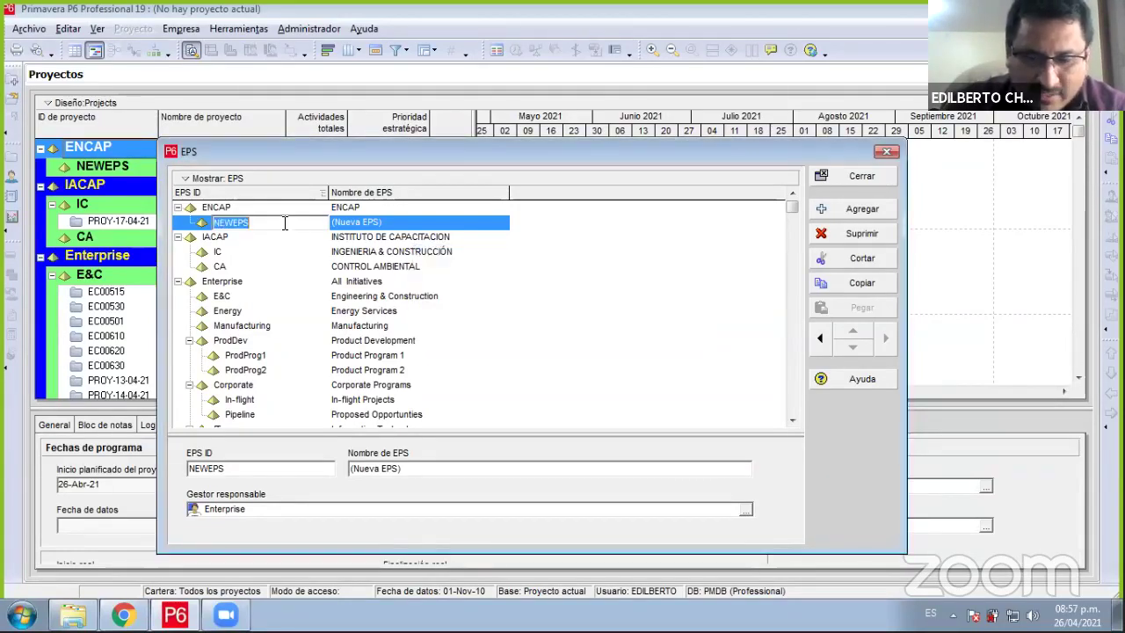
type("IC")
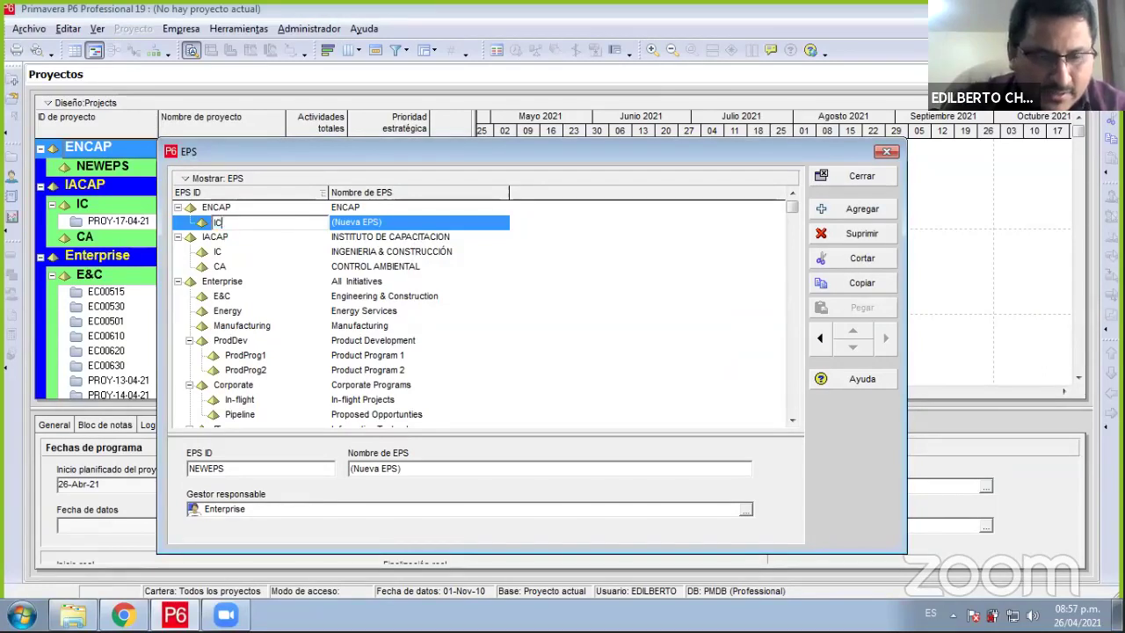
type("-H")
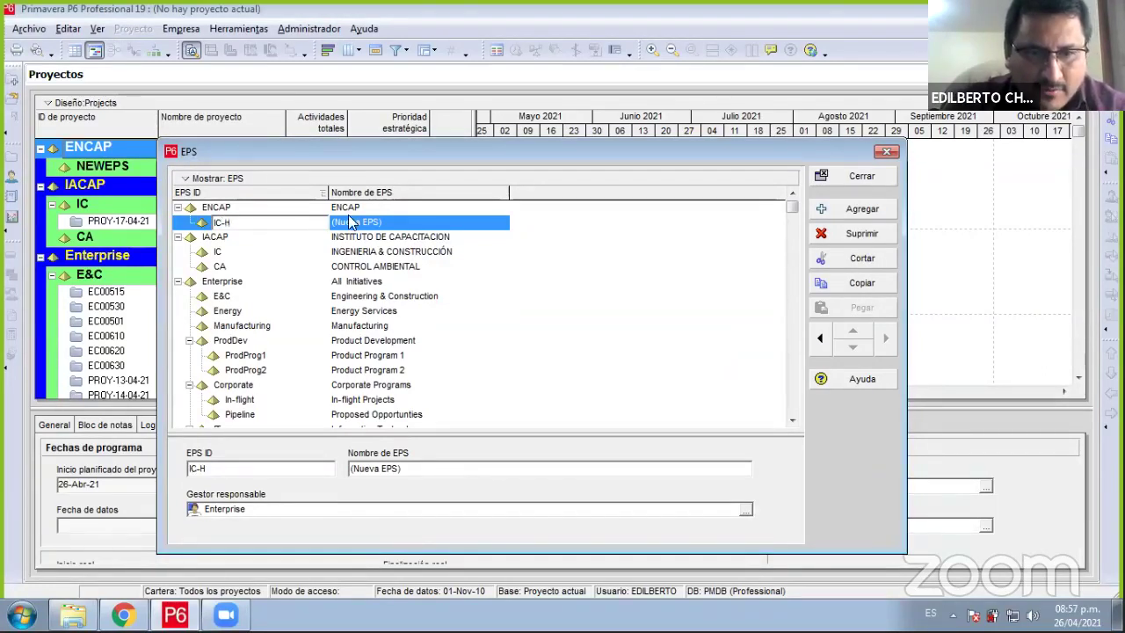
- Set the IC-H node's EPS name to INGENIERIA Y CONSTRUCCION
left_click(353, 223)
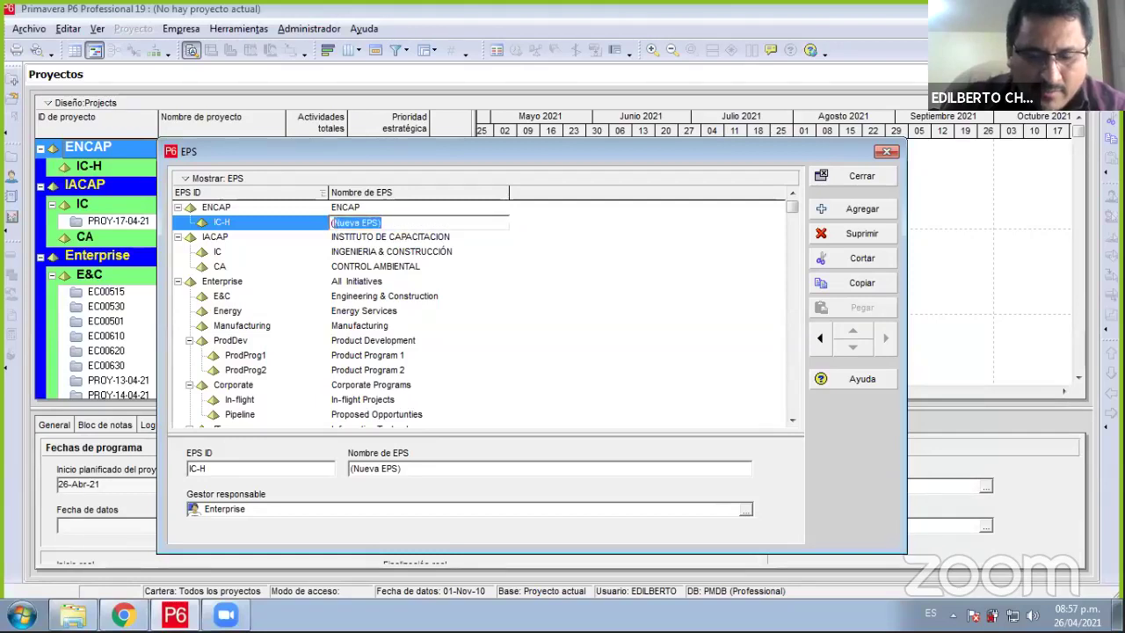
type("IN")
key("BackSpace")
key("BackSpace")
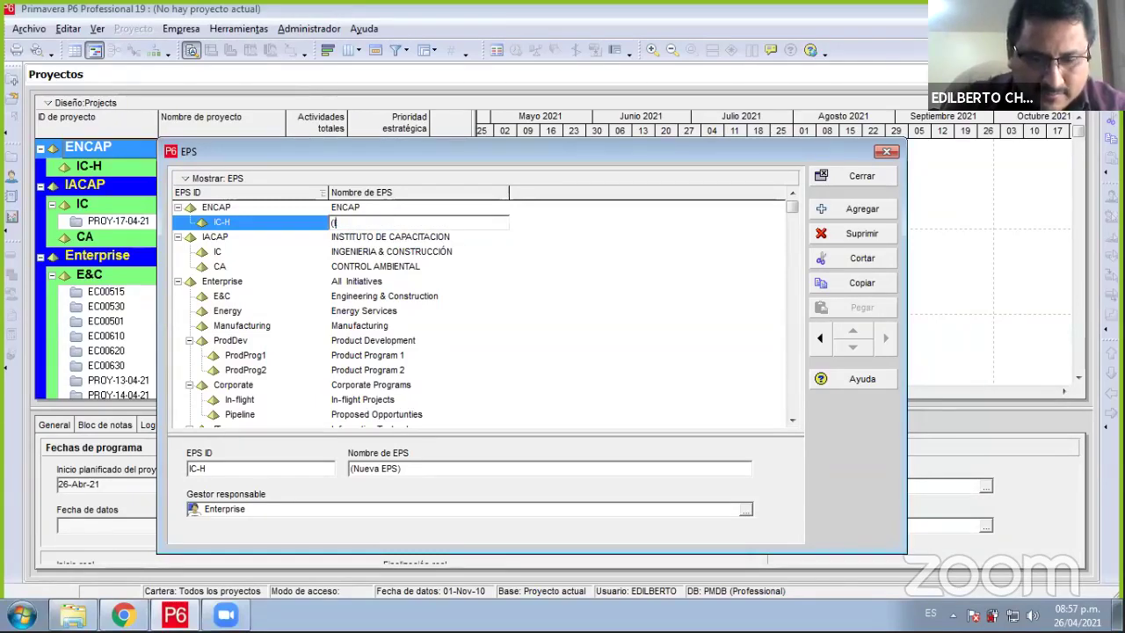
key("BackSpace")
type("INGENIERIA Y CON")
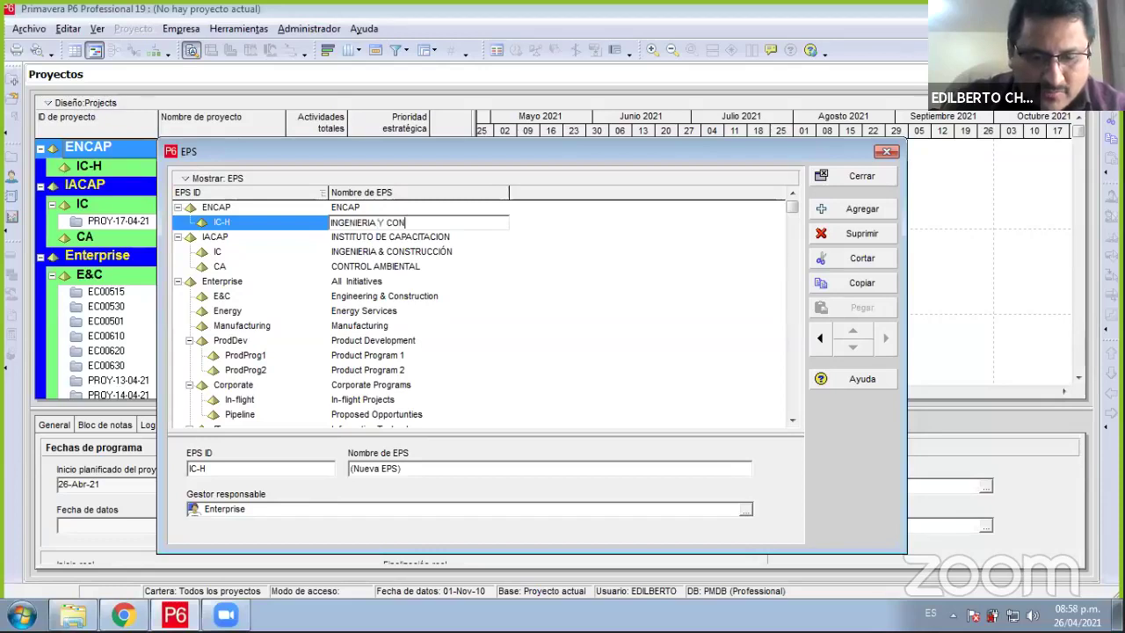
type("STRUCCION")
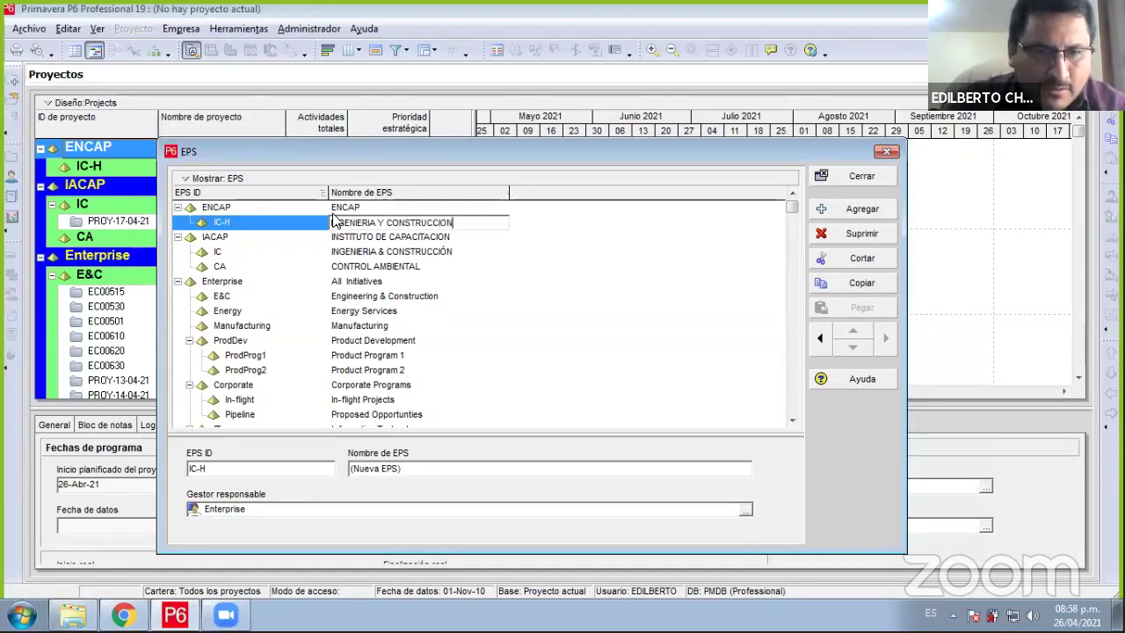
key("Return")
- Change the top-level ENCAP node's EPS ID to EMP and close the EPS dialog
left_click(290, 207)
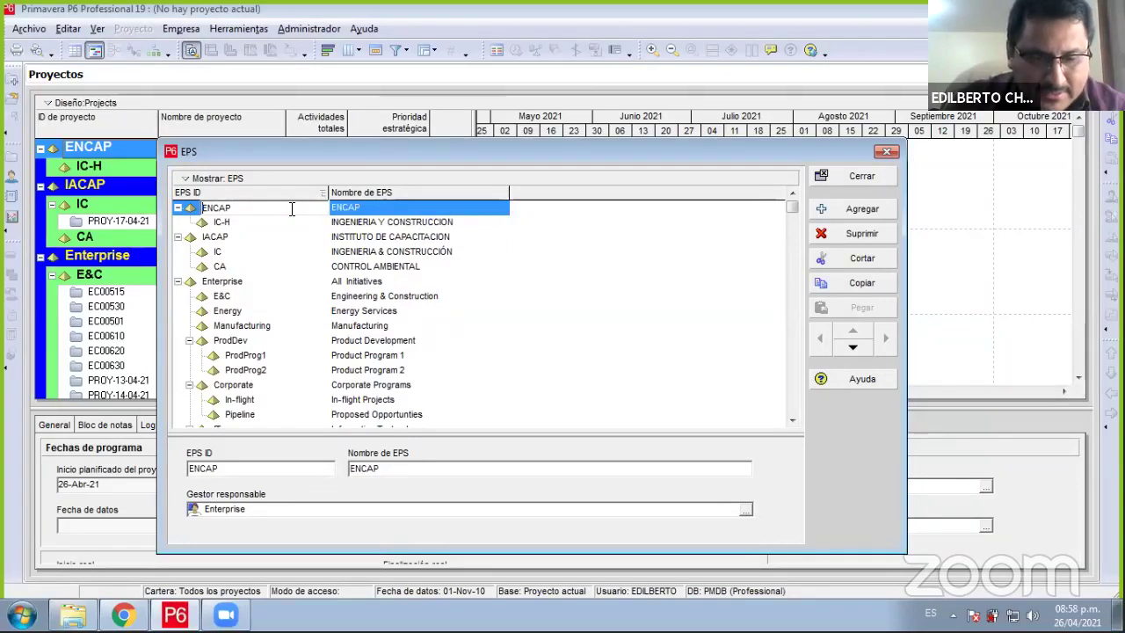
key("BackSpace")
key("BackSpace")
key("BackSpace")
key("BackSpace")
key("BackSpace")
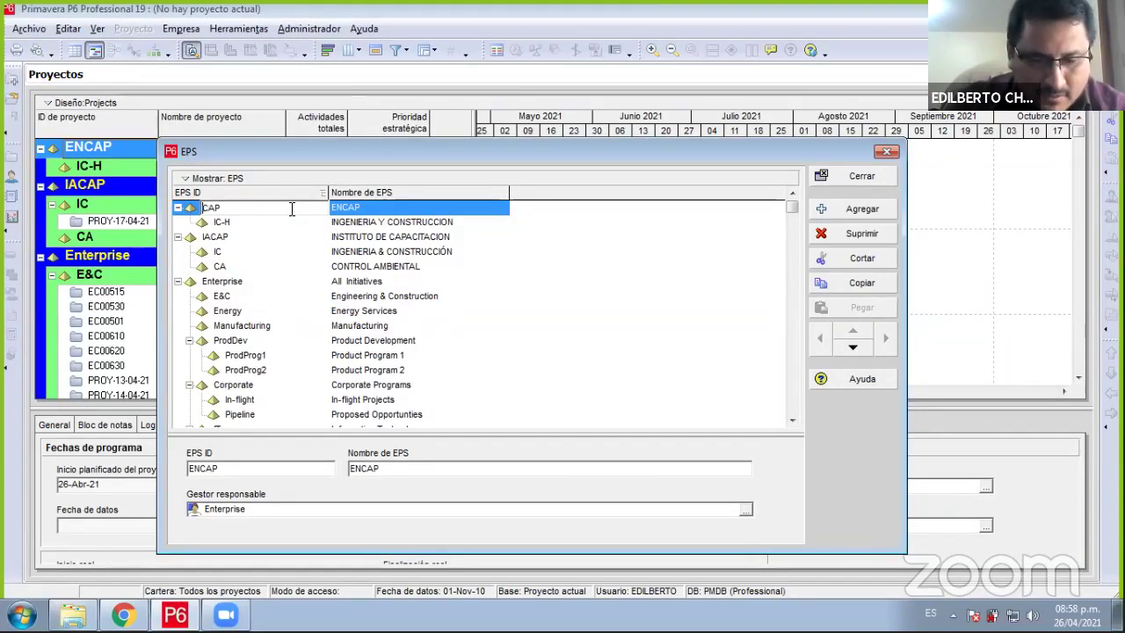
type("EMP")
key("Return")
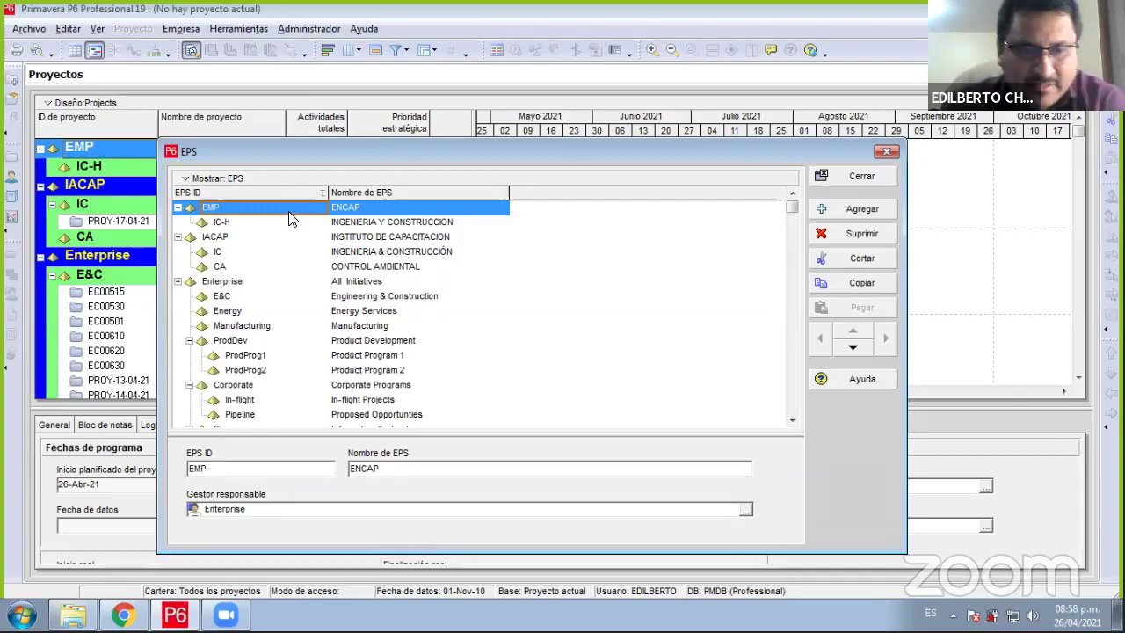
left_click(854, 172)
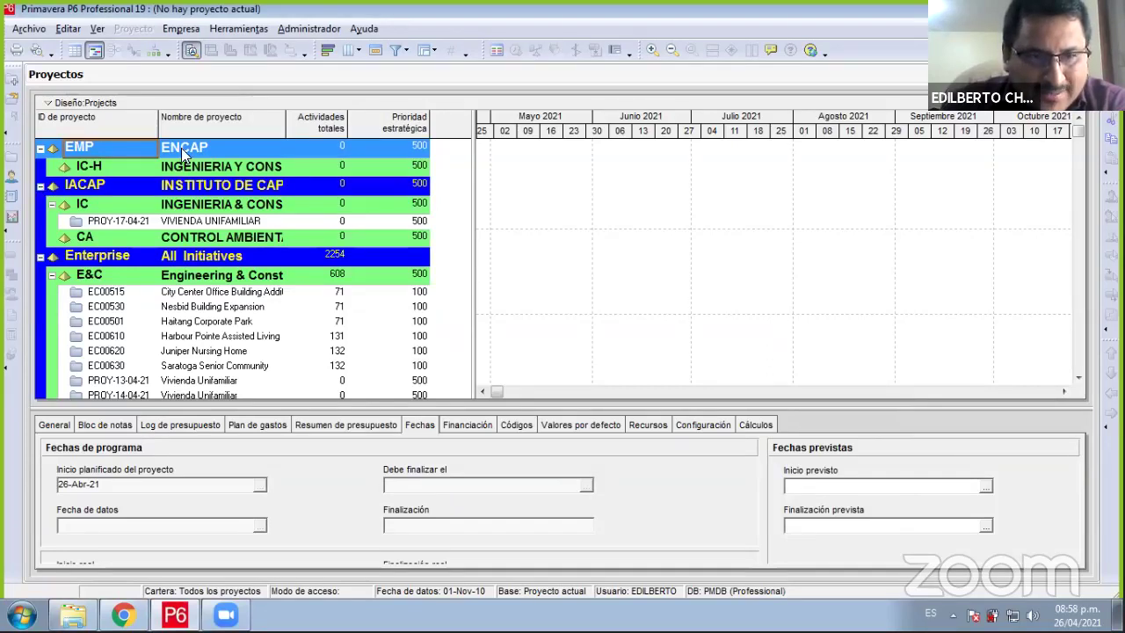
left_click(195, 144)
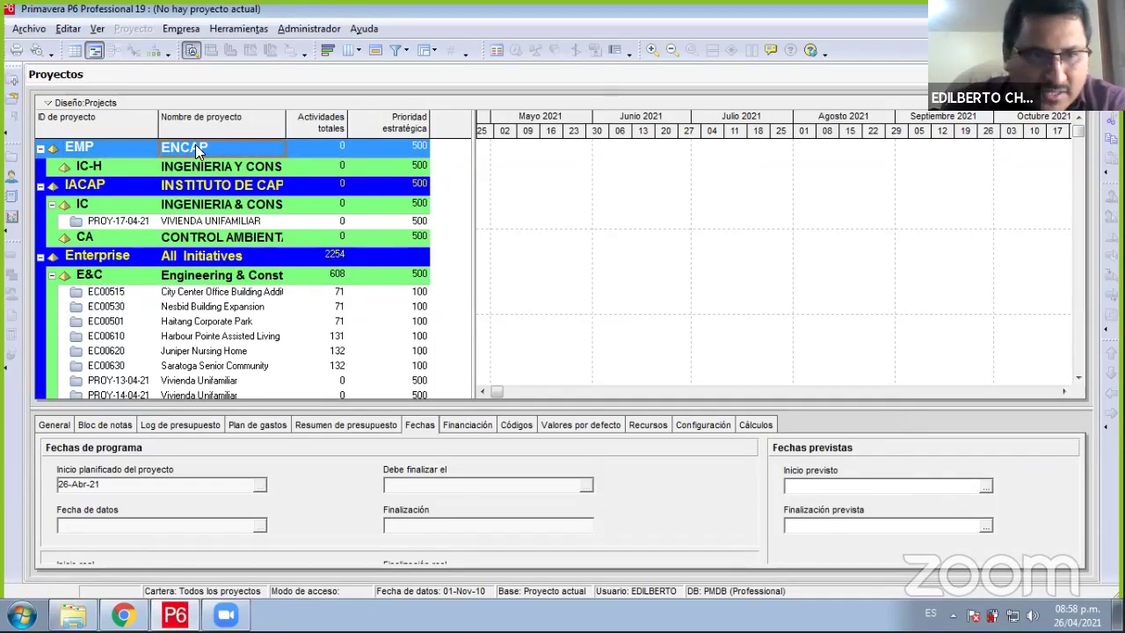
right_click(195, 144)
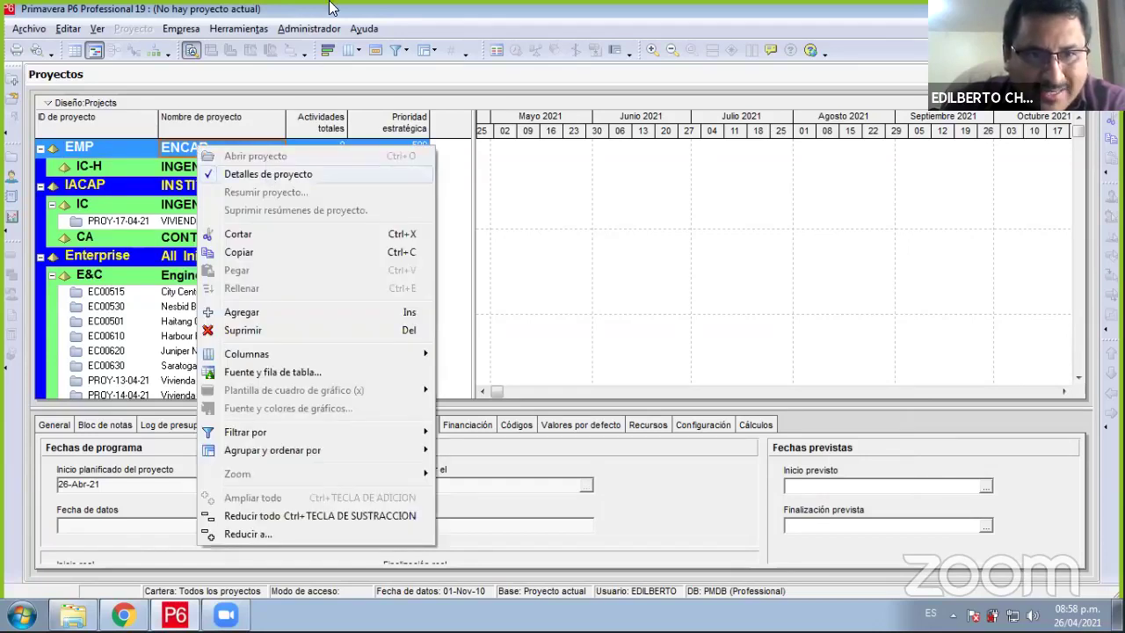
left_click(312, 28)
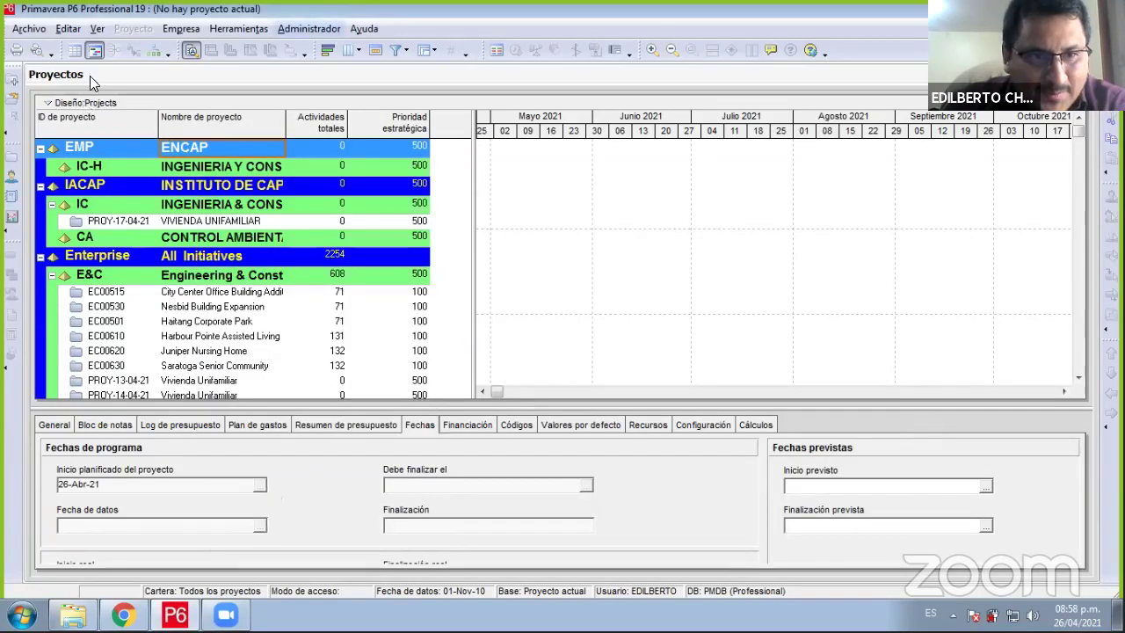
- Start creating a new project and assign it to the IC-H INGENIERIA Y CONSTRUCCION node under EMP
left_click(34, 30)
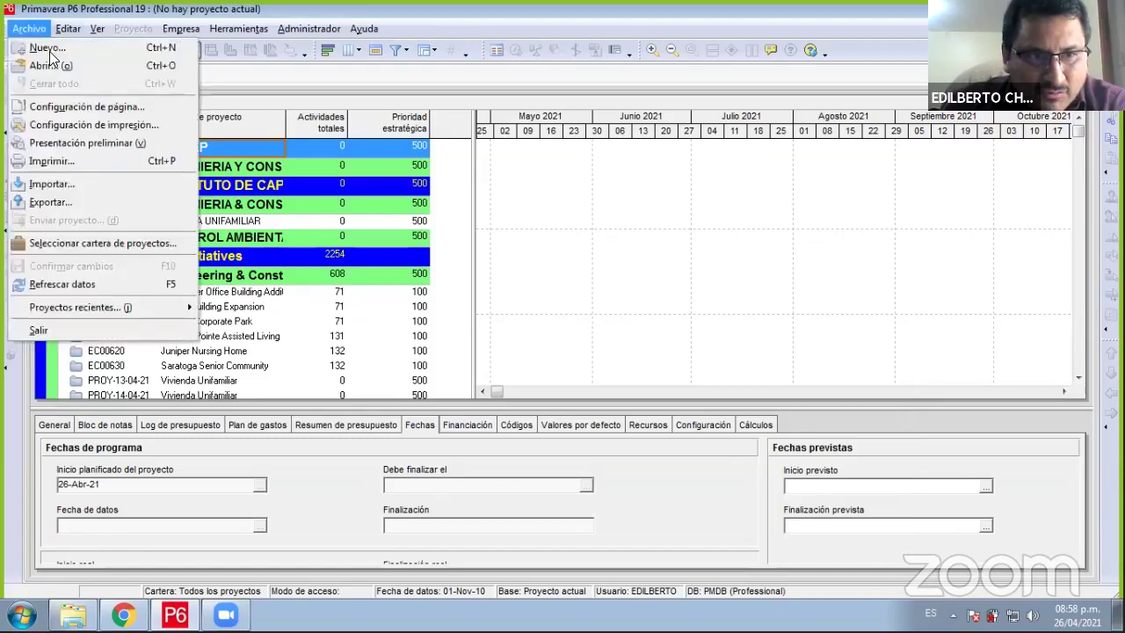
left_click(45, 48)
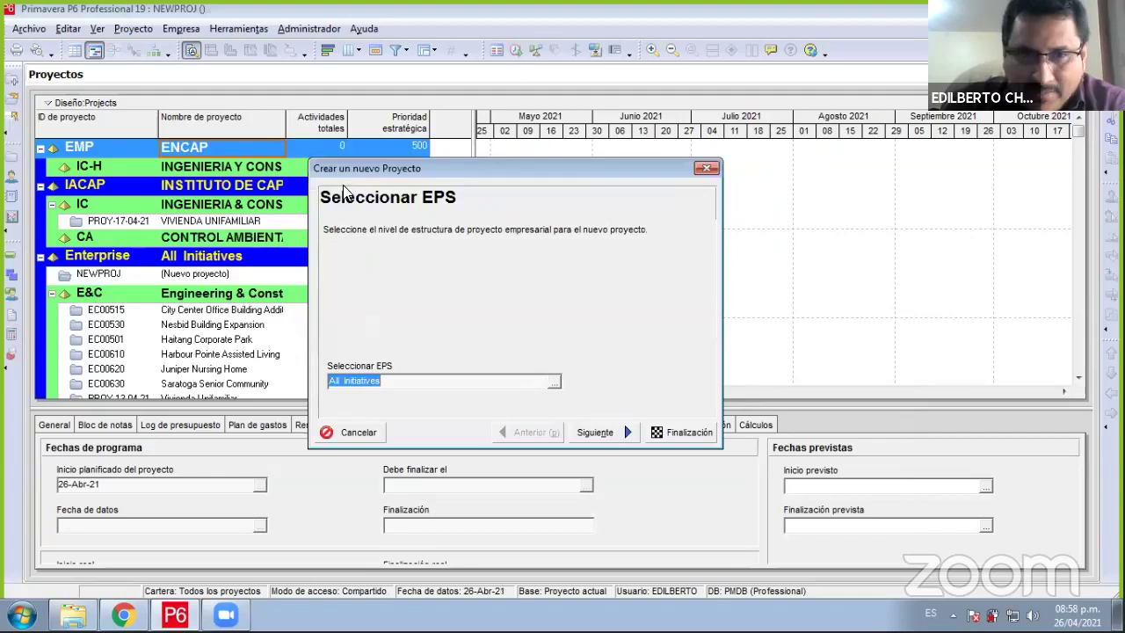
left_click_drag(364, 167, 432, 200)
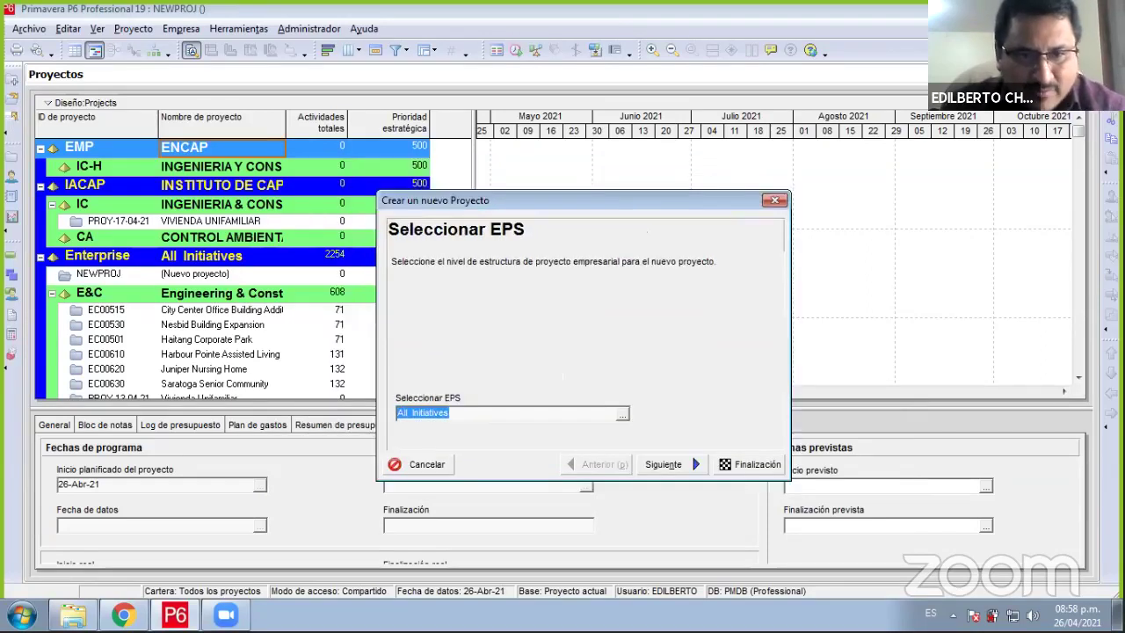
left_click(622, 416)
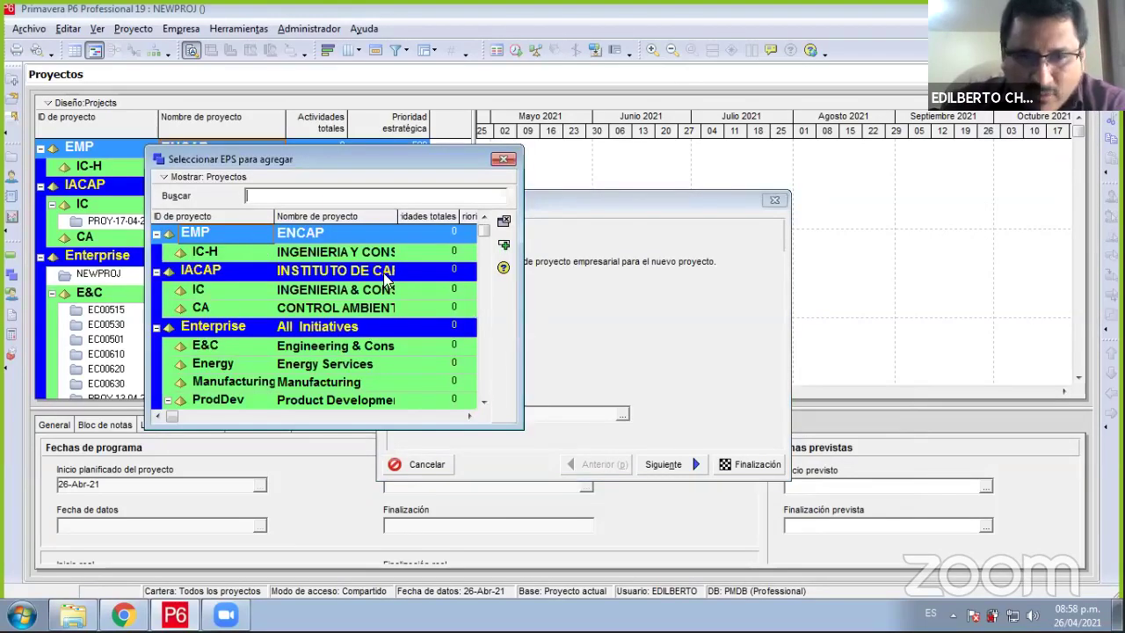
key("Down")
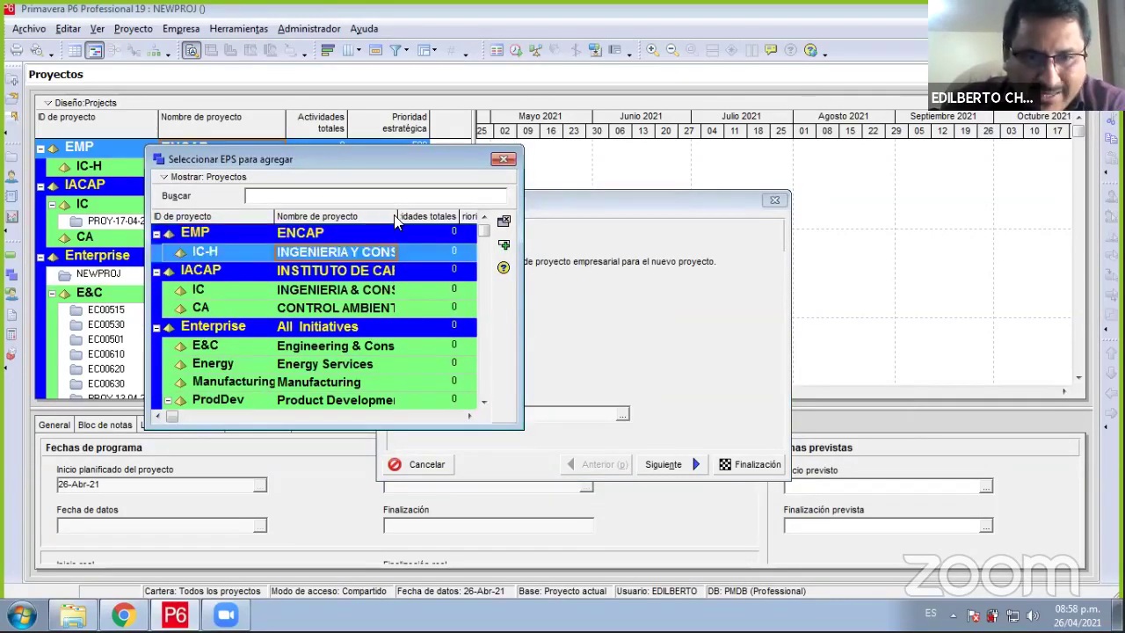
left_click_drag(398, 215, 445, 214)
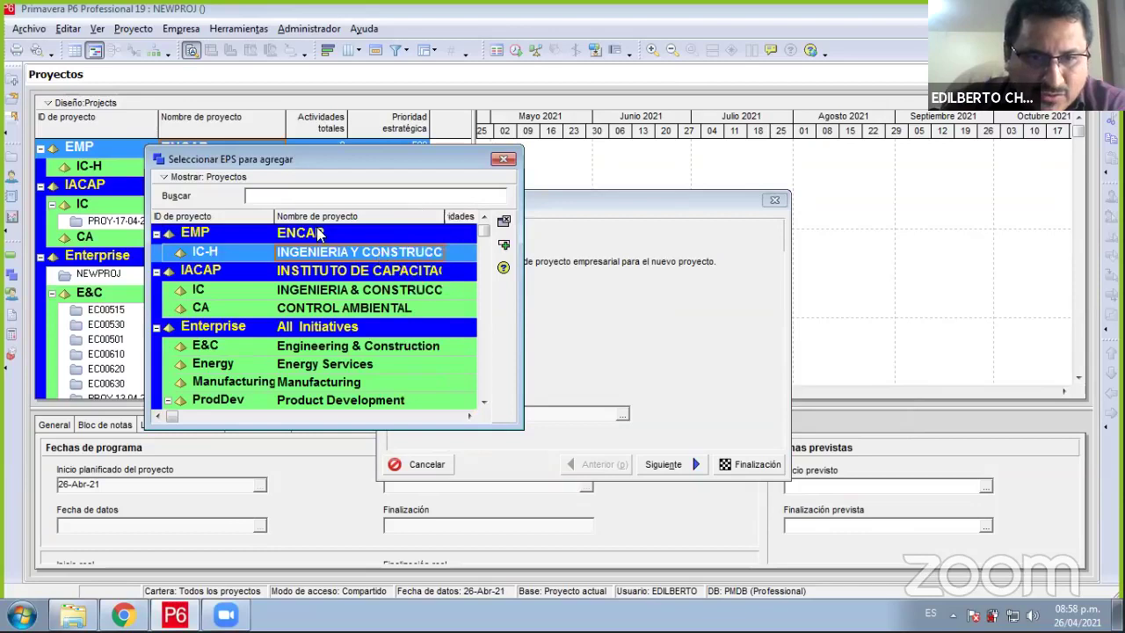
key("Return")
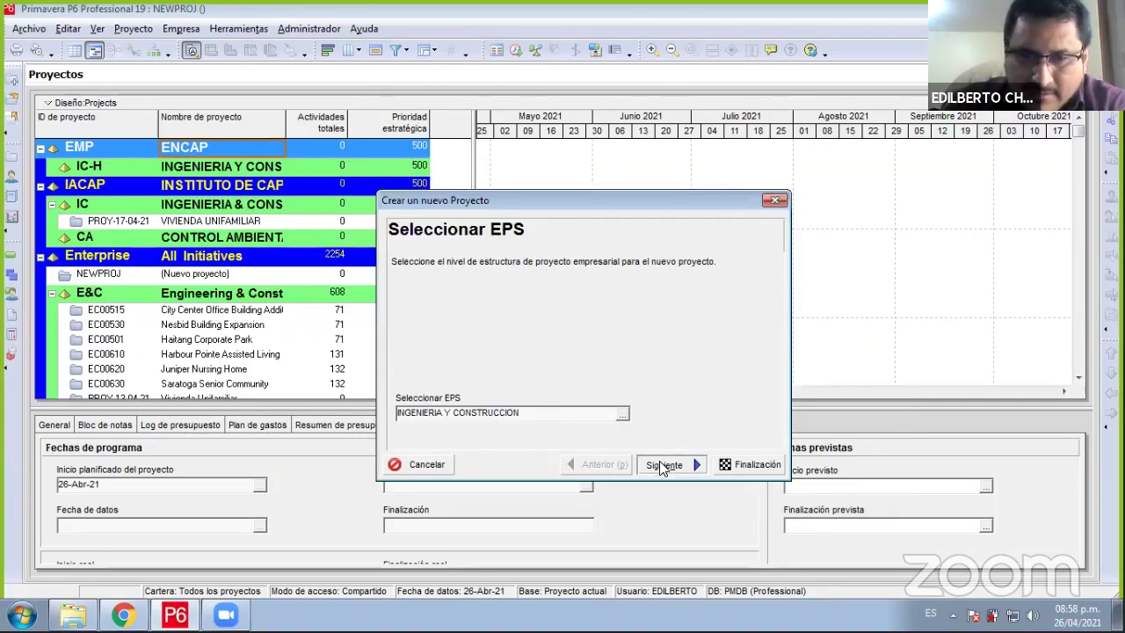
left_click(663, 464)
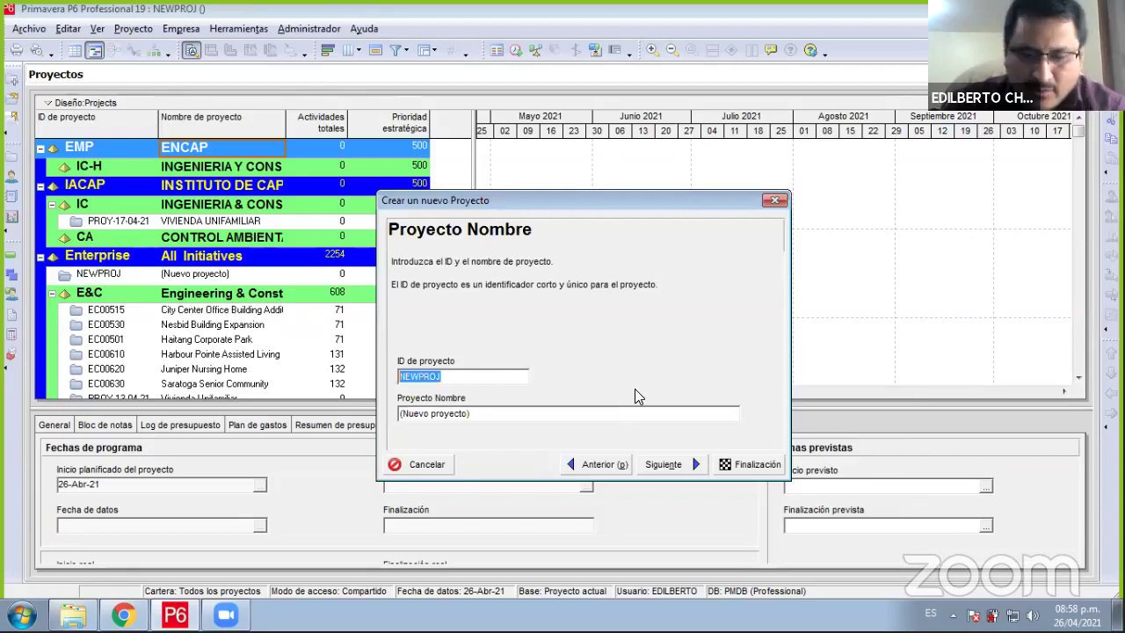
- Set the new project's ID to PRY-26-04-21
type("PR")
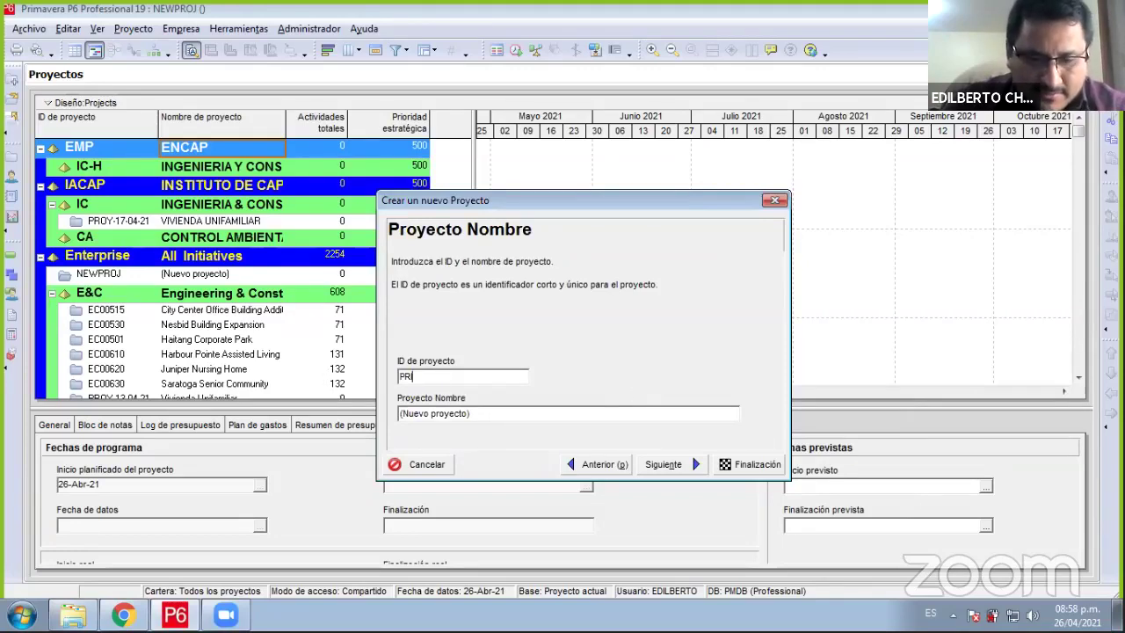
key("BackSpace")
type("R")
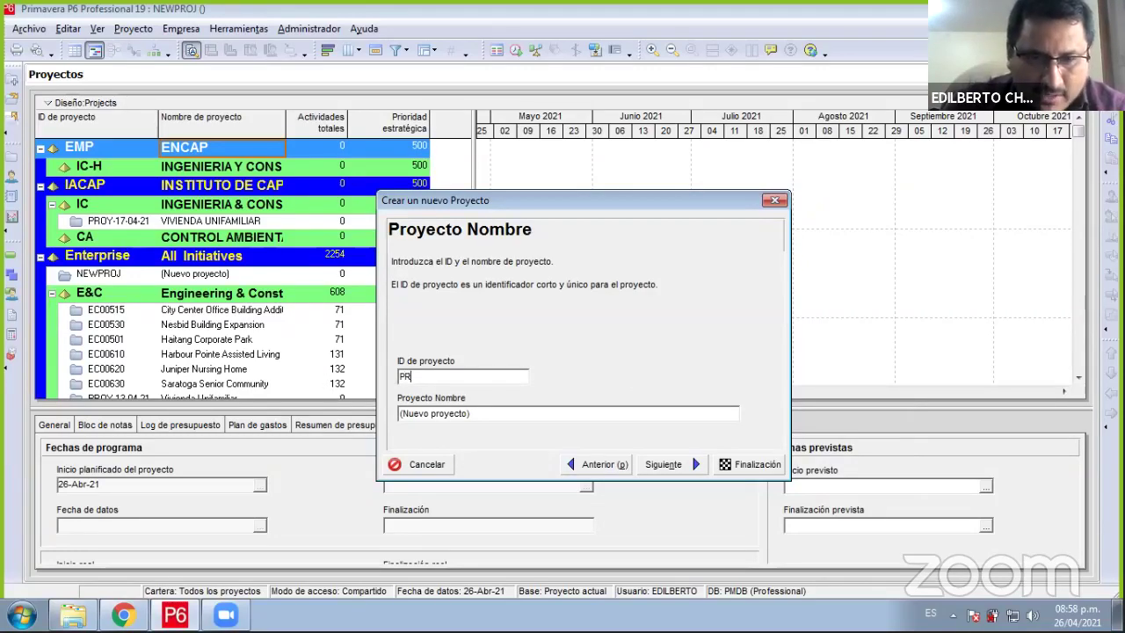
type("Y-2")
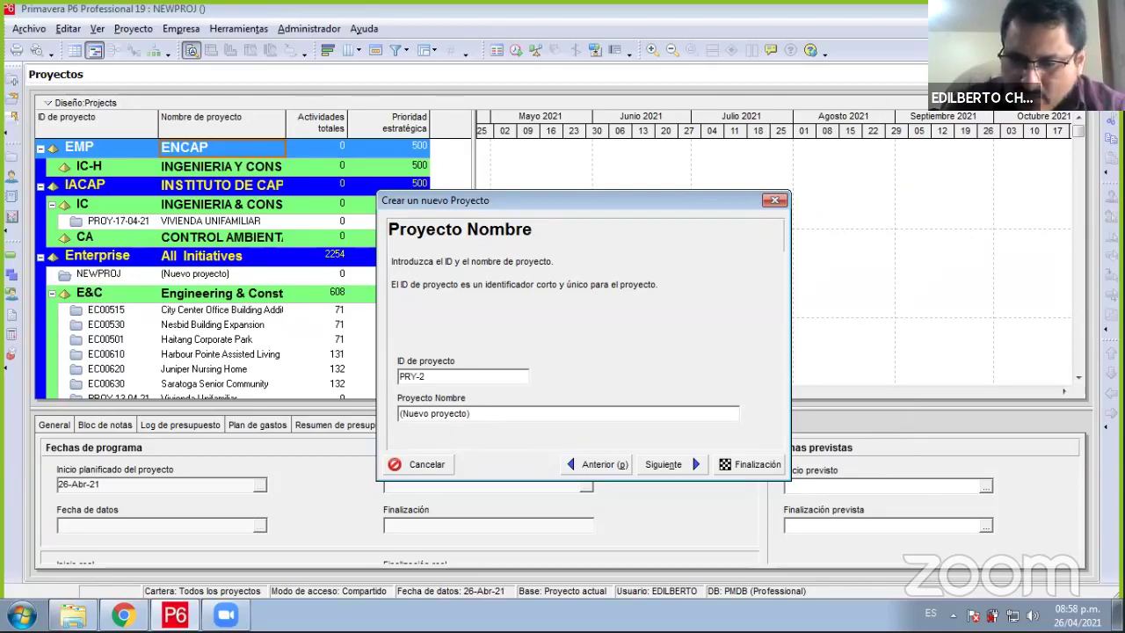
type("6-04")
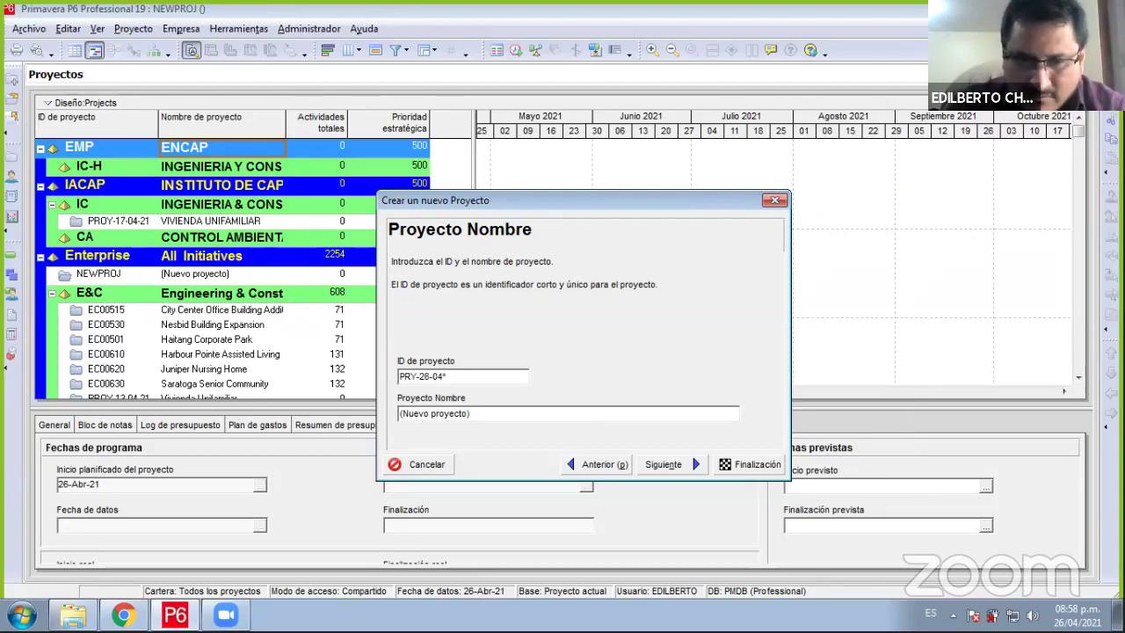
type("-21")
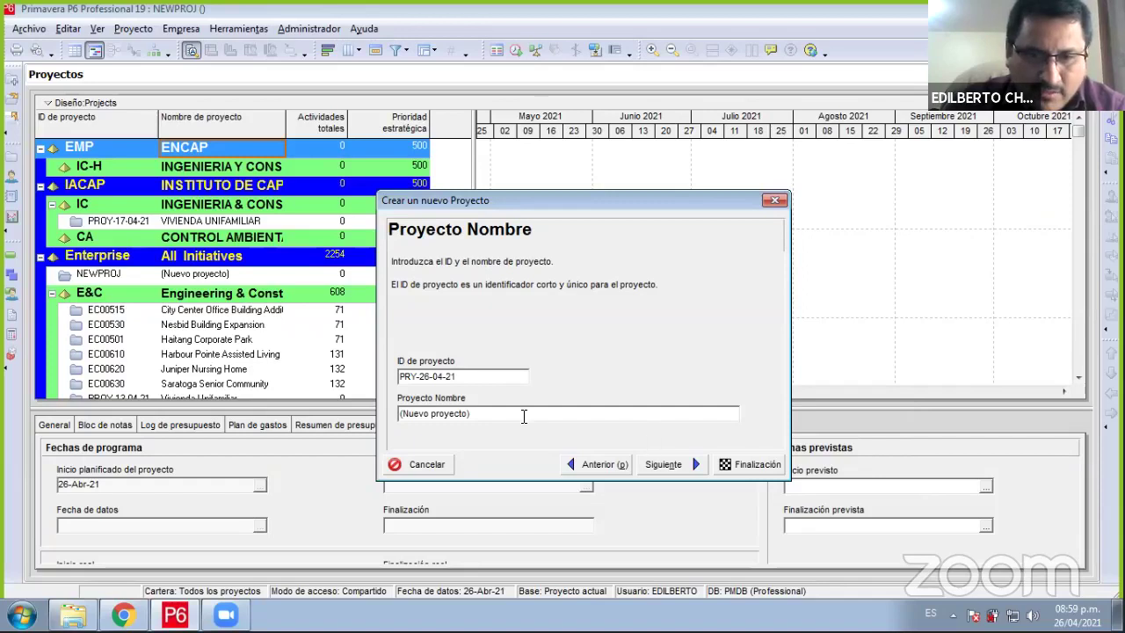
- Name the new project VIVIENDA UNIFAMILIAR and continue to the project dates
key("Tab")
type("P")
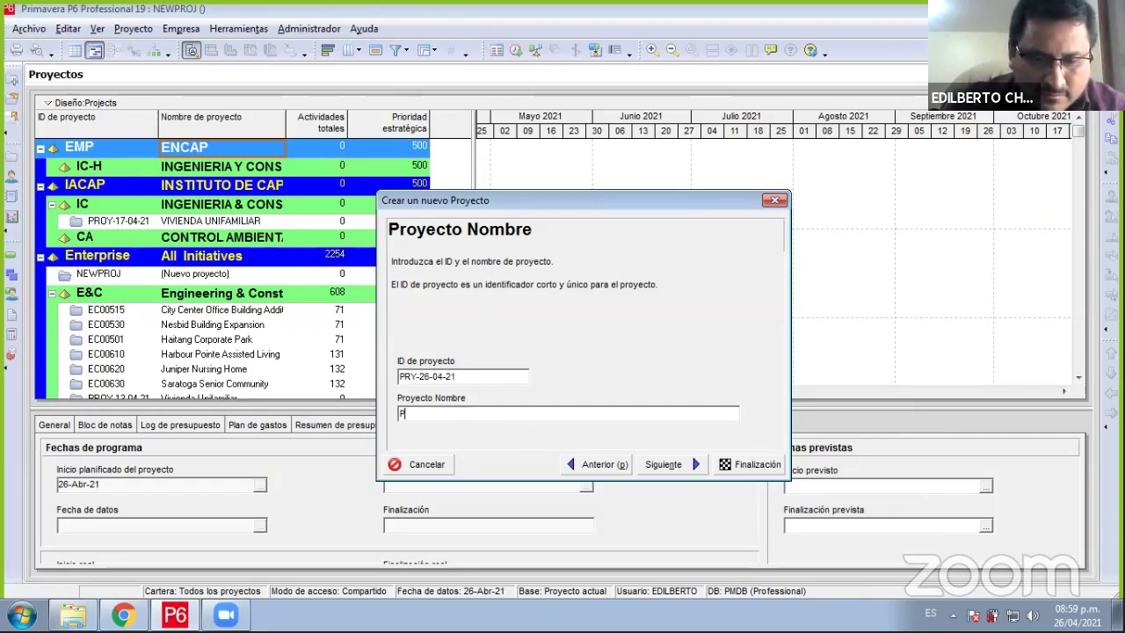
type("ROY")
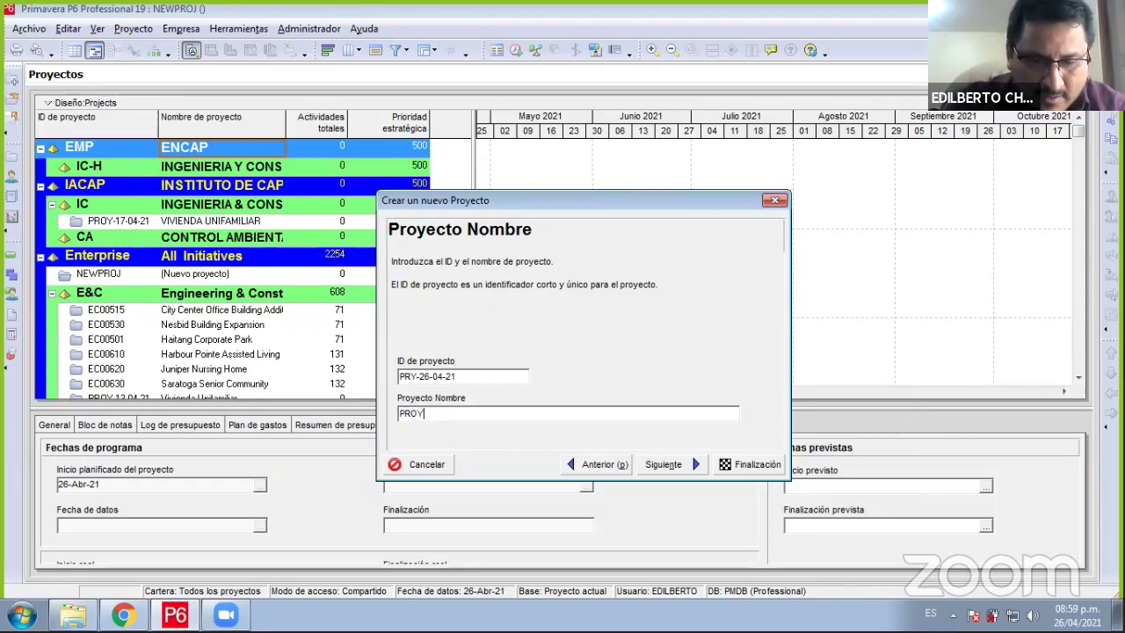
key("BackSpace")
key("BackSpace")
key("BackSpace")
key("BackSpace")
type("VIVIEN")
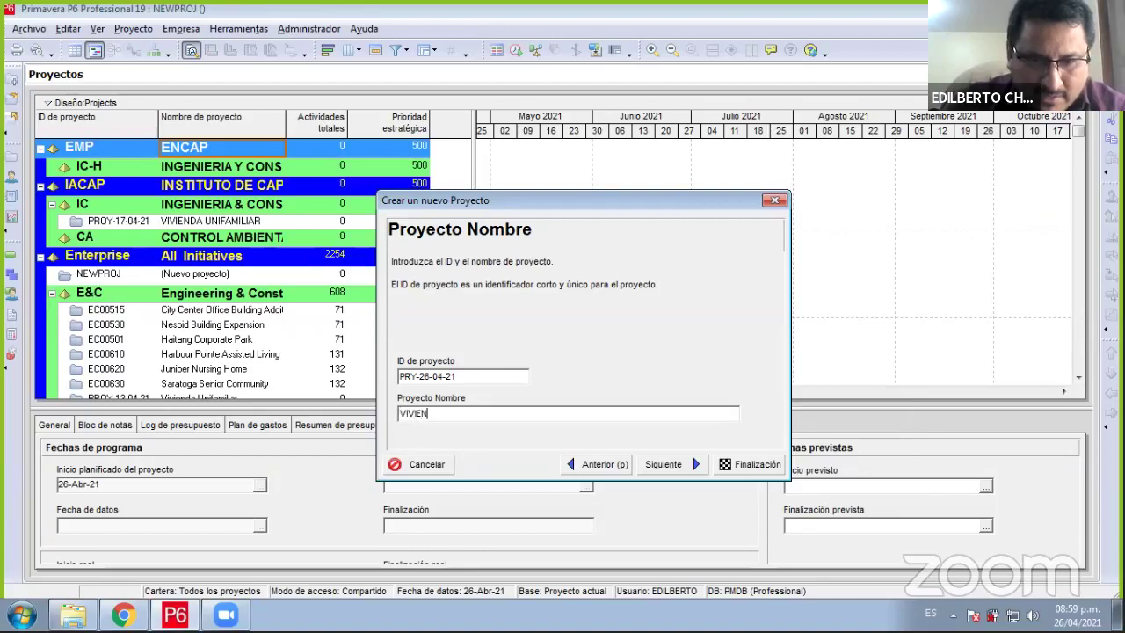
type("DA UNI")
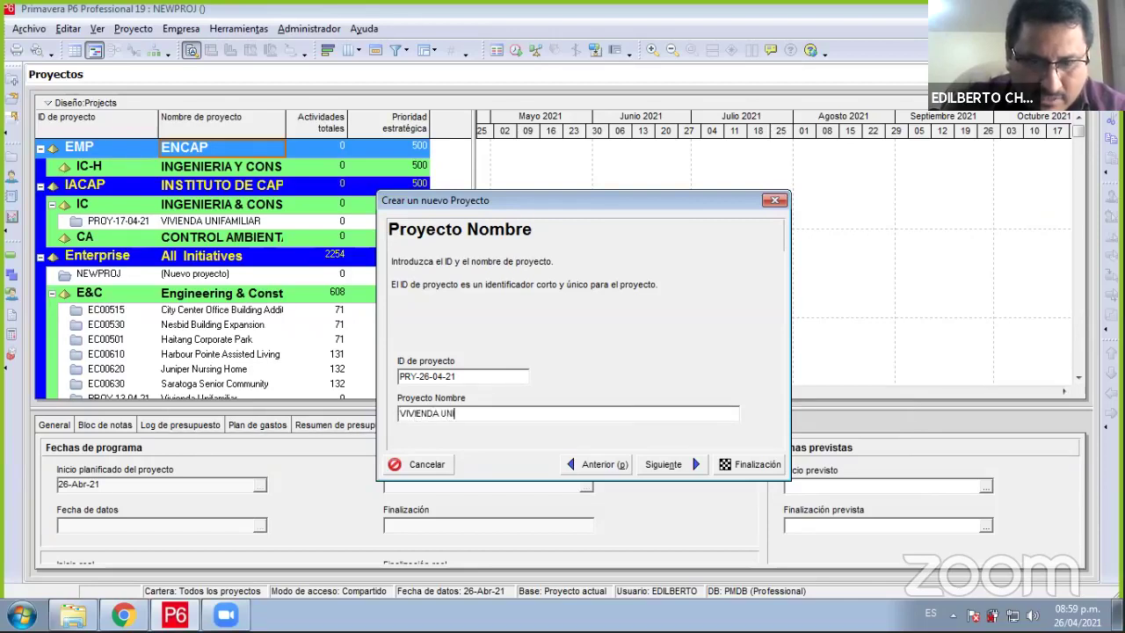
type("FAMILIA")
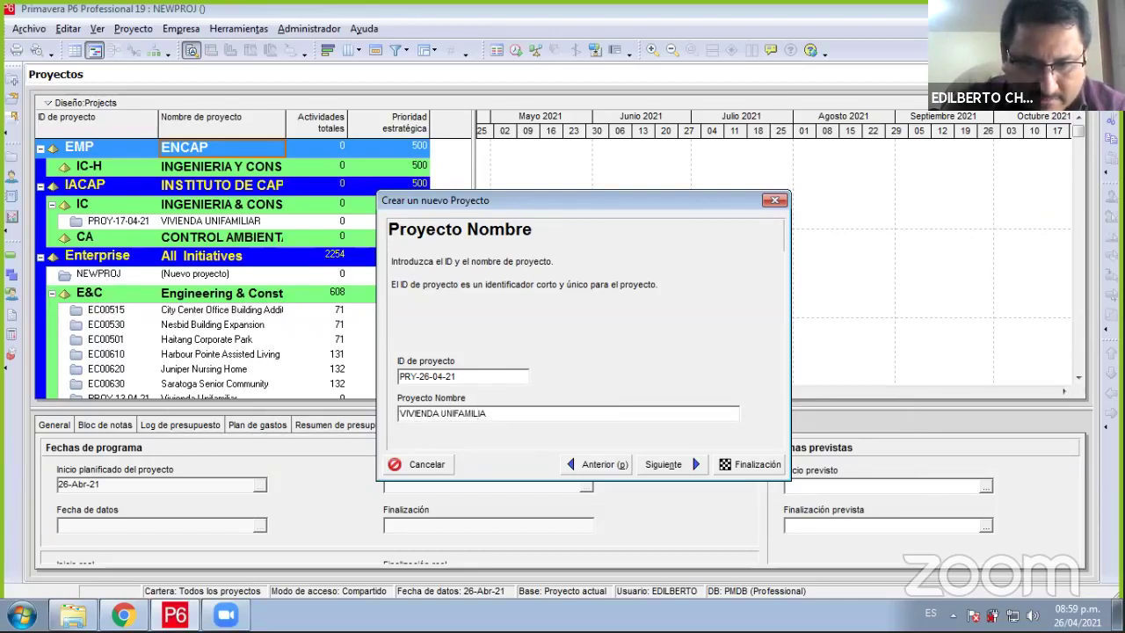
type("R")
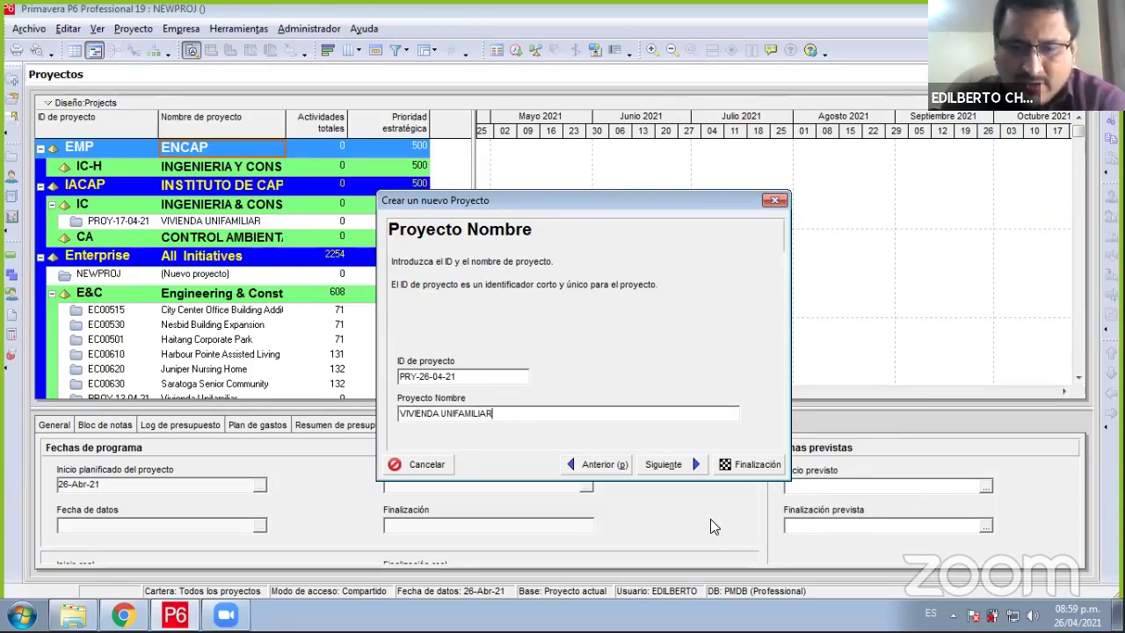
left_click(690, 463)
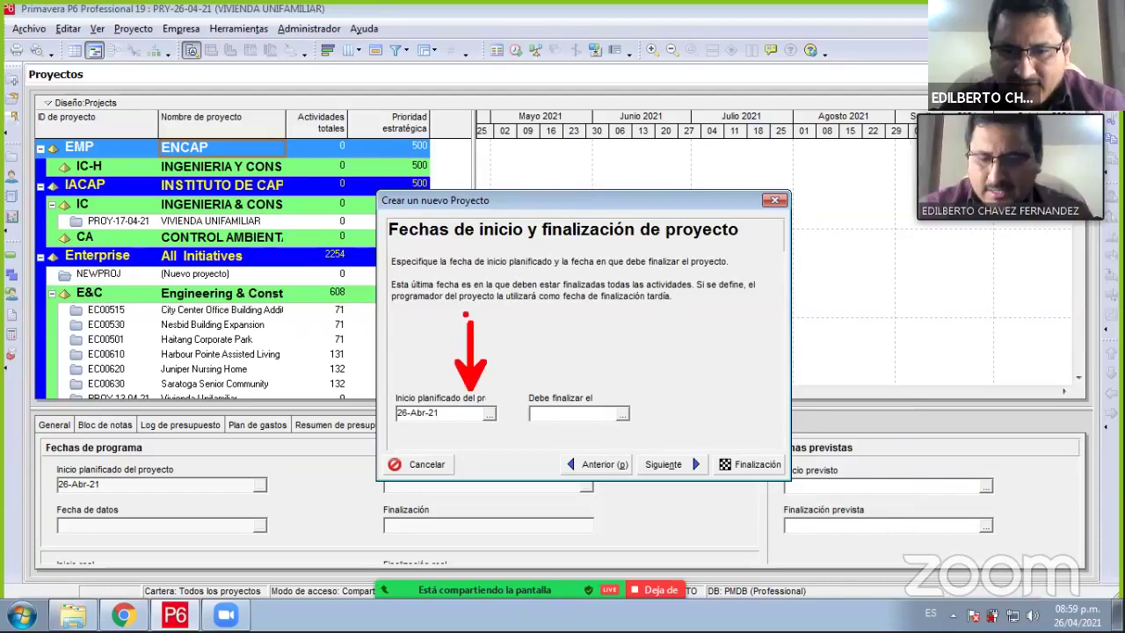
- Complete the new project with planned start 26-Abr-21, Enterprise as responsible manager and Standard Rate as the assignment rate type
mouse_move(613, 400)
left_mouse_down()
mouse_move(749, 373)
mouse_move(720, 383)
left_mouse_up()
mouse_move(785, 376)
left_mouse_down()
mouse_move(847, 376)
mouse_move(818, 406)
left_mouse_up()
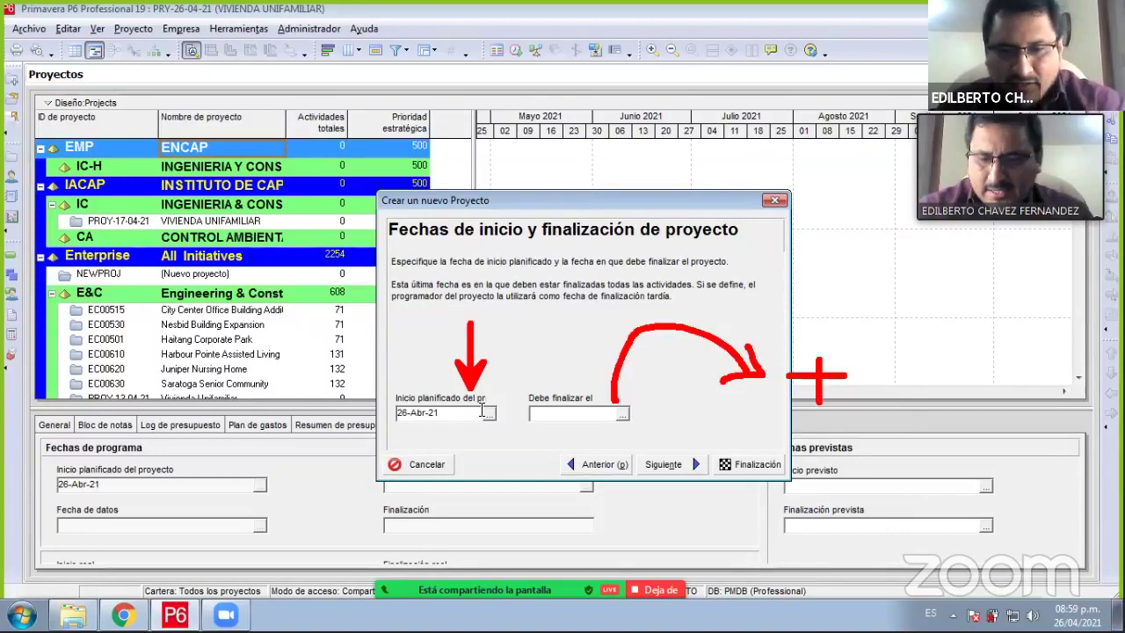
left_click(665, 464)
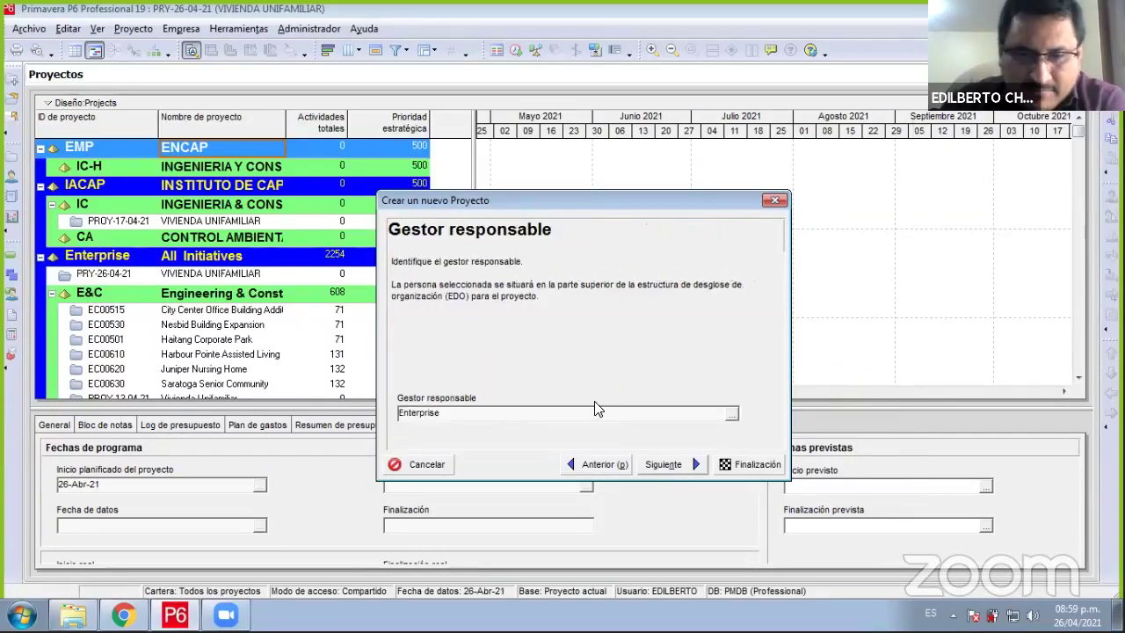
left_click(731, 415)
left_click(512, 304)
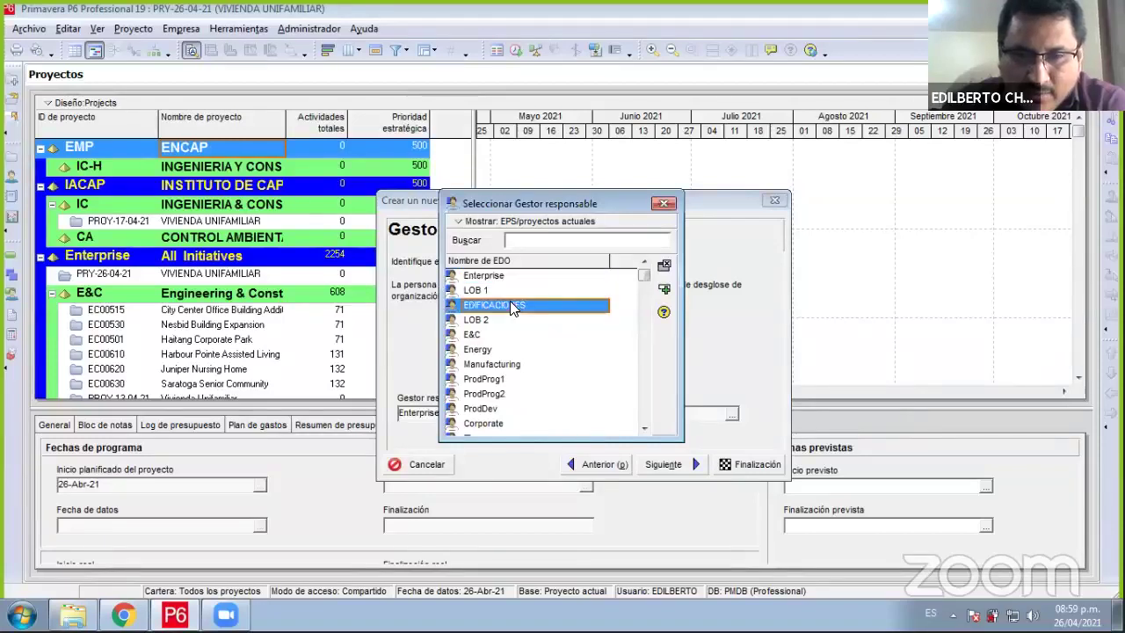
left_click(491, 276)
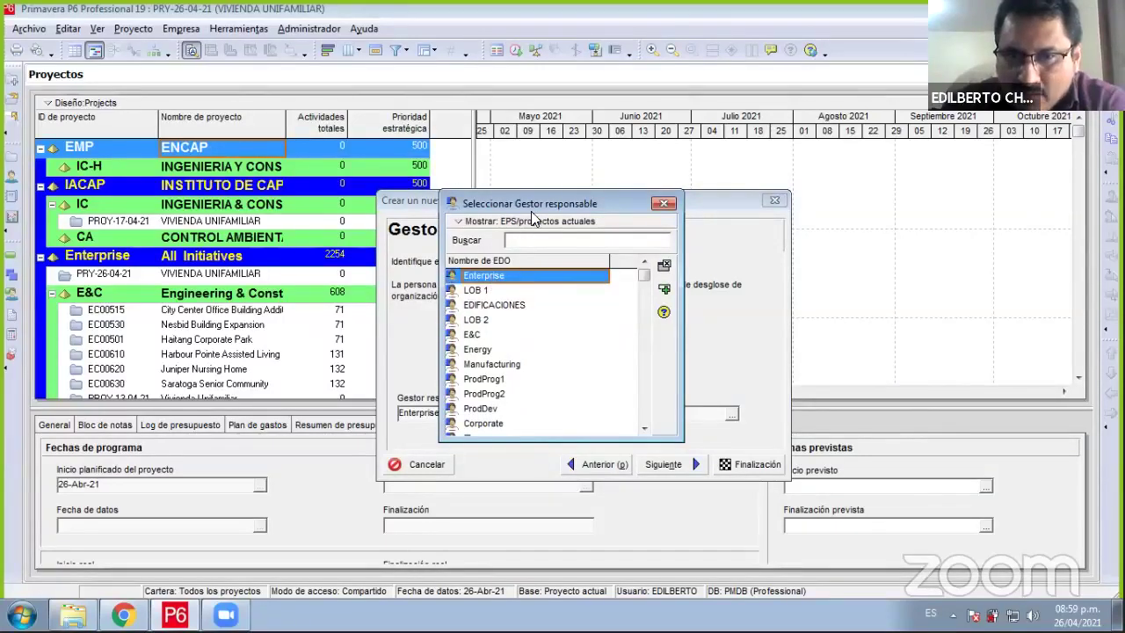
double_click(499, 276)
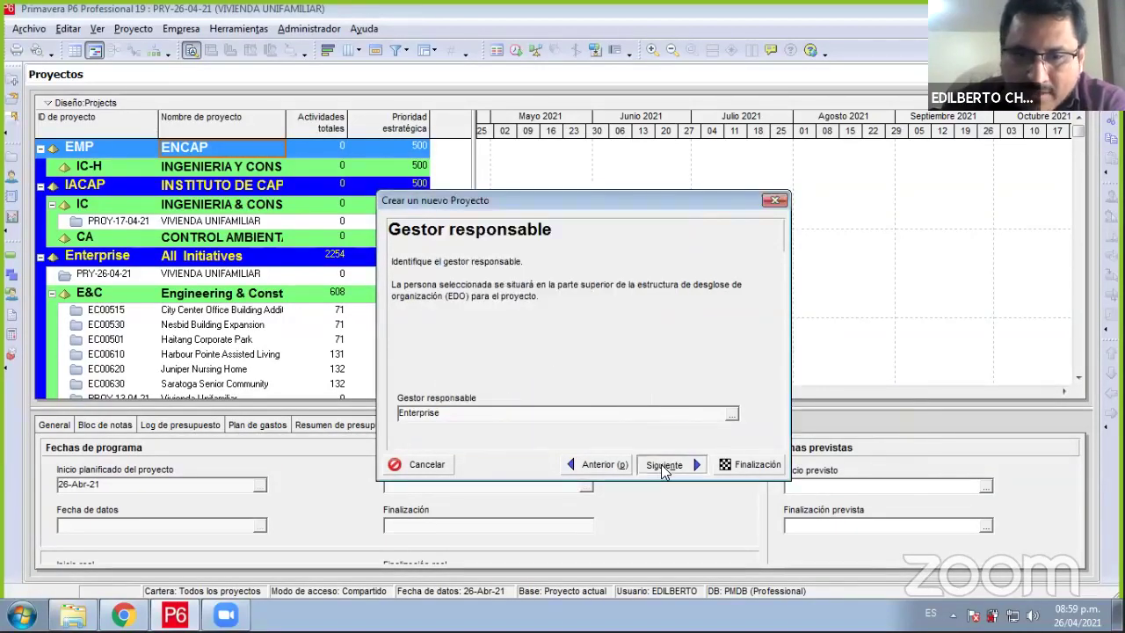
left_click(661, 464)
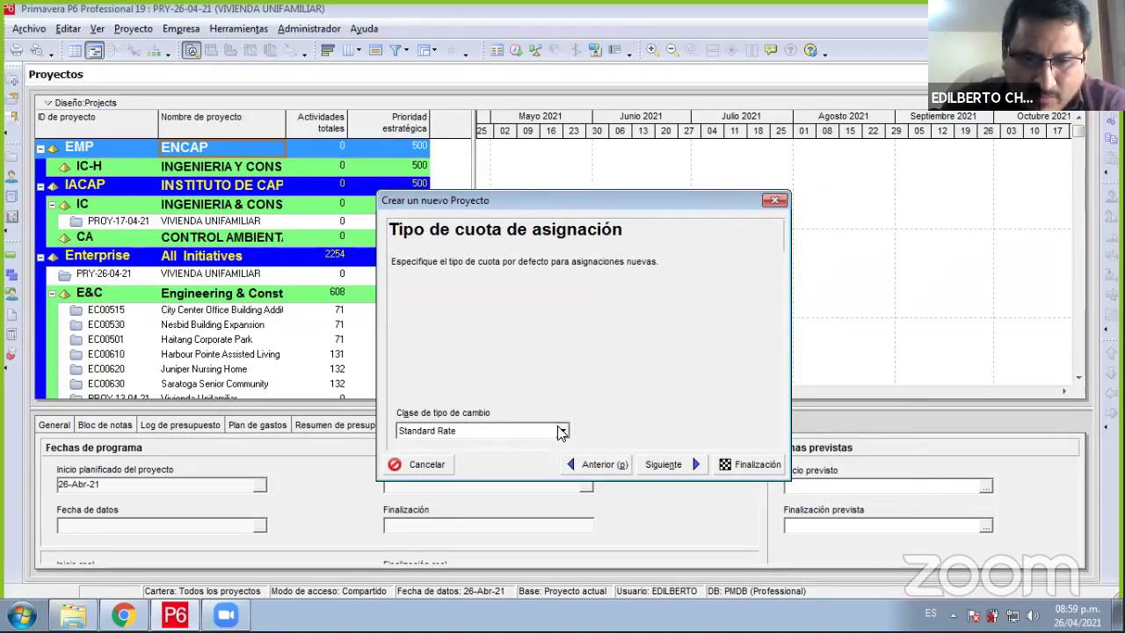
left_click(524, 433)
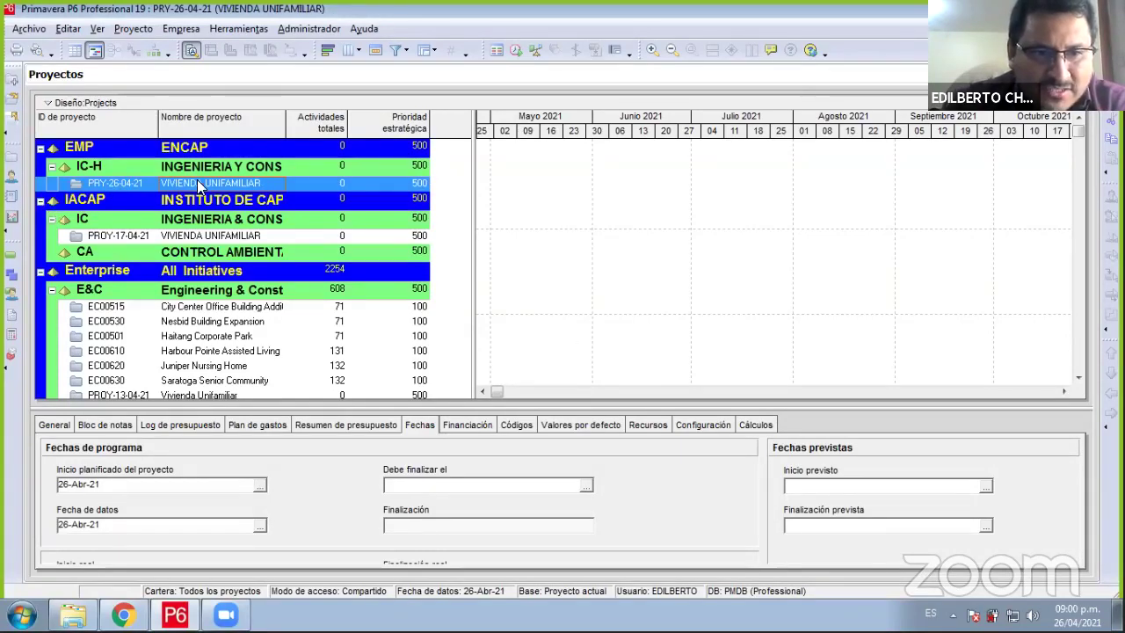
- Widen the project name column and open project PRY-26-04-21 under IC-H
left_click_drag(304, 155, 325, 154)
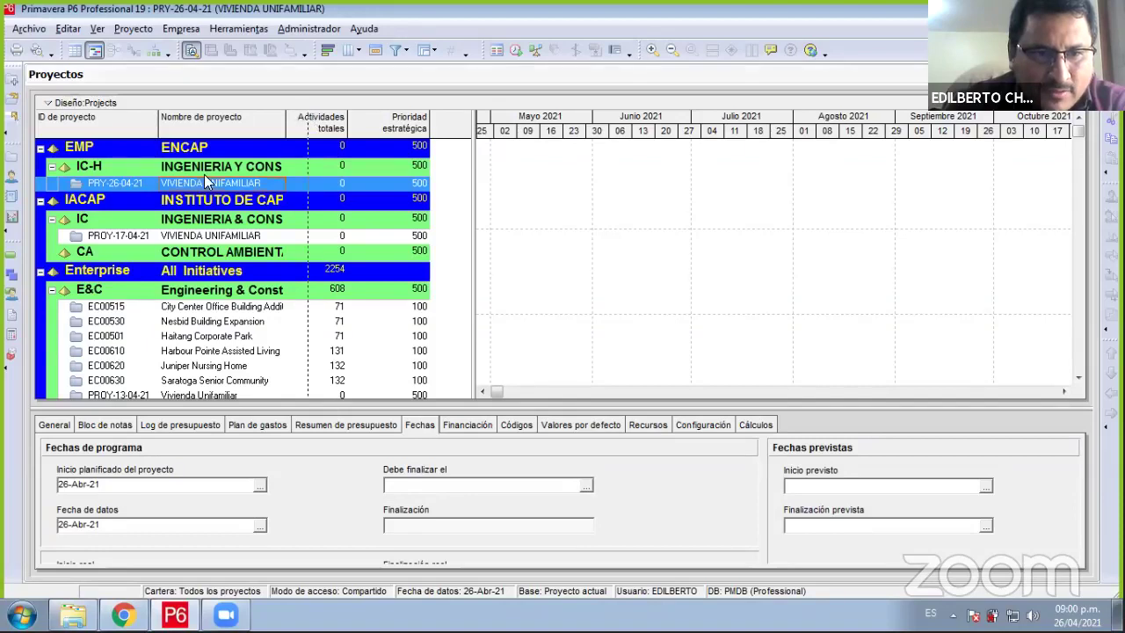
left_click(107, 185)
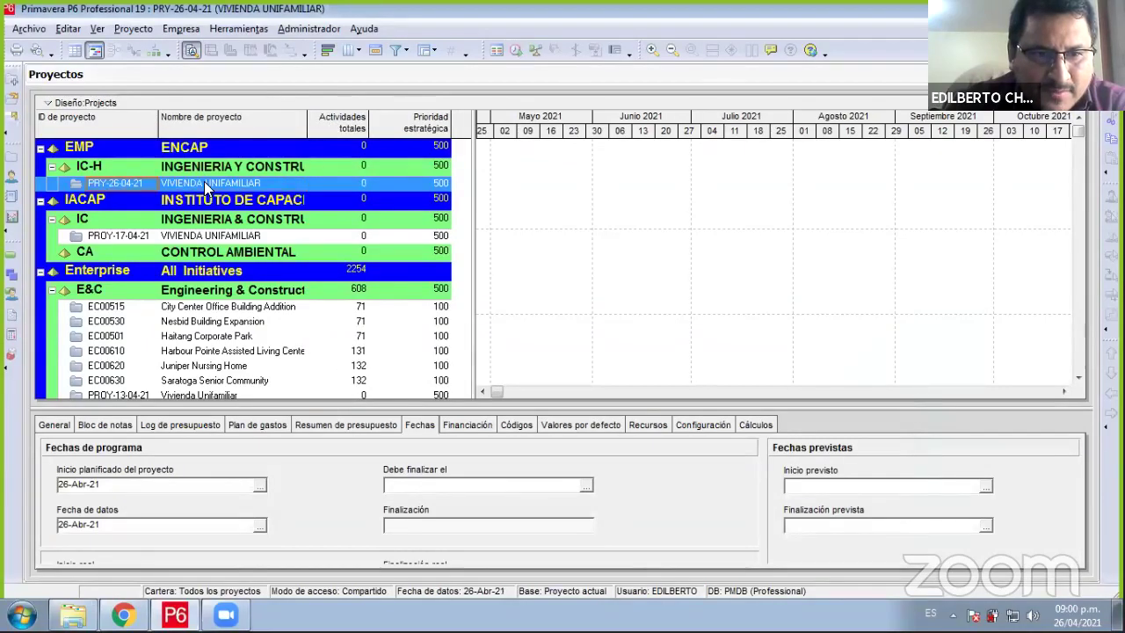
left_click(203, 183)
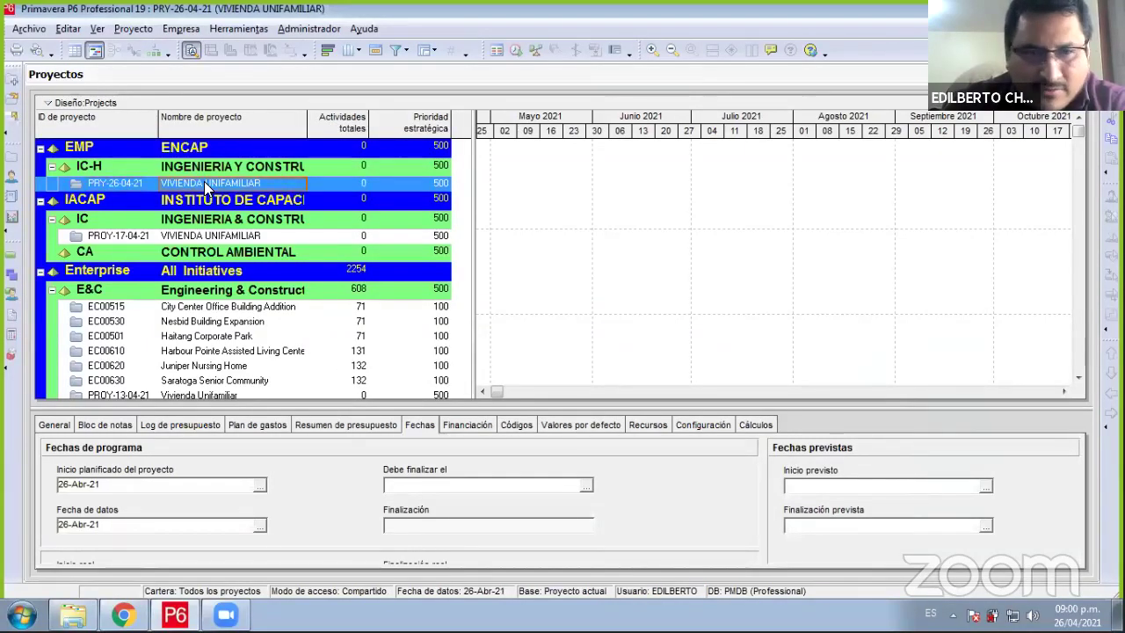
right_click(205, 182)
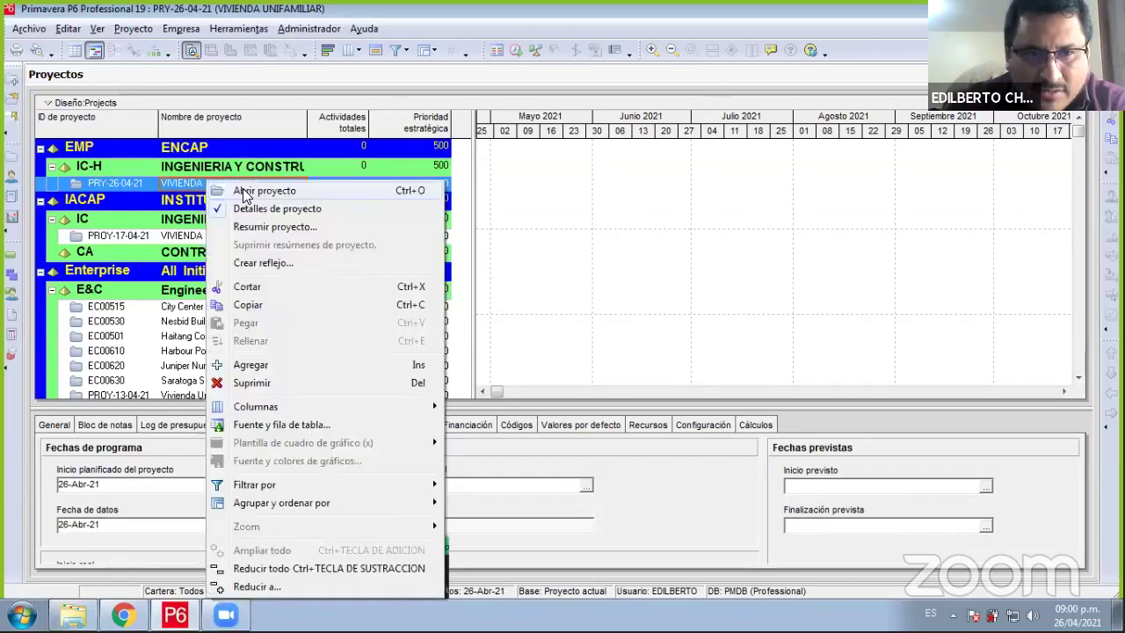
left_click(242, 190)
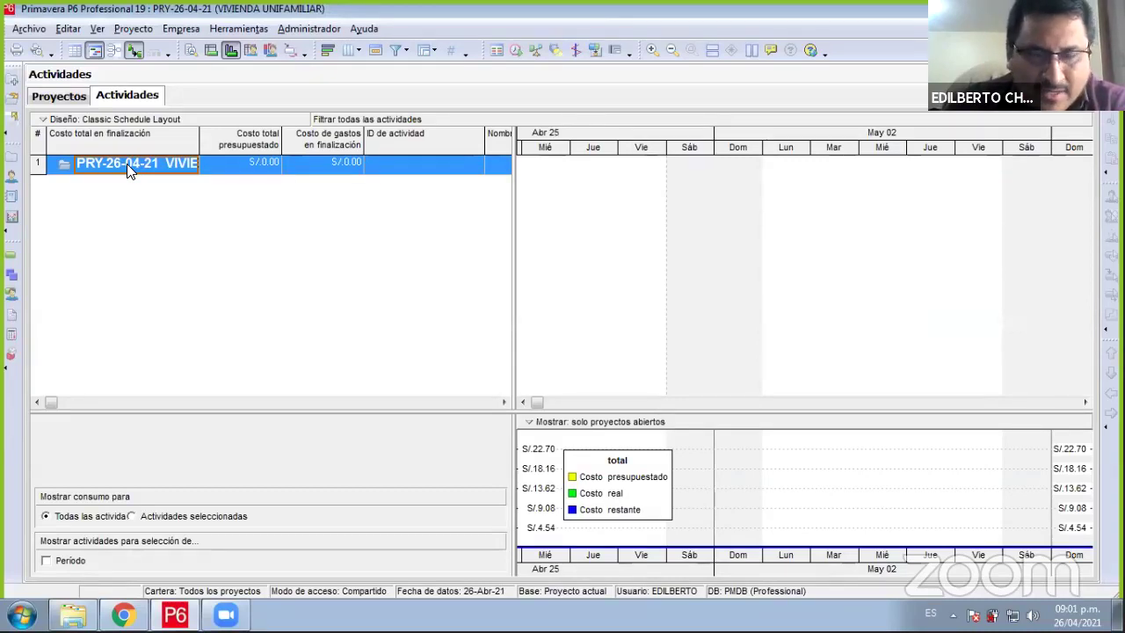
- Display the EDT (work breakdown structure) of project PRY-26-04-21
right_click(126, 164)
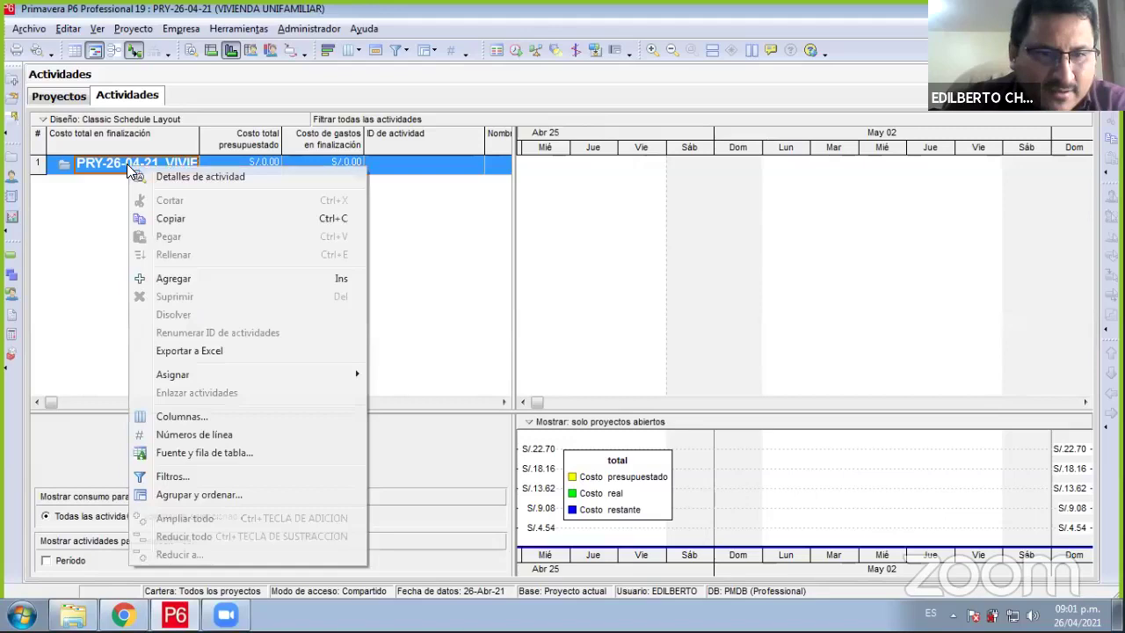
left_click(88, 208)
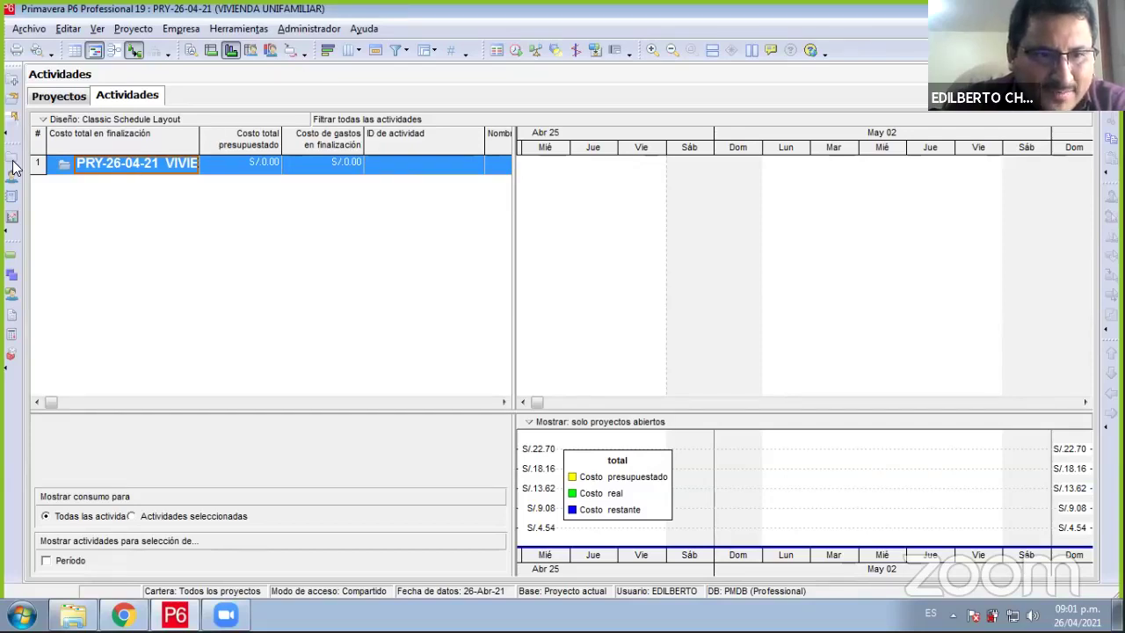
left_click(13, 276)
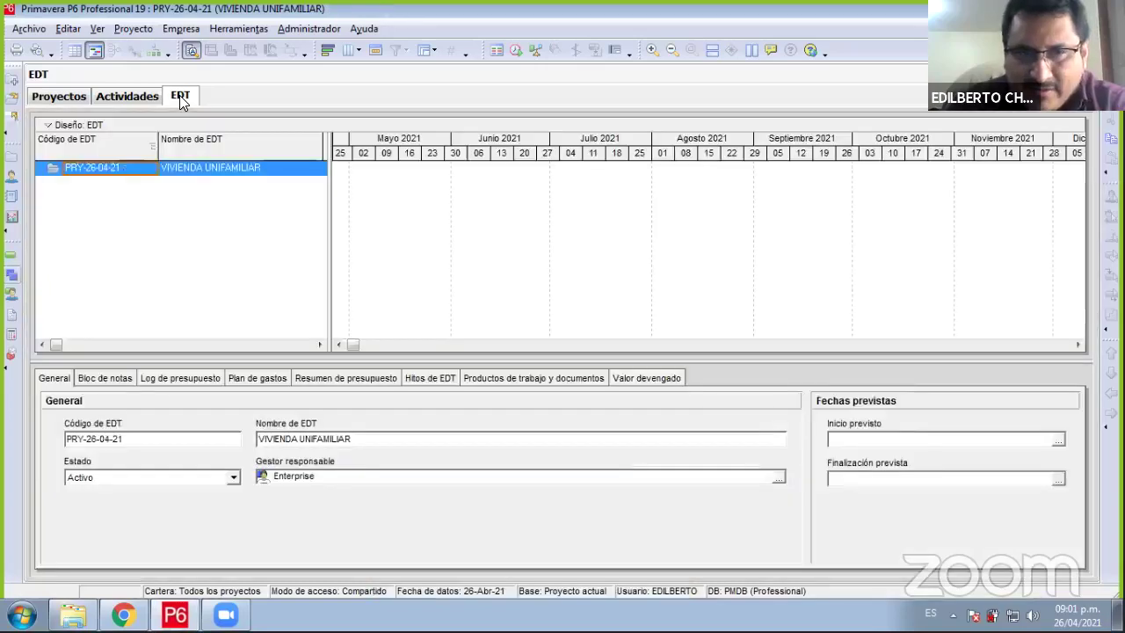
left_click(182, 31)
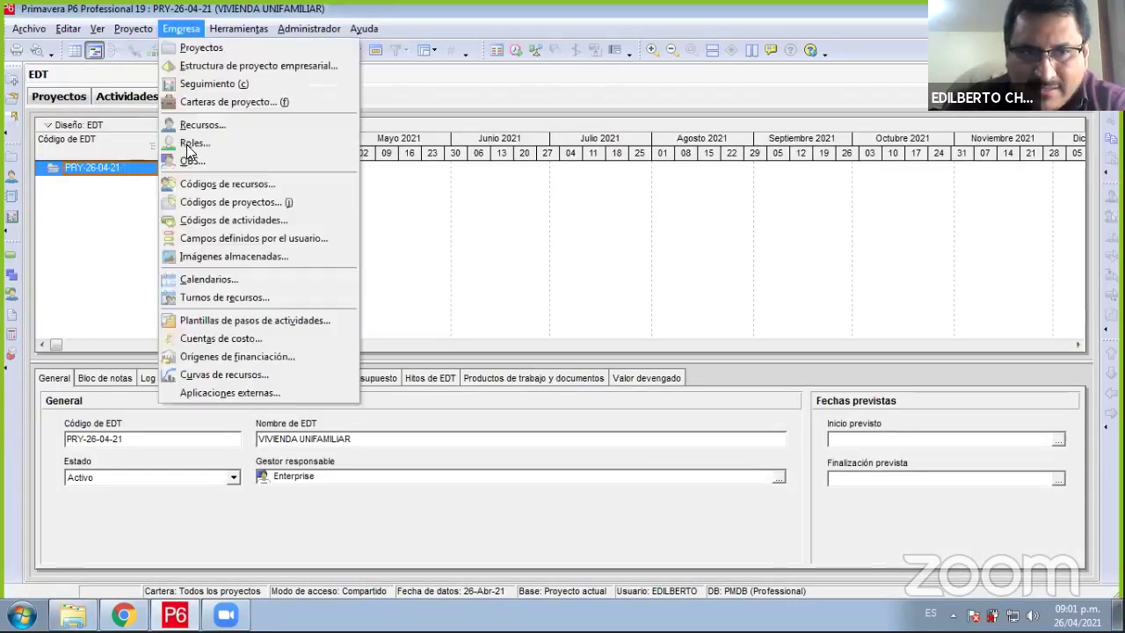
mouse_move(132, 33)
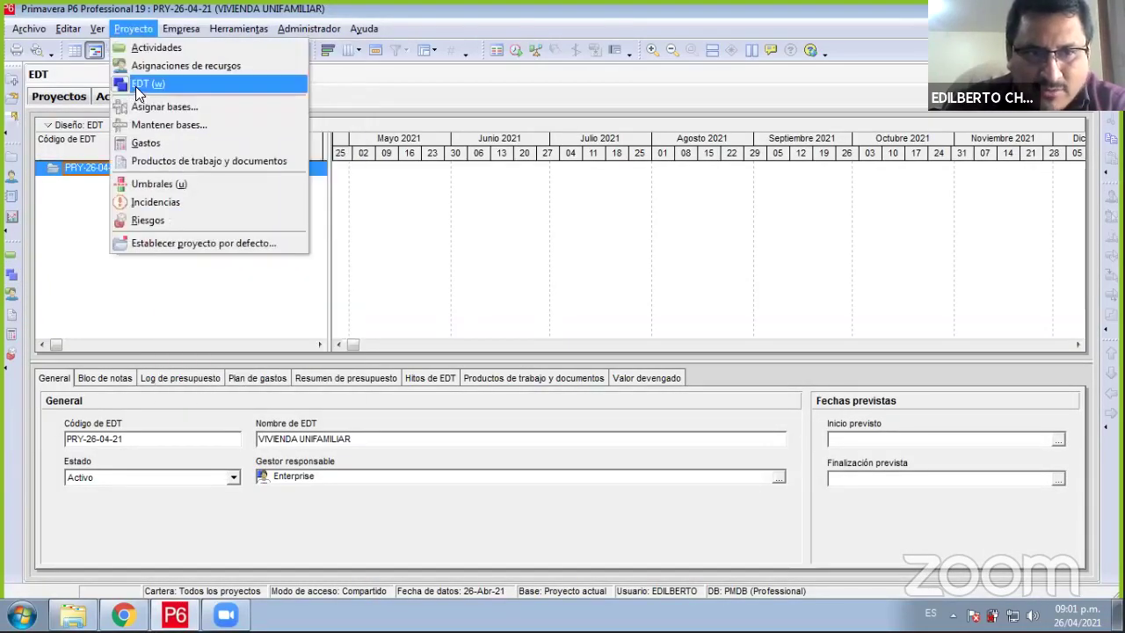
left_click(139, 83)
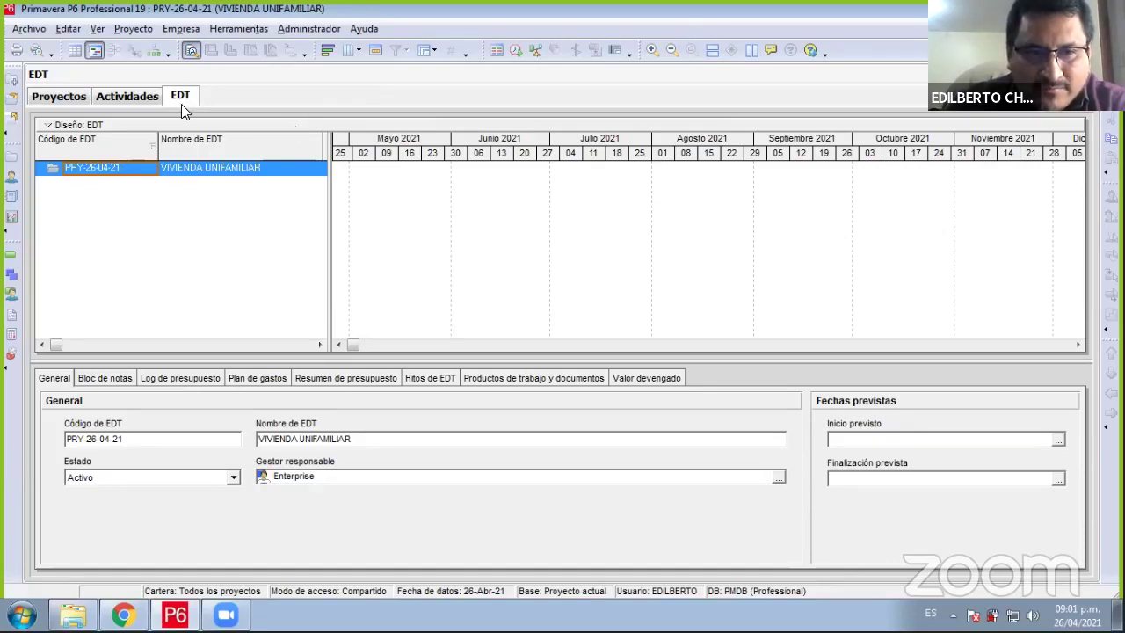
- Add an EDT element under project PRY-26-04-21 with code M1 and name MODULO 1
right_click(112, 178)
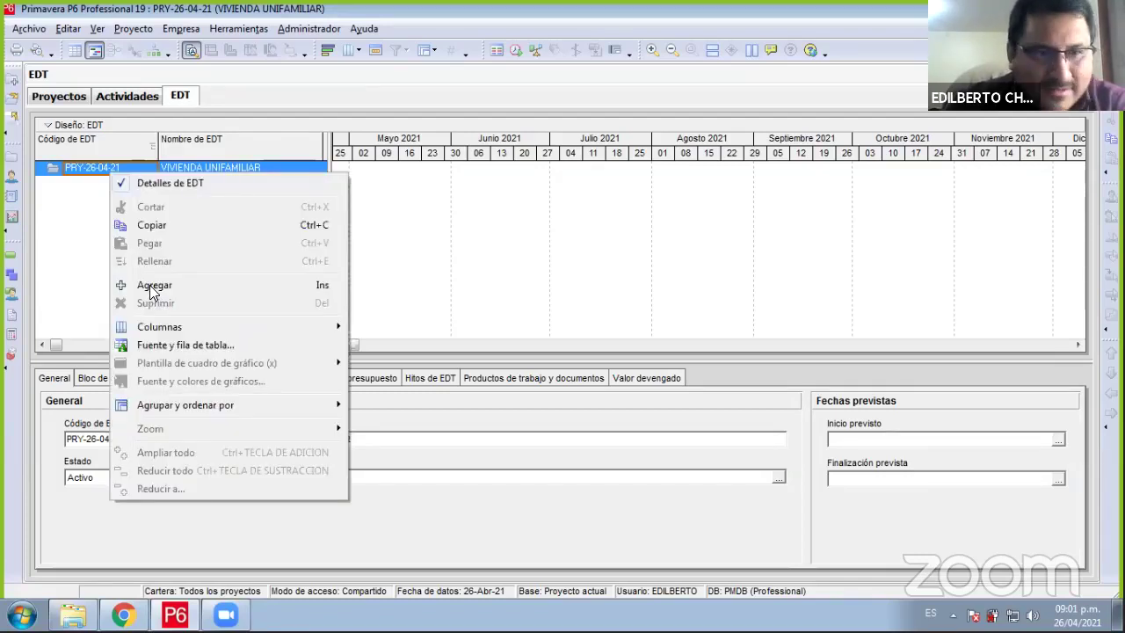
left_click(154, 286)
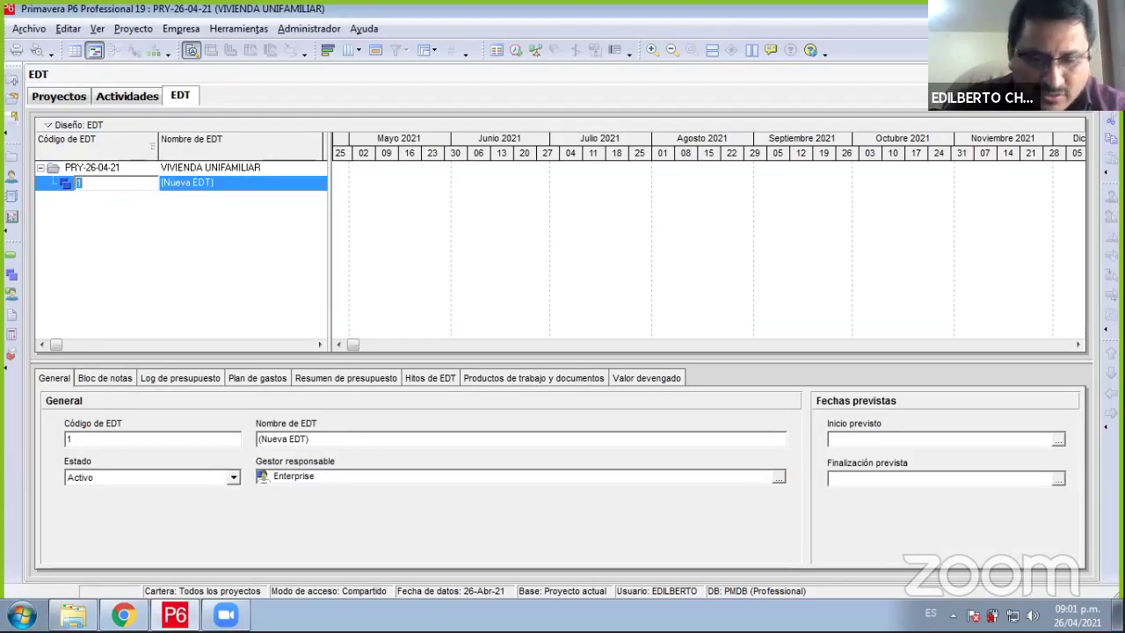
type("M1")
key("Tab")
type("MODUL")
key("BackSpace")
key("BackSpace")
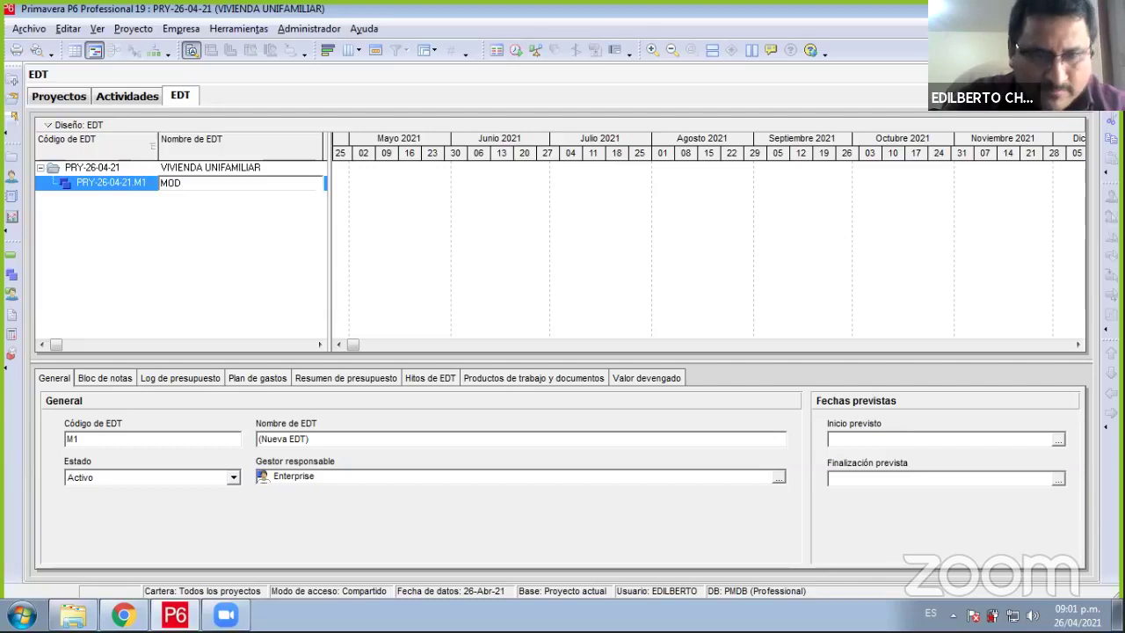
type("ULO 1")
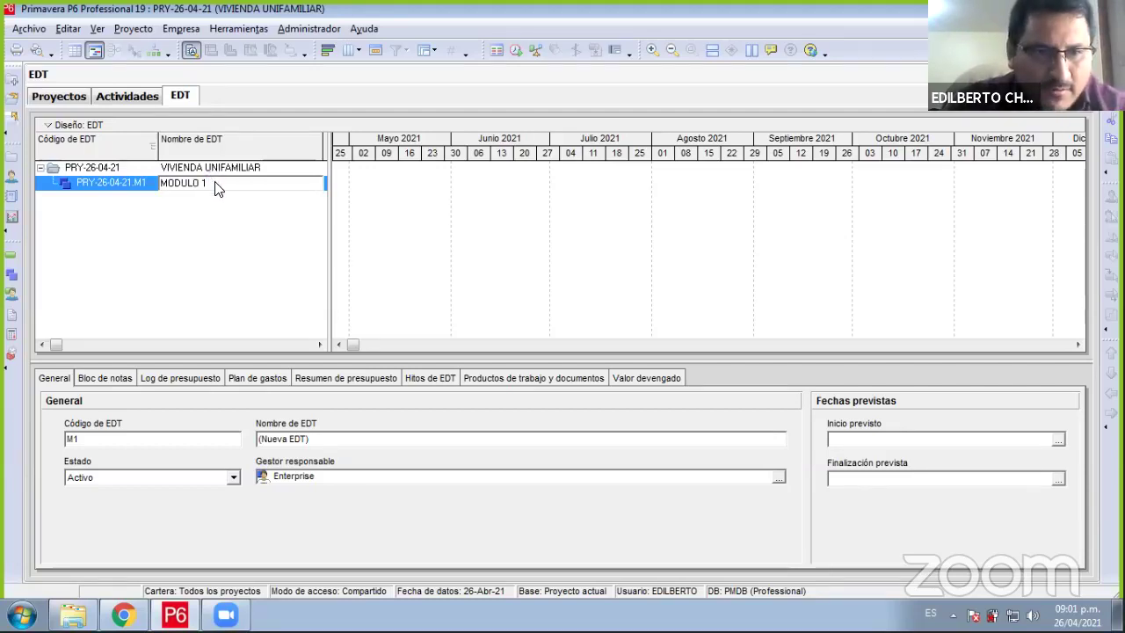
key("Return")
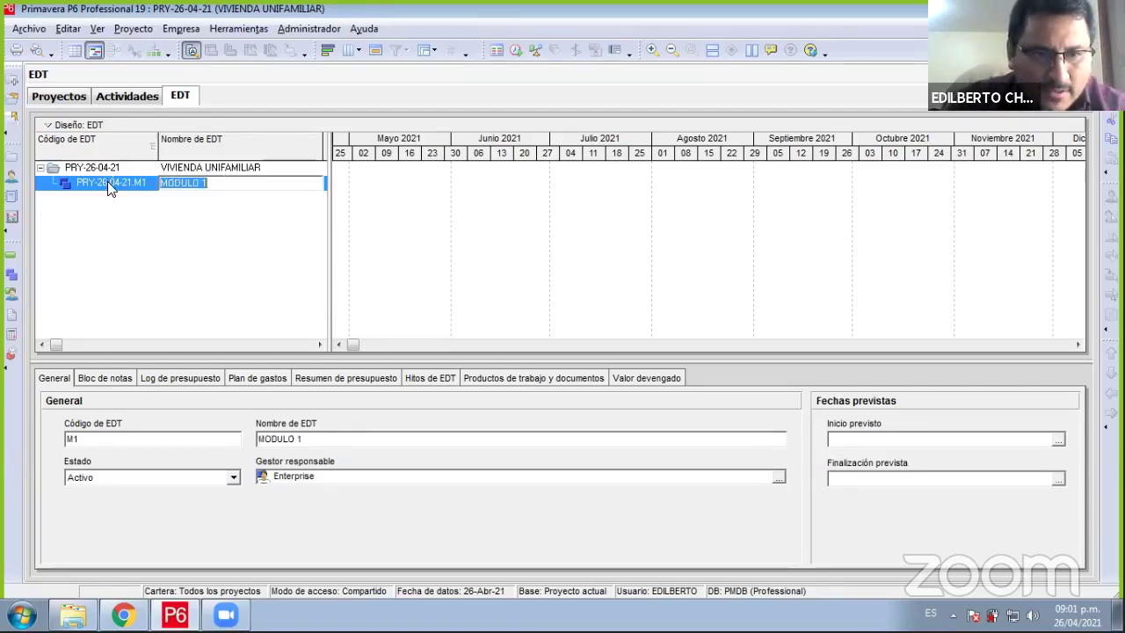
- Add a second EDT element with code M2 and name MODULO 2 at the same level as MODULO 1
right_click(195, 184)
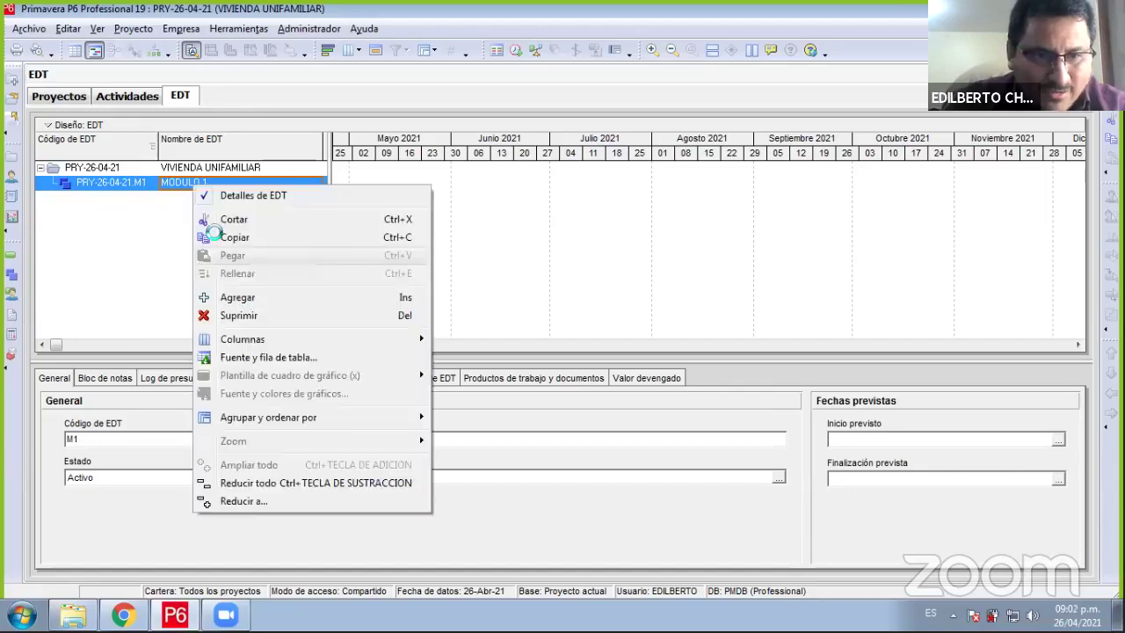
left_click(237, 297)
left_click(229, 198)
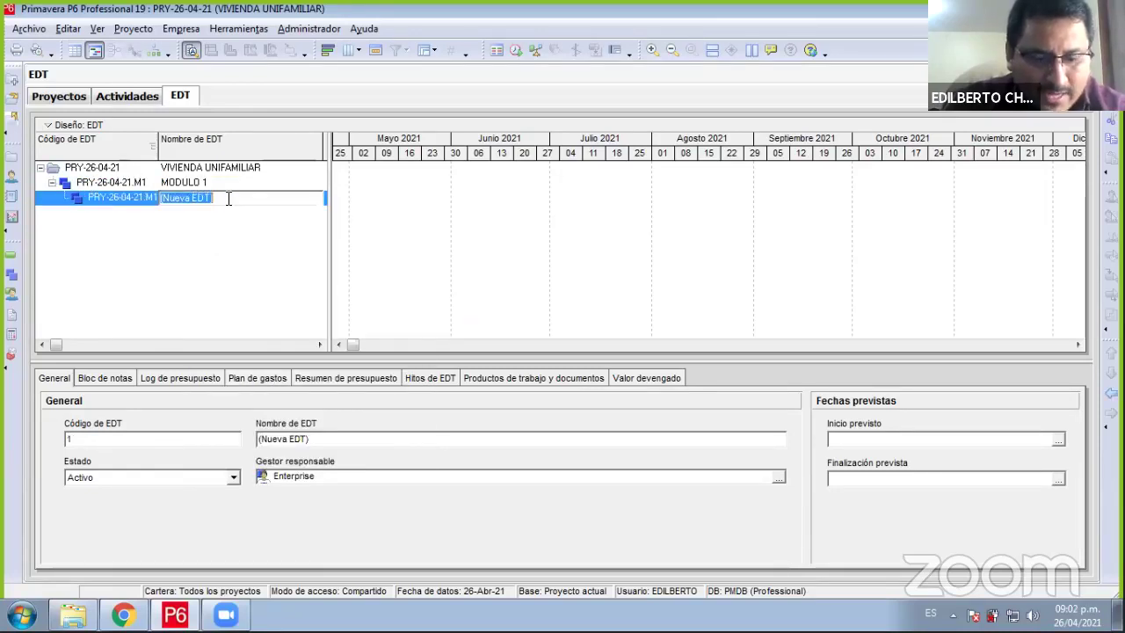
type("MODULO 2")
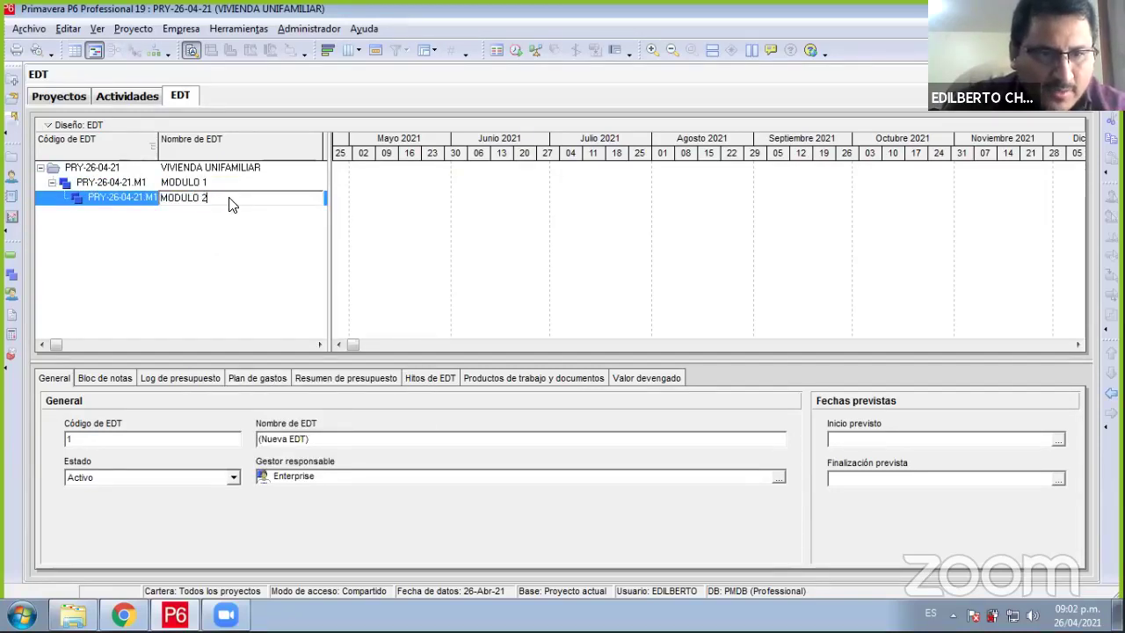
left_click(135, 201)
left_click(135, 198)
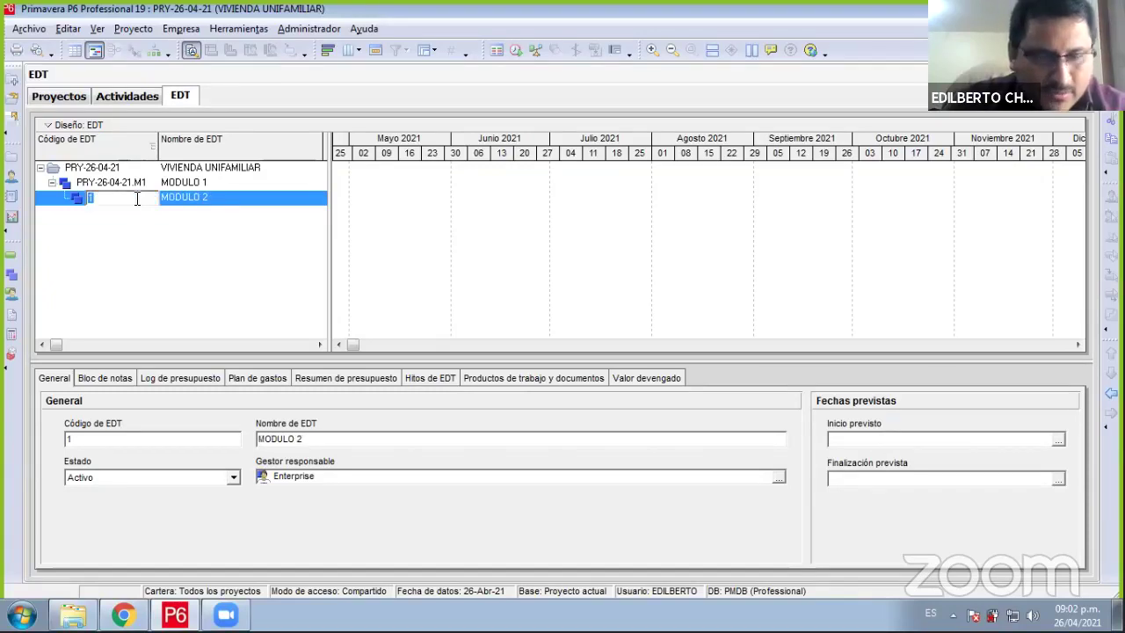
type("M2")
key("Return")
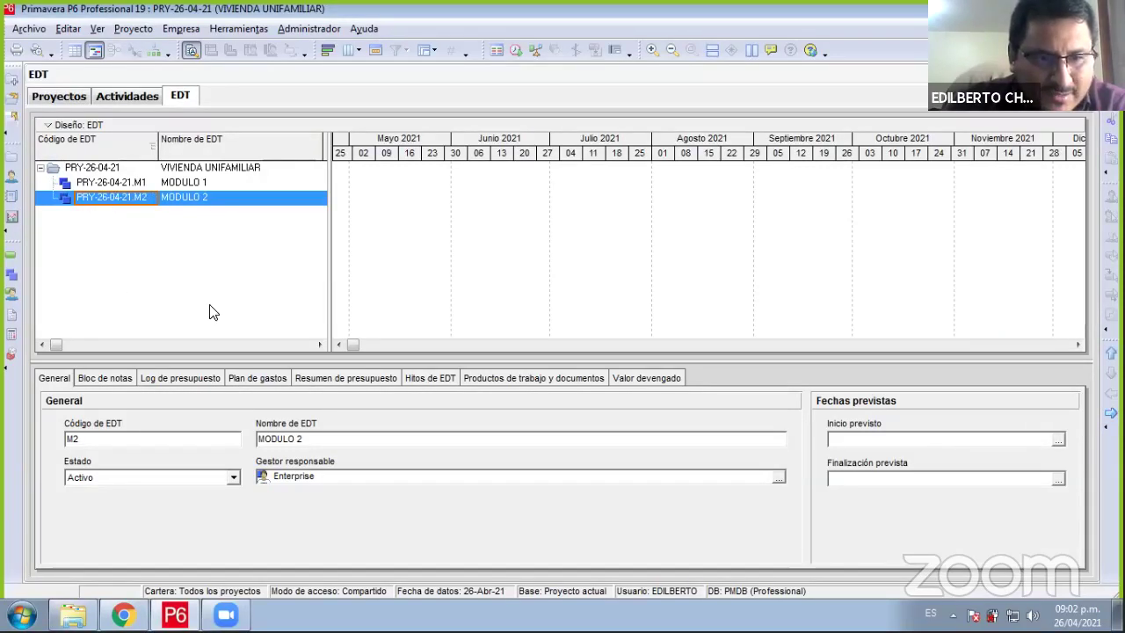
- Add a third EDT element with code M3 and name MODULO 3, outdented to the same level as MODULO 2
right_click(107, 197)
left_click(152, 310)
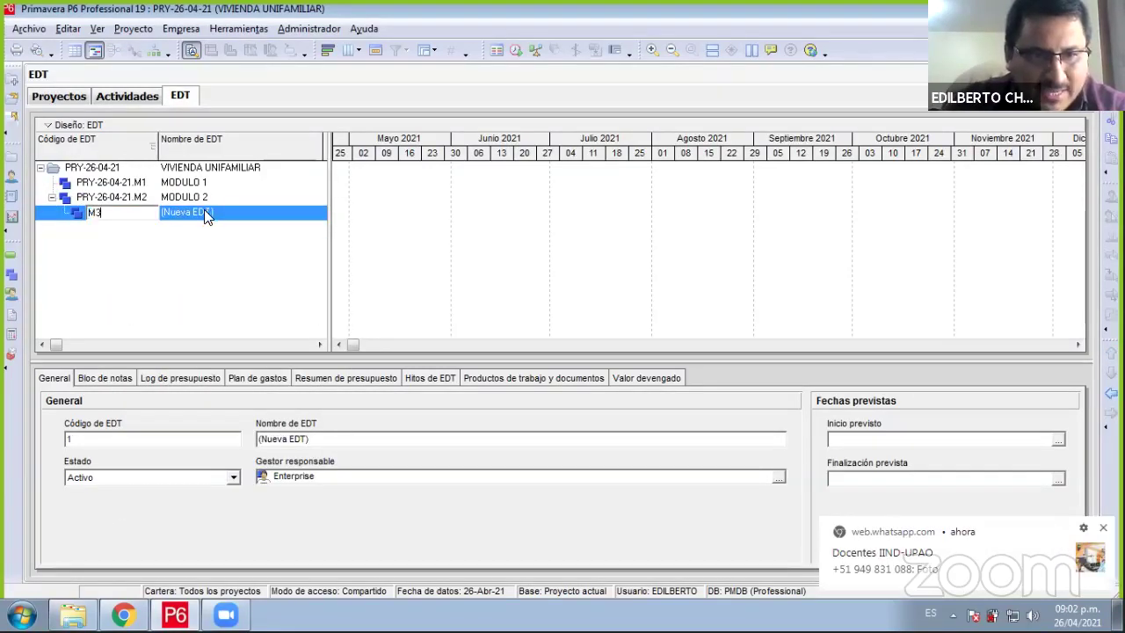
left_click(220, 212)
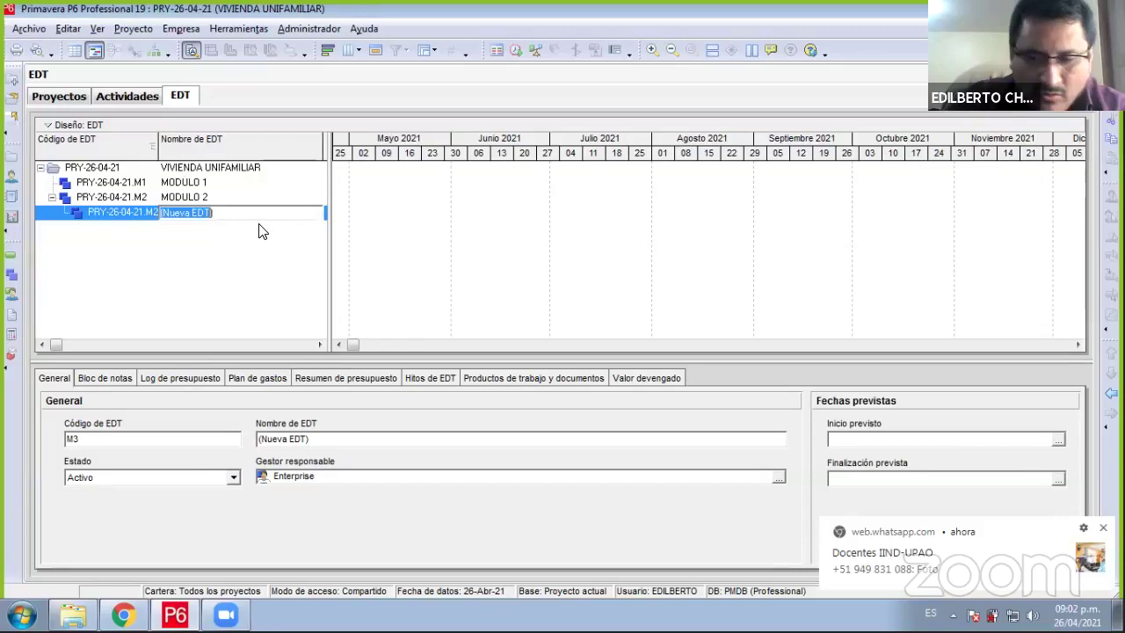
type("MODULO 3")
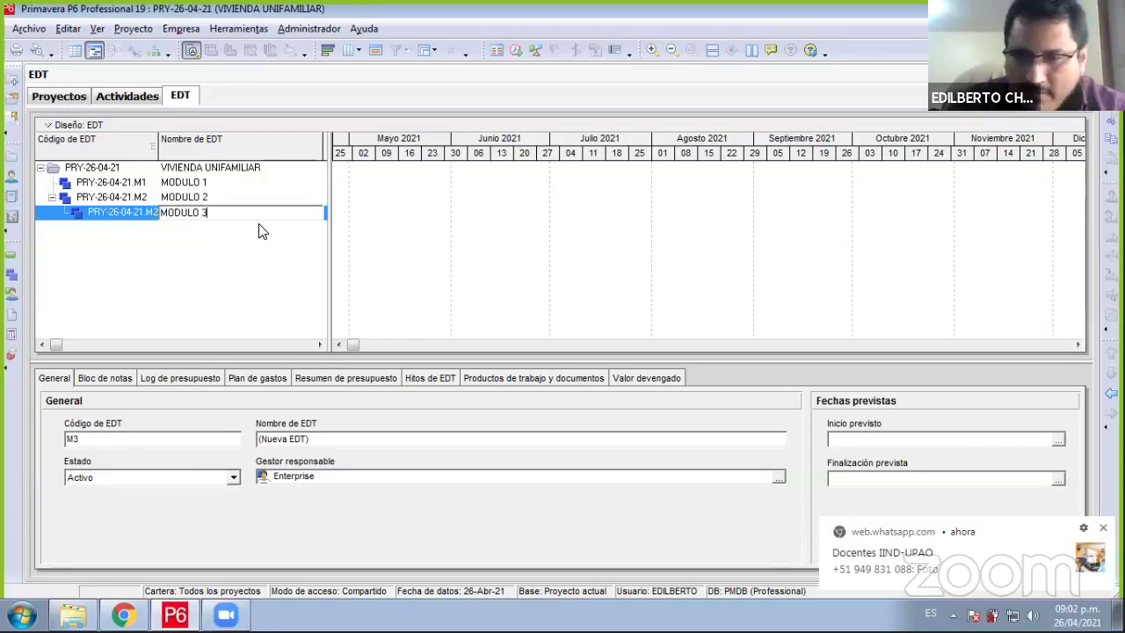
key("Return")
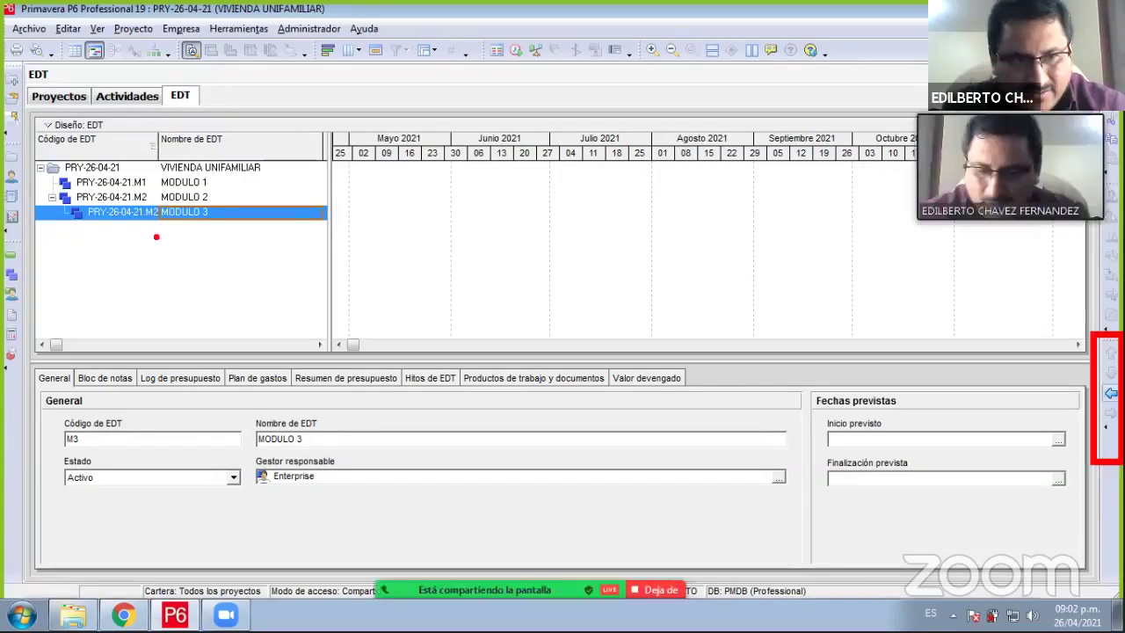
left_click_drag(105, 225, 53, 219)
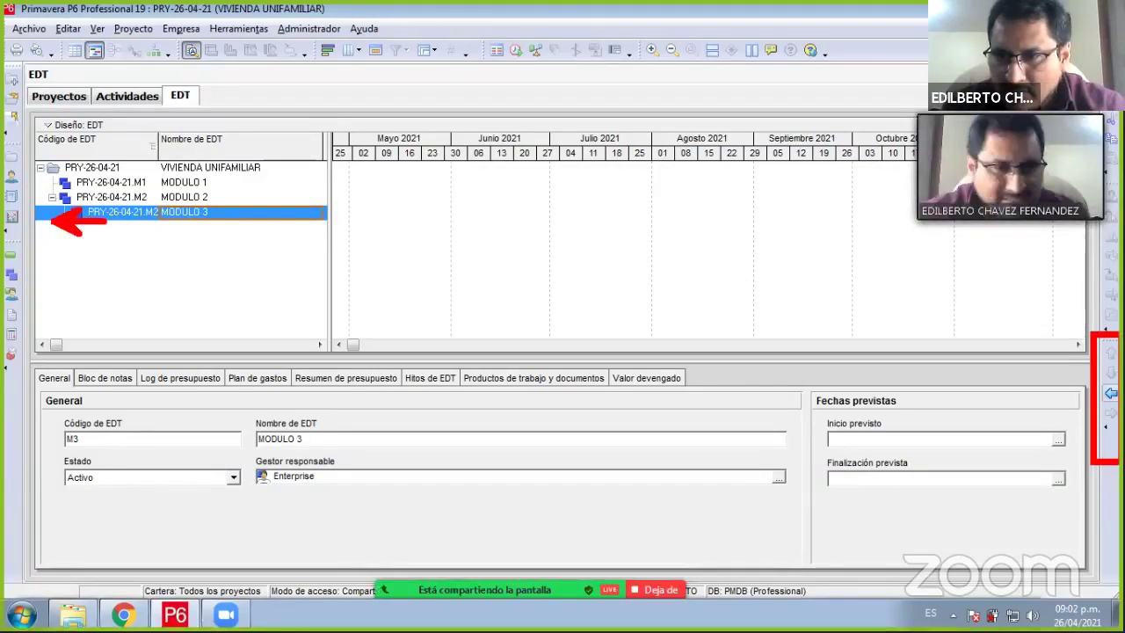
left_click(1110, 392)
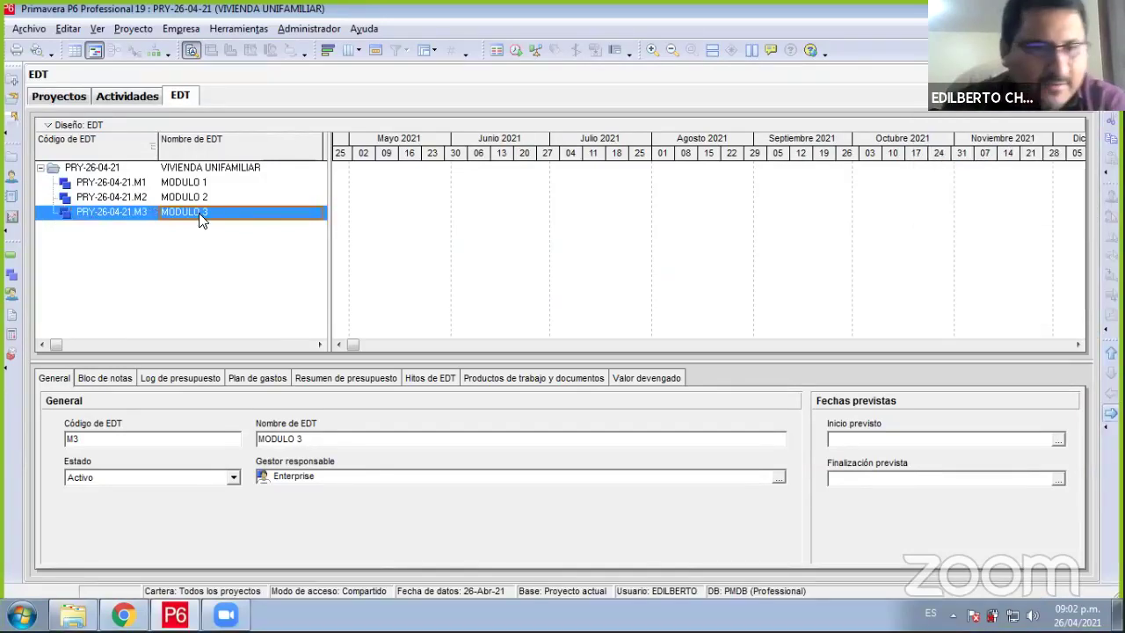
- Display the project's activities with the first column widened to show the full EDT names, and compare them with the EDT structure
left_click(132, 95)
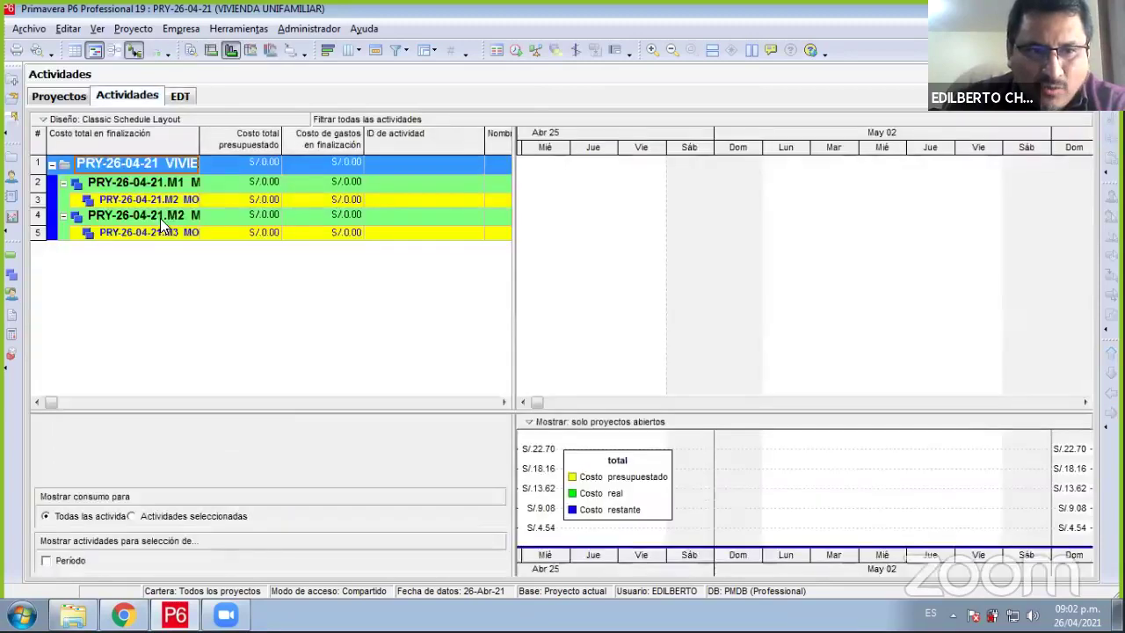
left_click_drag(200, 134, 323, 134)
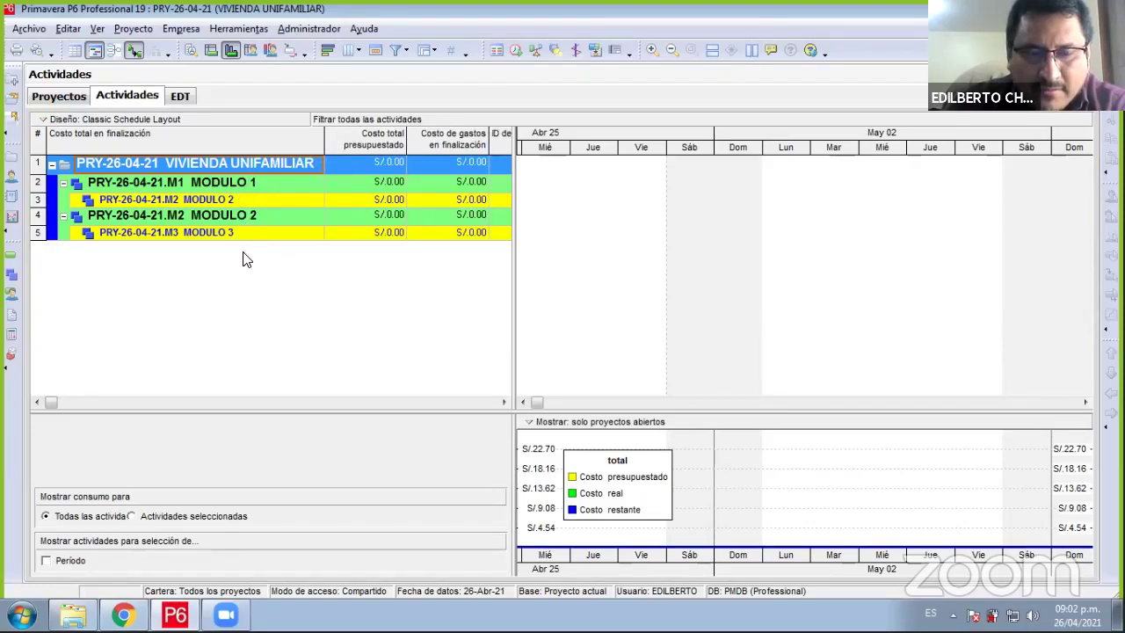
left_click(181, 96)
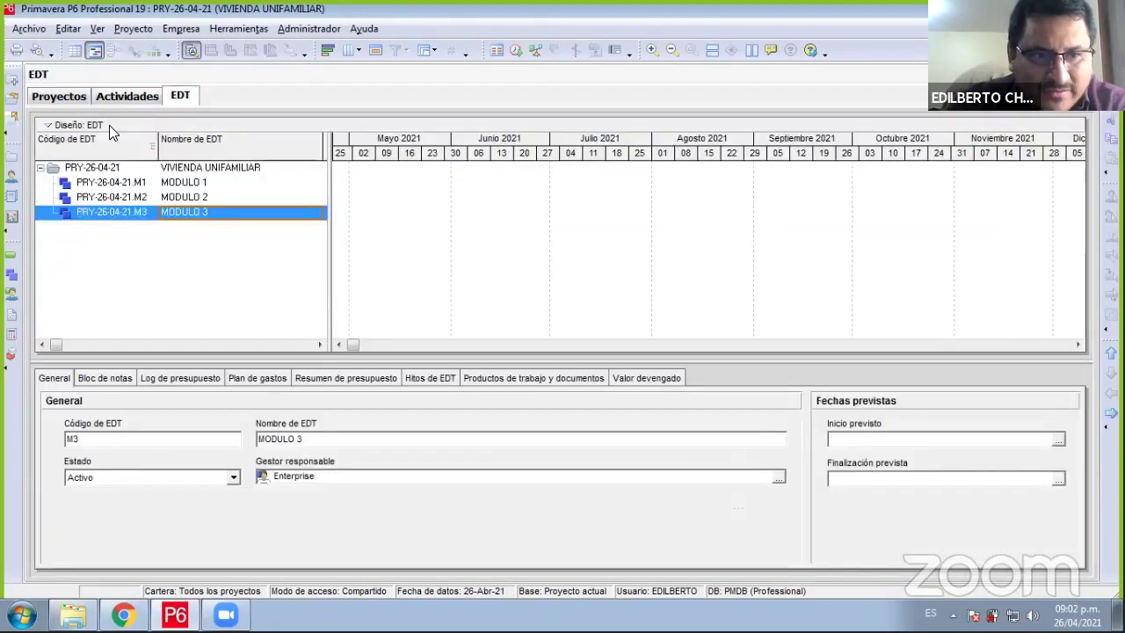
left_click(143, 99)
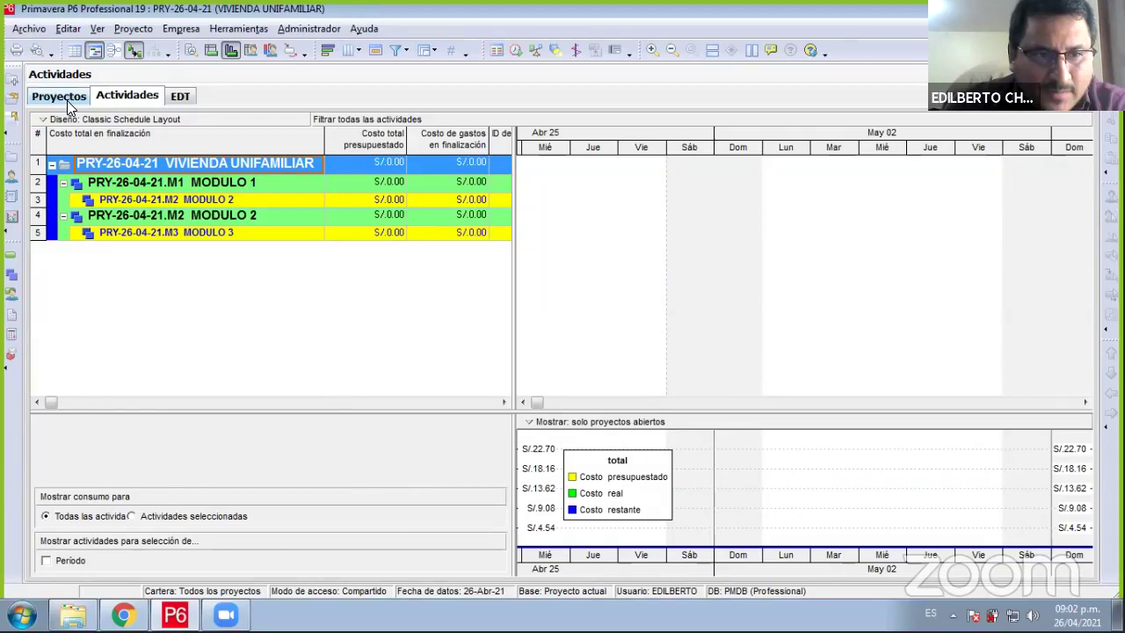
- Close the current project and reopen PRY-26-04-21 under IC-H from the project list
left_click(68, 101)
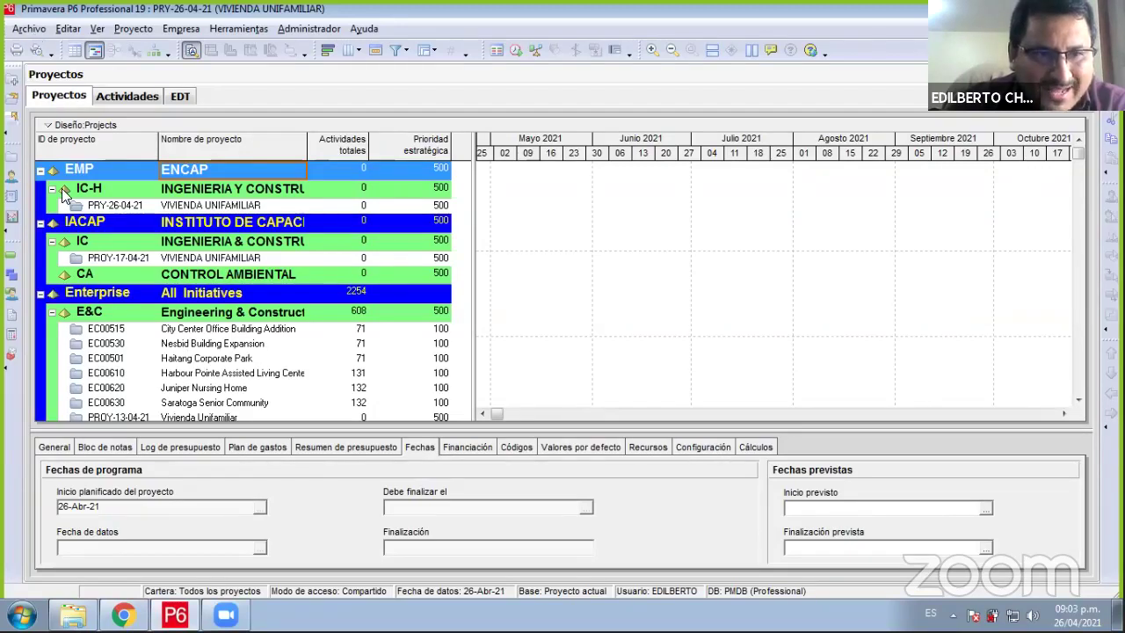
key("alt+a")
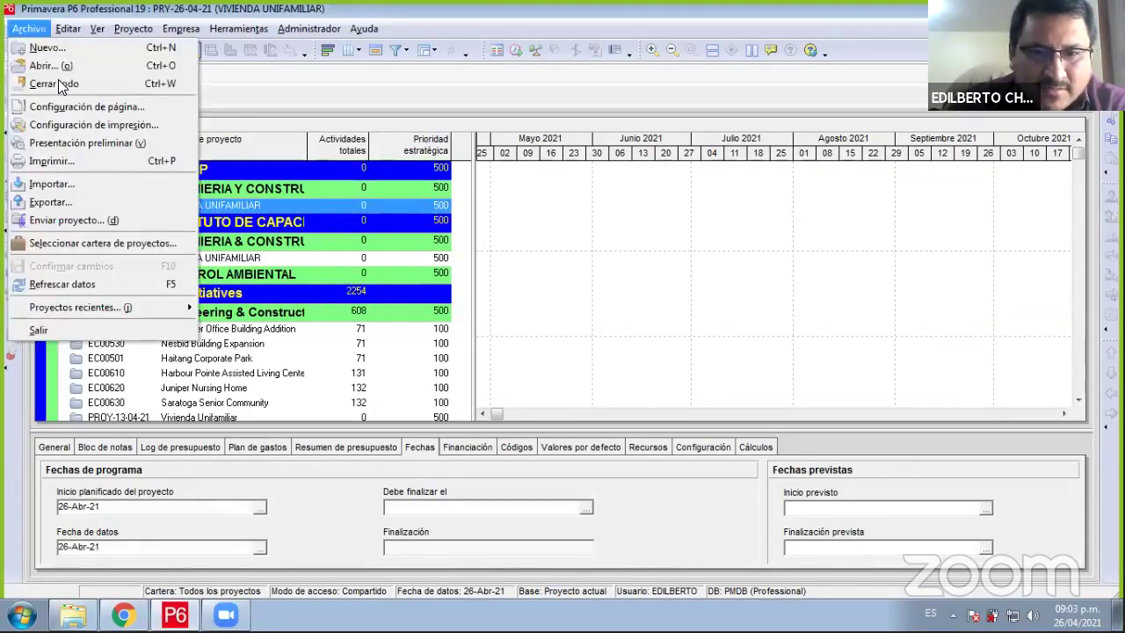
left_click(60, 84)
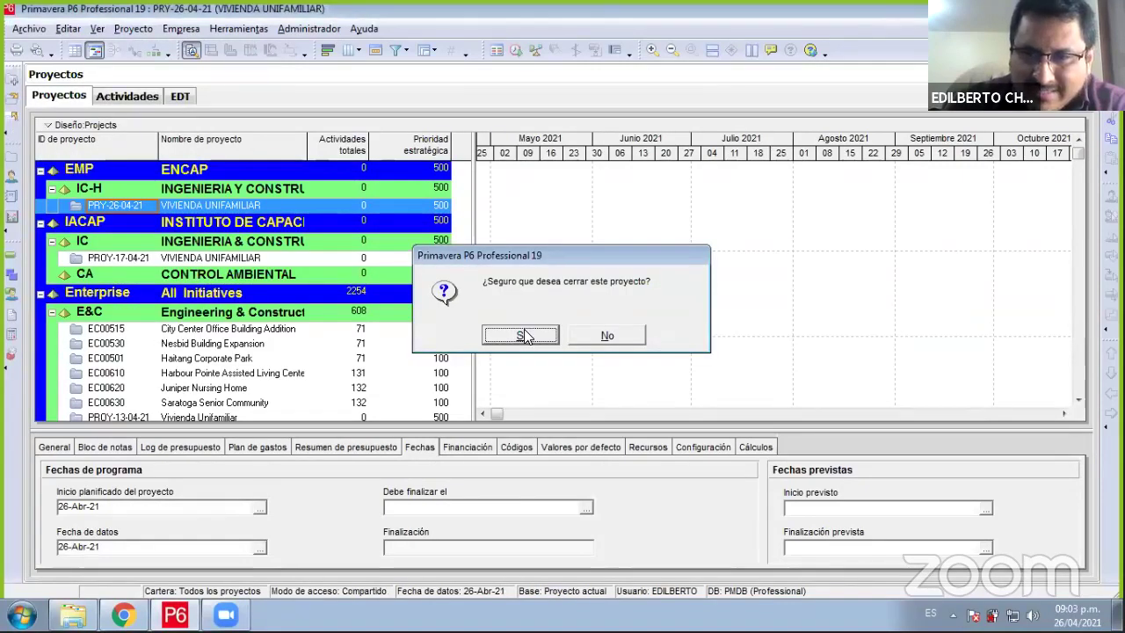
left_click(520, 335)
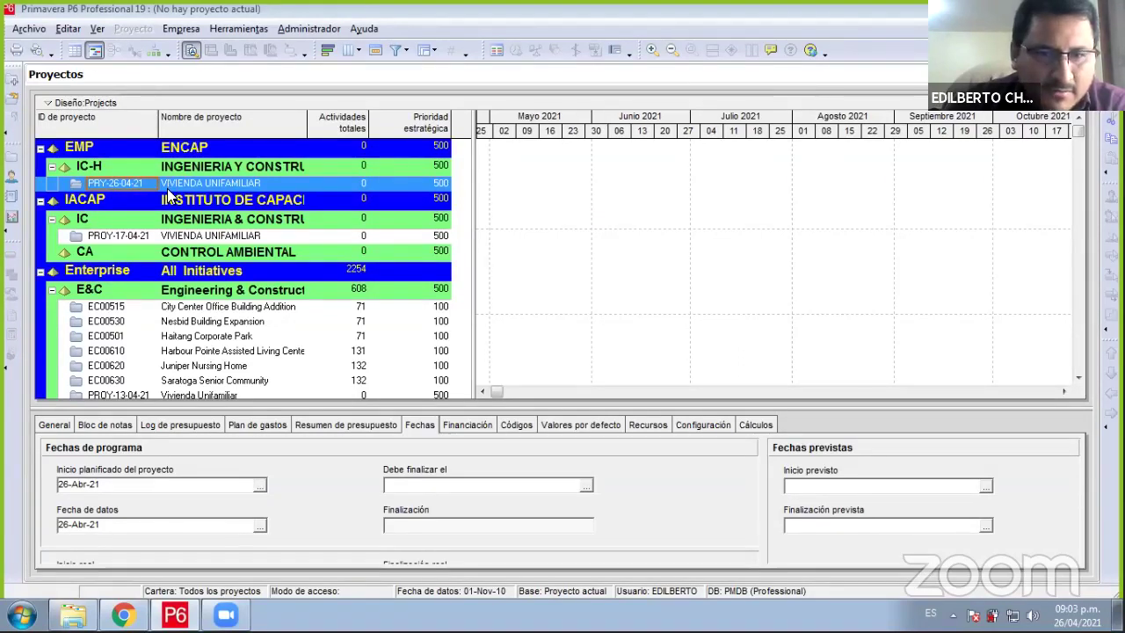
double_click(167, 186)
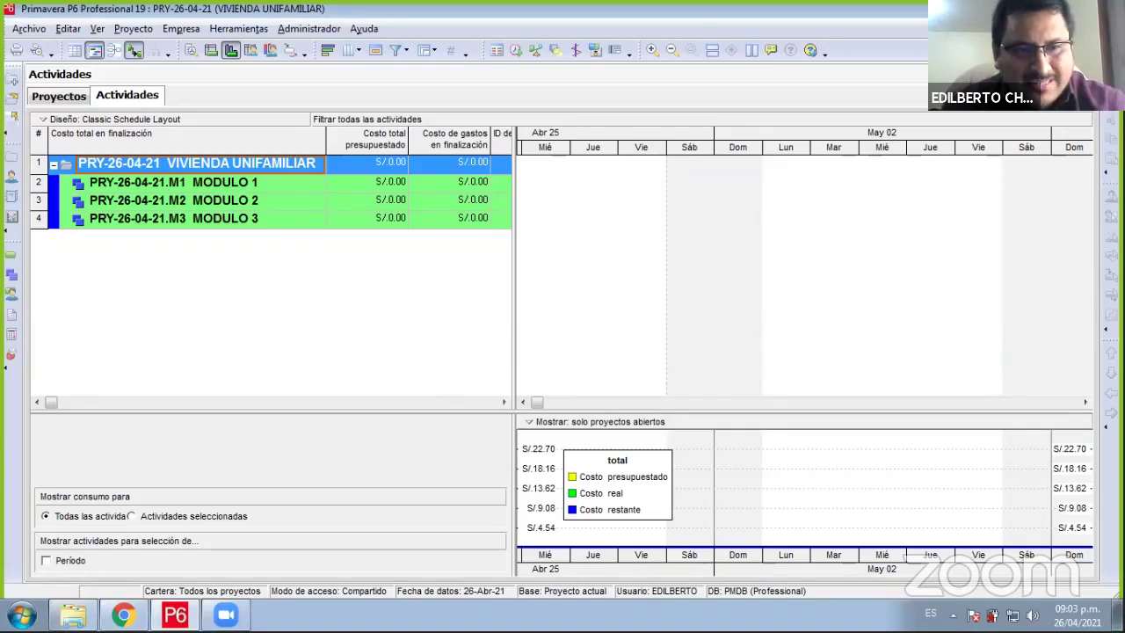
left_click(160, 91)
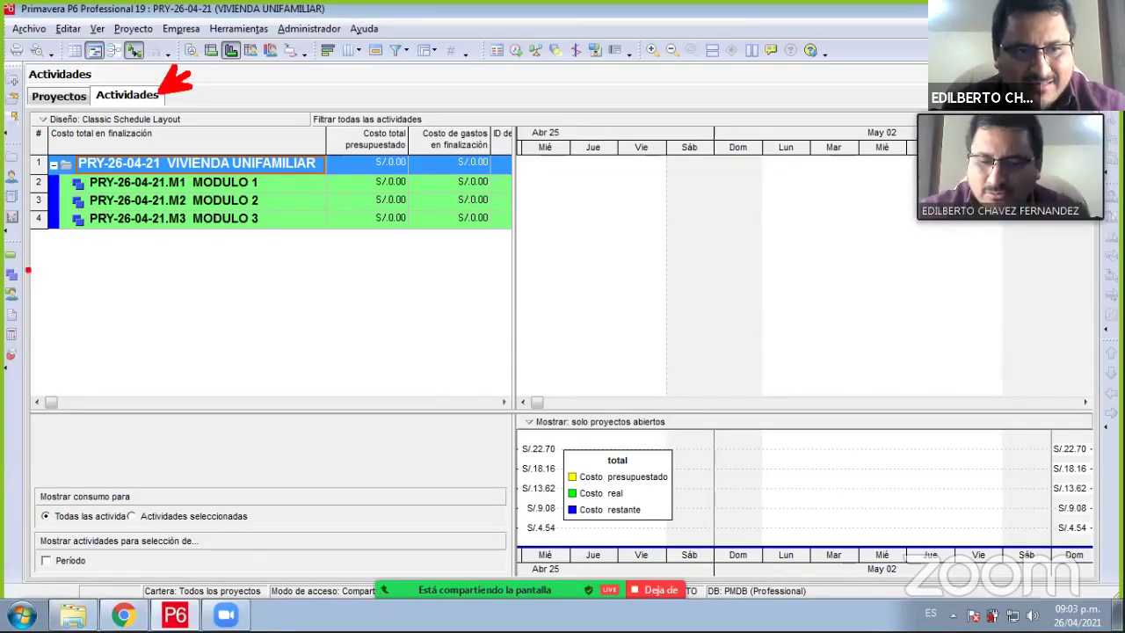
left_click_drag(172, 81, 19, 259)
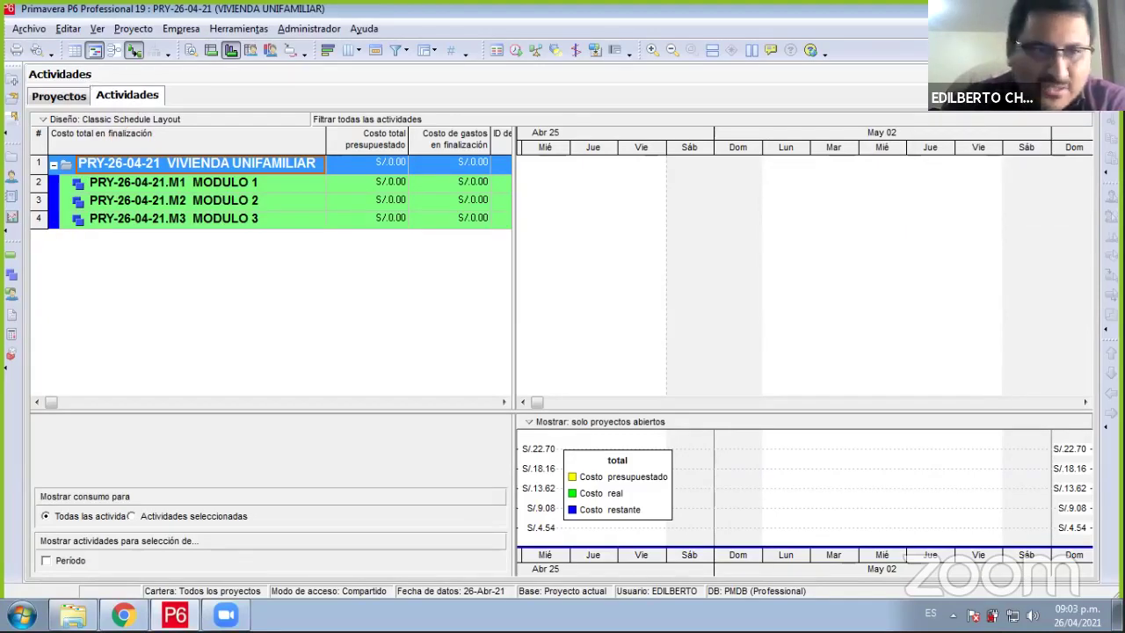
- Start a data import using the spreadsheet format Hoja de cálculo - (XLSX)
left_click(33, 32)
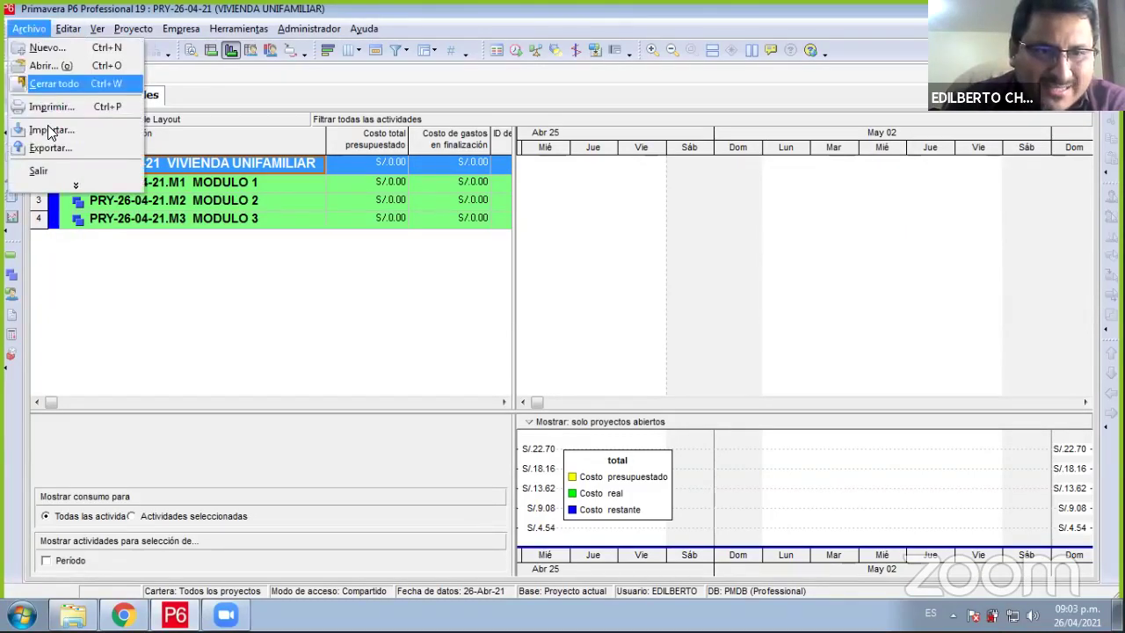
left_click(49, 130)
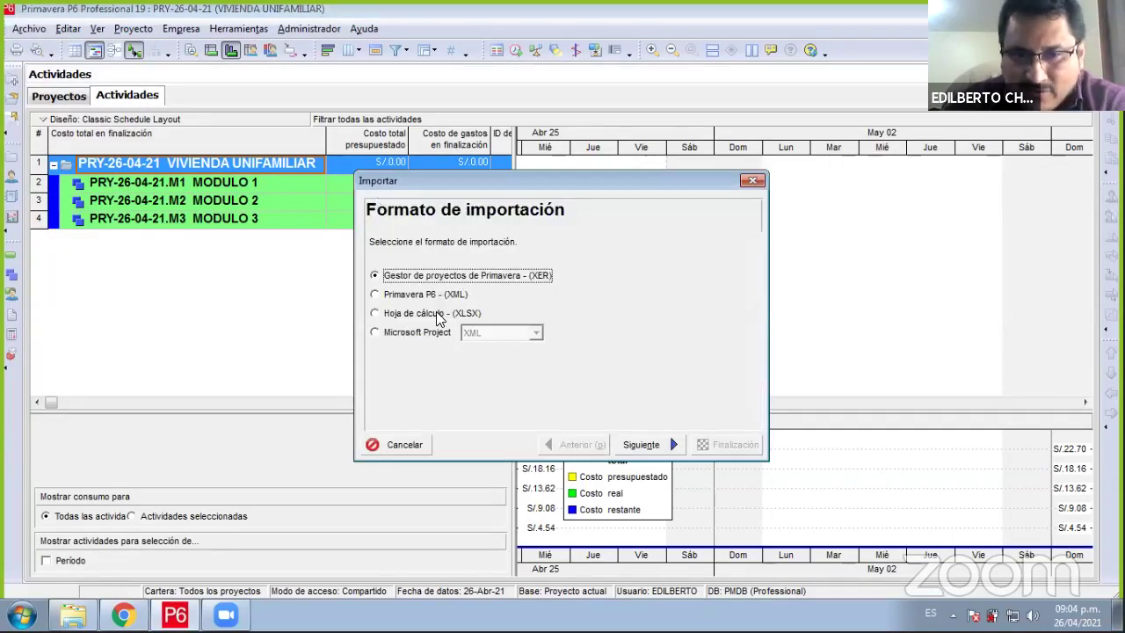
key("Down")
key("Down")
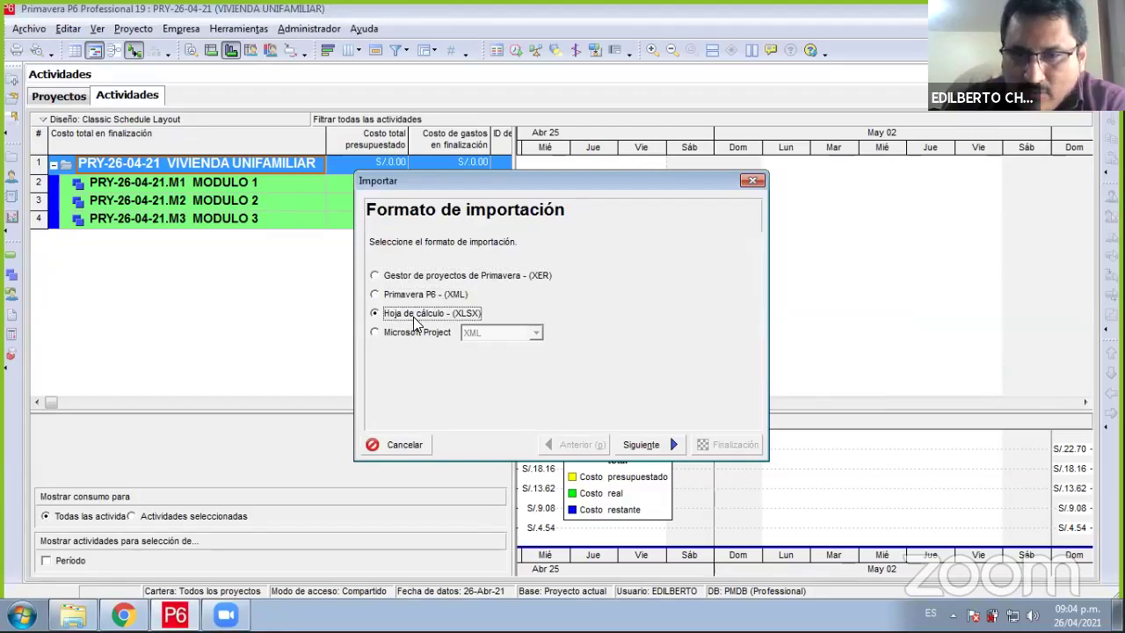
left_click(641, 444)
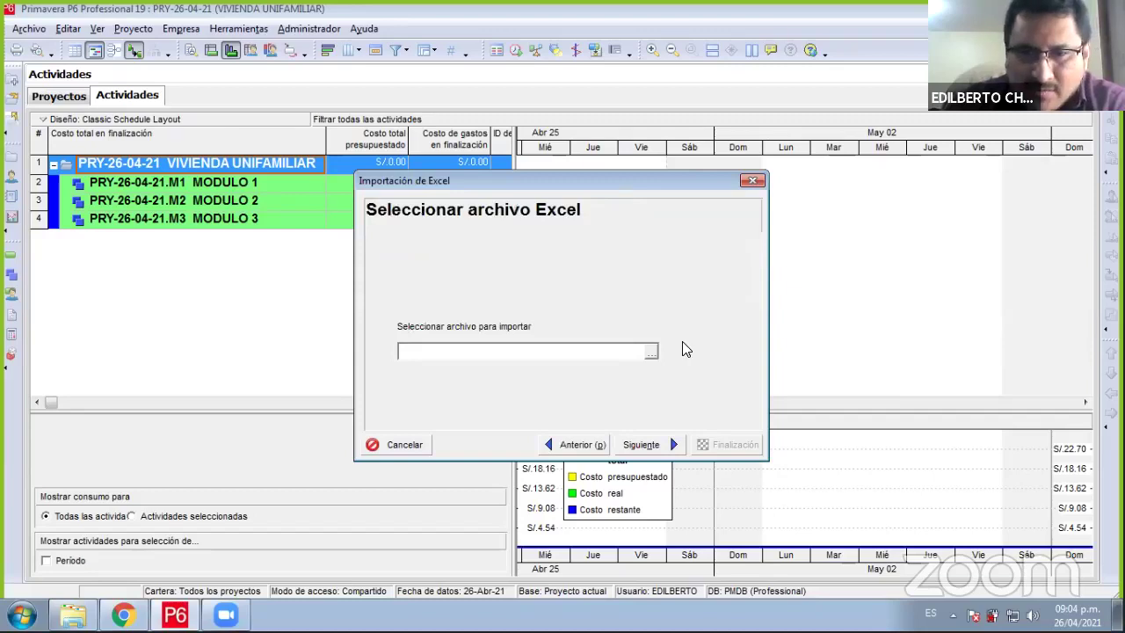
- Choose F:\ENCAP\2021\P6\M3\S2-ACTIVIDADES.xlsx as the Excel file to import
left_click(651, 351)
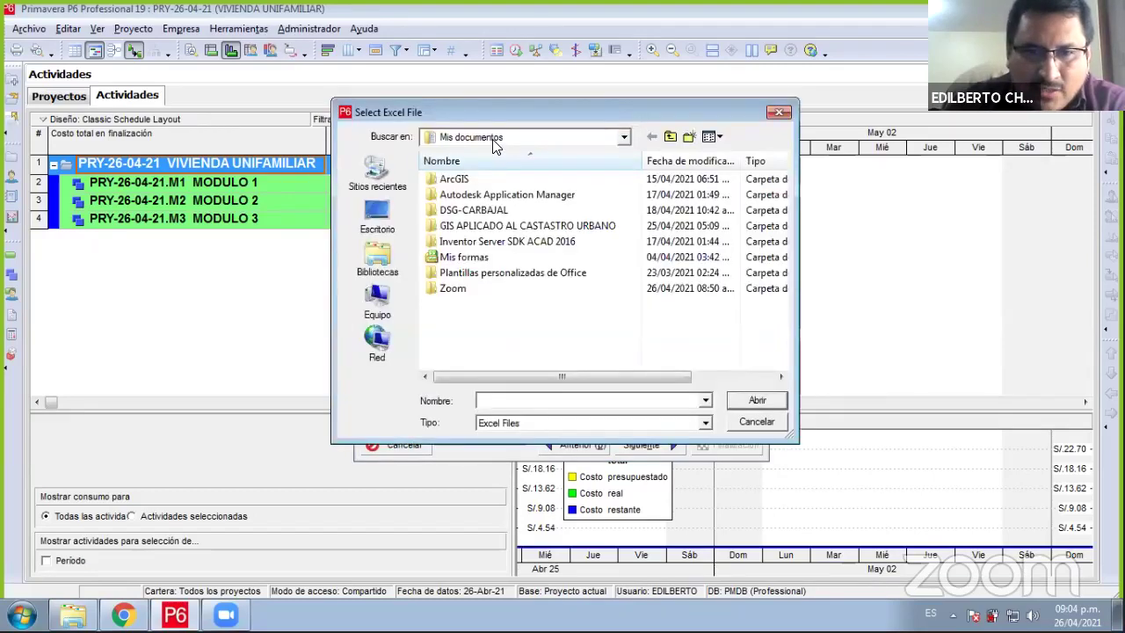
left_click(494, 140)
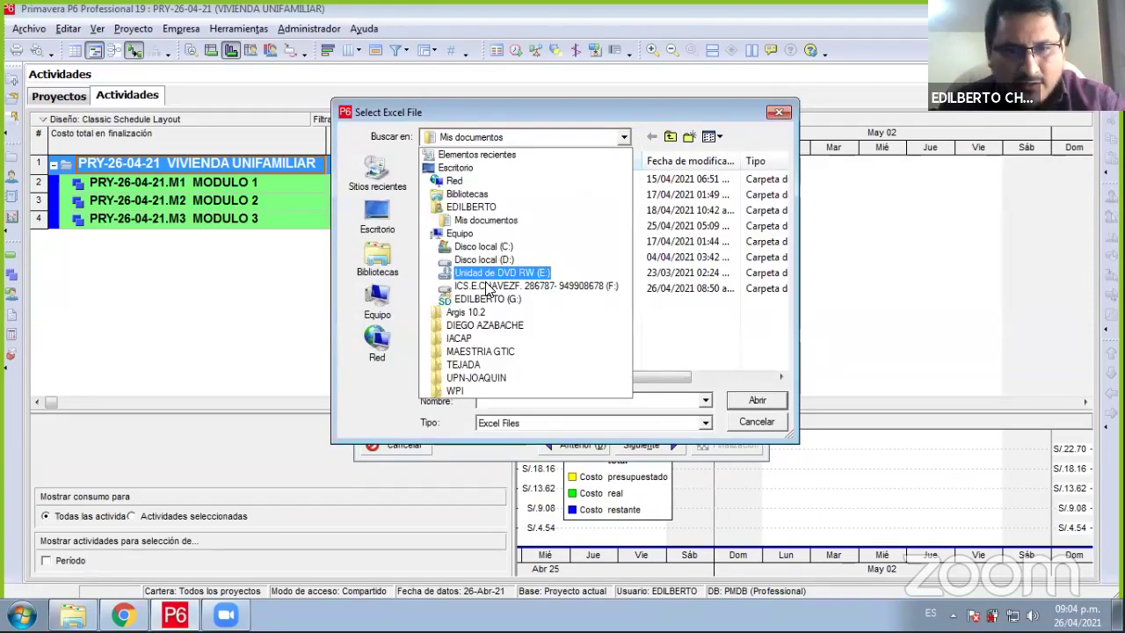
left_click(486, 285)
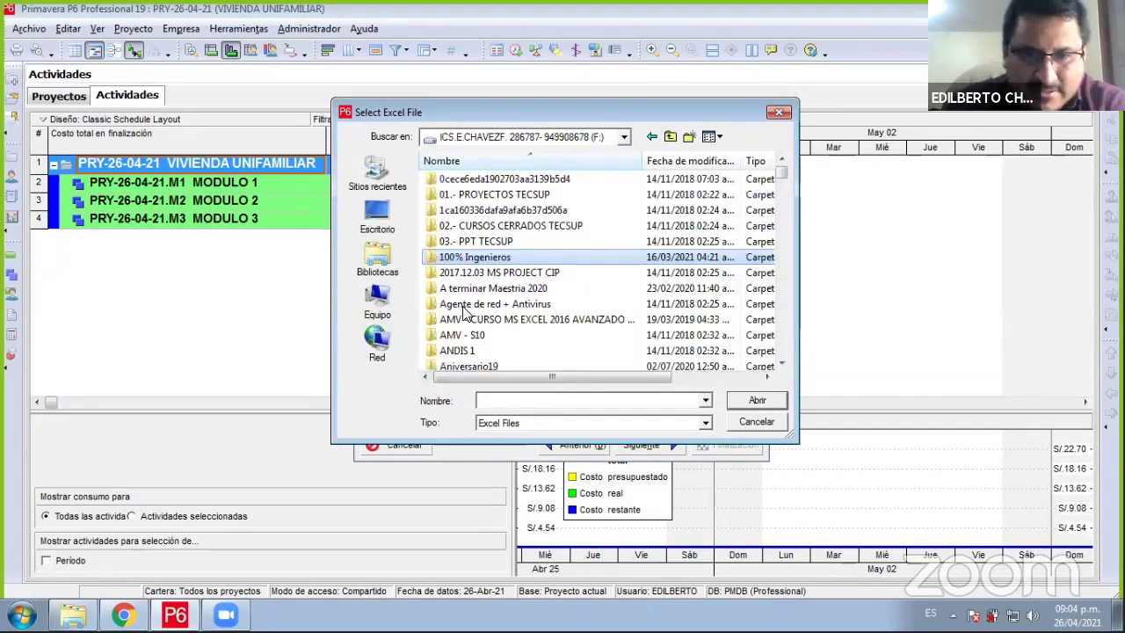
scroll(482, 330, "down", 5)
double_click(457, 294)
double_click(449, 183)
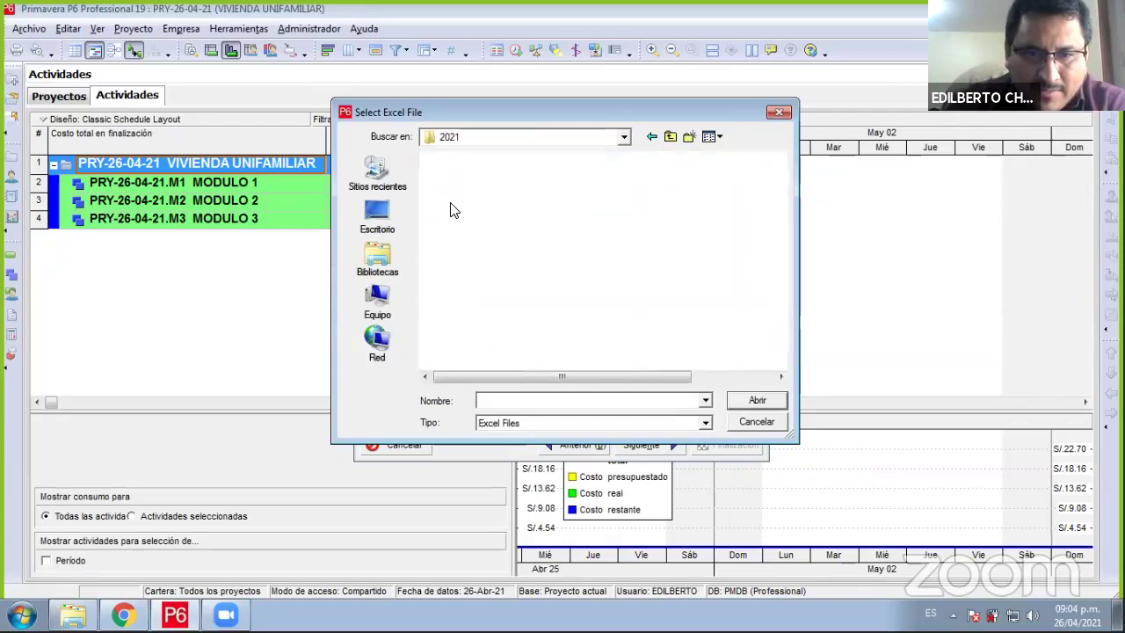
double_click(455, 191)
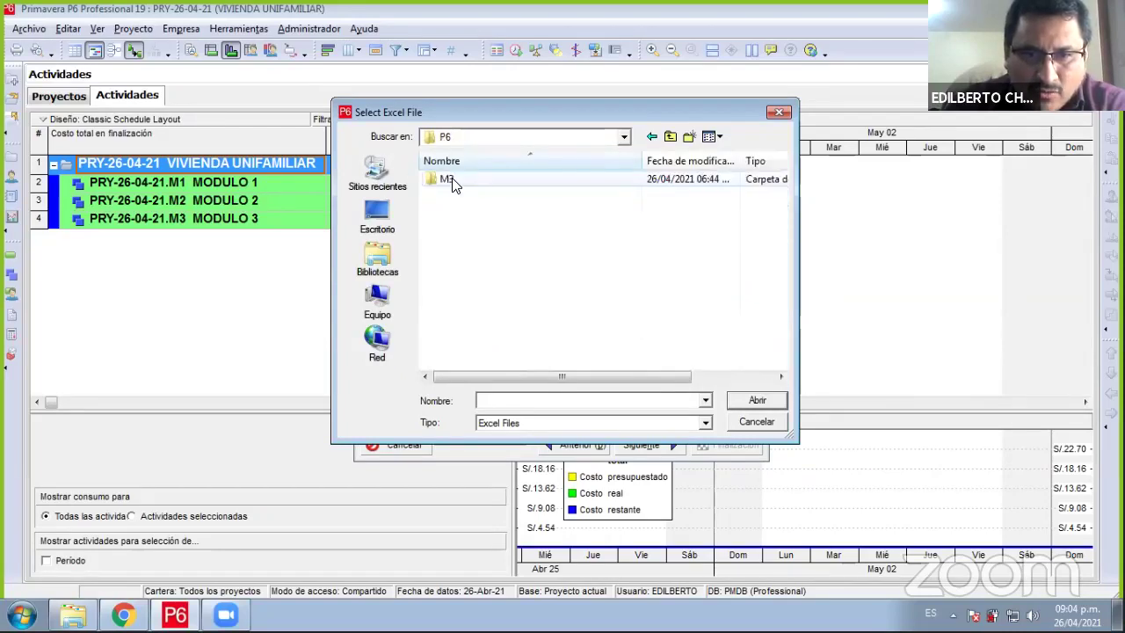
left_click(447, 181)
double_click(449, 180)
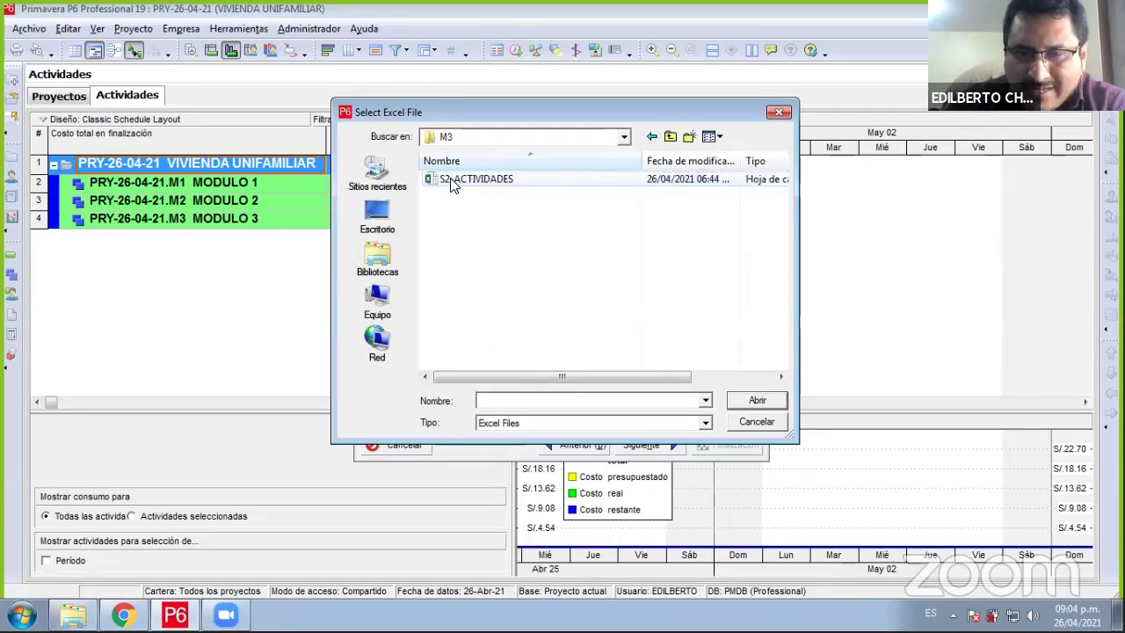
left_click(452, 181)
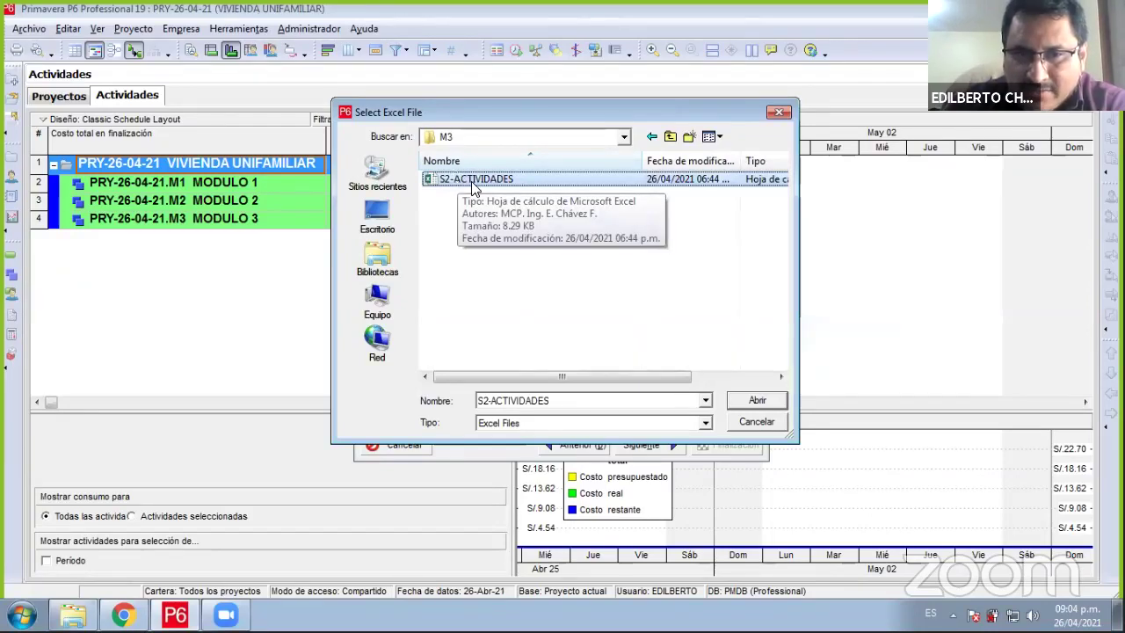
left_click(471, 179)
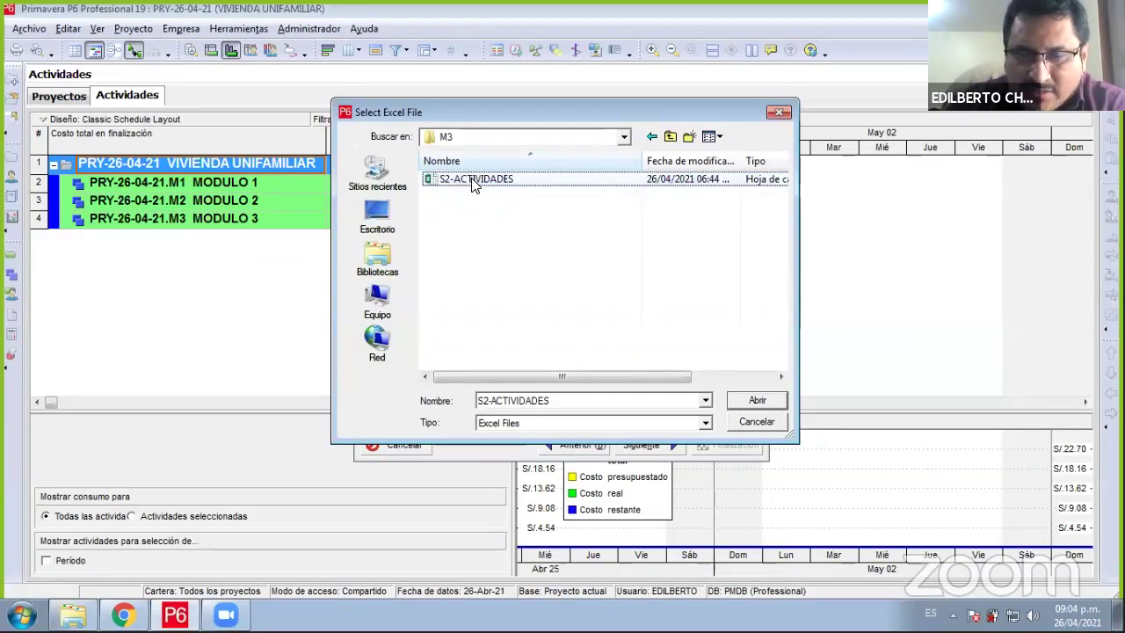
double_click(471, 179)
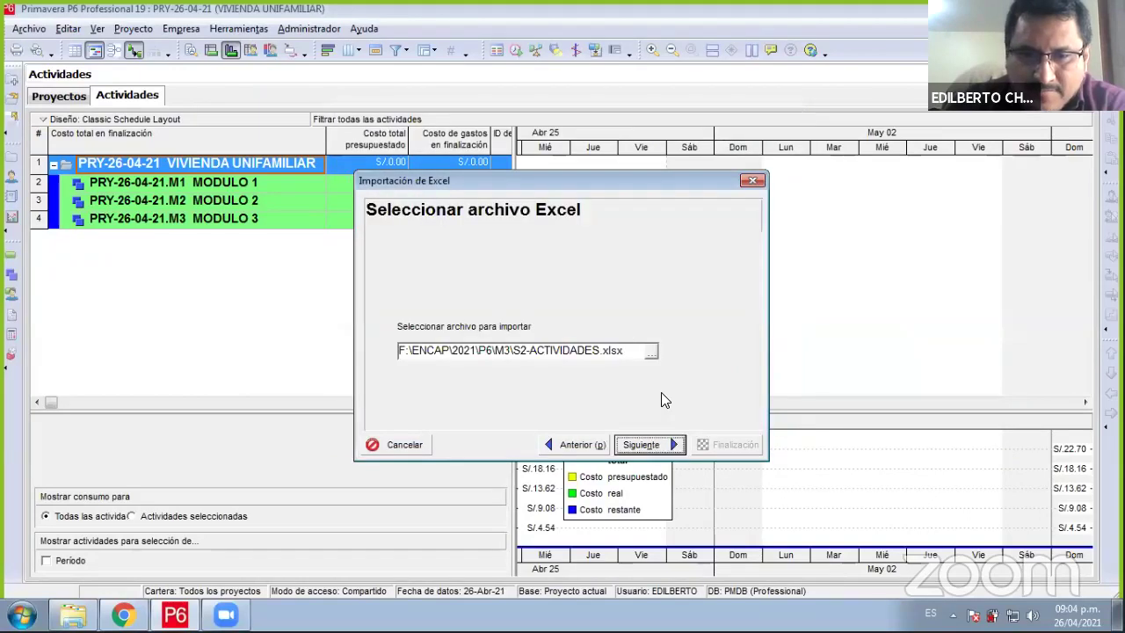
- Continue the import despite the missing user preferences, select Actividades as the data type and advance to the project import options
key("Return")
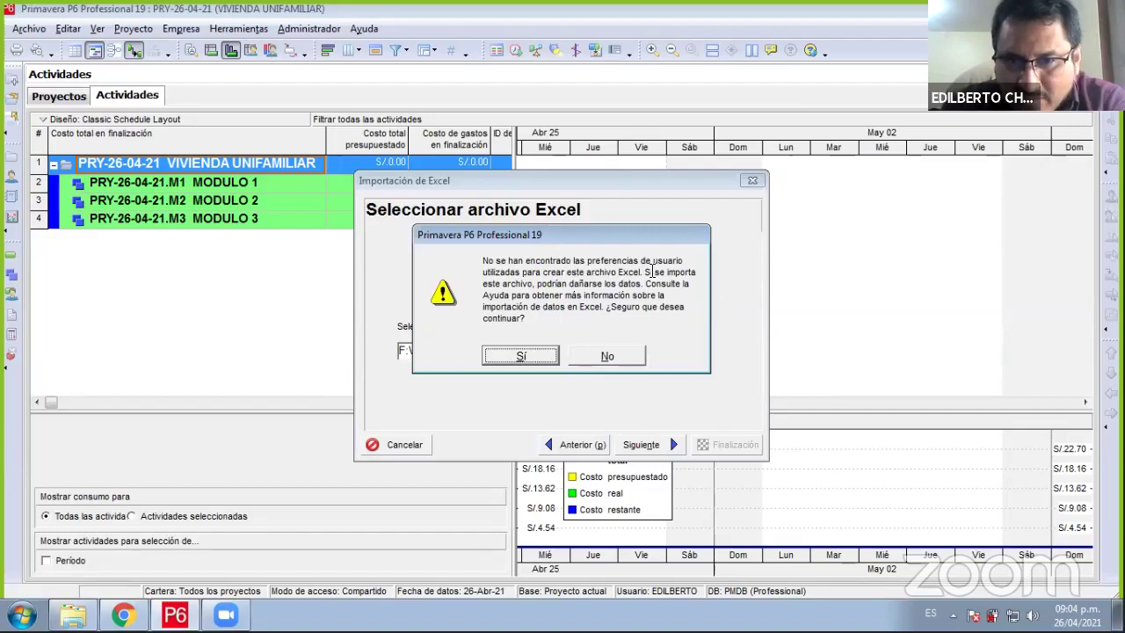
left_click(522, 356)
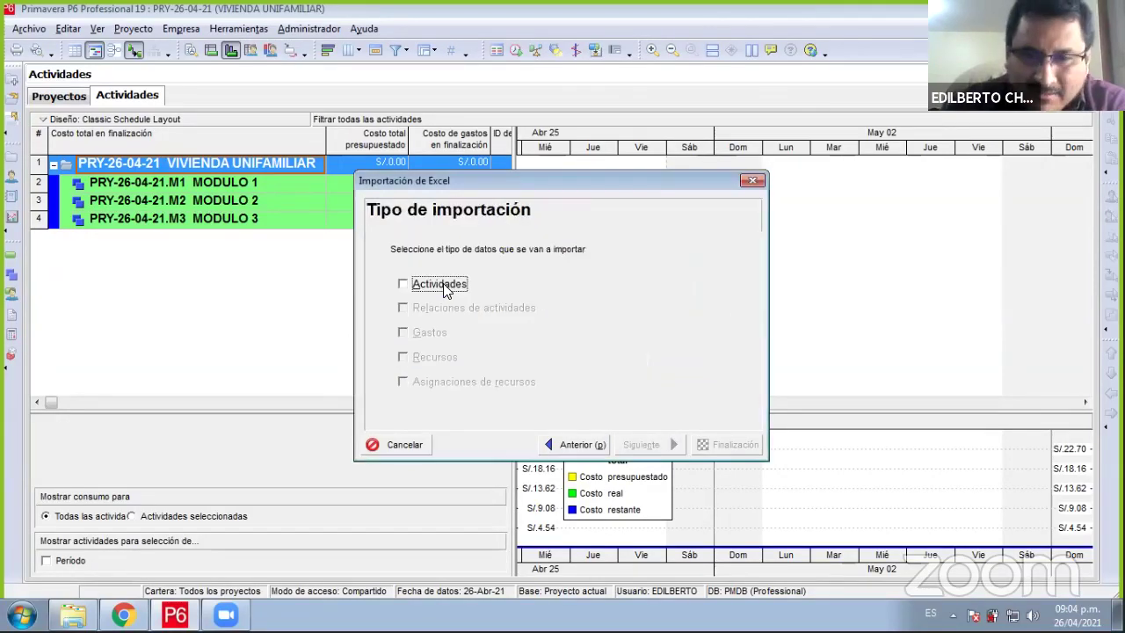
left_click(443, 283)
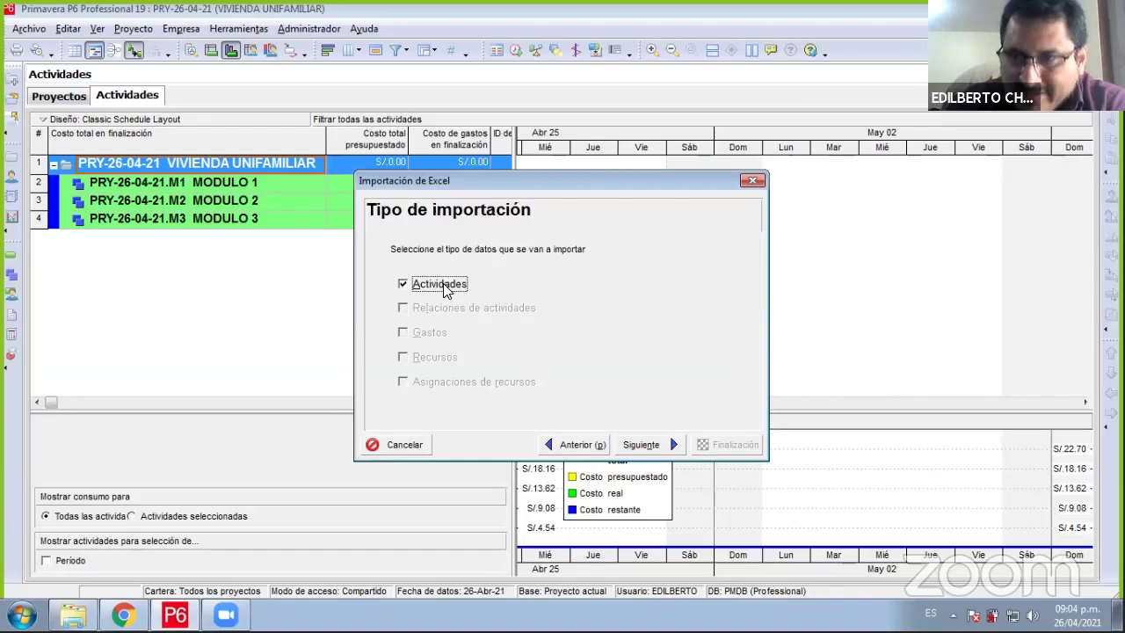
left_click(650, 445)
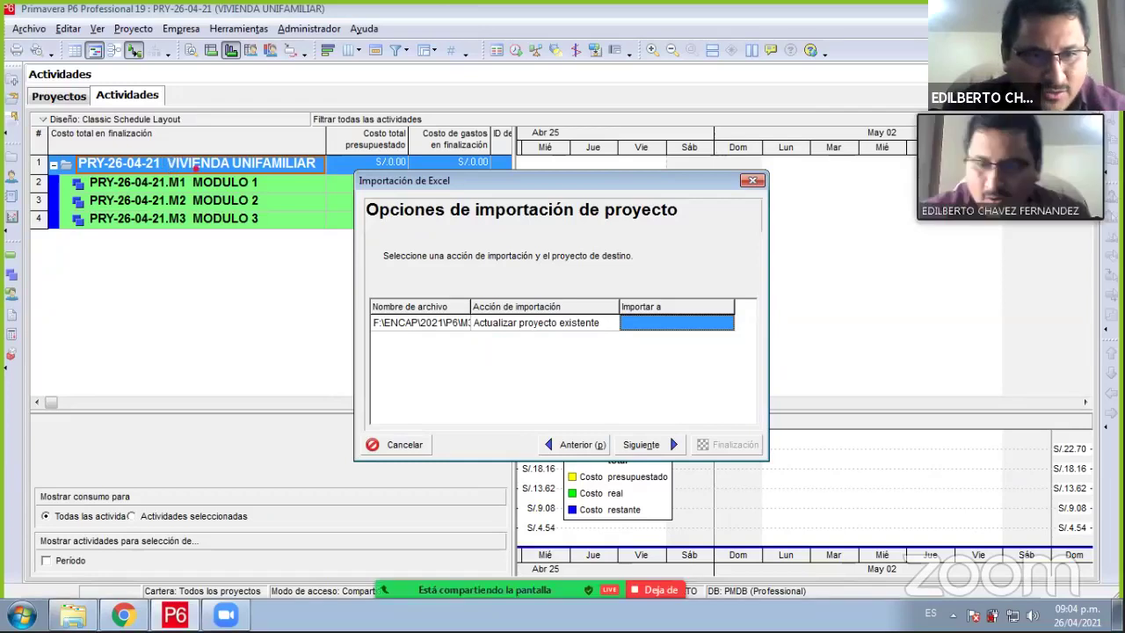
mouse_move(195, 166)
left_mouse_down()
mouse_move(652, 306)
mouse_move(198, 167)
left_mouse_up()
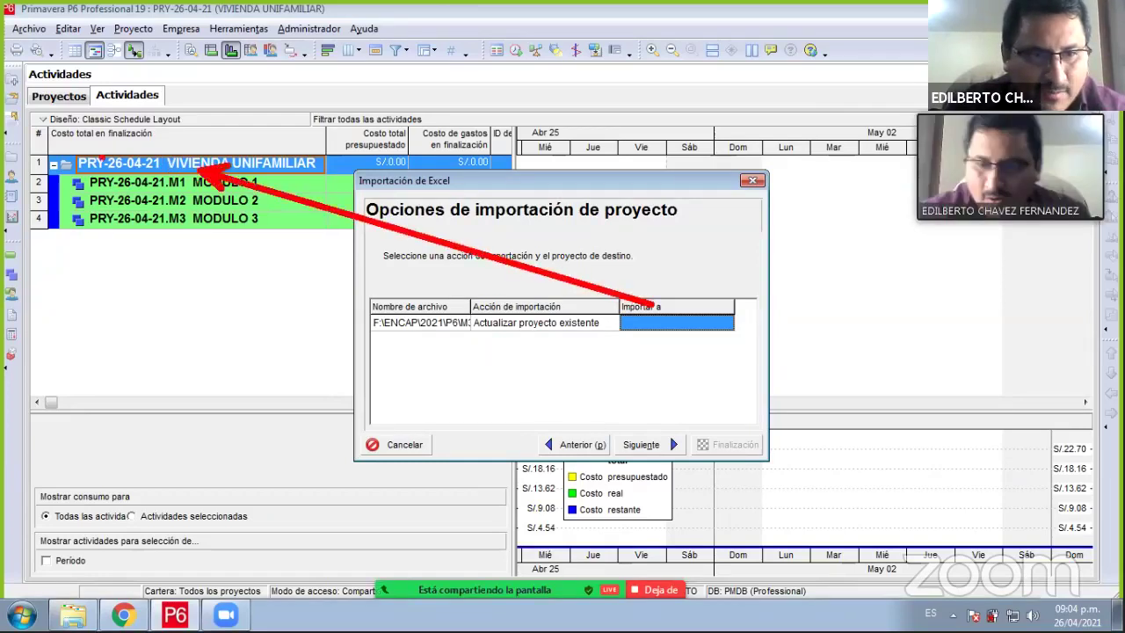
- Choose the existing project PRY-26-04-21 VIVIENDA UNIFAMILIAR as the destination to update with the Excel import
left_click_drag(60, 151, 325, 175)
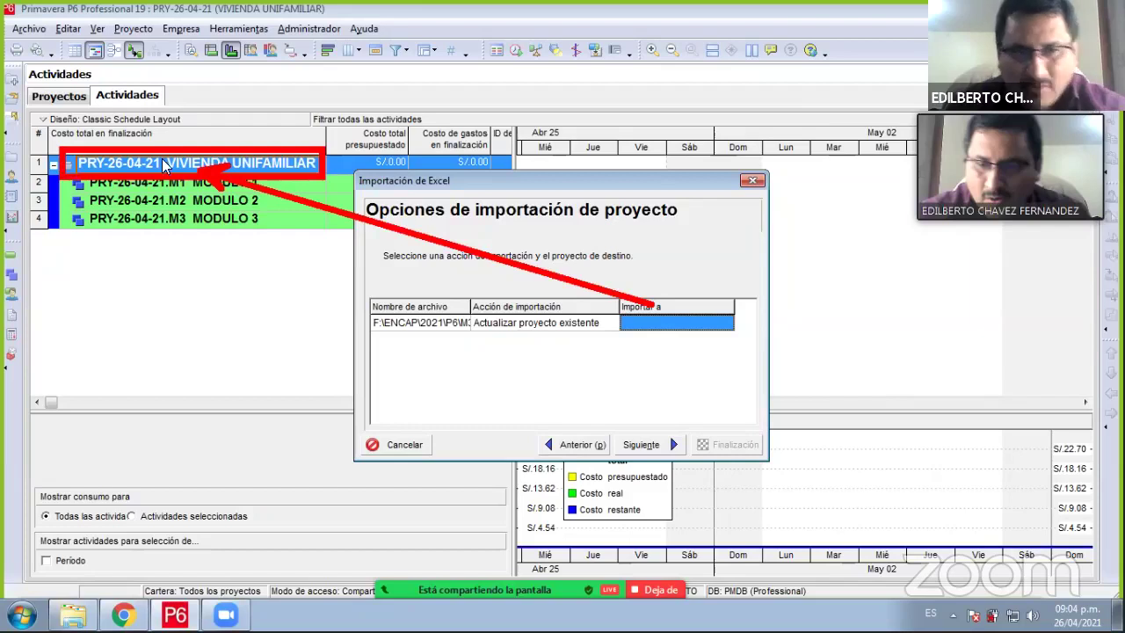
left_click(728, 323)
left_click(727, 322)
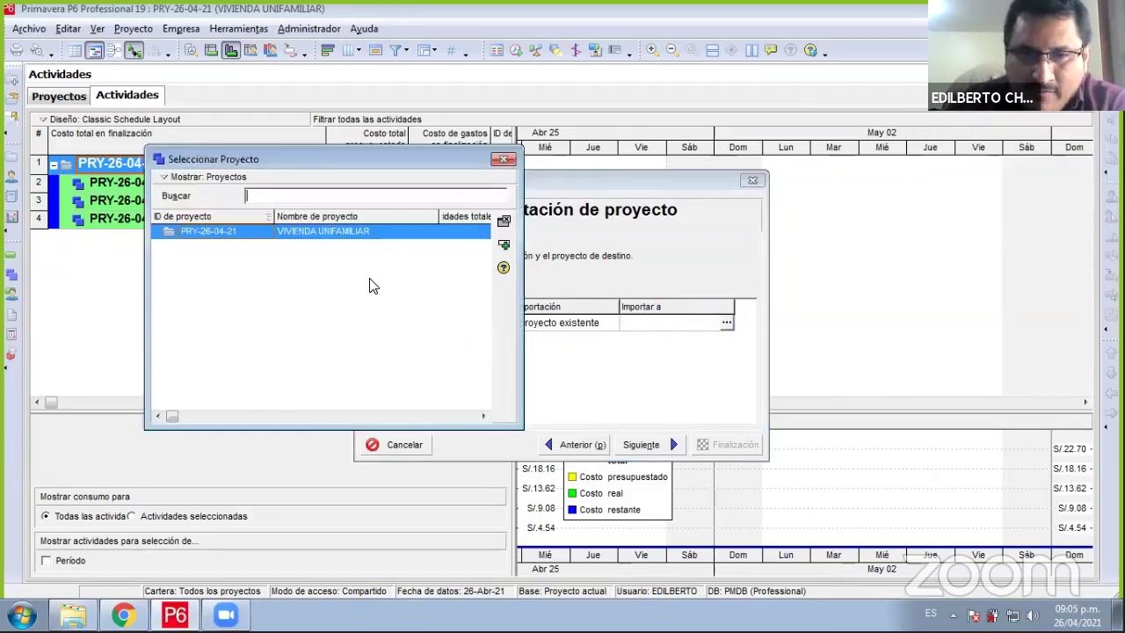
left_click_drag(295, 161, 320, 281)
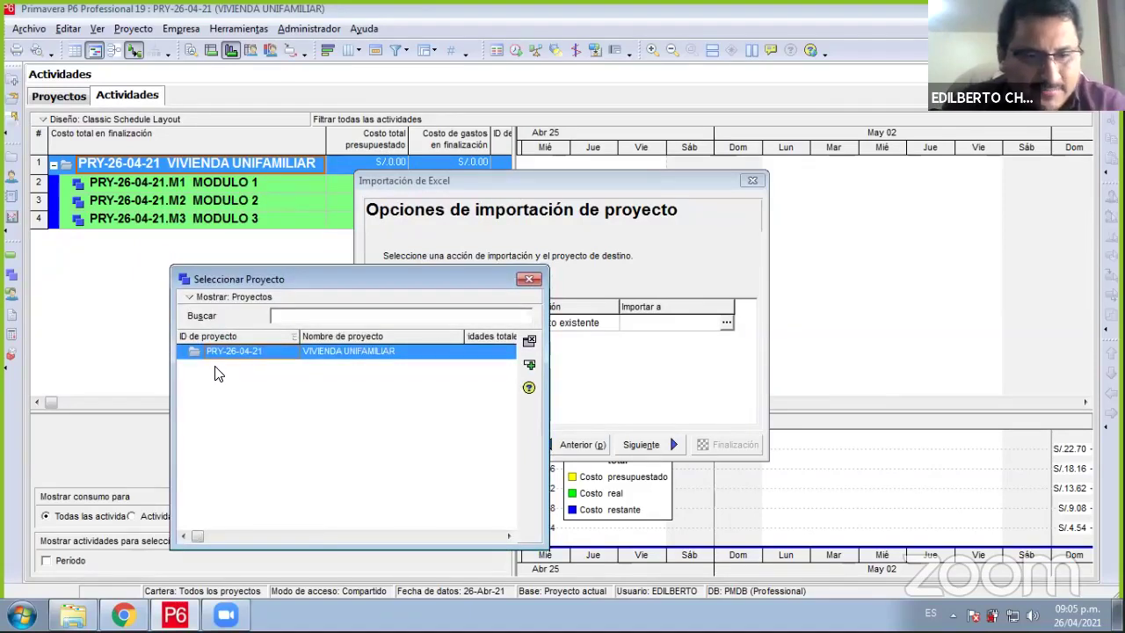
mouse_move(218, 373)
left_mouse_down()
mouse_move(111, 216)
mouse_move(113, 180)
left_mouse_up()
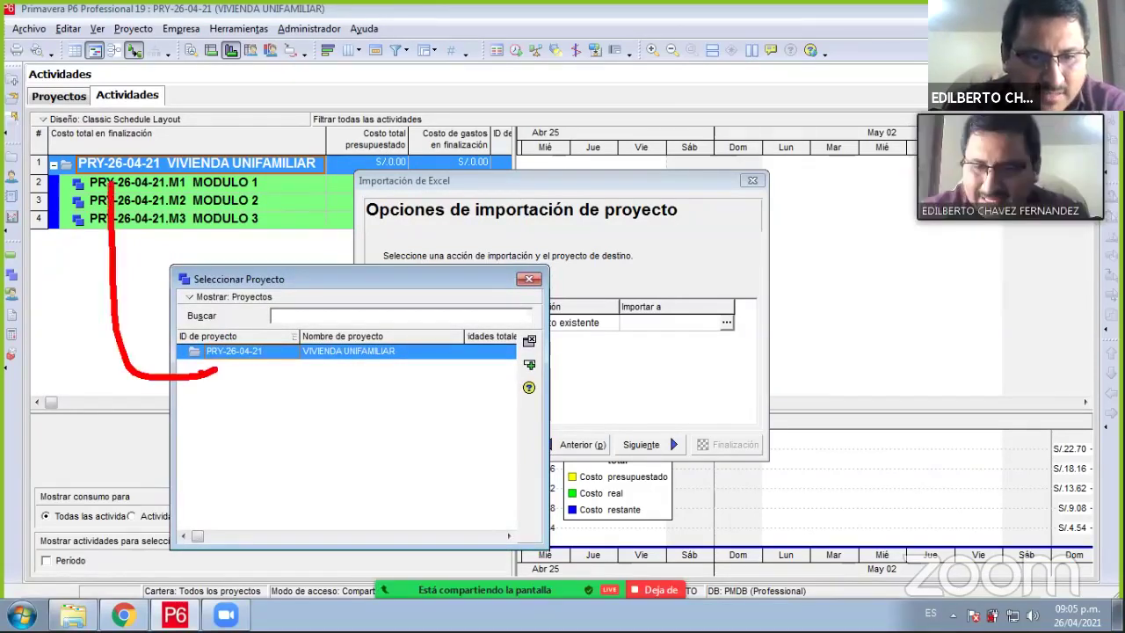
left_click_drag(190, 358, 192, 395)
left_click_drag(132, 211, 98, 170)
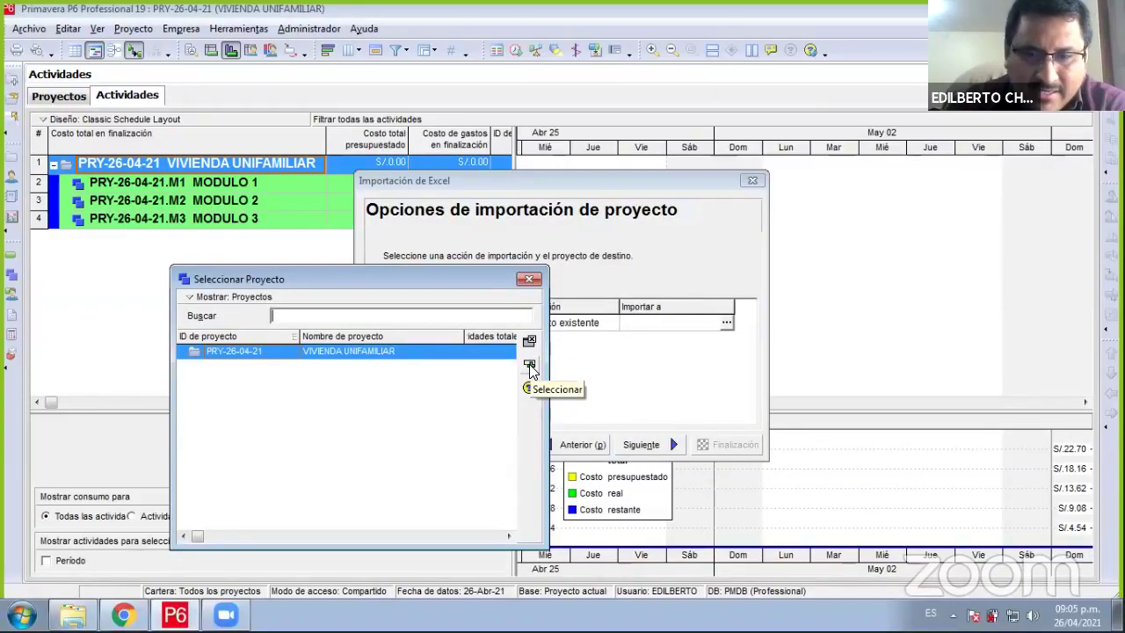
left_click(529, 363)
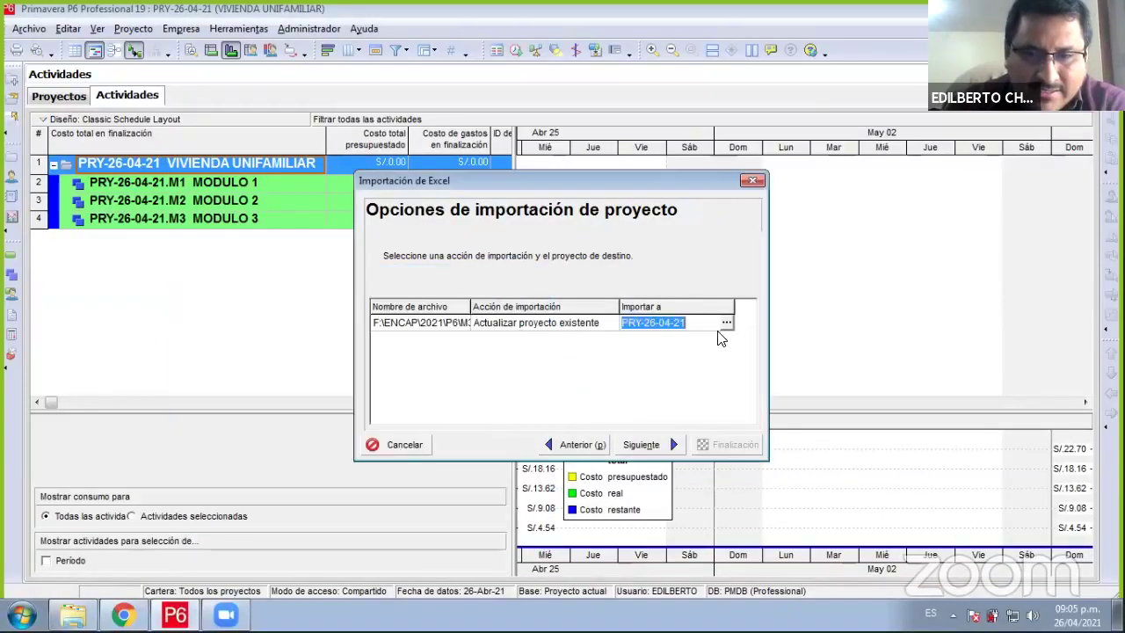
- Advance to the import summary, run the import of S2-ACTIVIDADES.xlsx and close the result
key("Return")
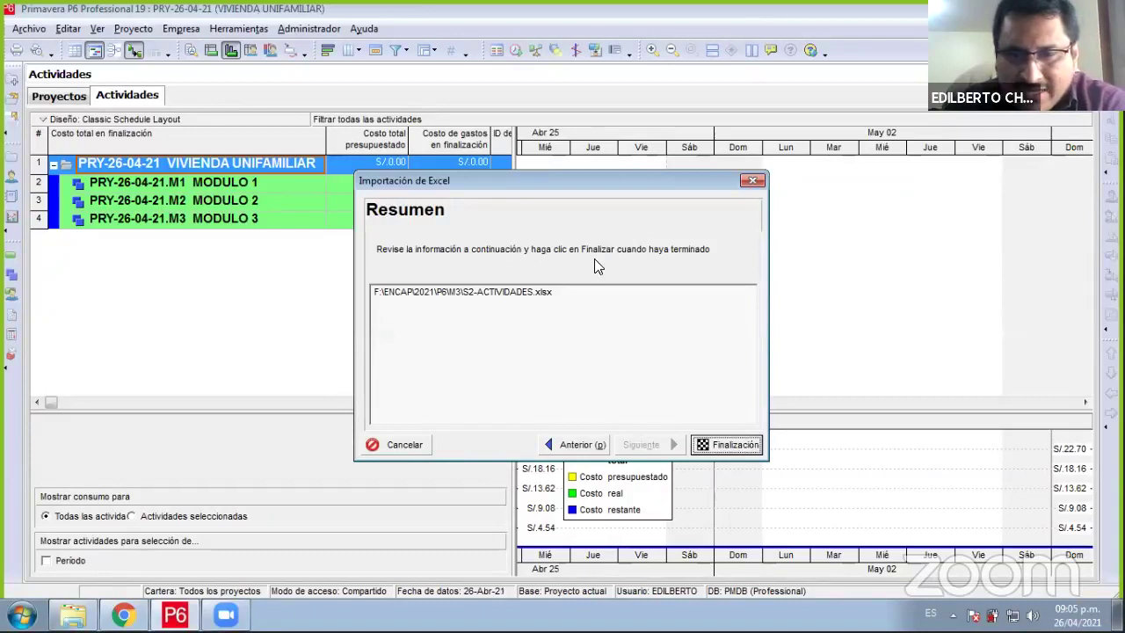
left_click(728, 445)
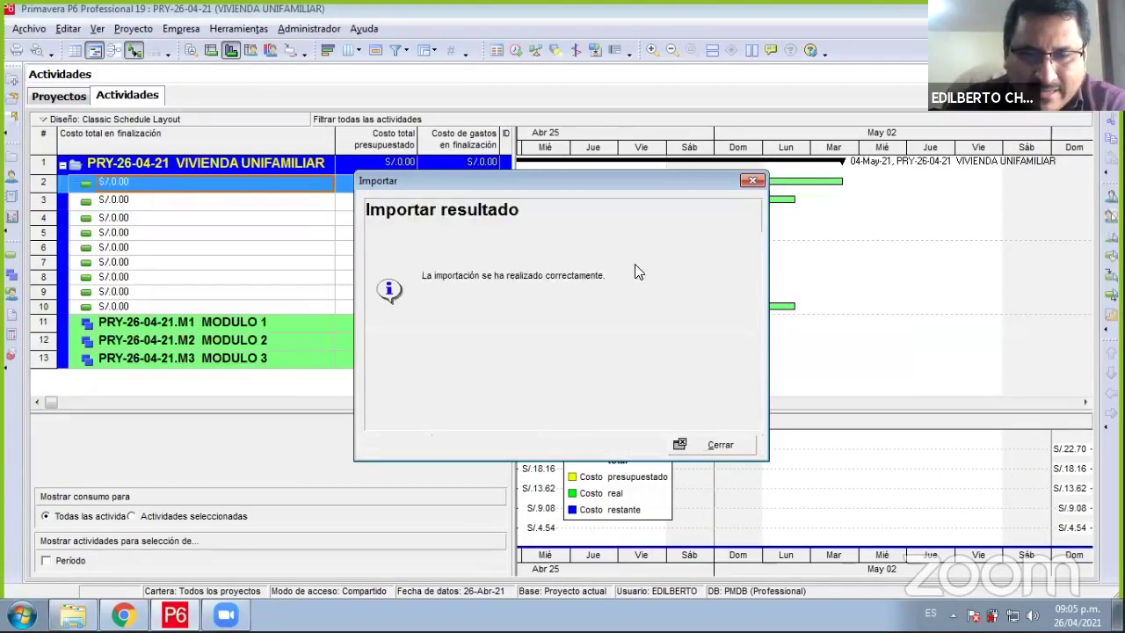
key("Return")
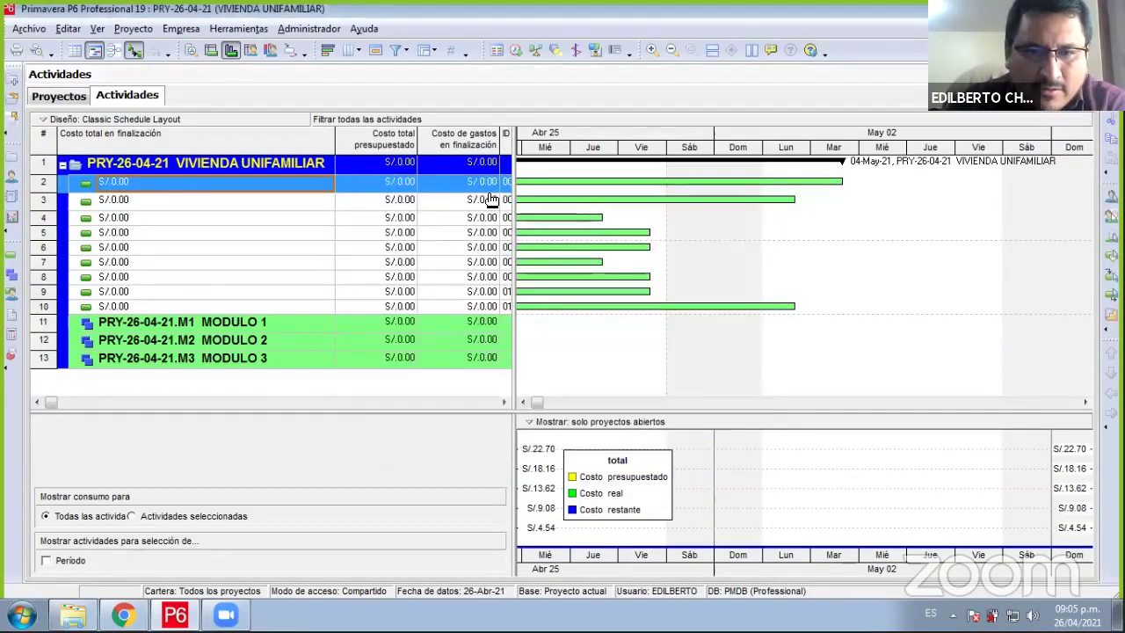
- Widen the activity table and remove its Recursos, Costo de gastos en finalización and Costo total presupuestado columns
left_click_drag(770, 183, 770, 183)
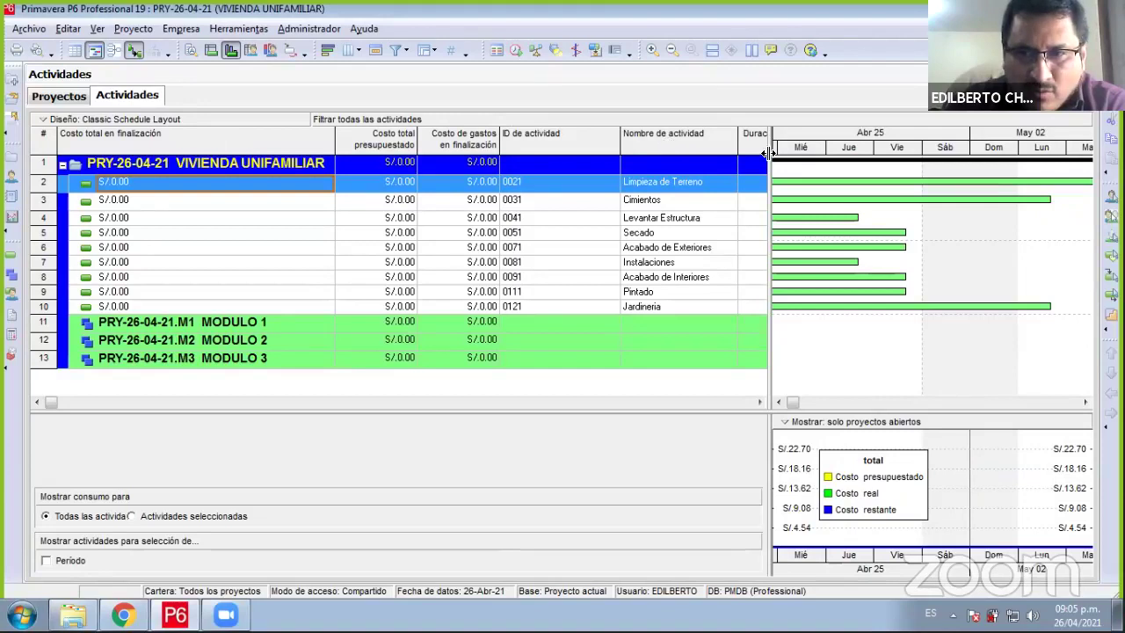
left_click_drag(834, 156, 836, 157)
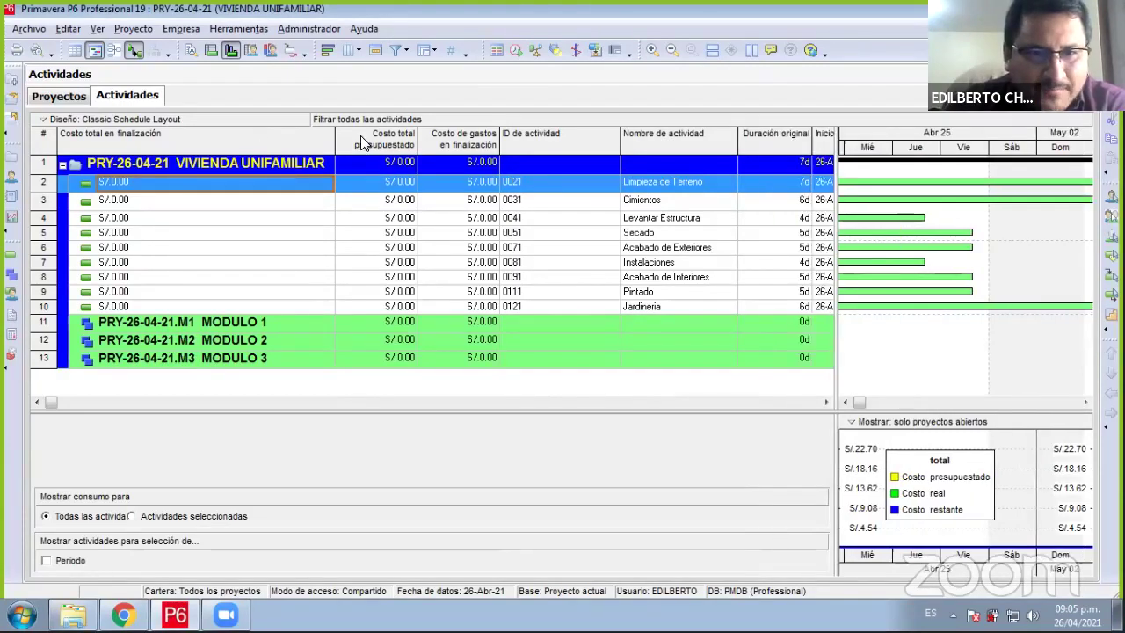
right_click(473, 141)
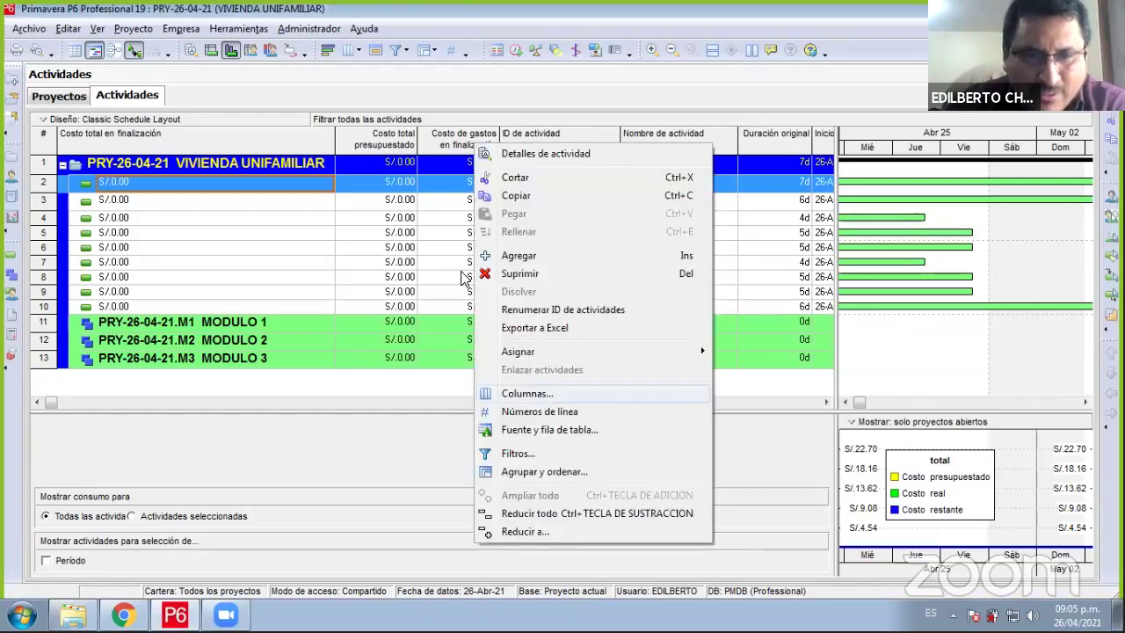
left_click(527, 393)
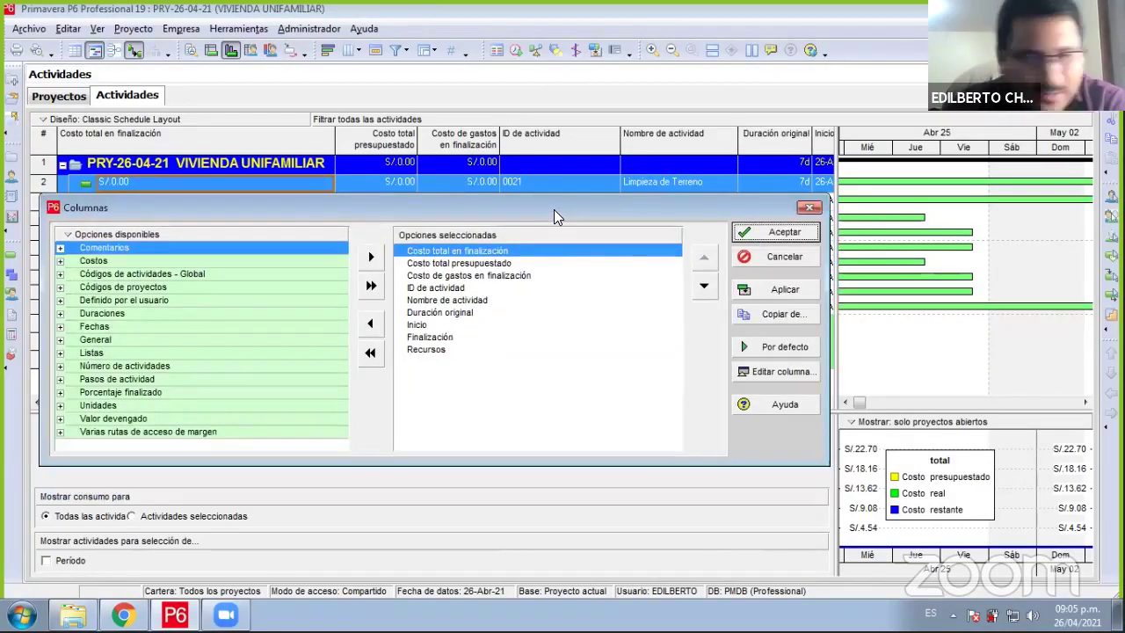
left_click(431, 350)
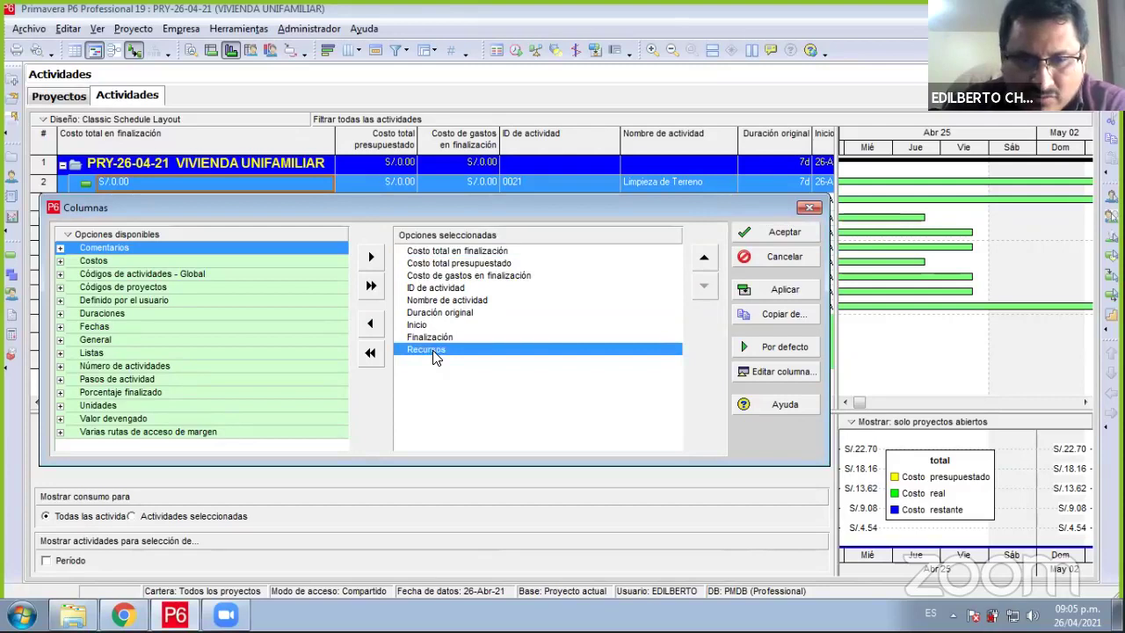
double_click(431, 351)
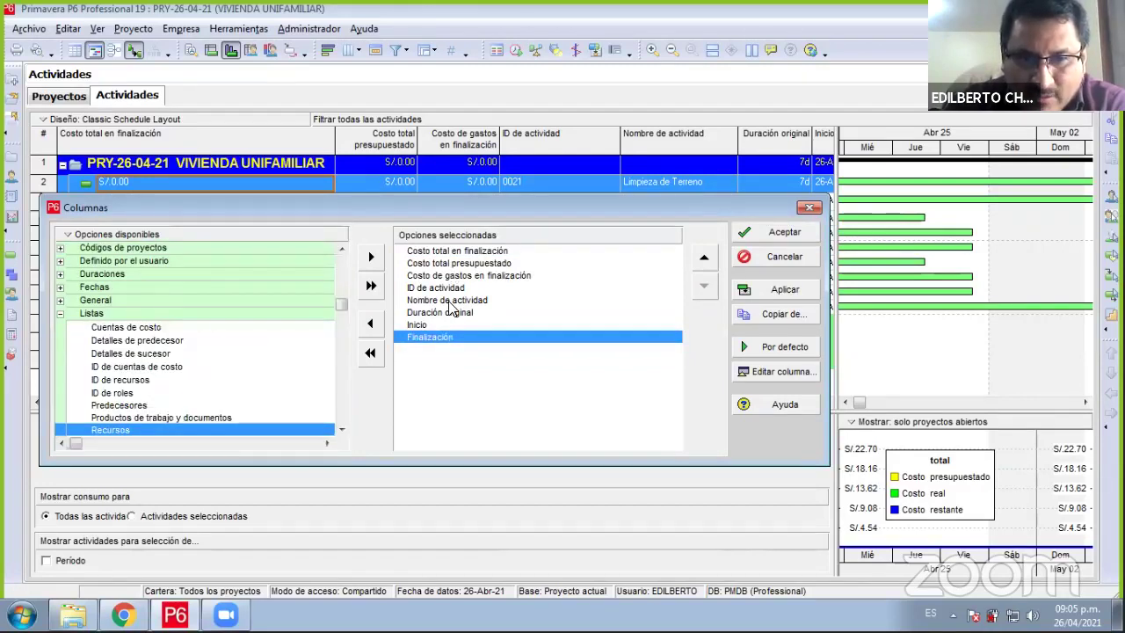
left_click(469, 263)
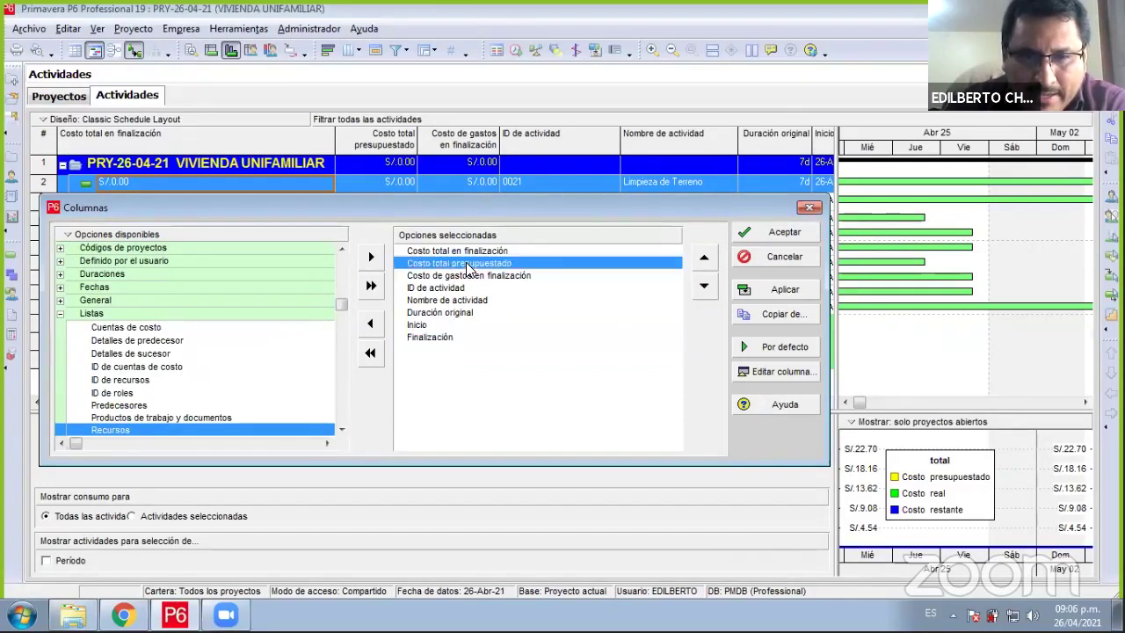
double_click(497, 275)
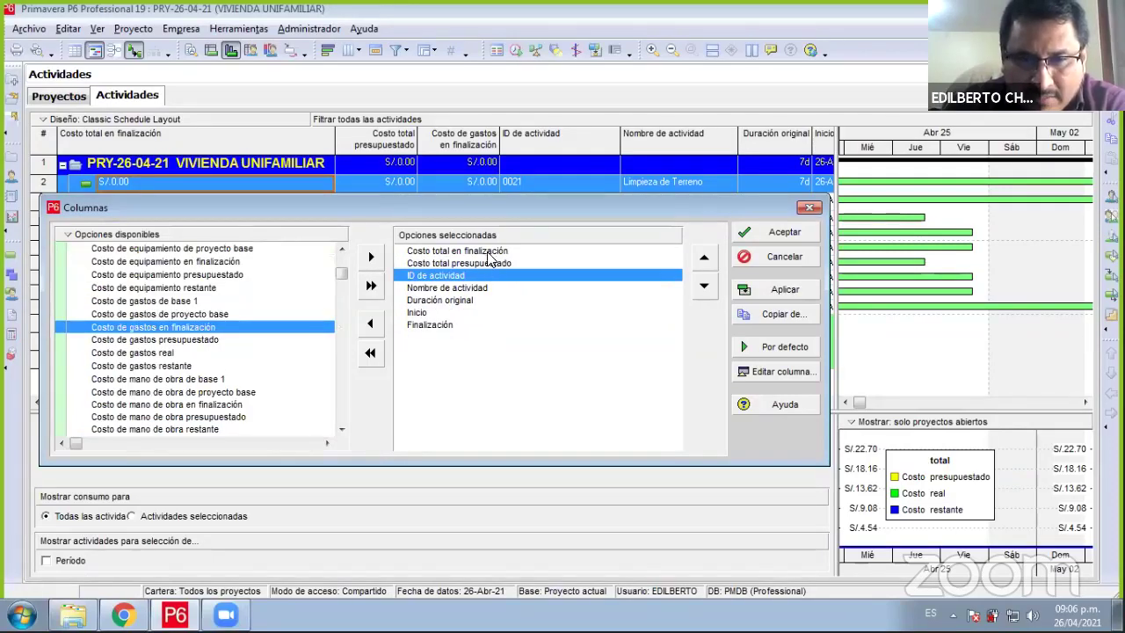
double_click(490, 264)
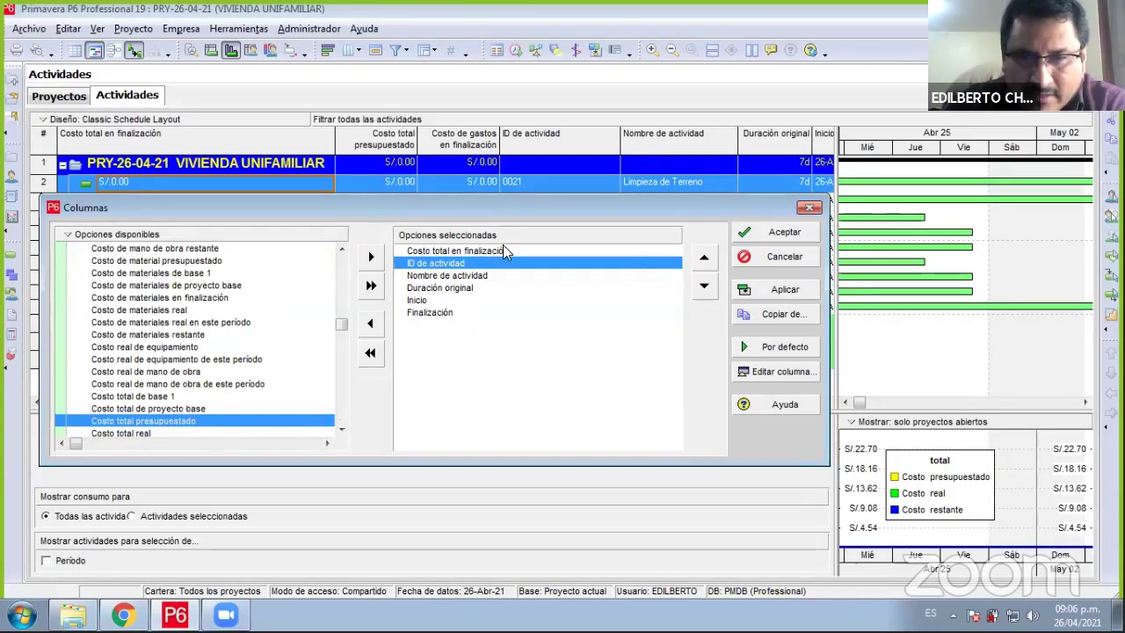
left_click(777, 294)
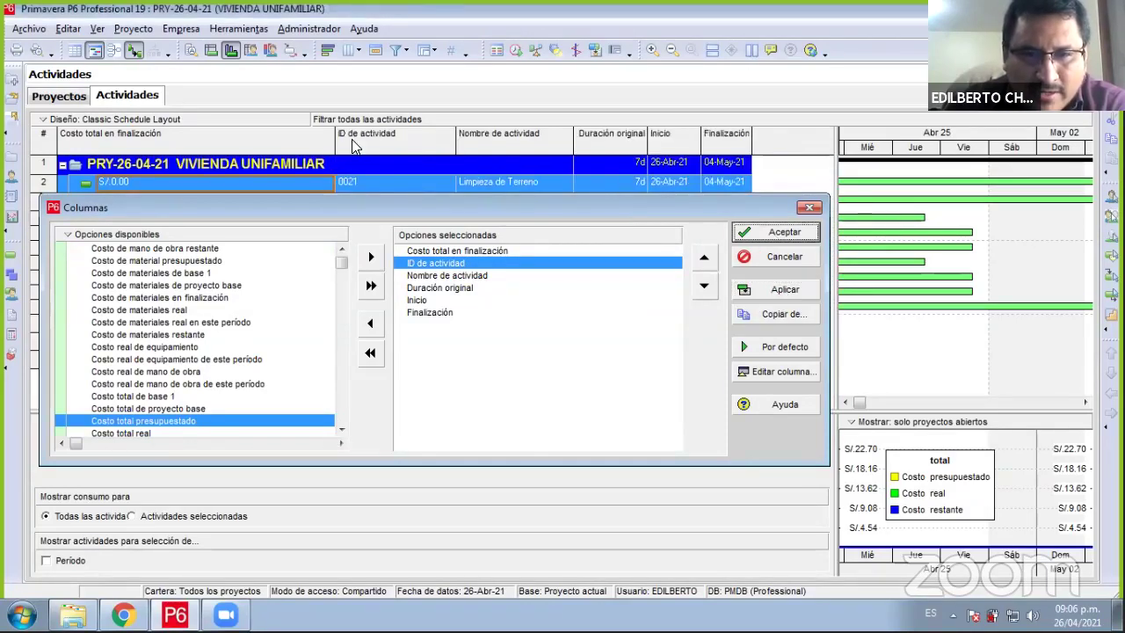
key("Return")
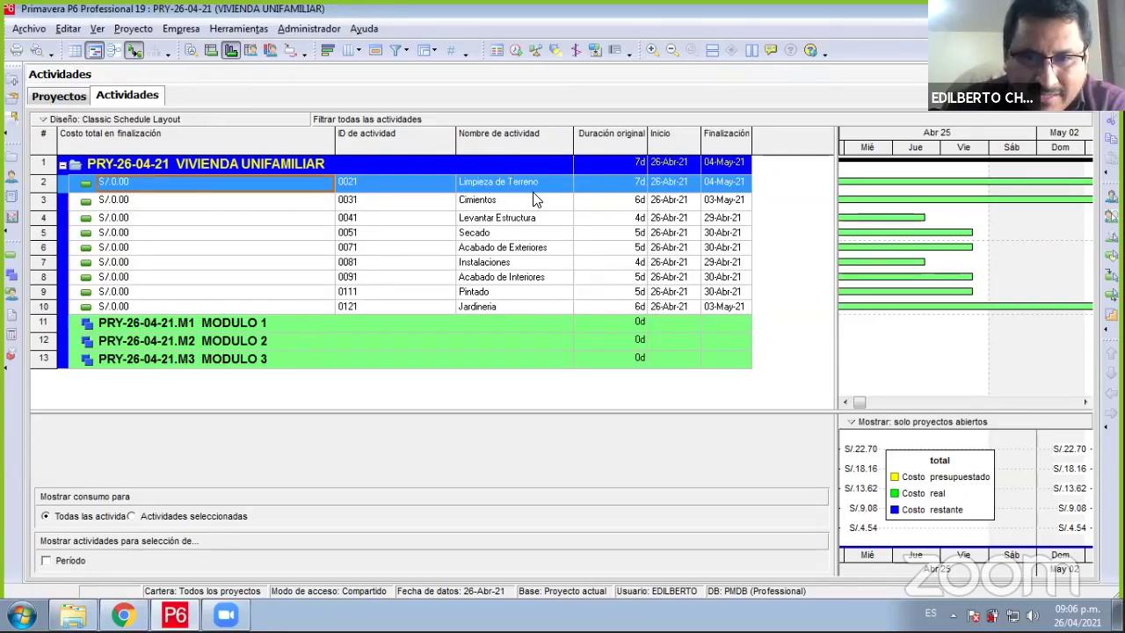
- Cut the activities Limpieza de Terreno, Cimientos, Levantar Estructura and Secado and paste them into MODULO 1
key("Right")
key("Right")
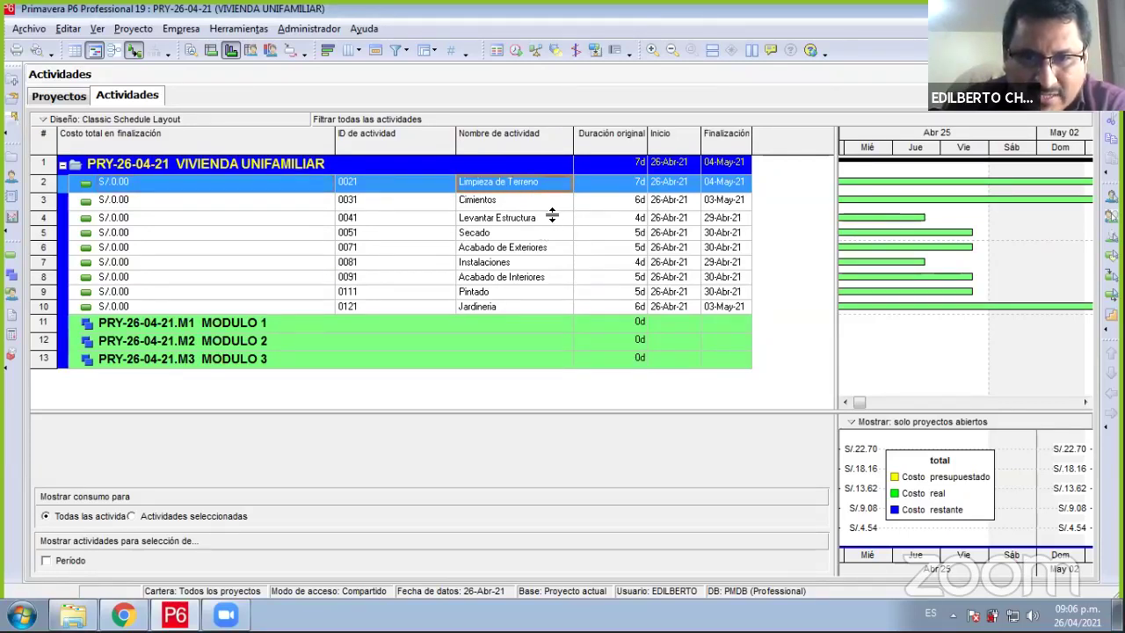
left_click(556, 197)
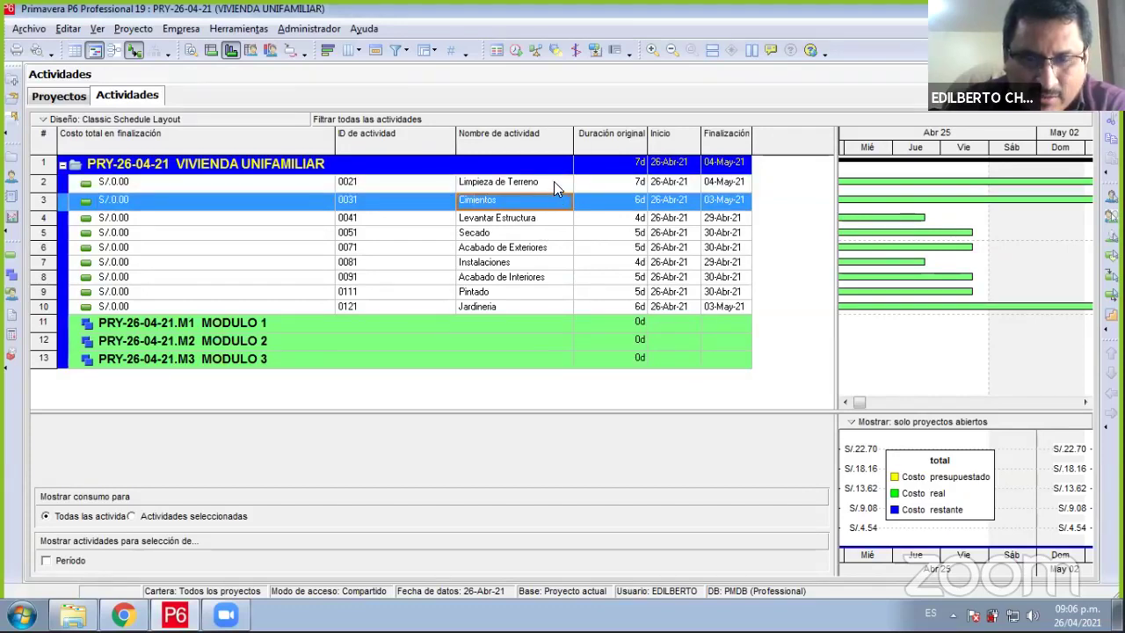
left_click(553, 181)
key("shift+Down")
key("shift+Down")
key("shift+Down")
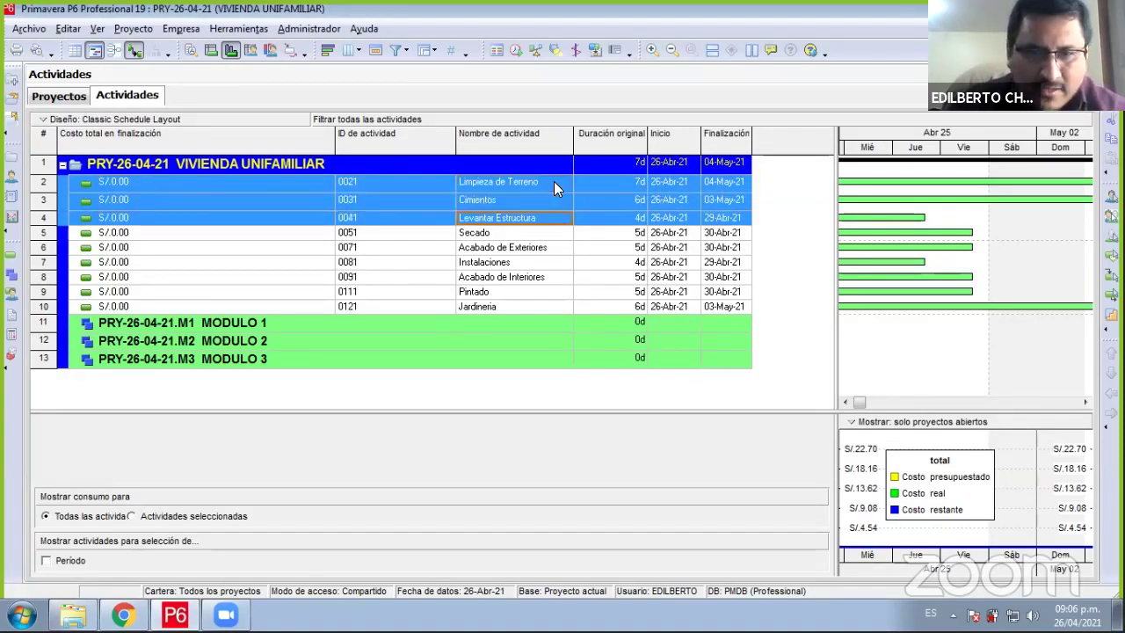
key("shift+Up")
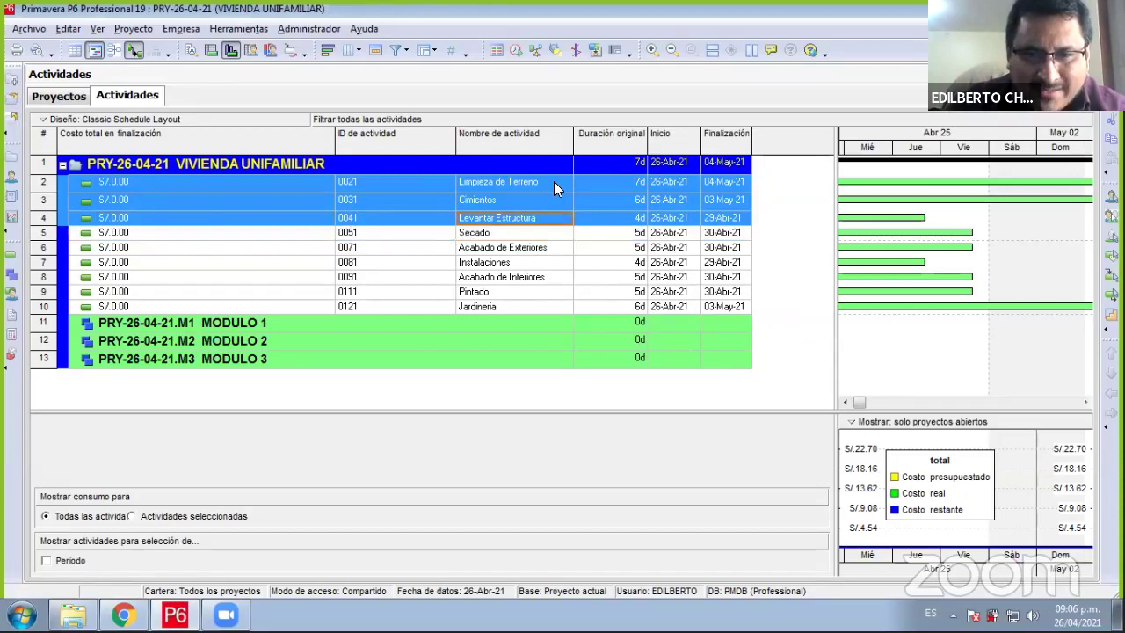
key("shift+Down")
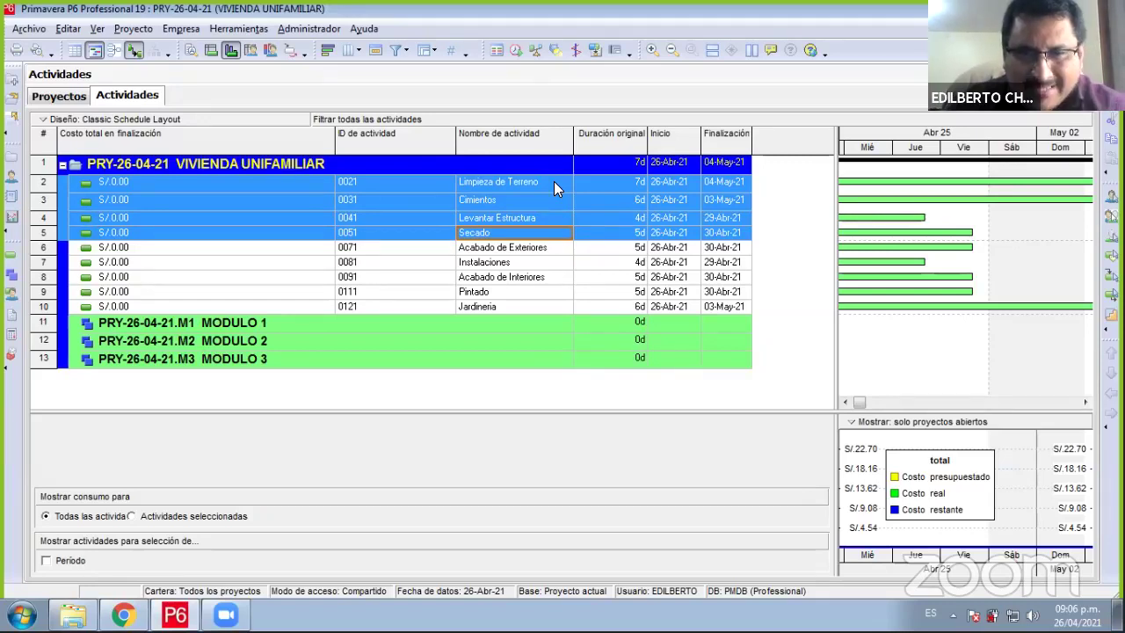
right_click(557, 236)
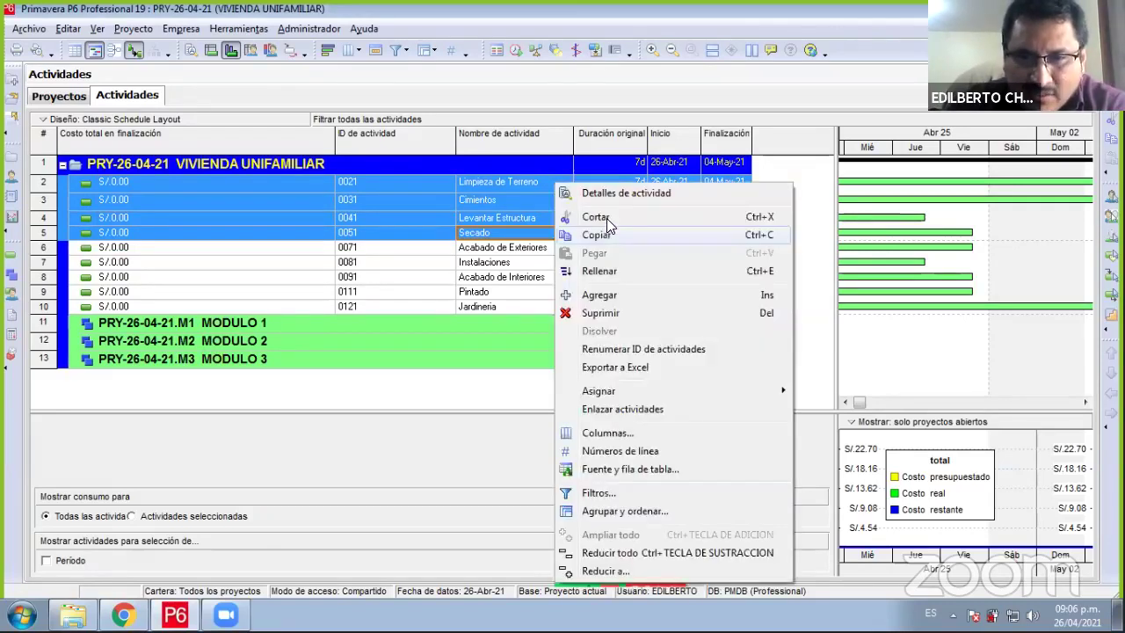
left_click(606, 217)
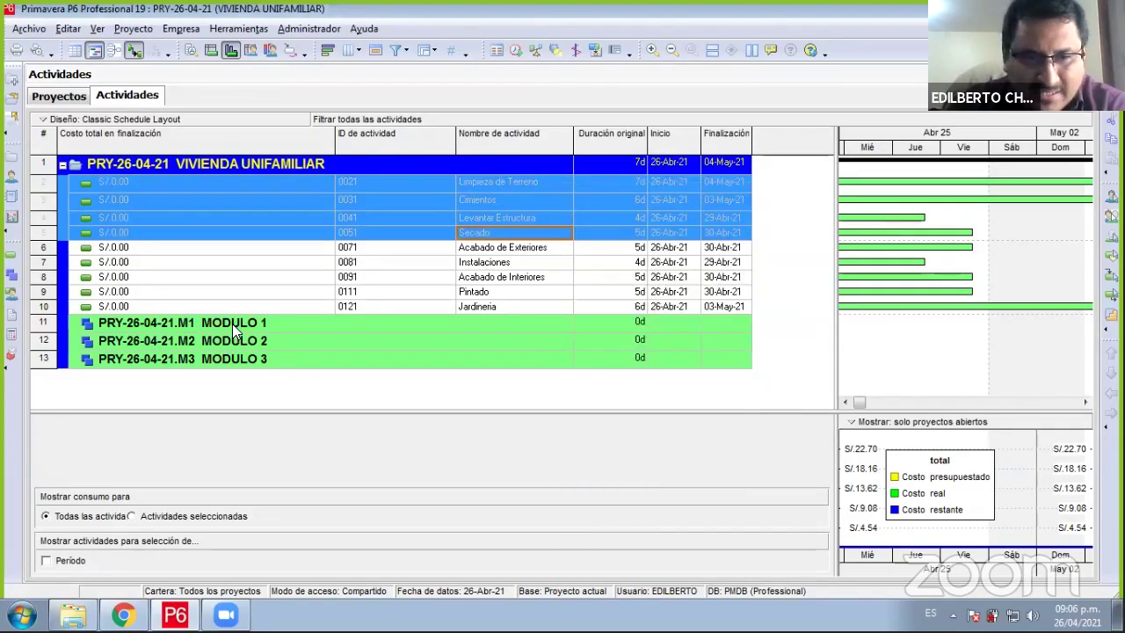
left_click(232, 324)
right_click(234, 324)
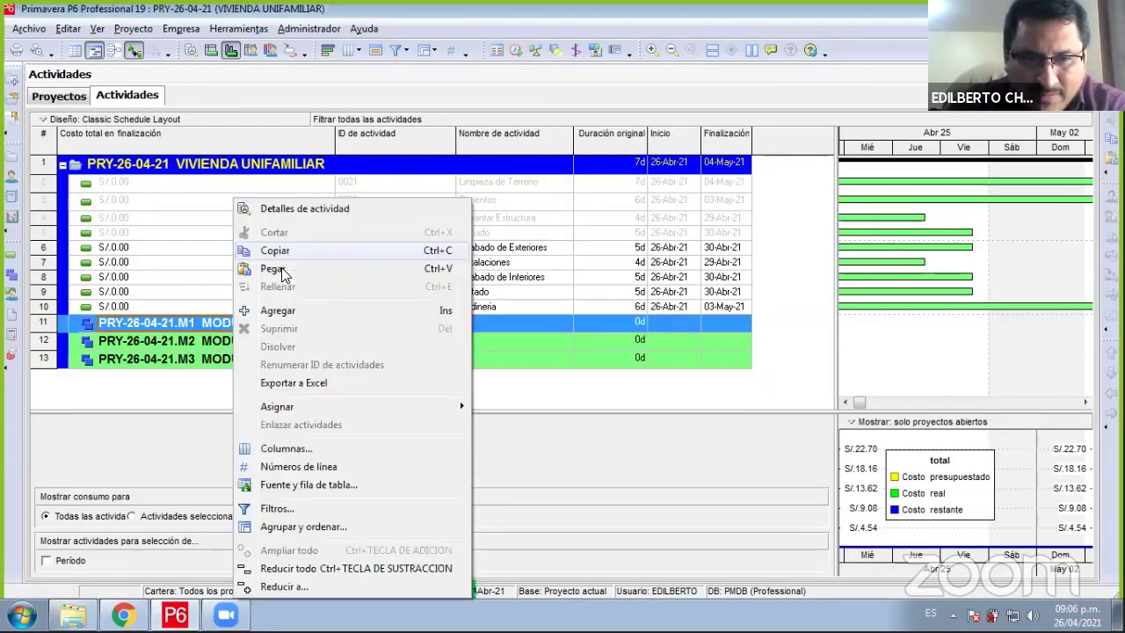
key("ctrl+v")
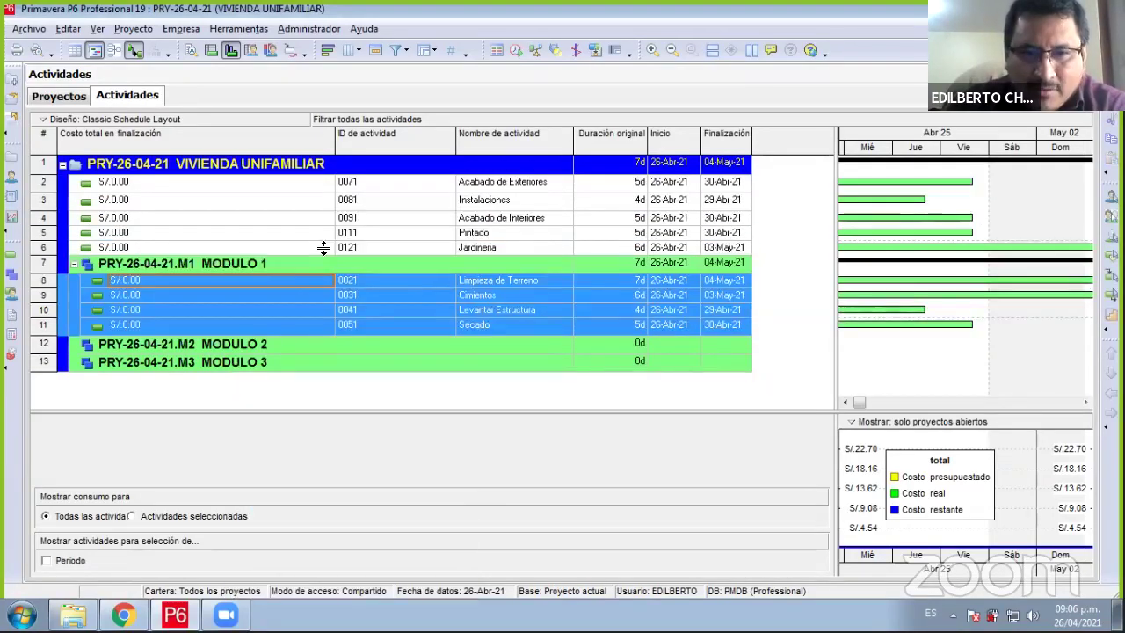
- Cut the activities Acabado de Exteriores, Instalaciones and Acabado de Interiores and paste them into MODULO 2
left_click(496, 182)
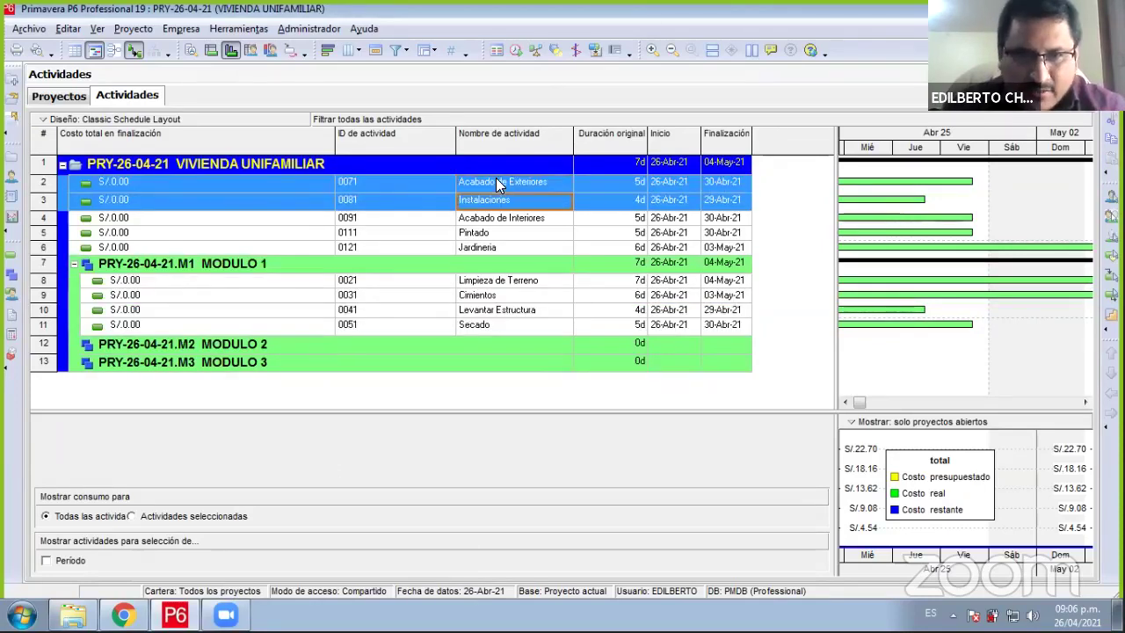
key("shift+Down")
key("shift+Down")
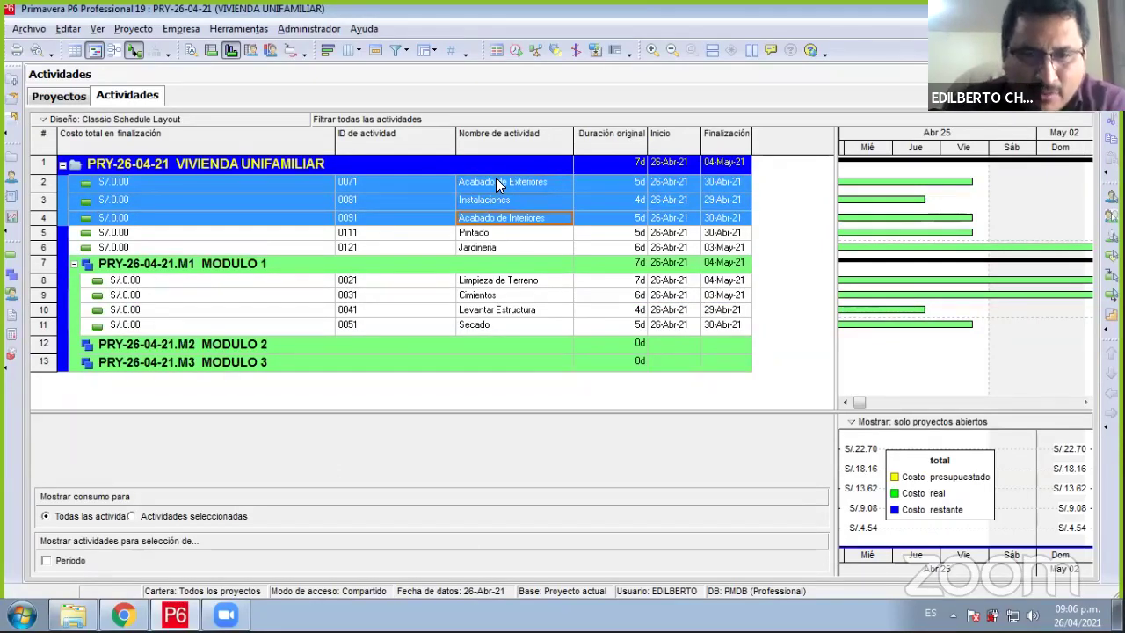
right_click(560, 335)
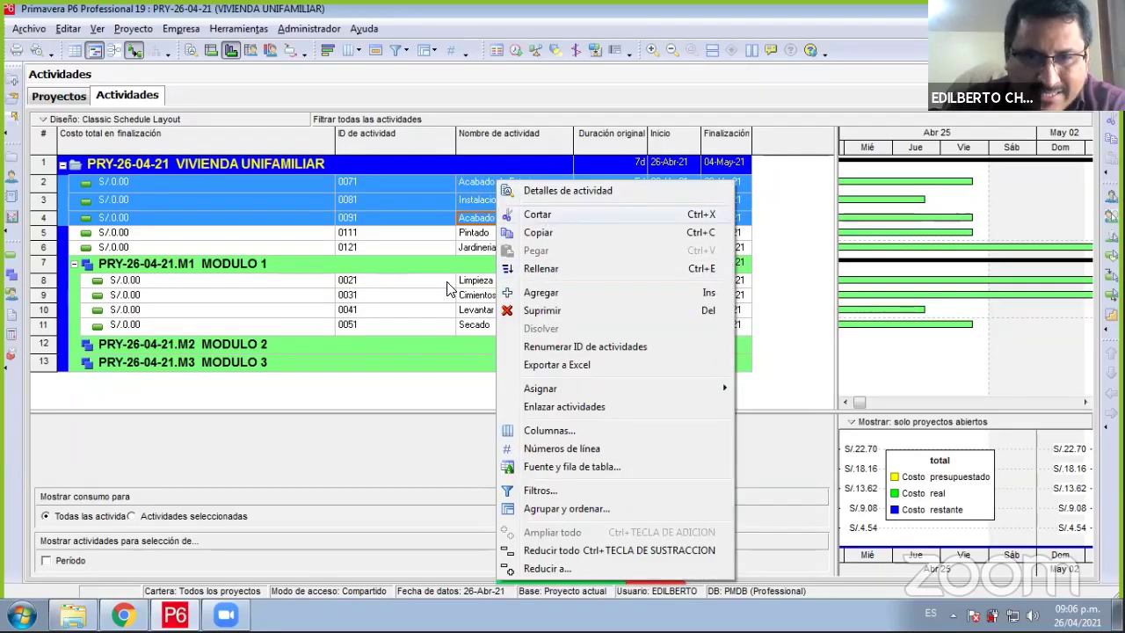
key("ctrl+x")
right_click(250, 347)
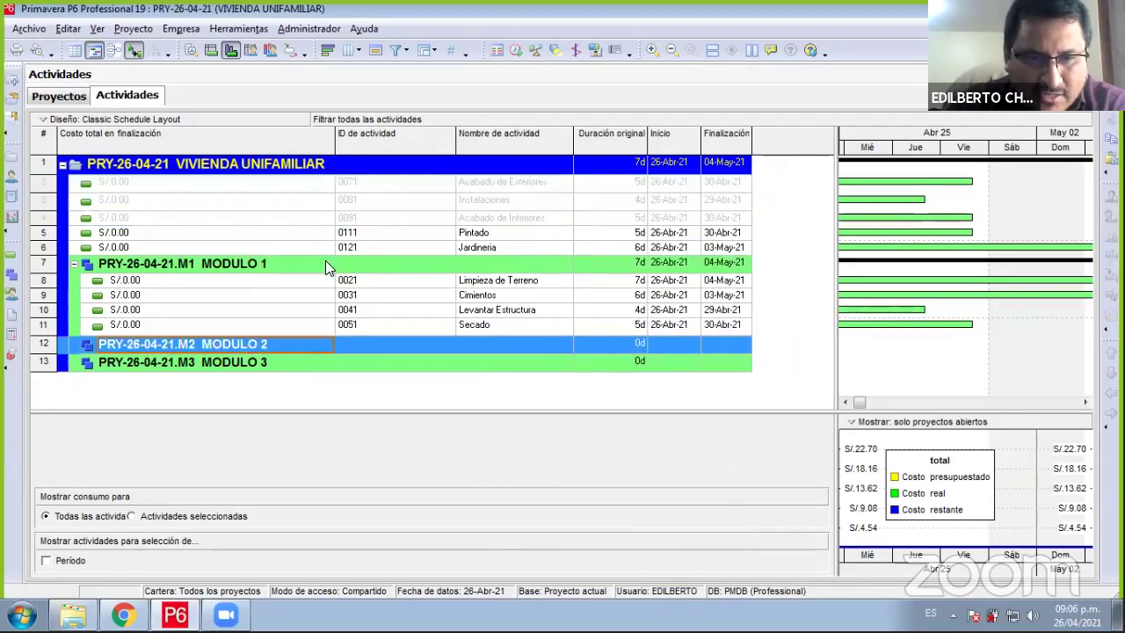
left_click(295, 268)
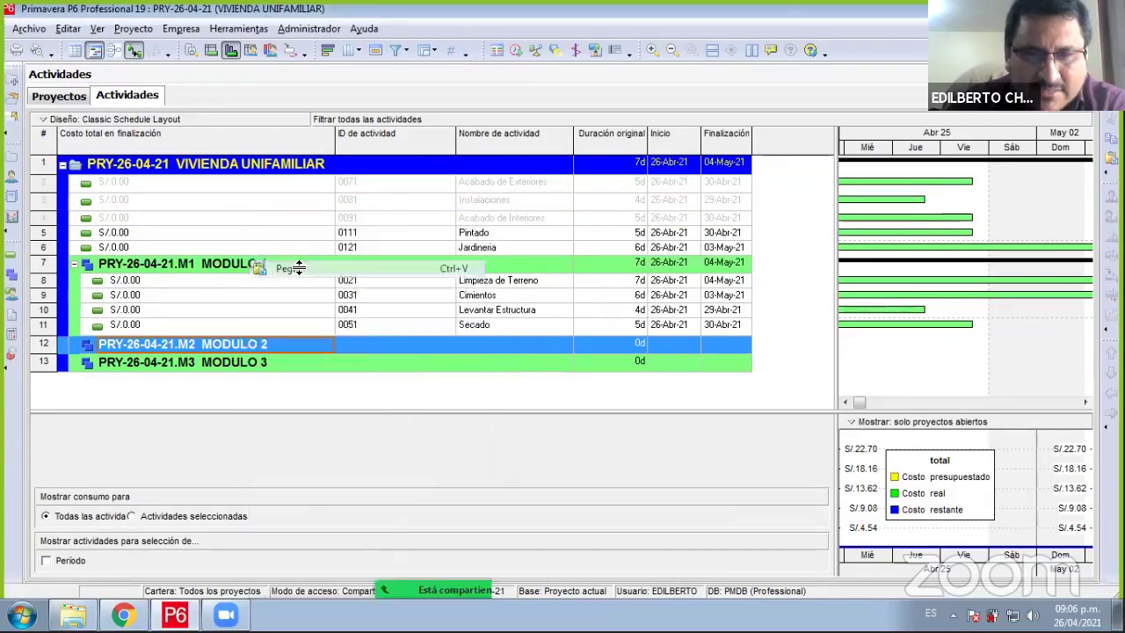
- Cut the activities Pintado and Jardineria and paste them into MODULO 3
left_click(497, 187)
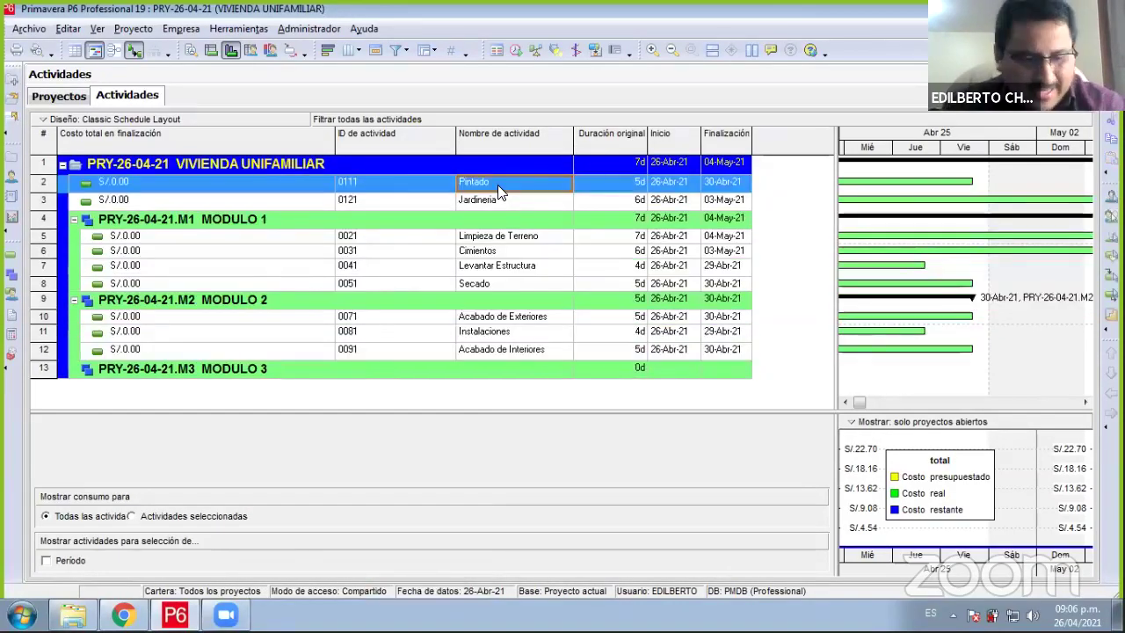
key("shift+Down")
key("shift+Down")
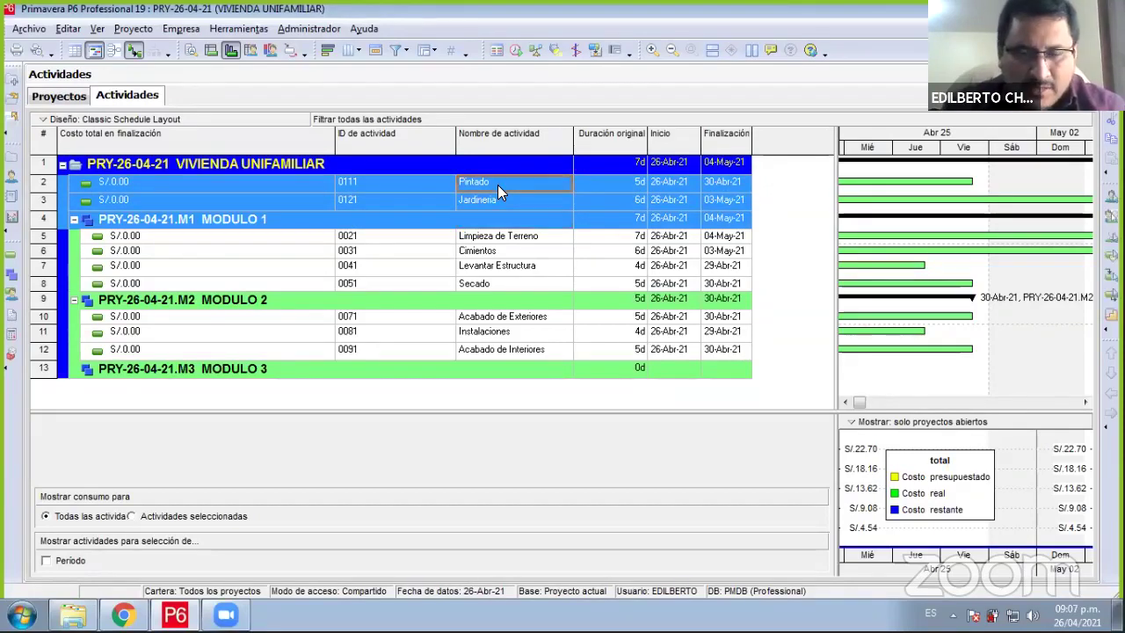
left_click(496, 183)
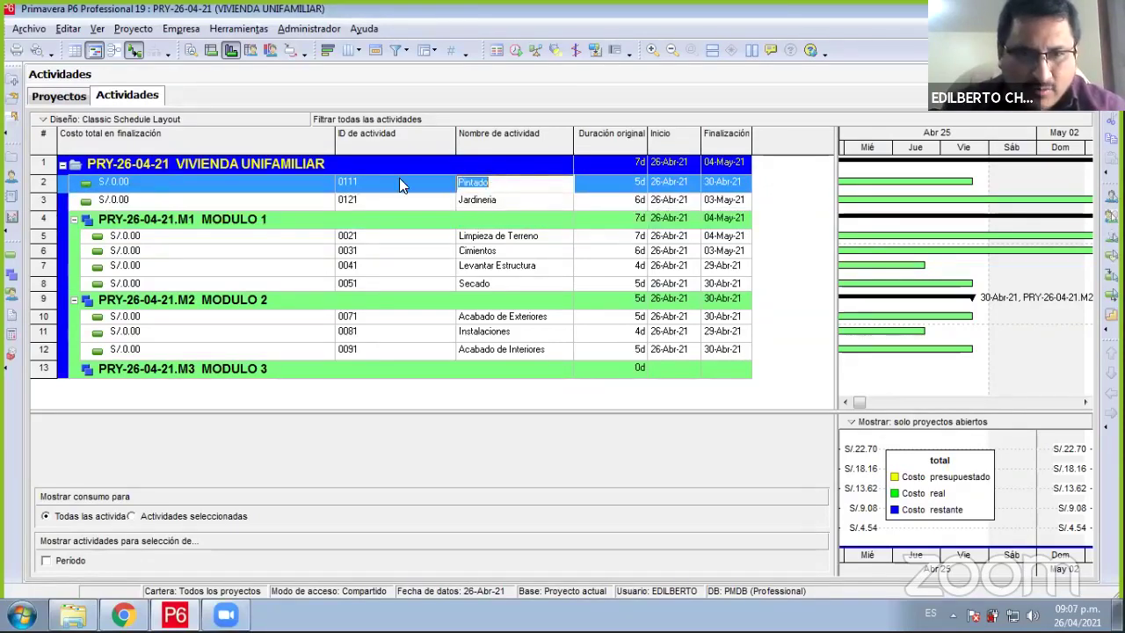
key("shift+Tab")
key("shift+Down")
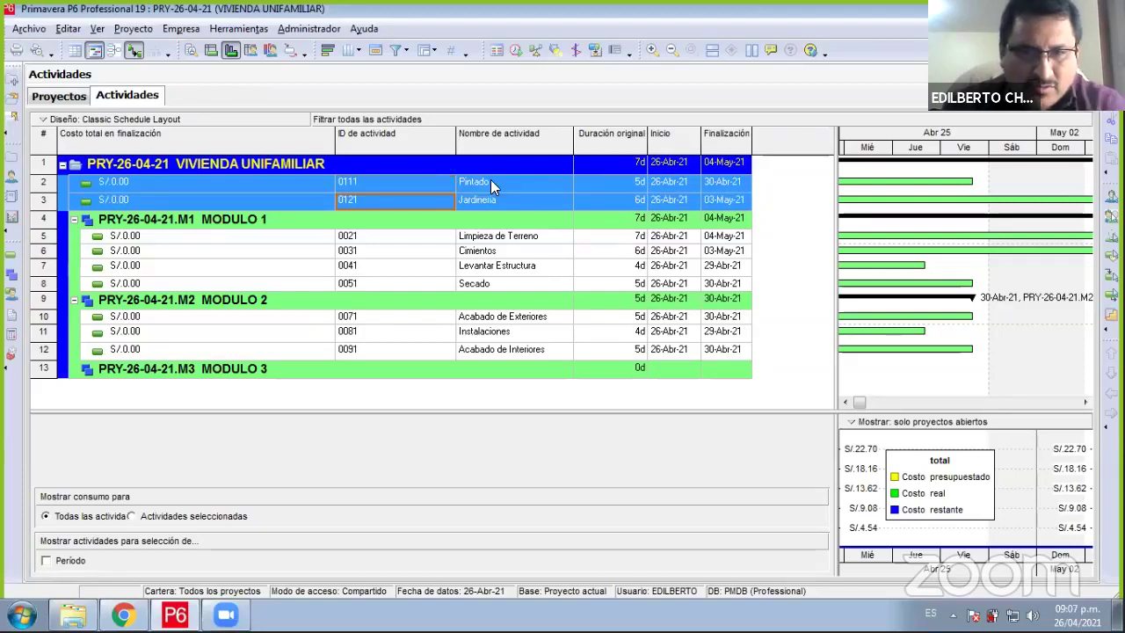
right_click(511, 189)
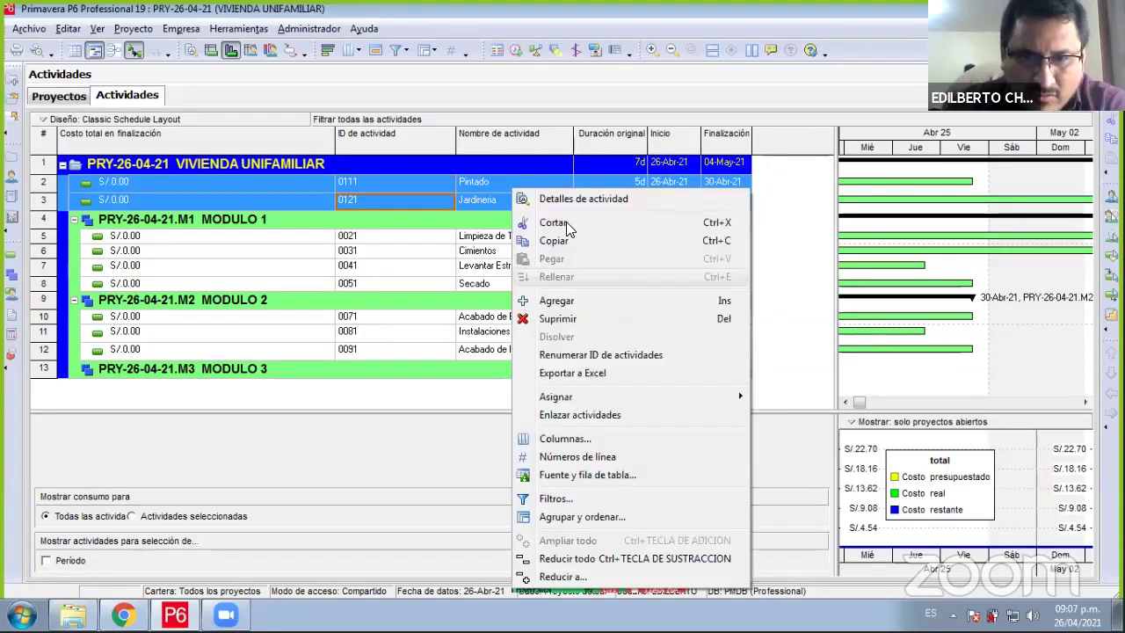
key("ctrl+x")
left_click(263, 366)
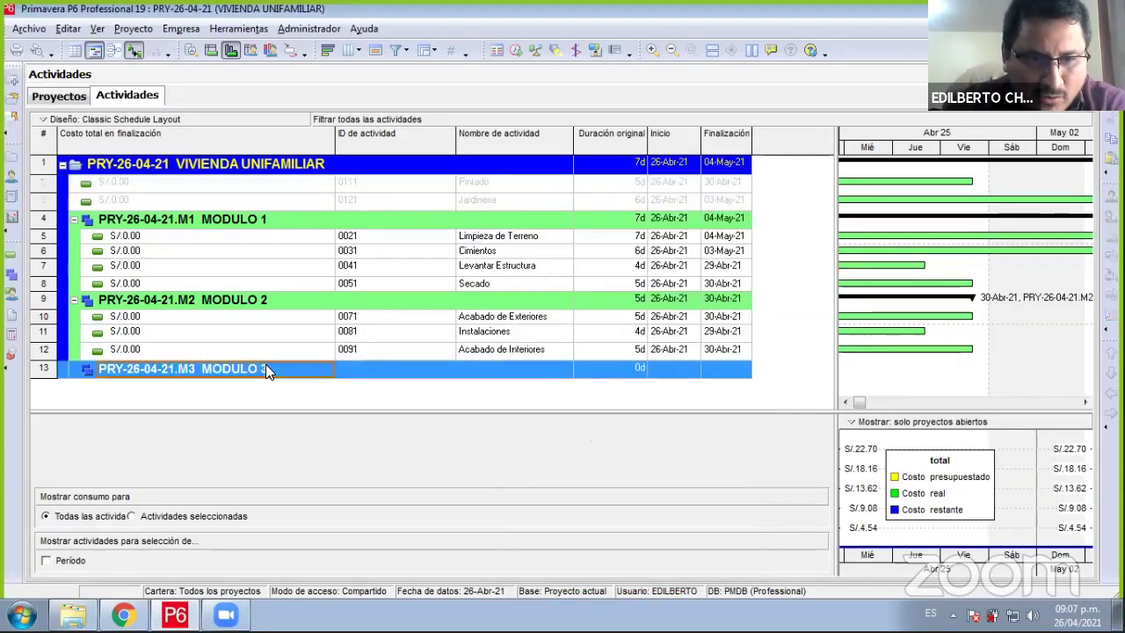
right_click(267, 369)
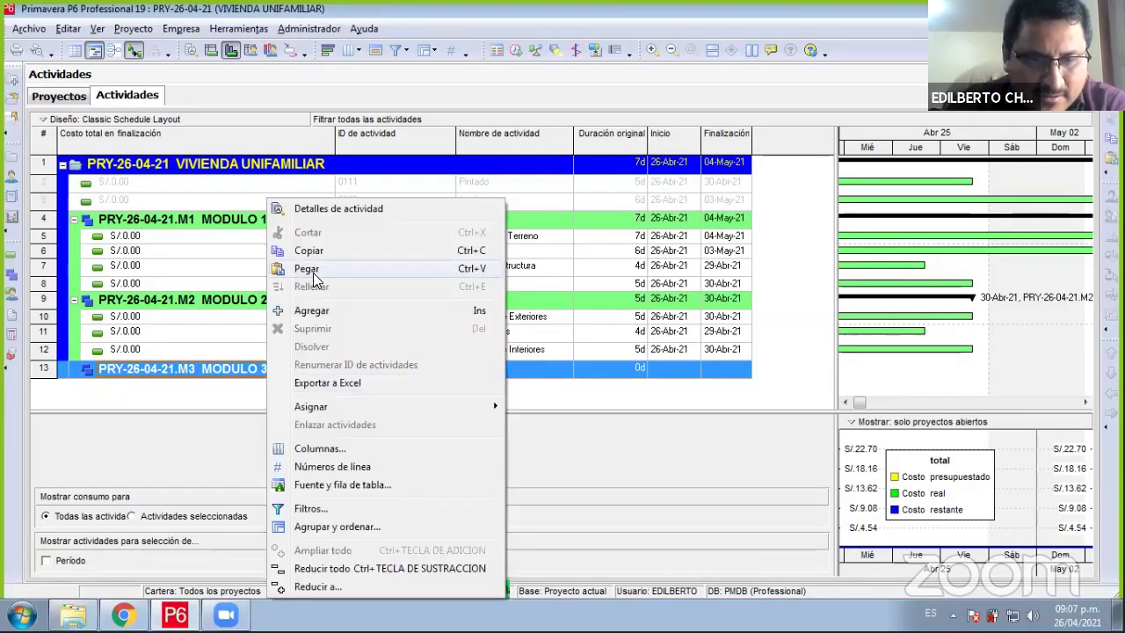
left_click(306, 269)
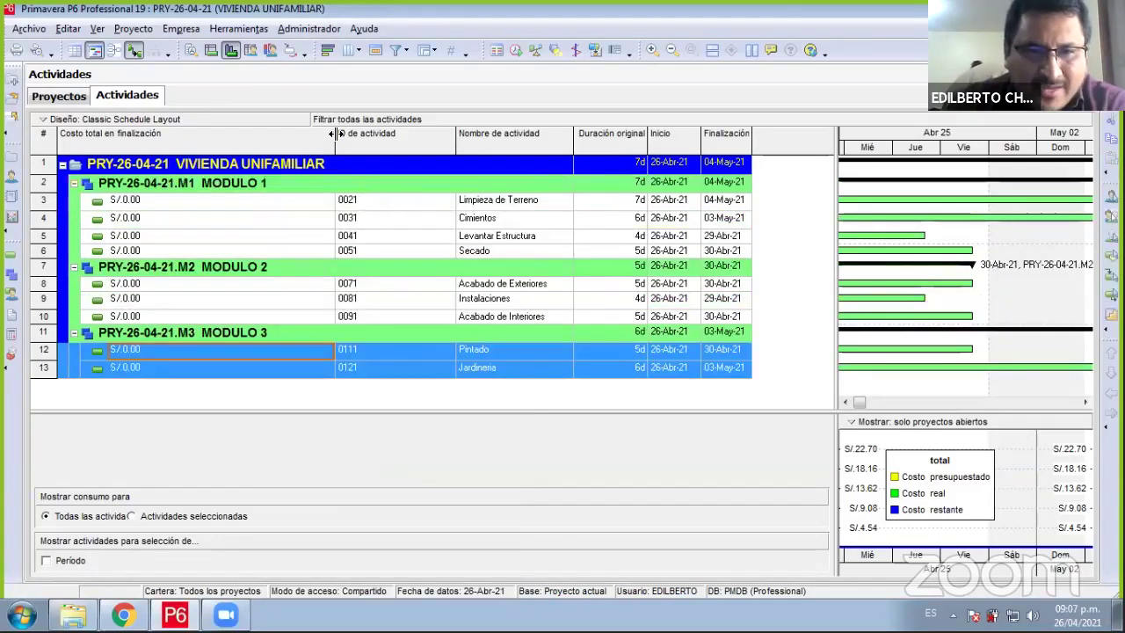
- Narrow the Costo total en finalización column of the activity table
left_click_drag(336, 132, 260, 133)
left_click_drag(166, 132, 165, 136)
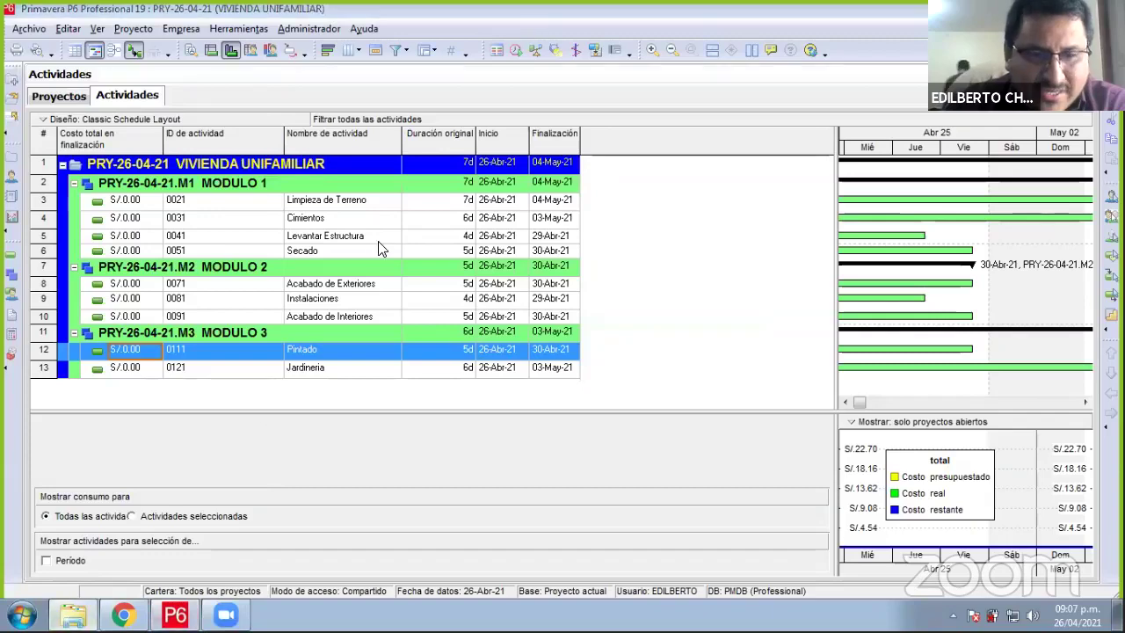
- Switch to File Explorer, open the S2-ACTIVIDADES workbook from ENCAP\2021\P6\M3, compare its durations with the schedule's activities and close it
key("alt+Tab")
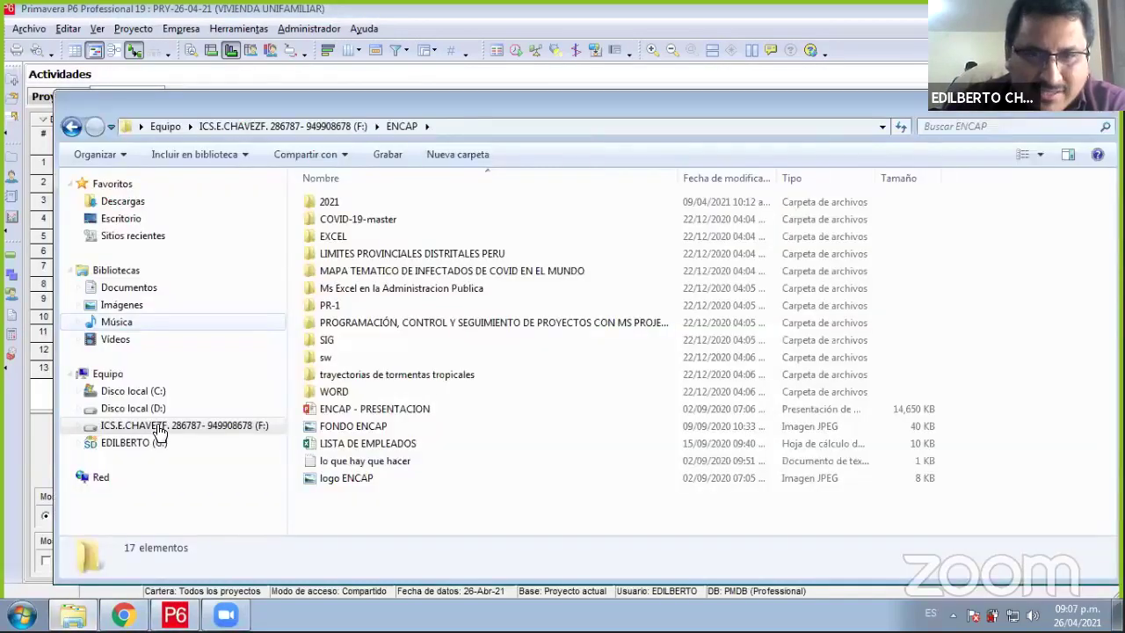
left_click(159, 428)
left_click(314, 286)
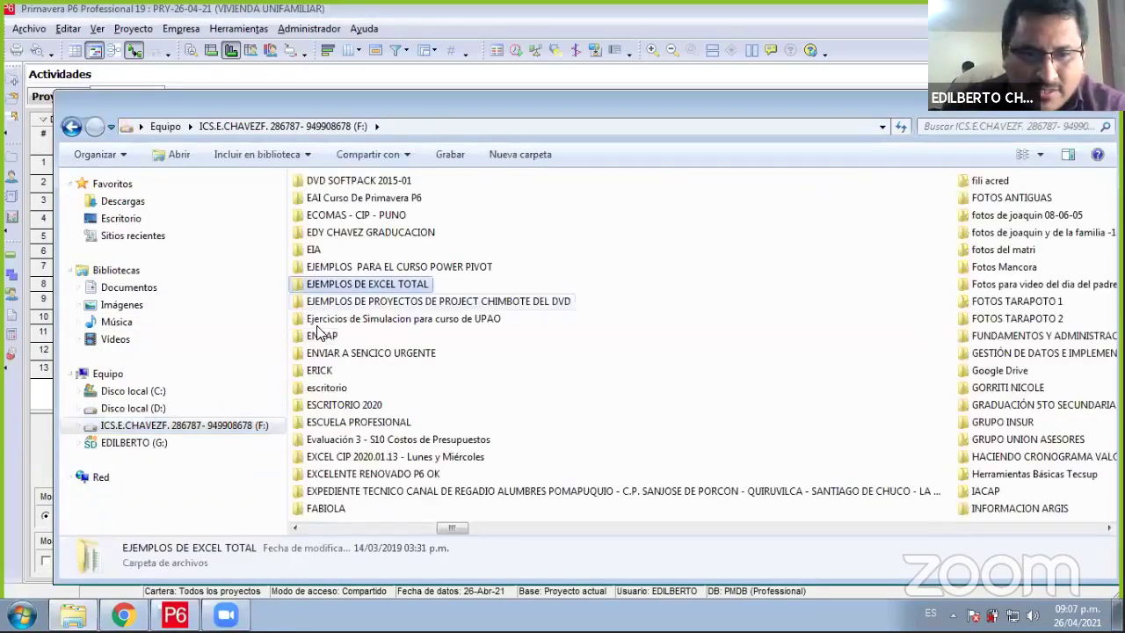
double_click(320, 335)
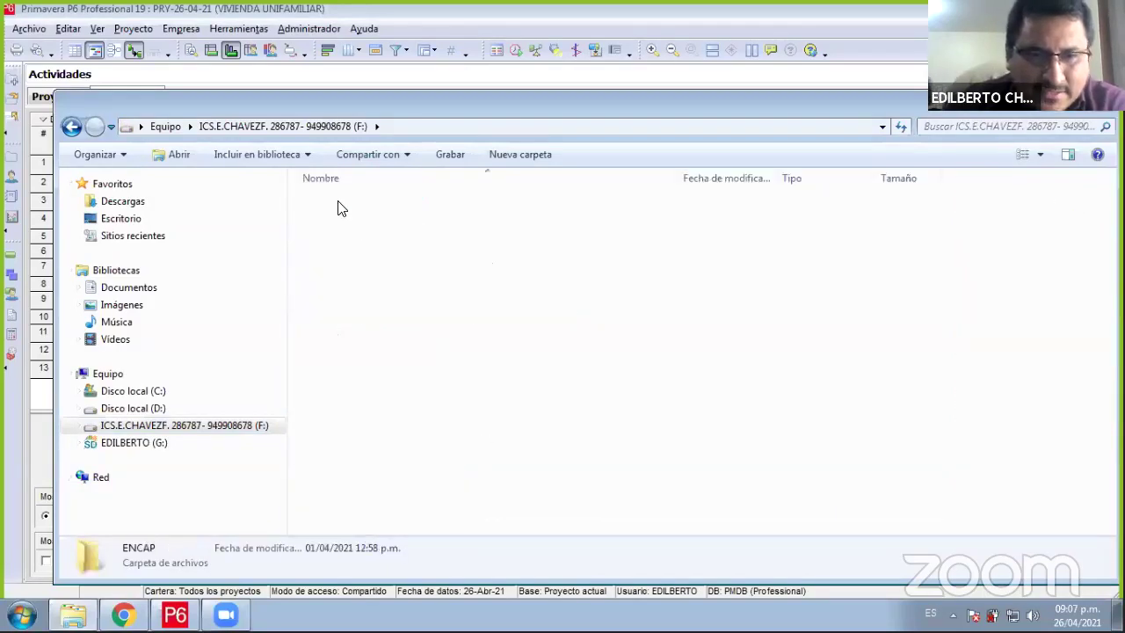
double_click(341, 203)
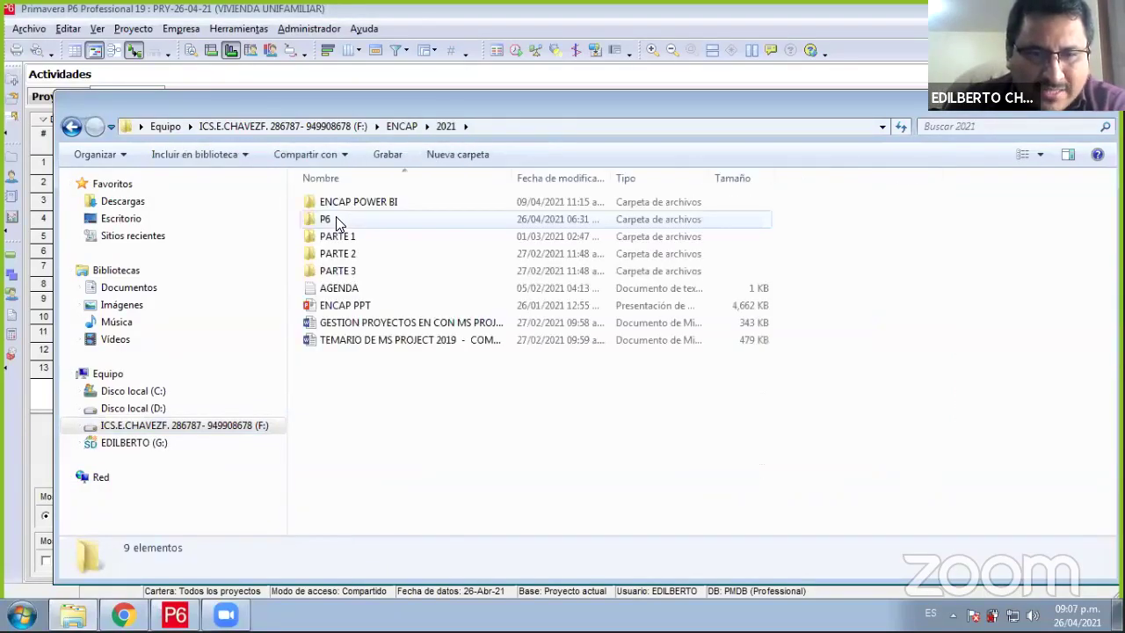
double_click(343, 220)
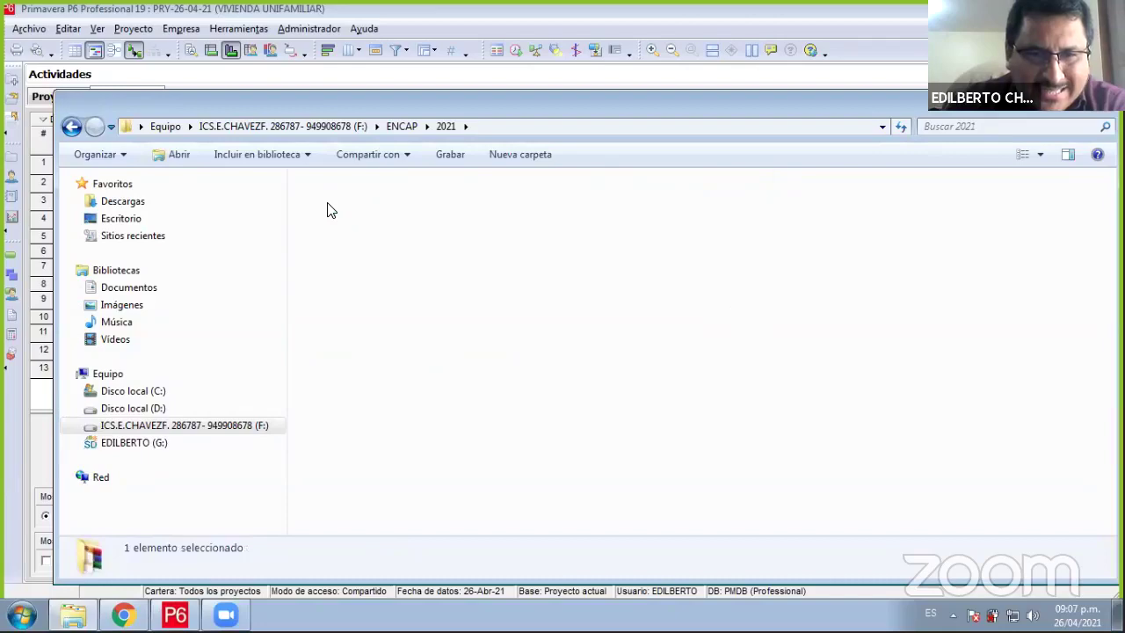
double_click(386, 198)
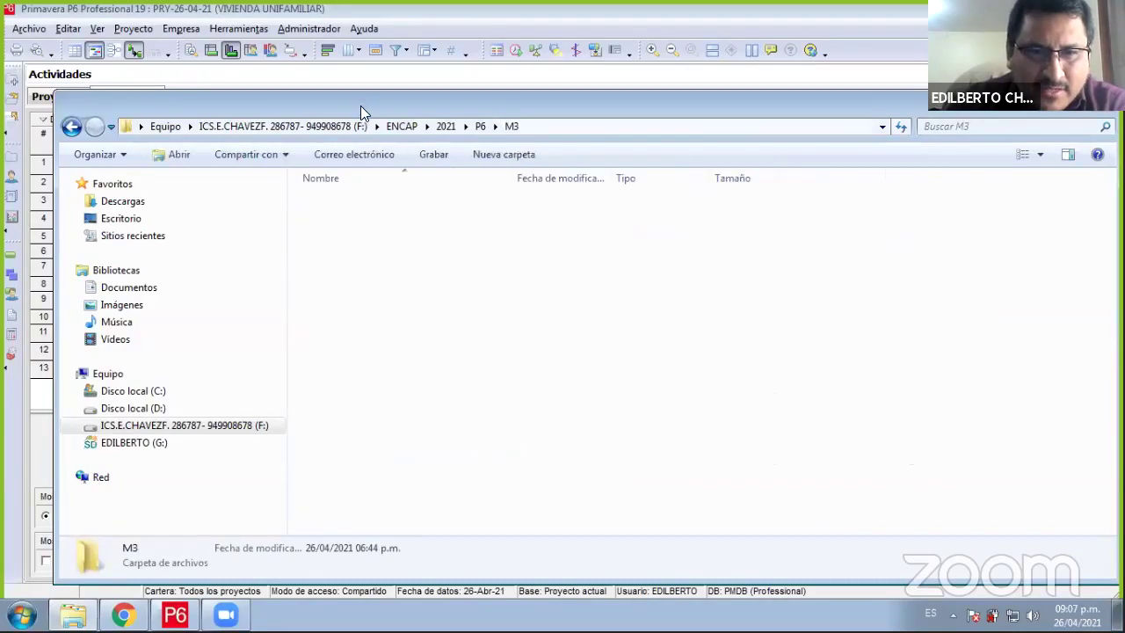
left_click_drag(359, 109, 666, 112)
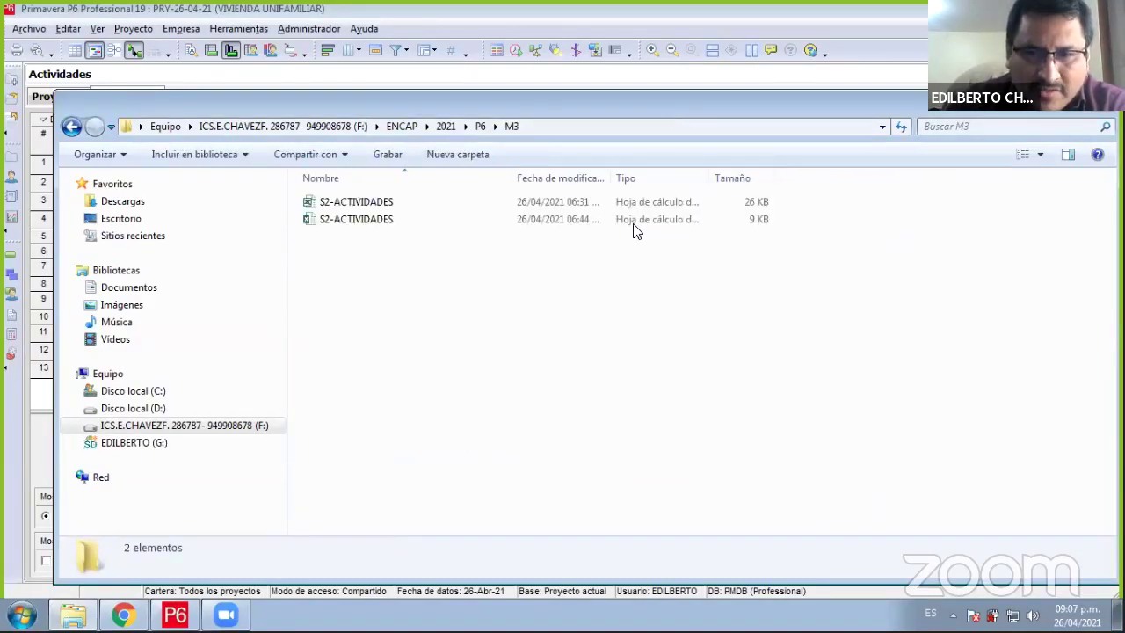
left_click(643, 225)
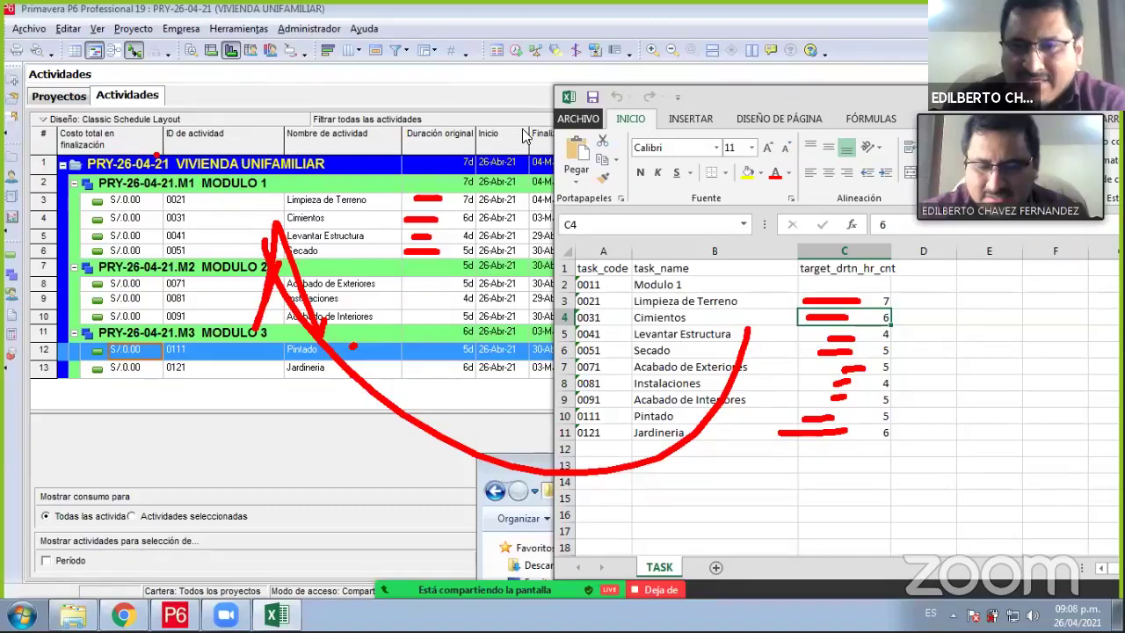
mouse_move(790, 97)
left_mouse_down()
mouse_move(717, 167)
mouse_move(662, 174)
left_mouse_up()
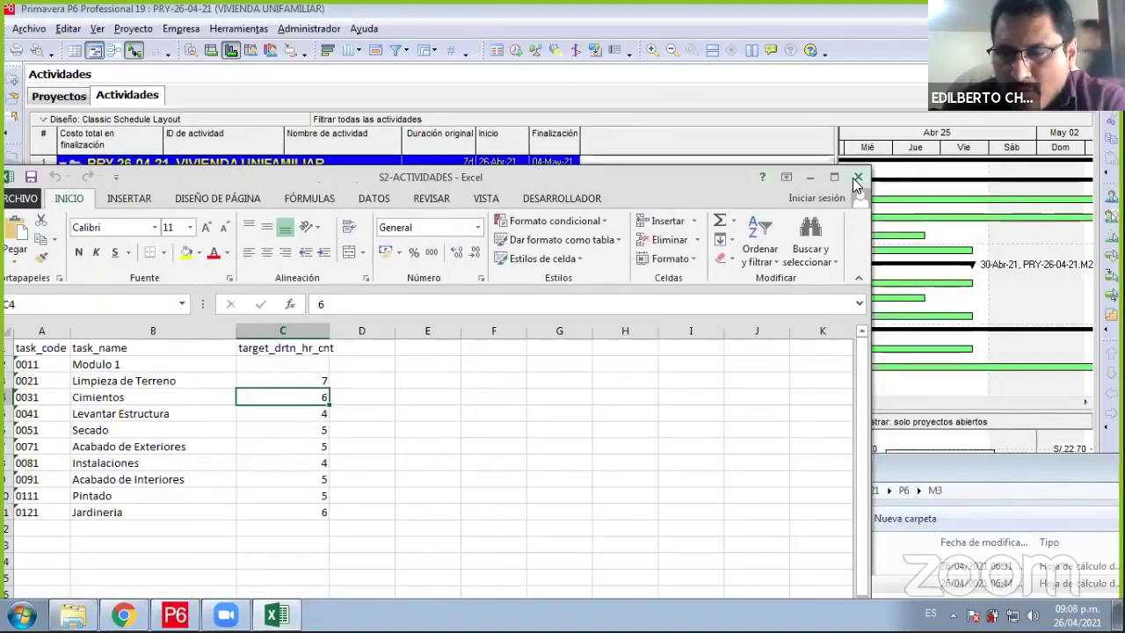
left_click(855, 179)
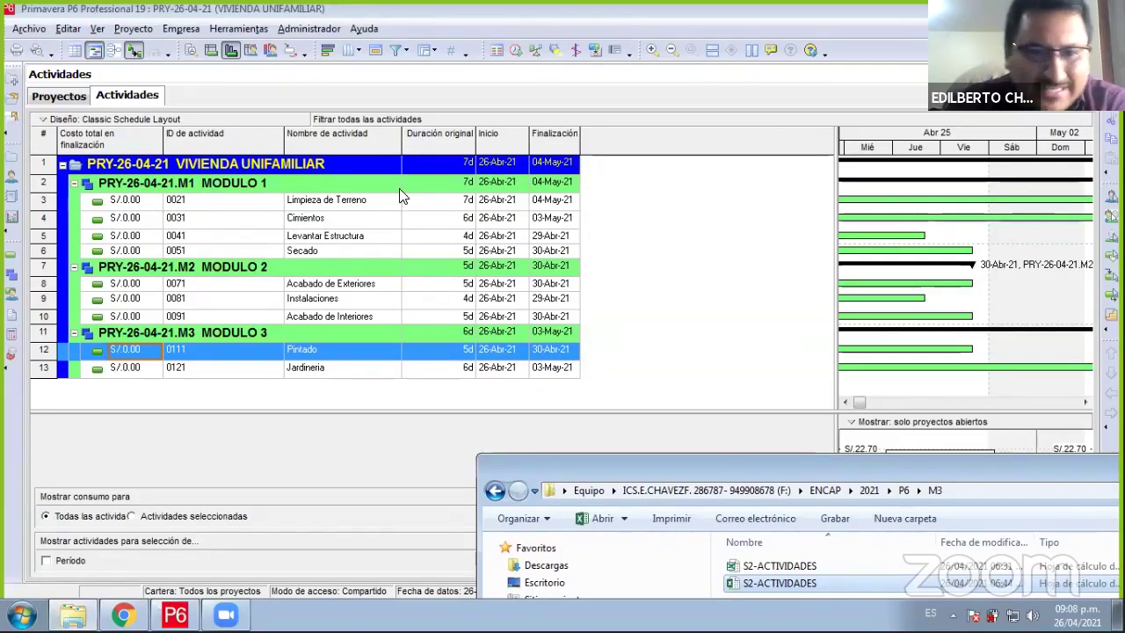
- Widen the Gantt chart and display the Gastos details of Limpieza de Terreno beneath a slightly taller activity table
left_click_drag(838, 209, 587, 213)
left_click(303, 200)
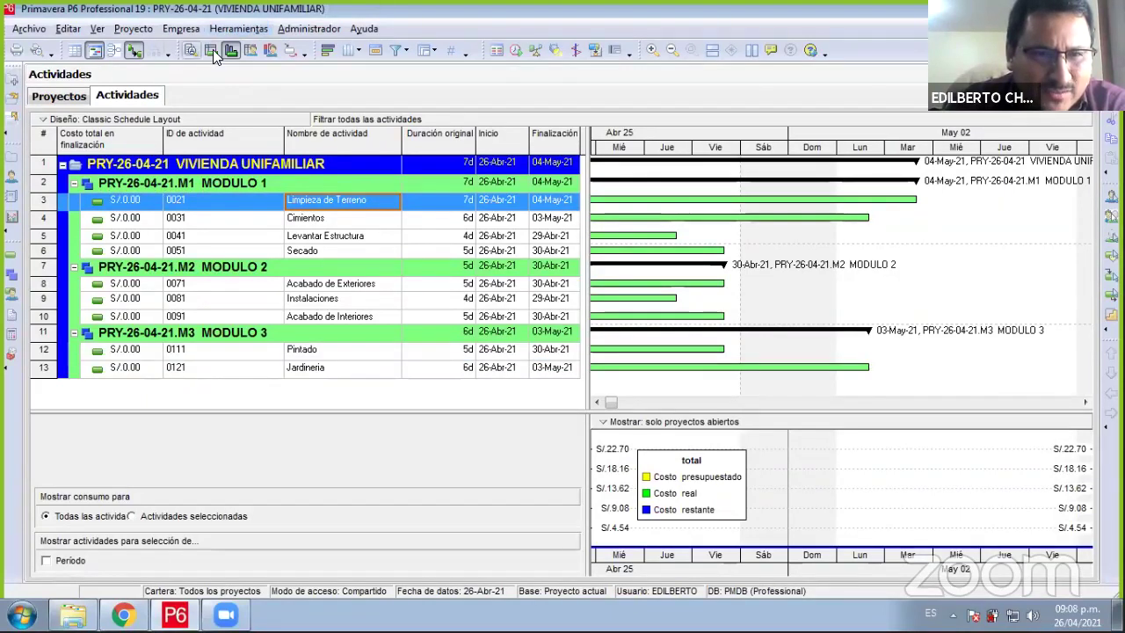
left_click(211, 51)
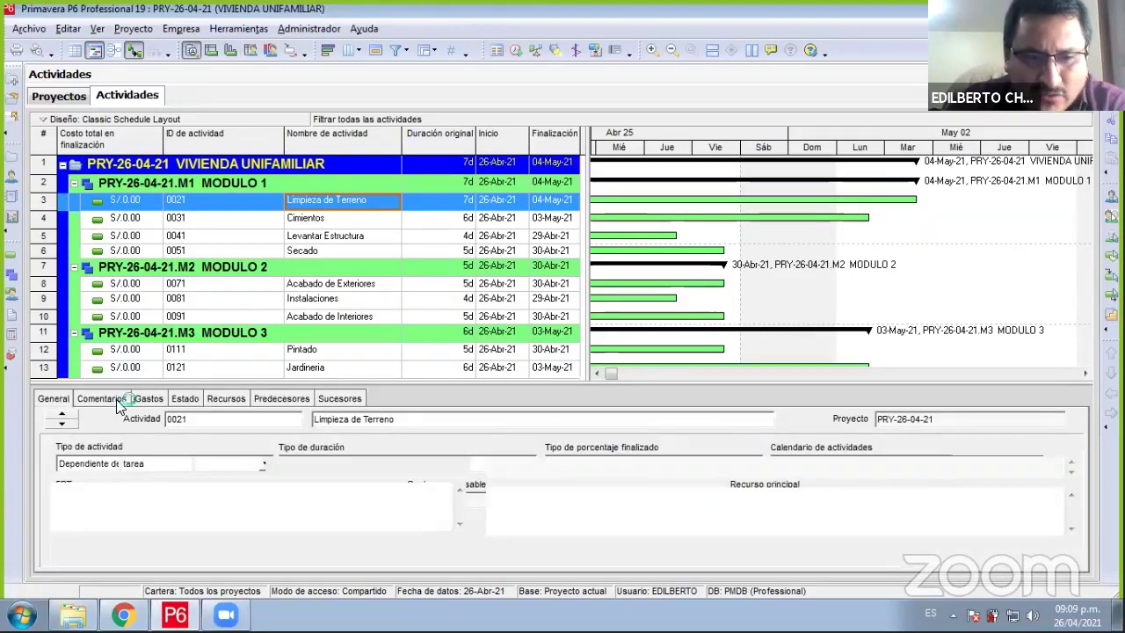
left_click(166, 400)
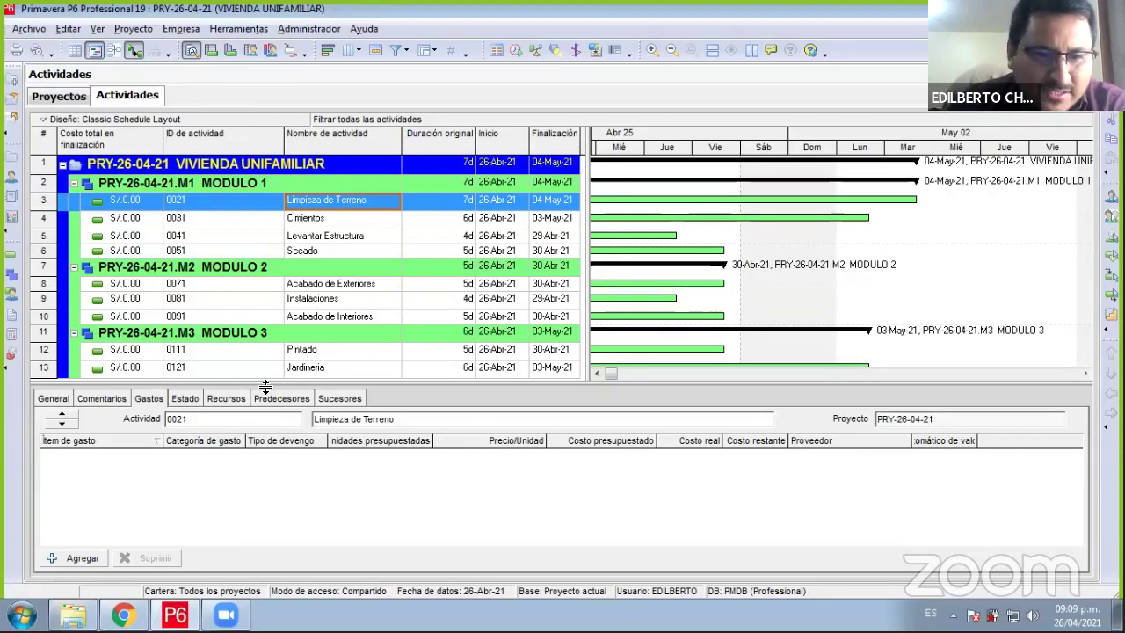
left_click_drag(265, 387, 265, 419)
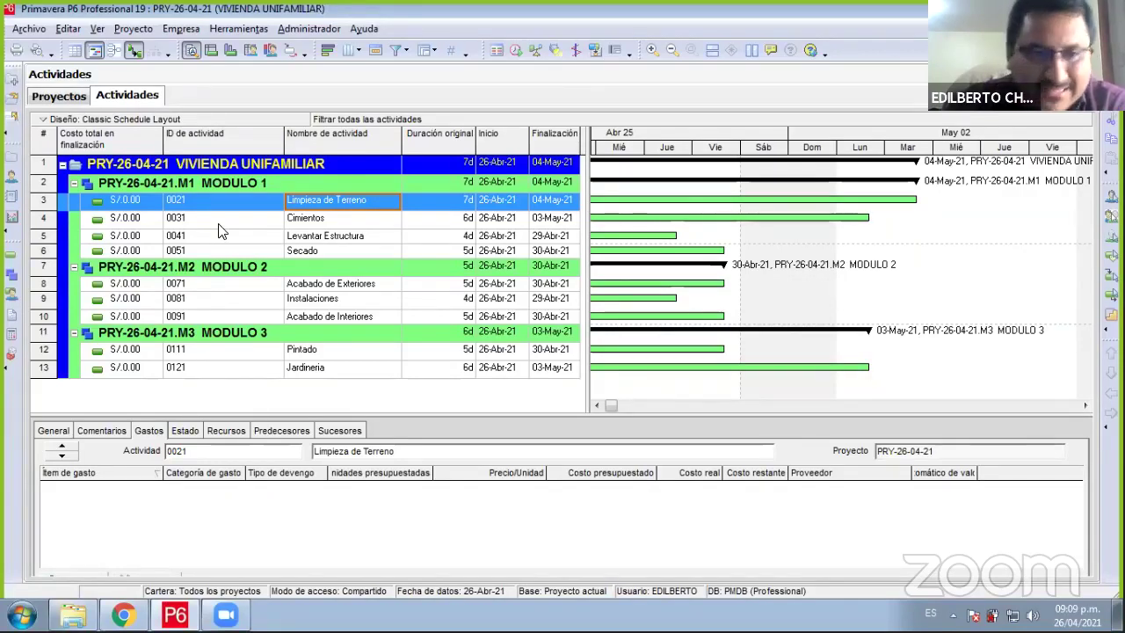
- Select all rows from Limpieza de Terreno through Jardineria and open the renumbering options for their activity IDs
left_click(68, 30)
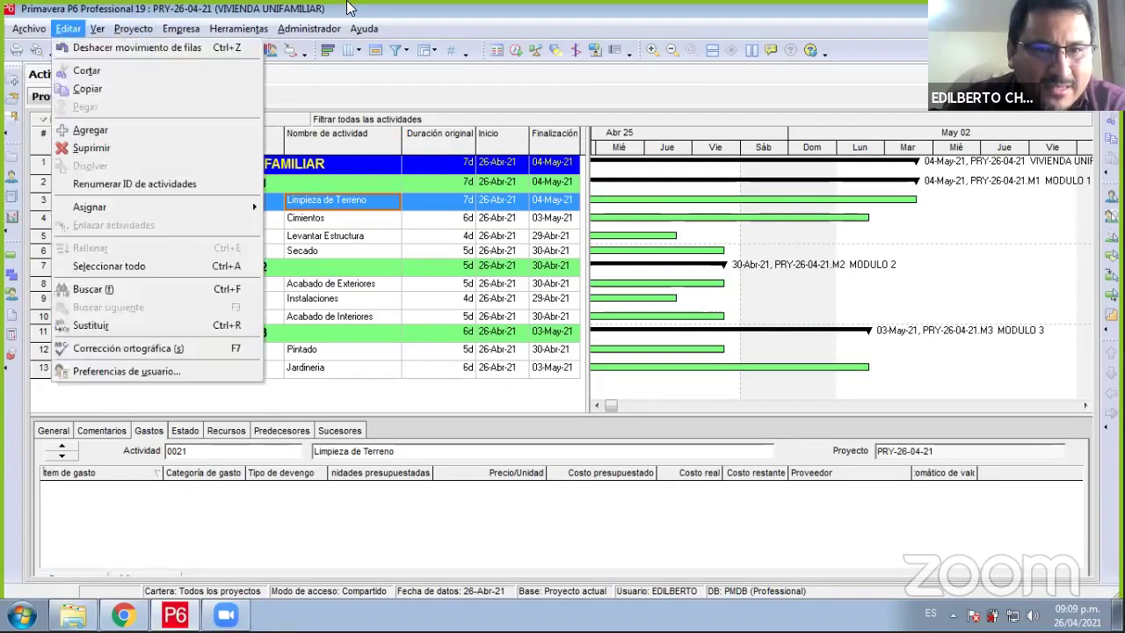
key("Escape")
left_click(211, 201)
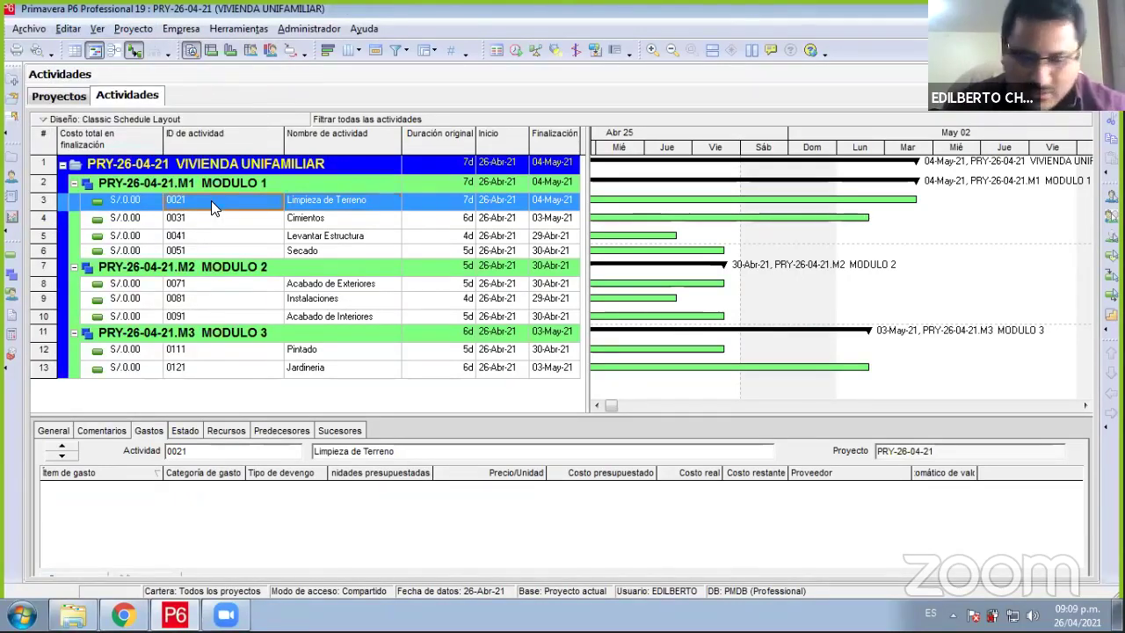
key("shift+Down")
key("shift+Down")
key("shift+Down")
key("shift+Down")
key("shift+Down")
key("shift+Down")
key("shift+Down")
key("shift+Down")
key("shift+Down")
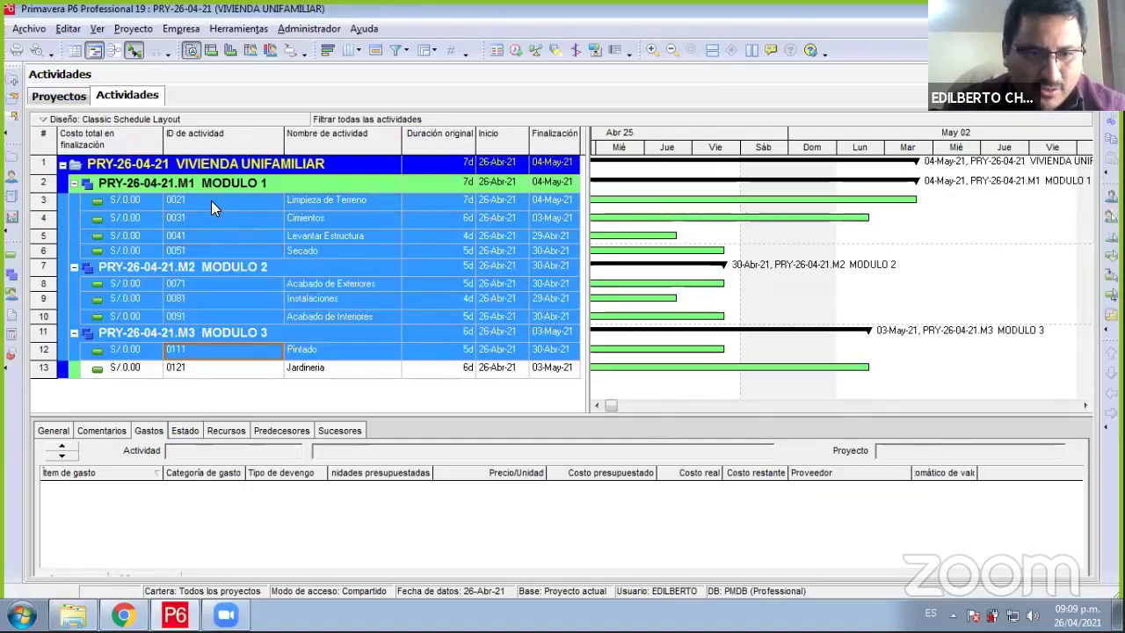
key("shift+Down")
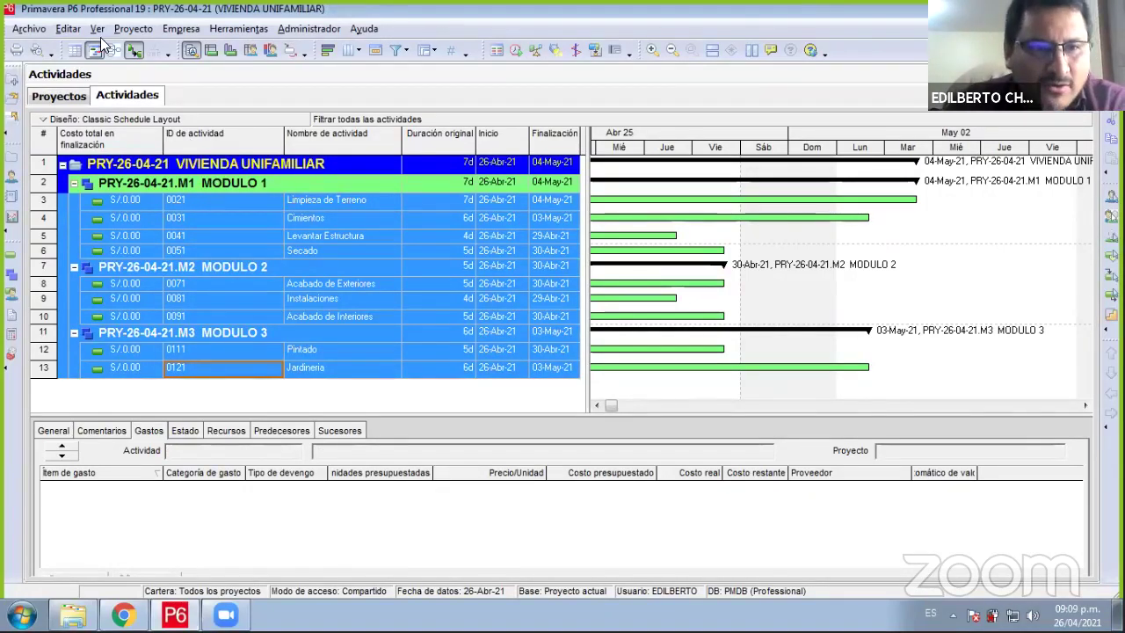
left_click(60, 34)
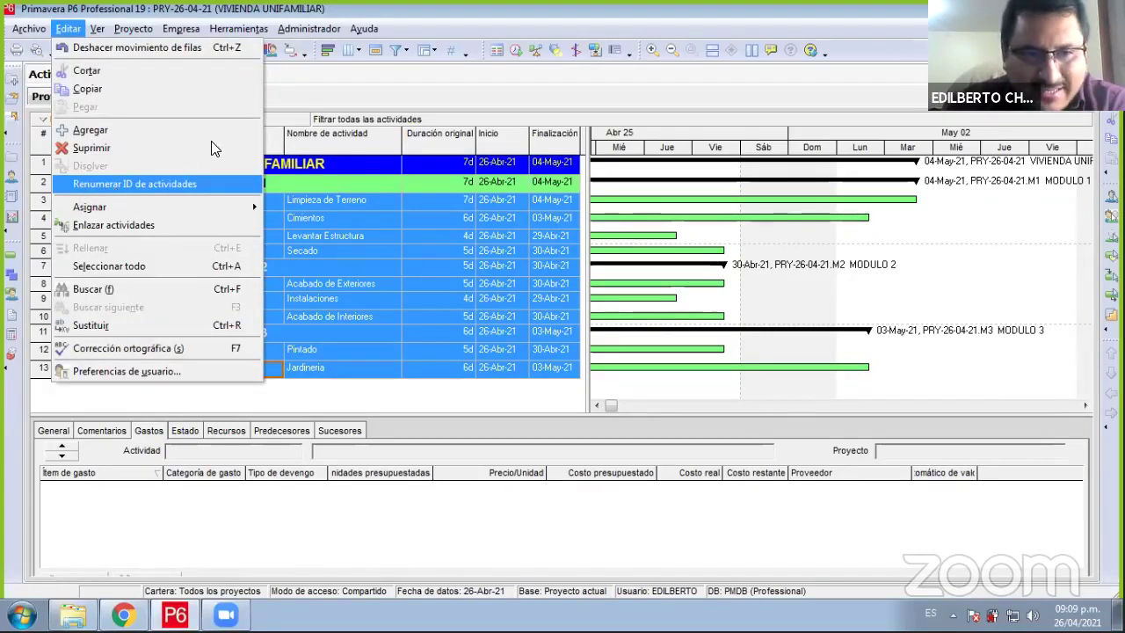
left_click(115, 187)
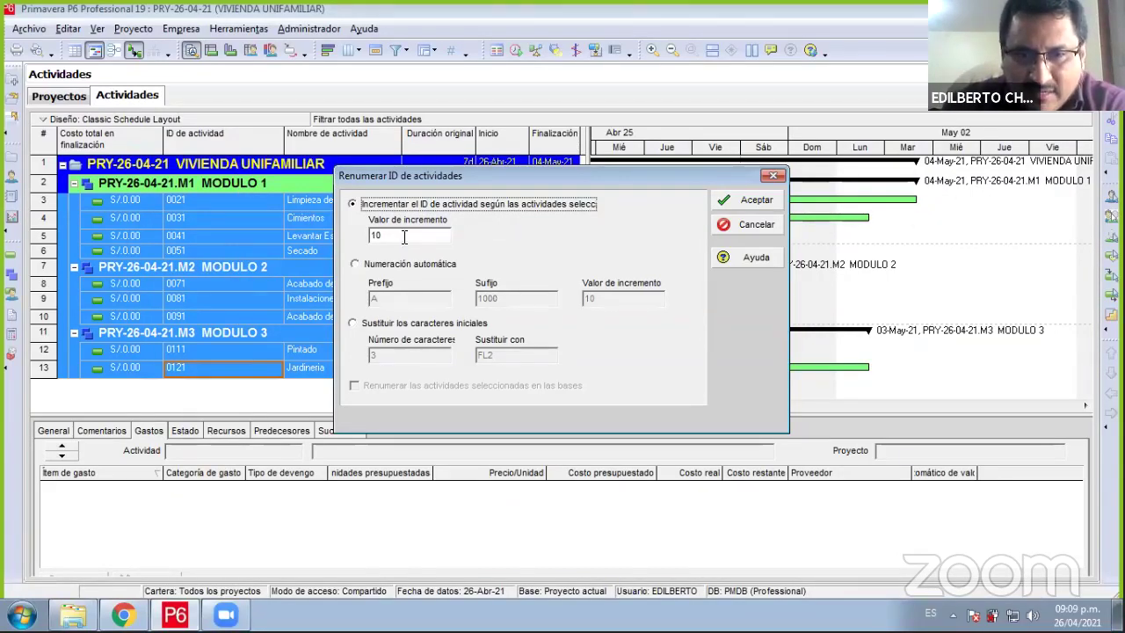
- Renumber the selected activity IDs with automatic numbering, using prefix T, suffix 1 and an increment of 1
left_click(393, 268)
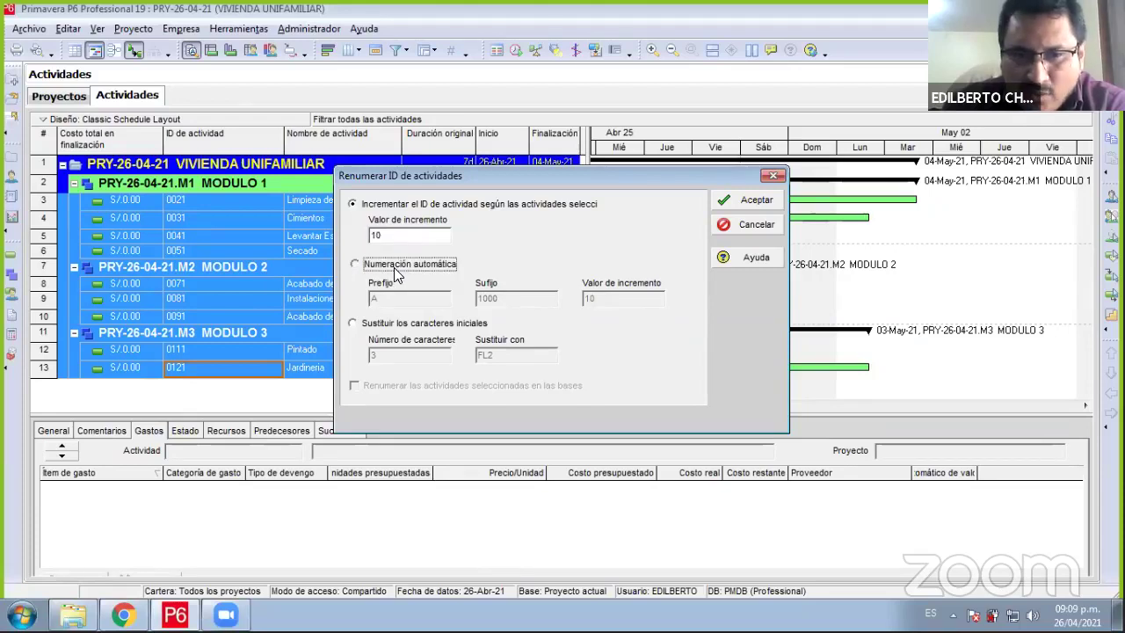
left_click(393, 267)
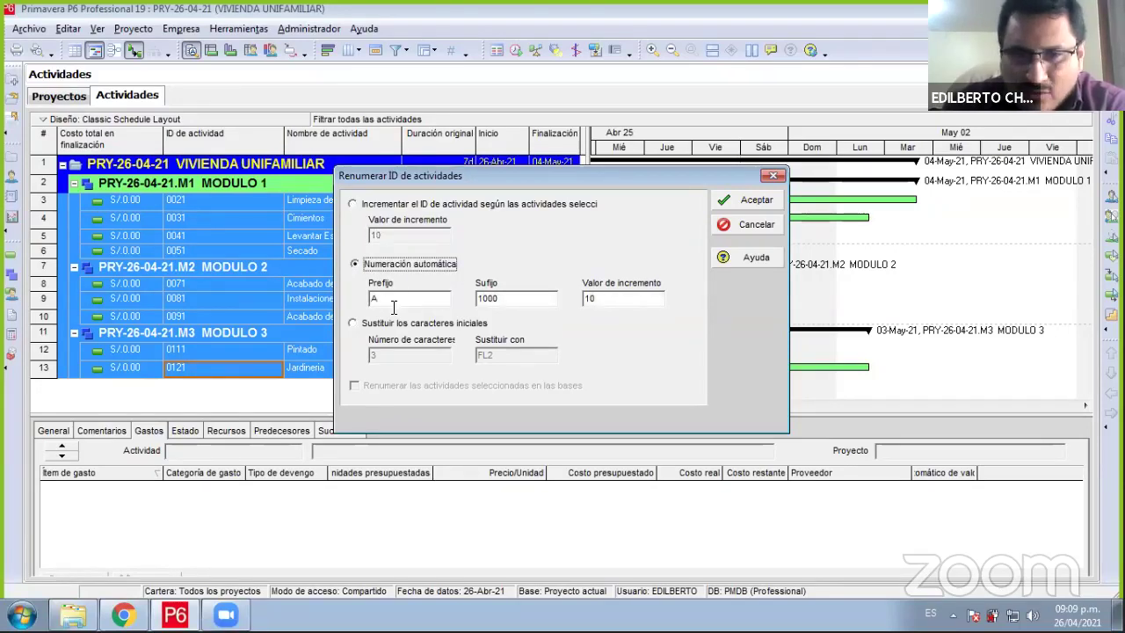
left_click_drag(394, 300, 367, 300)
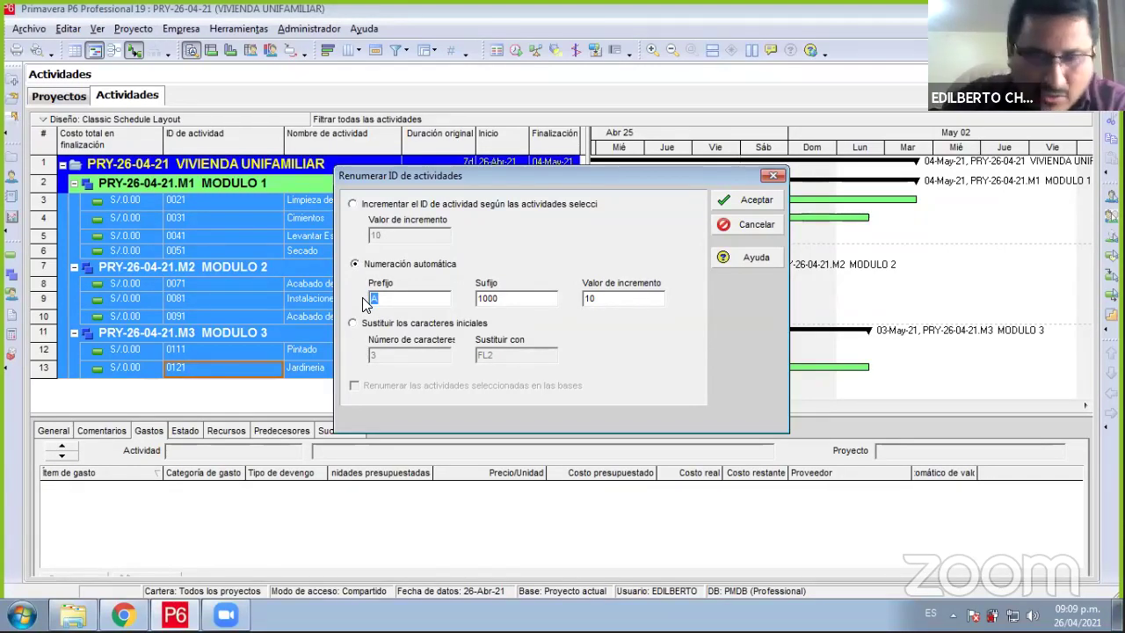
type("P")
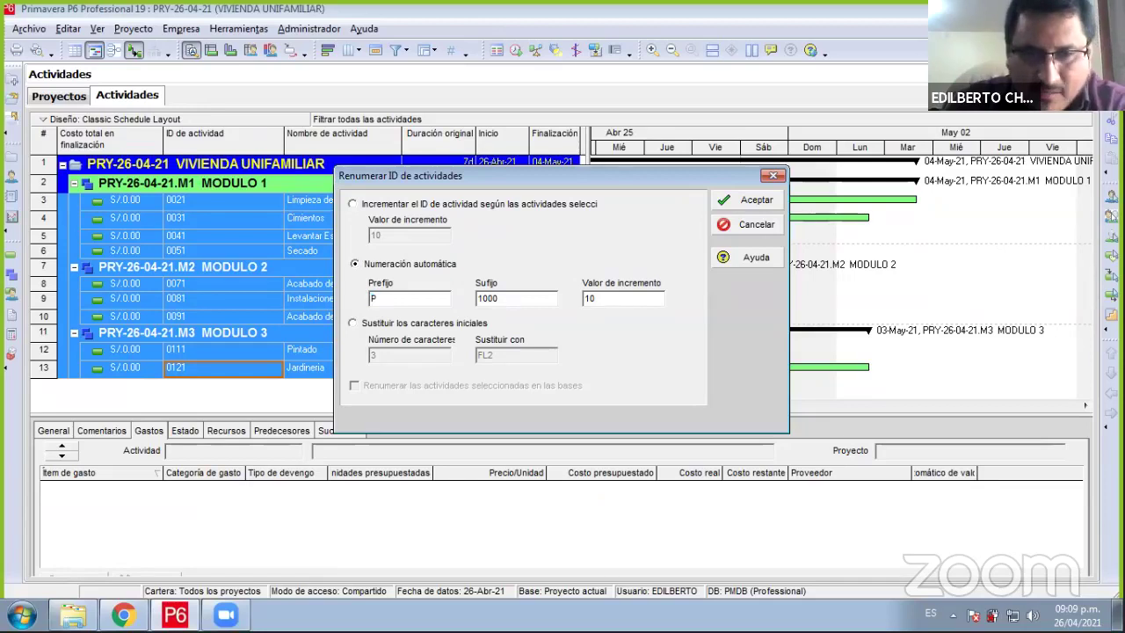
key("BackSpace")
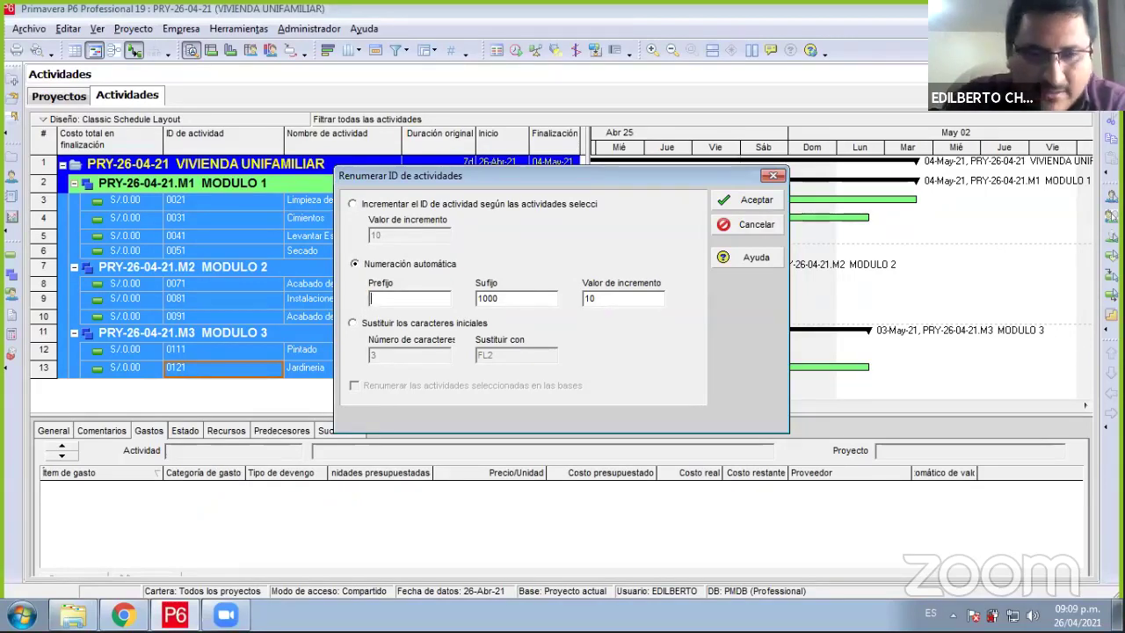
type("T")
key("Tab")
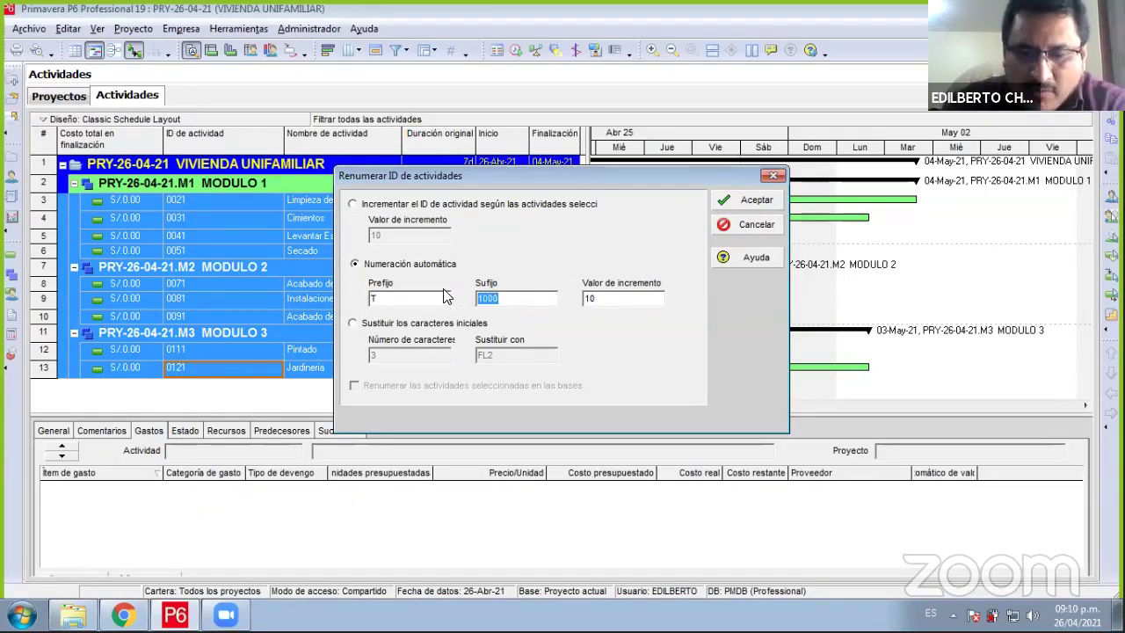
type("1")
key("Tab")
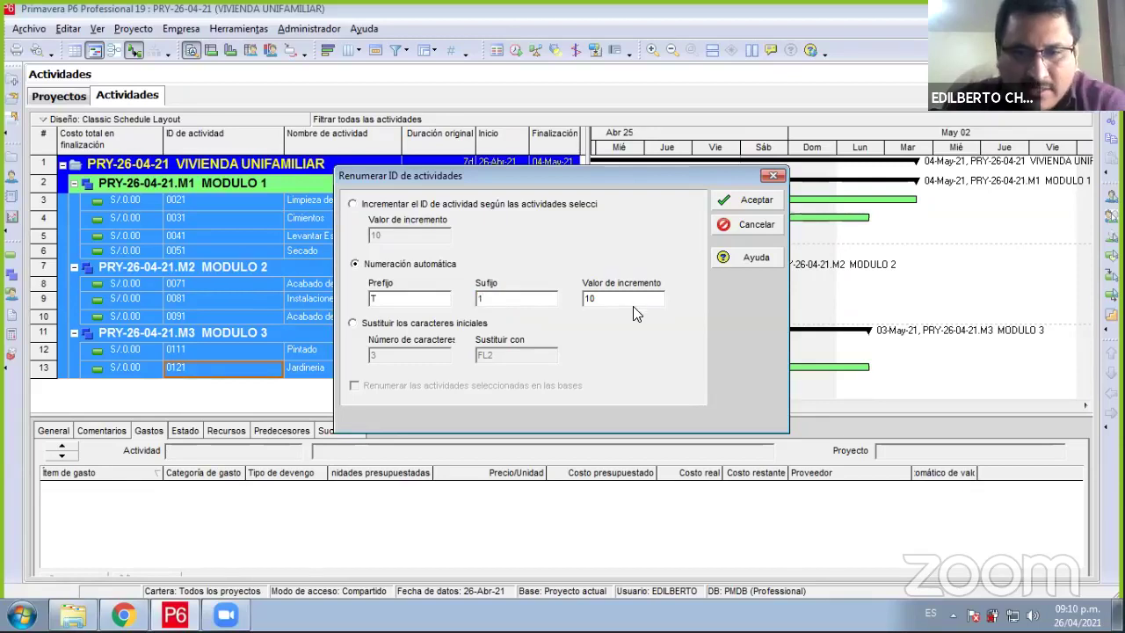
type("1")
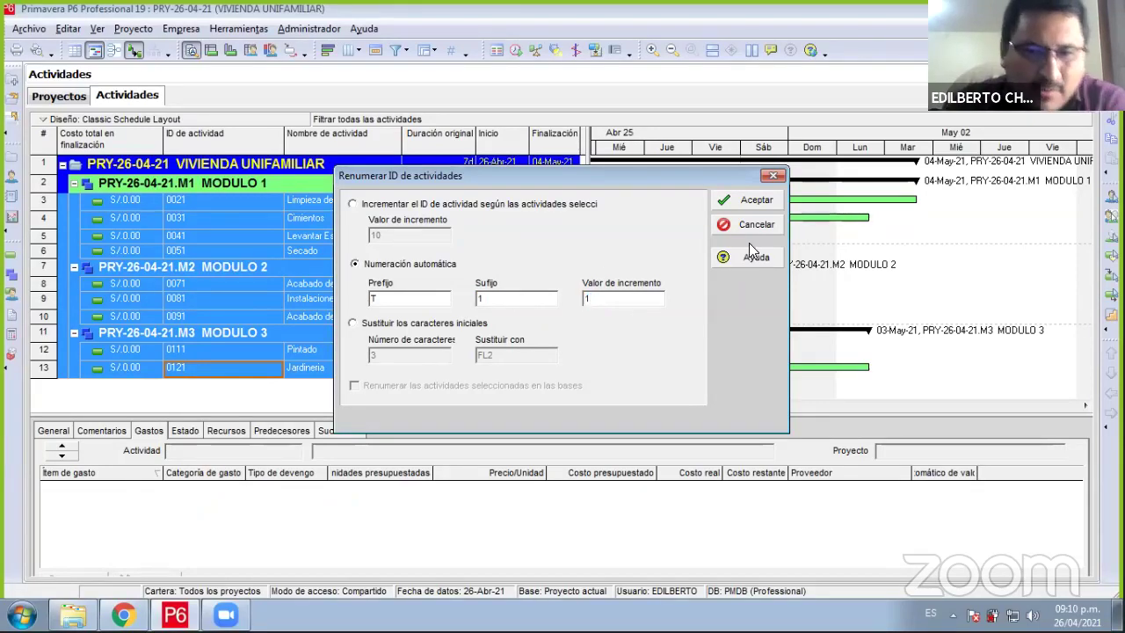
left_click(729, 198)
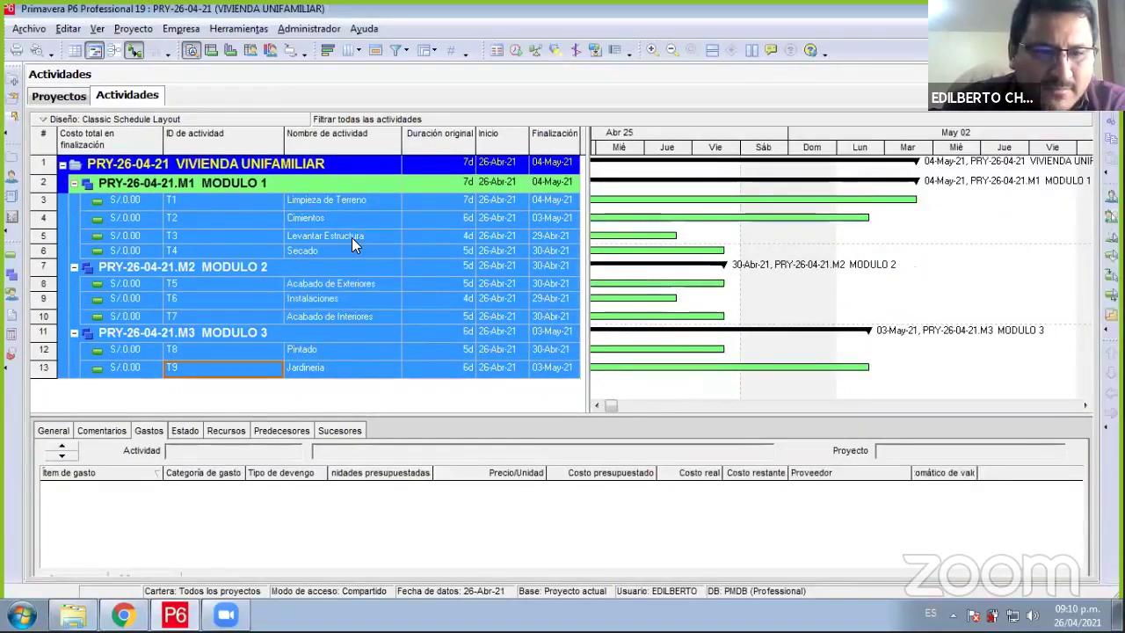
- Select only the Limpieza de Terreno activity and widen the activity table beside the Gantt chart
left_click(367, 241)
left_click(355, 203)
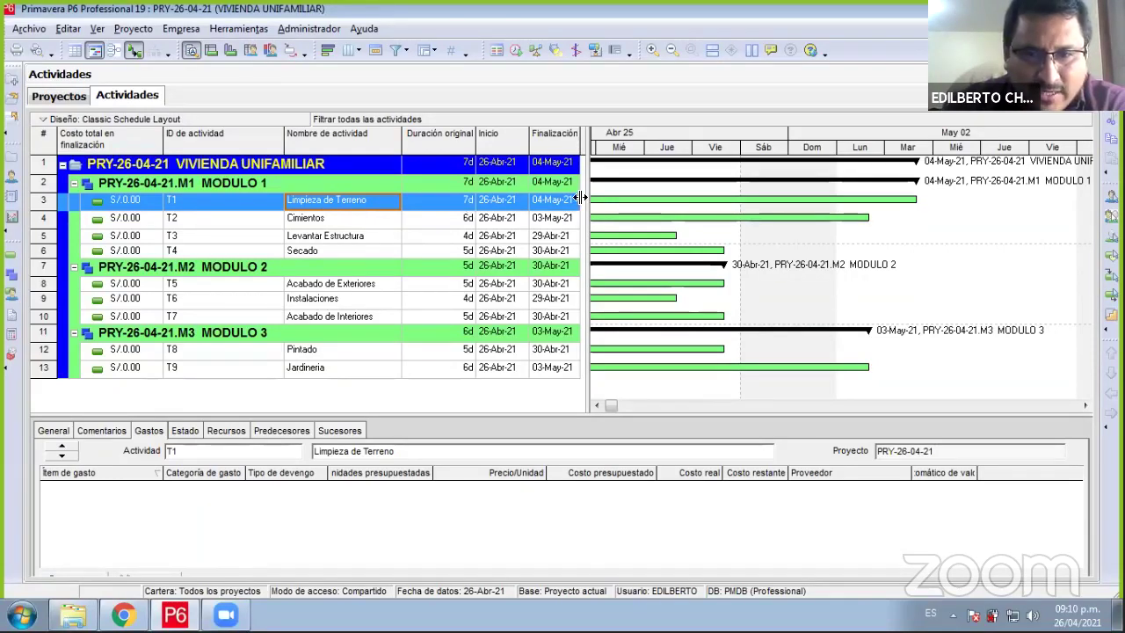
left_click_drag(580, 197, 631, 186)
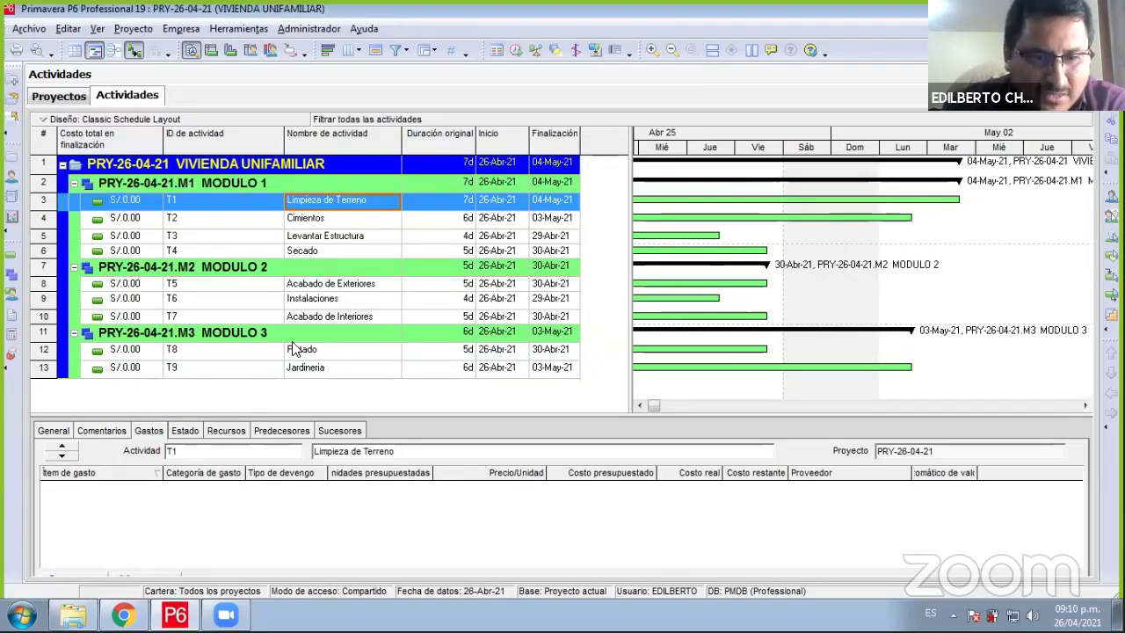
- Enlarge the details area for Cimientos (T2) and assign Limpieza de Terreno (T1) as its predecessor
key("Down")
left_click(282, 431)
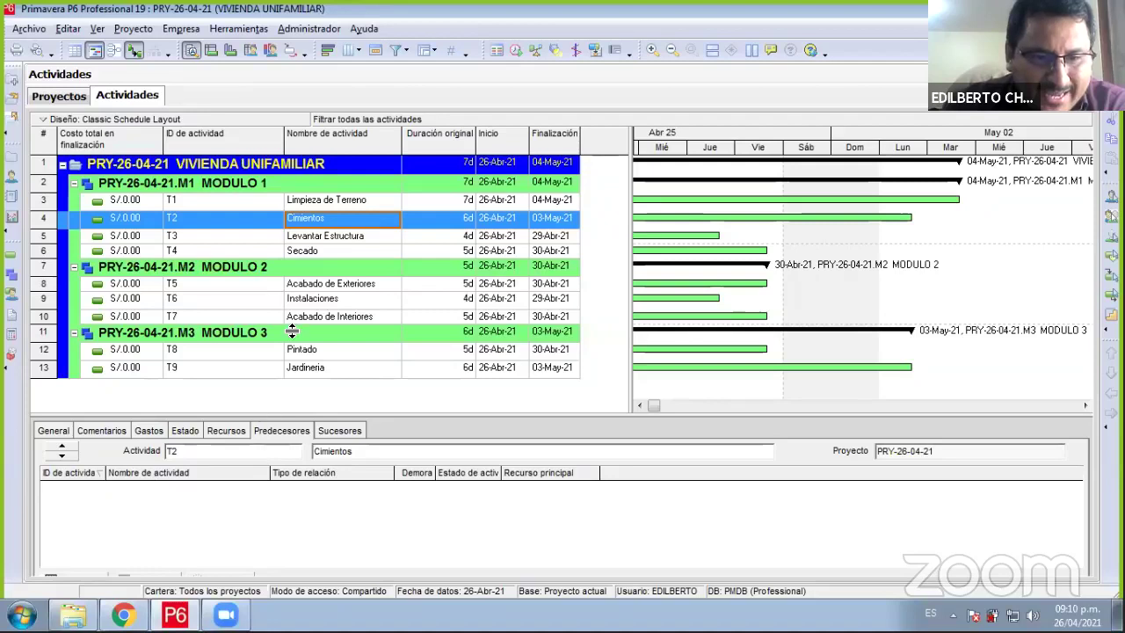
left_click_drag(292, 416, 292, 331)
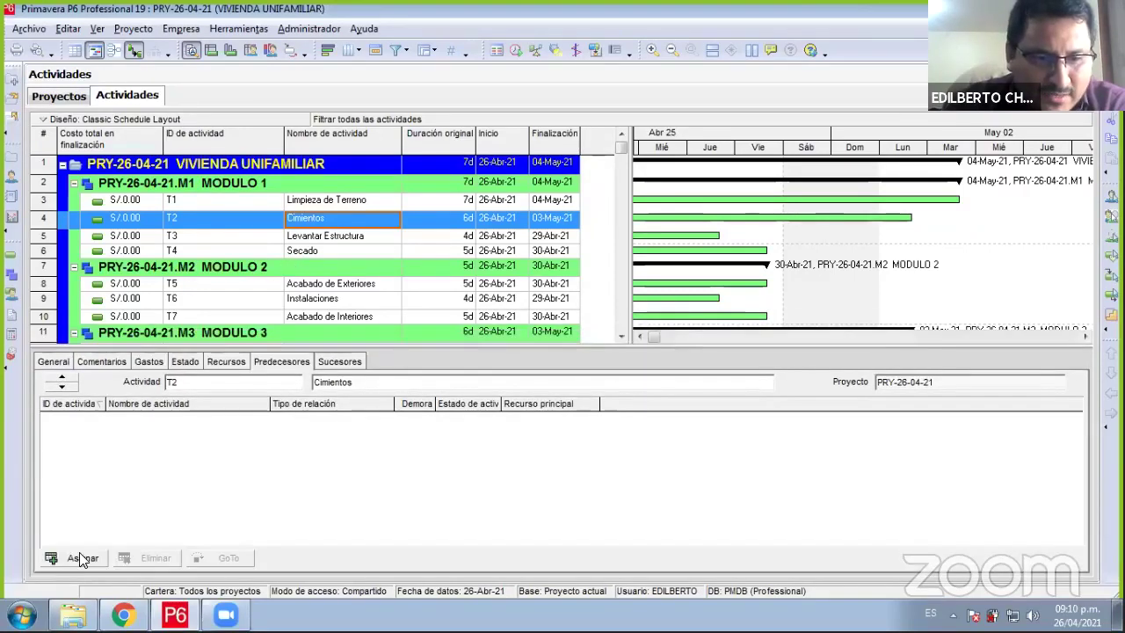
left_click(81, 558)
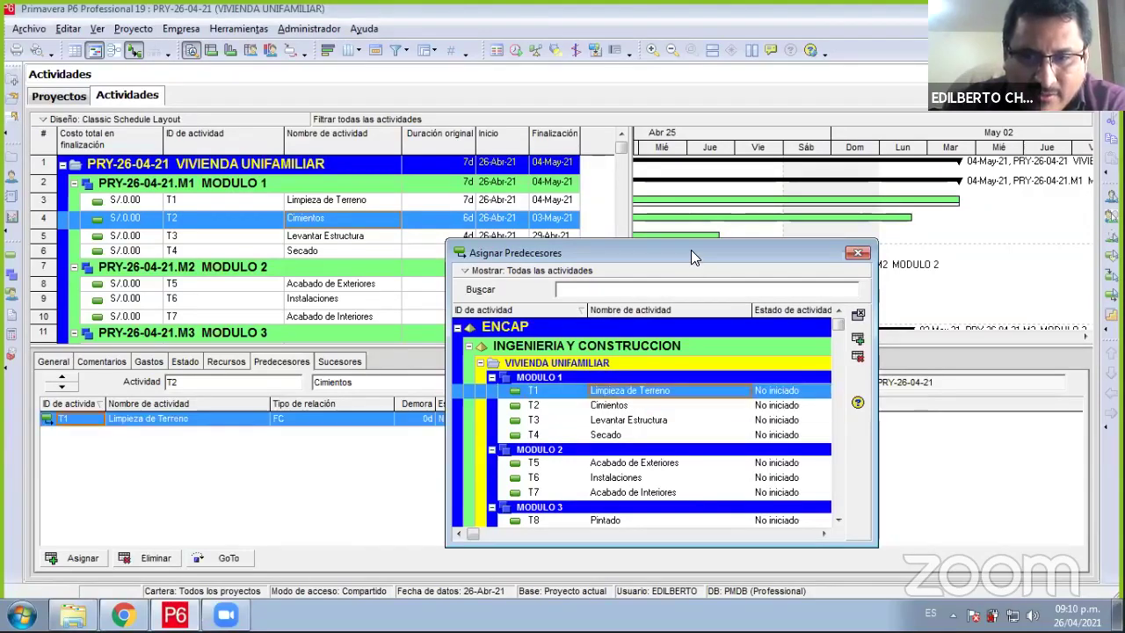
- Uncover the Gantt chart and examine the link from Limpieza de Terreno to Cimientos, toggling the relationship lines off and on
left_click_drag(690, 251, 680, 354)
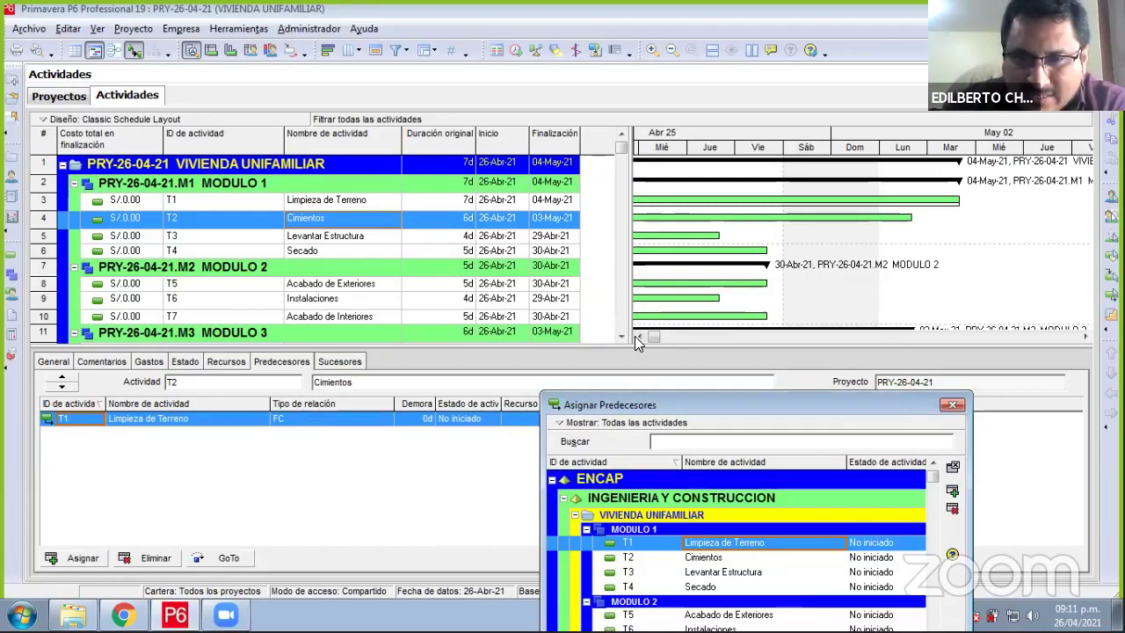
scroll(753, 243, "left", 4)
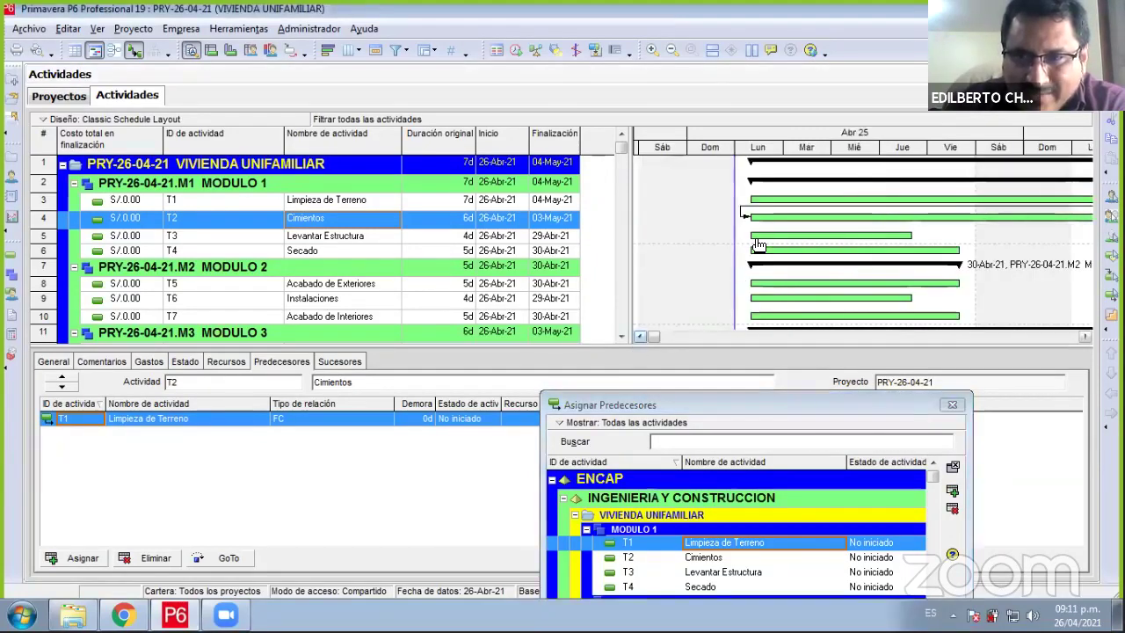
left_click(1086, 338)
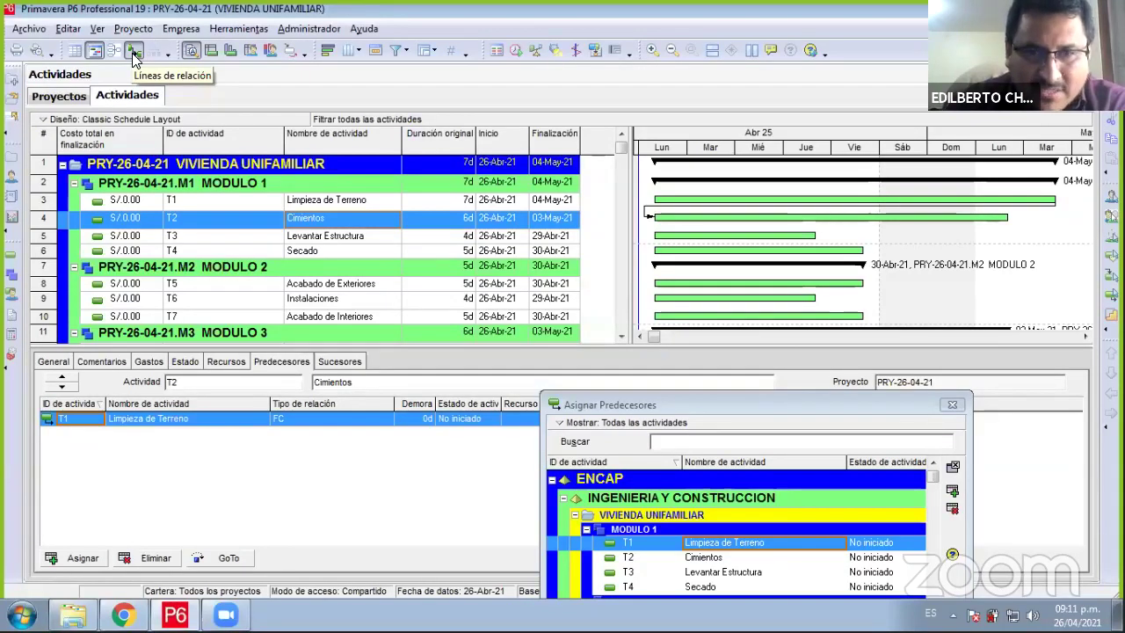
left_click(134, 53)
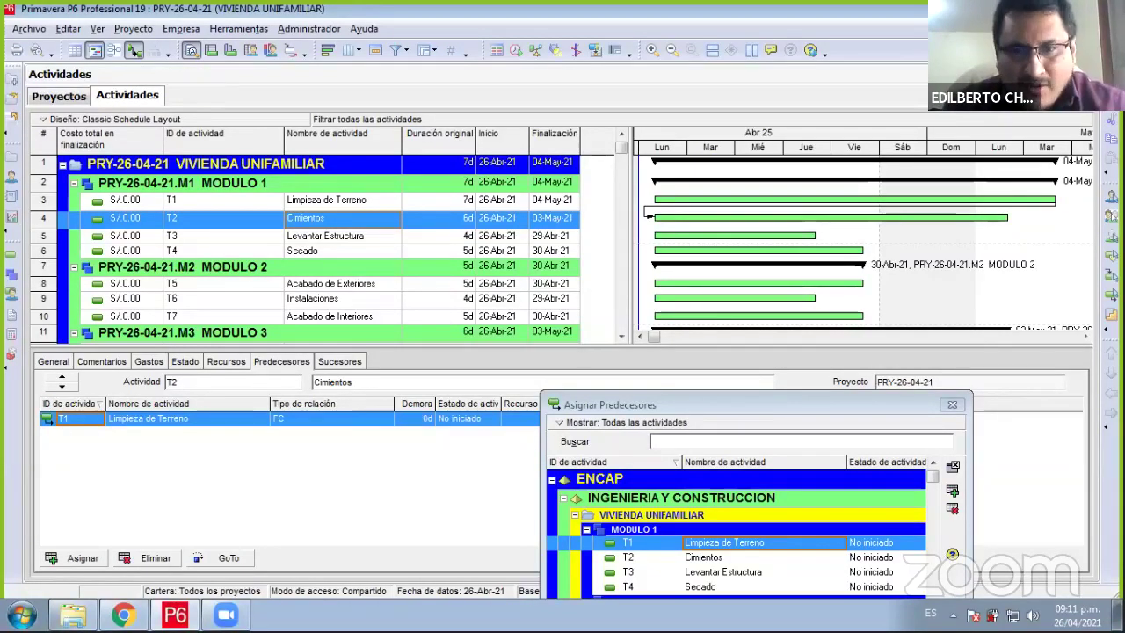
left_click(134, 53)
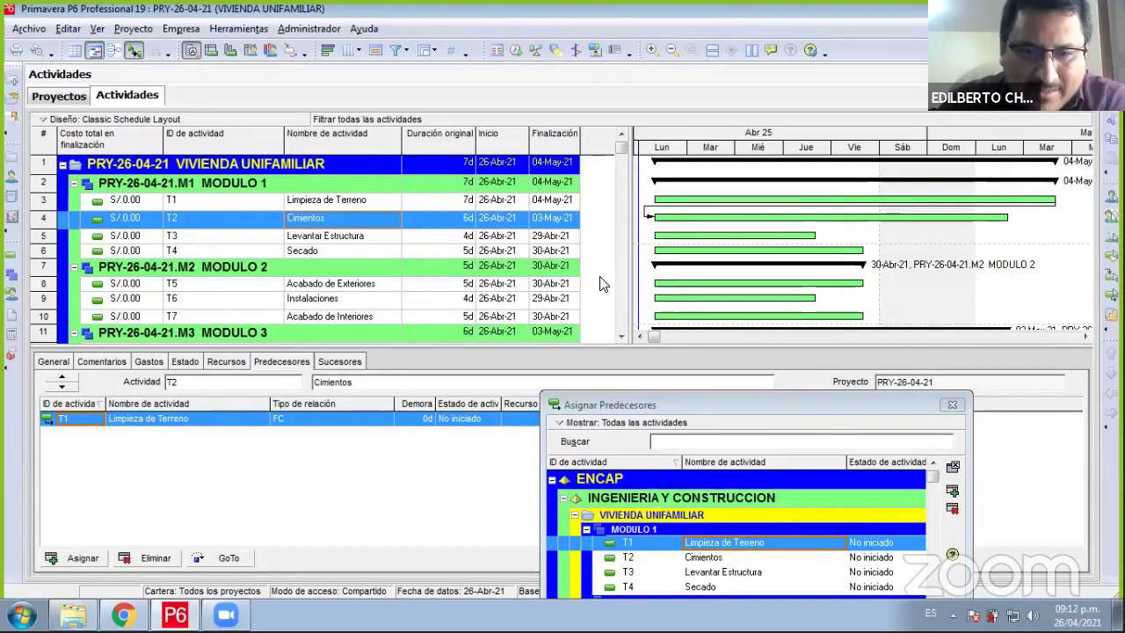
- Assign Cimientos (T2) as the predecessor of Levantar Estructura (T3)
left_click_drag(717, 402, 649, 267)
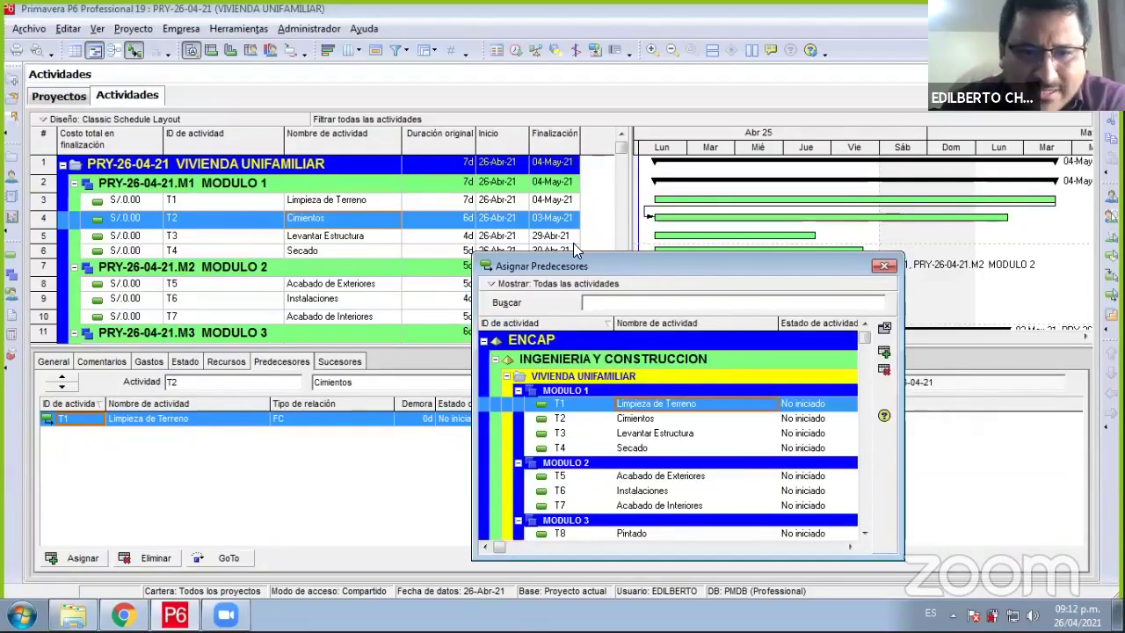
left_click(660, 405)
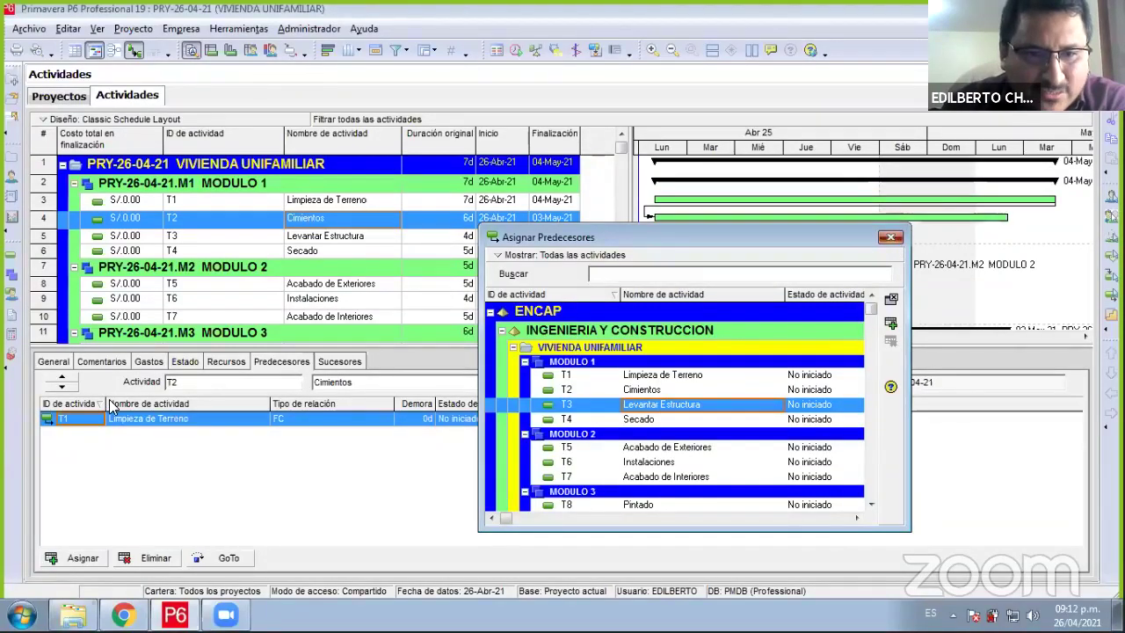
key("Escape")
key("Down")
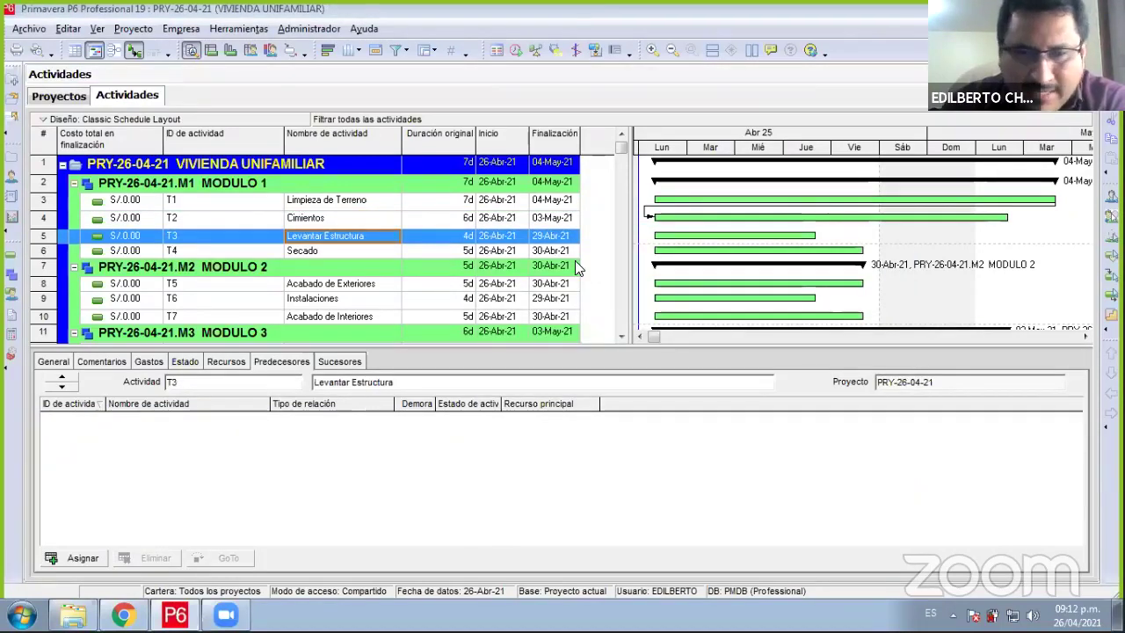
key("Insert")
double_click(641, 389)
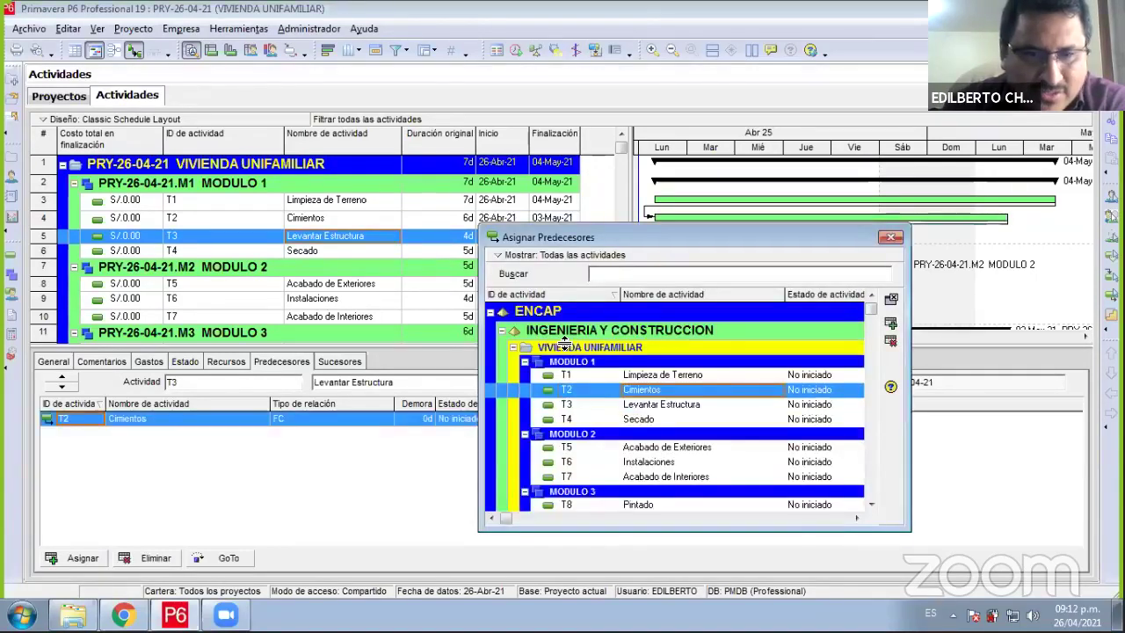
- Assign Levantar Estructura (T3) as the predecessor of Secado (T4), and Secado as the predecessor of Acabado de Exteriores (T5)
left_click(319, 252)
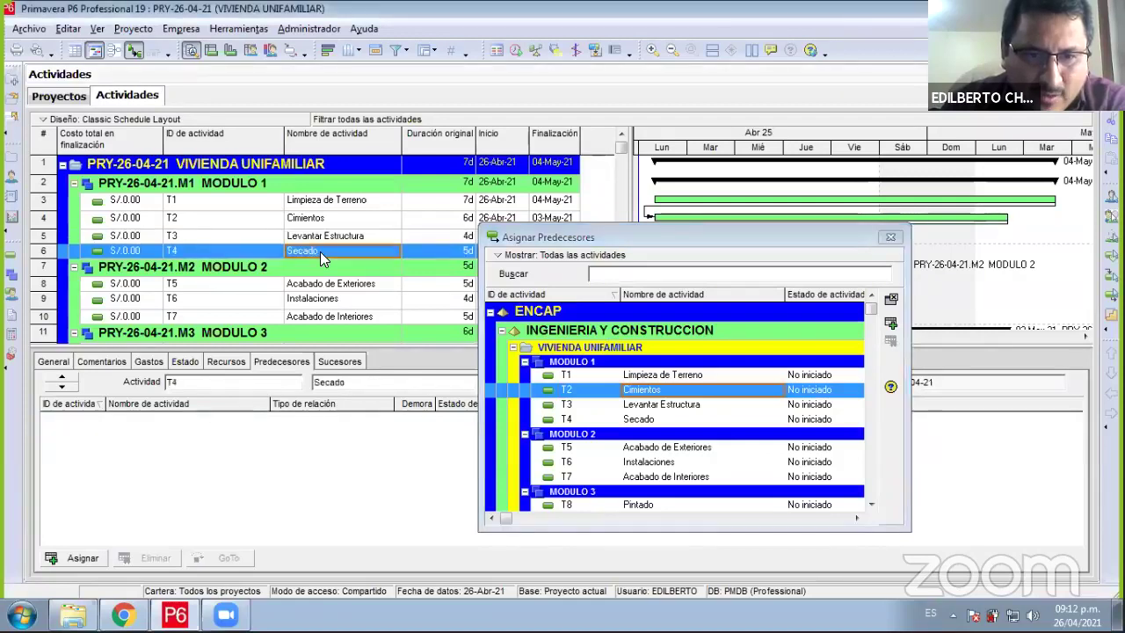
double_click(639, 410)
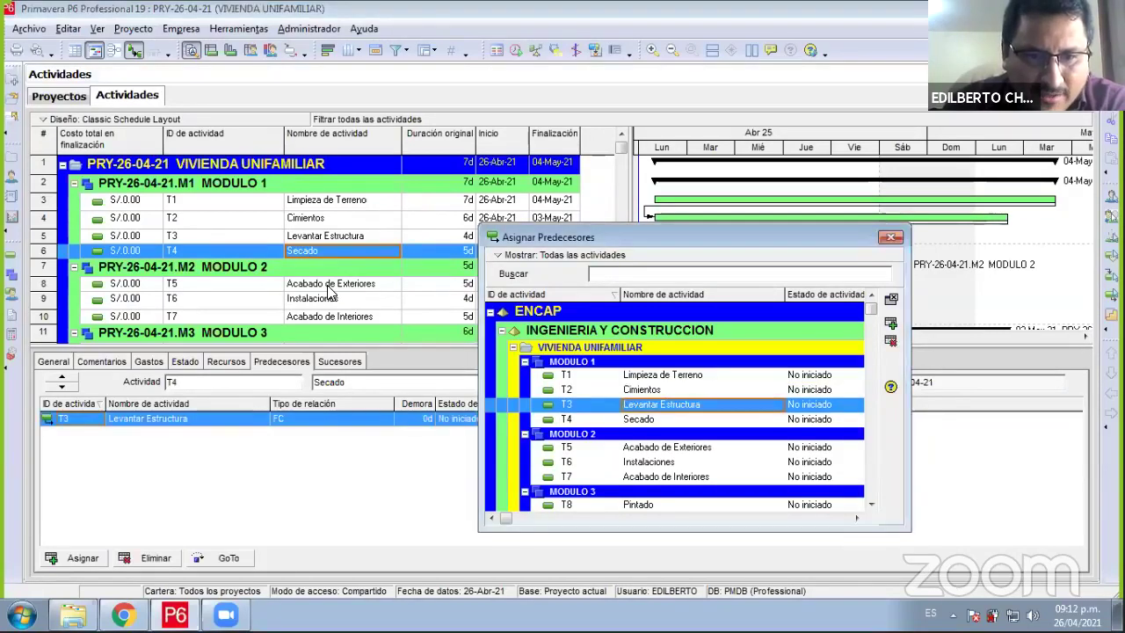
left_click(330, 285)
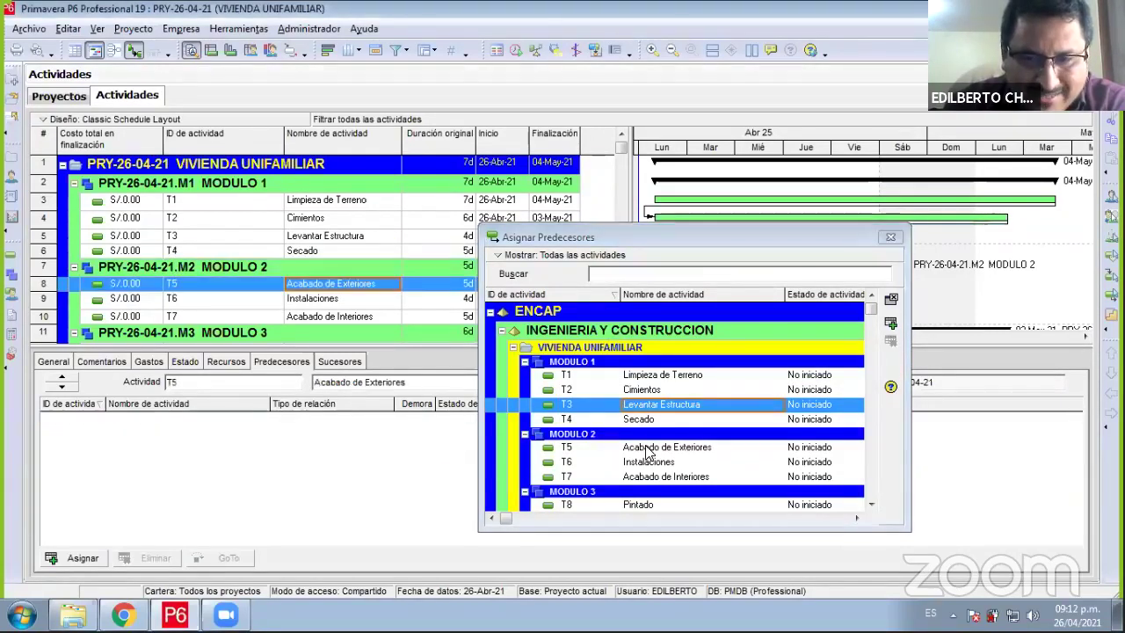
double_click(649, 420)
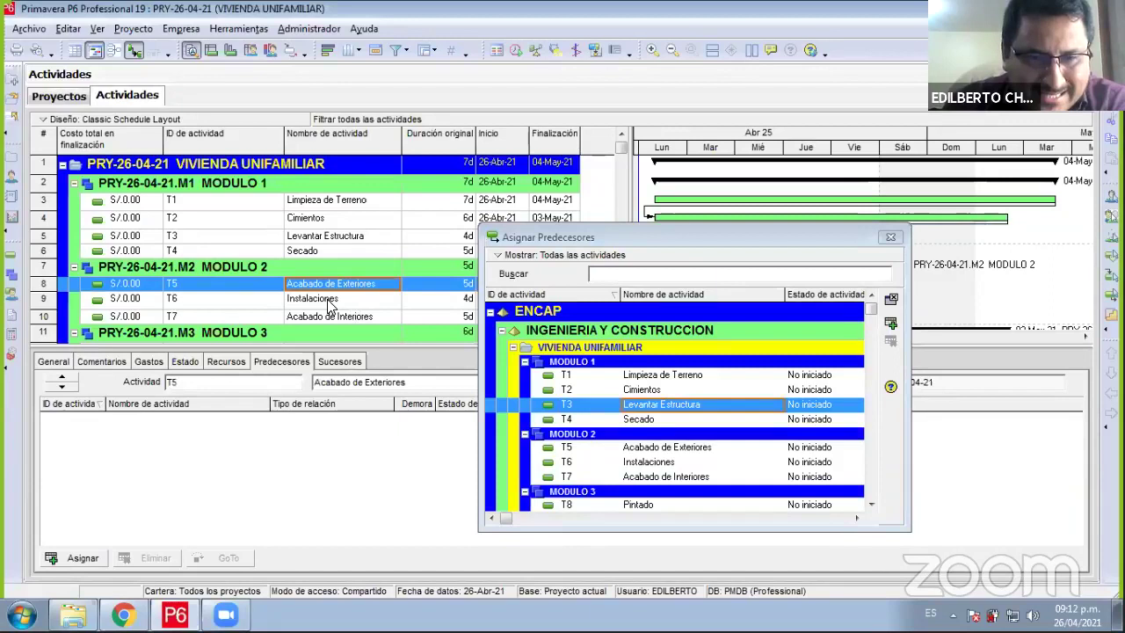
- Assign Acabado de Exteriores (T5) as the predecessor of Instalaciones (T6), and Instalaciones as the predecessor of Acabado de Interiores (T7)
left_click(328, 300)
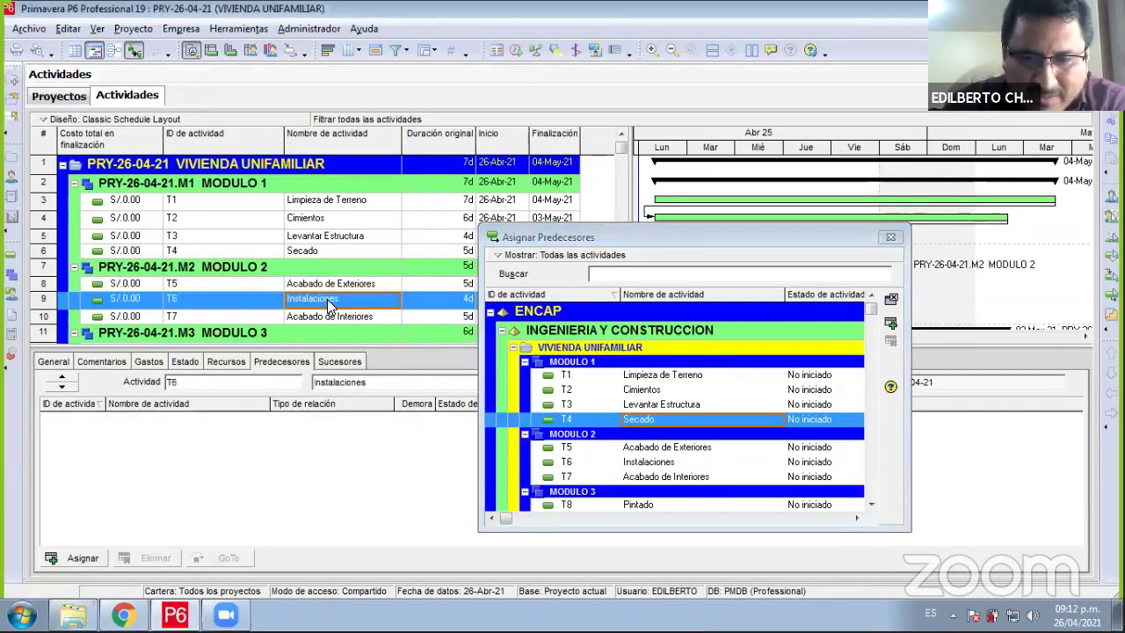
double_click(654, 449)
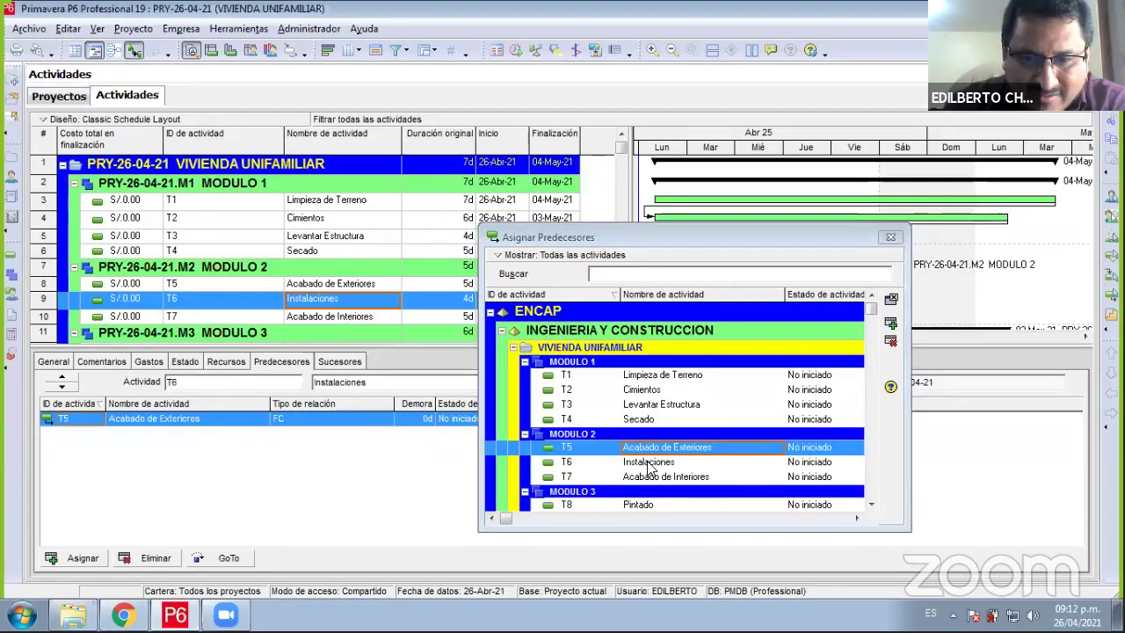
key("Down")
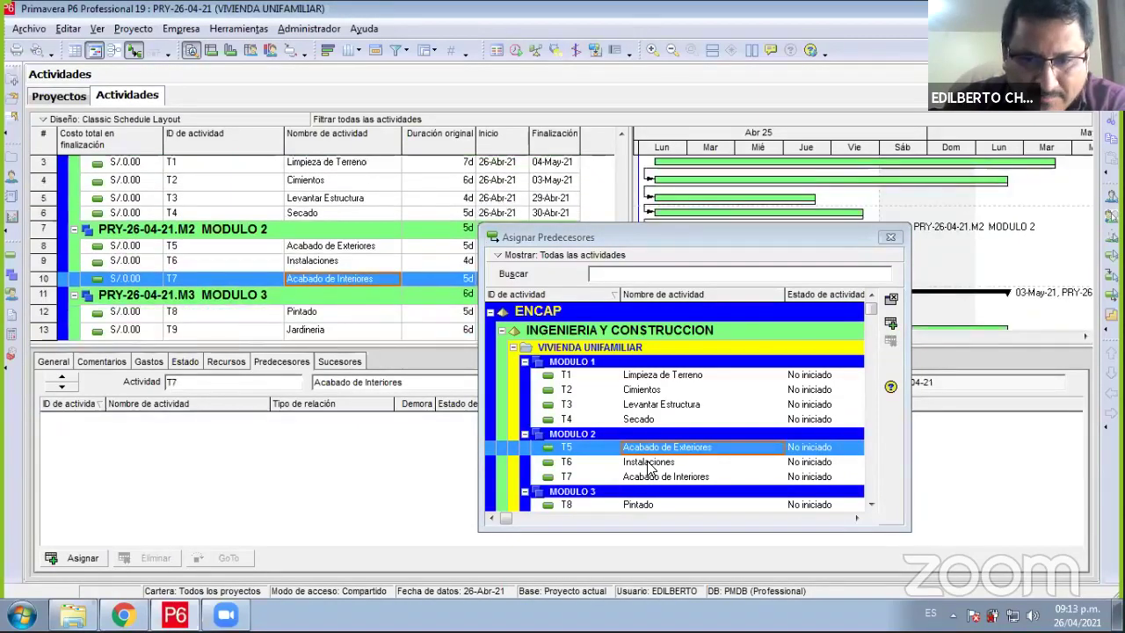
double_click(649, 463)
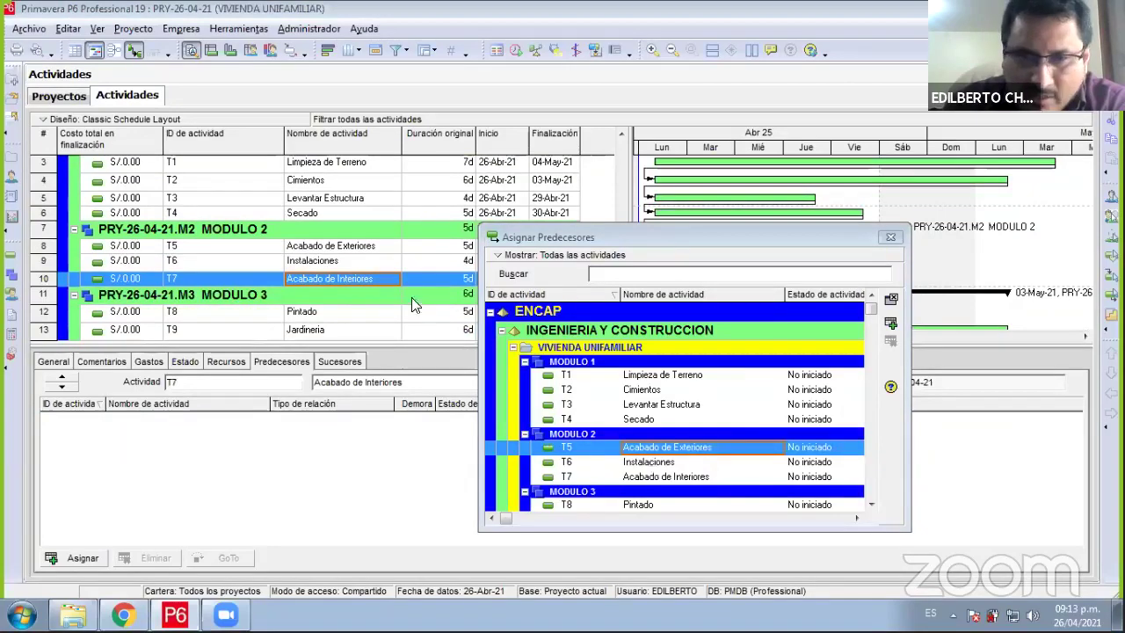
- Assign Acabado de Interiores (T7) as the predecessor of Pintado (T8)
left_click(356, 319)
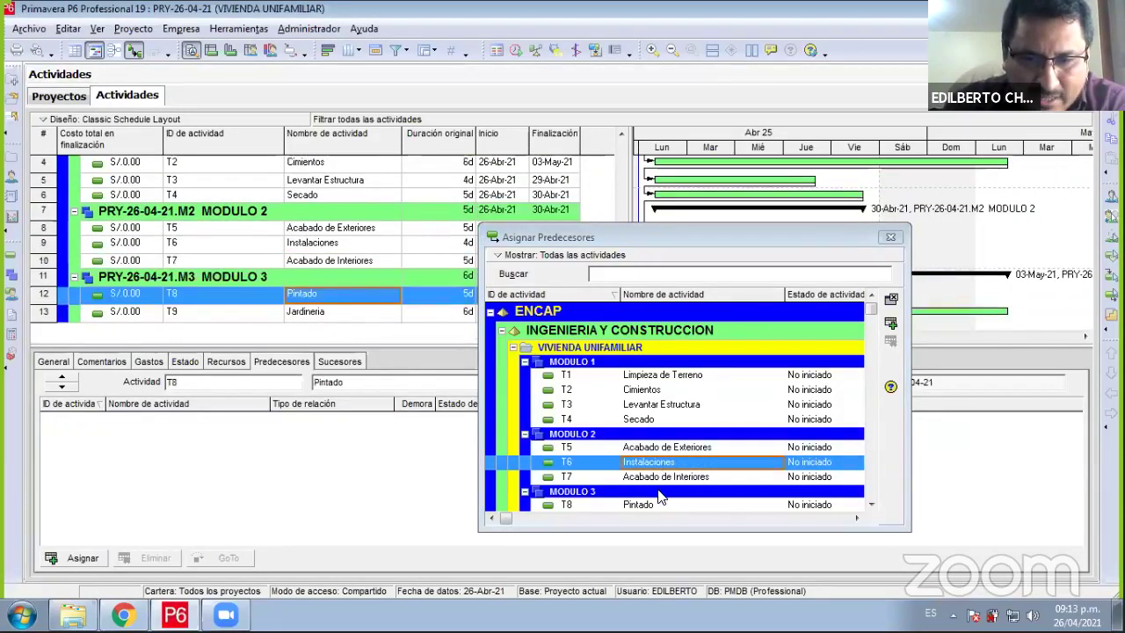
scroll(661, 498, "up", 2)
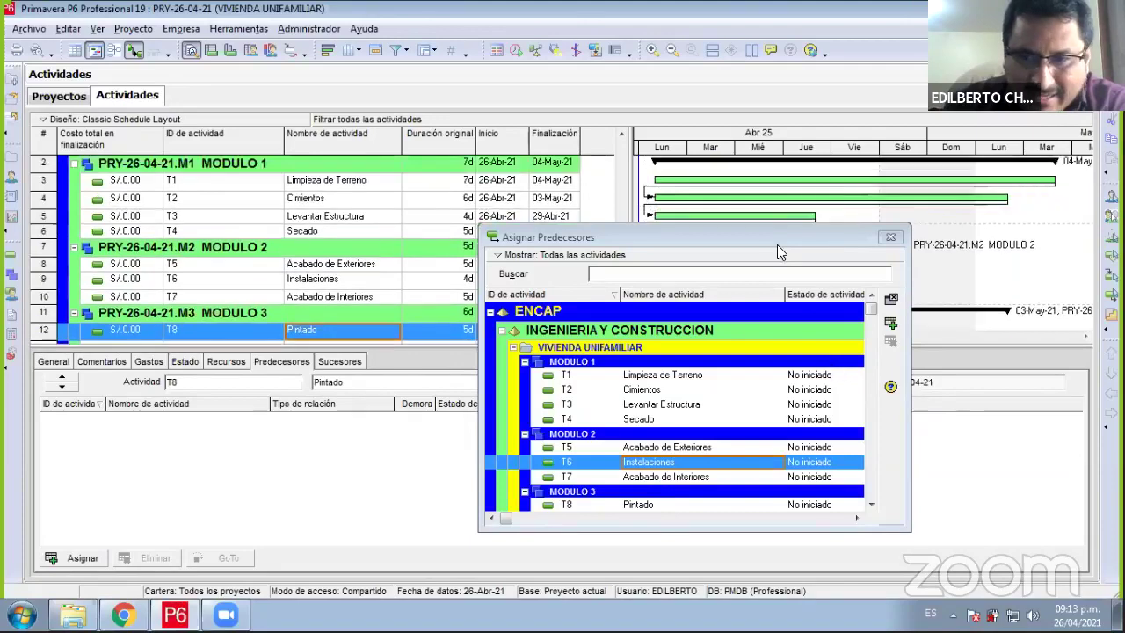
left_click_drag(779, 230, 781, 223)
scroll(519, 413, "down", 1)
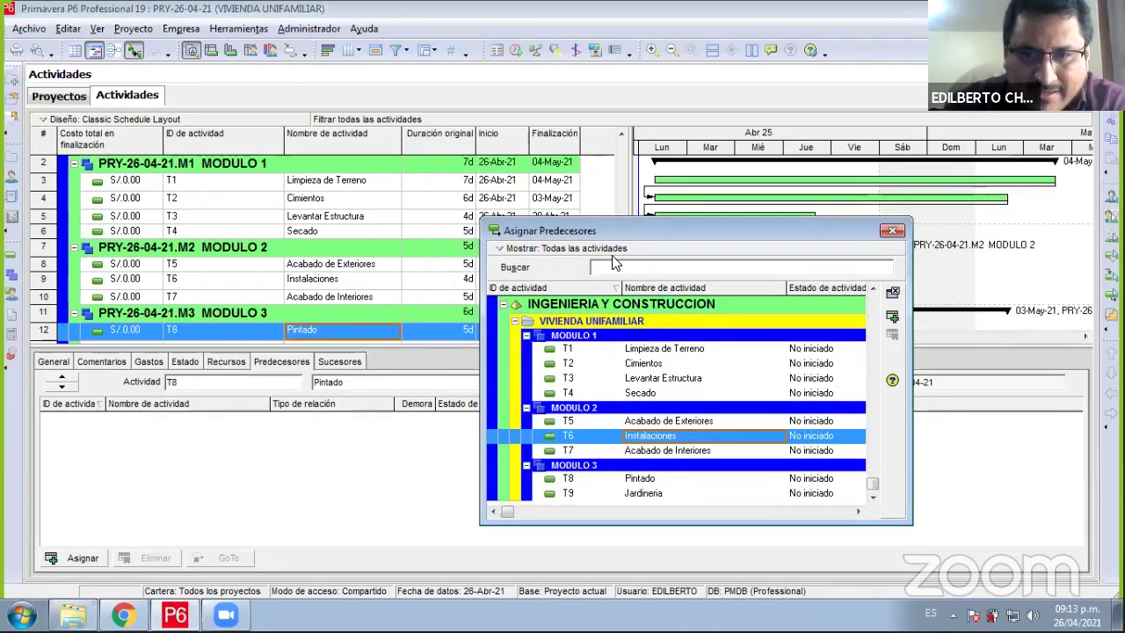
left_click_drag(757, 225, 956, 220)
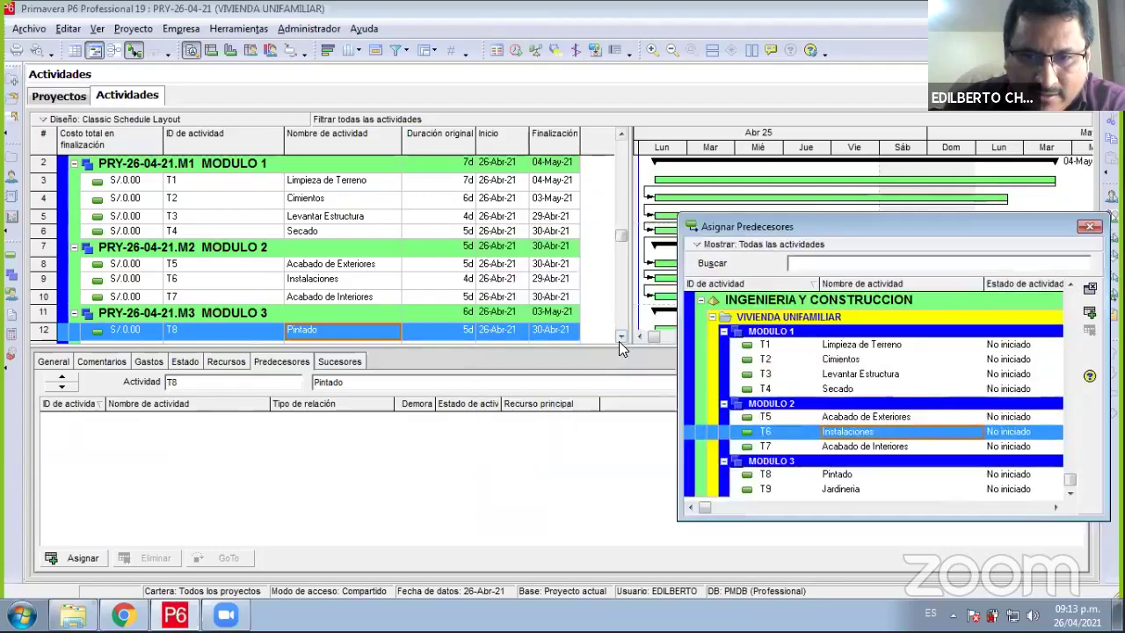
left_click(620, 336)
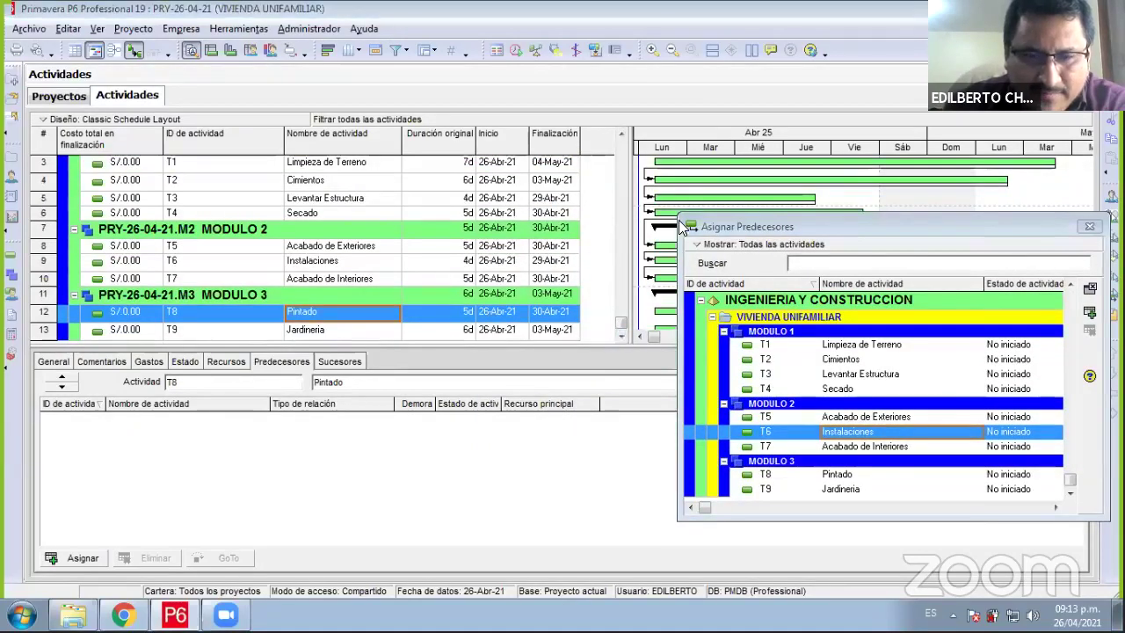
left_click_drag(681, 226, 554, 218)
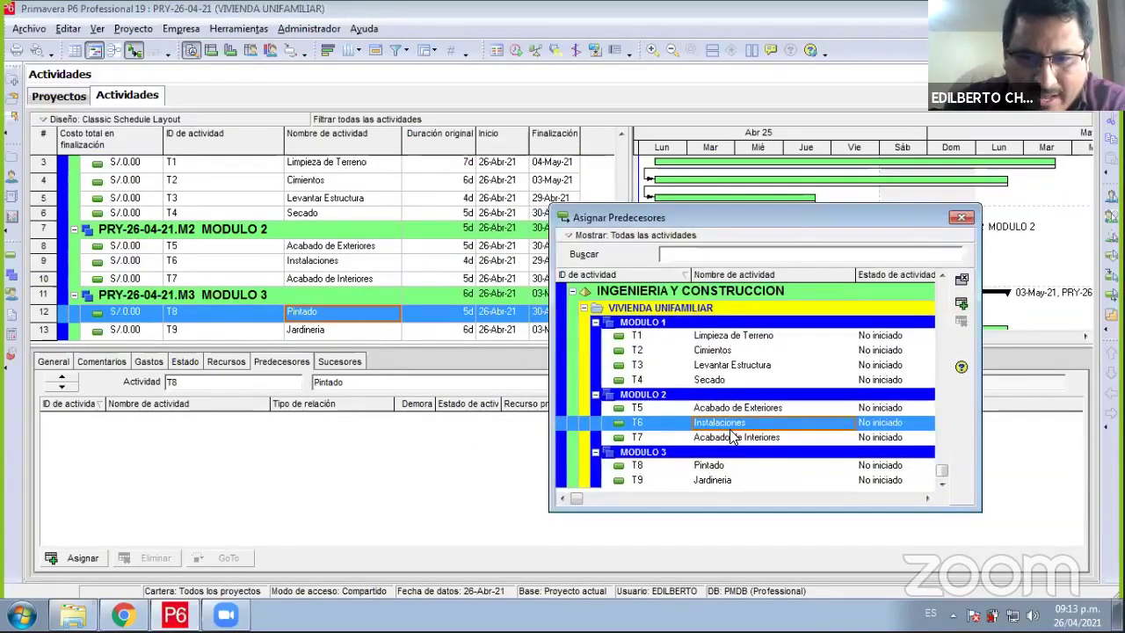
double_click(729, 438)
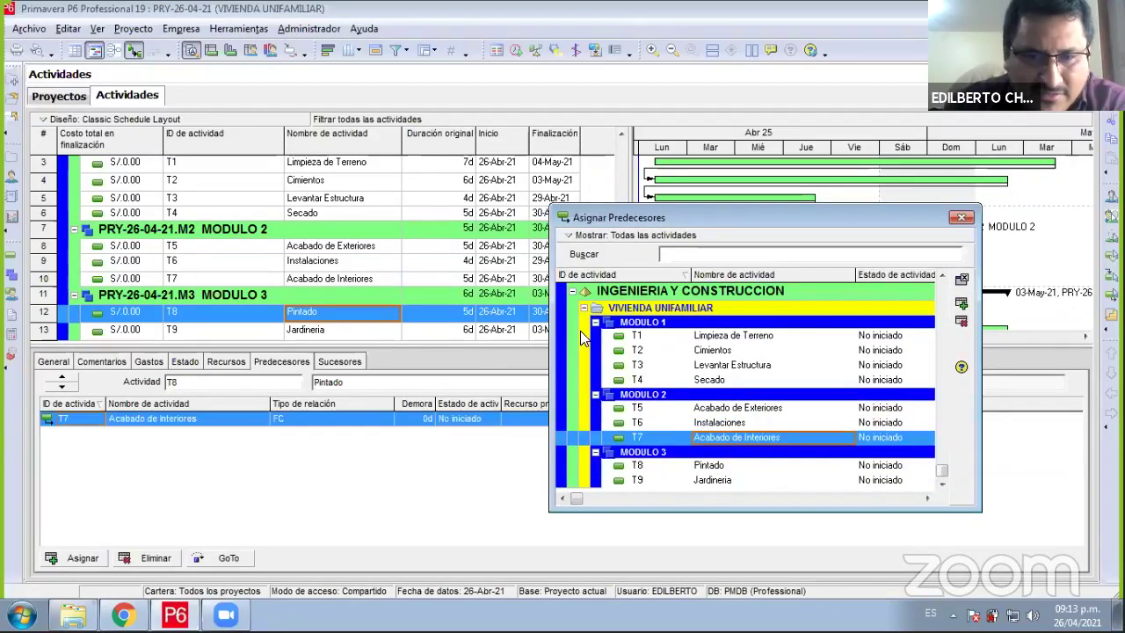
- Assign Pintado (T8) as the predecessor of Jardineria (T9) and close the predecessor assignment dialog
left_click_drag(605, 216, 643, 220)
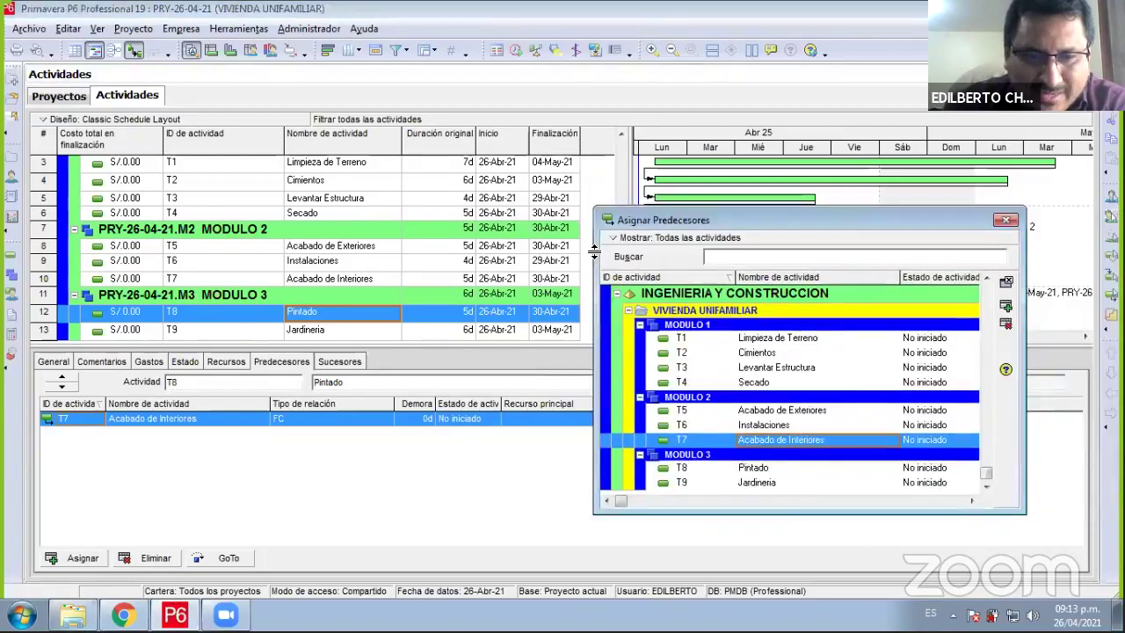
key("Down")
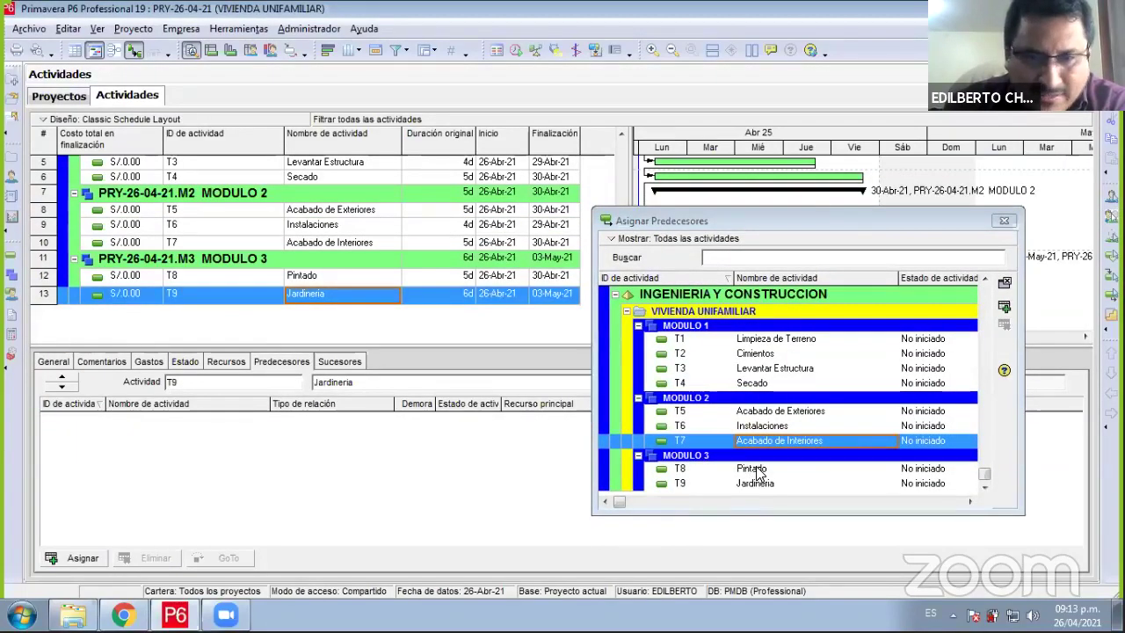
double_click(766, 468)
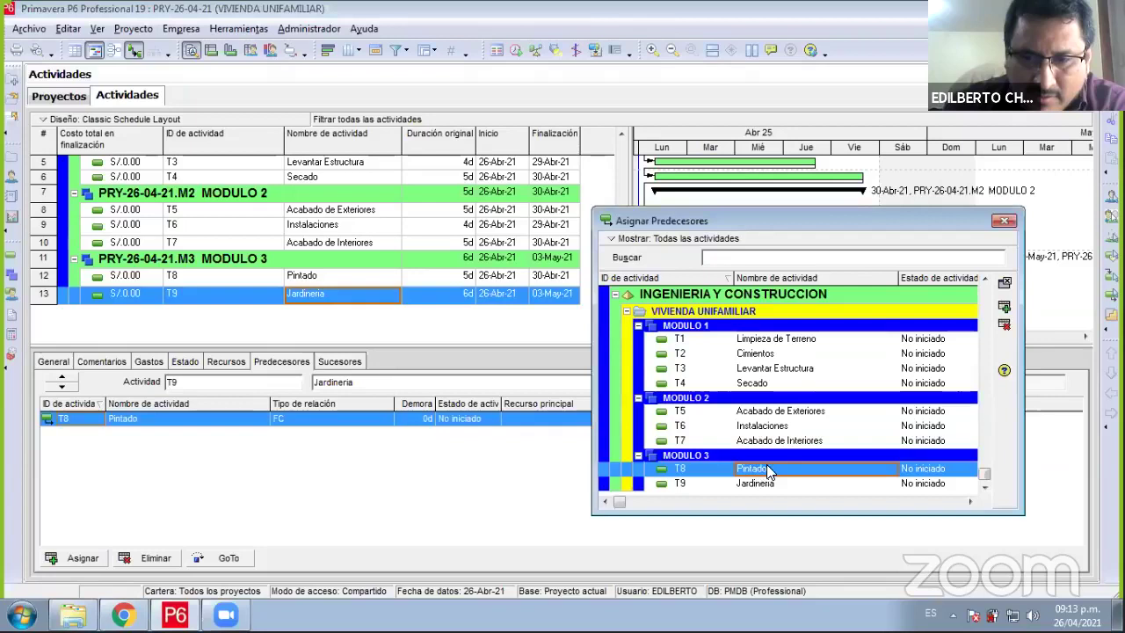
left_click(1004, 221)
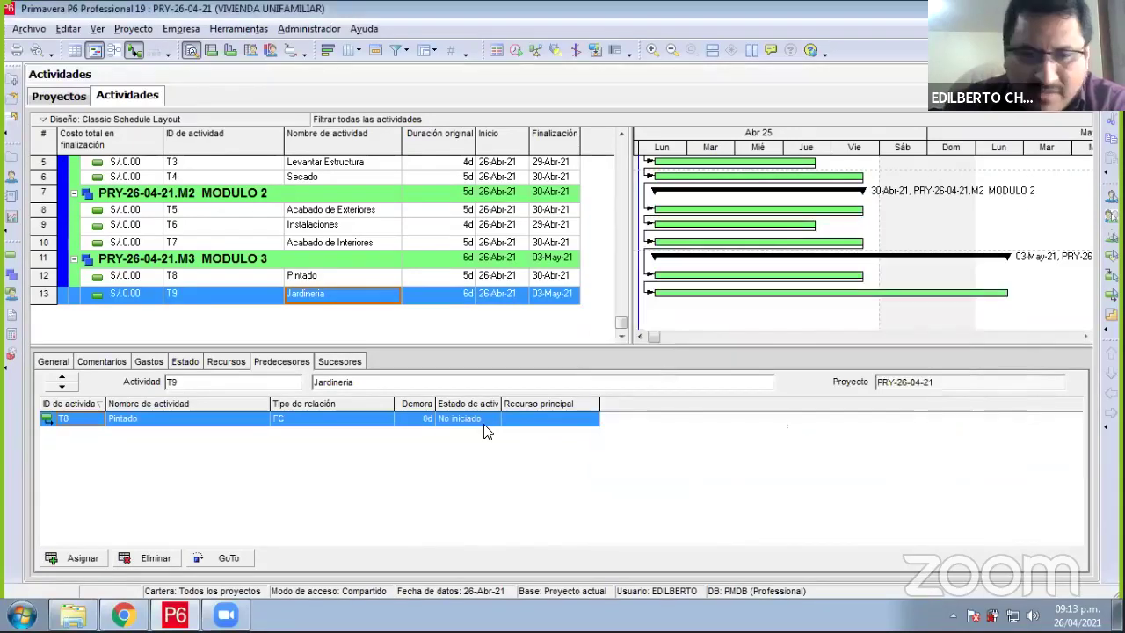
- Change Jardineria's relationship with its predecessor Pintado to De fin a fin
left_click(347, 421)
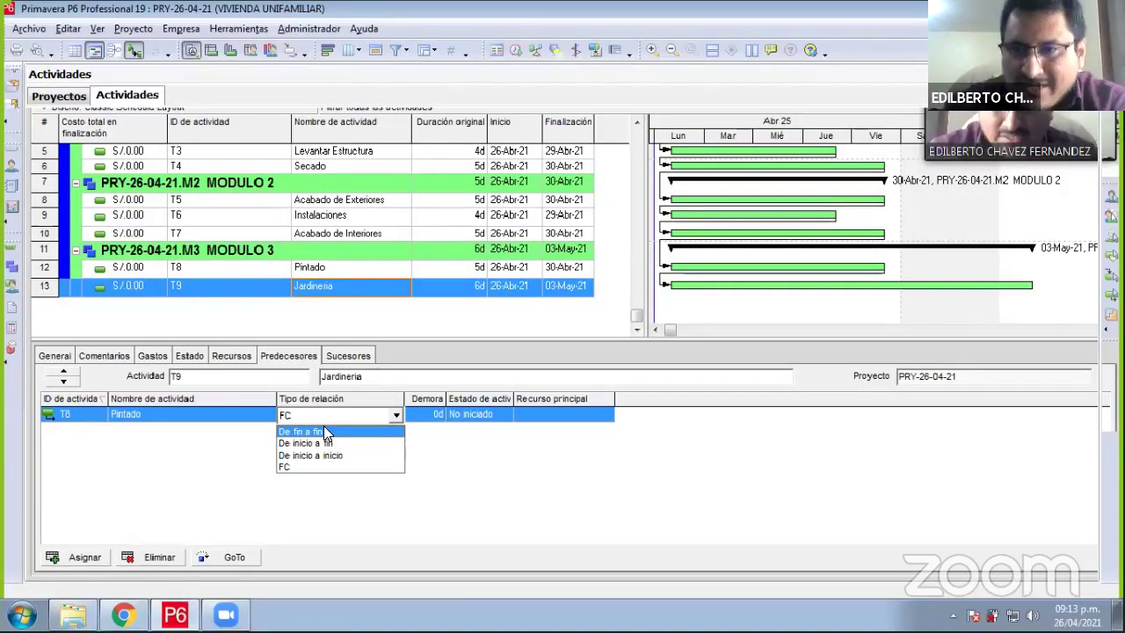
left_click(324, 428)
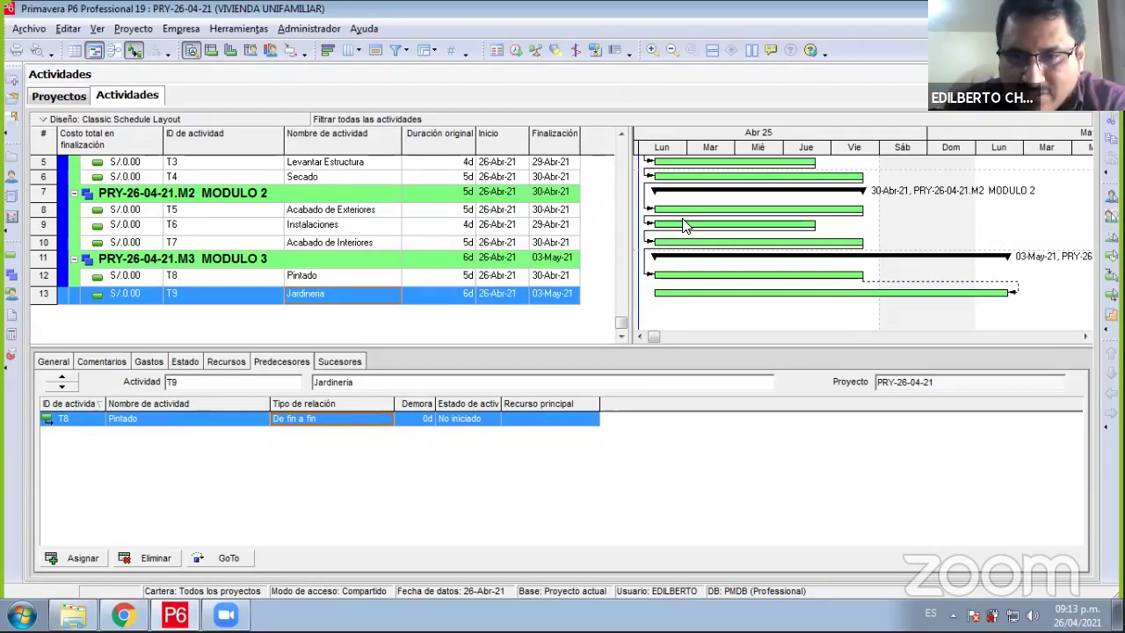
- Enlarge the Gantt chart and activity table, select all the rows and schedule the project with data date 26-Abr-21
left_click(615, 222)
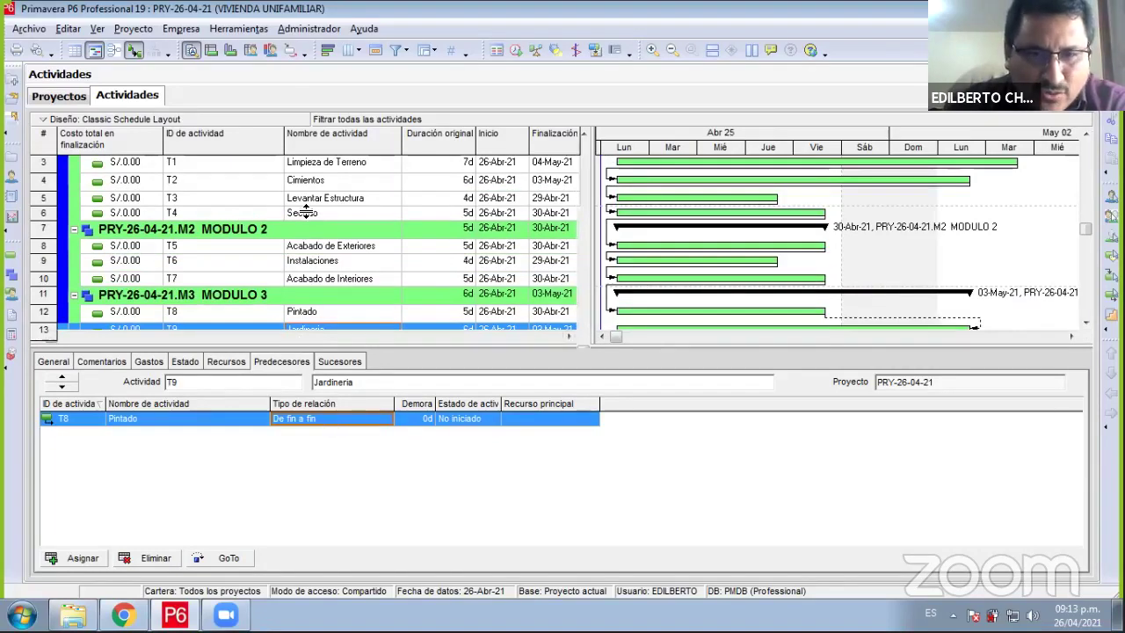
left_click_drag(311, 350, 312, 474)
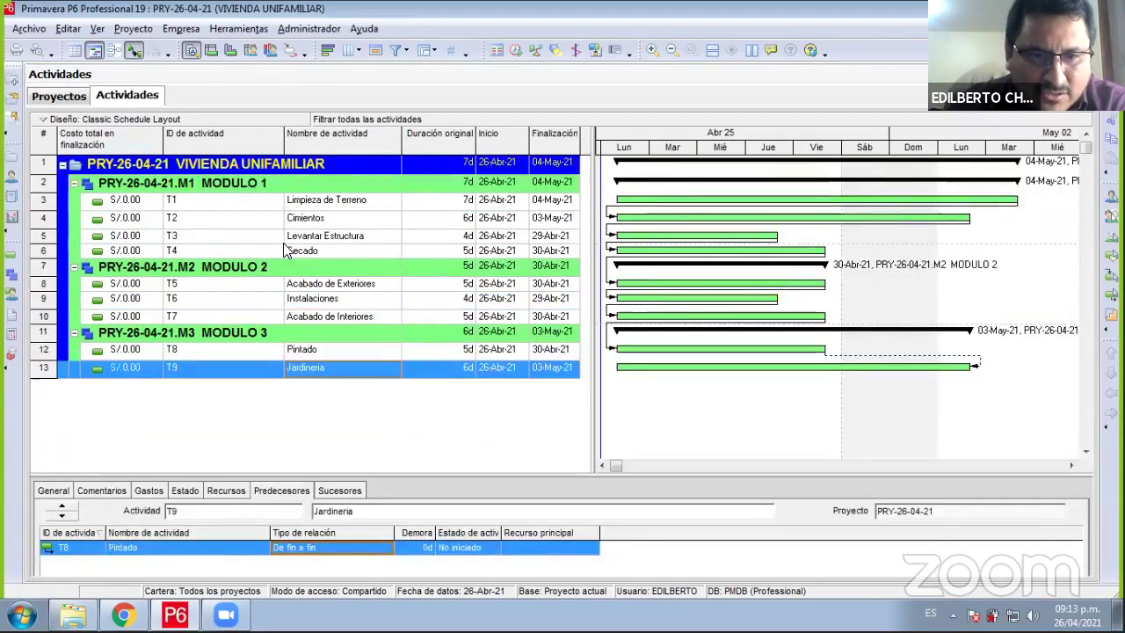
key("Page_Up")
left_click_drag(286, 250, 322, 201)
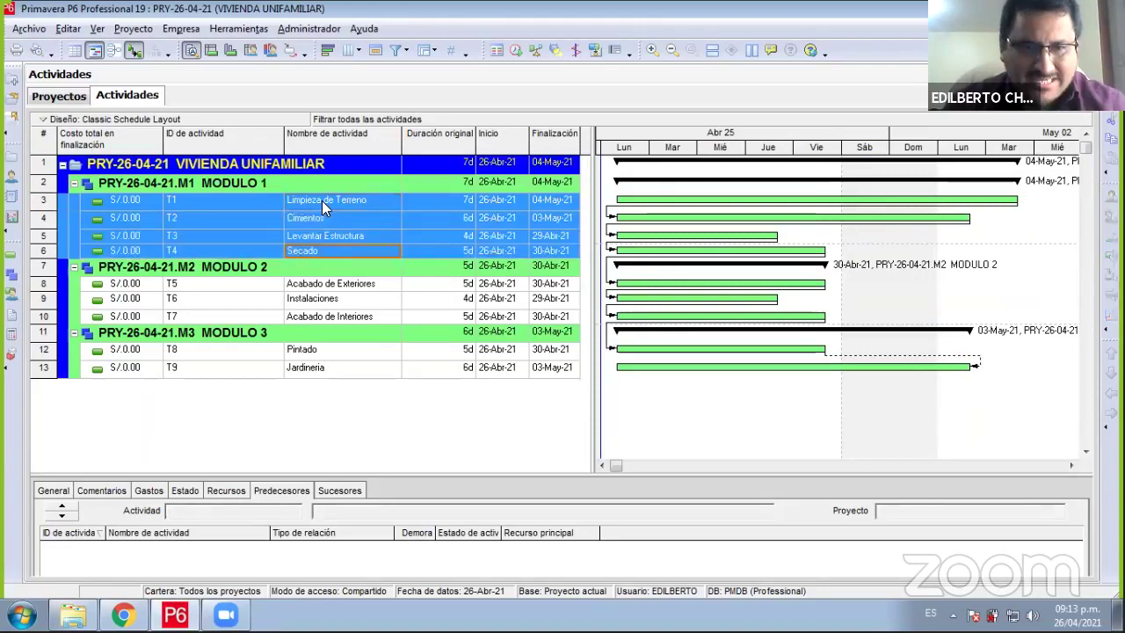
key("ctrl+a")
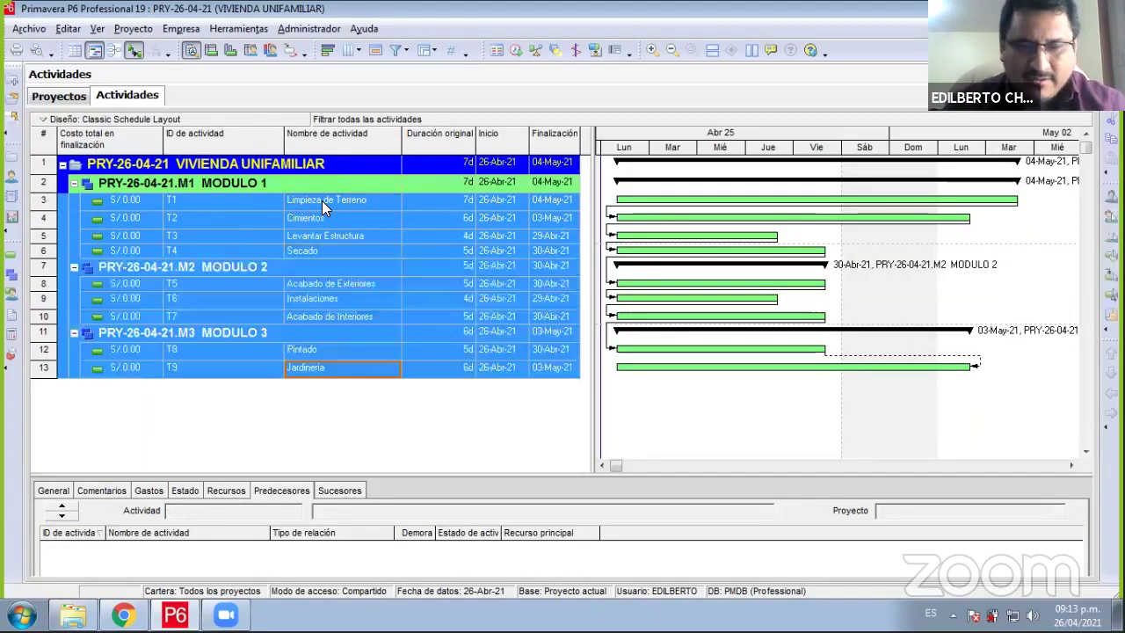
left_click(516, 52)
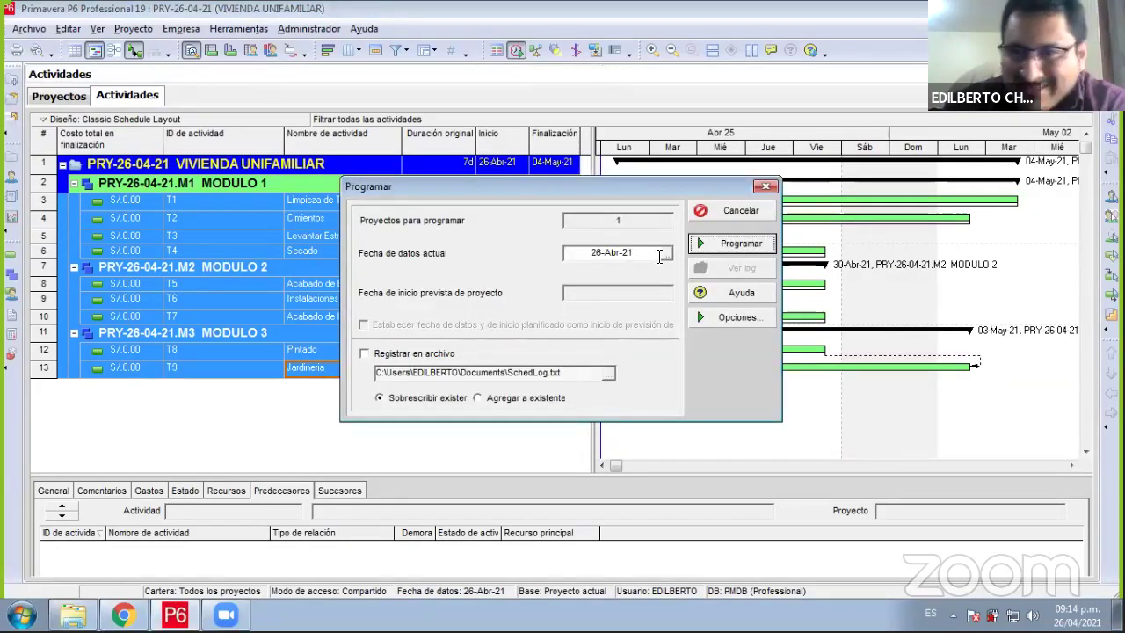
left_click(732, 246)
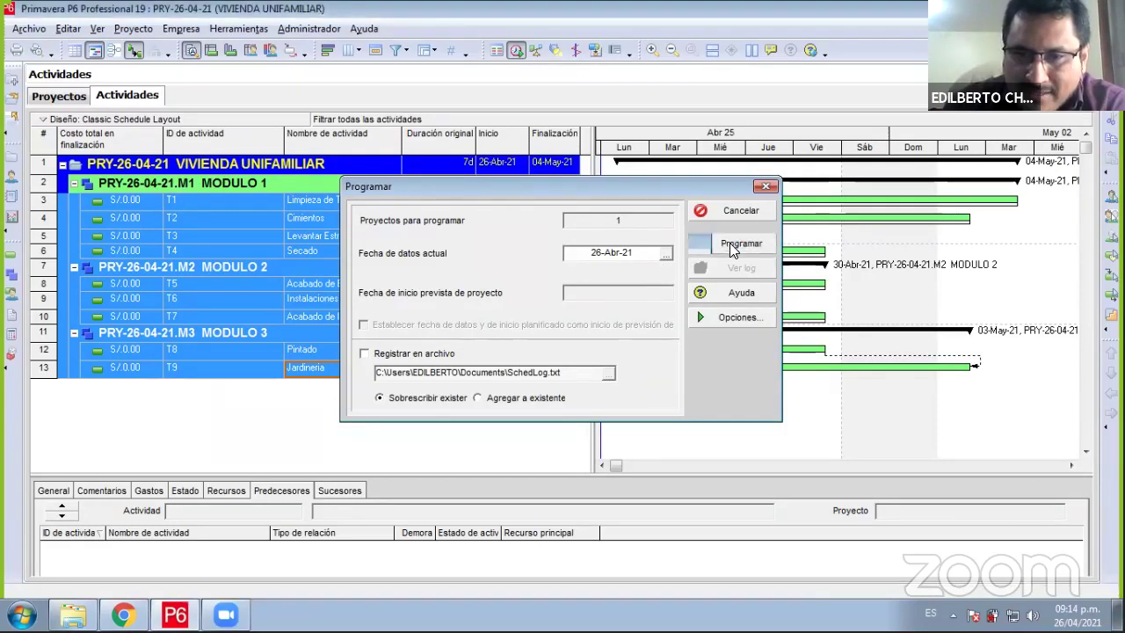
- Examine the rescheduled bars along the Gantt chart, especially the finish-to-finish link between Pintado and Jardineria
left_click(613, 466)
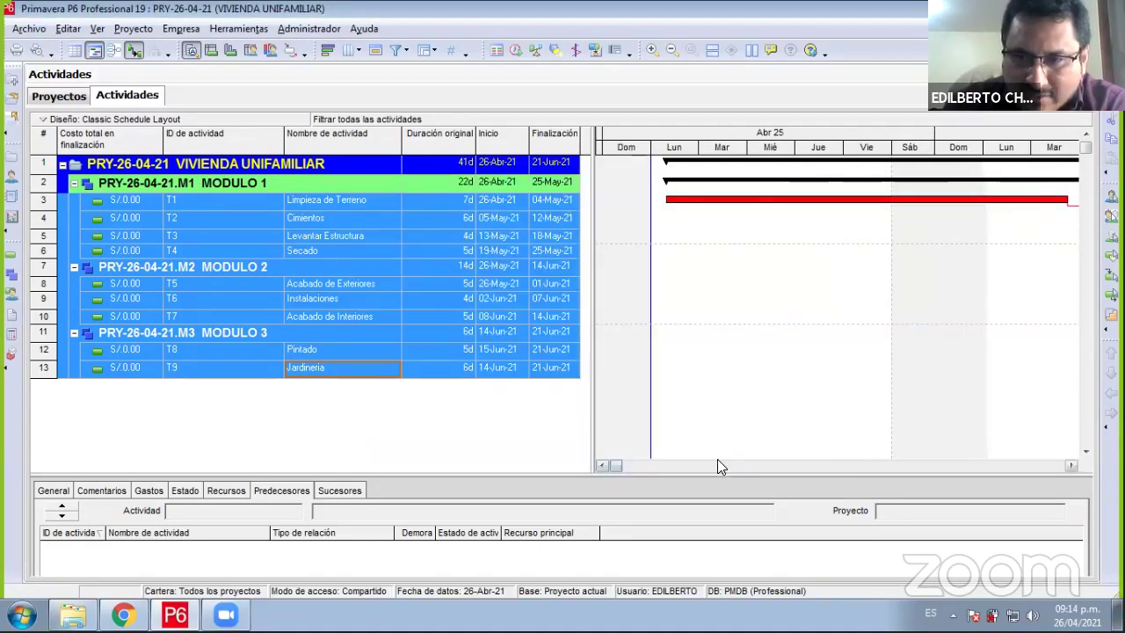
left_click(816, 464)
left_click(877, 464)
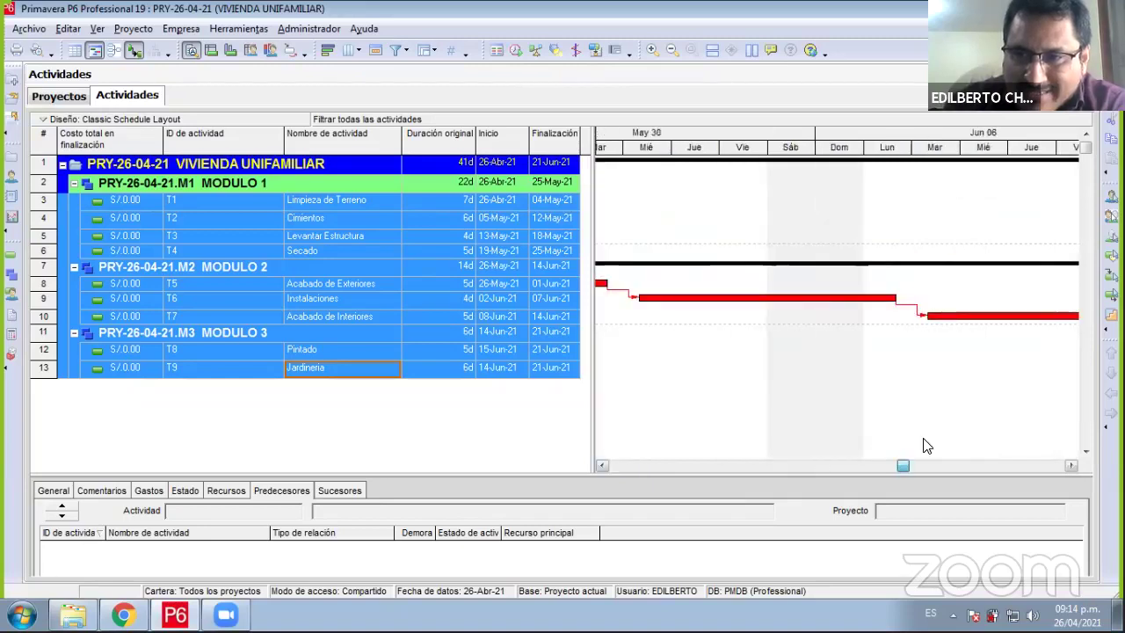
scroll(980, 439, "right", 3)
scroll(1019, 439, "right", 2)
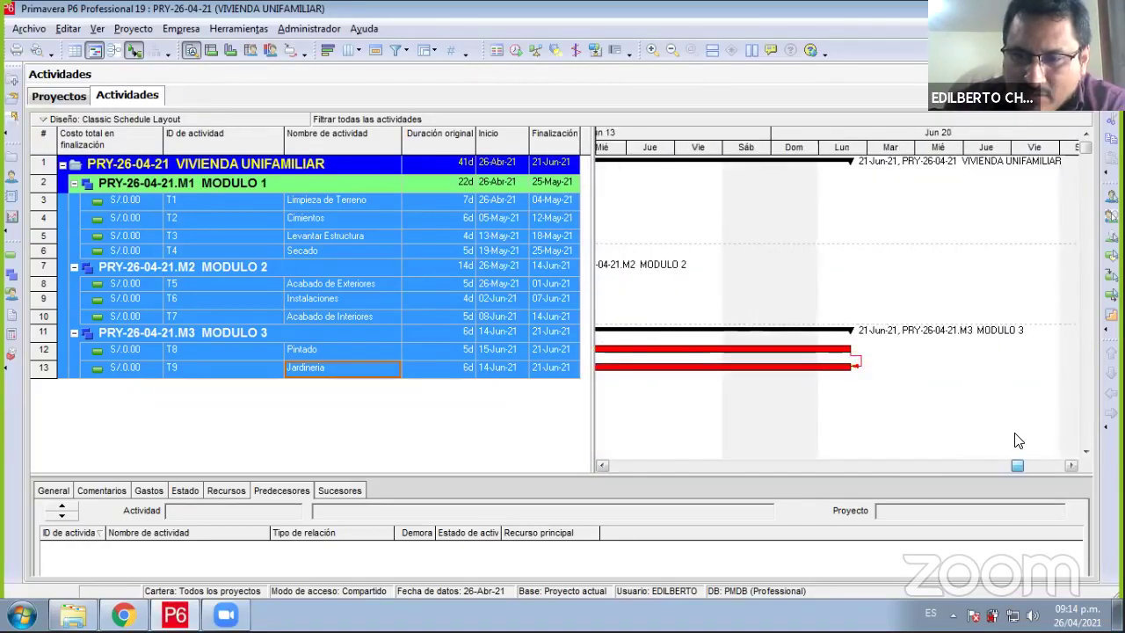
scroll(971, 447, "left", 2)
scroll(993, 446, "left", 2)
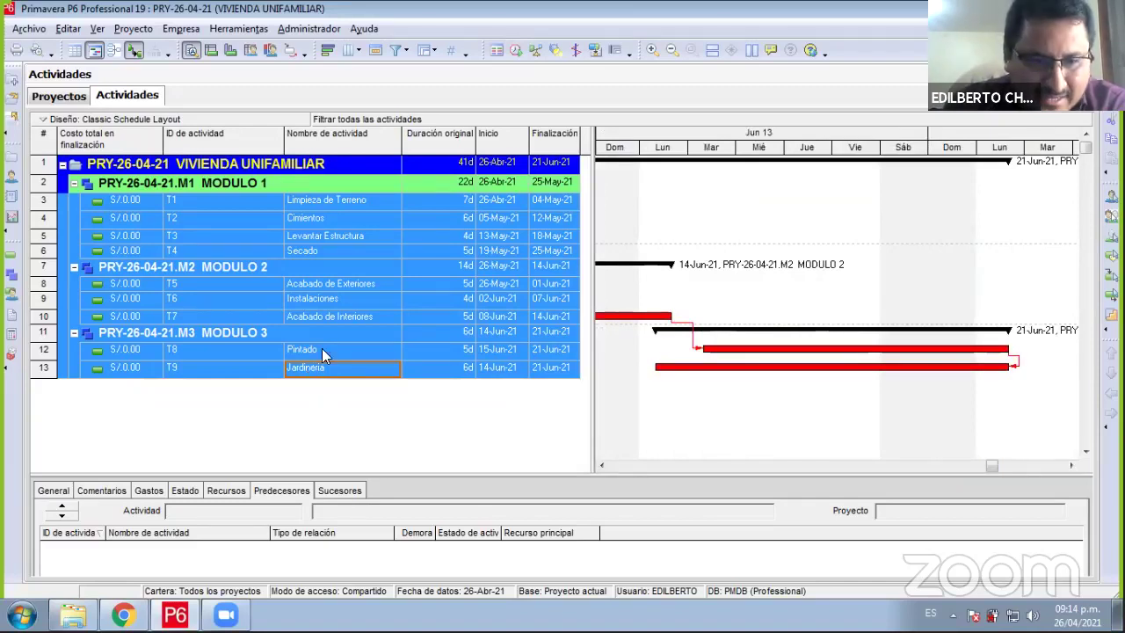
- Set Jardineria's relationship with Pintado back to FC and reschedule the project with data date 26-Abr-21
key("Down")
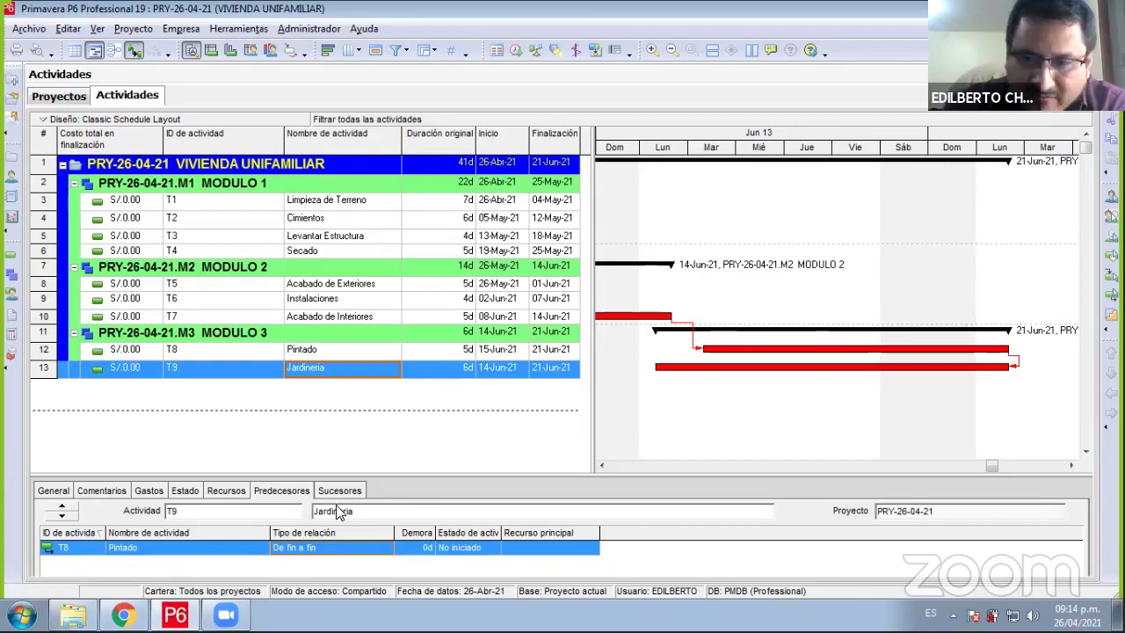
left_click(369, 548)
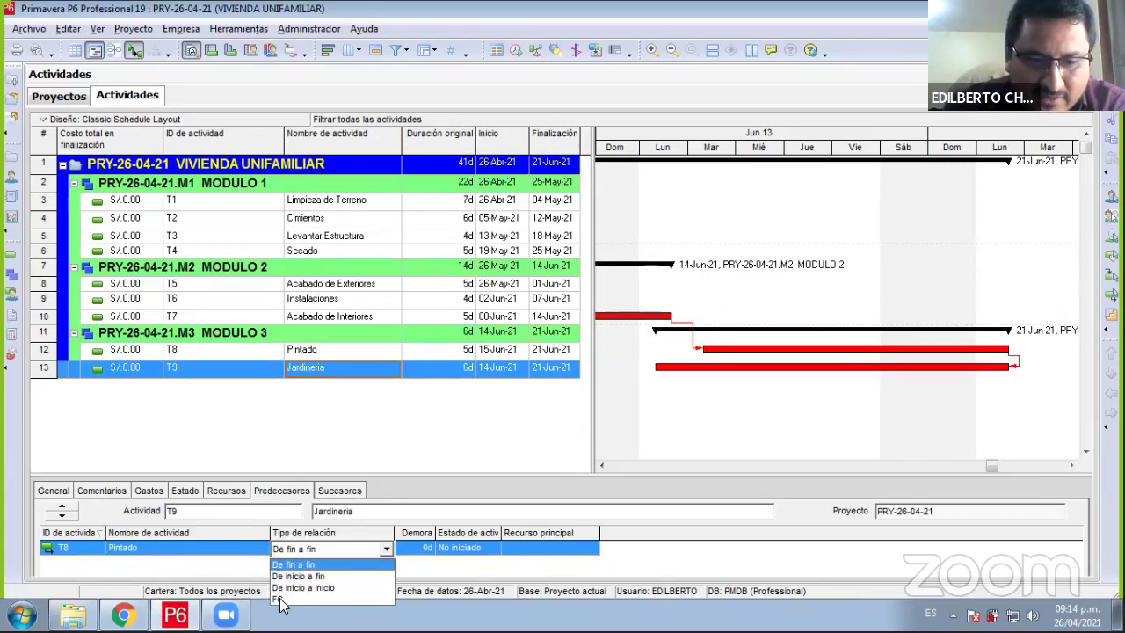
left_click(280, 599)
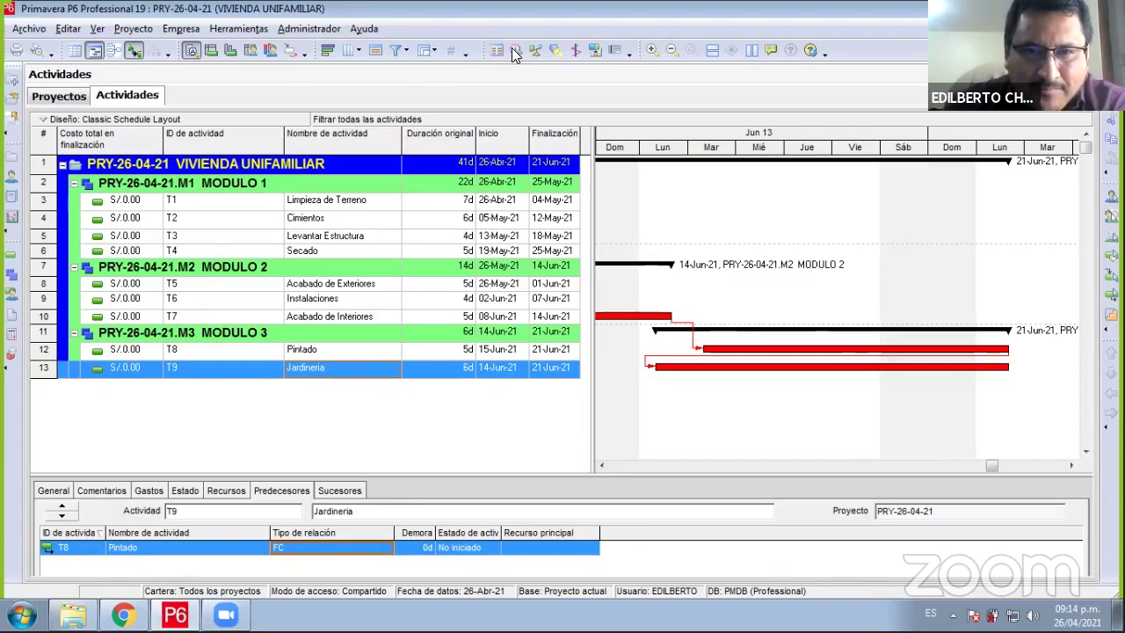
key("F9")
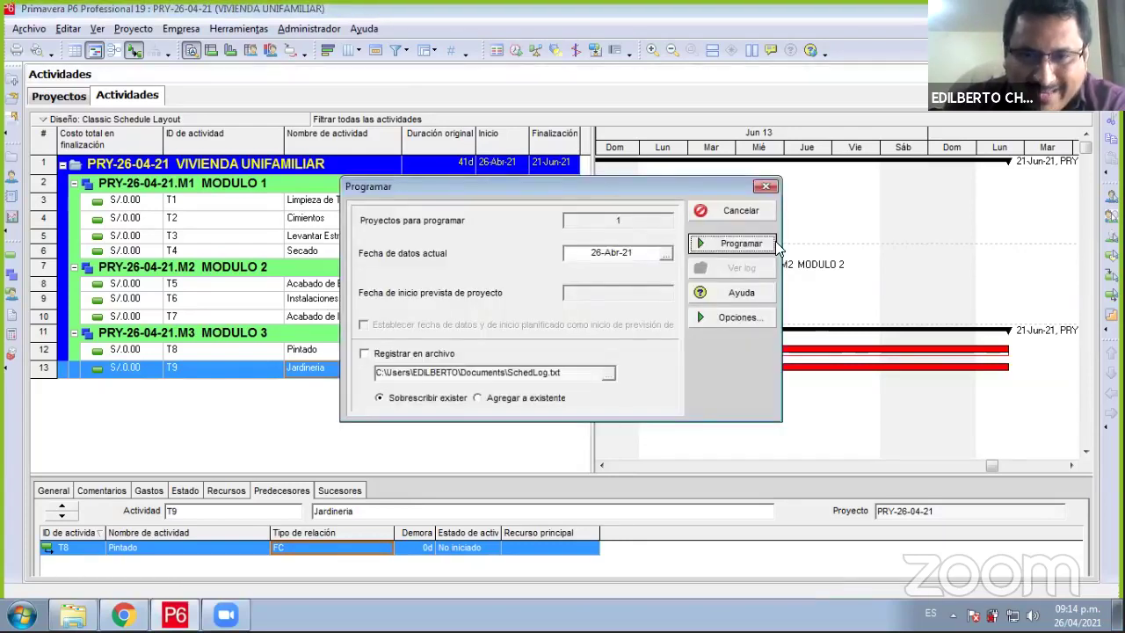
left_click(752, 246)
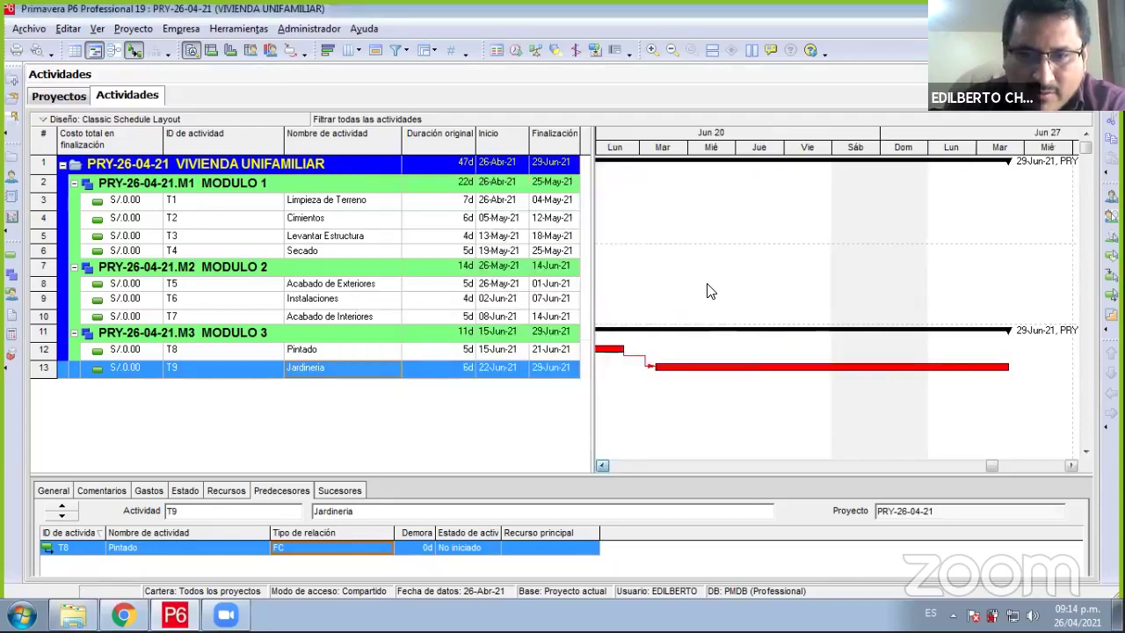
- Compress the Gantt timescale, examine the linked chain of bars across the three modules, and enlarge the activity details area
left_click_drag(760, 147, 602, 148)
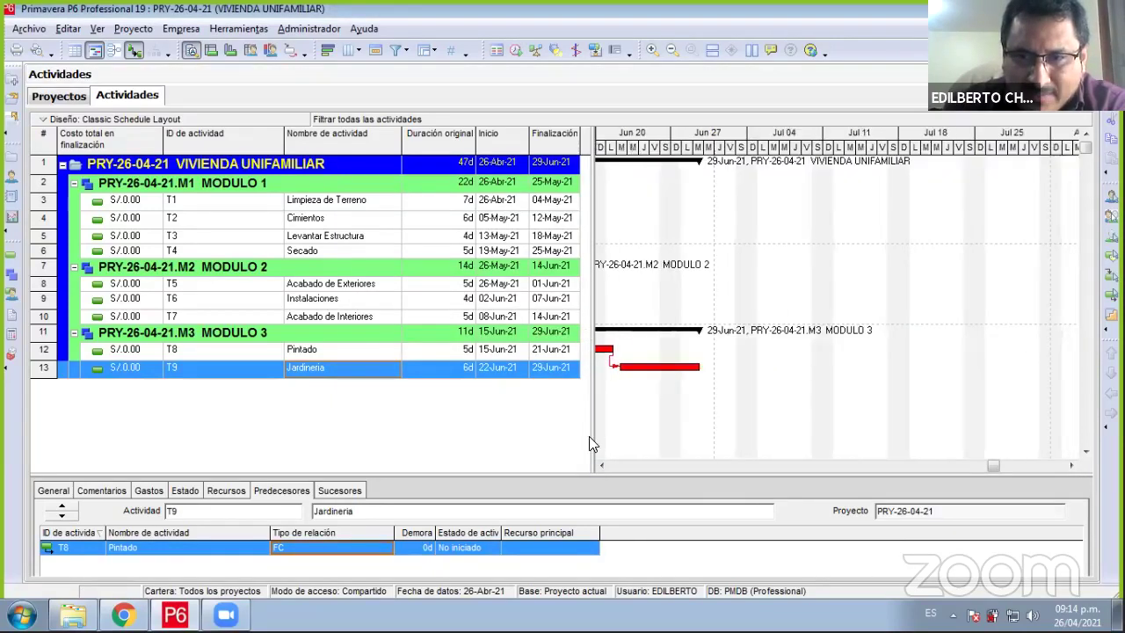
left_click(601, 466)
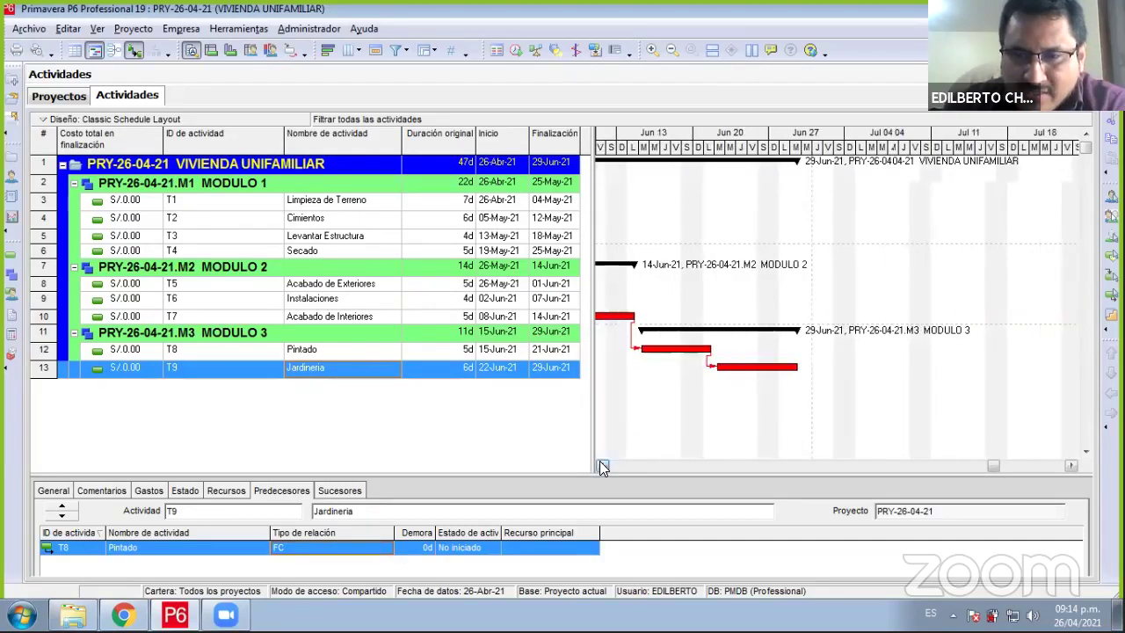
left_click(602, 466)
left_click(602, 466)
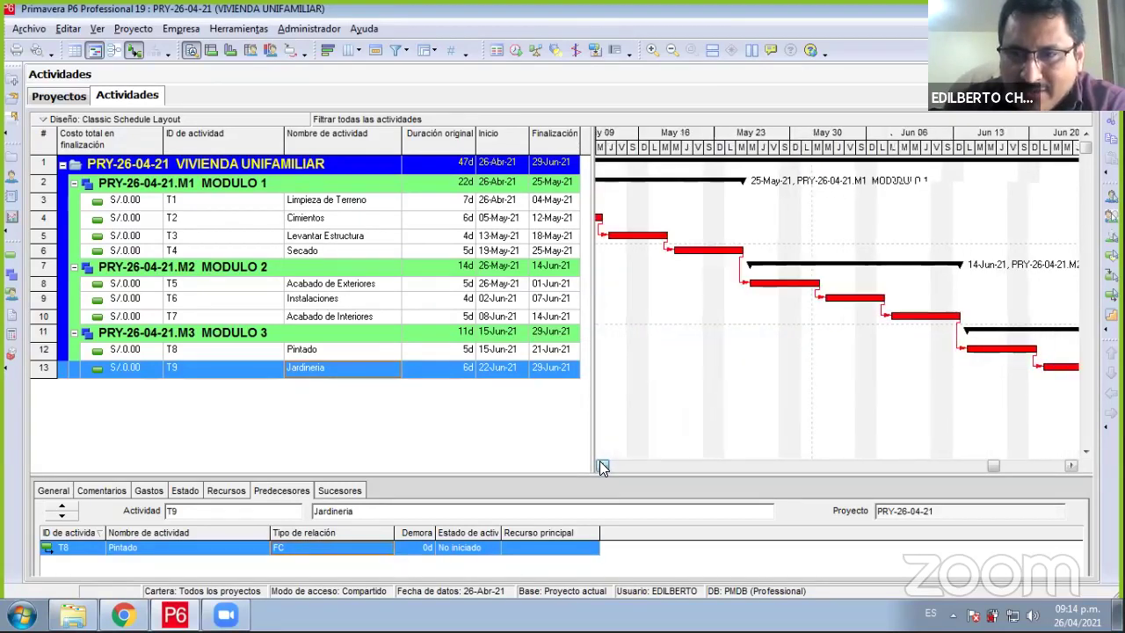
left_click(602, 467)
left_click(602, 466)
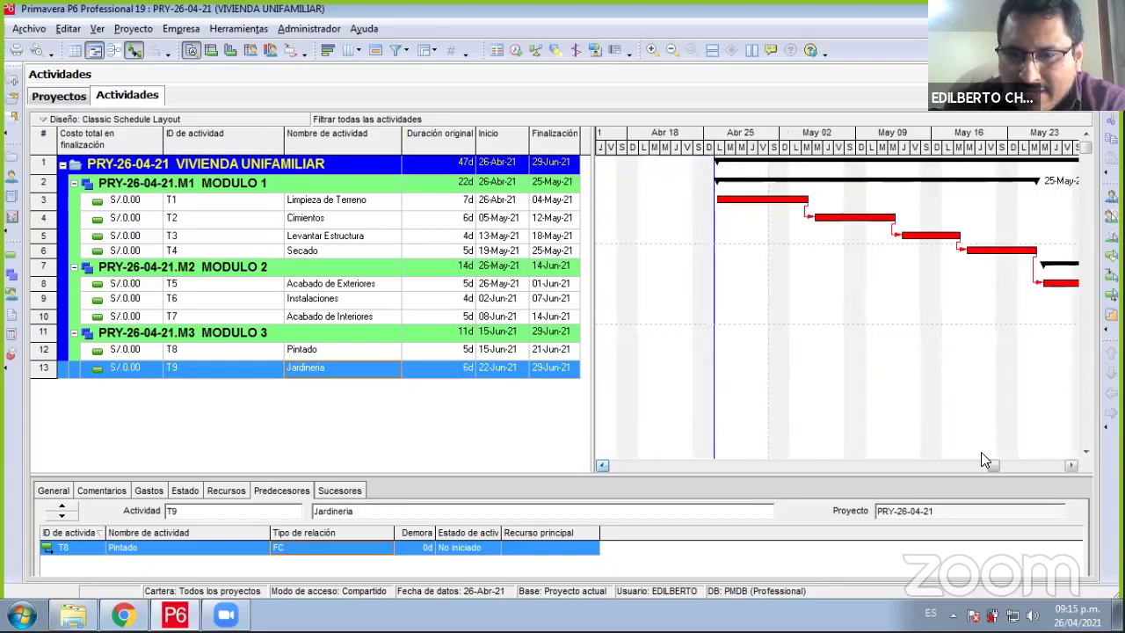
left_click(1071, 467)
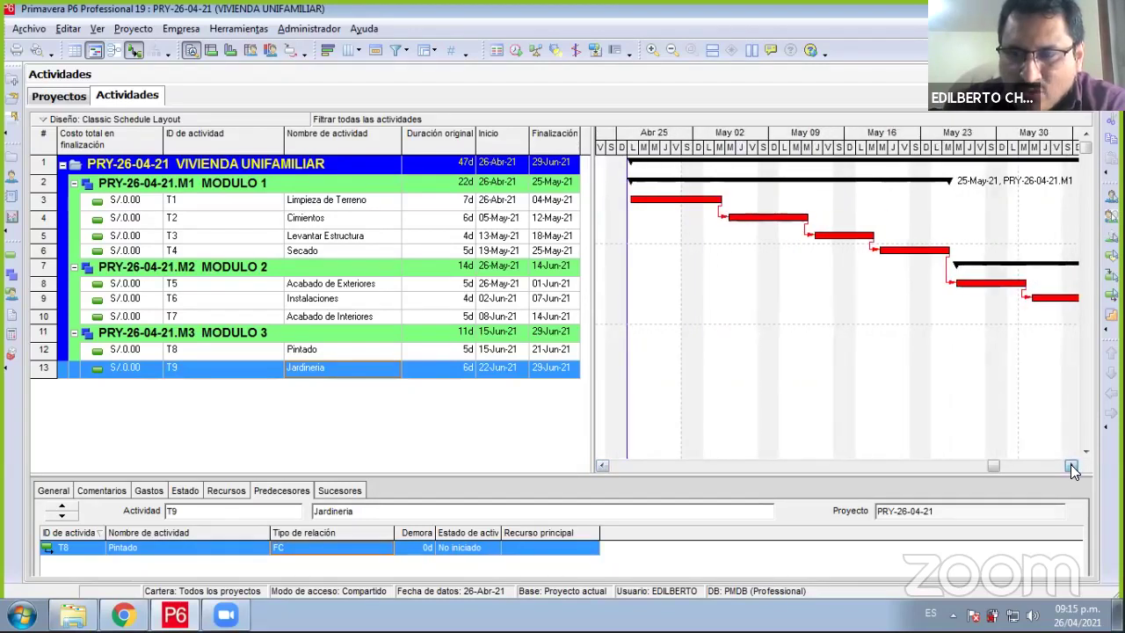
left_click(1070, 466)
left_click(1070, 466)
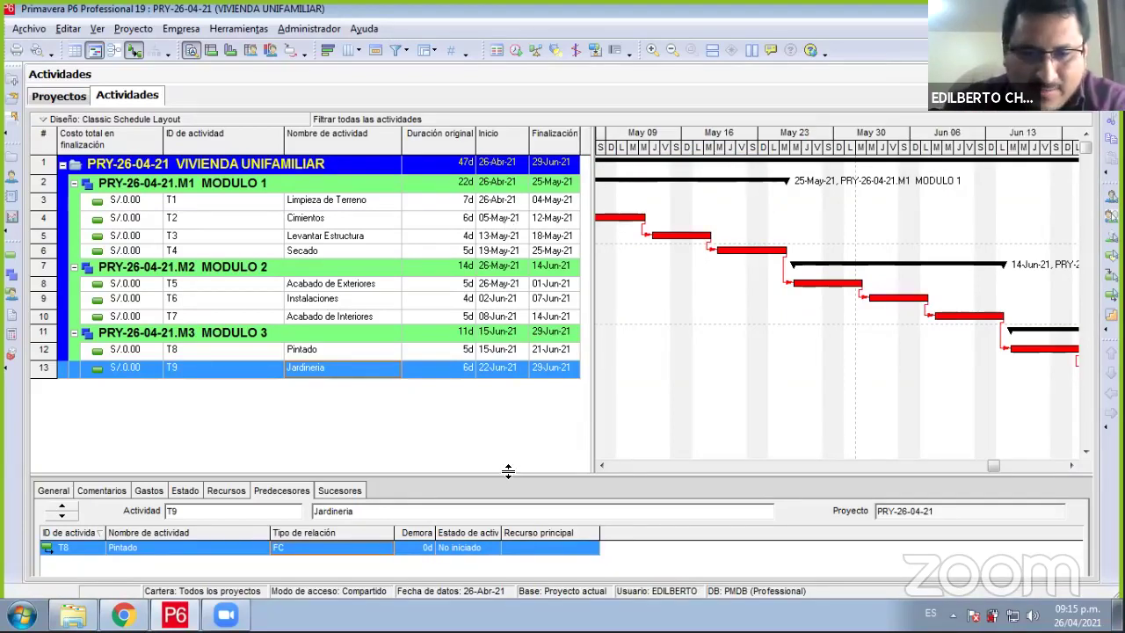
left_click_drag(506, 475, 515, 399)
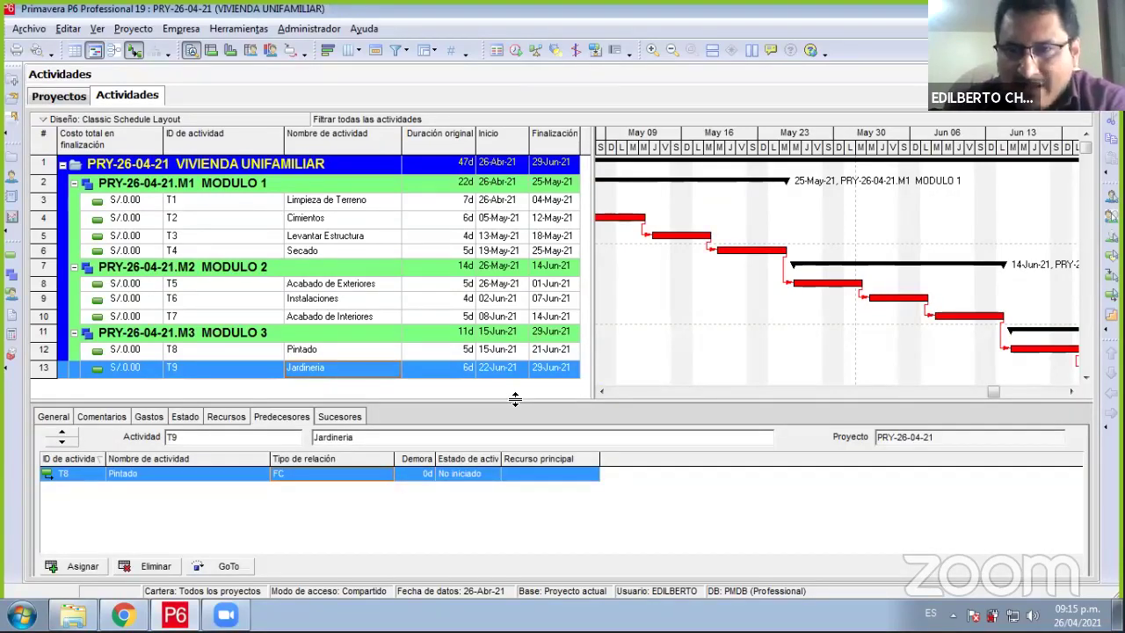
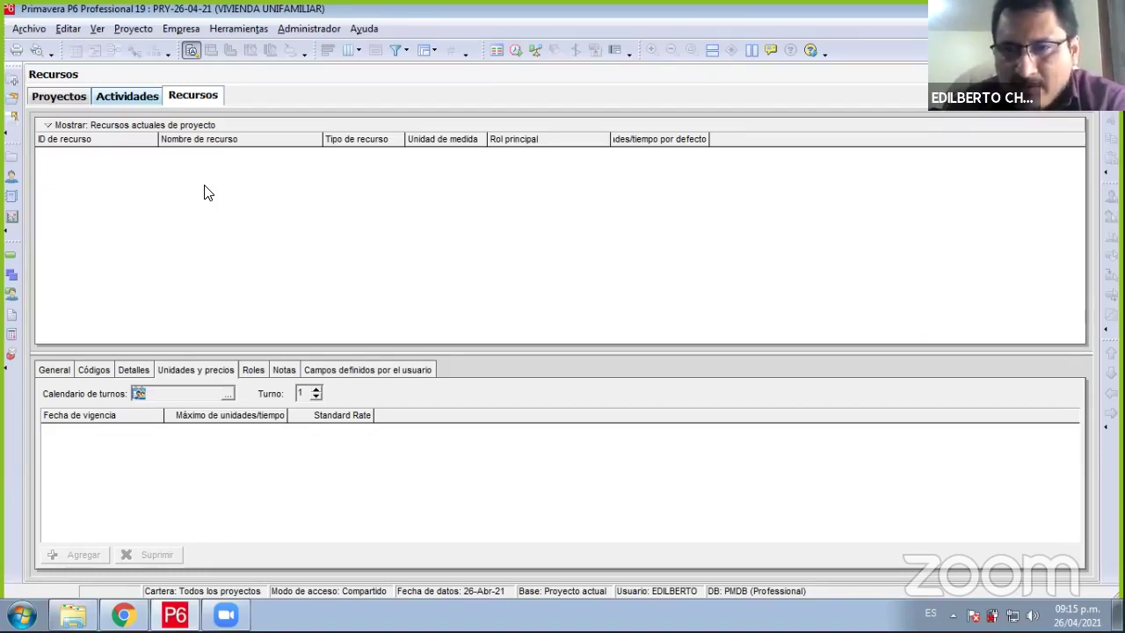
- Change the resource list's filter from current project resources to all resources (Todos los recursos)
left_click(41, 128)
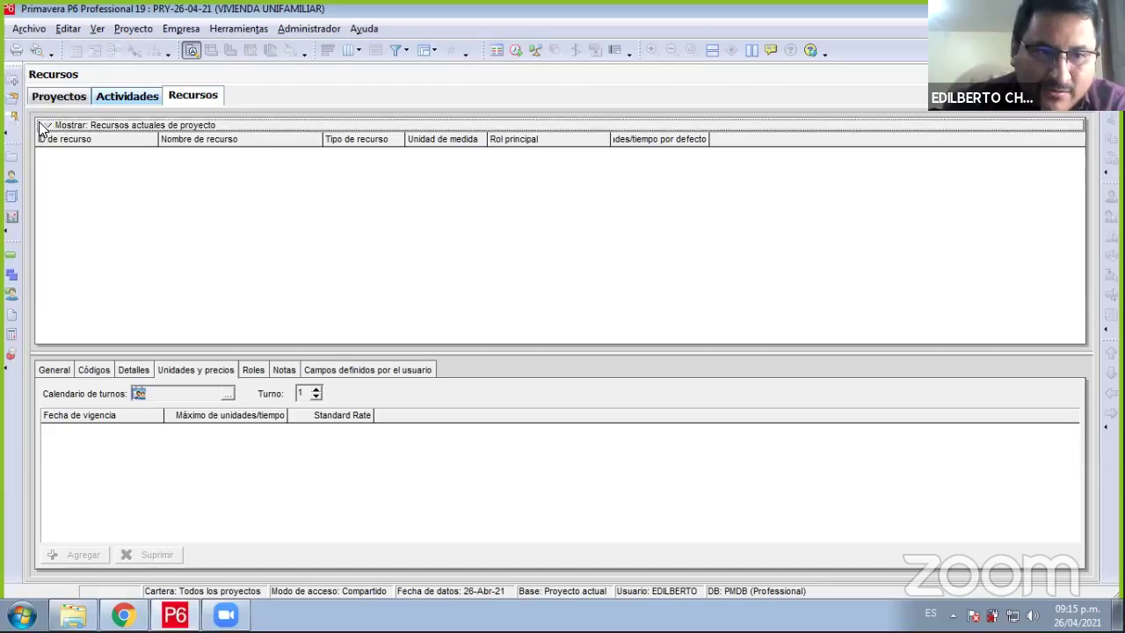
mouse_move(118, 304)
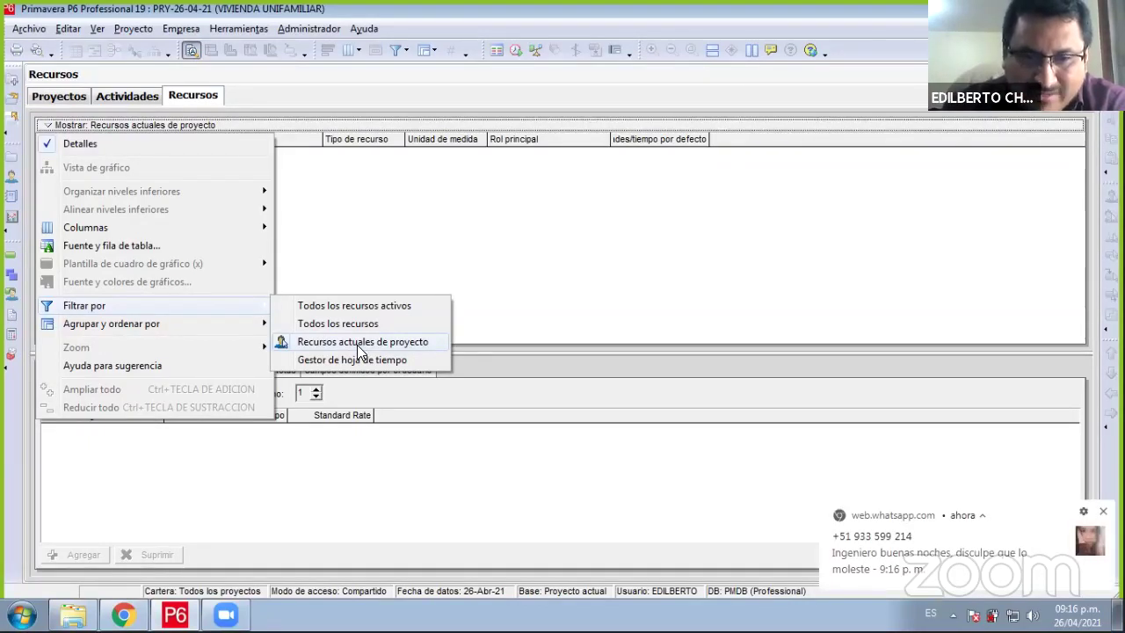
left_click(353, 341)
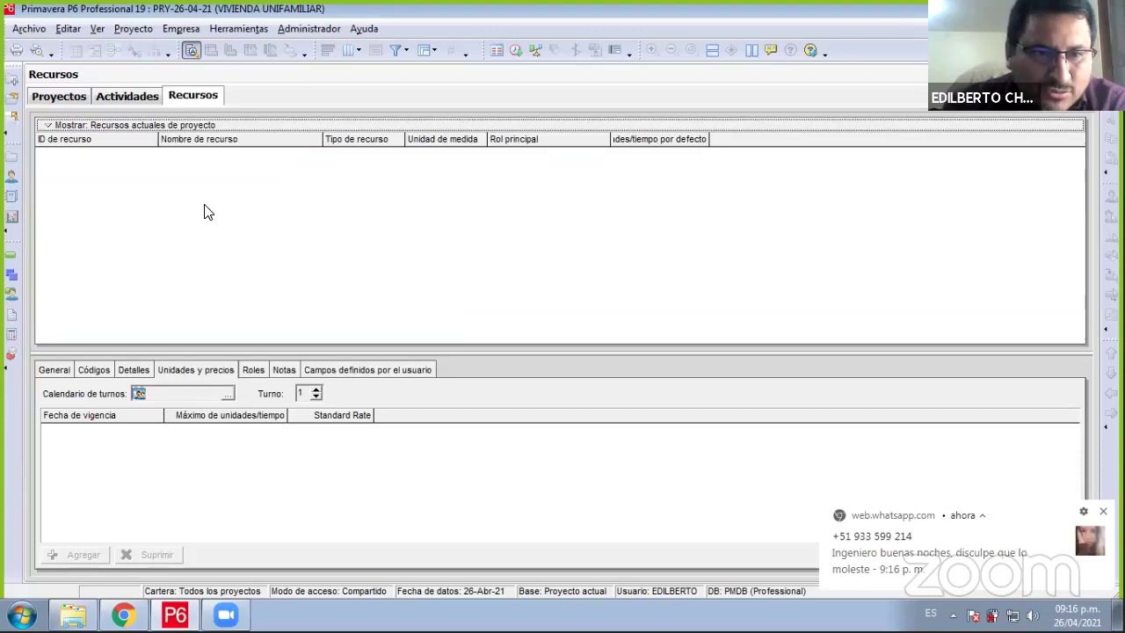
left_click(50, 128)
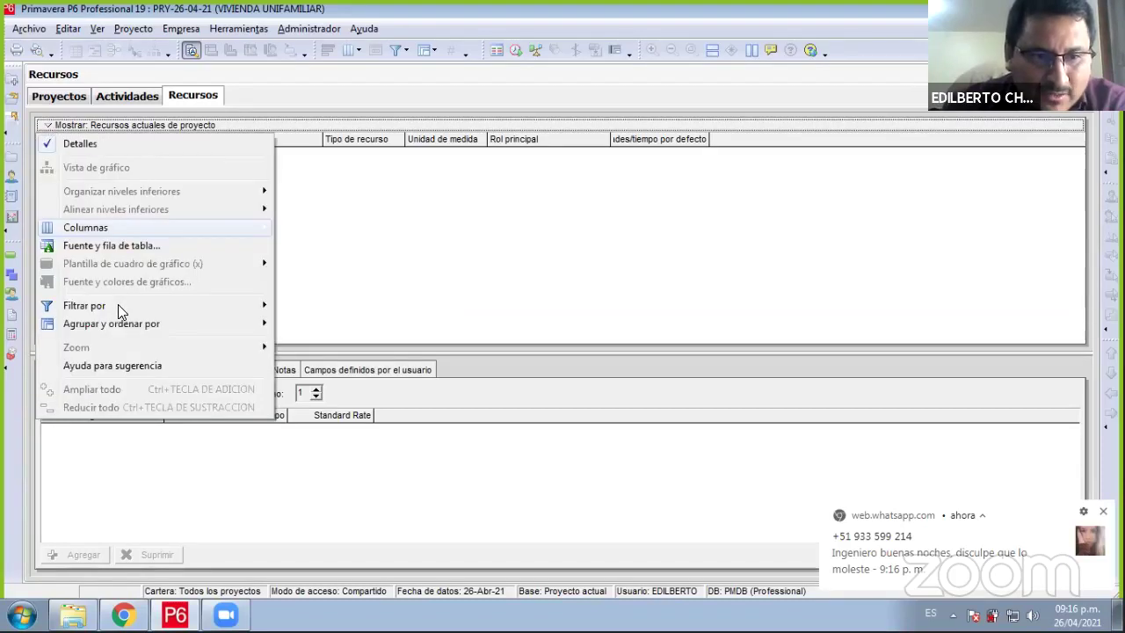
left_click(810, 406)
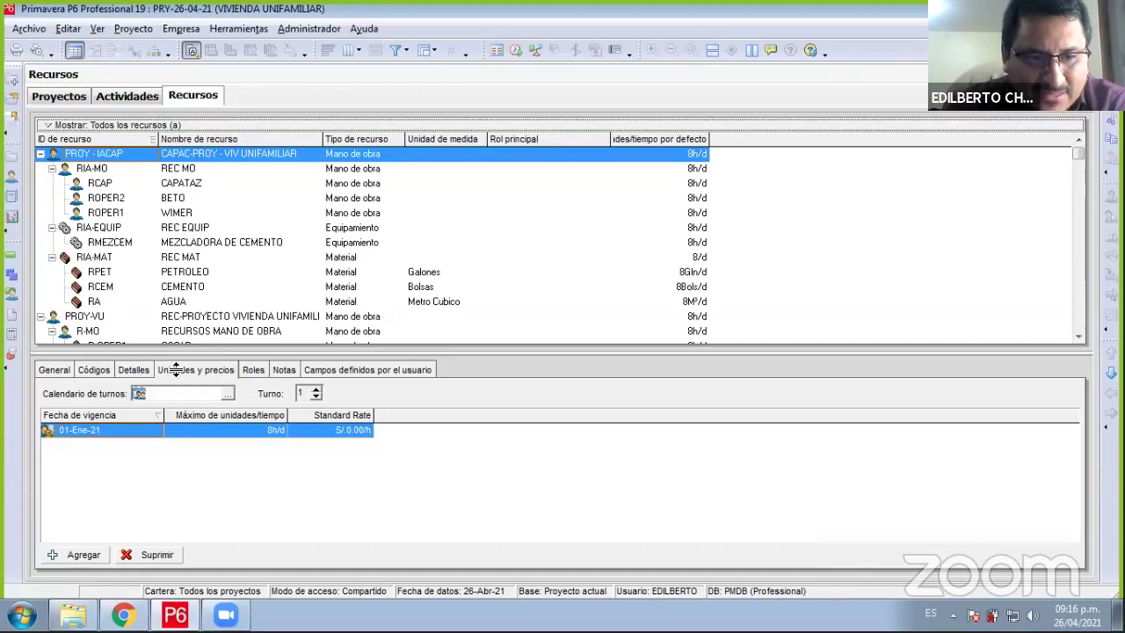
- Enlarge the resource list, look through its hierarchy and collapse the groups PROY - IACAP, PROY-VU, E&C Resources, Product Dev and IT
left_click(185, 227)
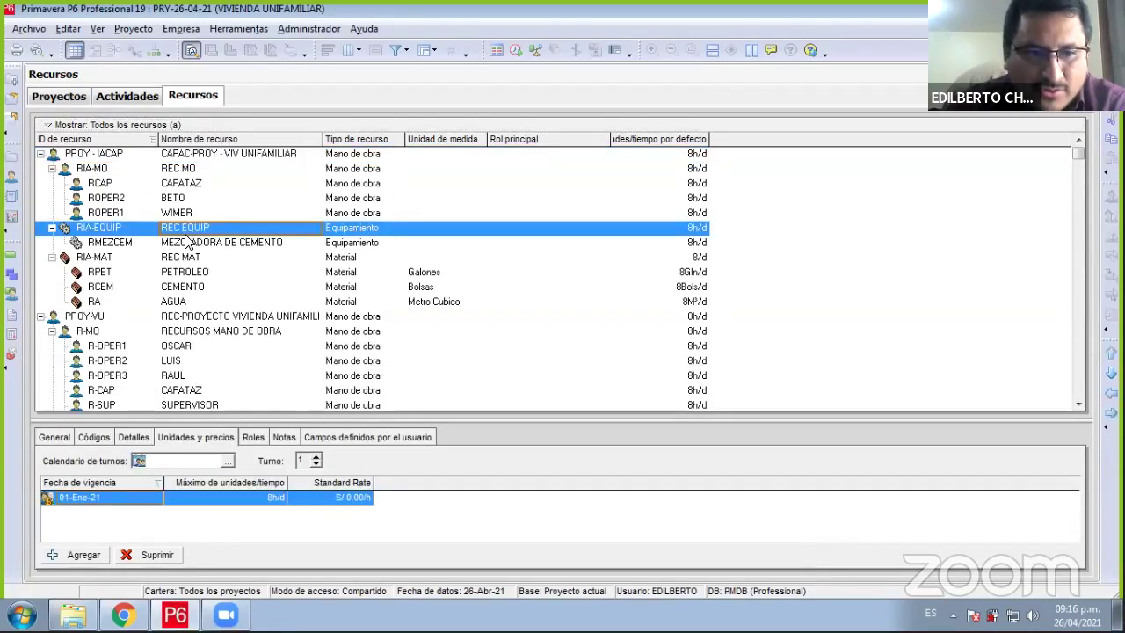
scroll(185, 248, "down", 2)
scroll(185, 249, "up", 2)
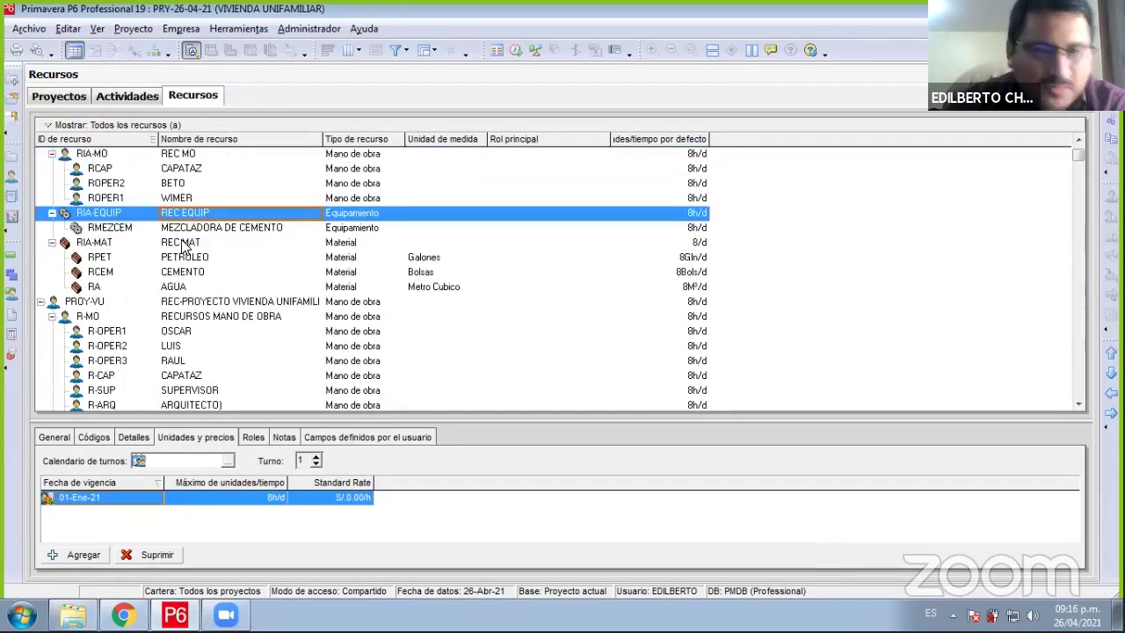
scroll(183, 247, "up", 1)
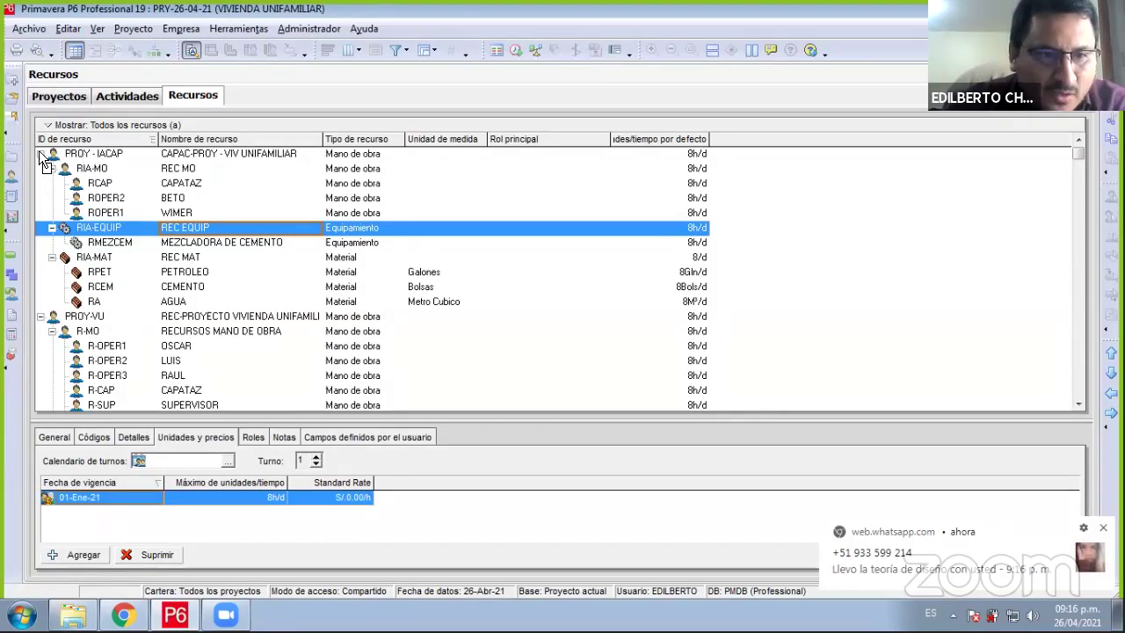
left_click(167, 155)
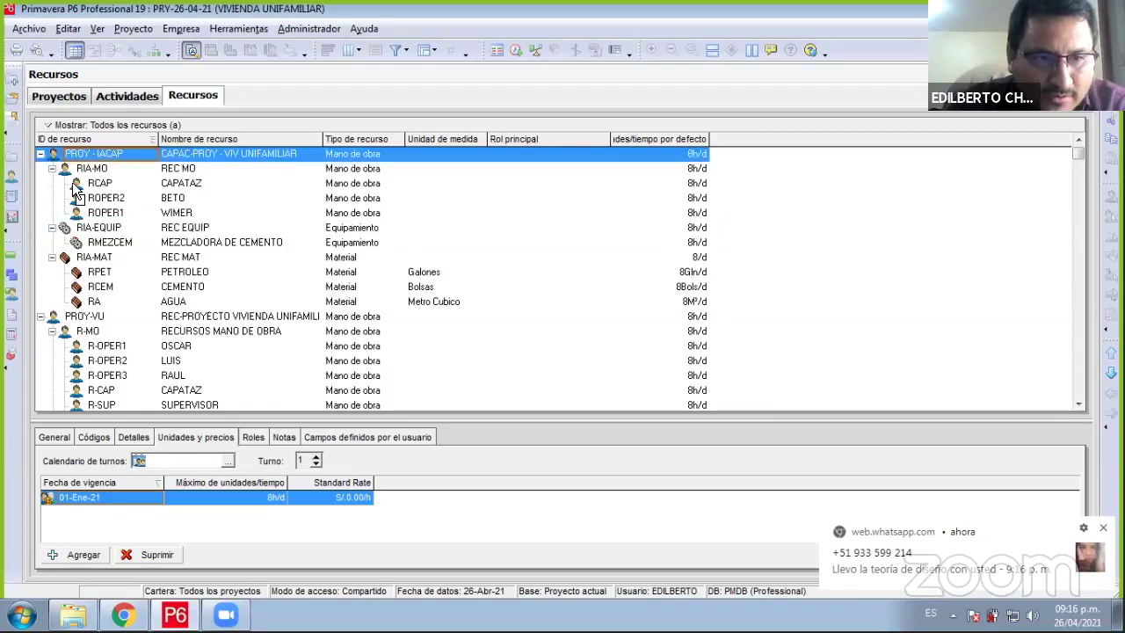
left_click(40, 154)
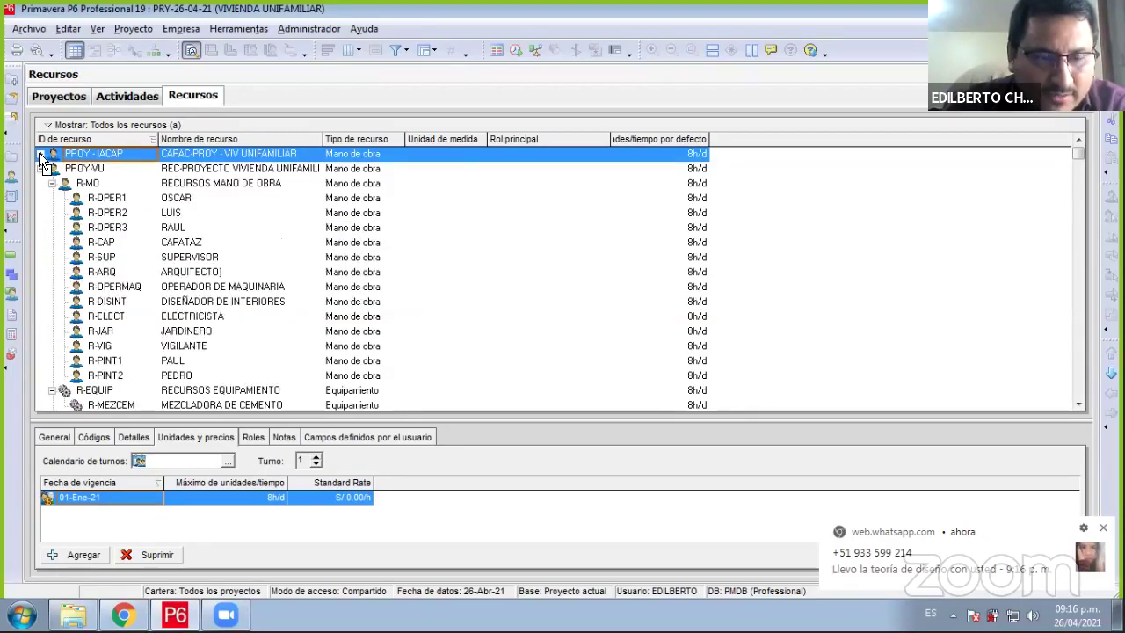
left_click(40, 169)
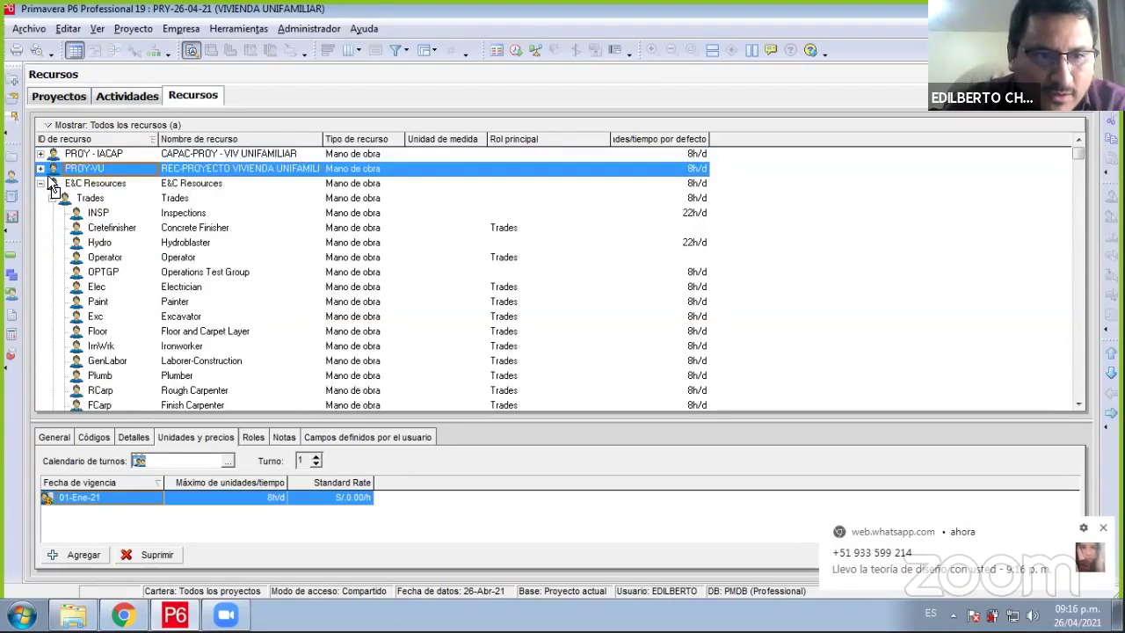
left_click(40, 185)
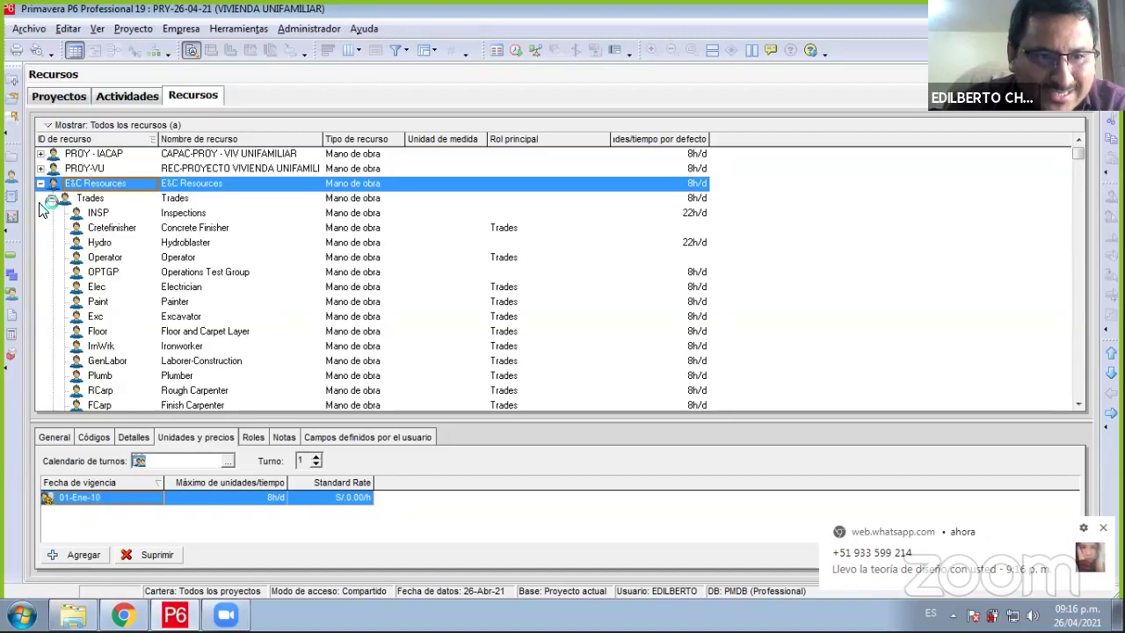
left_click(41, 198)
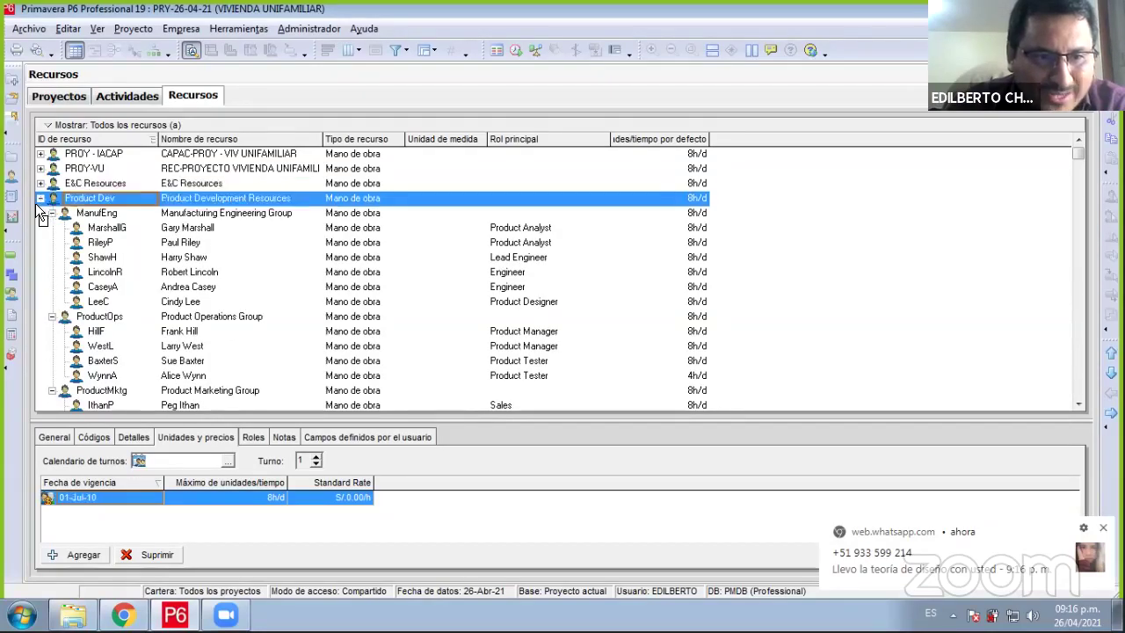
left_click(40, 213)
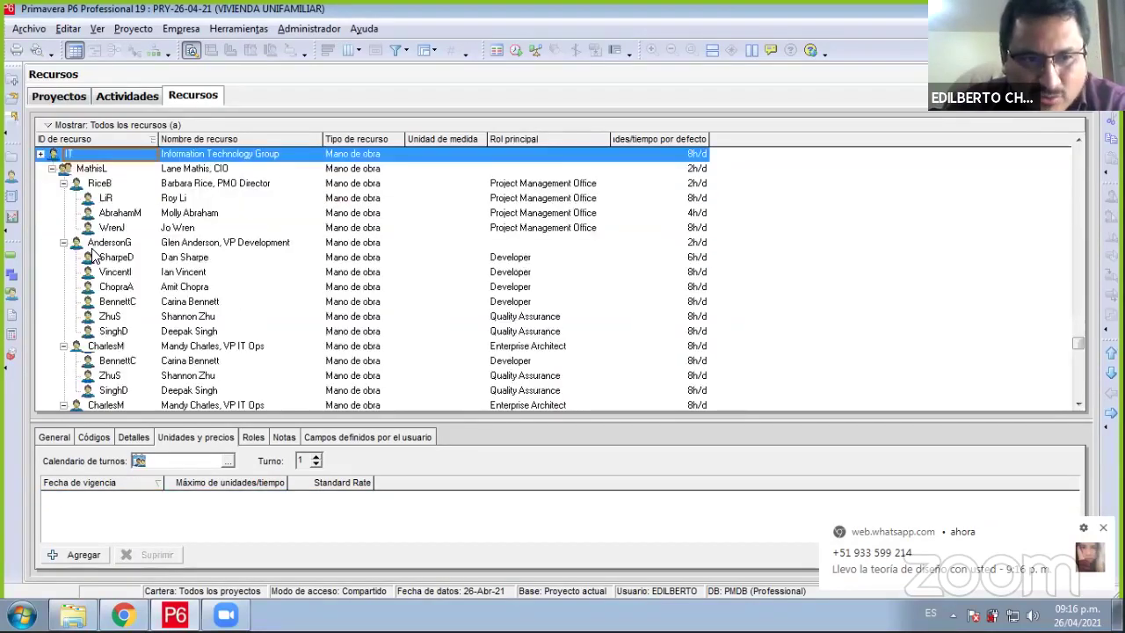
left_click(40, 155)
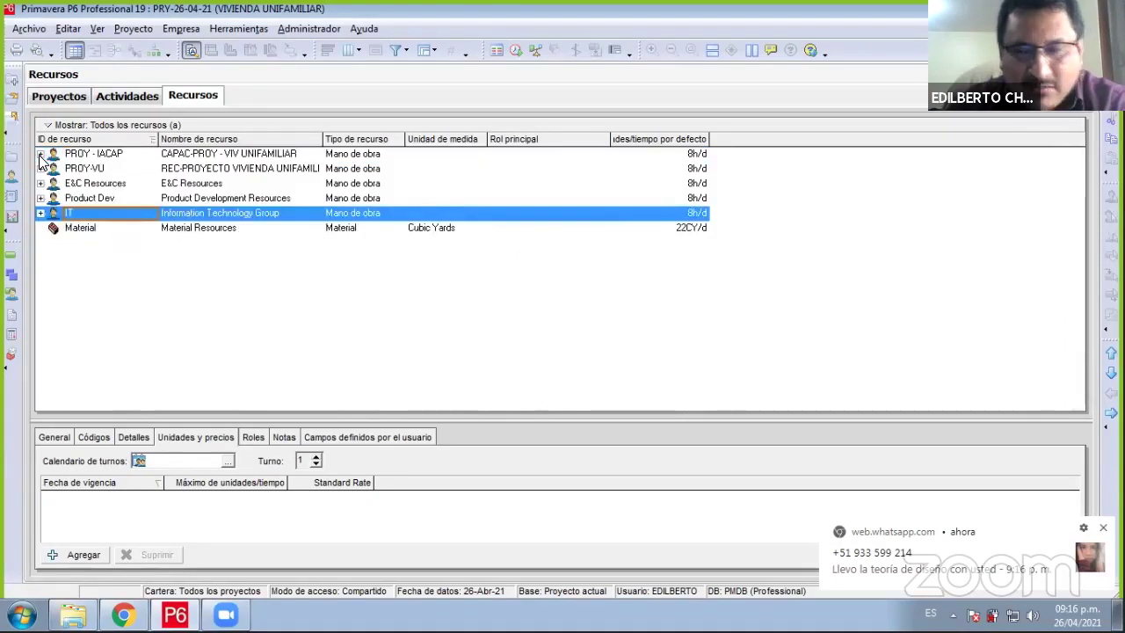
- Add a new resource under PROY - IACAP with the resource ID PROY - ENCAP
right_click(96, 157)
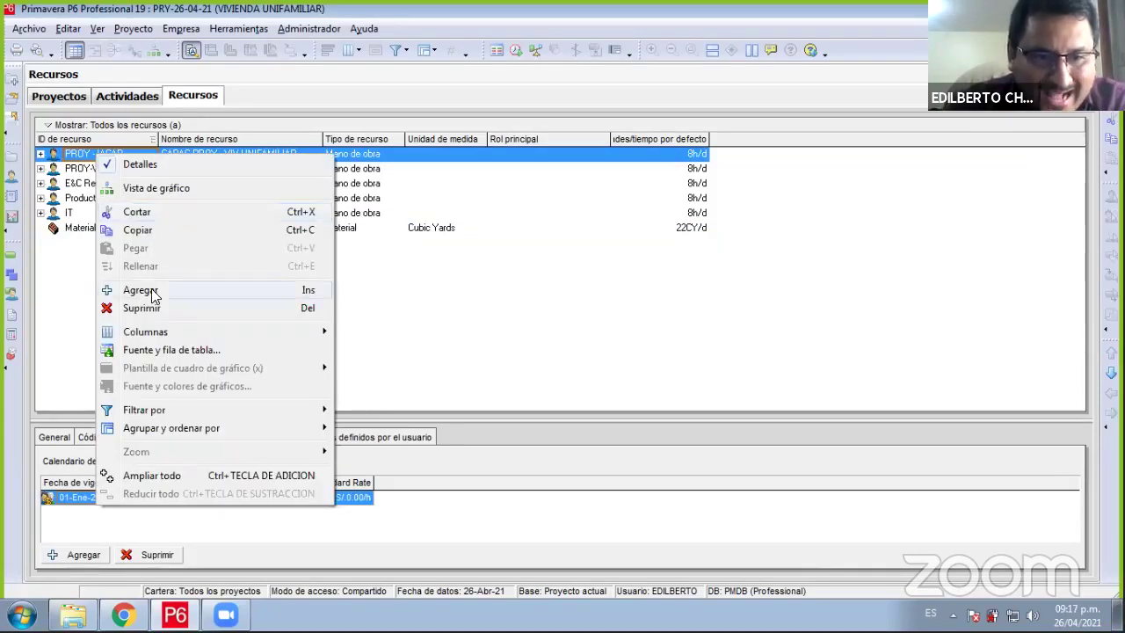
key("Insert")
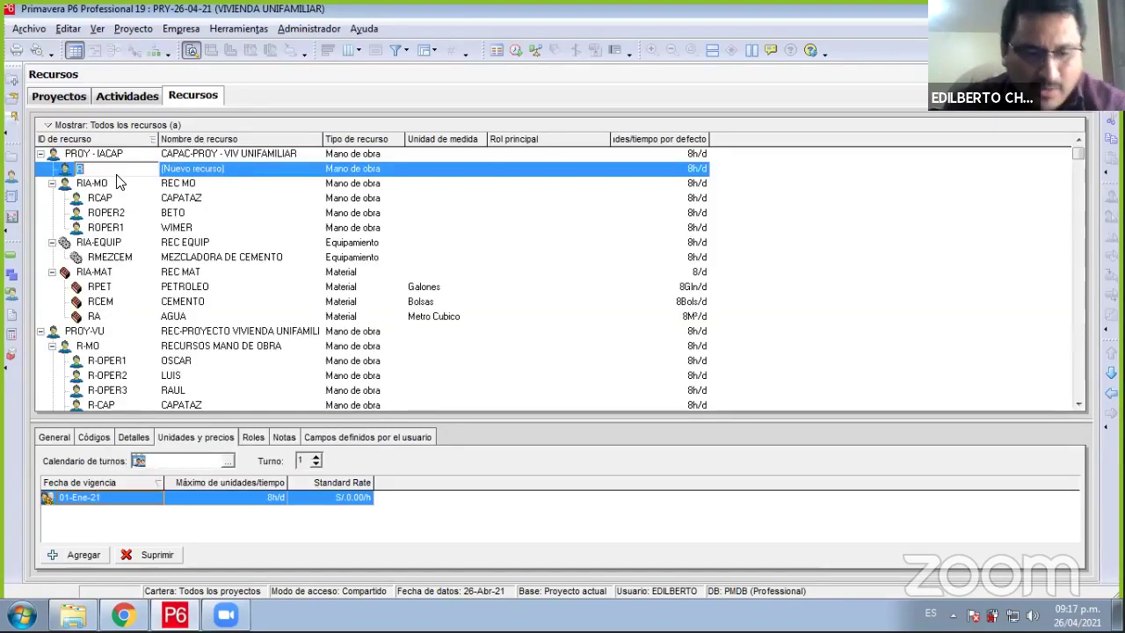
type("PRO")
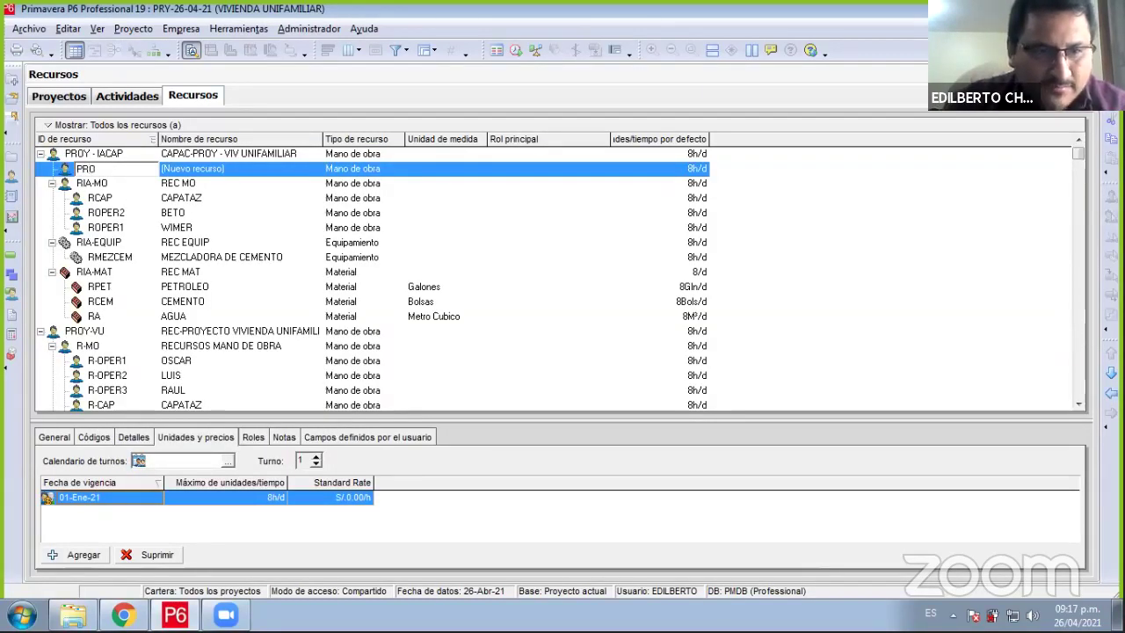
type("Y -")
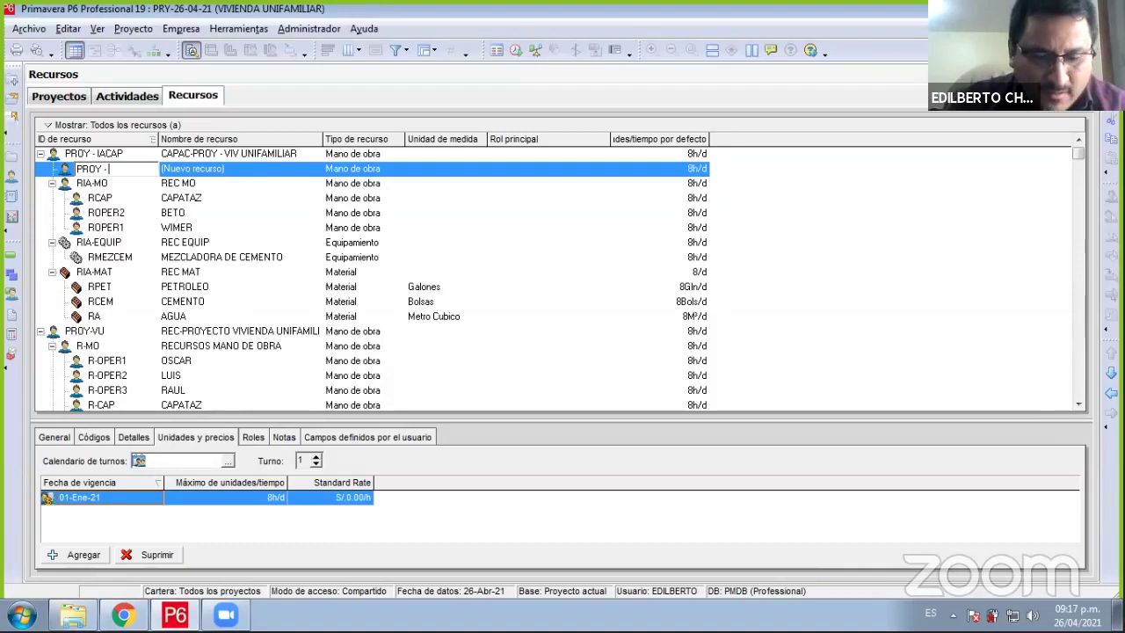
type(" ENCAP")
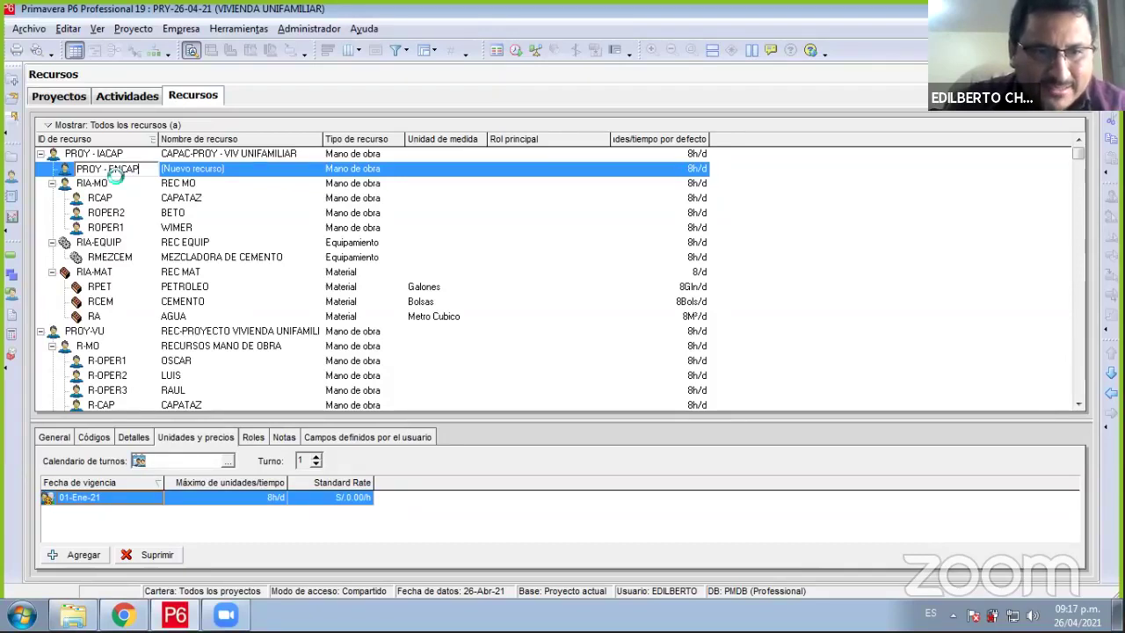
key("Return")
- Name the PROY - ENCAP resource REC - PROY - VIV UNIFAMILIAR
left_click(204, 167)
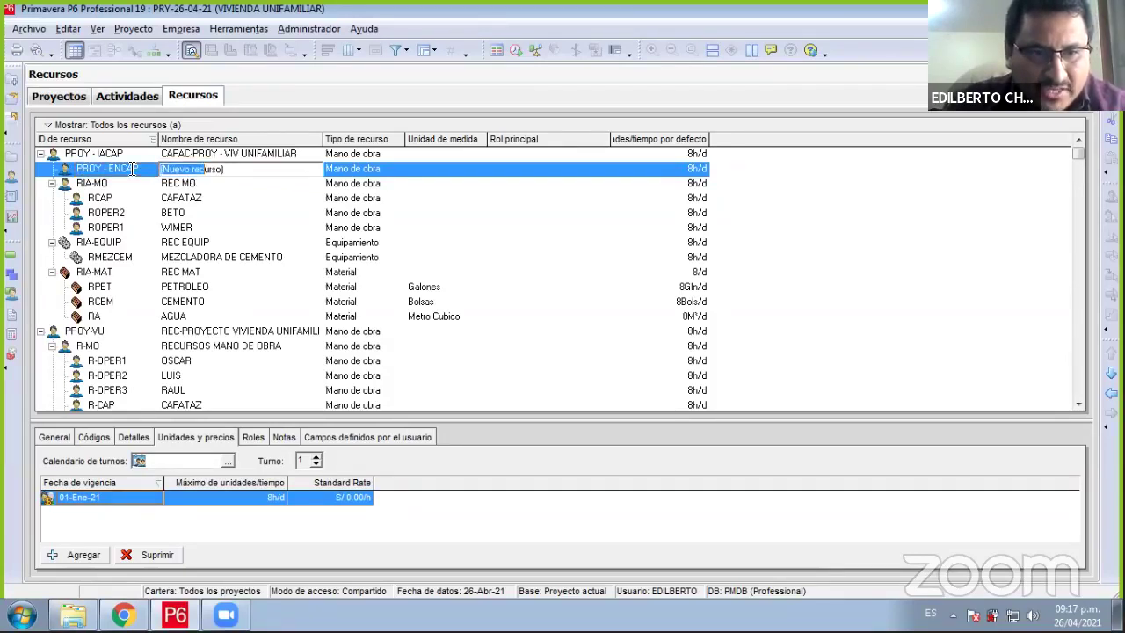
type("C")
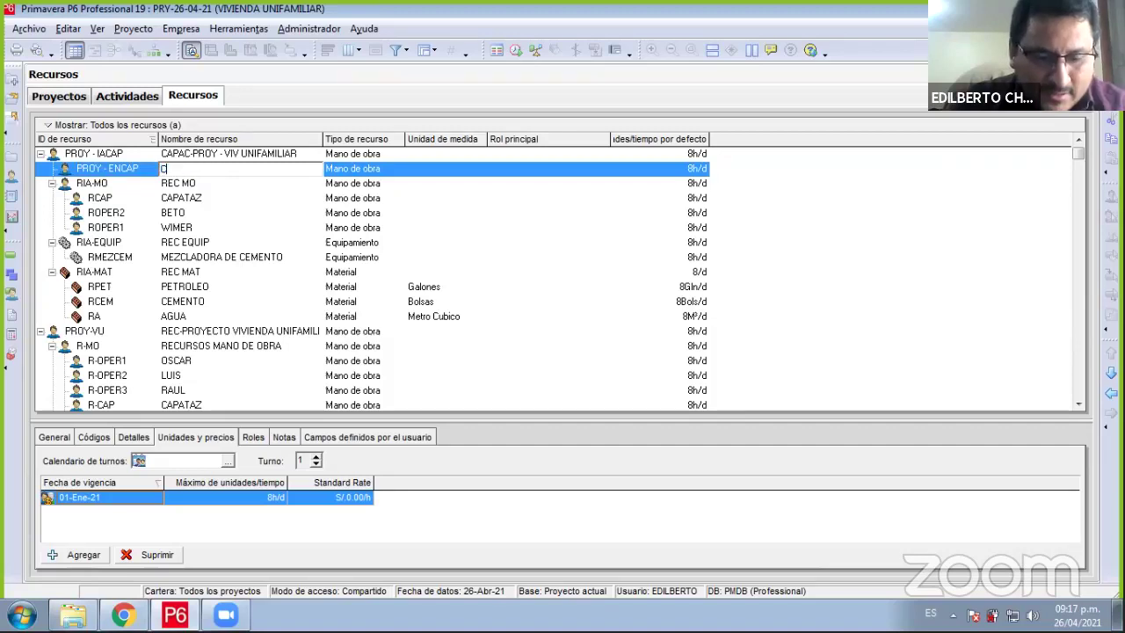
key("BackSpace")
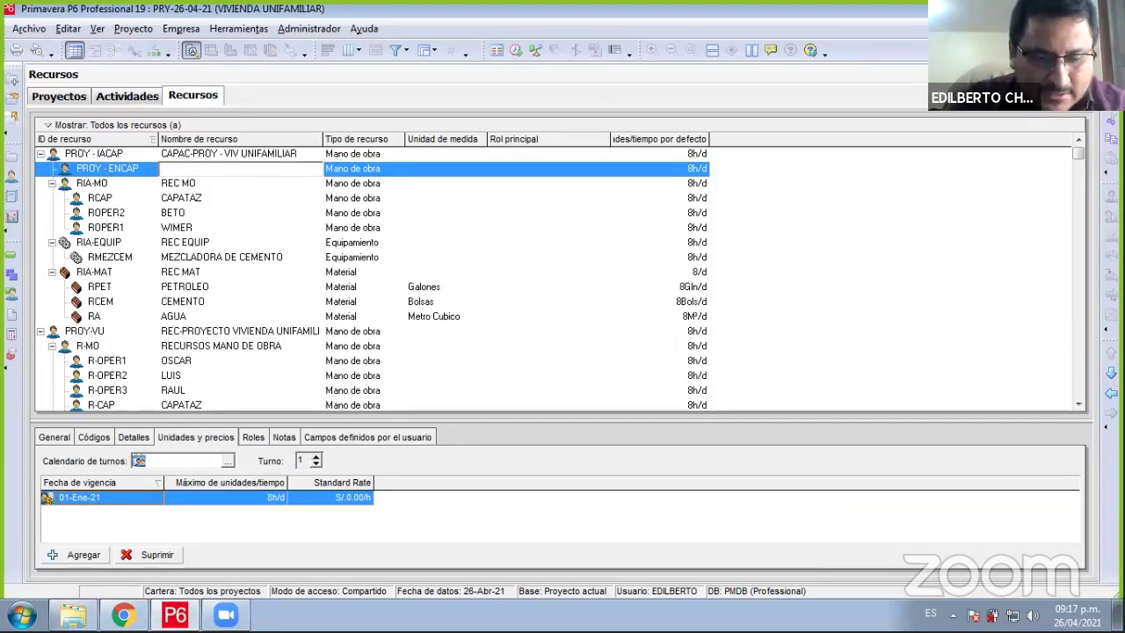
type("REC")
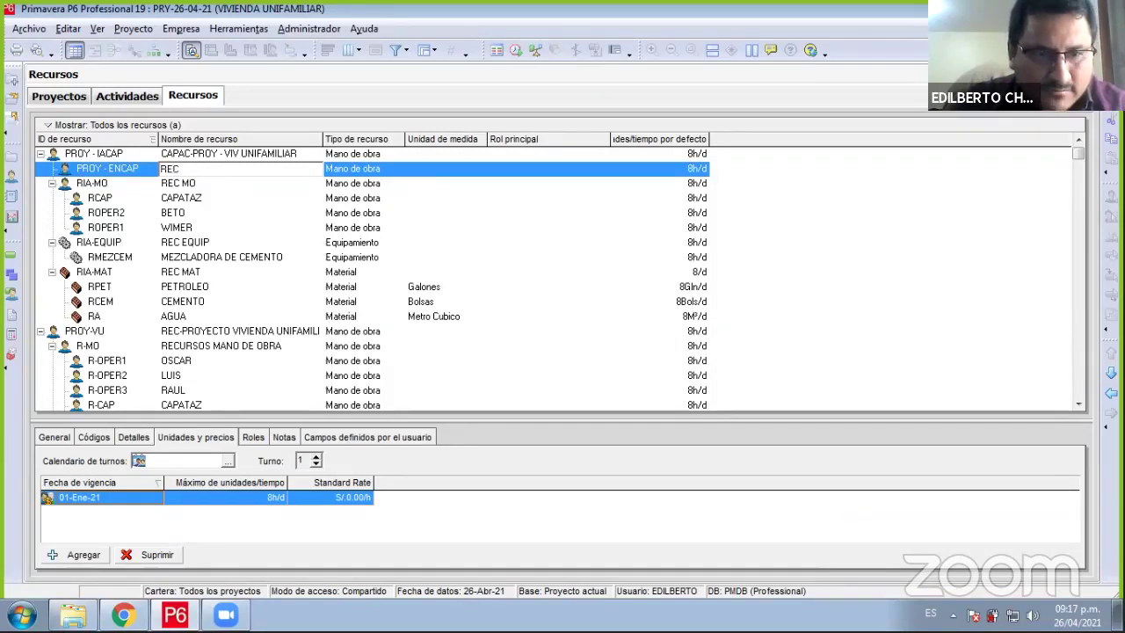
type(" - P")
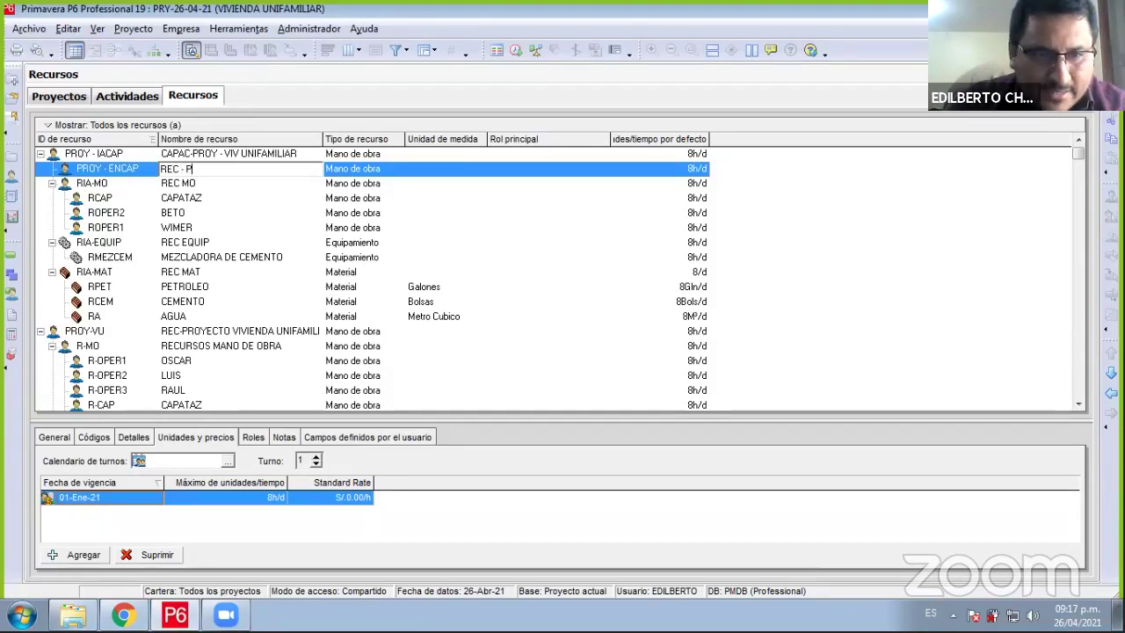
key("BackSpace")
type("CAP")
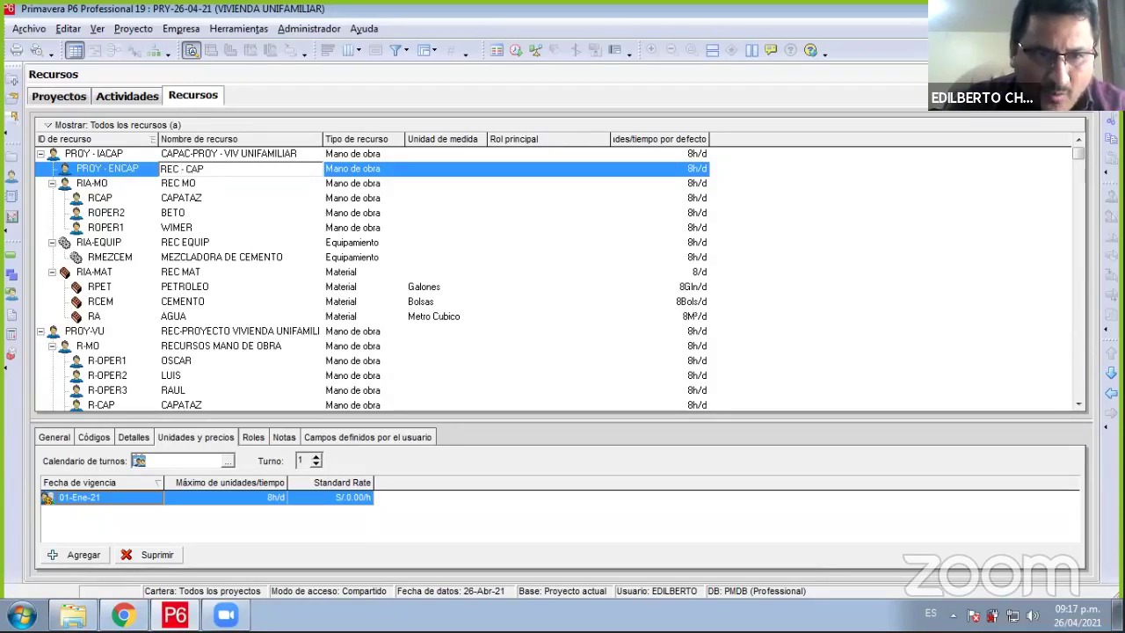
key("BackSpace")
key("BackSpace")
key("BackSpace")
type("PROY - ")
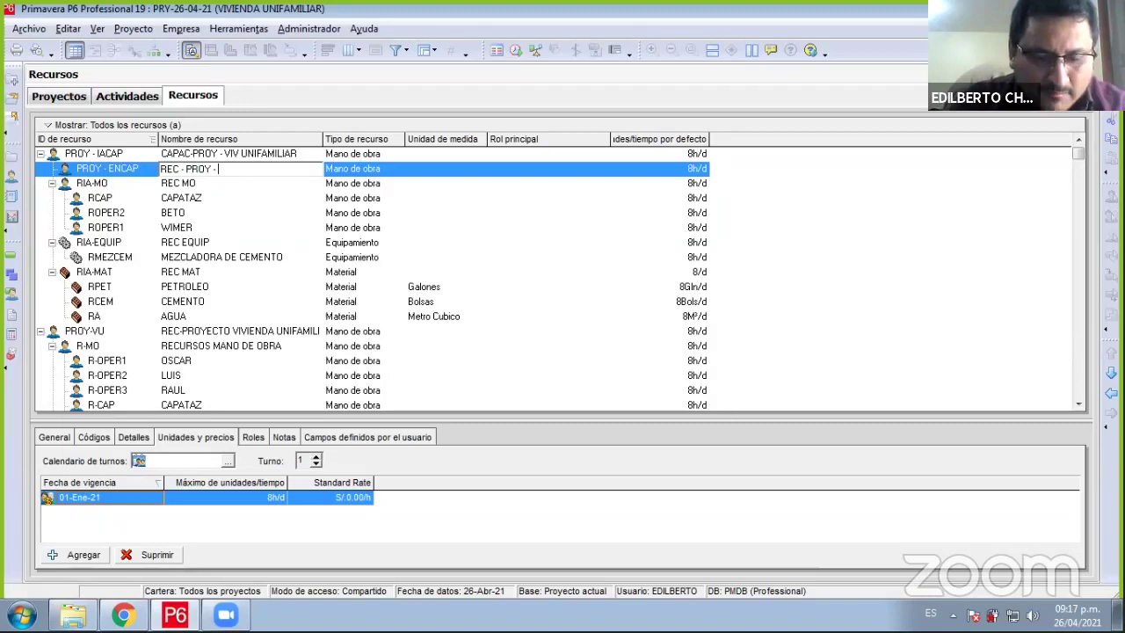
type("VIV UNI")
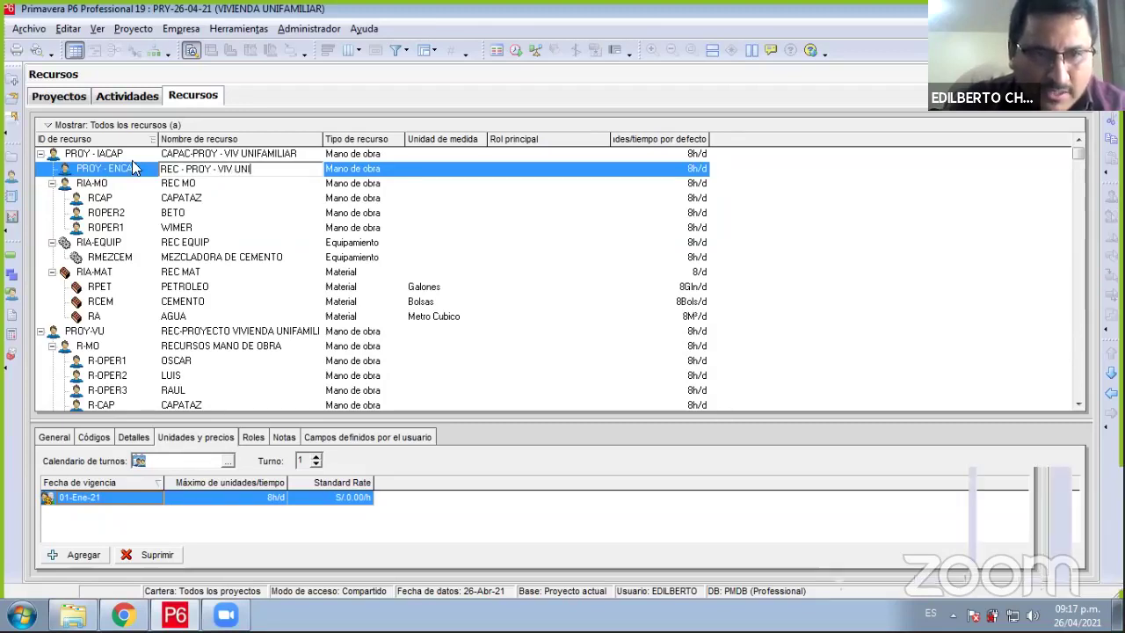
type("FAMIL")
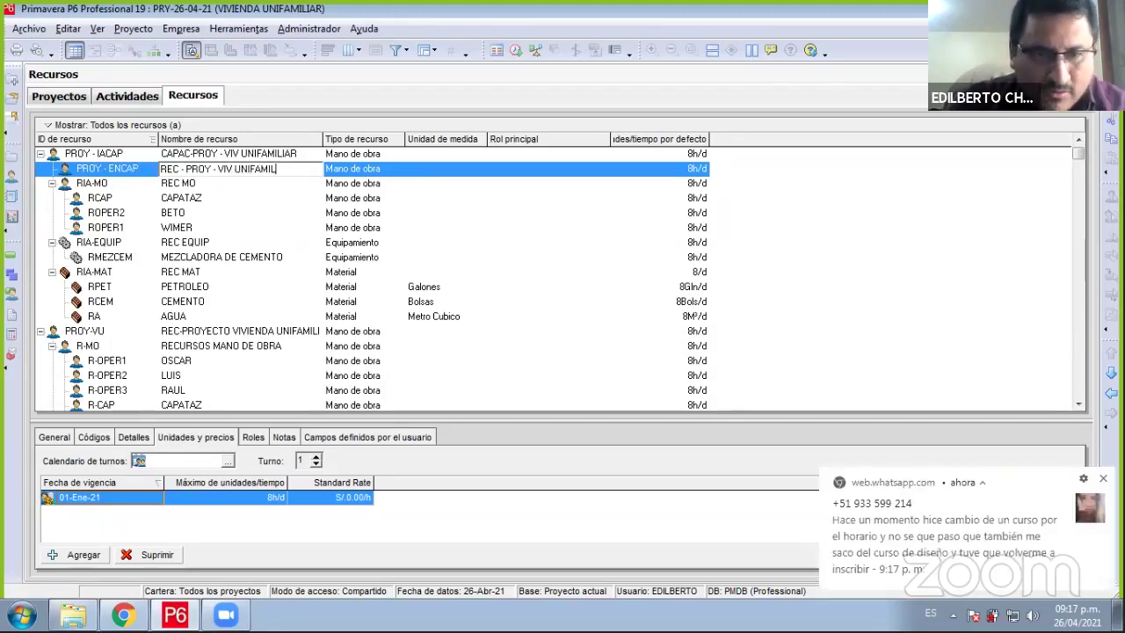
type("IAR")
key("Return")
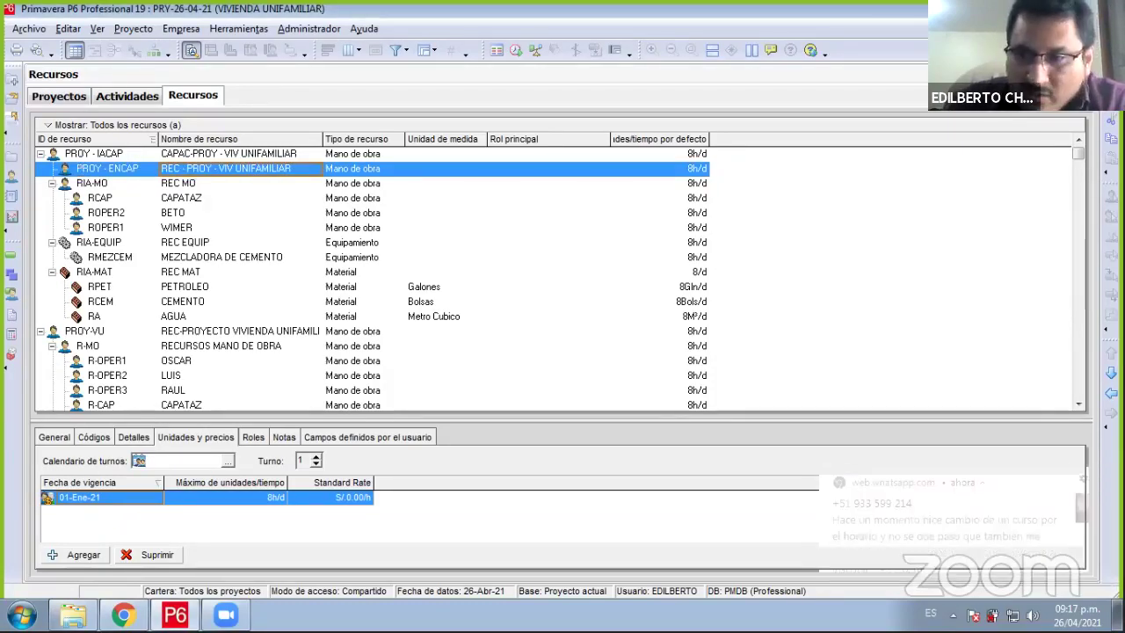
- Promote PROY - ENCAP to the top level of the resource hierarchy, place it above PROY - IACAP and collapse the PROY - IACAP group
key("ctrl+Left")
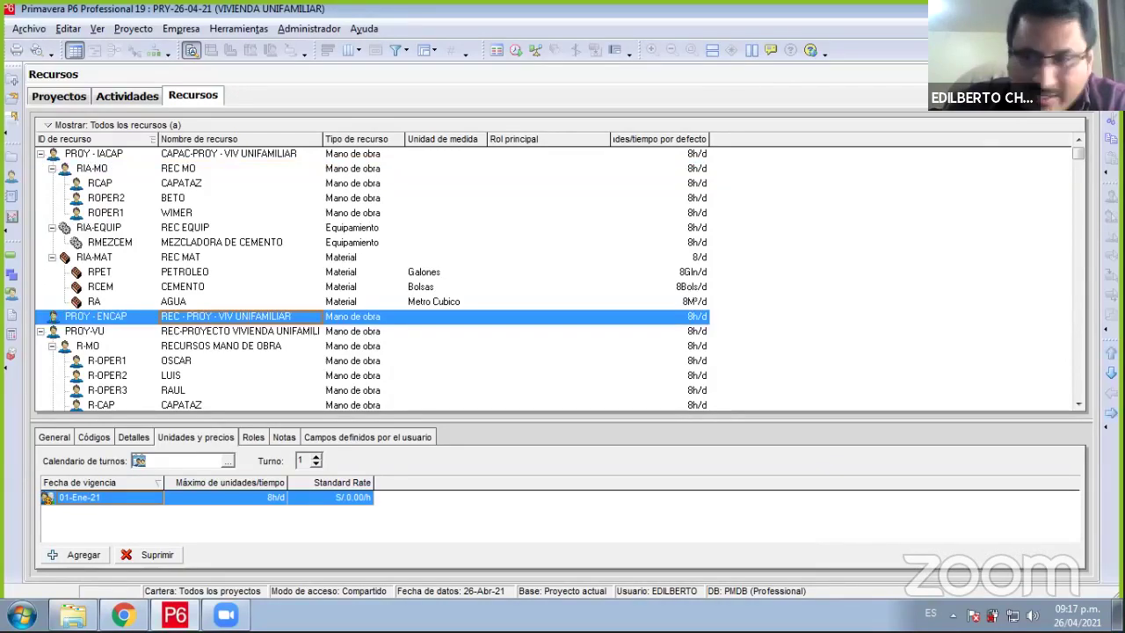
left_click(1110, 352)
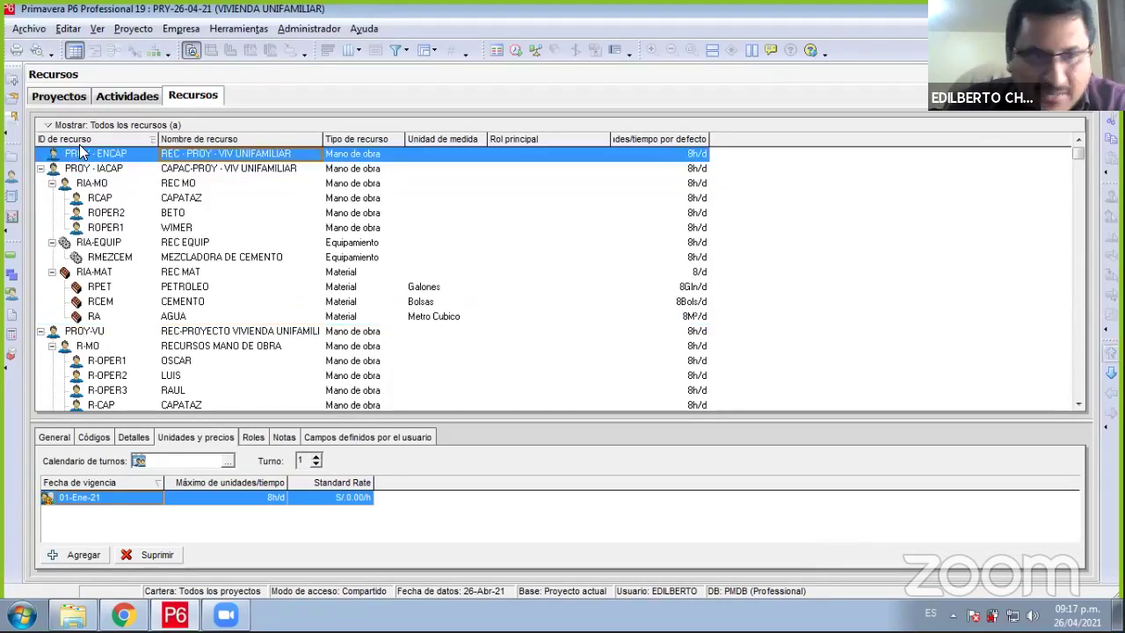
left_click(40, 168)
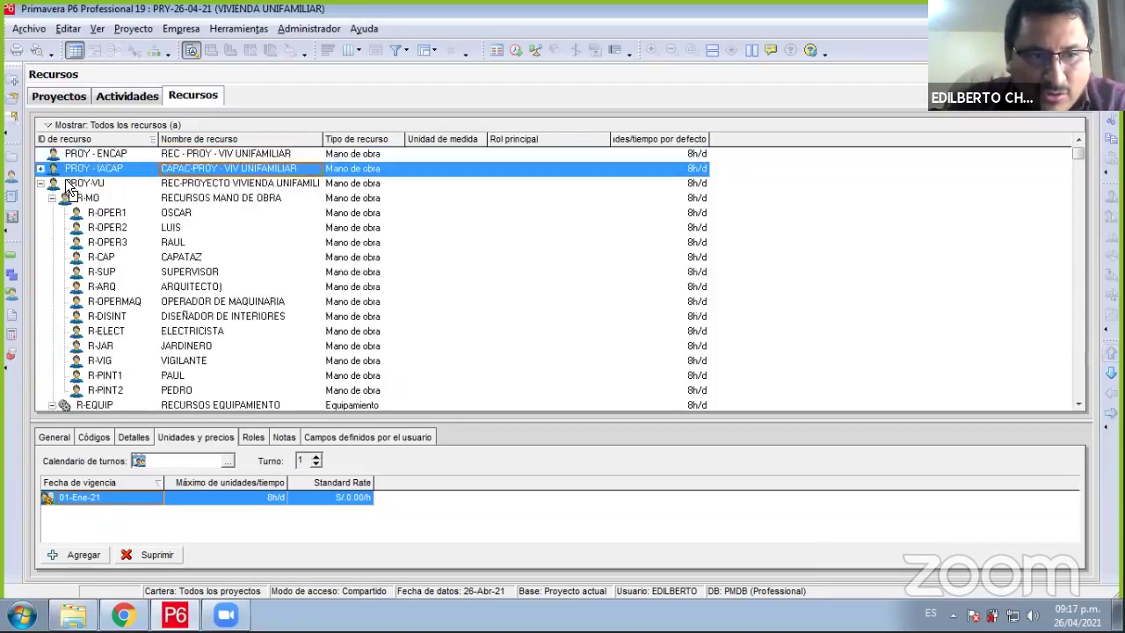
left_click(74, 185)
left_click(264, 154)
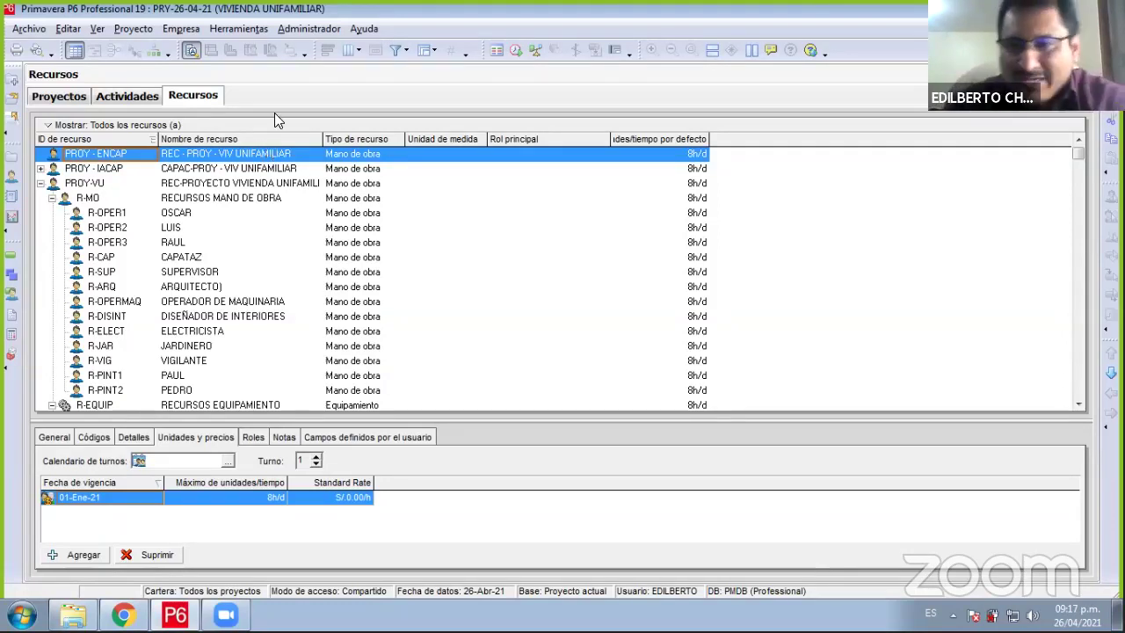
- Expand the PROY - IACAP group and examine the resource types of its labor, equipment and material resources
double_click(69, 171)
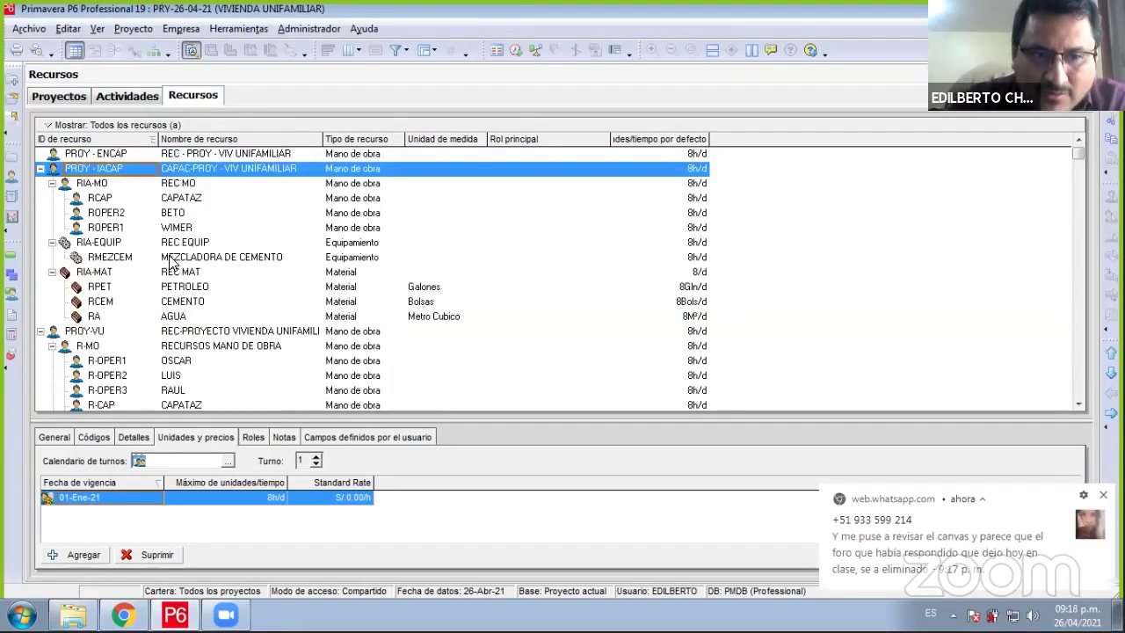
left_click(352, 258)
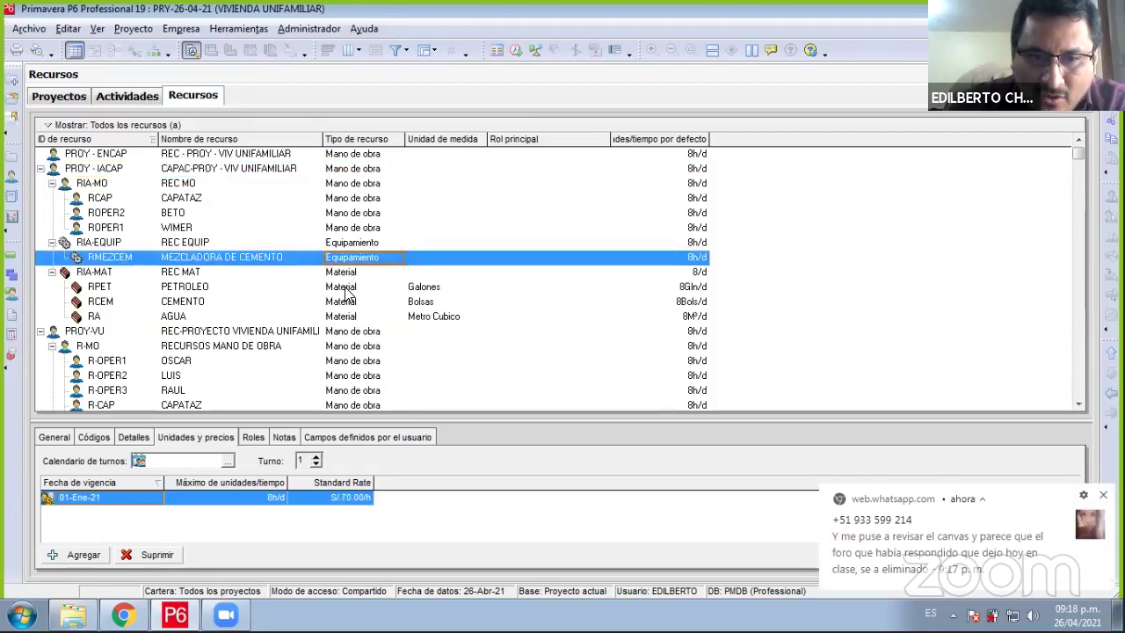
left_click(348, 288)
left_click(356, 334)
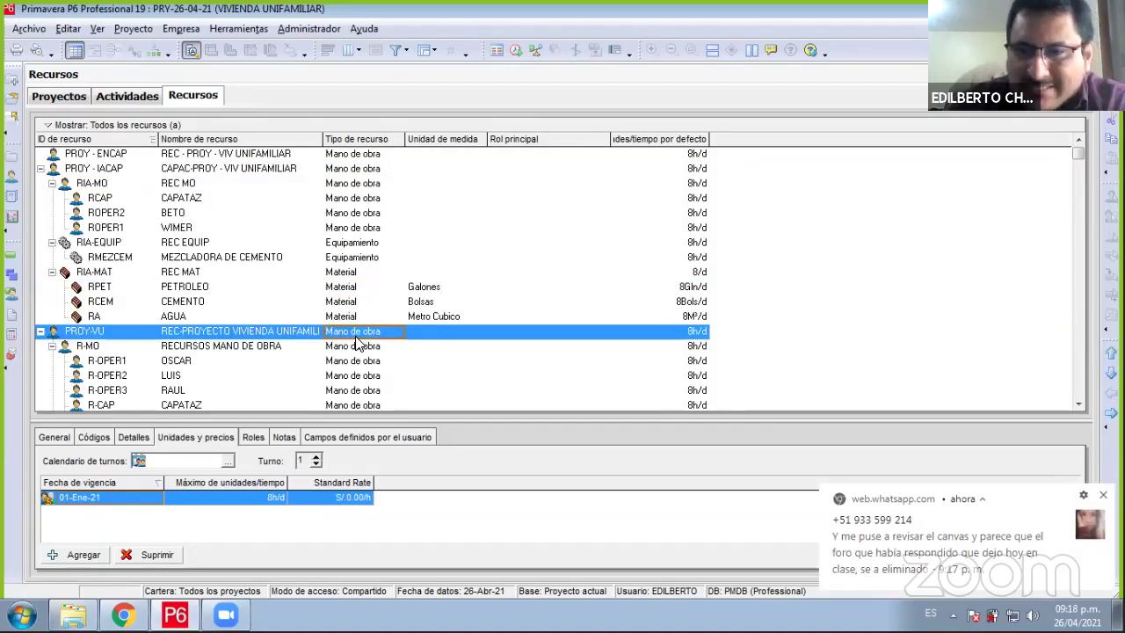
left_click(367, 256)
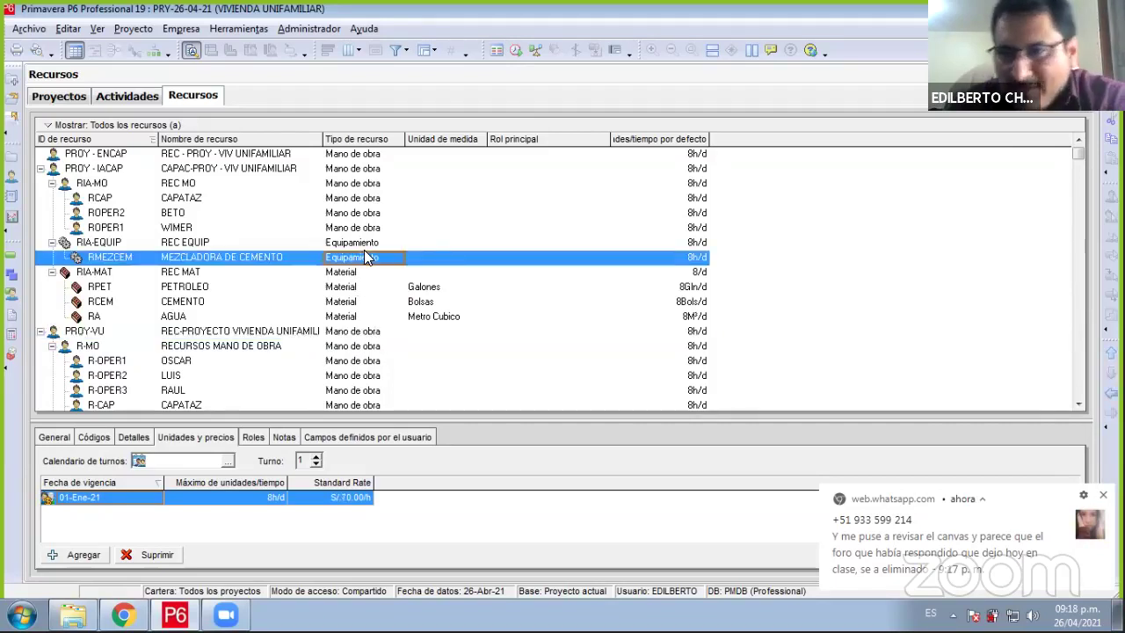
left_click(370, 200)
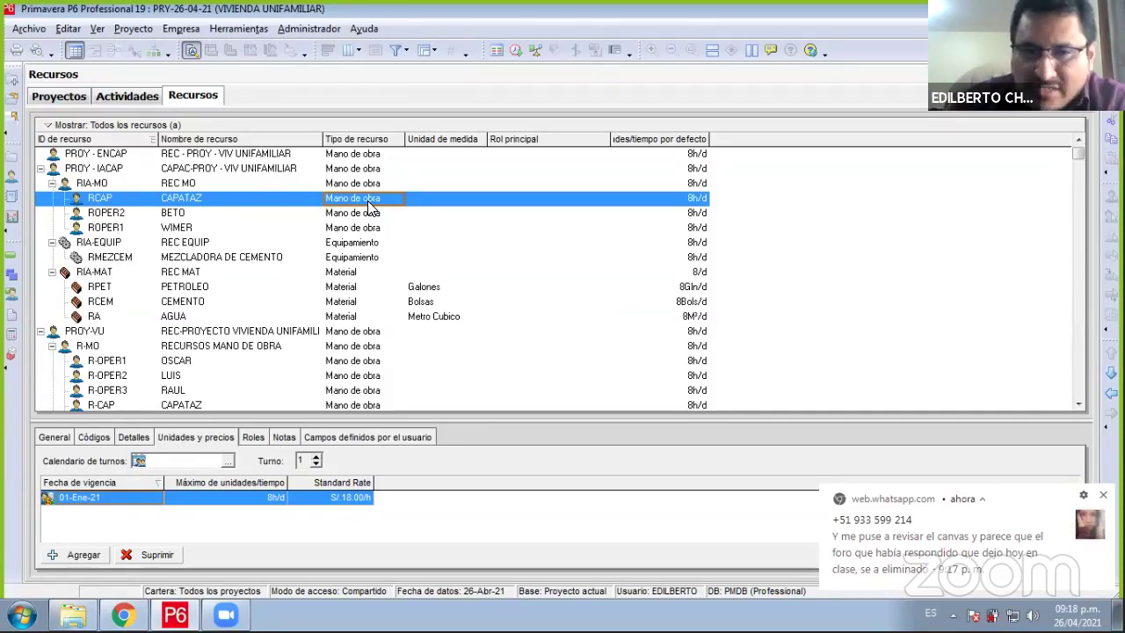
left_click(364, 259)
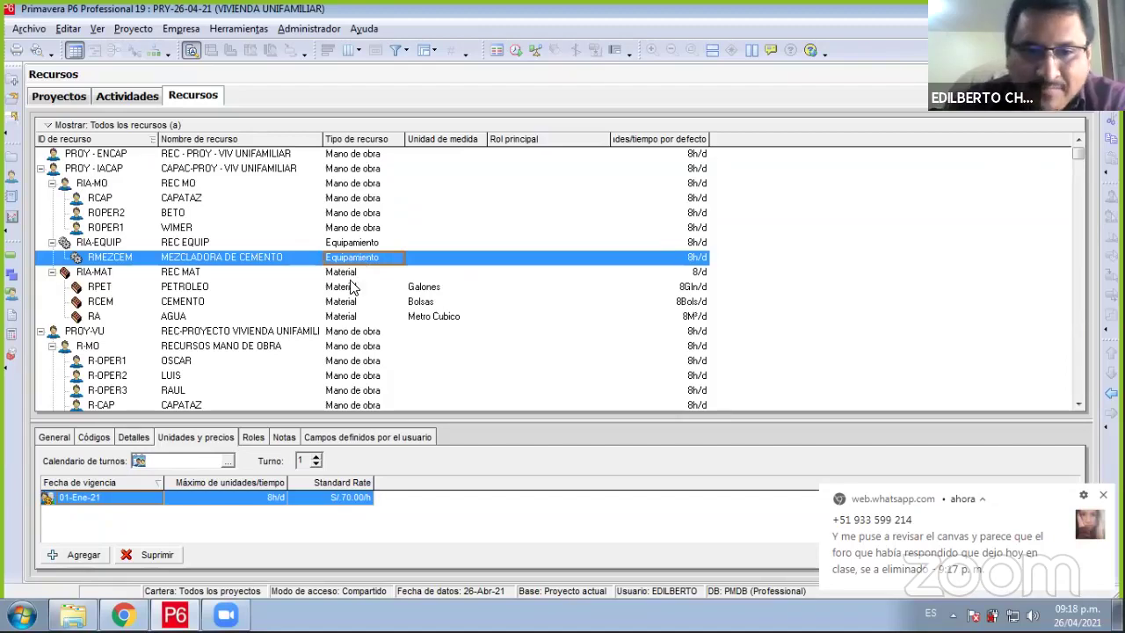
left_click(350, 275)
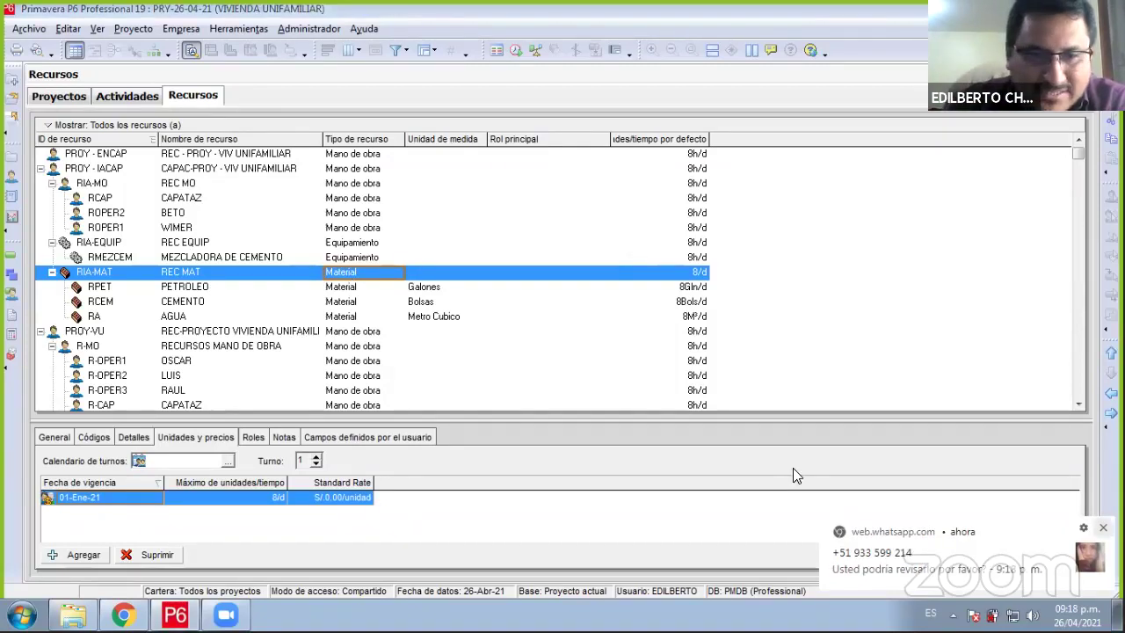
left_click(195, 256)
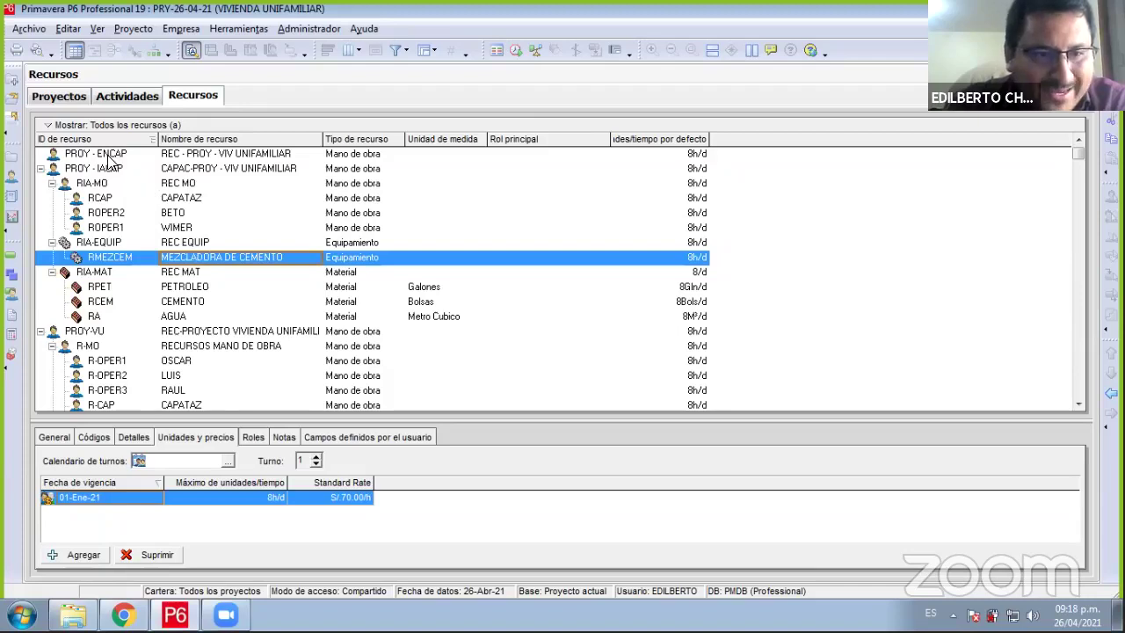
- Enlarge the details area for the PROY - ENCAP resource and set its currency to Nuevos Soles
key("Home")
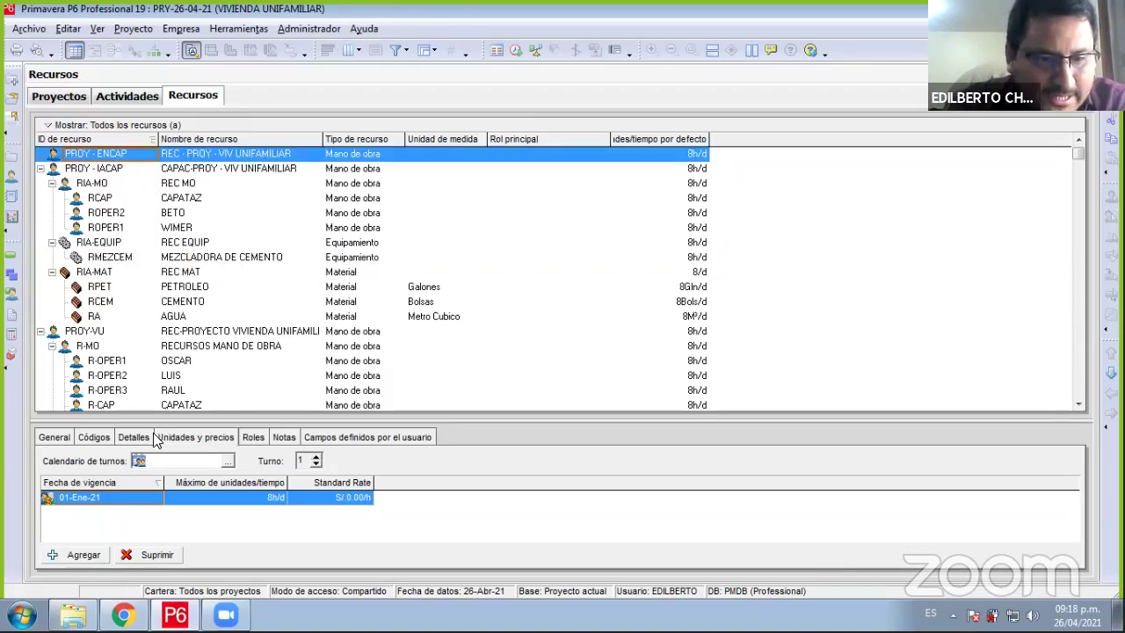
left_click_drag(156, 422, 167, 379)
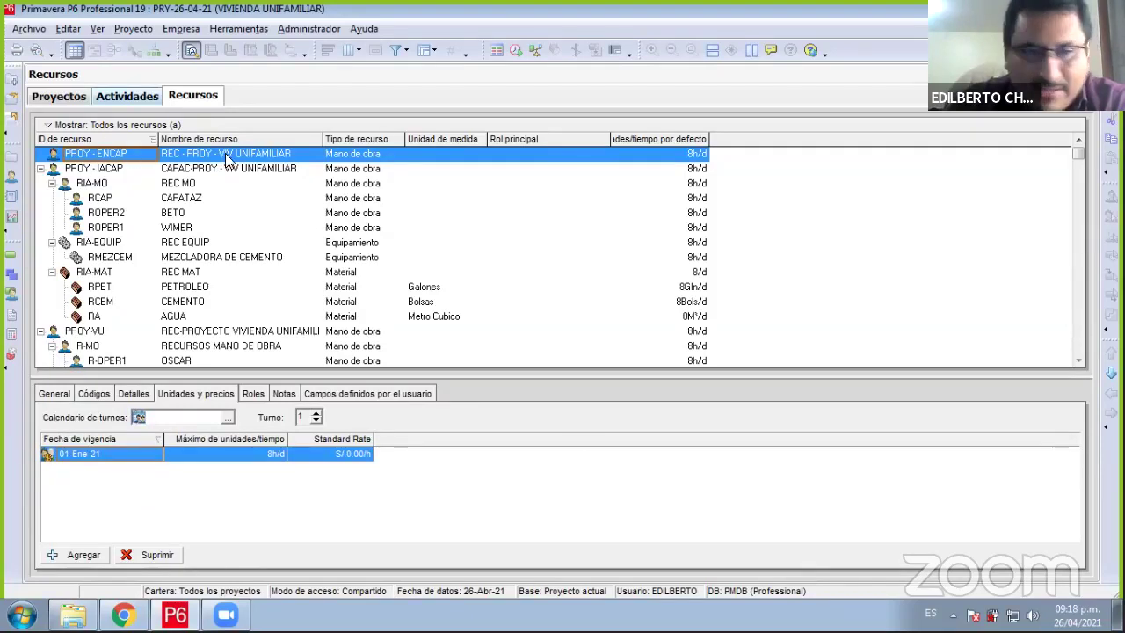
left_click(134, 395)
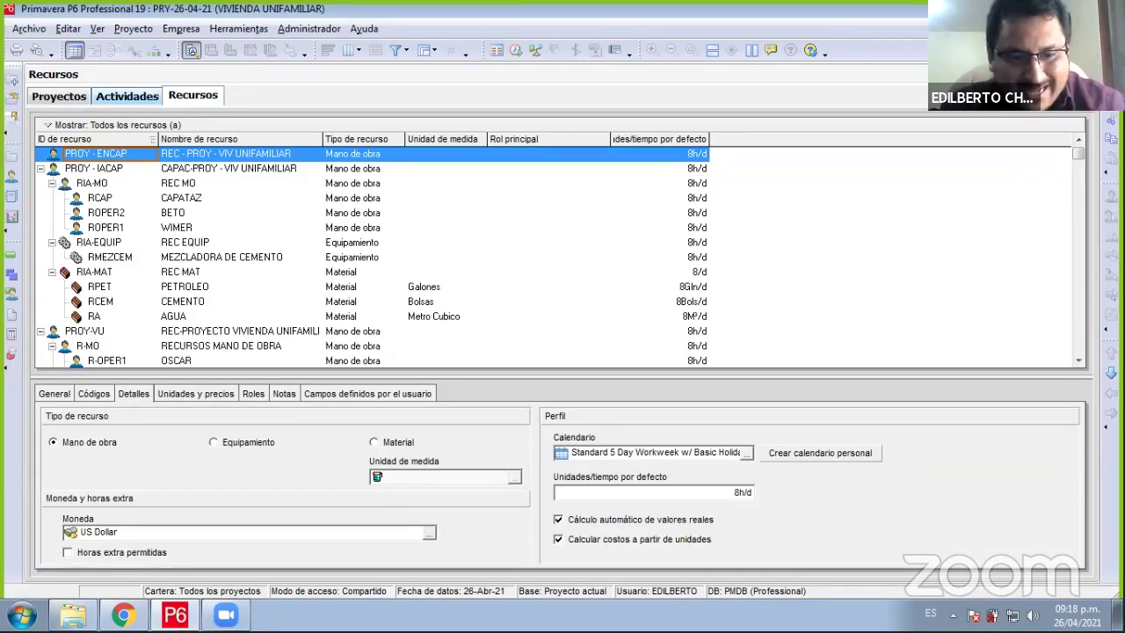
mouse_move(123, 151)
left_mouse_down()
mouse_move(347, 250)
mouse_move(410, 542)
left_mouse_up()
left_click_drag(17, 466, 119, 485)
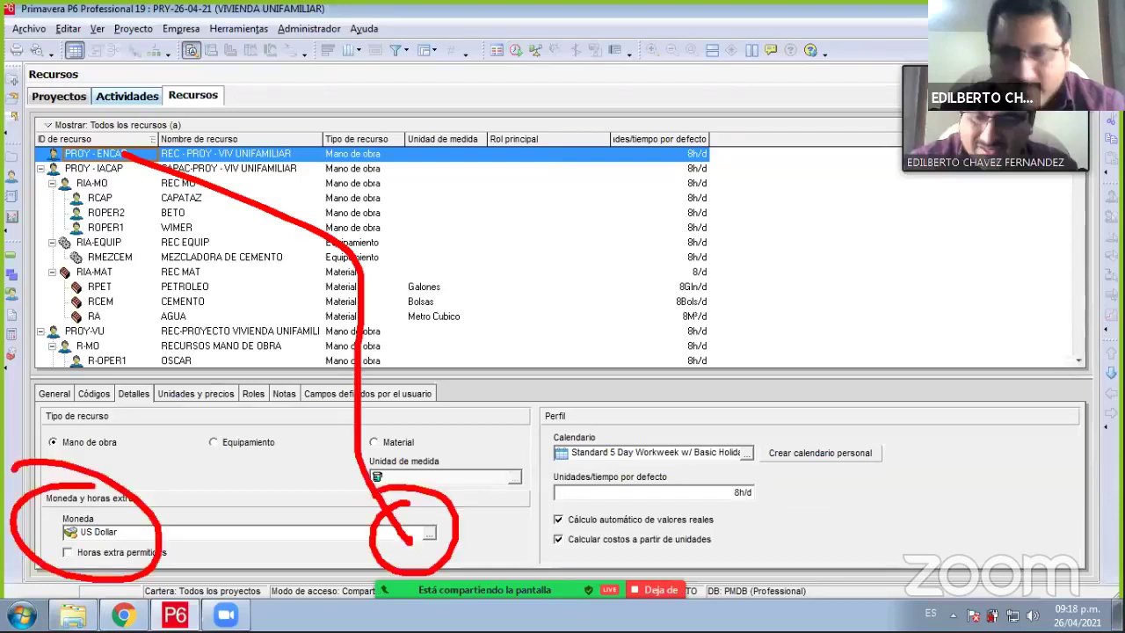
left_click(433, 533)
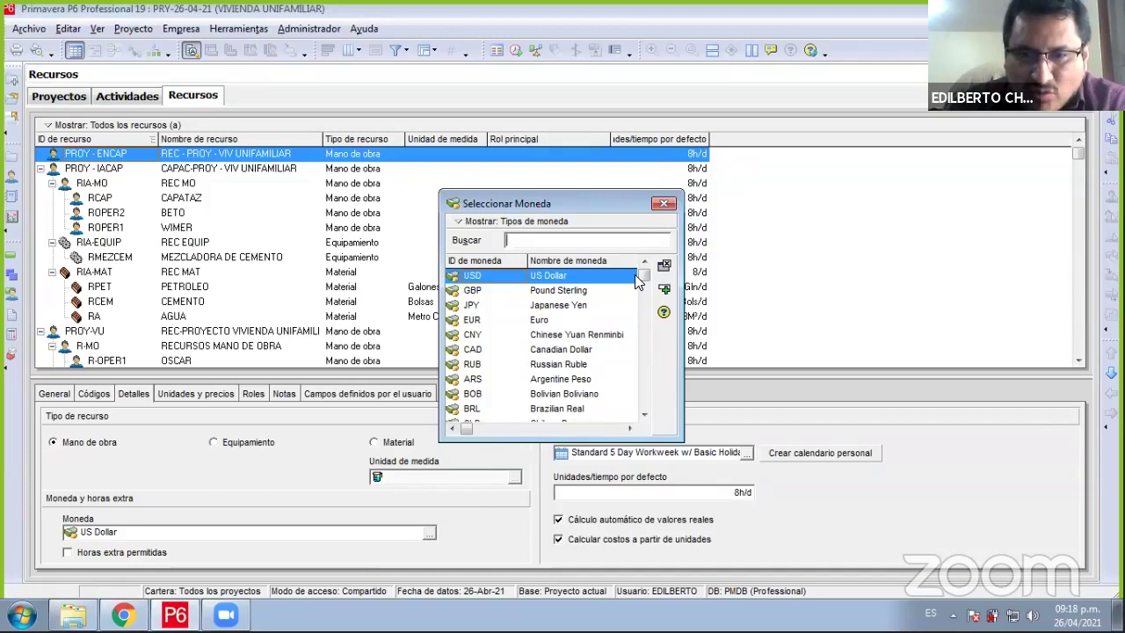
scroll(637, 417, "down", 3)
left_click(567, 418)
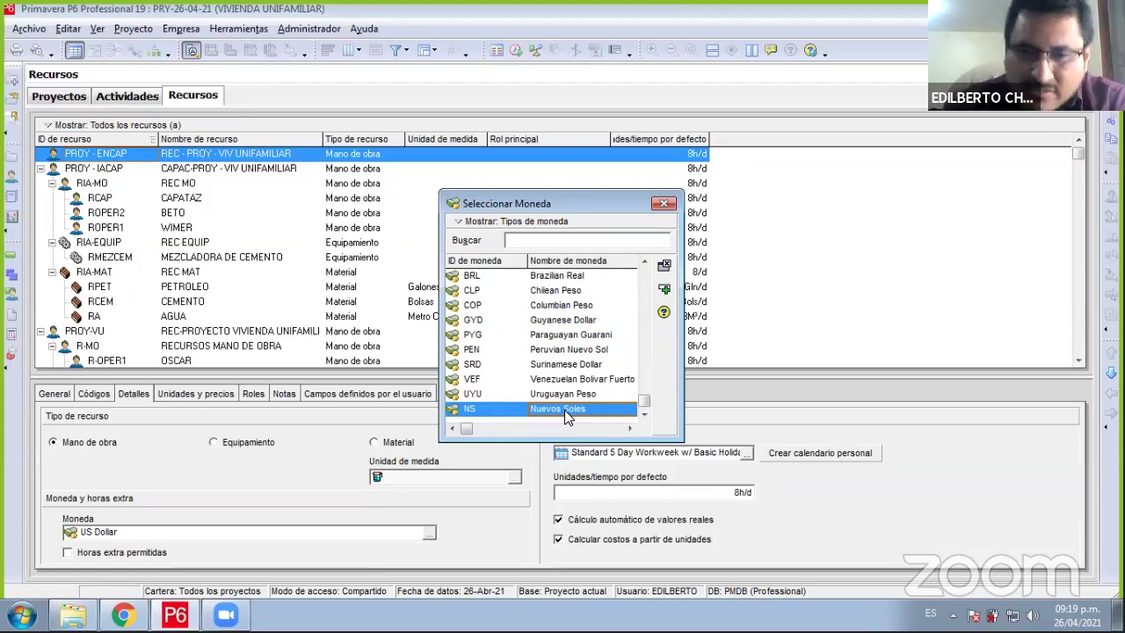
double_click(562, 409)
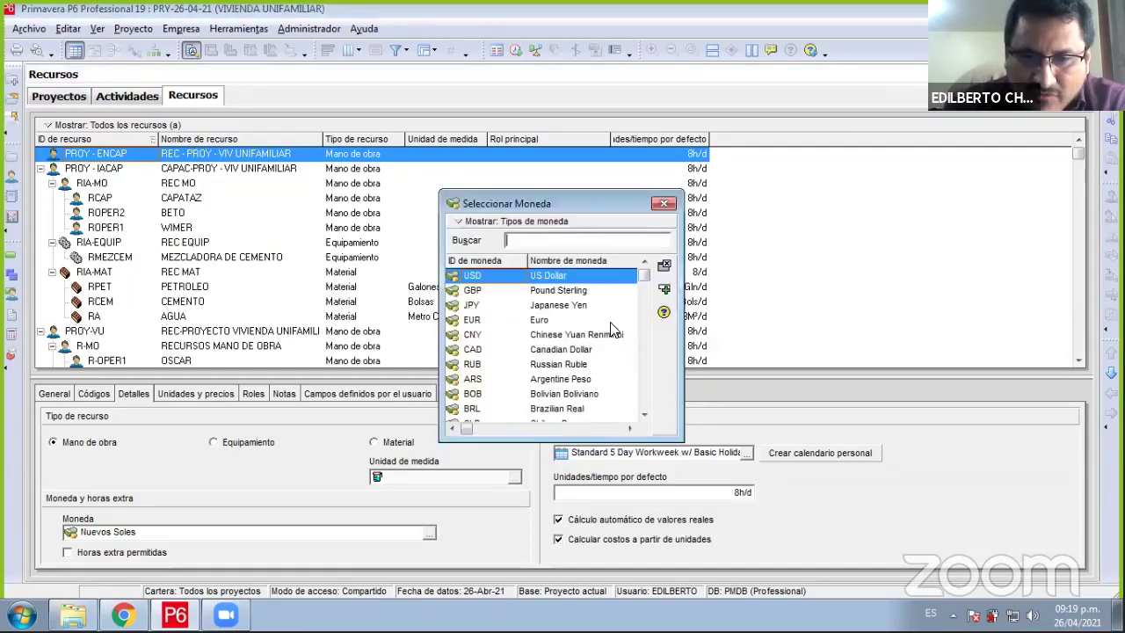
scroll(624, 386, "down", 3)
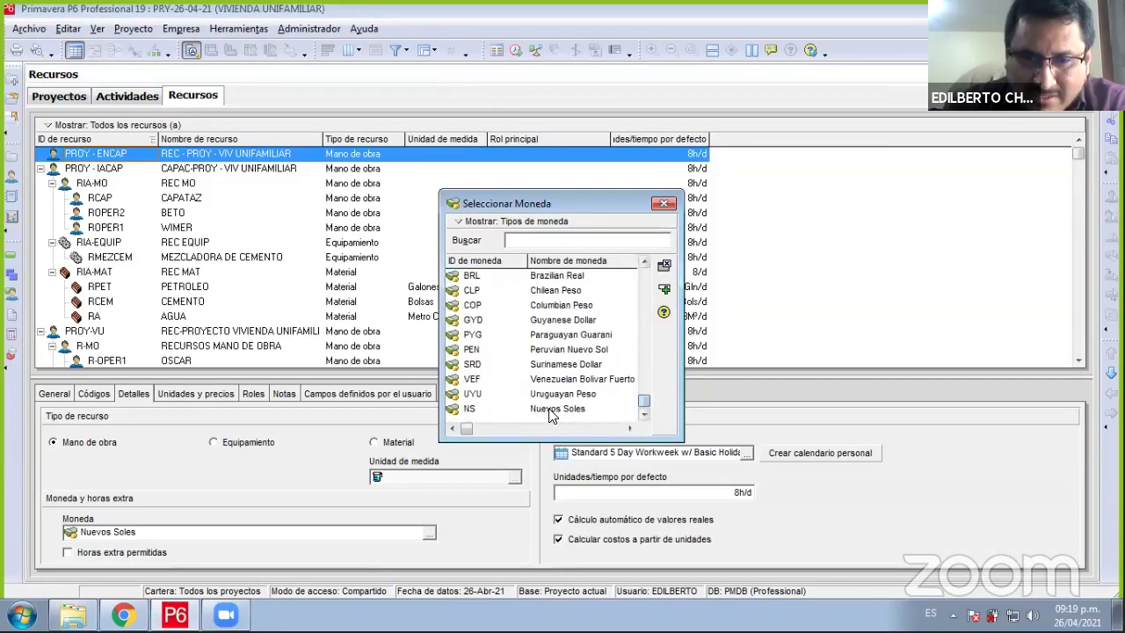
- Set the currency of the PROY - ENCAP resource to Nuevos Soles and add a new child resource under it
left_click(554, 410)
key("Return")
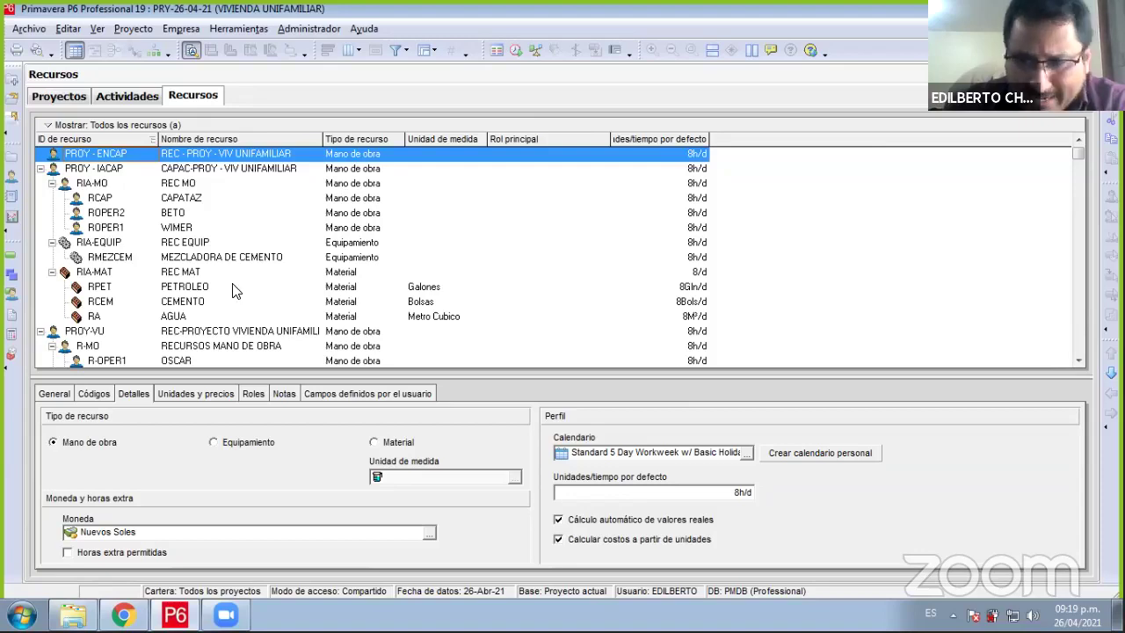
key("Menu")
key("Insert")
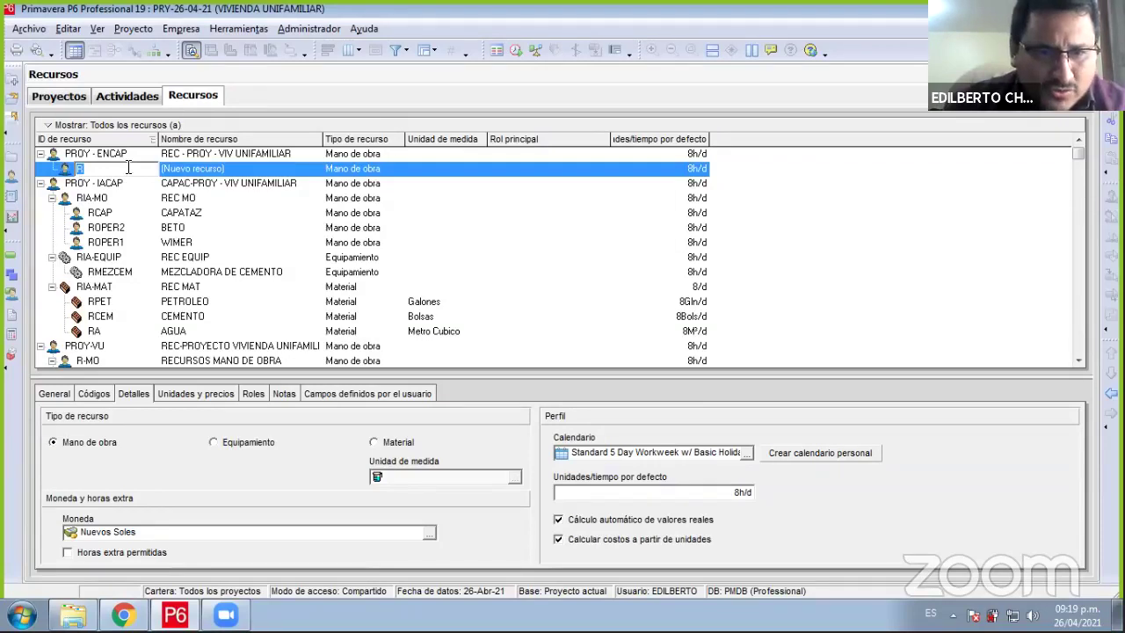
- Try to set the new child resource's ID to R-MO-1
left_click(128, 168)
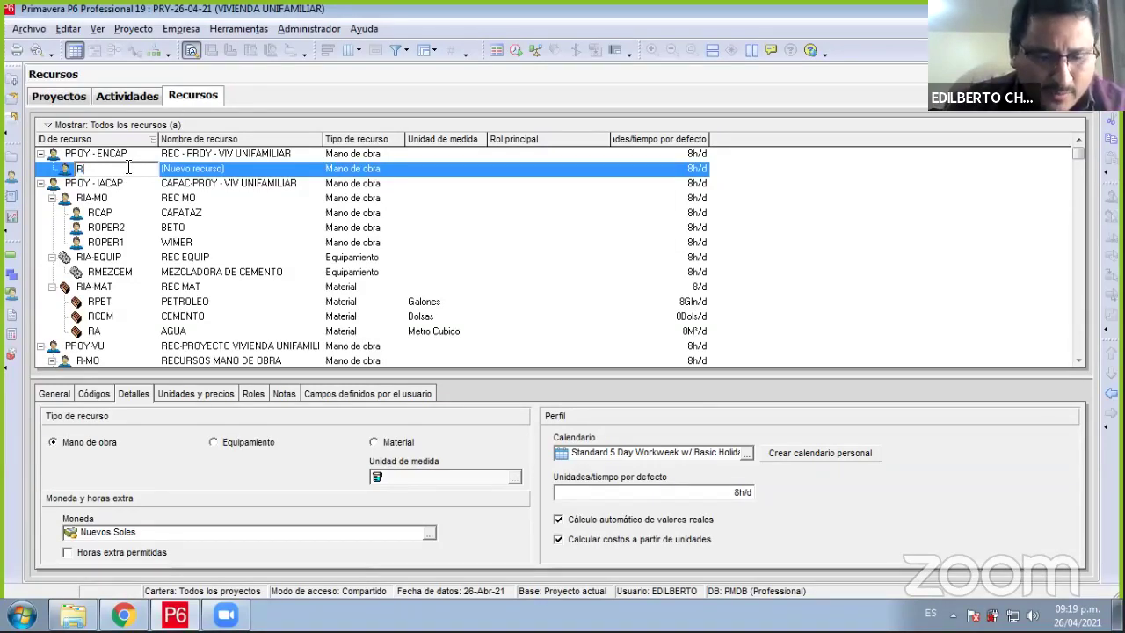
type("-M")
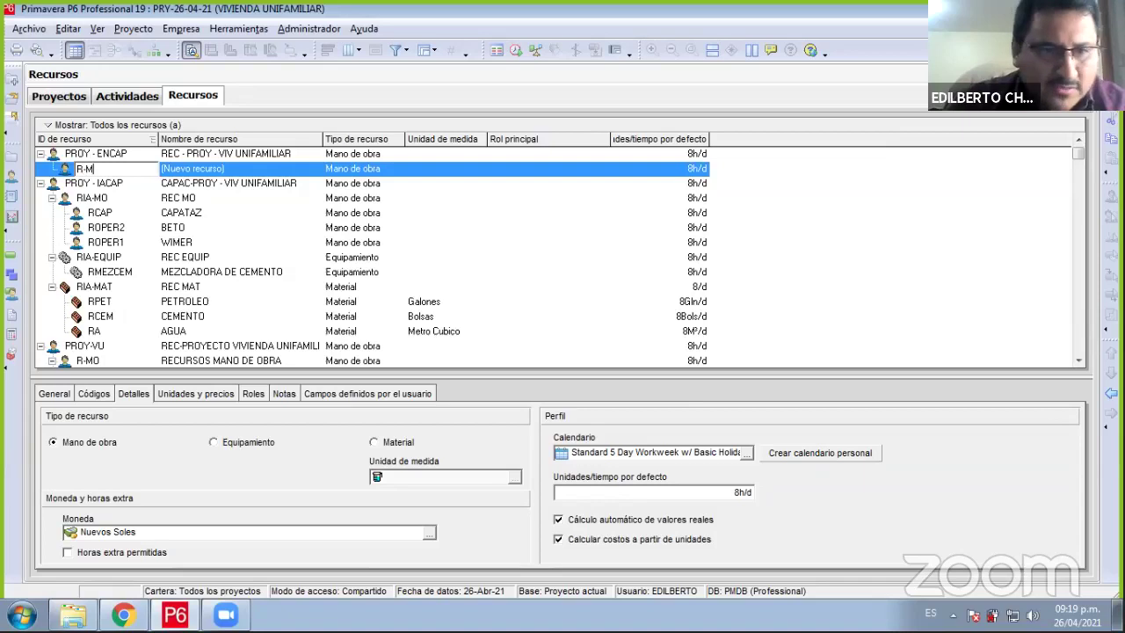
type("O-1")
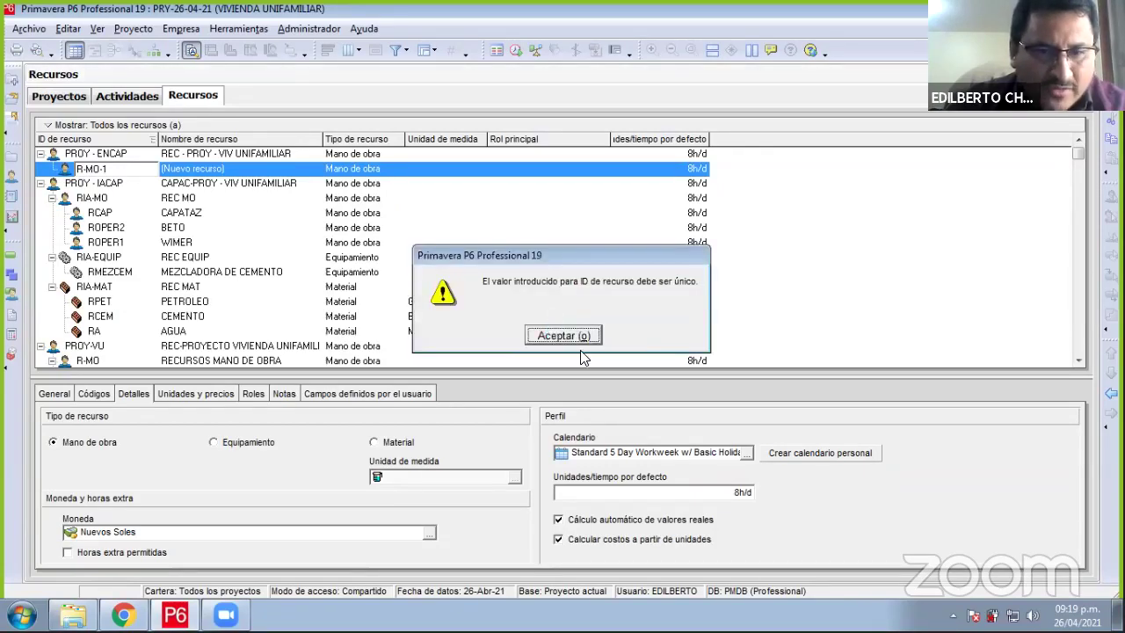
left_click(562, 334)
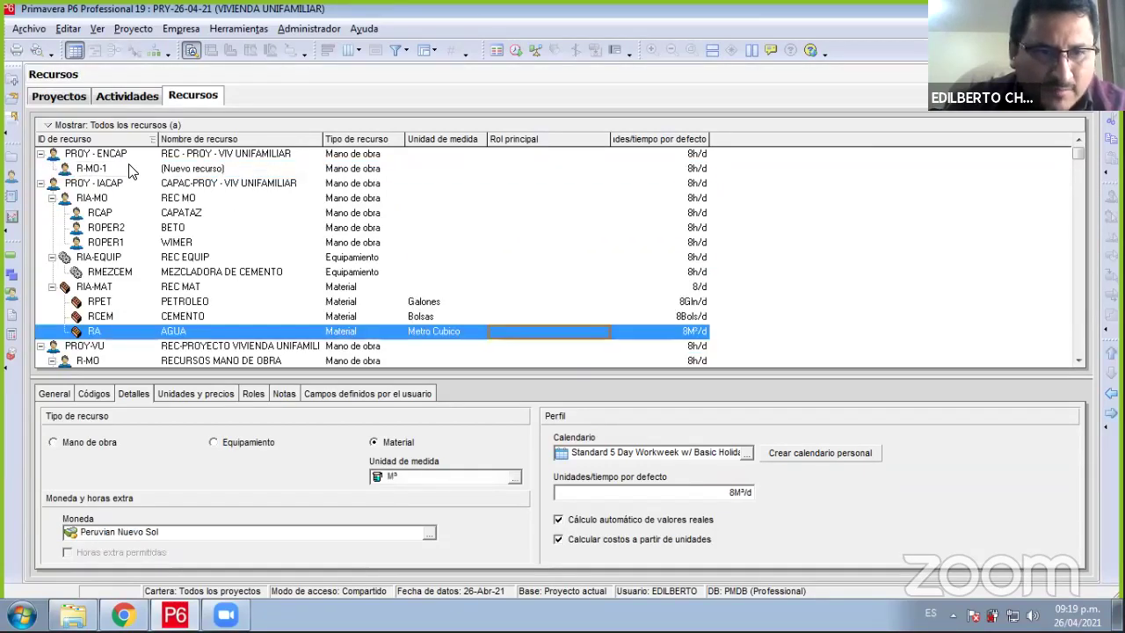
- Change the ID of the new resource under PROY - ENCAP to RE-MO
left_click(97, 168)
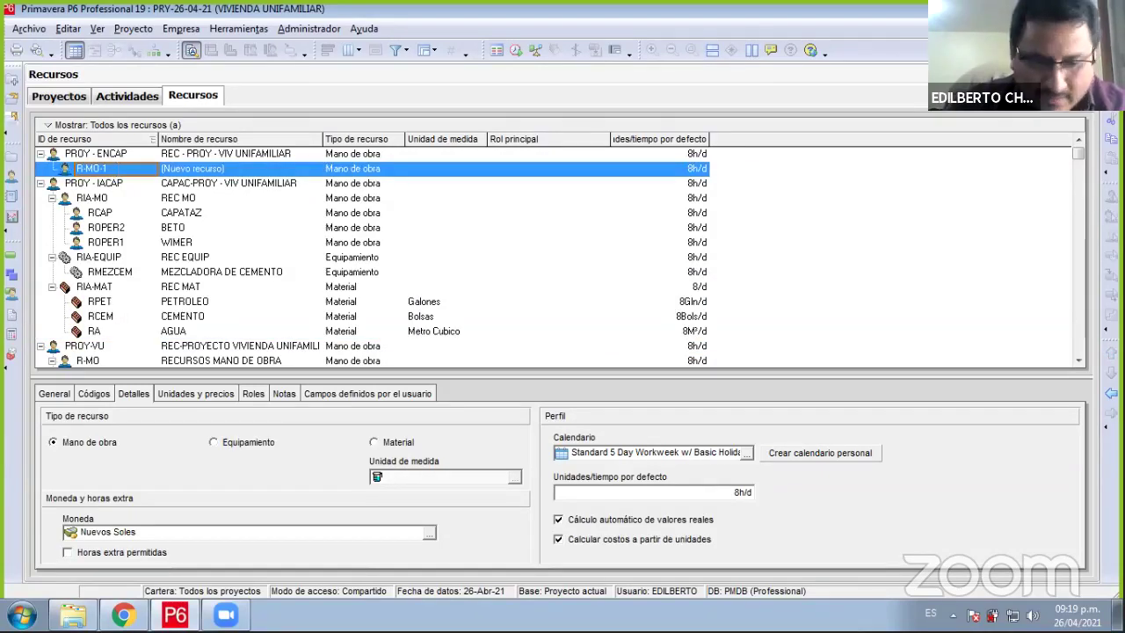
left_click(118, 168)
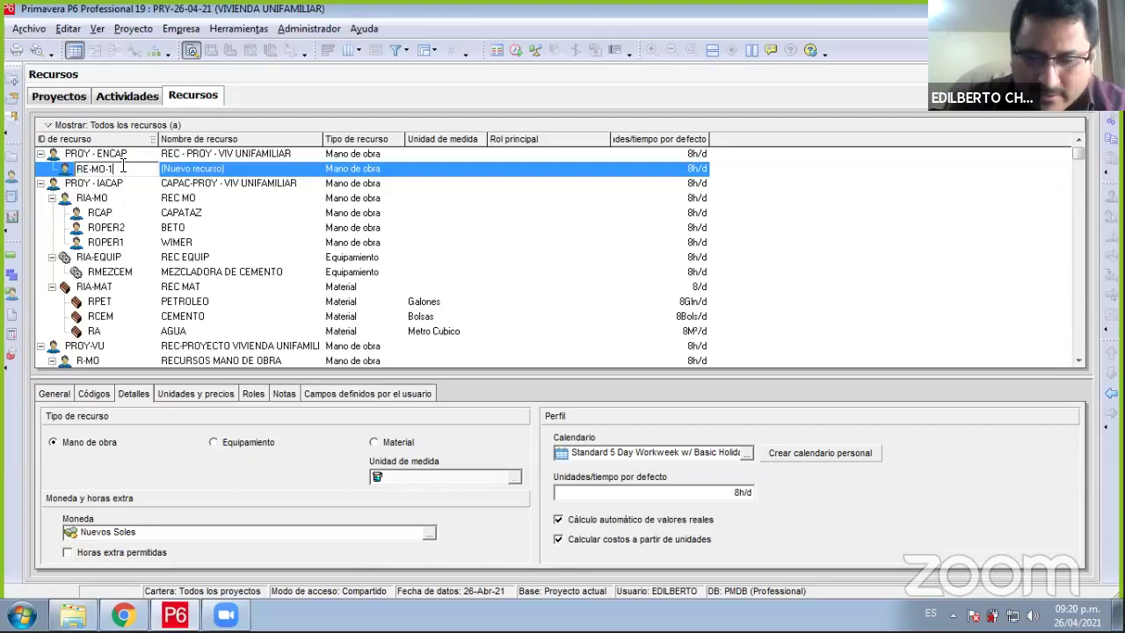
key("BackSpace")
key("BackSpace")
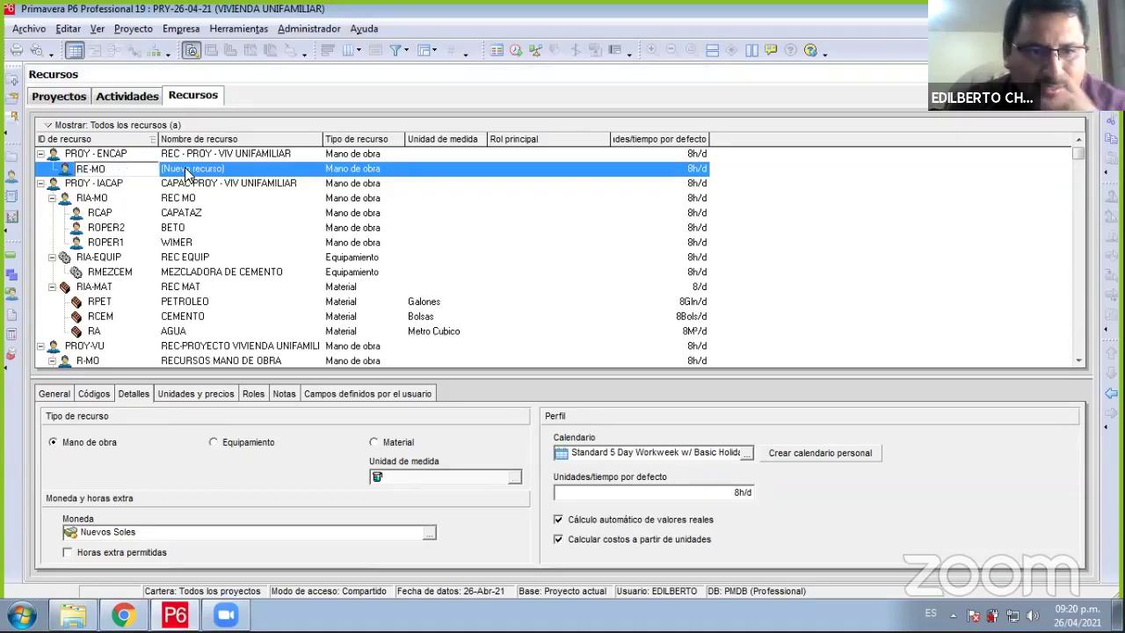
- Name the RE-MO resource RECURSOS MANO DE OBRA
key("Tab")
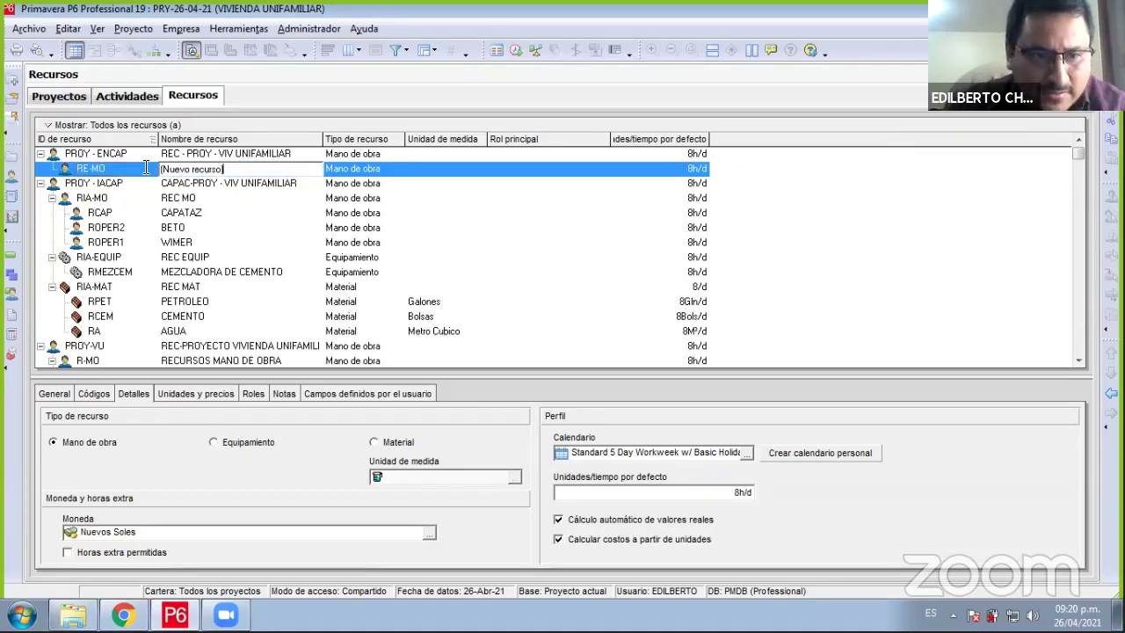
type("RECURSOS D")
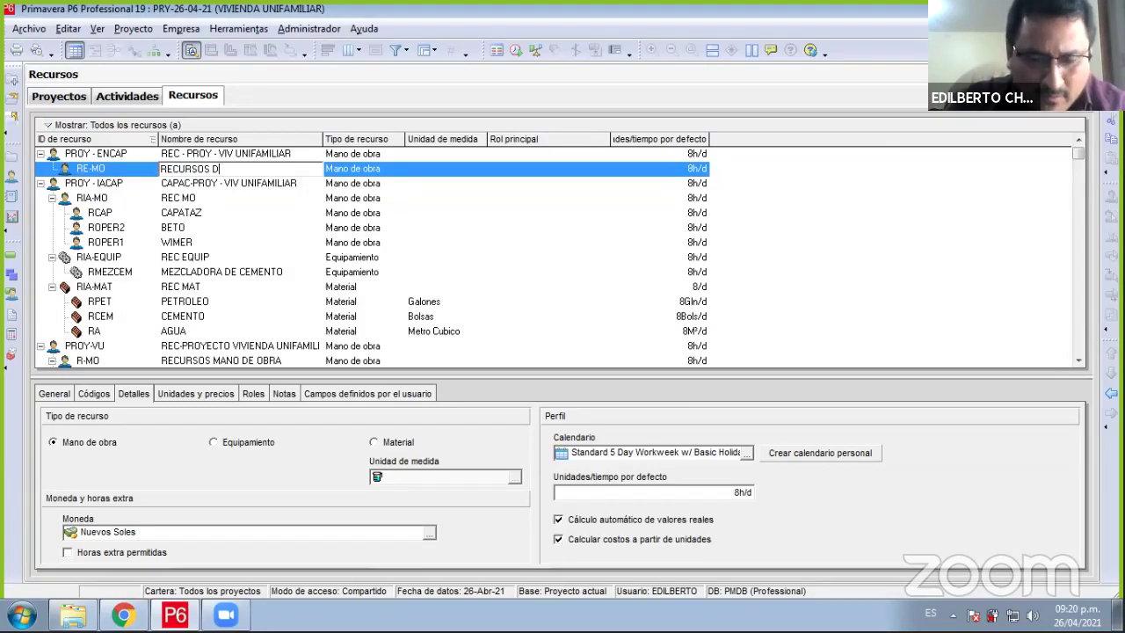
key("BackSpace")
type("MANO DE OB")
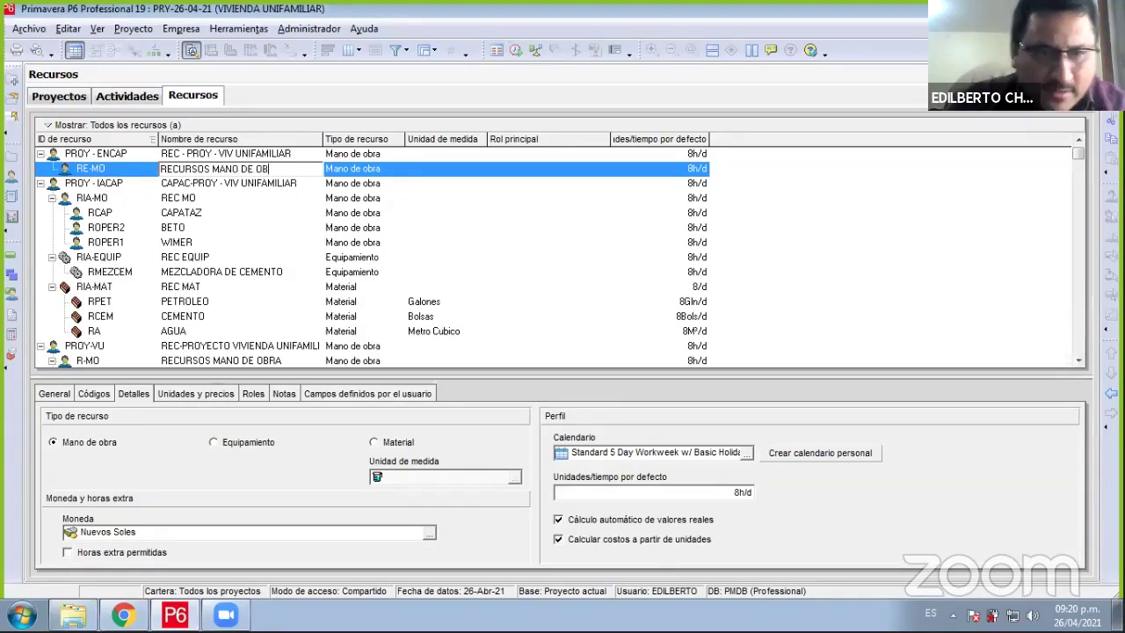
type("RA")
- Add a new resource from the RE-MO row and give it the ID RE-MAT
left_click(114, 170)
right_click(114, 170)
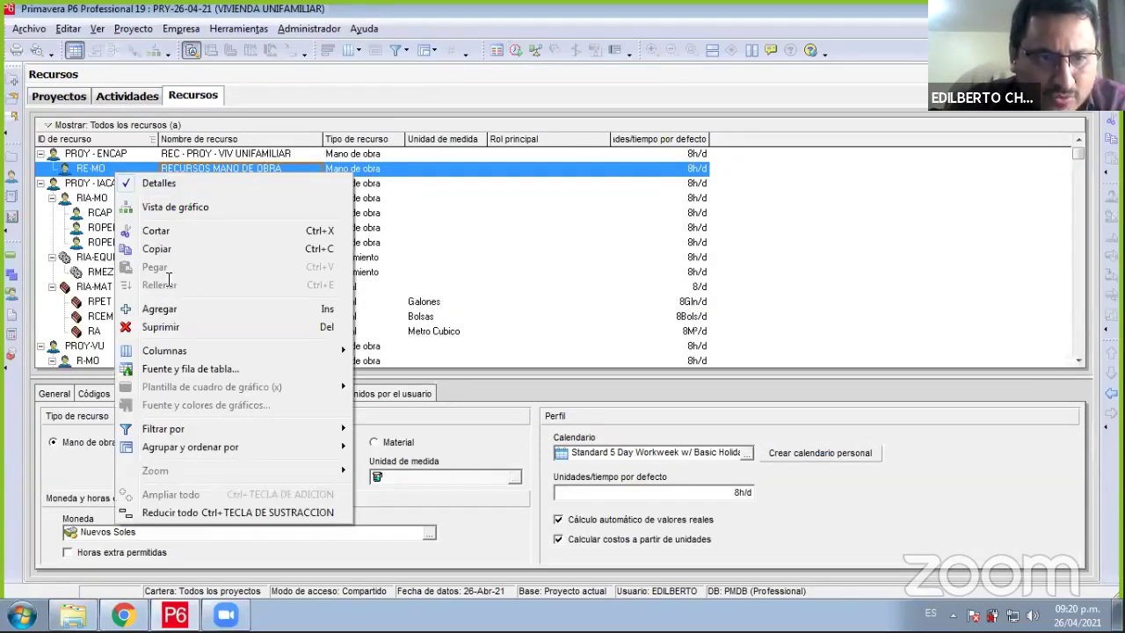
key("Insert")
type("RE")
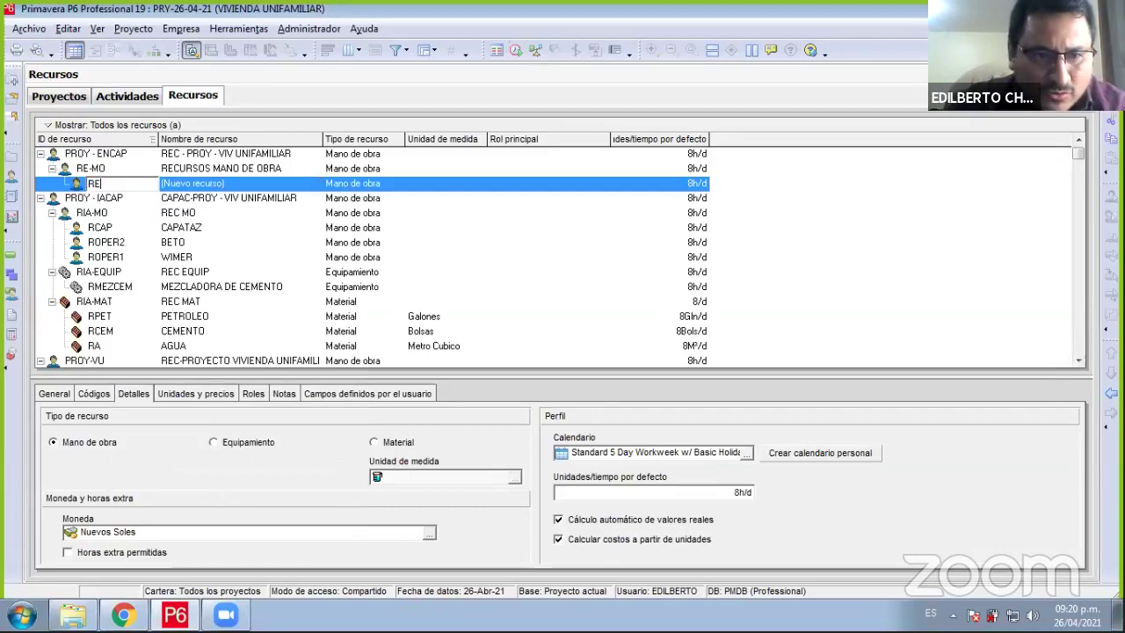
type("-MA")
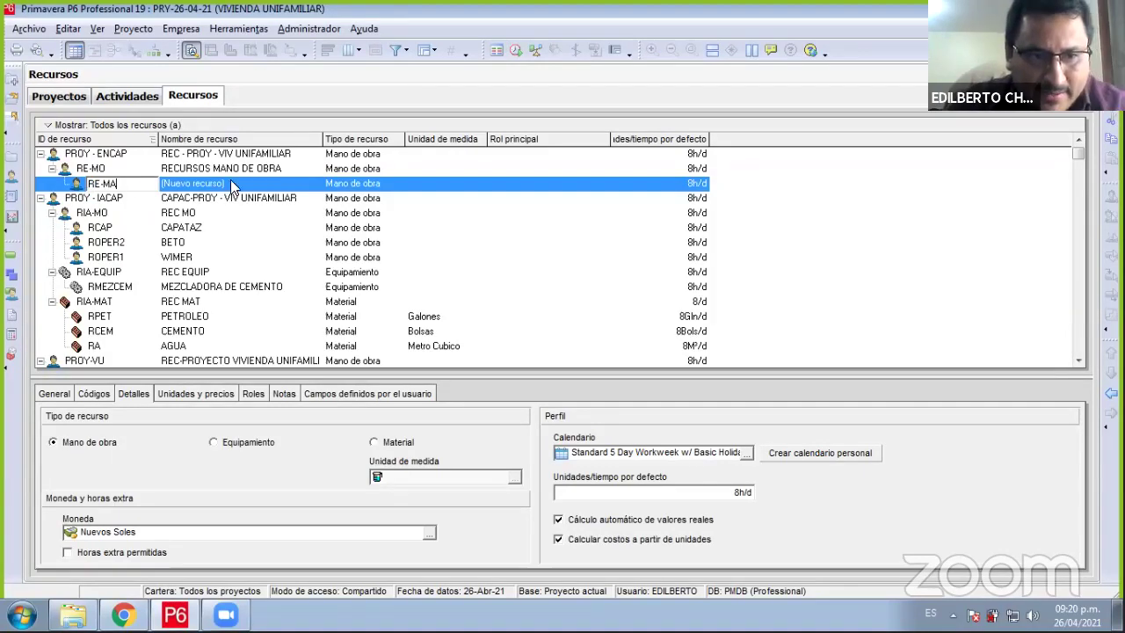
type("T")
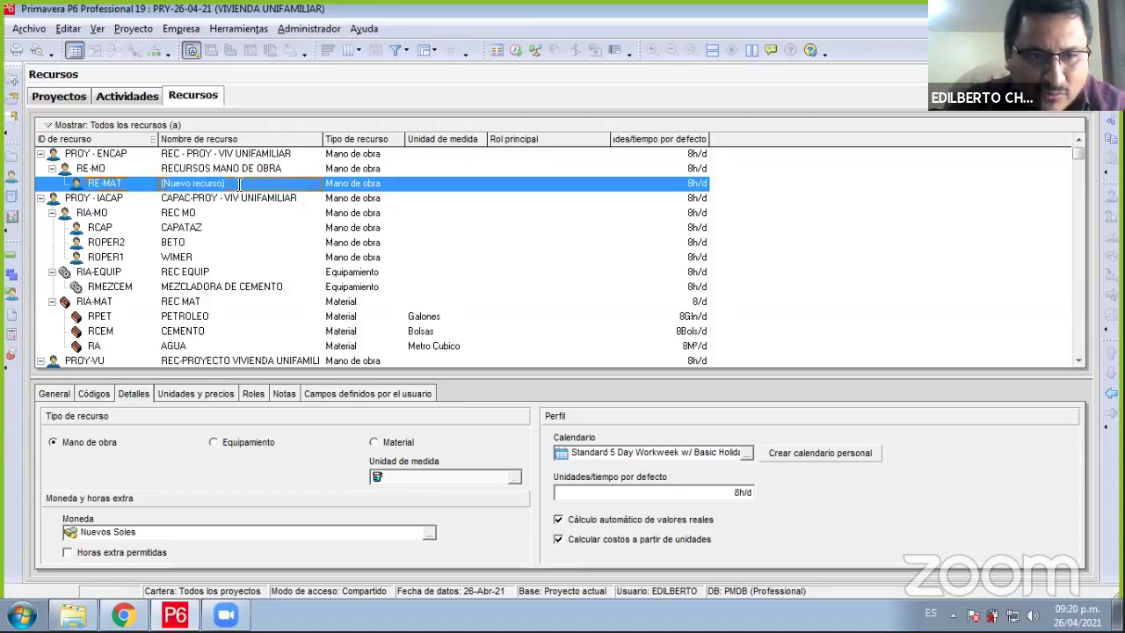
- Name the RE-MAT resource RECURSOS TIPO MATERIAL
left_click(243, 183)
type("RECURSOS")
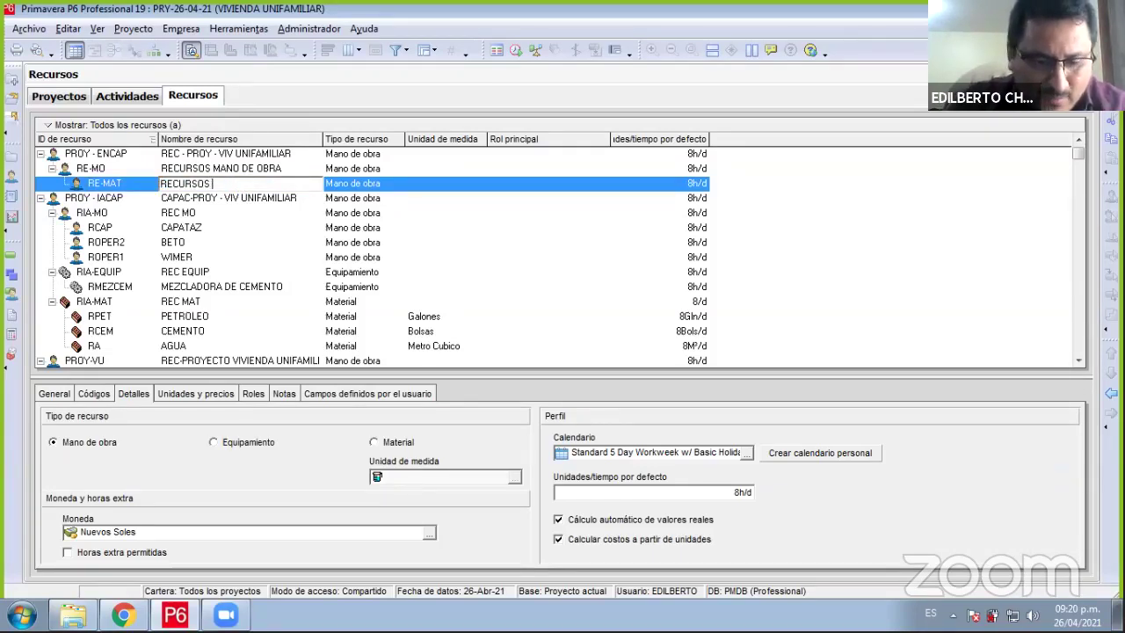
type(" TIPO MNA")
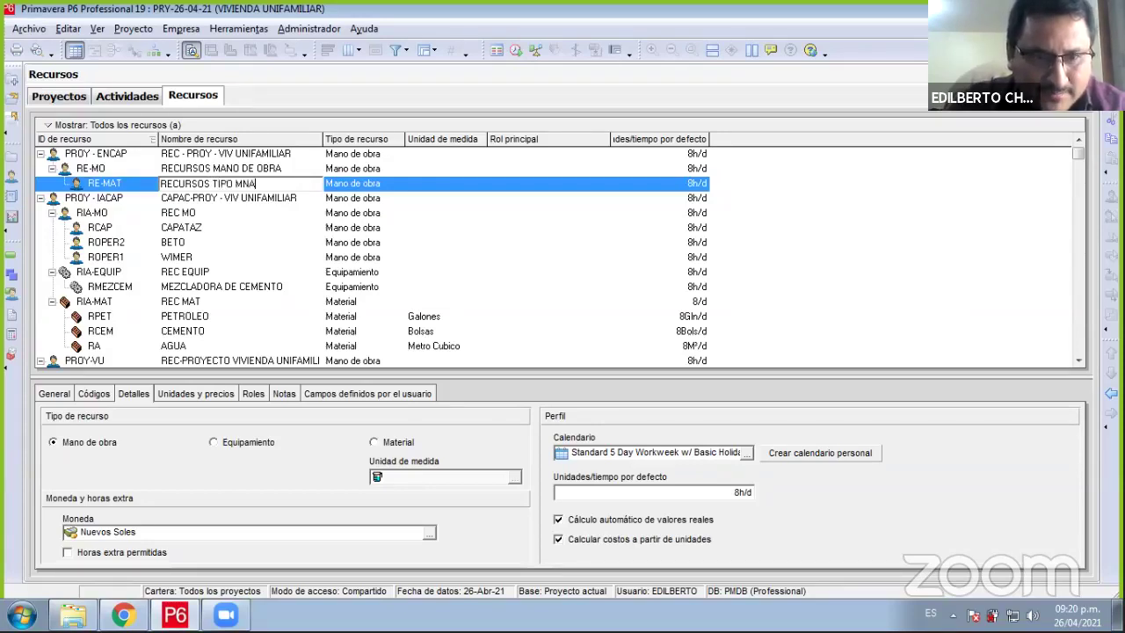
key("BackSpace")
key("BackSpace")
type("ATERIAL")
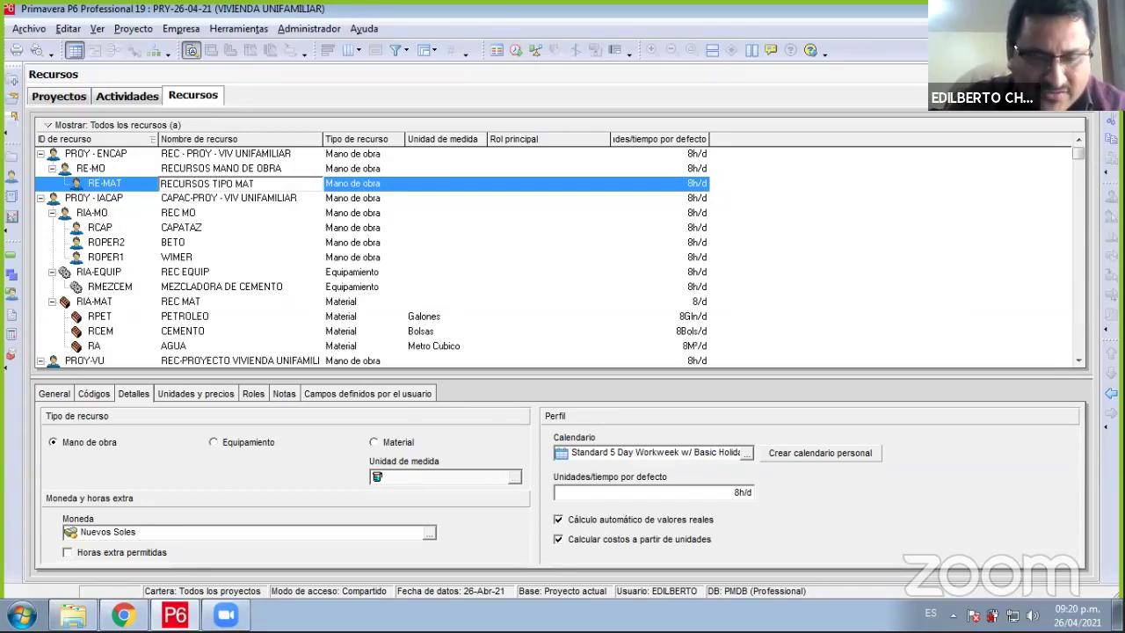
- Rename the RE-MO resource as RECURSOS TIPO MANO DE OBRA
left_click(225, 168)
left_click(225, 169)
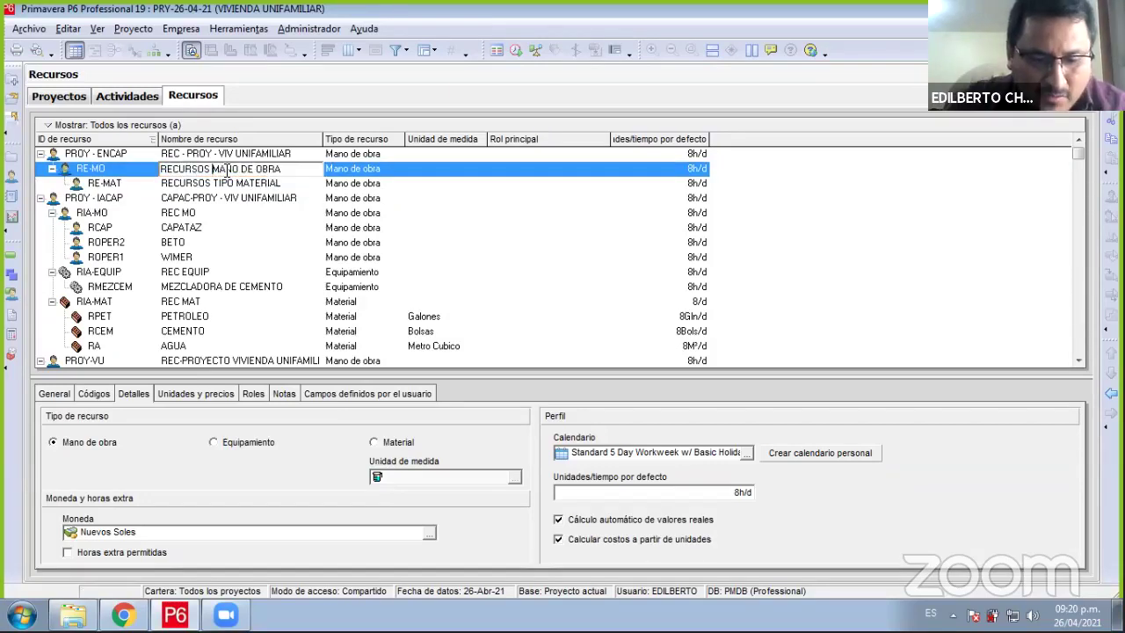
type("TIPO")
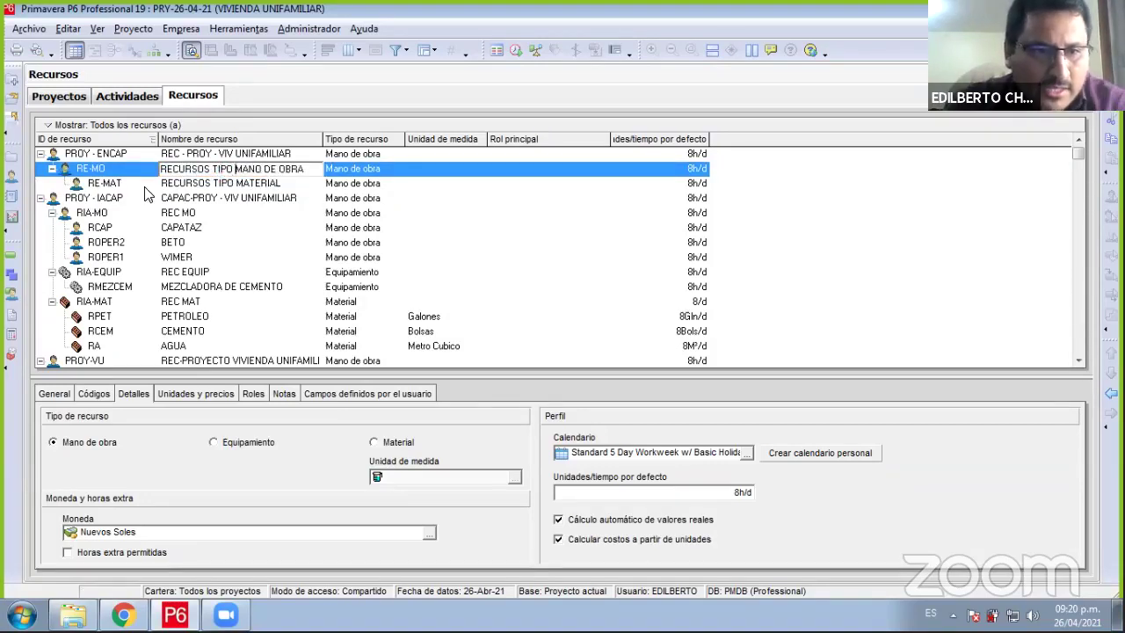
key("Return")
- Move the RE-MAT resource up one hierarchy level so it sits directly under PROY - ENCAP
key("Down")
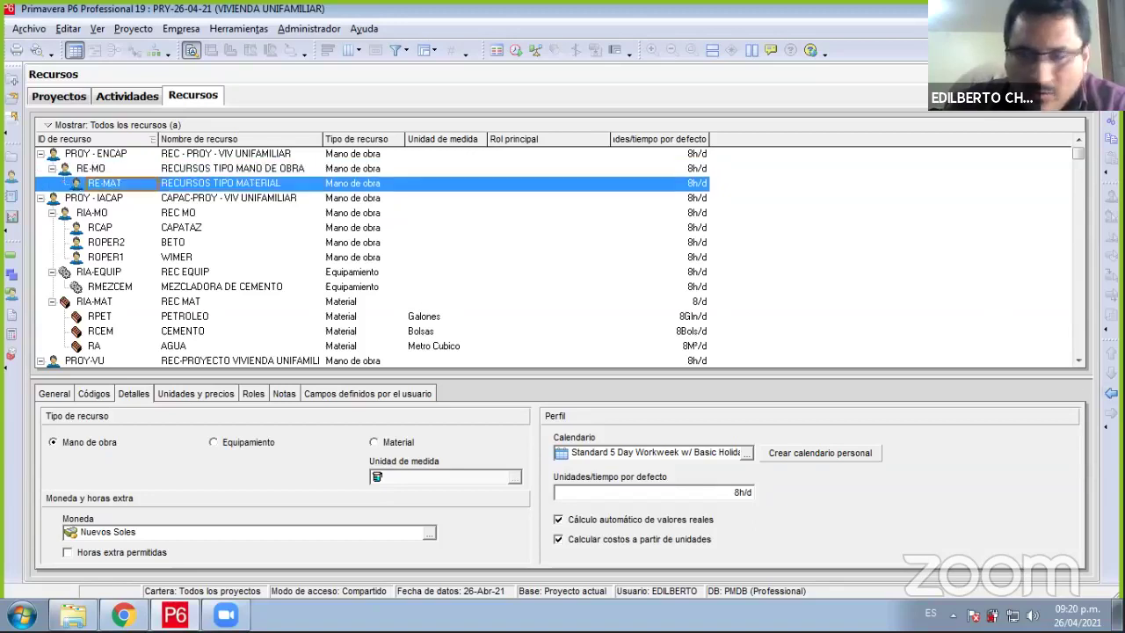
key("ctrl+Left")
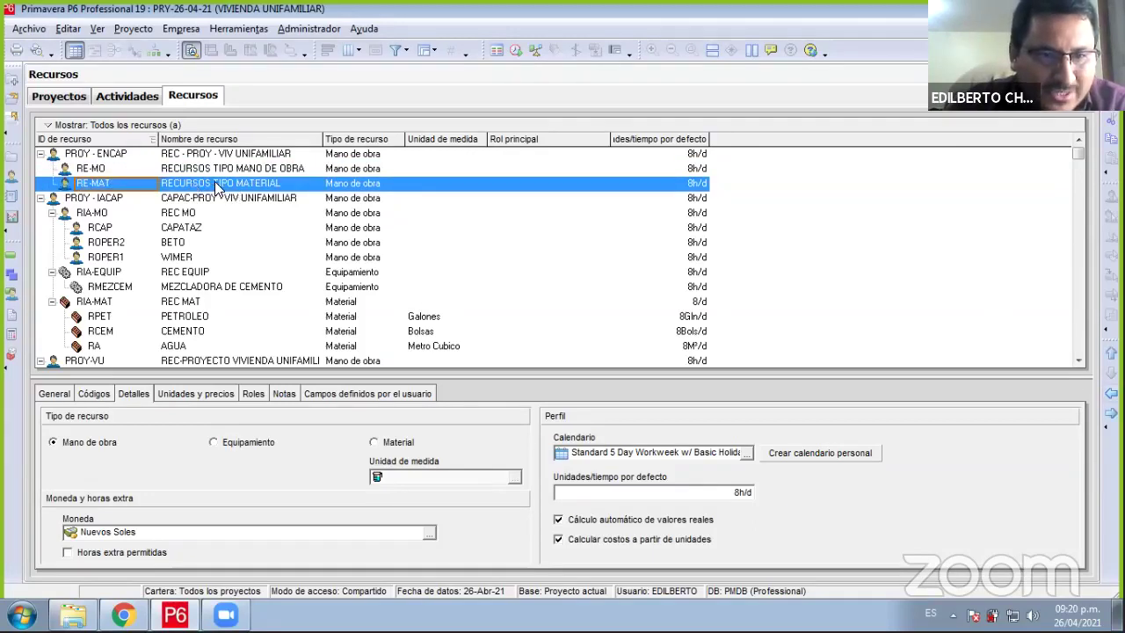
- Add a new resource from the RE-MAT row and give it the ID RE-EQ
right_click(215, 187)
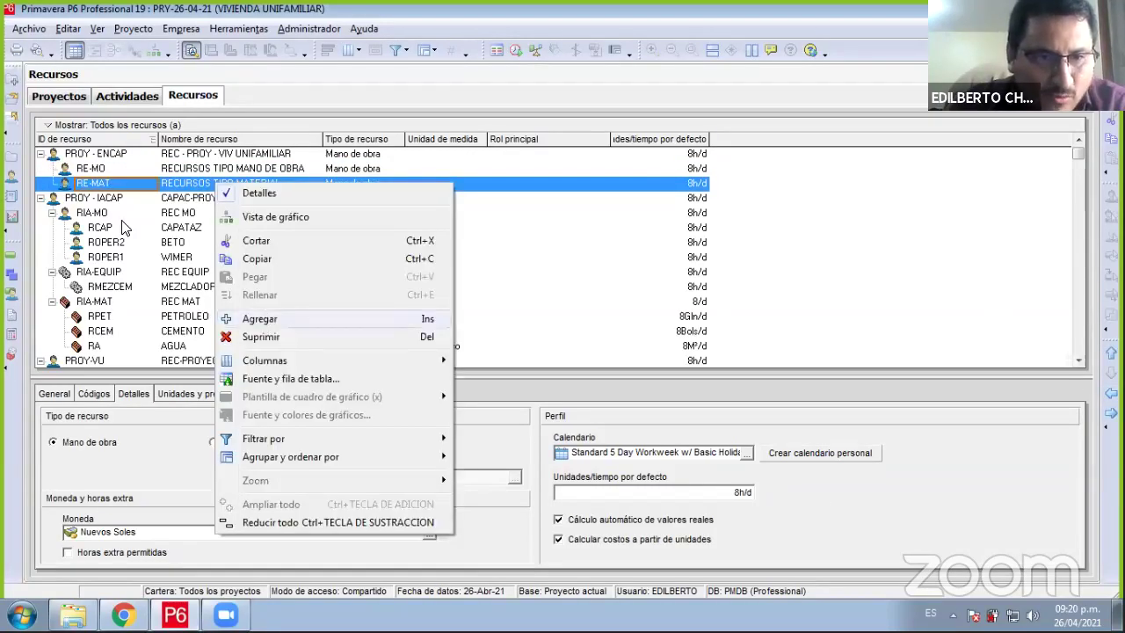
key("Insert")
type("R")
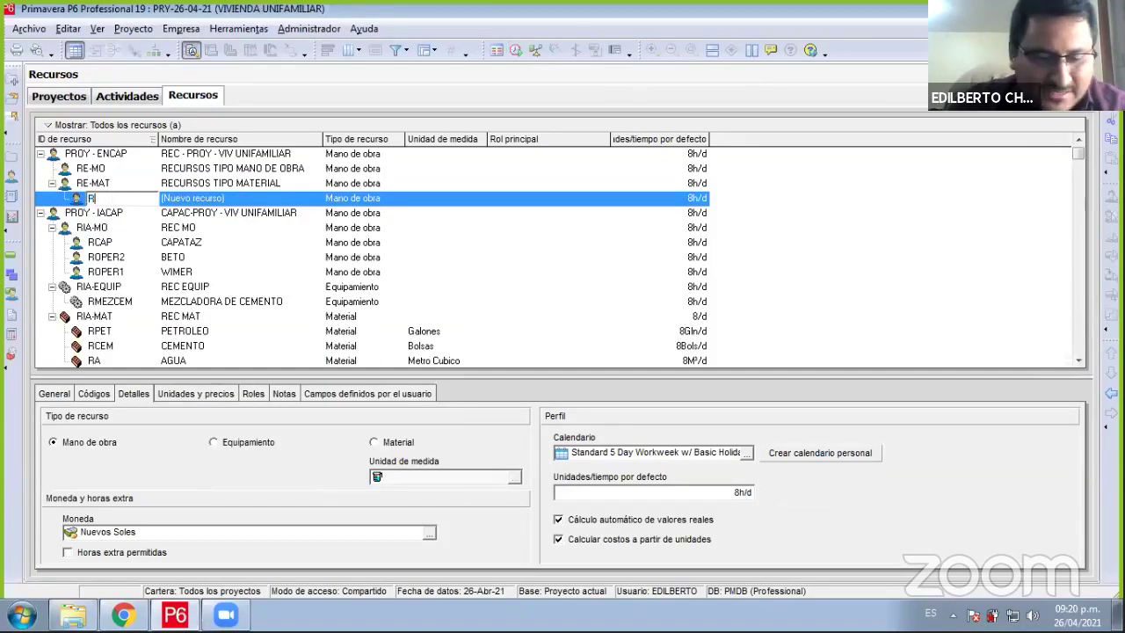
type("E")
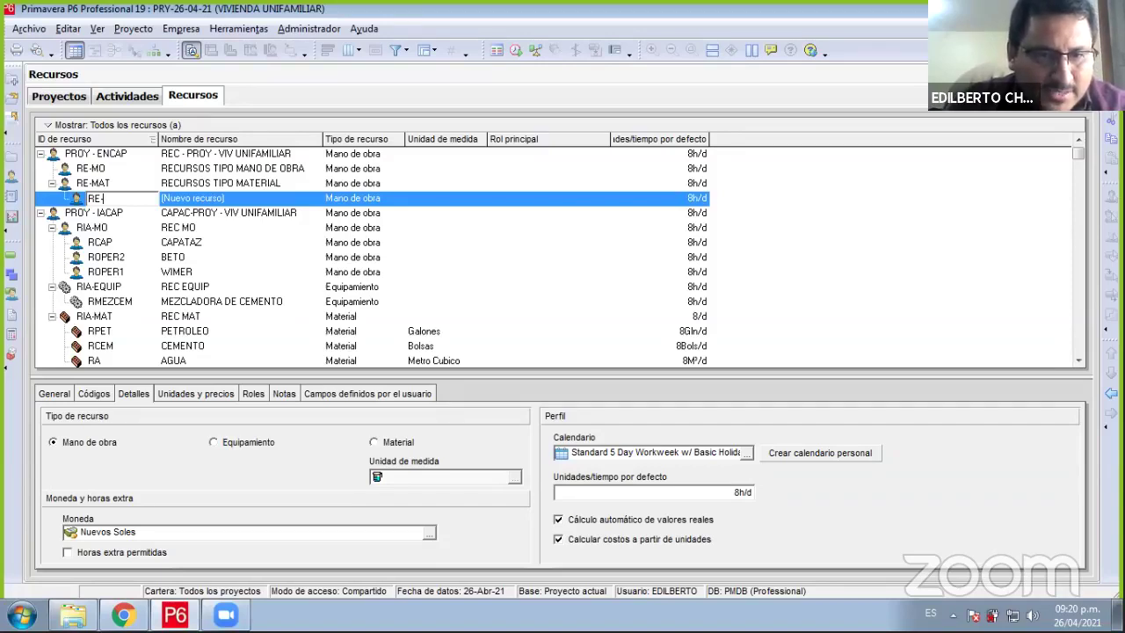
type("-")
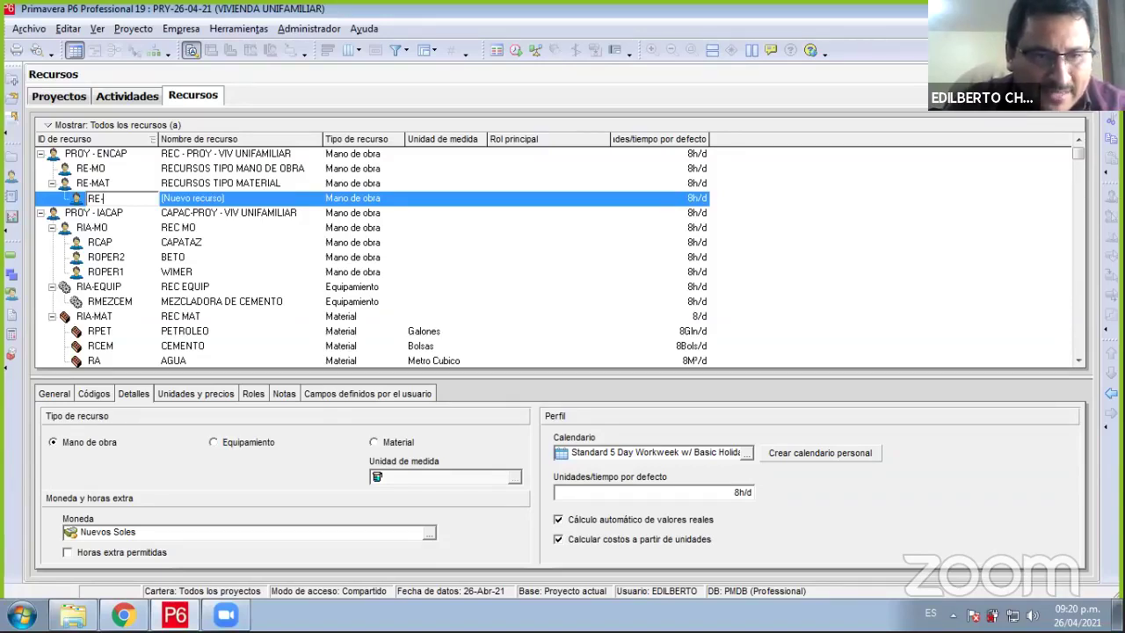
type("E")
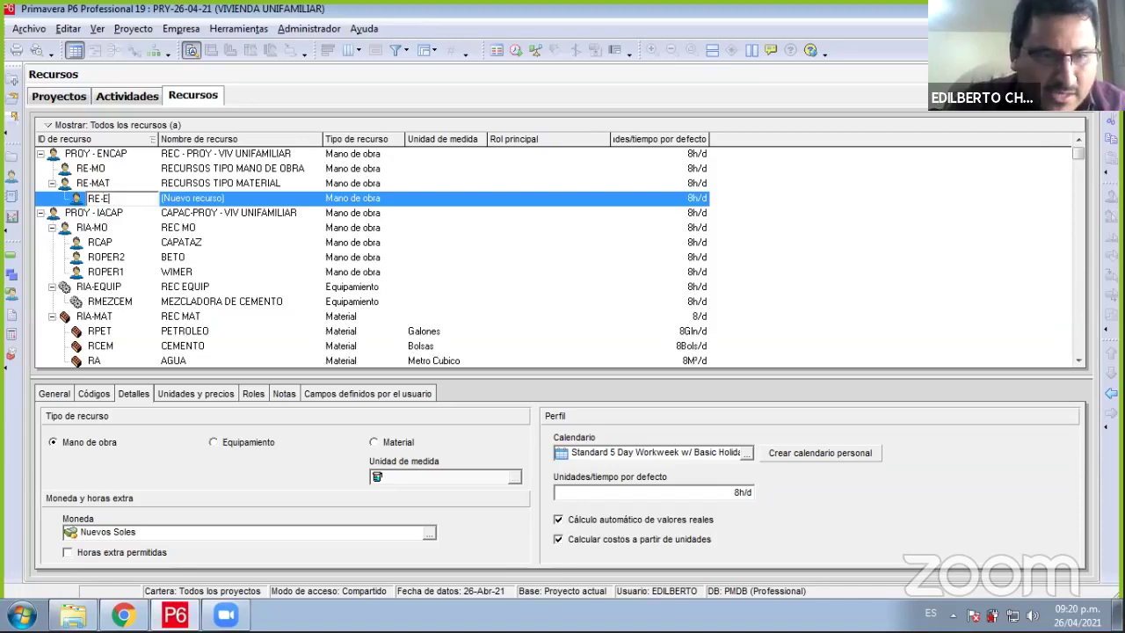
type("QUI")
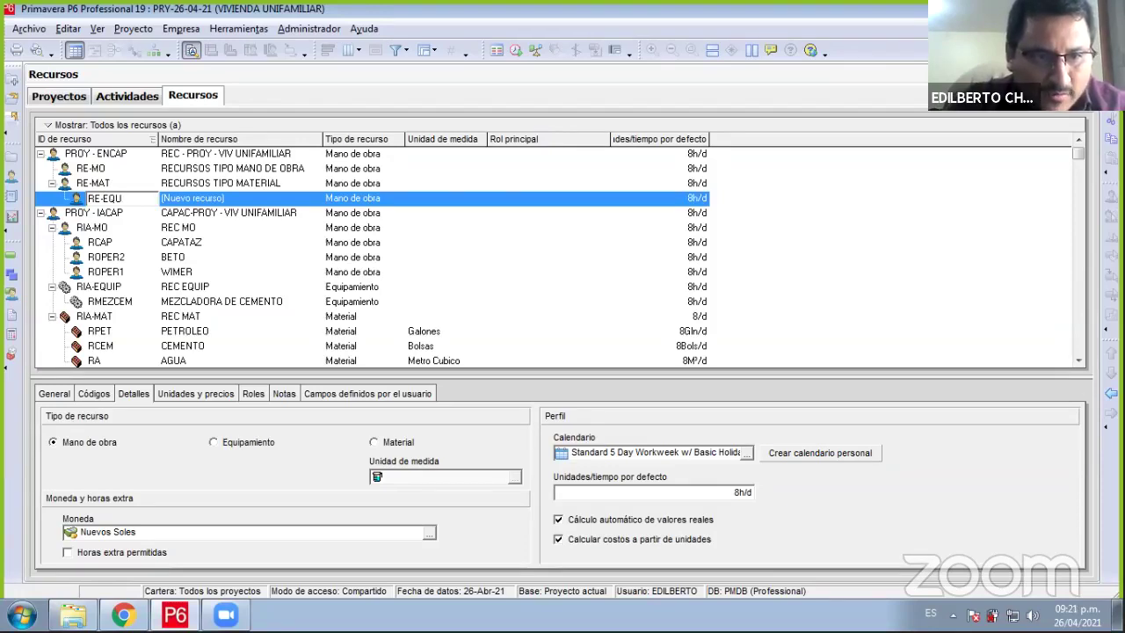
key("BackSpace")
key("BackSpace")
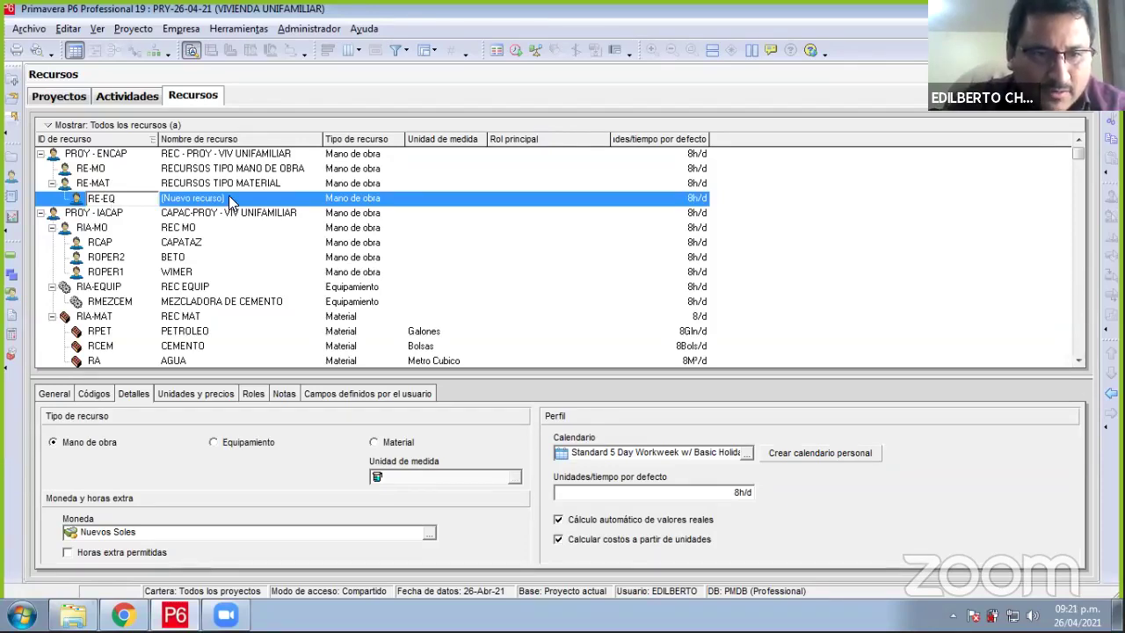
type("Q")
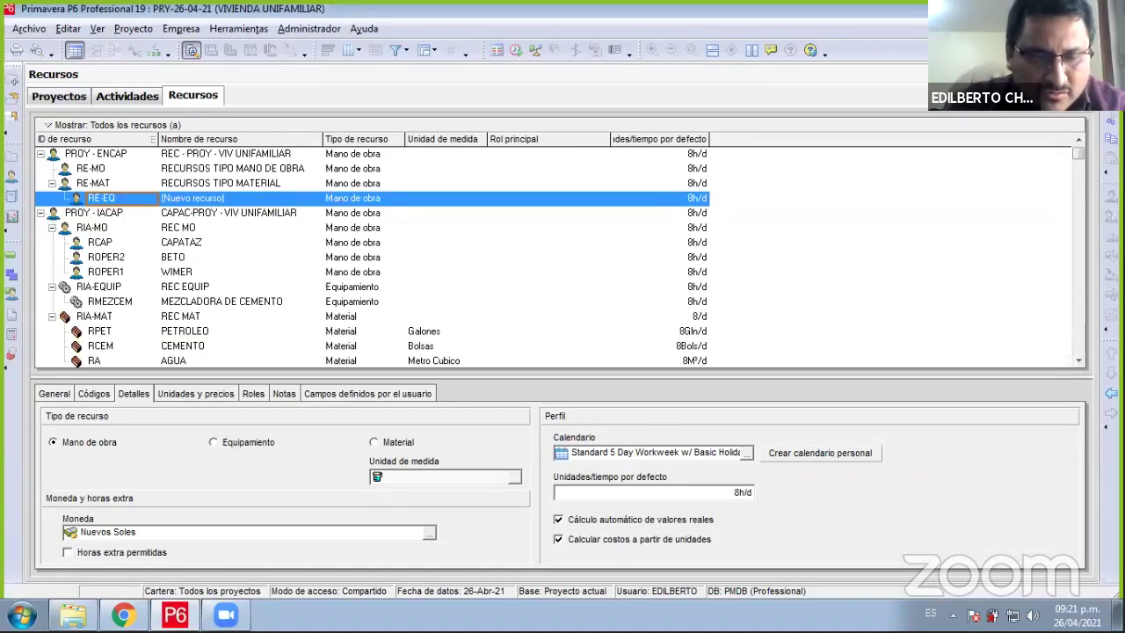
- Name the RE-EQ resource RECURSOS TIPO EQUIPAMIENTO
key("Tab")
type("RECURSOS TI")
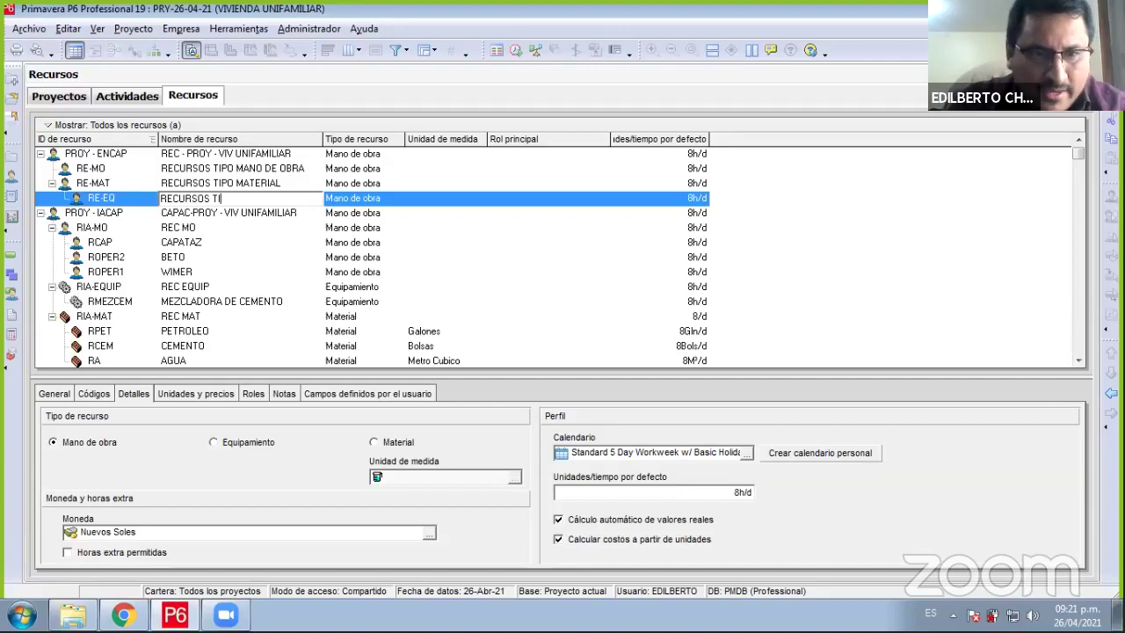
type("PO EQUIPAME")
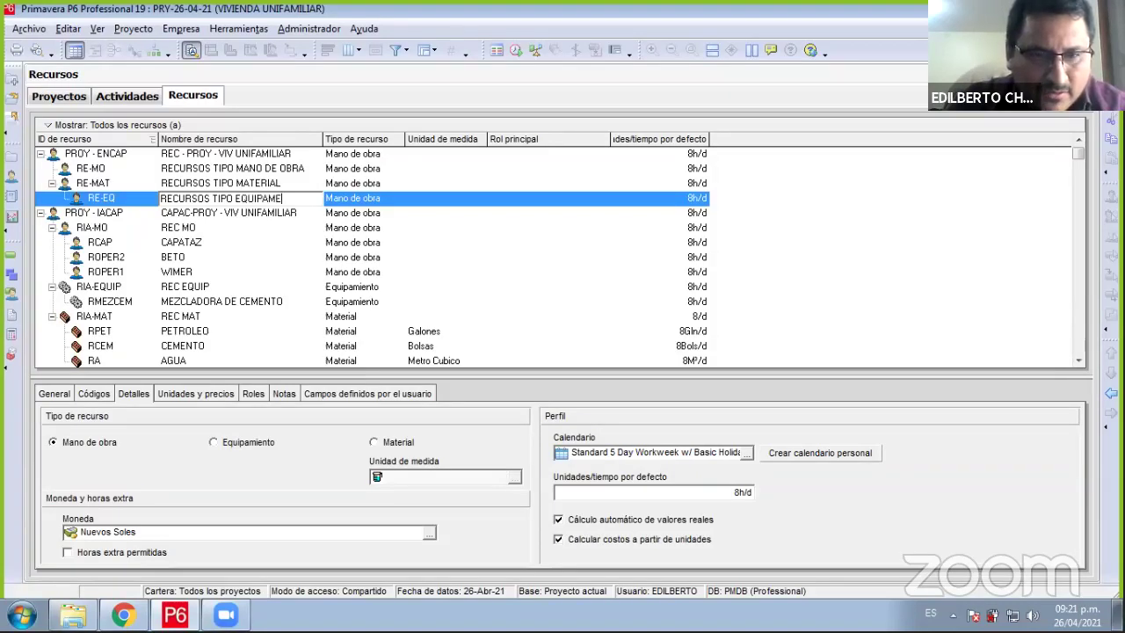
key("BackSpace")
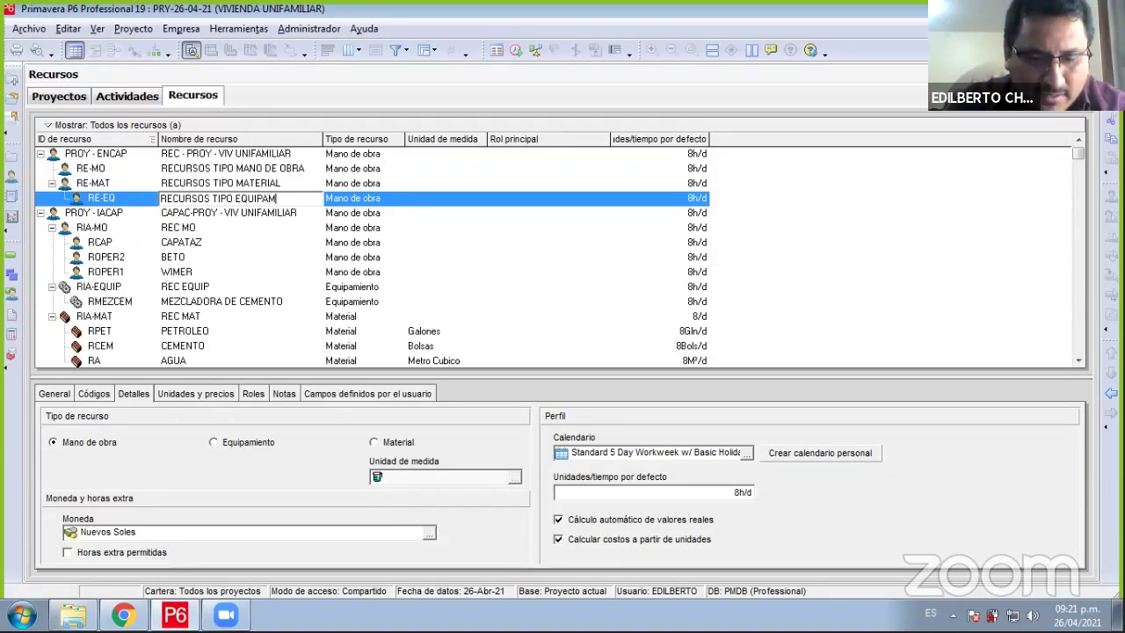
type("IENTO")
key("Return")
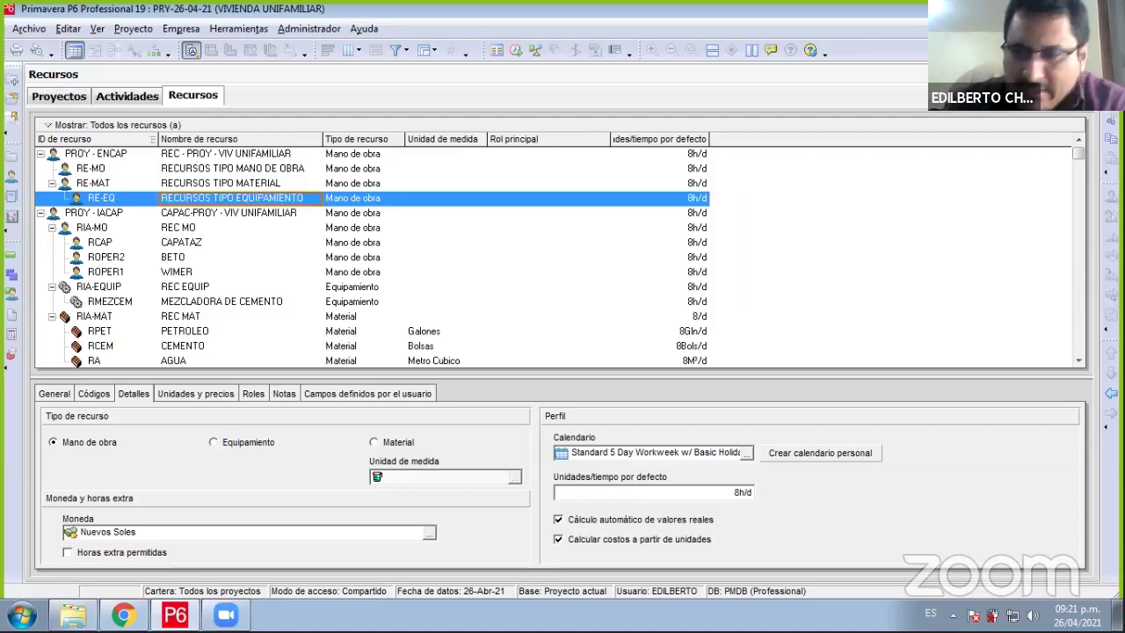
- Move the RE-EQ resource up one hierarchy level so it sits directly under PROY - ENCAP
key("ctrl+Left")
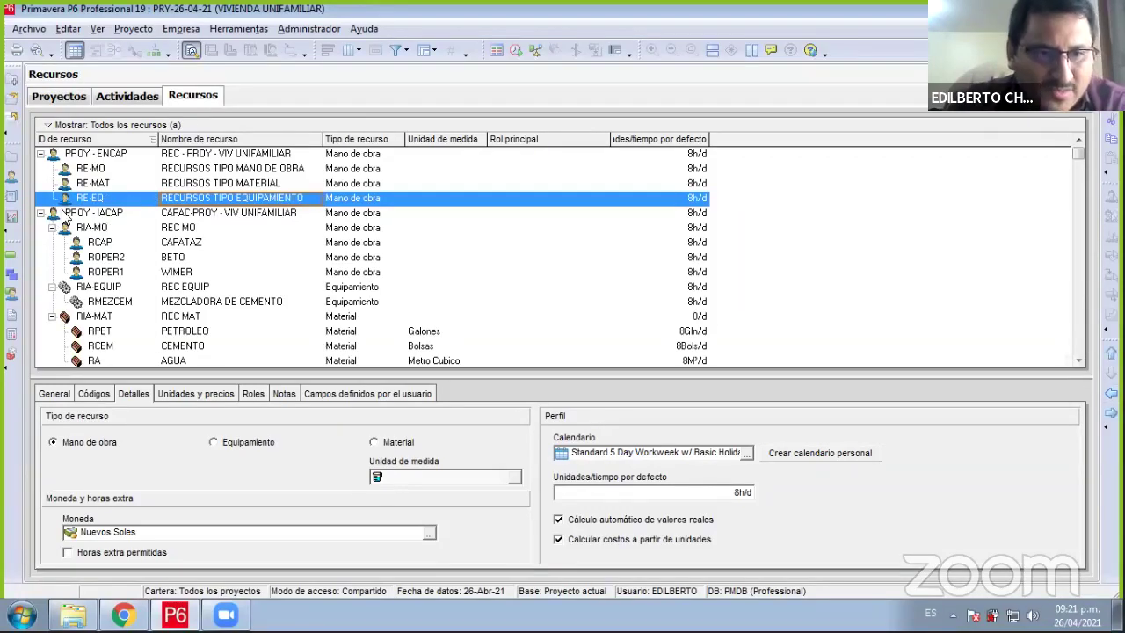
left_click(84, 171)
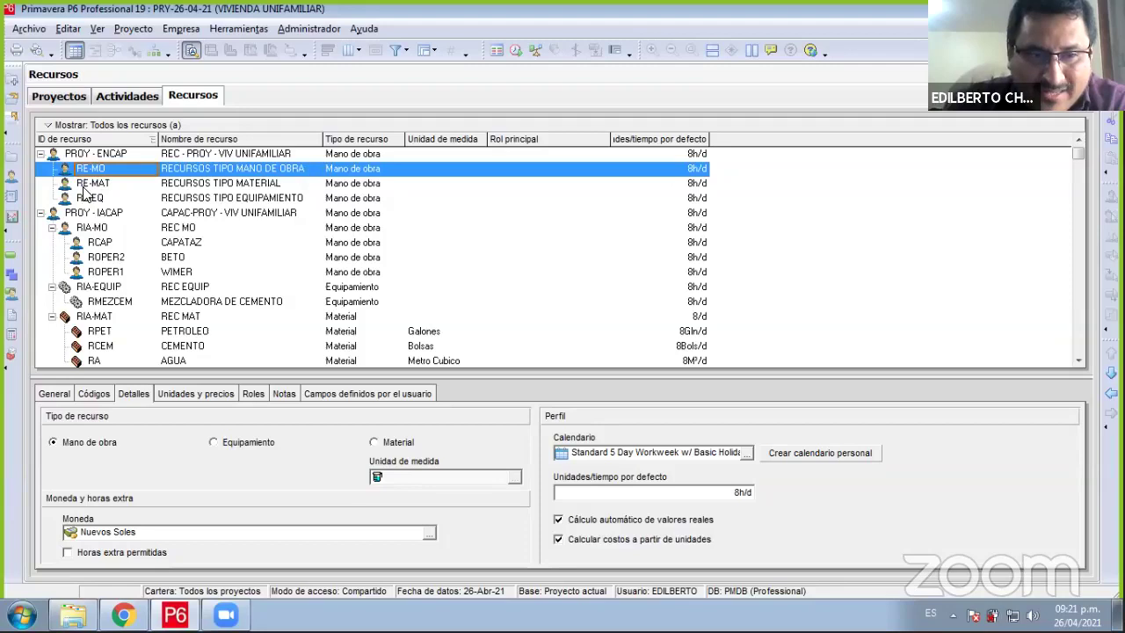
left_click(88, 184)
left_click(101, 170)
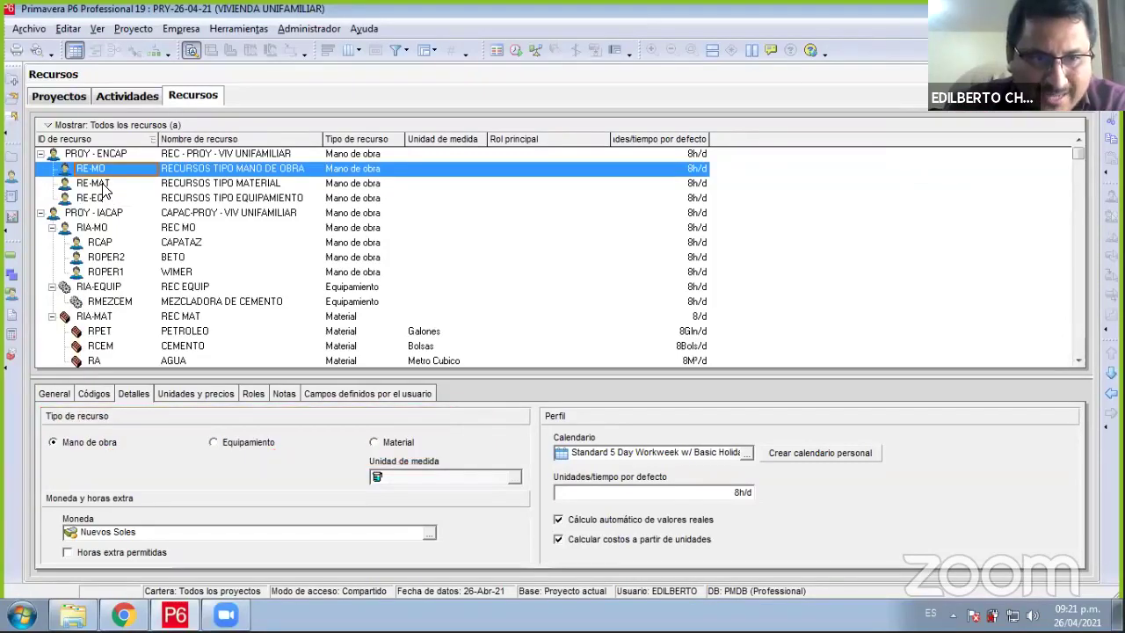
- Change the RE-MAT resource's type to Material and accept the resulting role and price adjustments
left_click(97, 184)
left_click(390, 443)
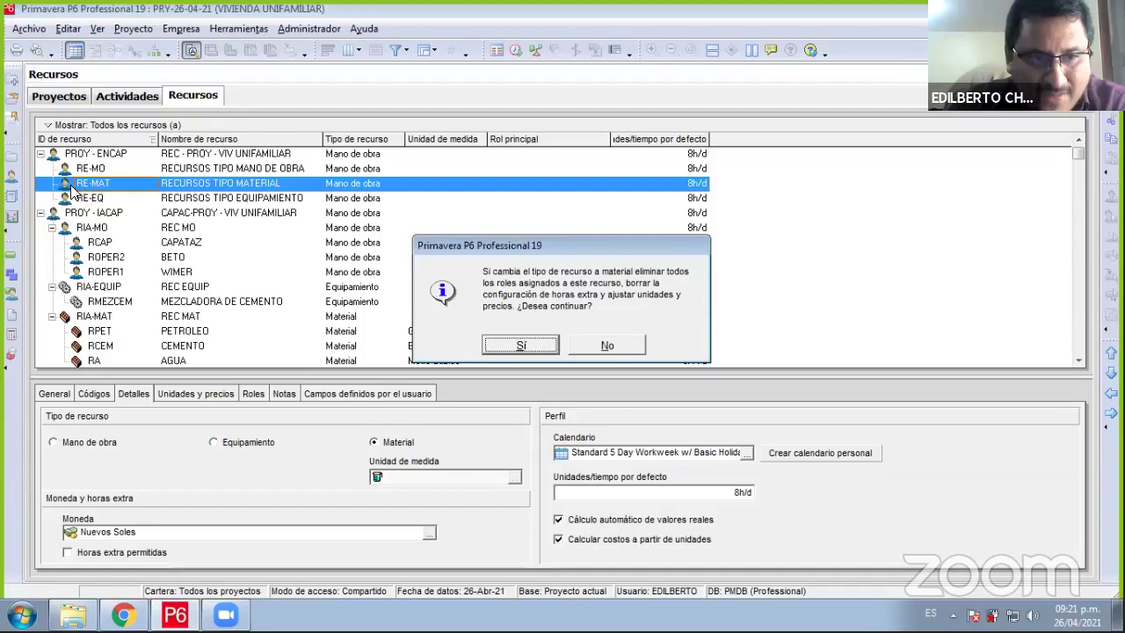
key("Return")
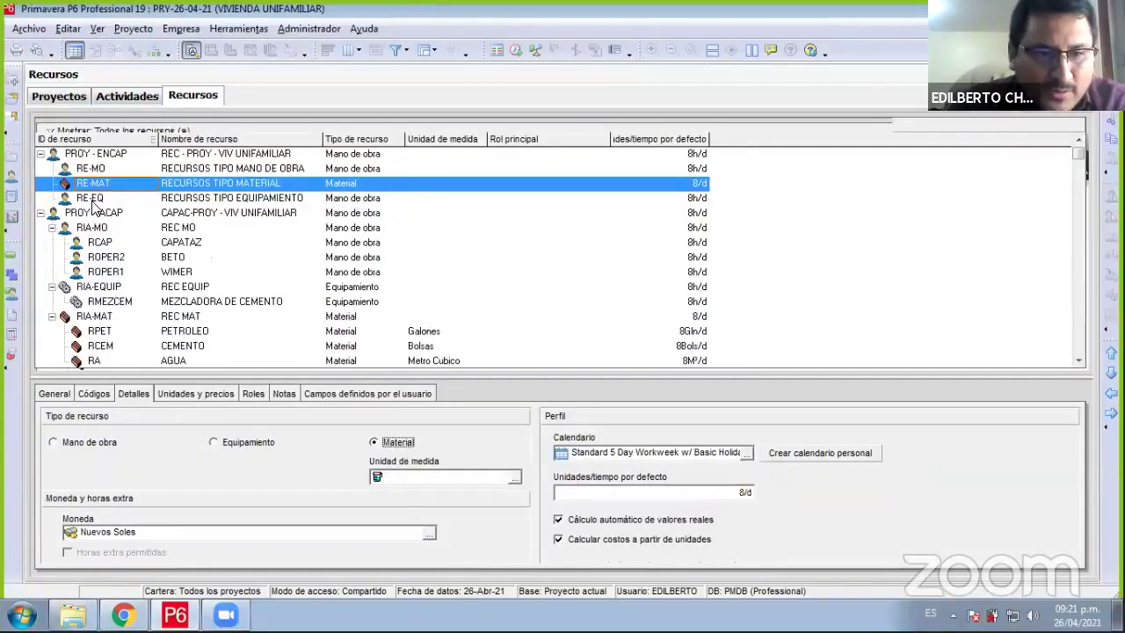
- Change the RE-EQ resource's type to Equipamiento
left_click(91, 198)
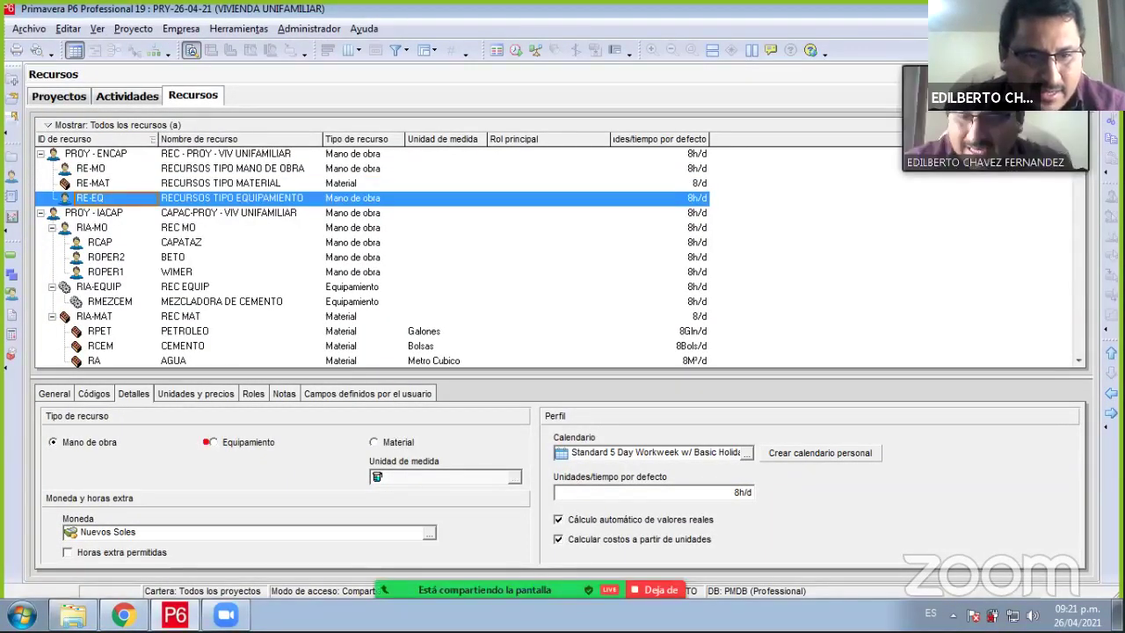
left_click_drag(207, 441, 95, 200)
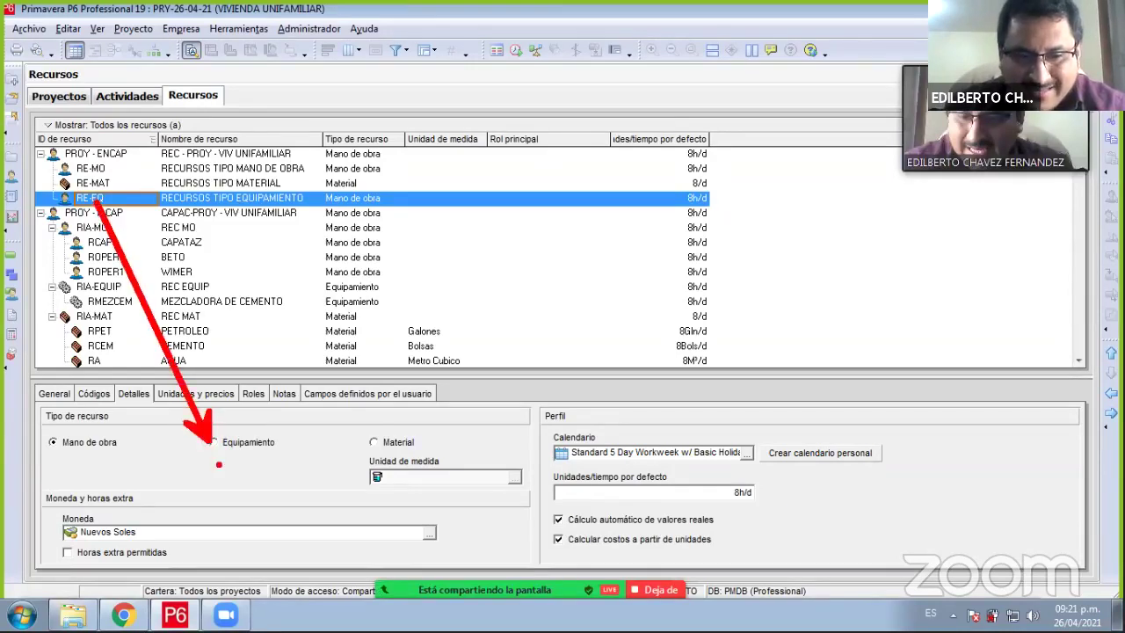
left_click_drag(208, 438, 210, 461)
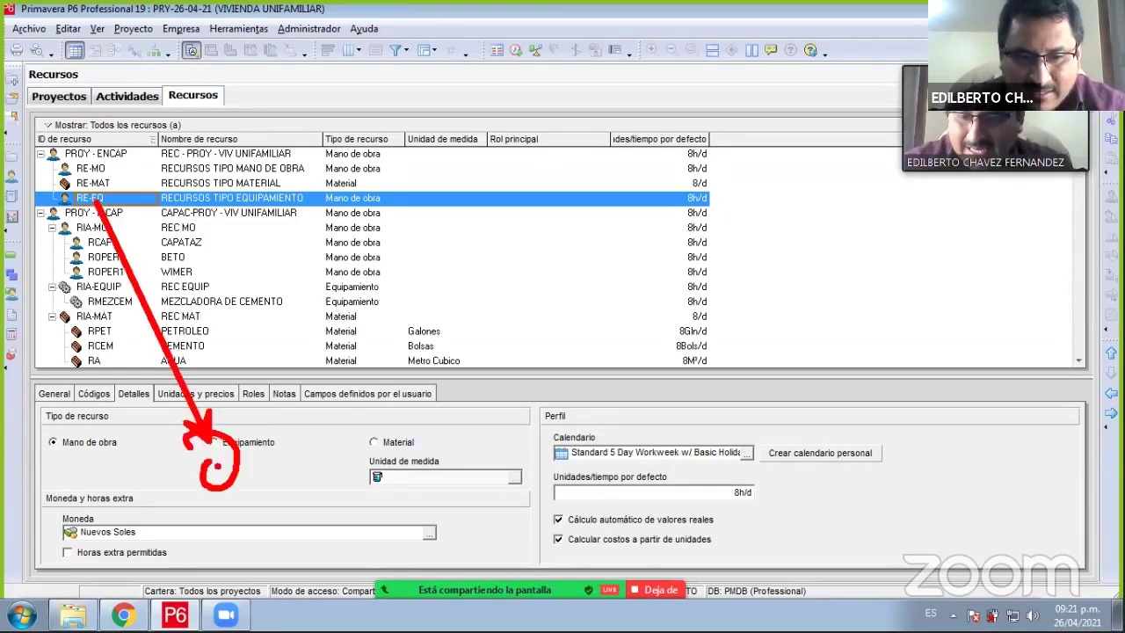
left_click(216, 444)
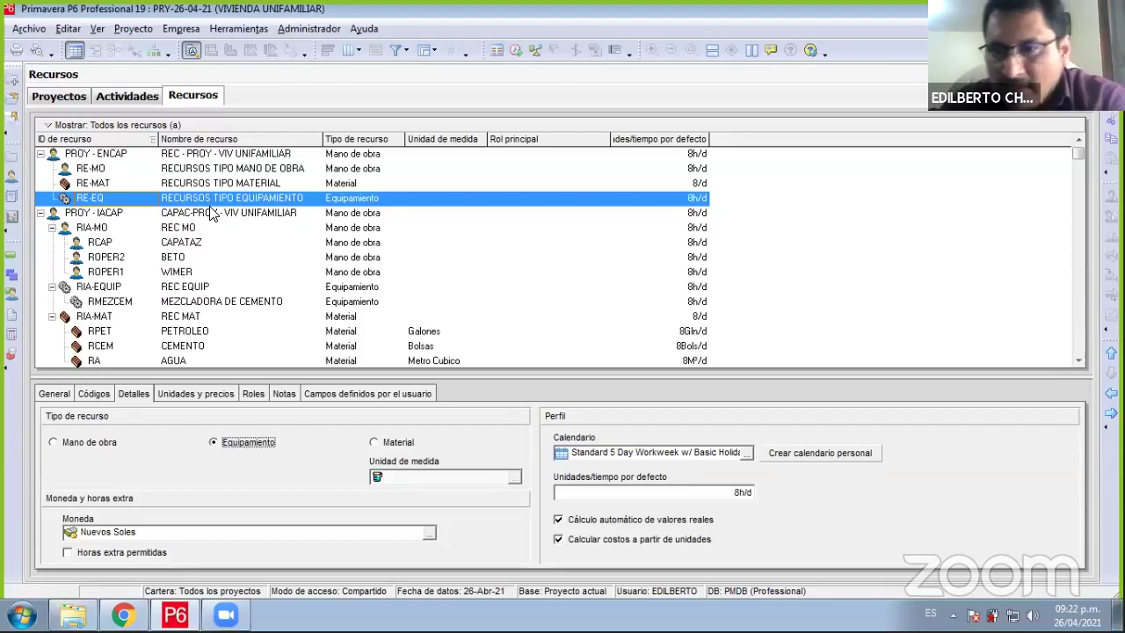
- Collapse the other top-level resource groups, from PROY - IACAP through IT, leaving only PROY - ENCAP expanded
left_click(41, 213)
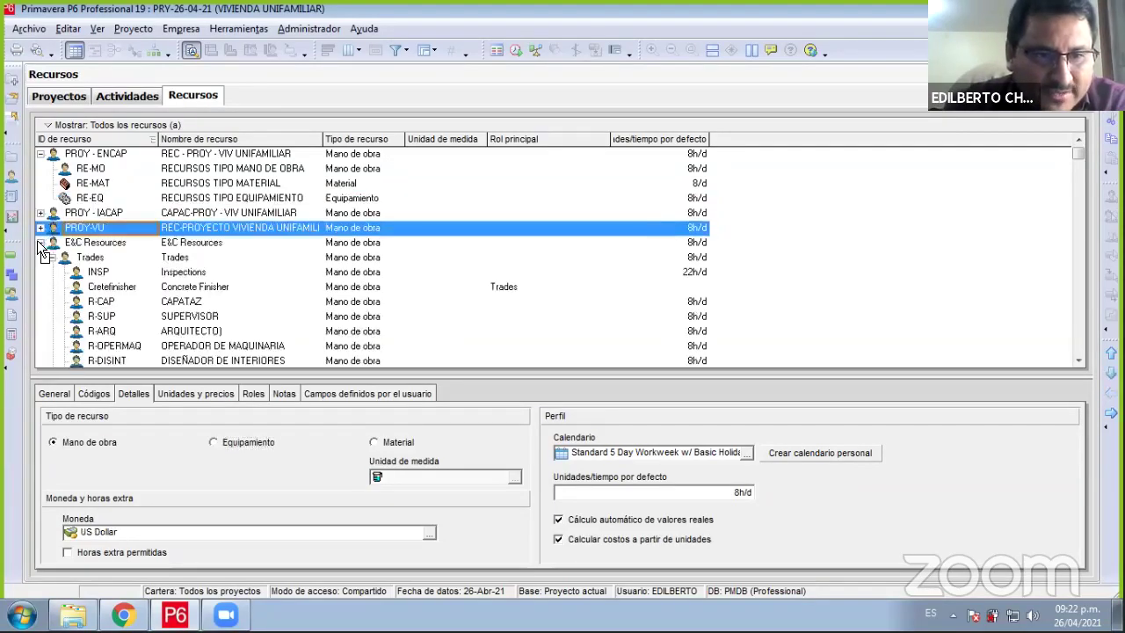
left_click(40, 241)
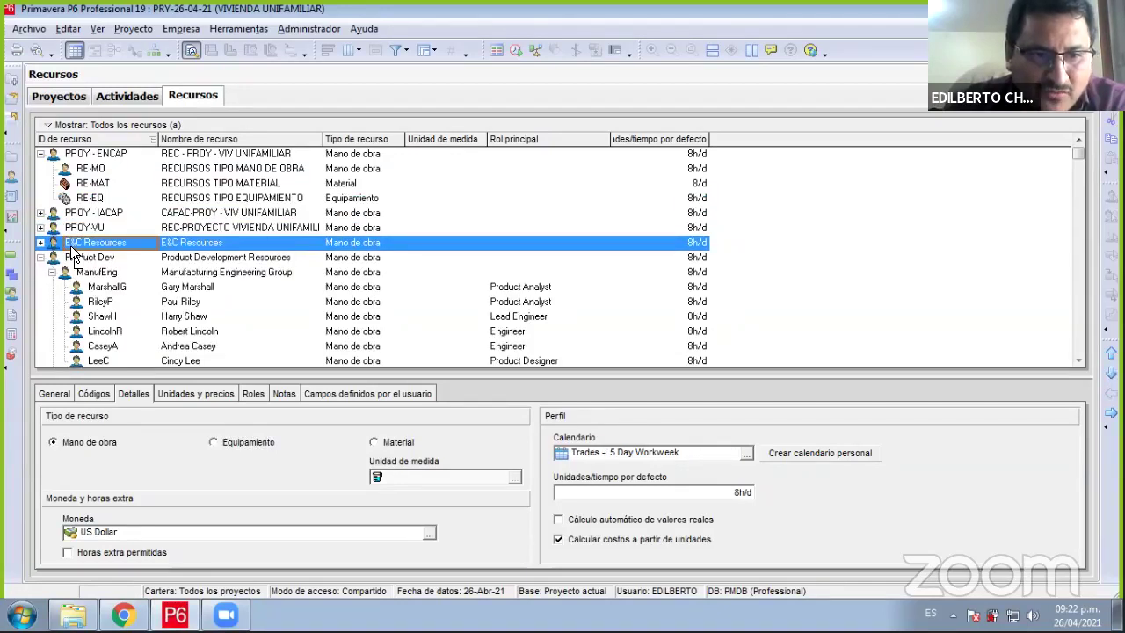
left_click(41, 257)
left_click(40, 272)
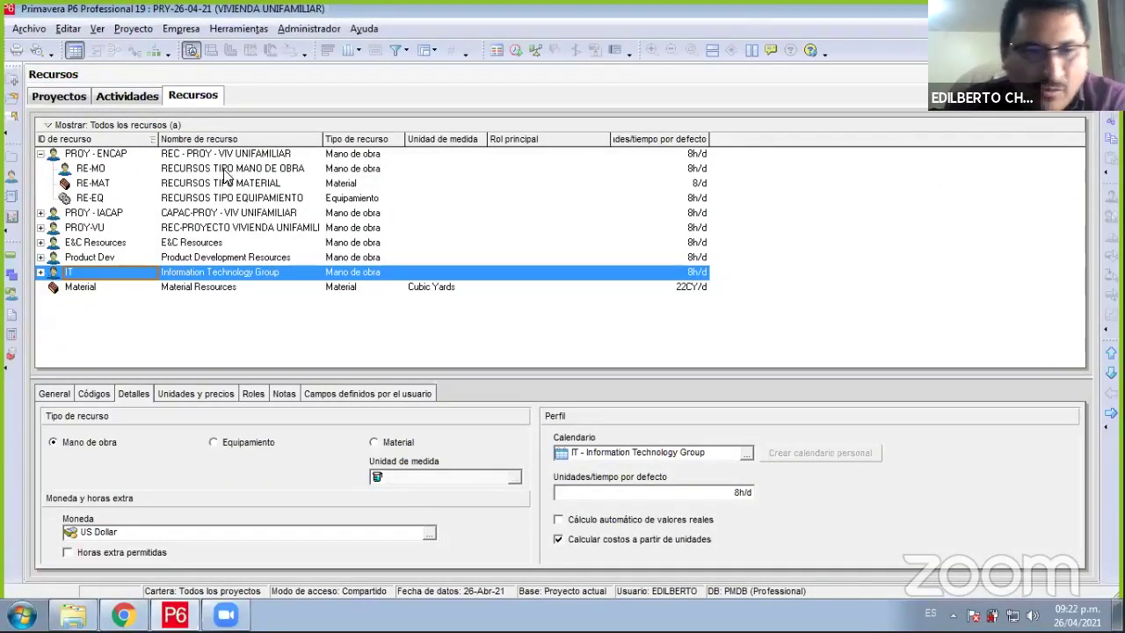
- Add a new labor resource under RE-MO and enter R-OPER1 as its ID
left_click(226, 171)
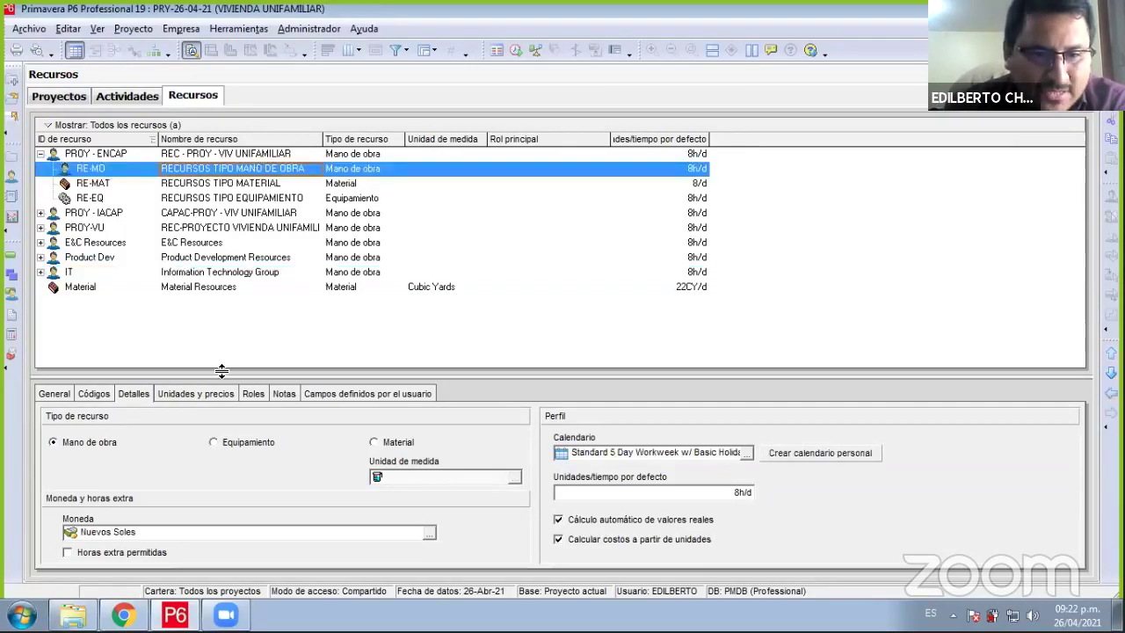
left_click_drag(221, 370, 223, 340)
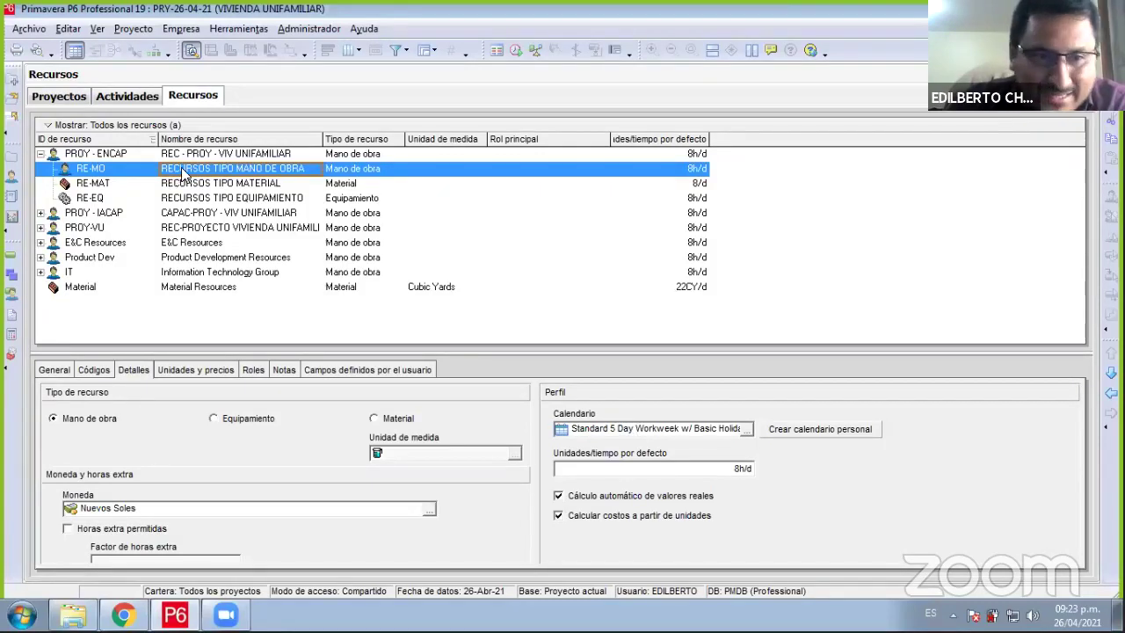
right_click(184, 171)
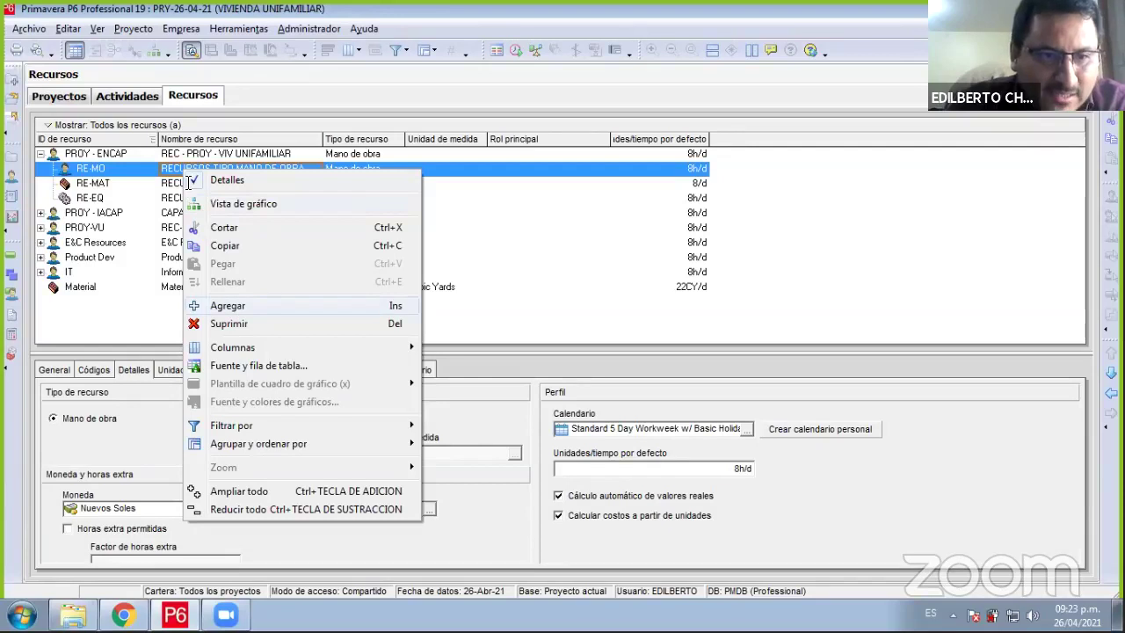
left_click(227, 305)
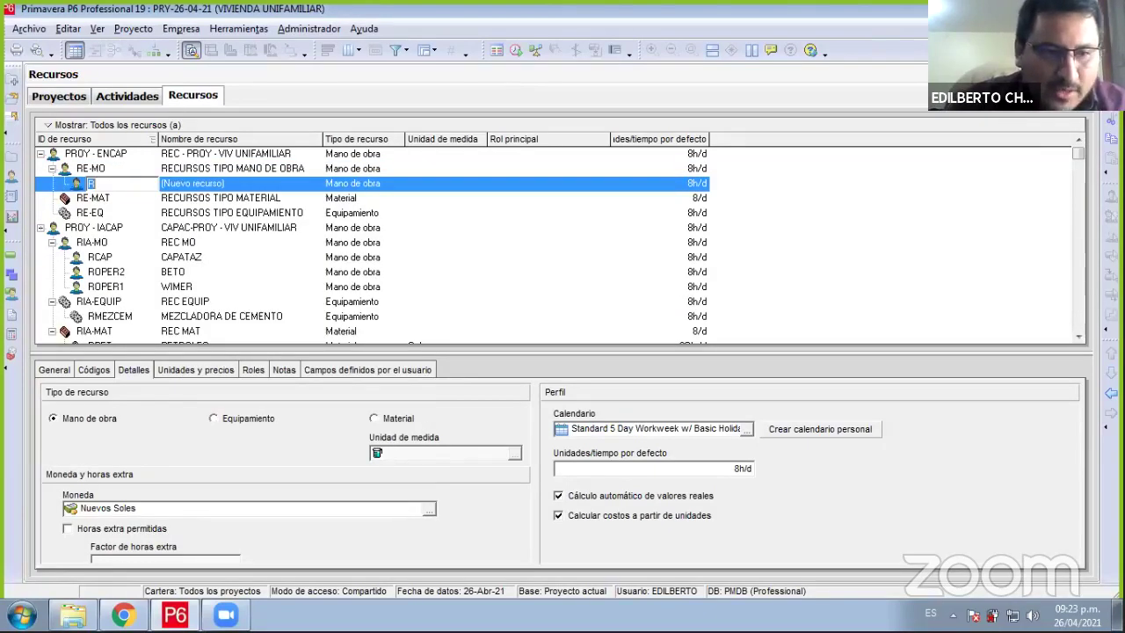
type("R")
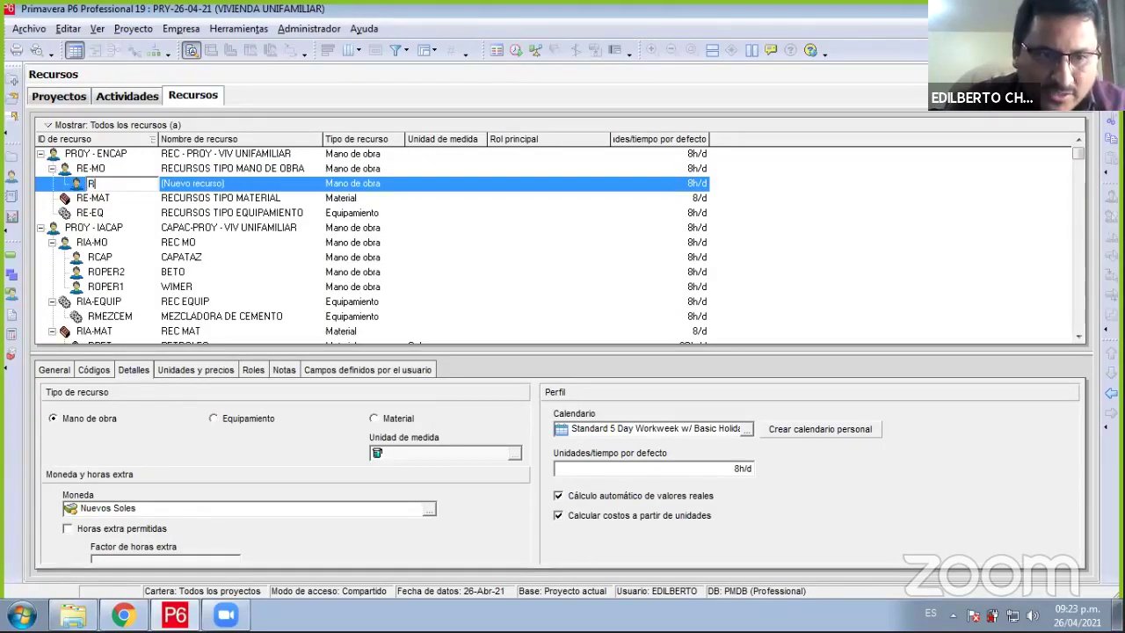
type("-OPE")
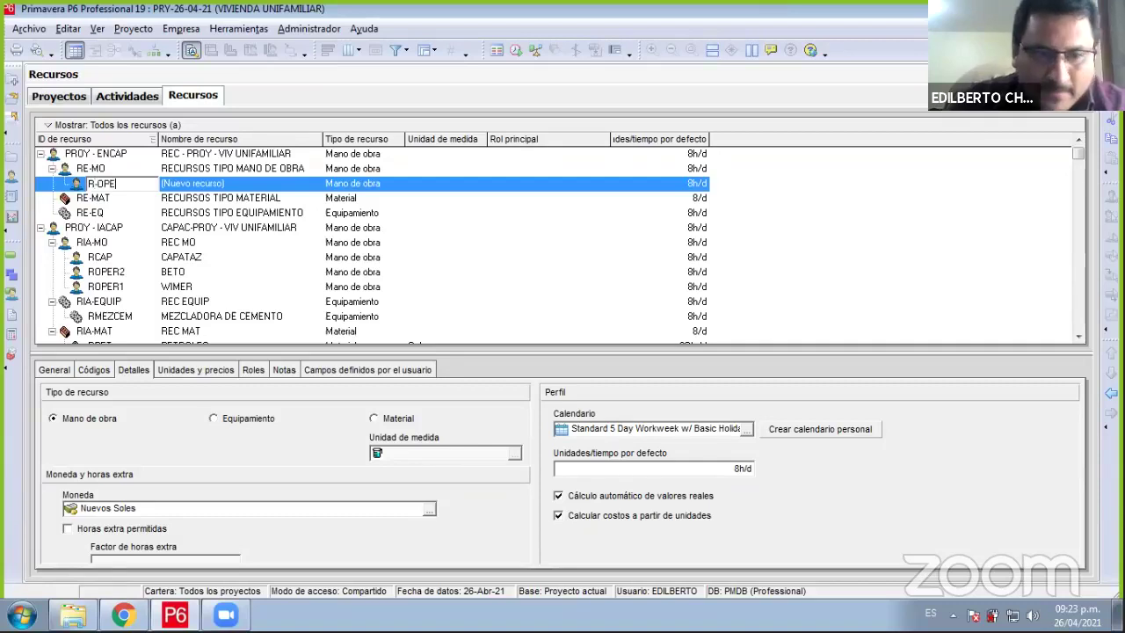
type("R1")
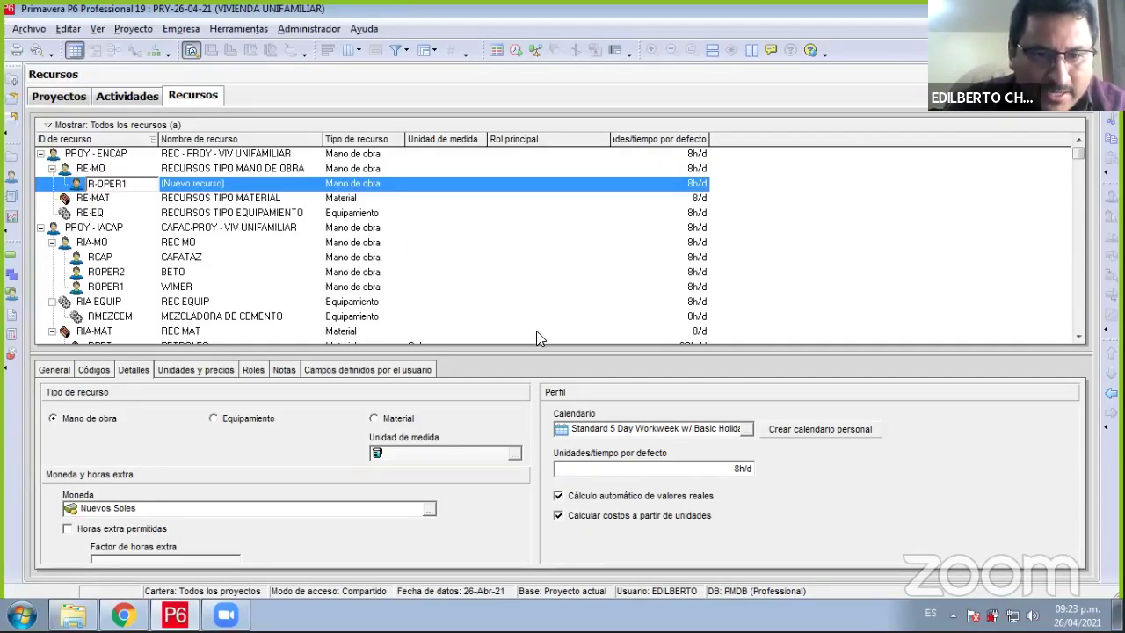
left_click(538, 338)
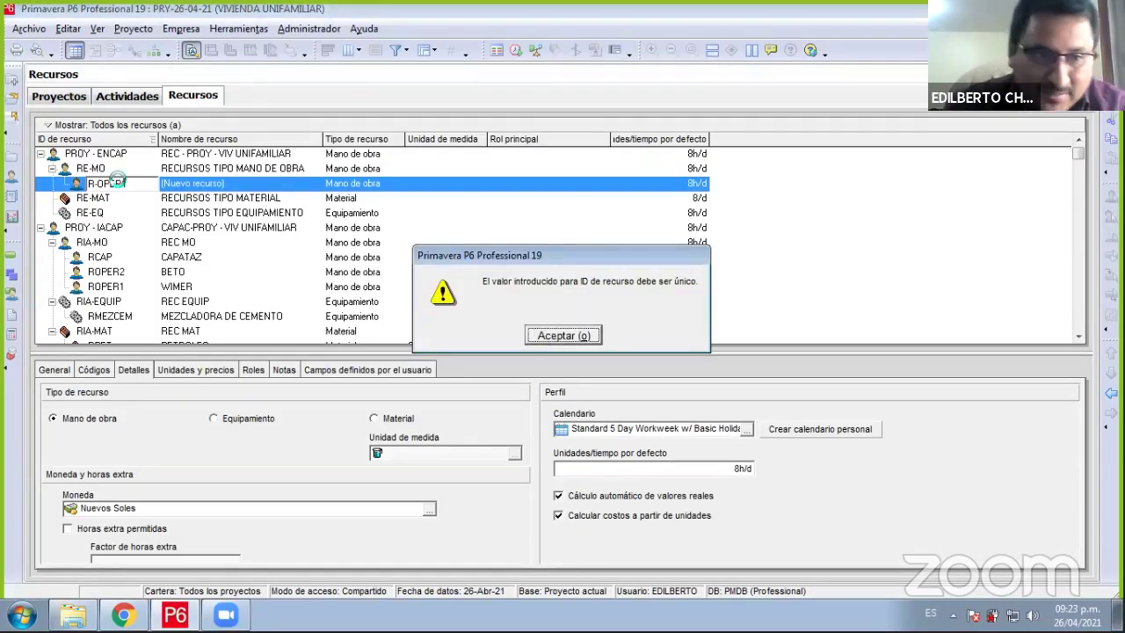
key("Return")
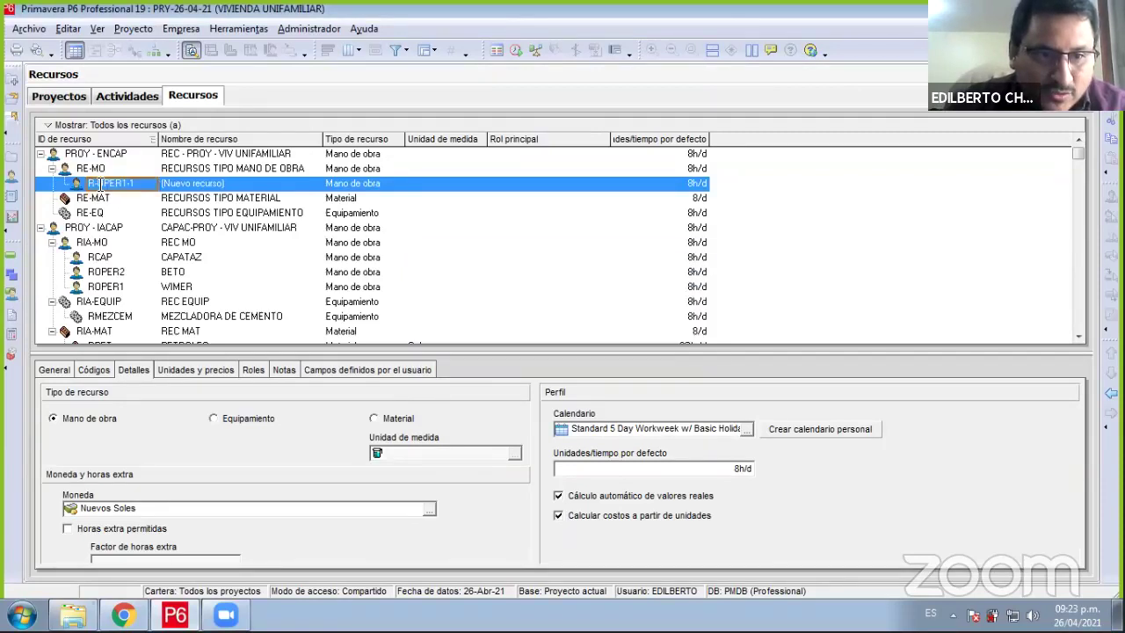
- Change the new labor resource's ID to RE-OPER1-1 and name it OPERARIO
left_click(123, 184)
key("Right")
type("E")
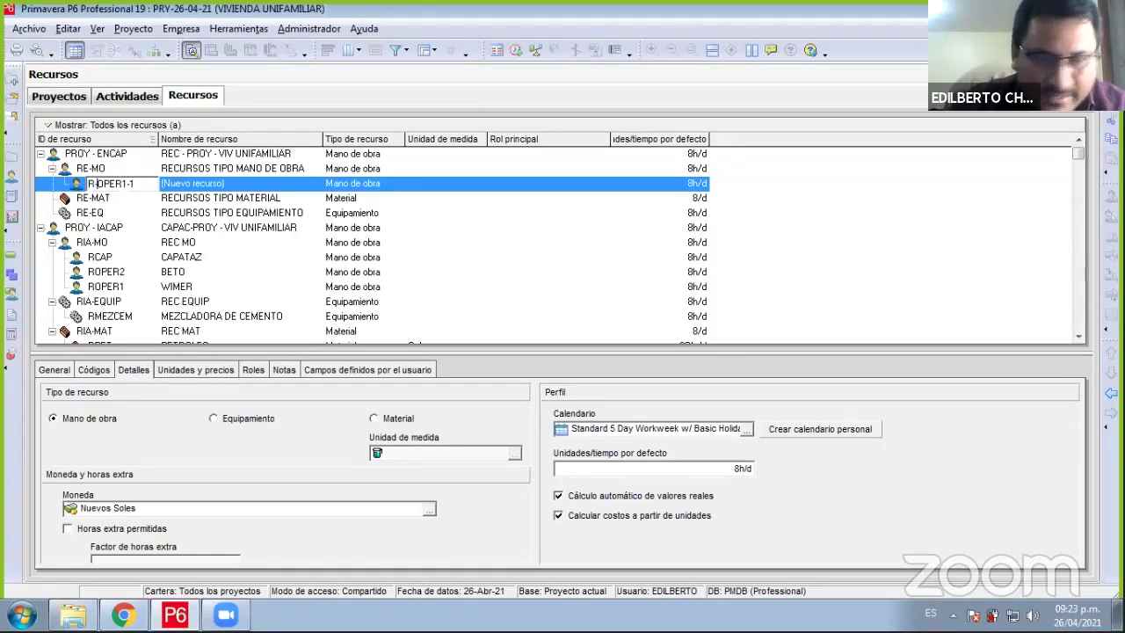
type("-")
left_click(214, 185)
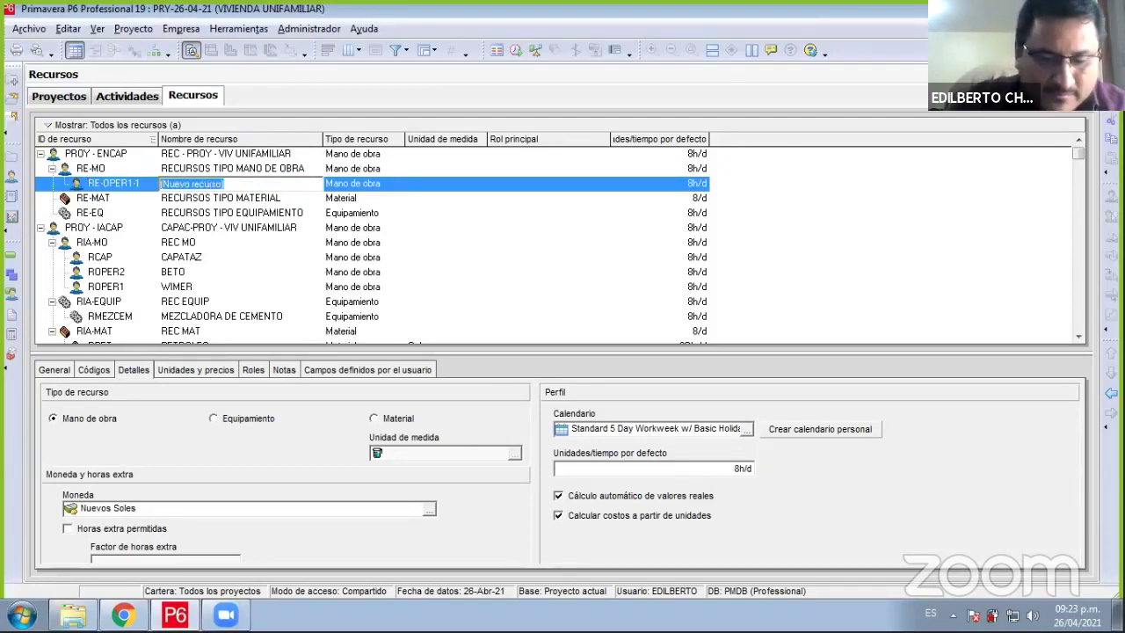
type("OPERARIO")
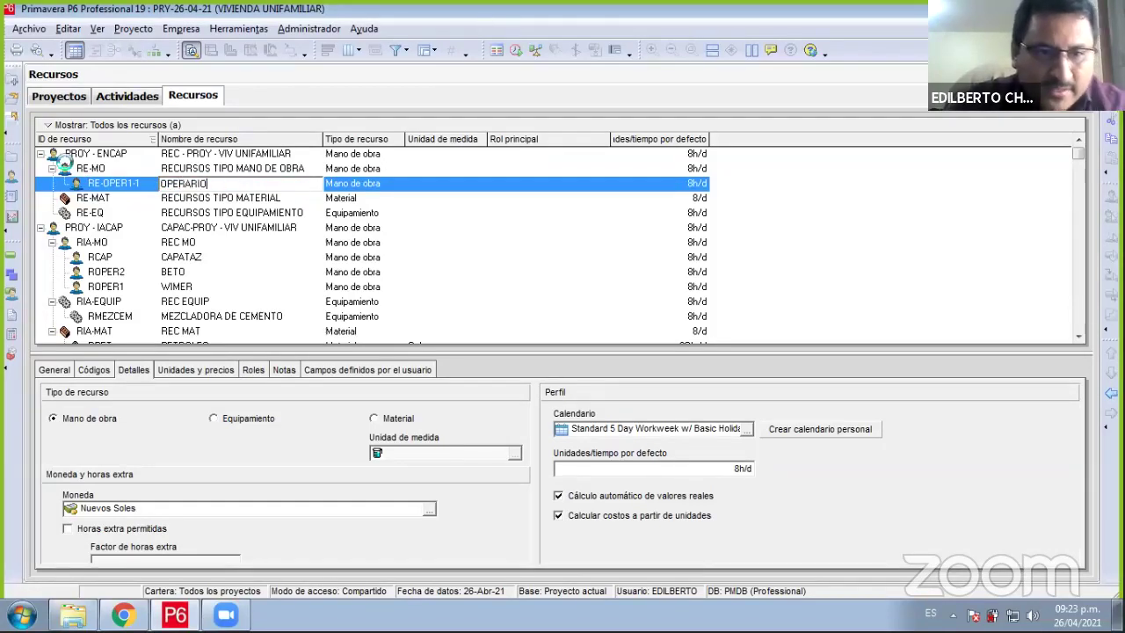
key("Return")
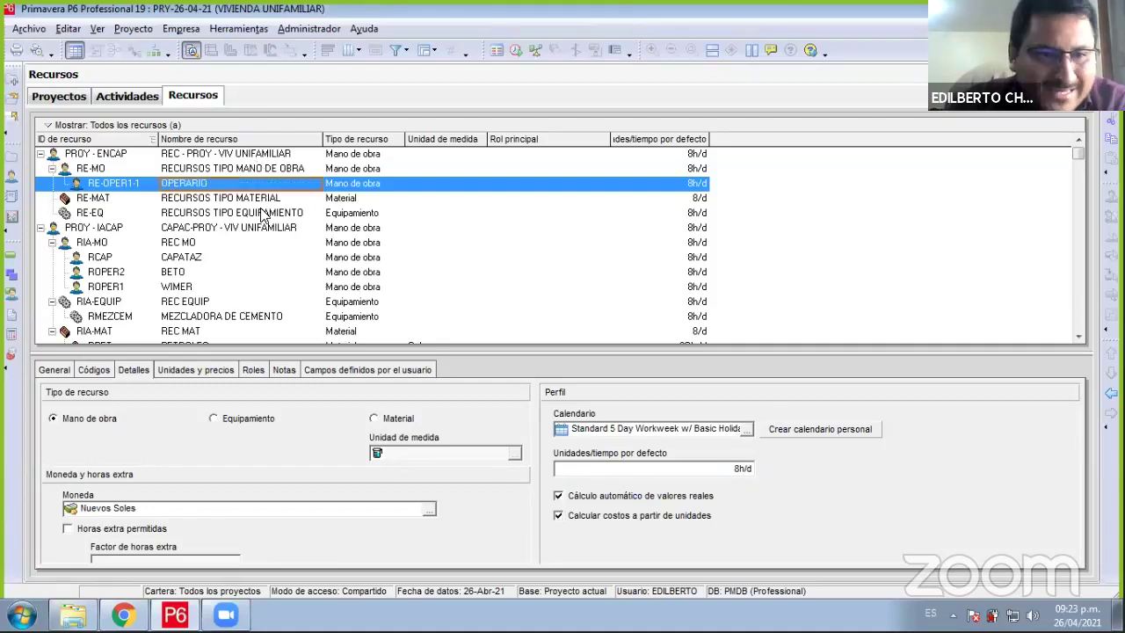
- Set the OPERARIO resource's standard rate to S/.20.00/h
left_click(189, 372)
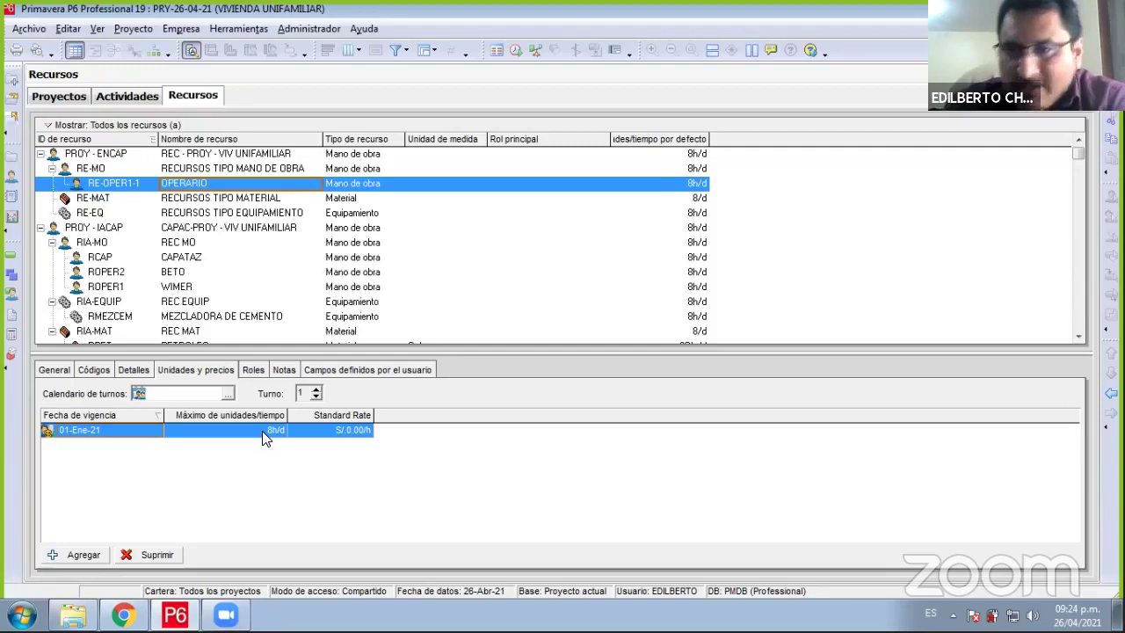
left_click(336, 431)
left_click(343, 431)
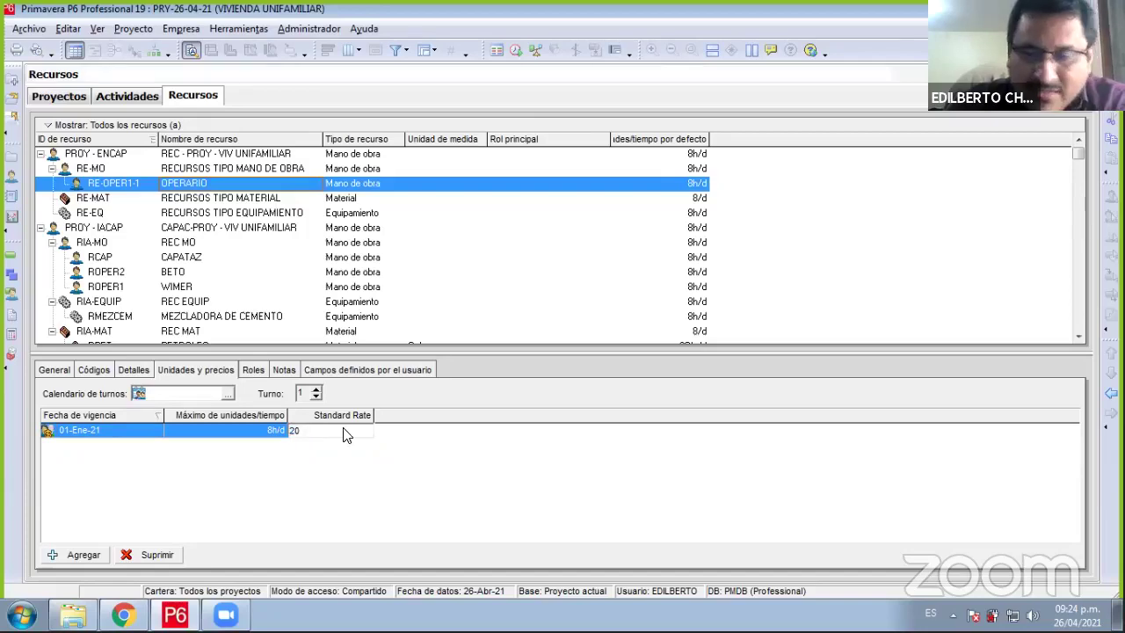
key("Return")
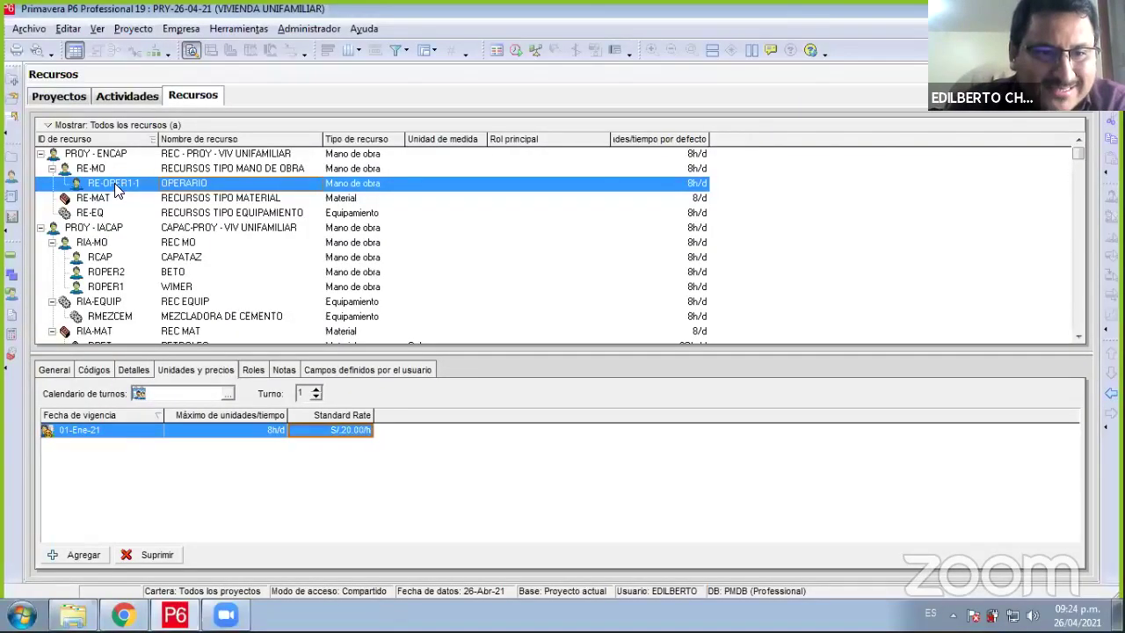
- Add a new resource from the OPERARIO row and give it the ID RE-CAP-1
right_click(117, 183)
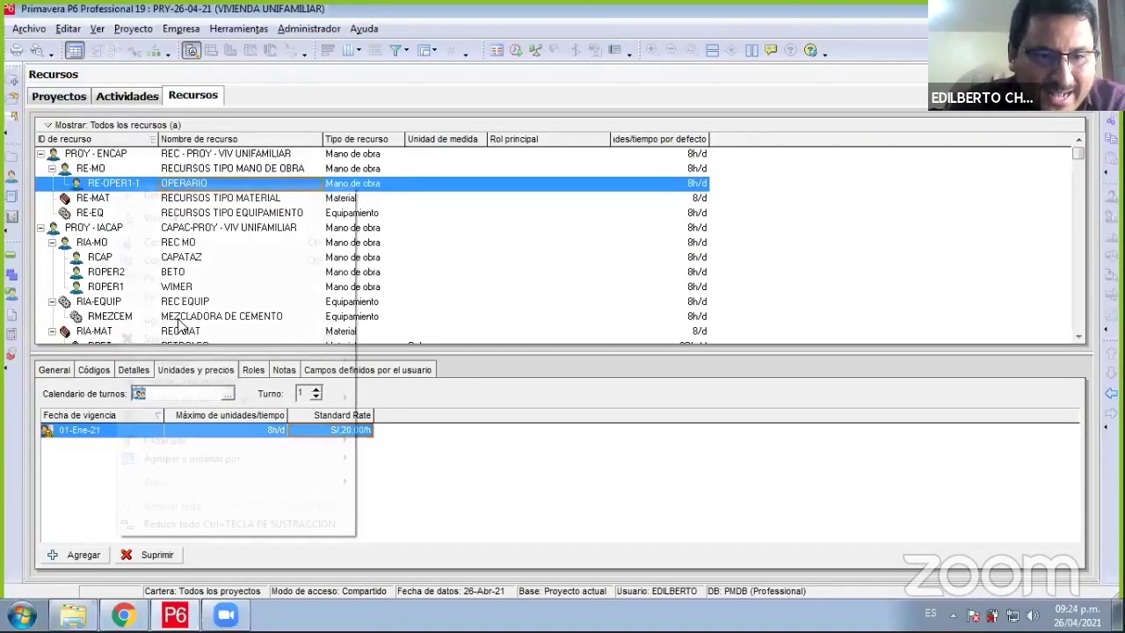
key("Insert")
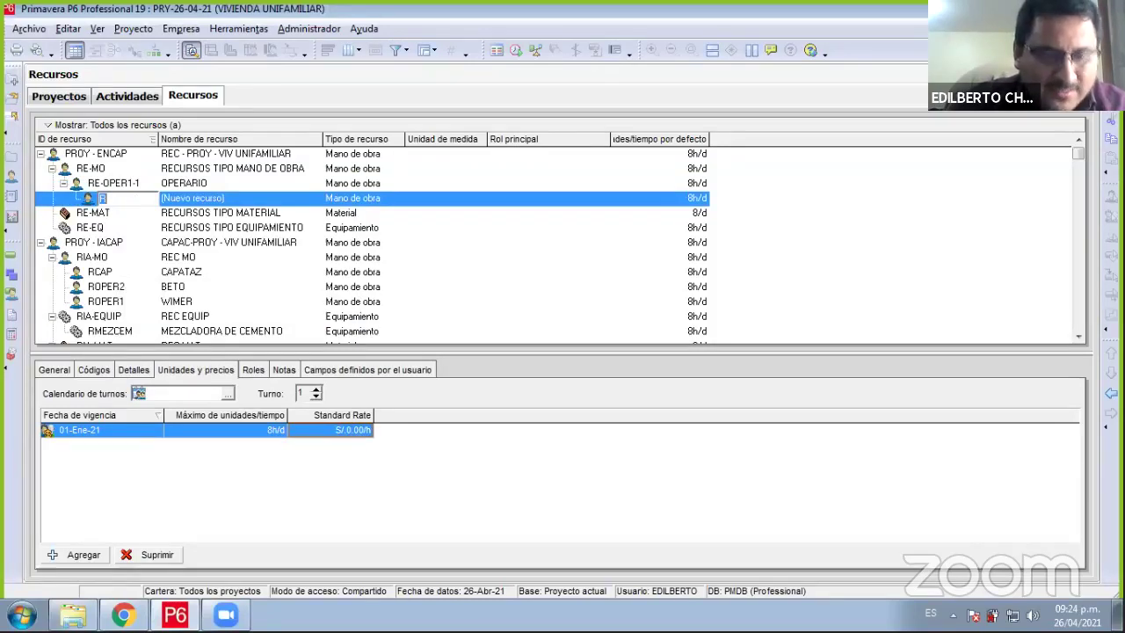
type("CAPATAZ")
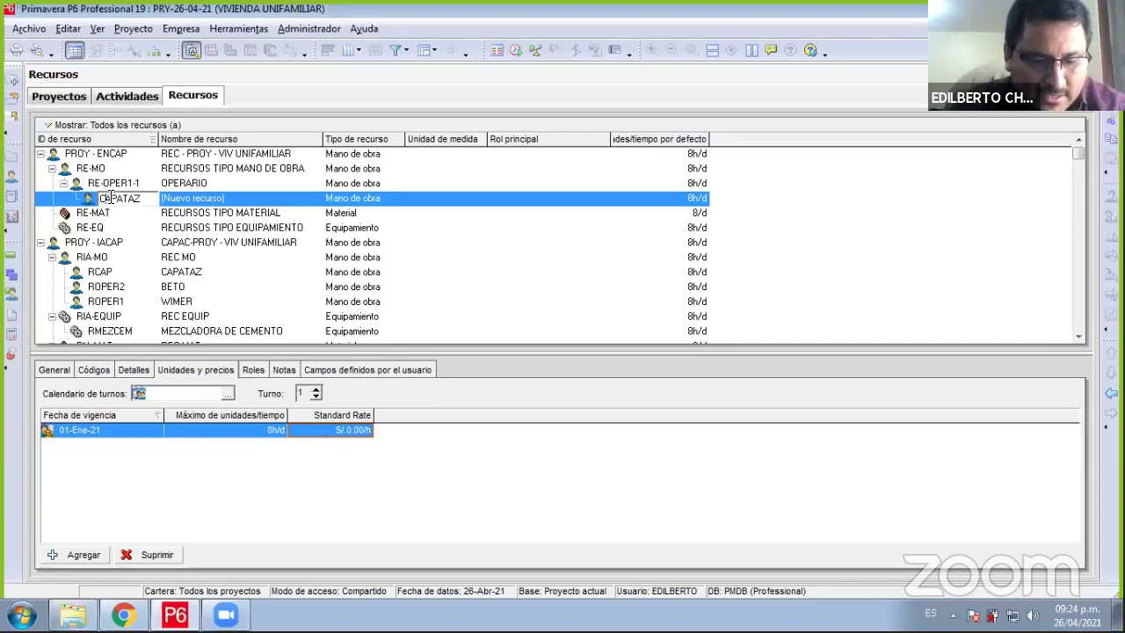
double_click(111, 197)
key("ctrl+c")
key("BackSpace")
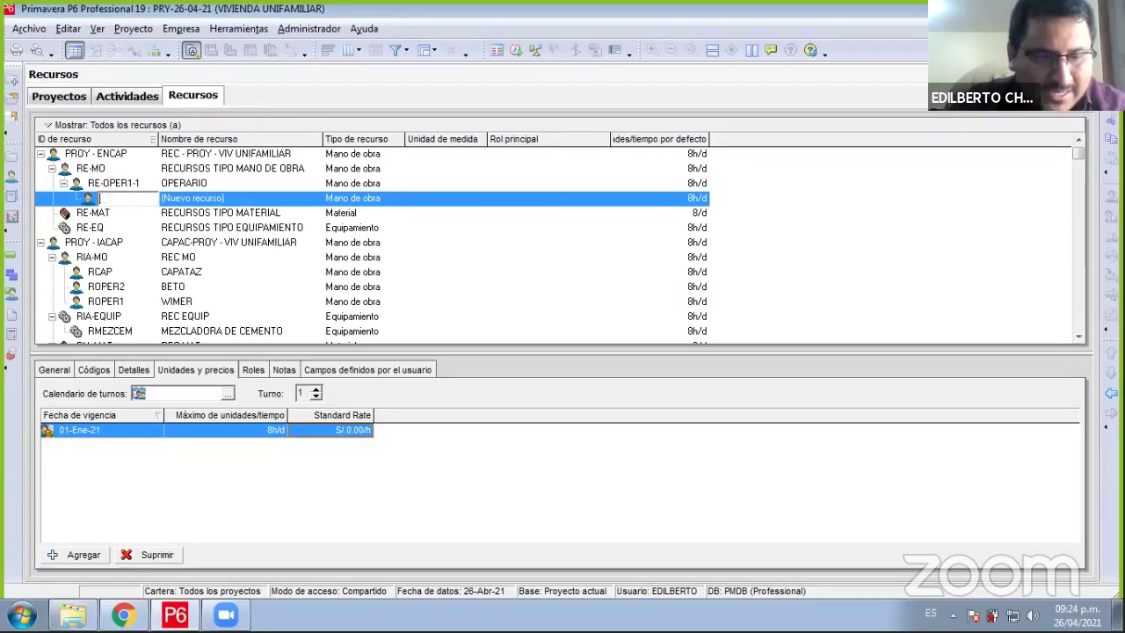
type("RE-C")
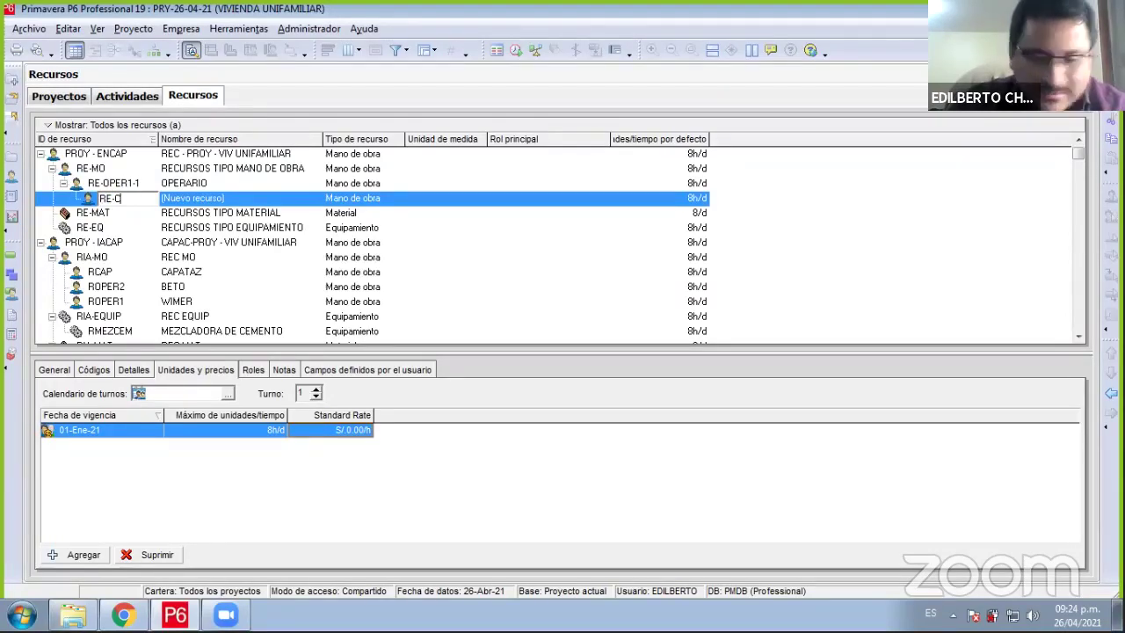
type("AP-1")
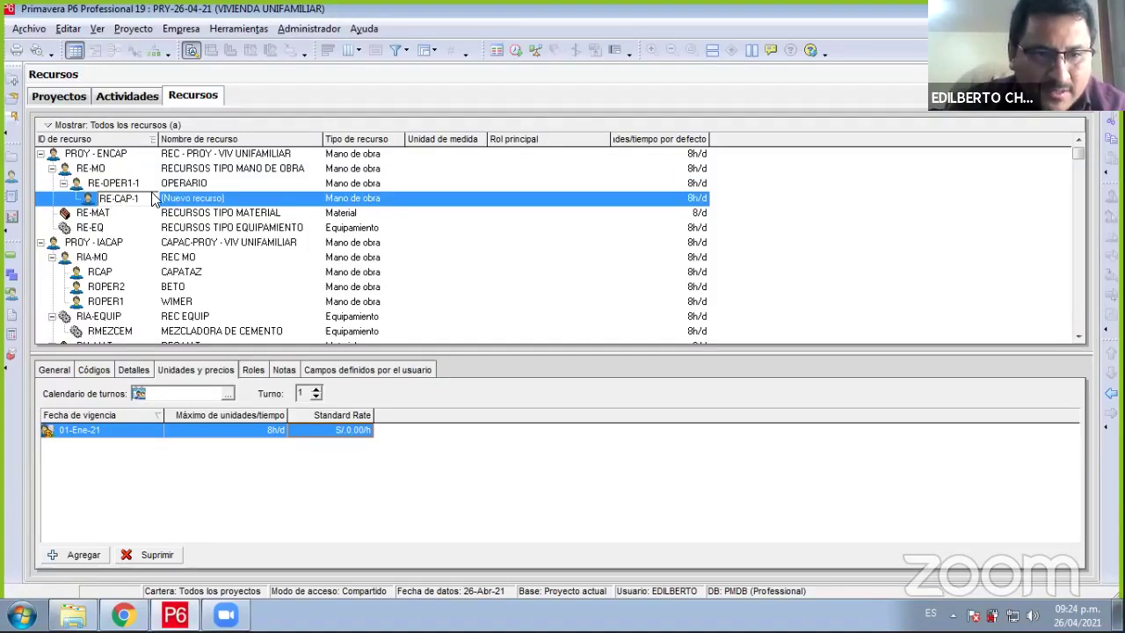
key("Return")
left_click(153, 193)
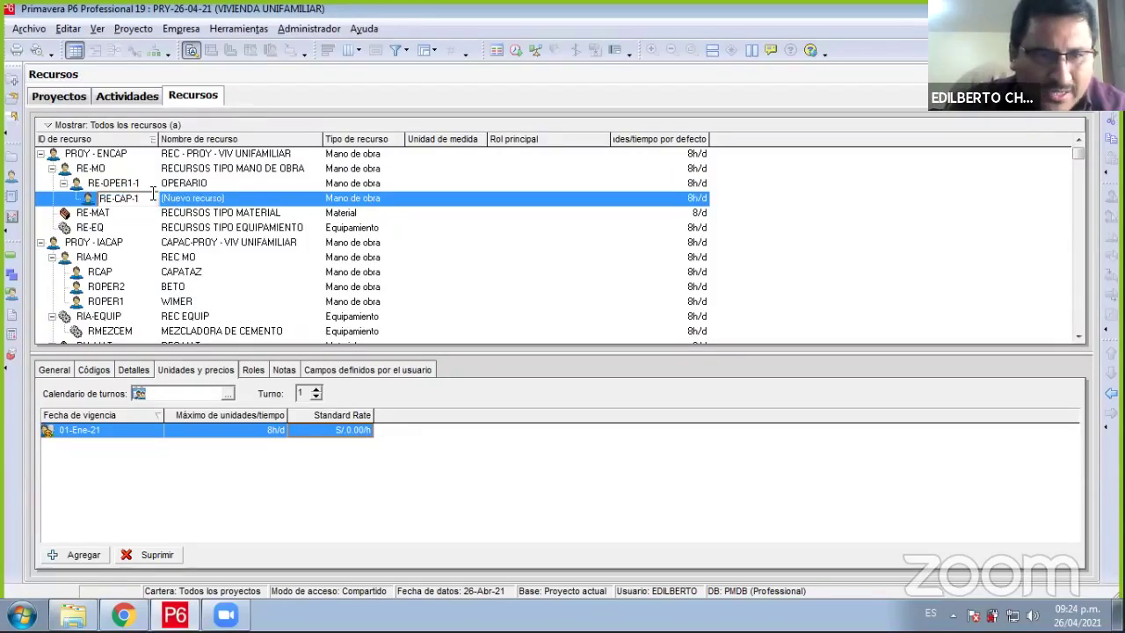
- Shorten the new resource's ID to RE-CAP and the OPERARIO resource's ID to RE-OPER1
key("BackSpace")
key("BackSpace")
left_click(147, 184)
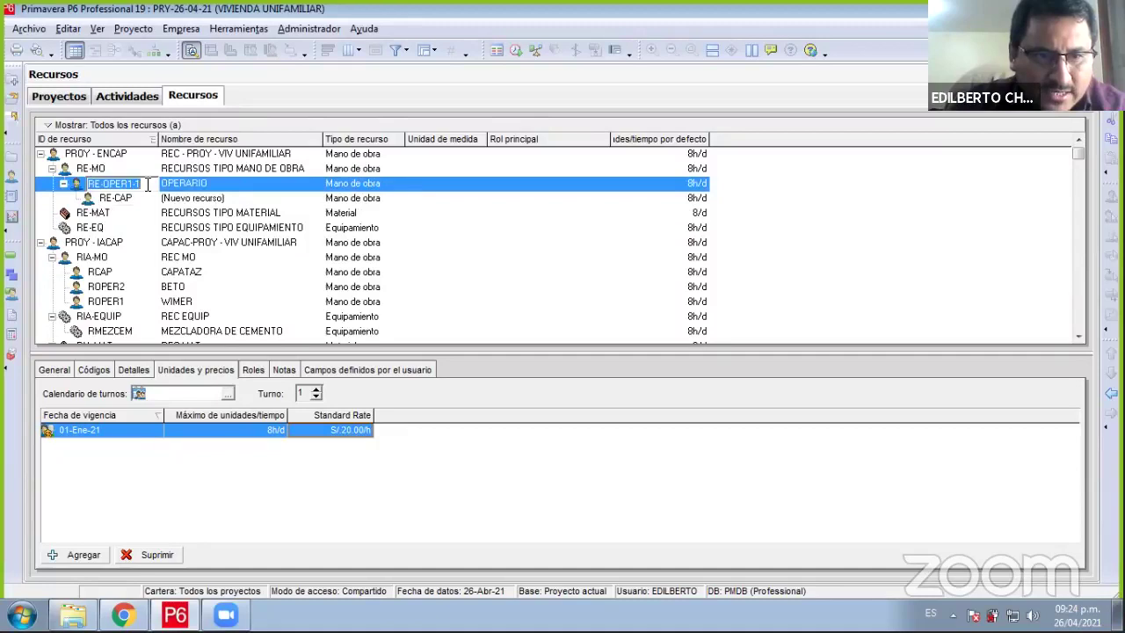
left_click(150, 184)
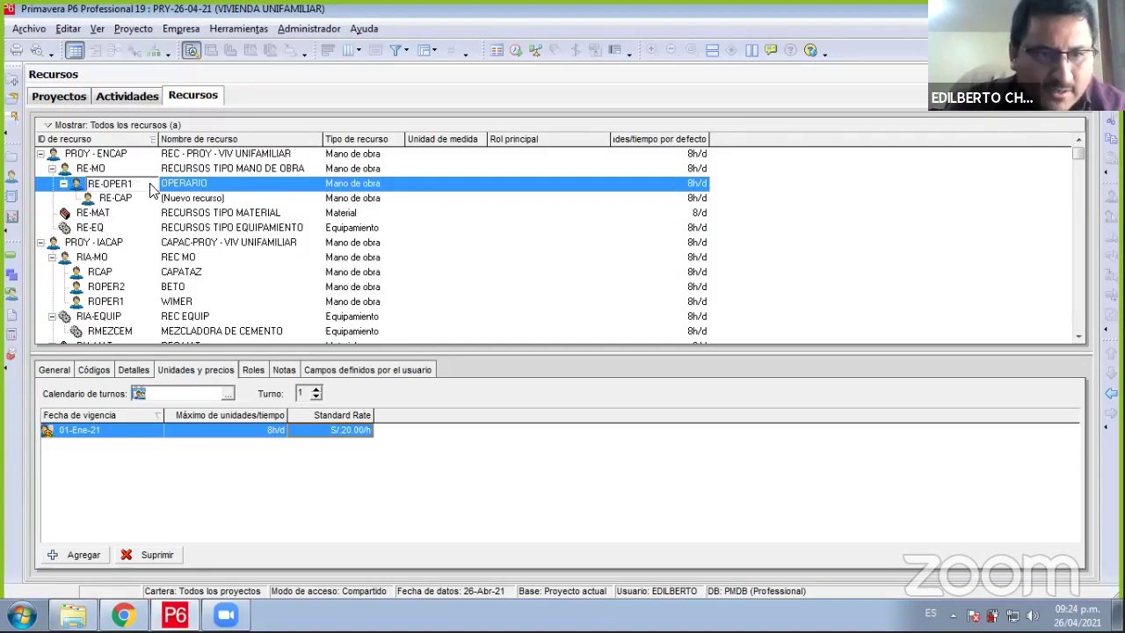
- Name the RE-CAP resource CAPATAZ and place it directly under RE-MO, level with OPERARIO
left_click_drag(214, 198, 147, 185)
key("ctrl+v")
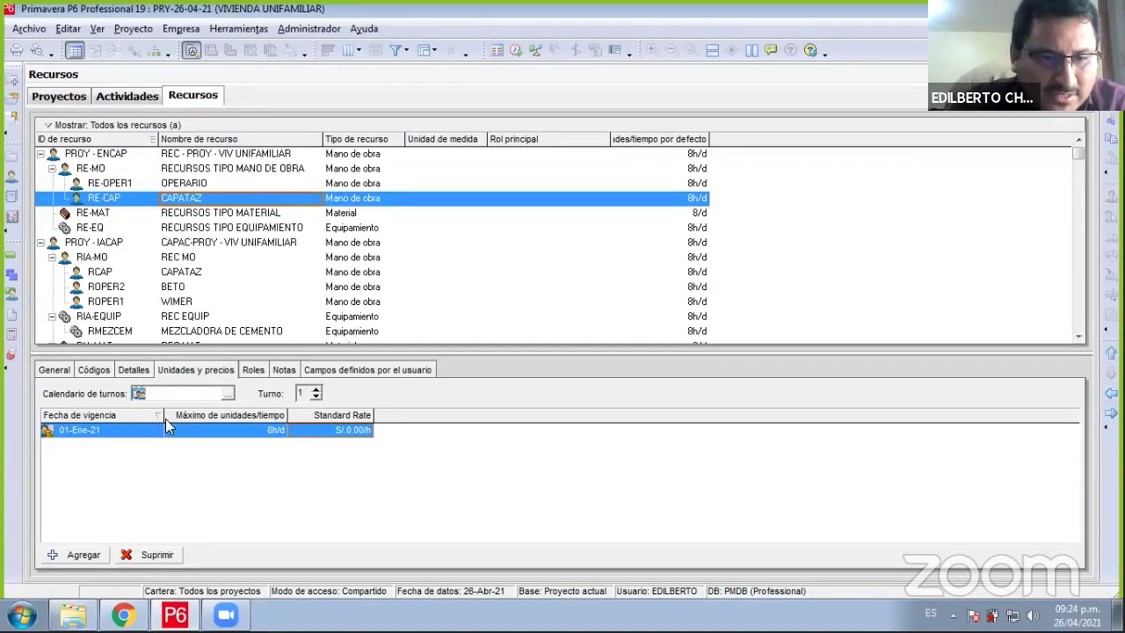
- Set the CAPATAZ resource's standard rate to S/.25.00/h
left_click(360, 430)
left_click(359, 431)
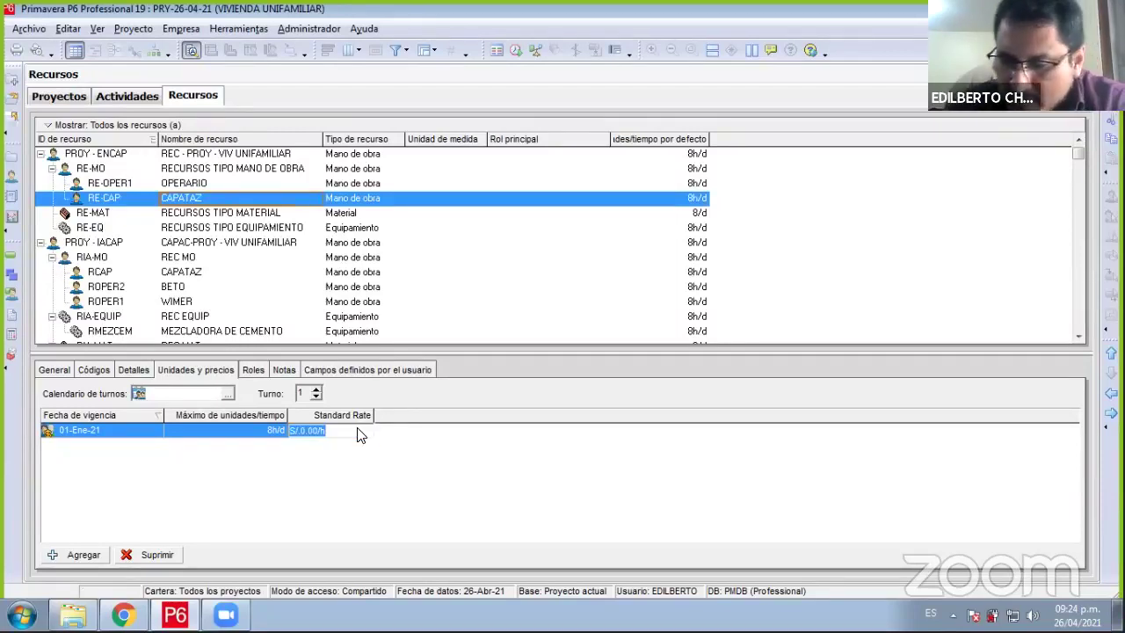
type("4")
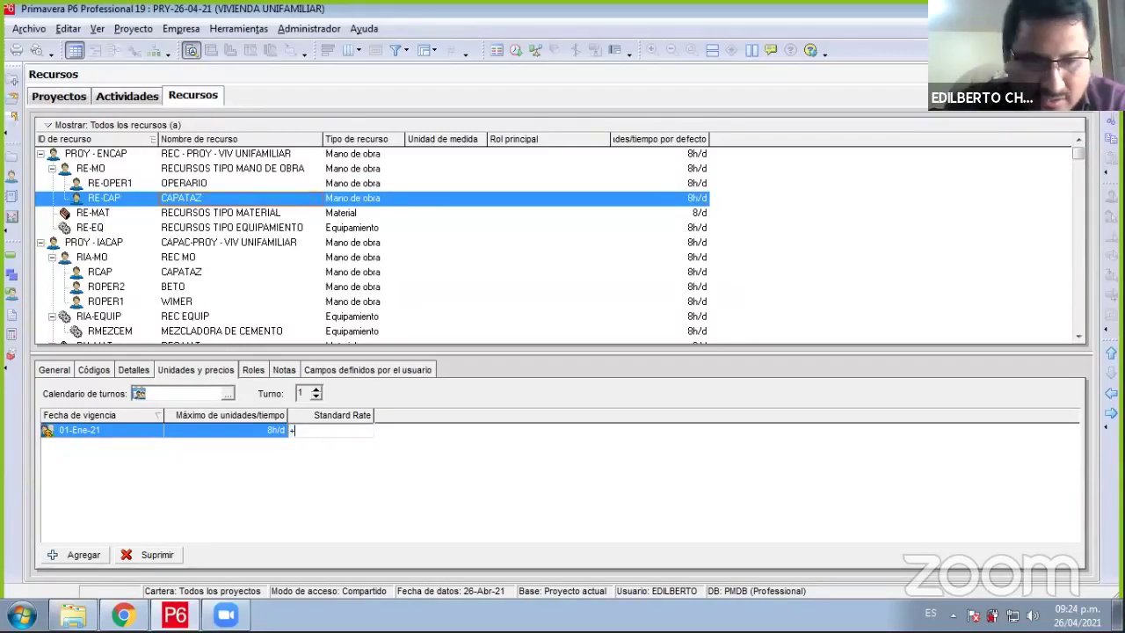
key("BackSpace")
type("2")
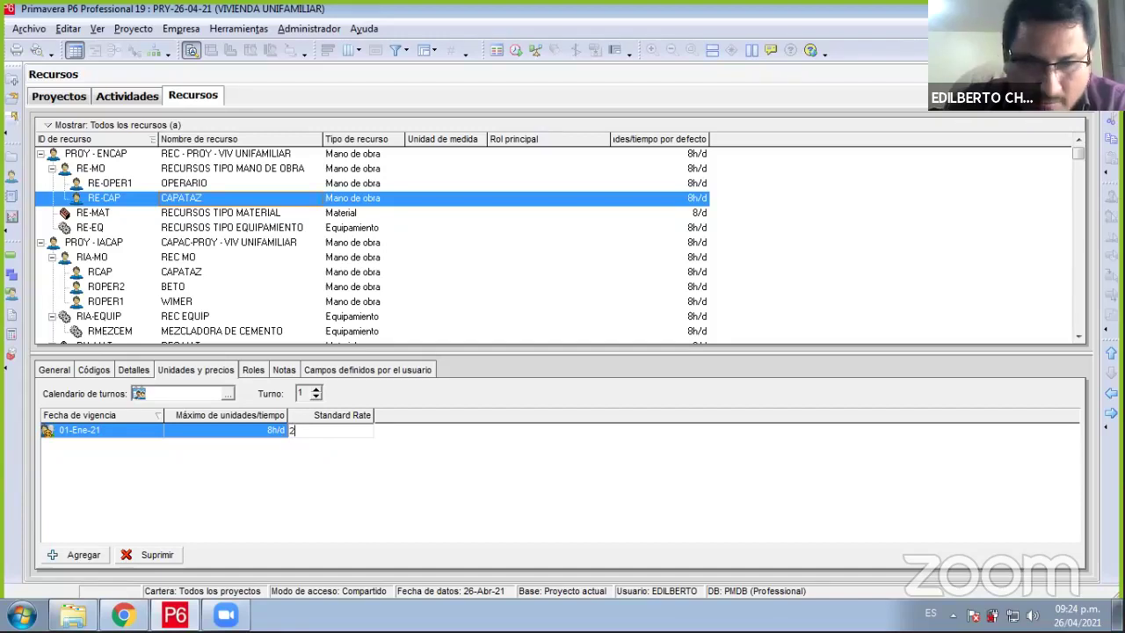
type("7")
key("BackSpace")
type("5")
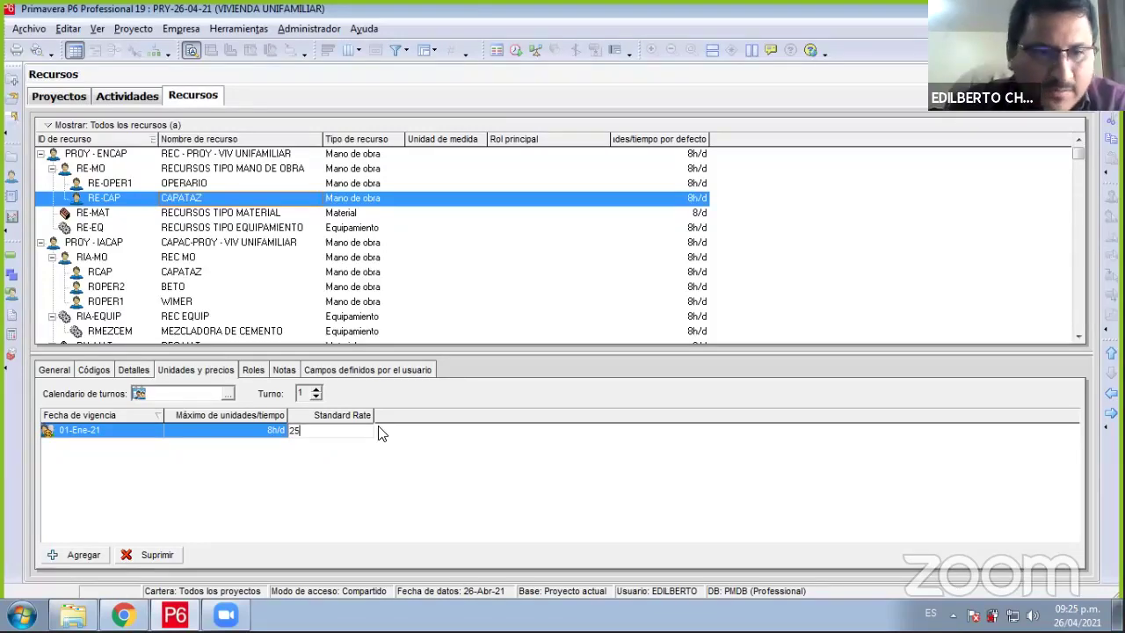
key("Return")
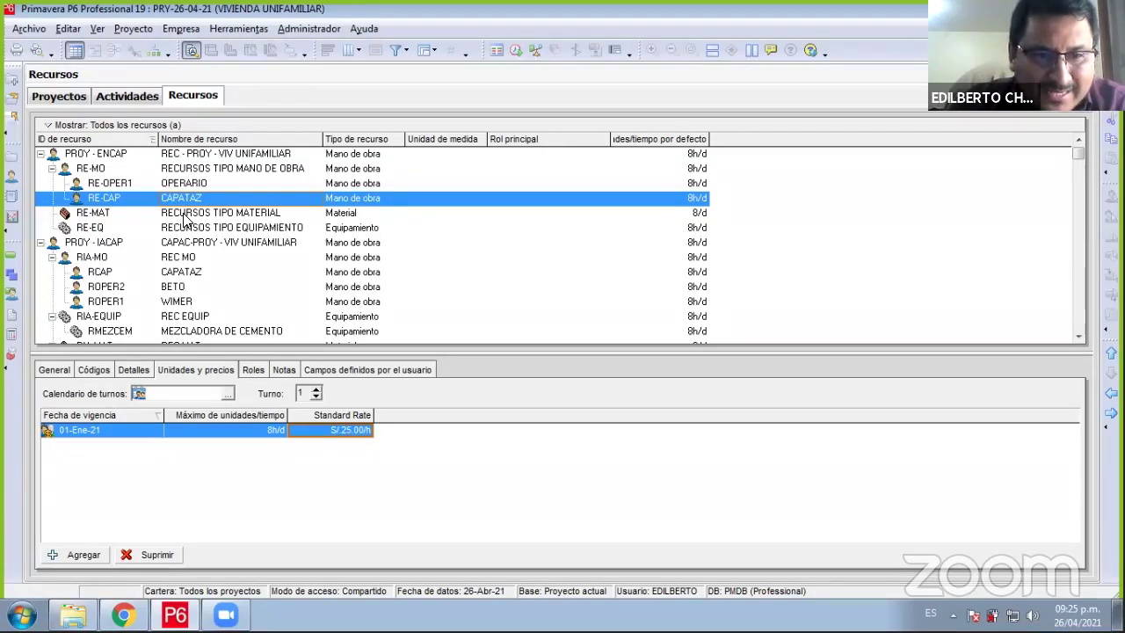
left_click(187, 218)
left_click(202, 198)
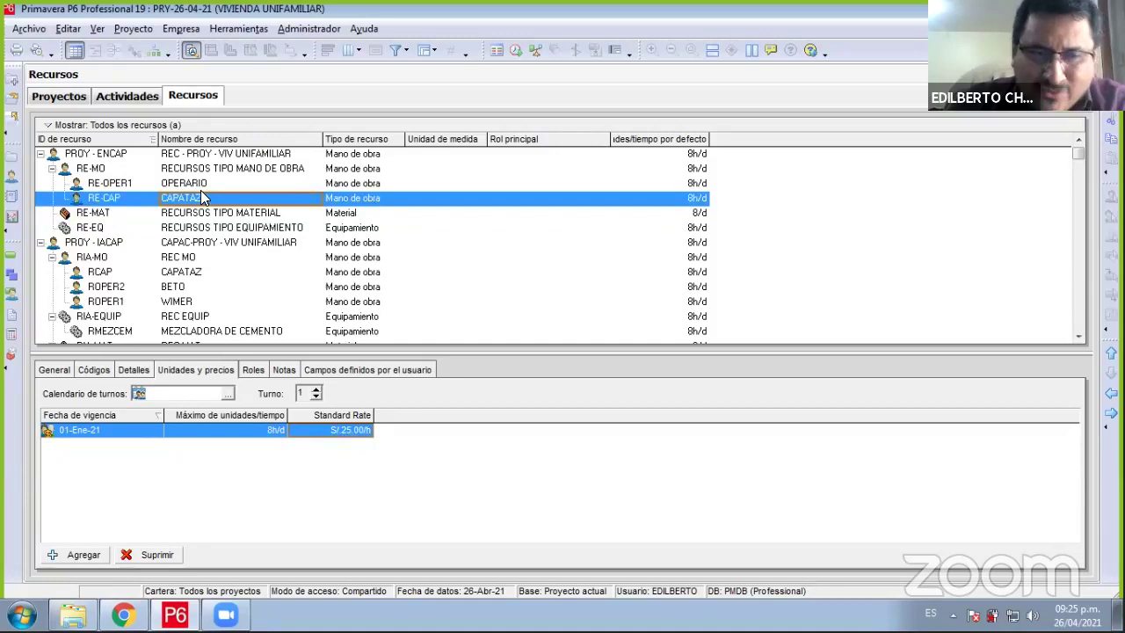
key("Up")
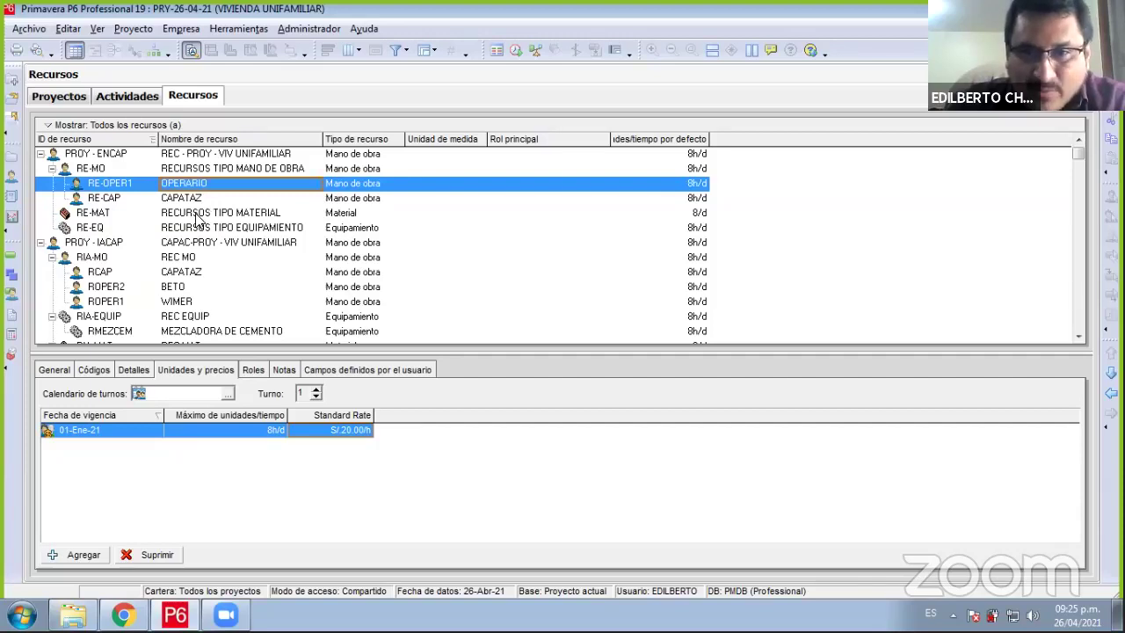
- Open the units of measure in the administration categories and examine the existing cubic metre entries
left_click(198, 214)
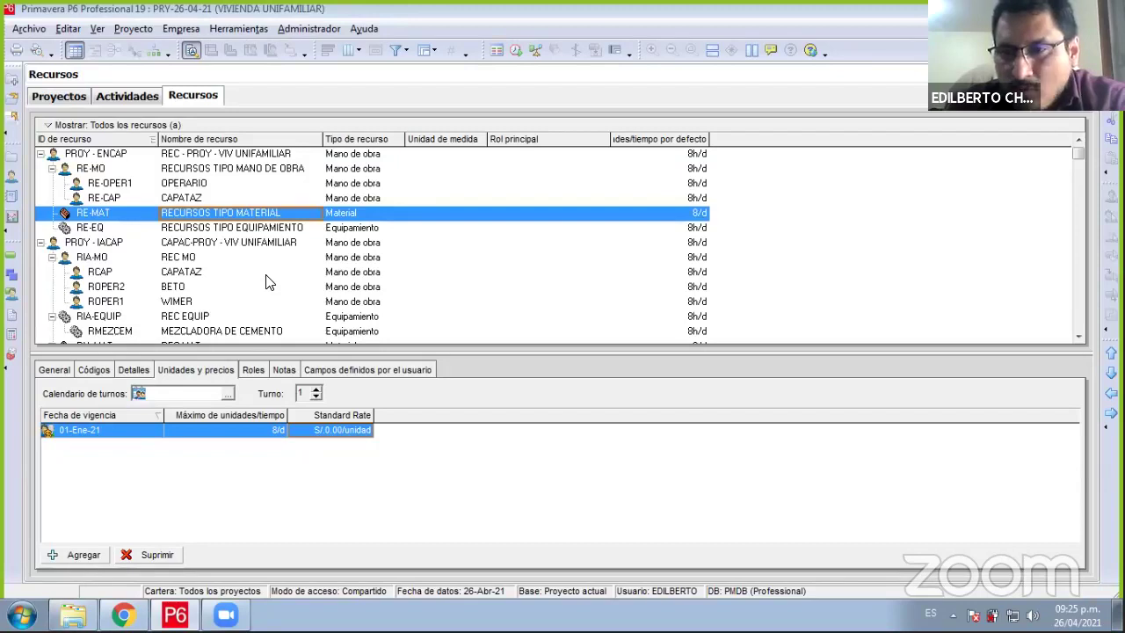
left_click(305, 29)
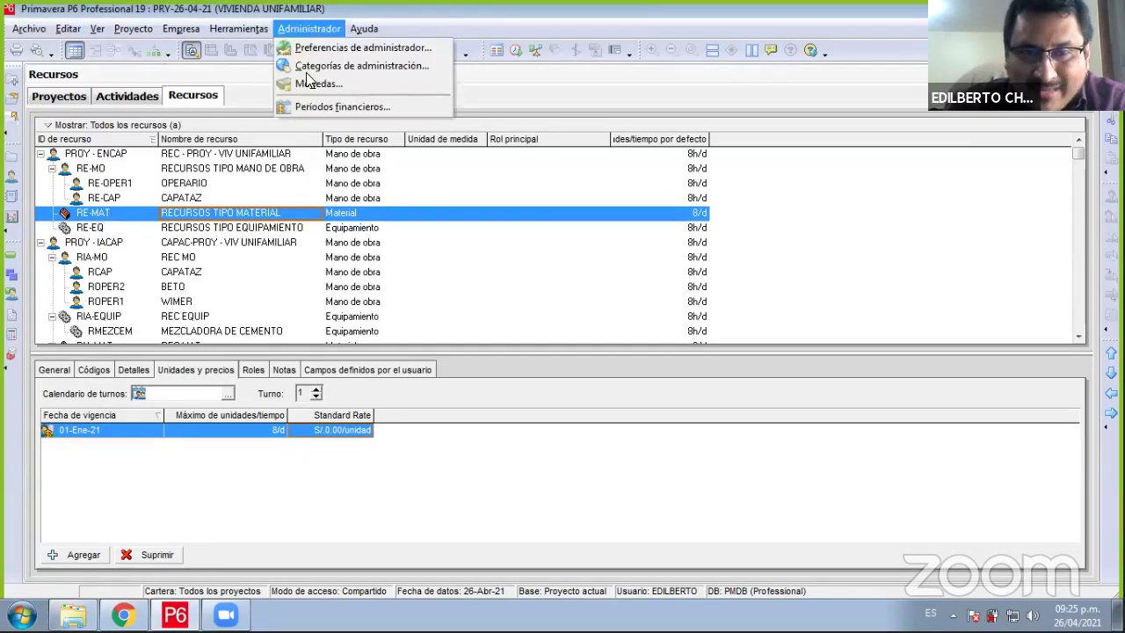
left_click(310, 28)
left_click(310, 28)
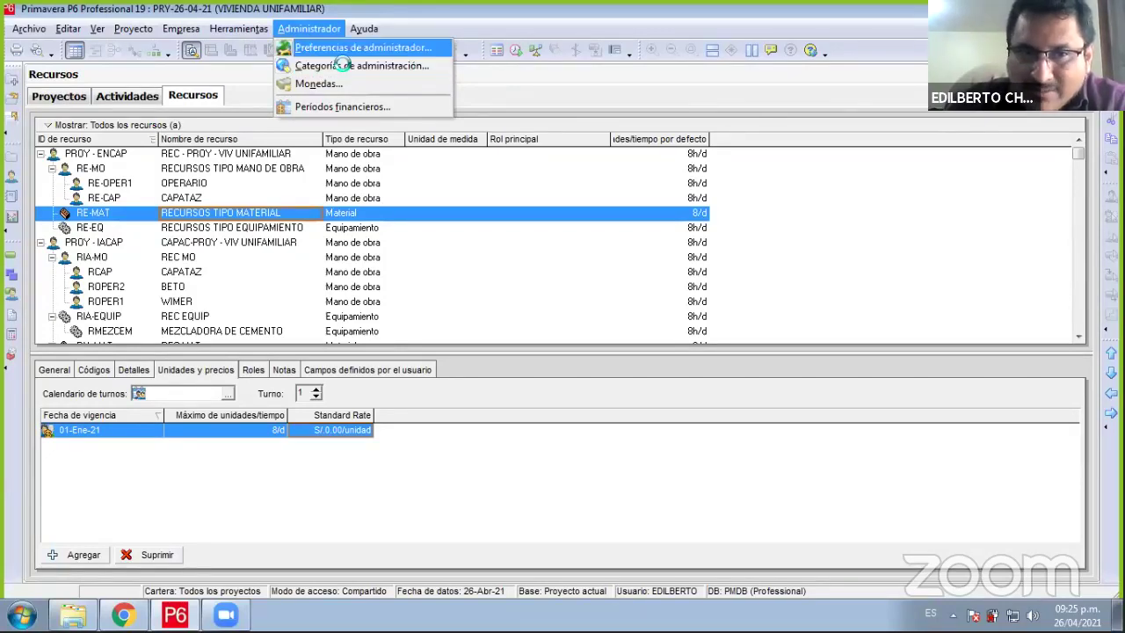
left_click(345, 70)
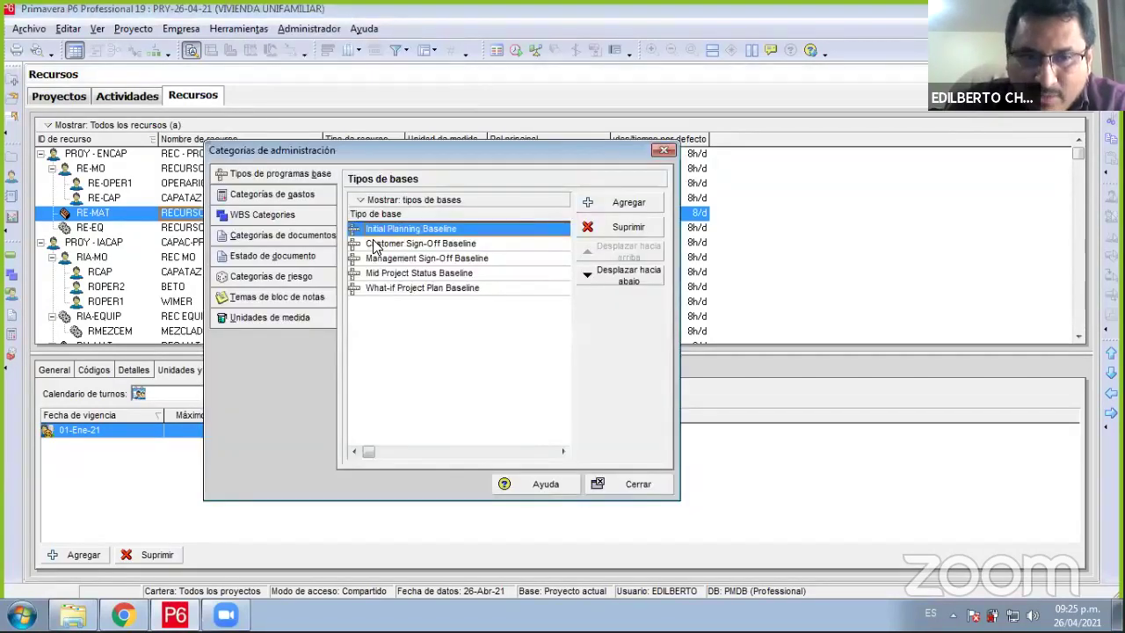
left_click(274, 320)
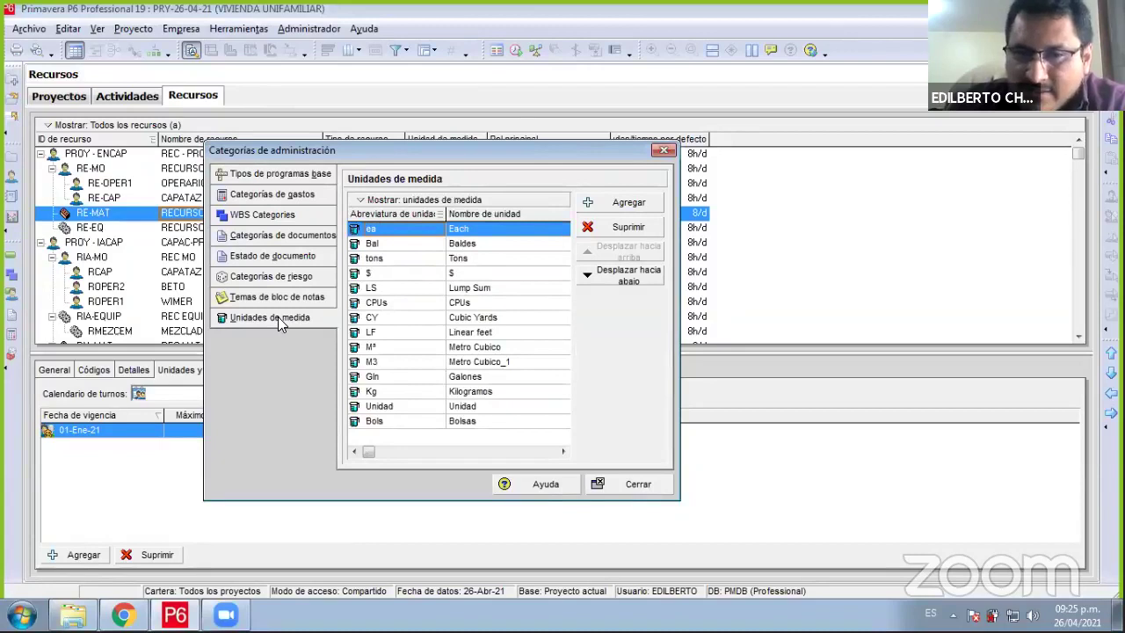
left_click(413, 317)
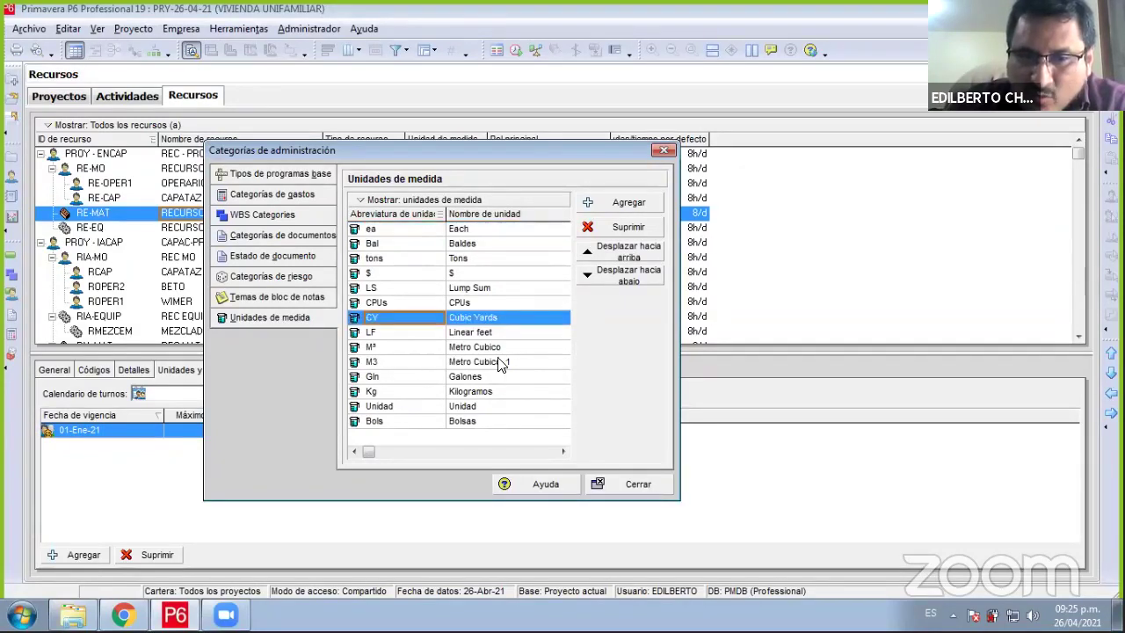
left_click(444, 362)
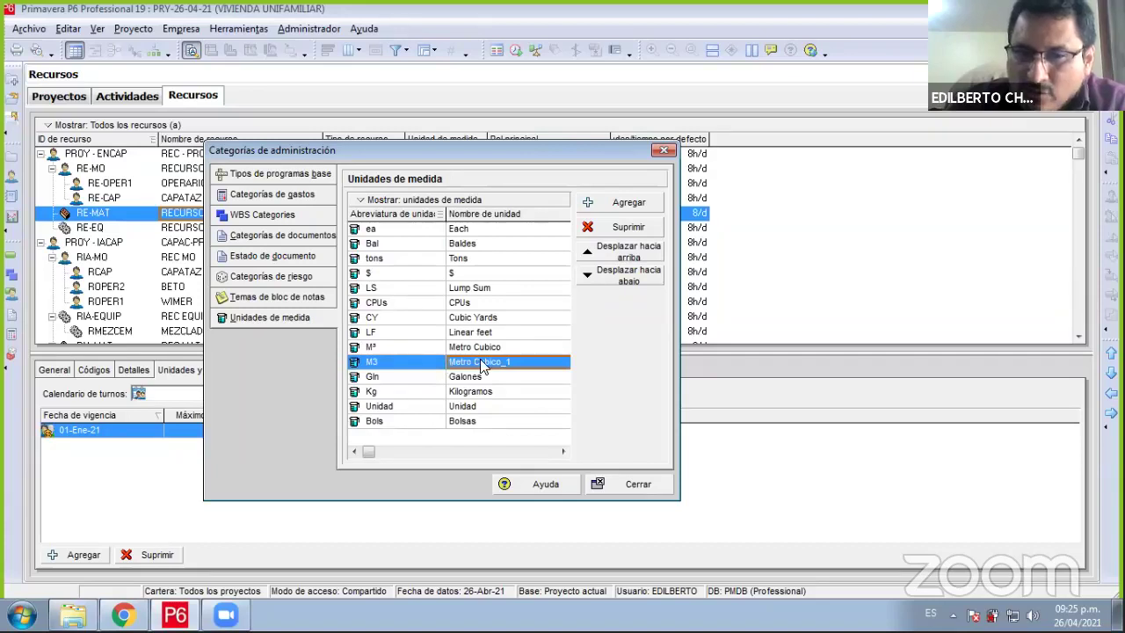
left_click(406, 346)
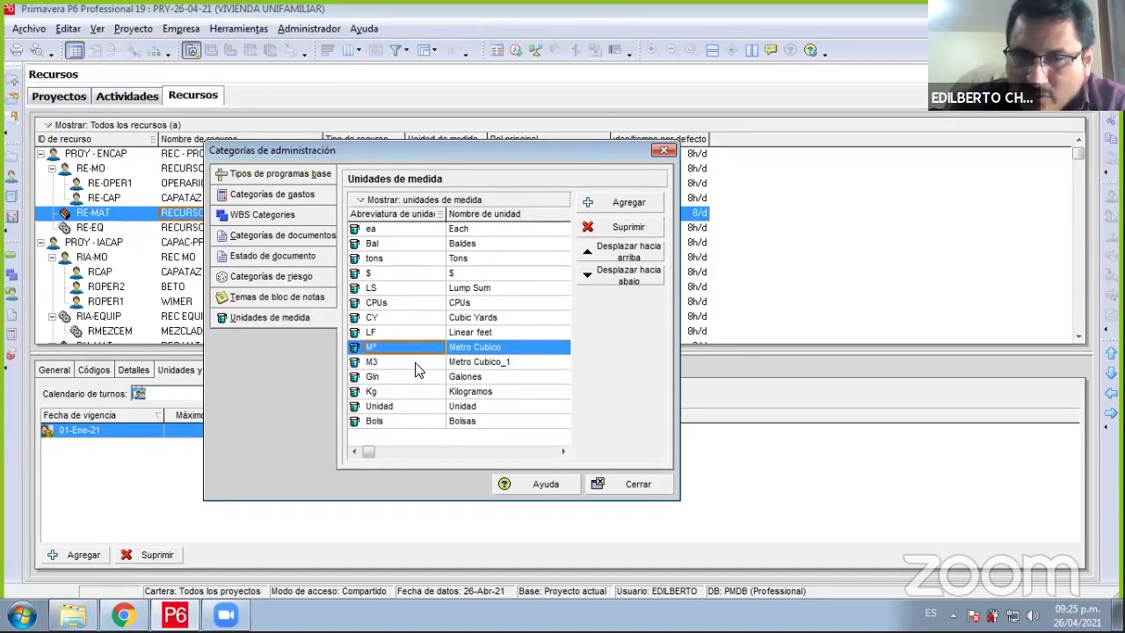
left_click(383, 363)
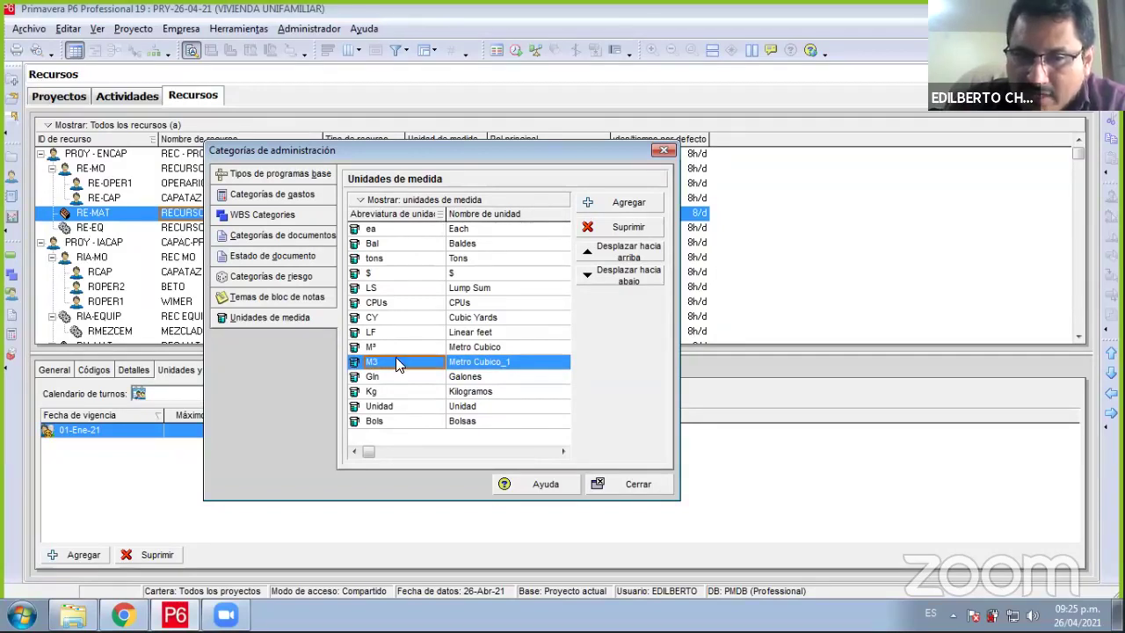
left_click(395, 348)
key("Down")
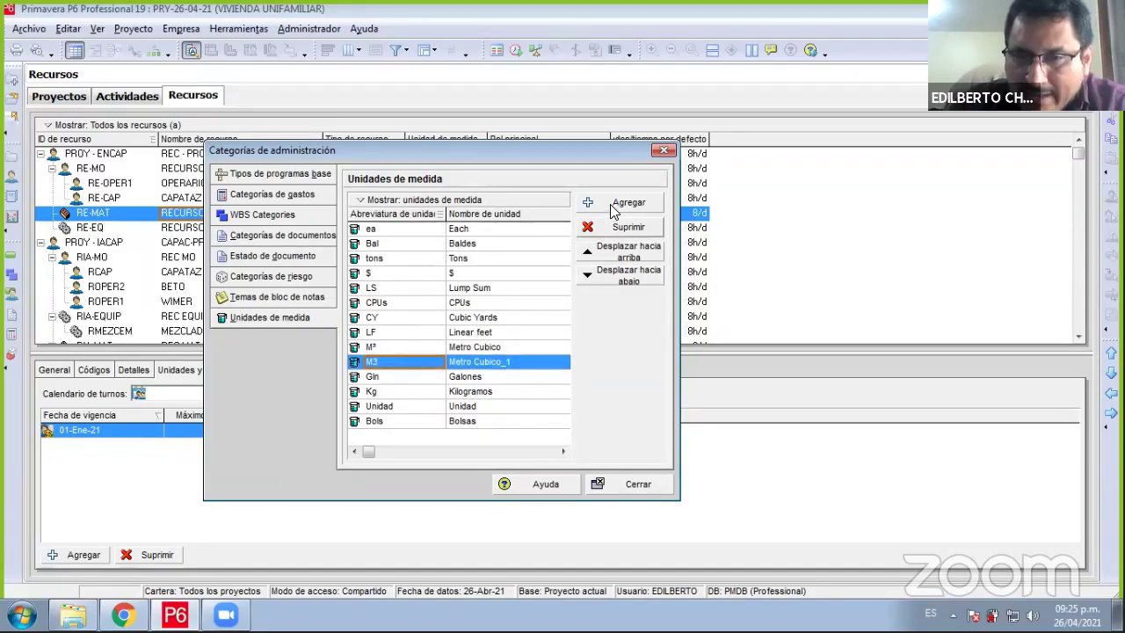
- Try to add a unit of measure abbreviated M3, delete the new entry and close the administration categories
left_click(614, 209)
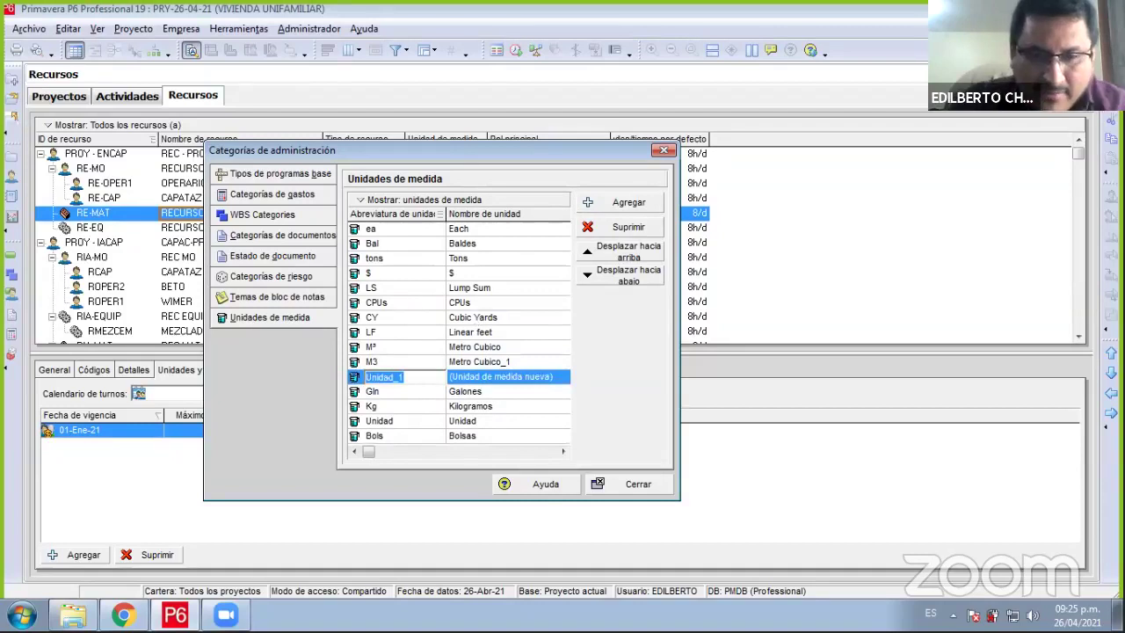
type("M3")
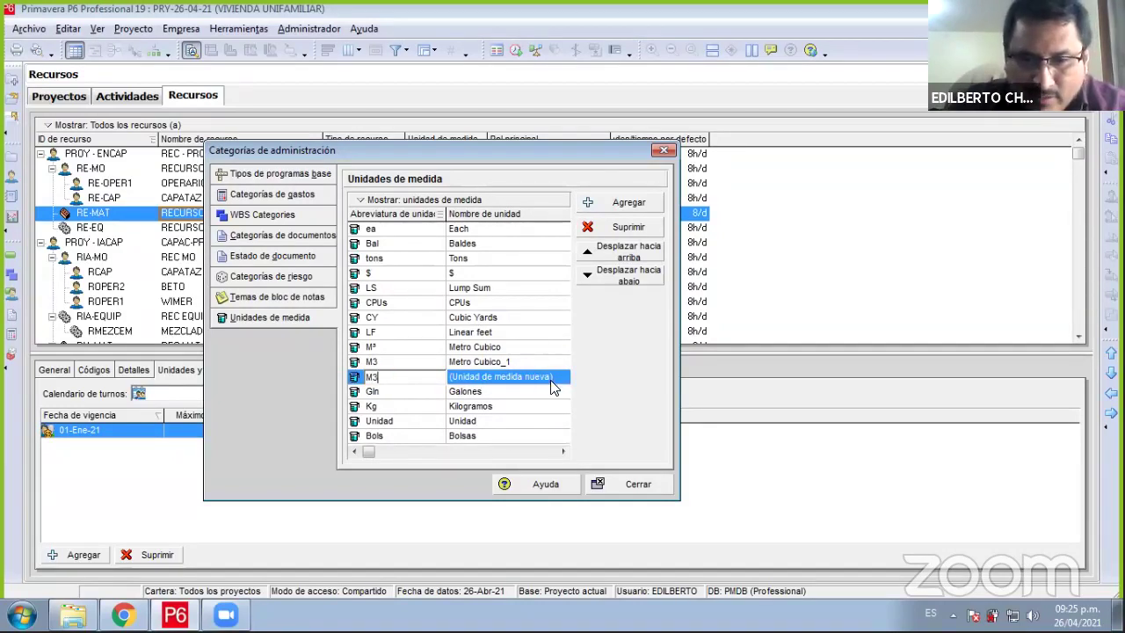
left_click(536, 376)
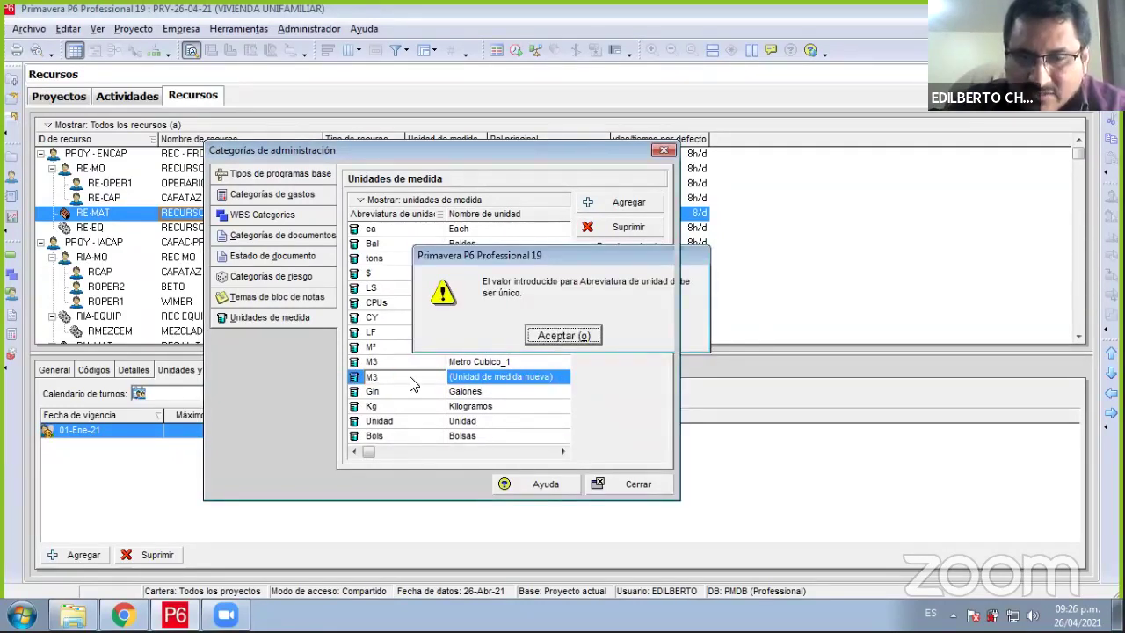
key("Return")
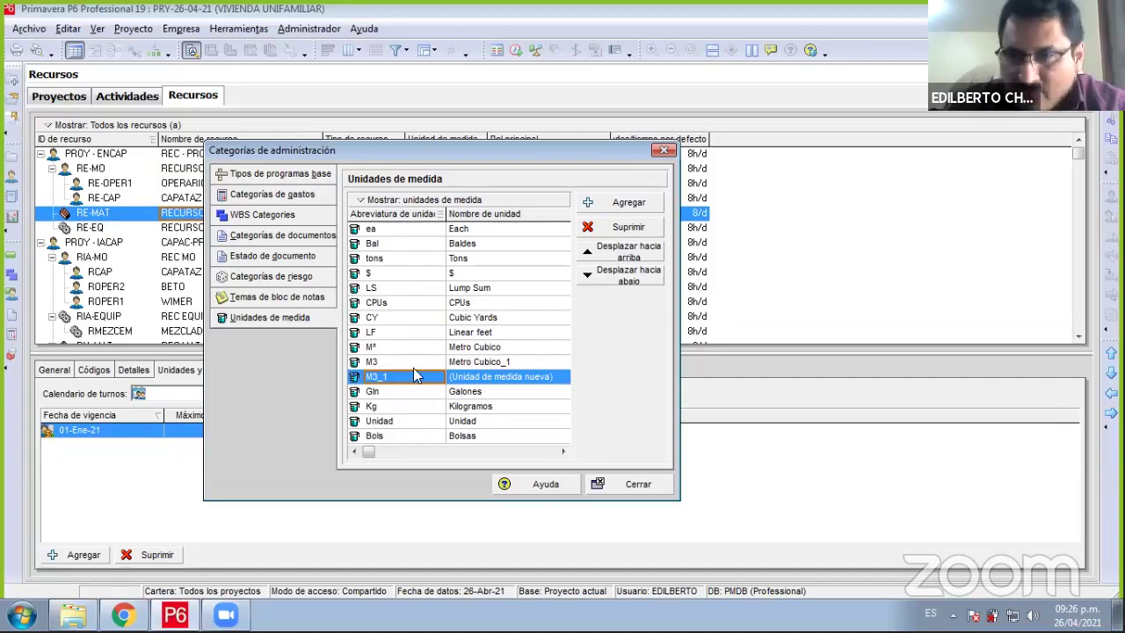
left_click(601, 233)
left_click(524, 341)
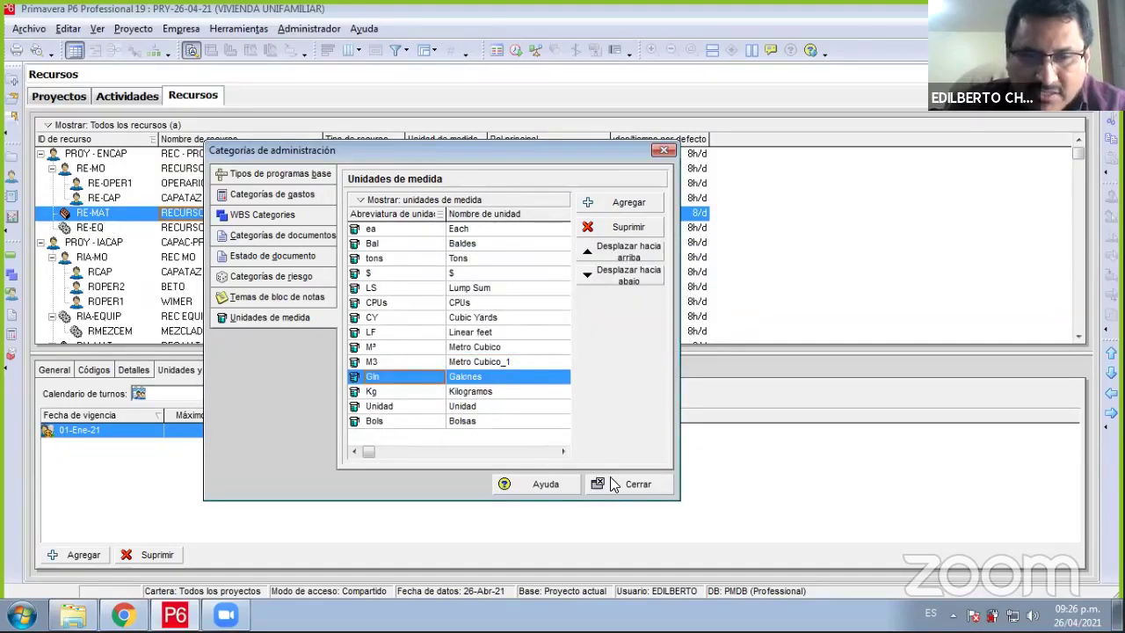
left_click(597, 485)
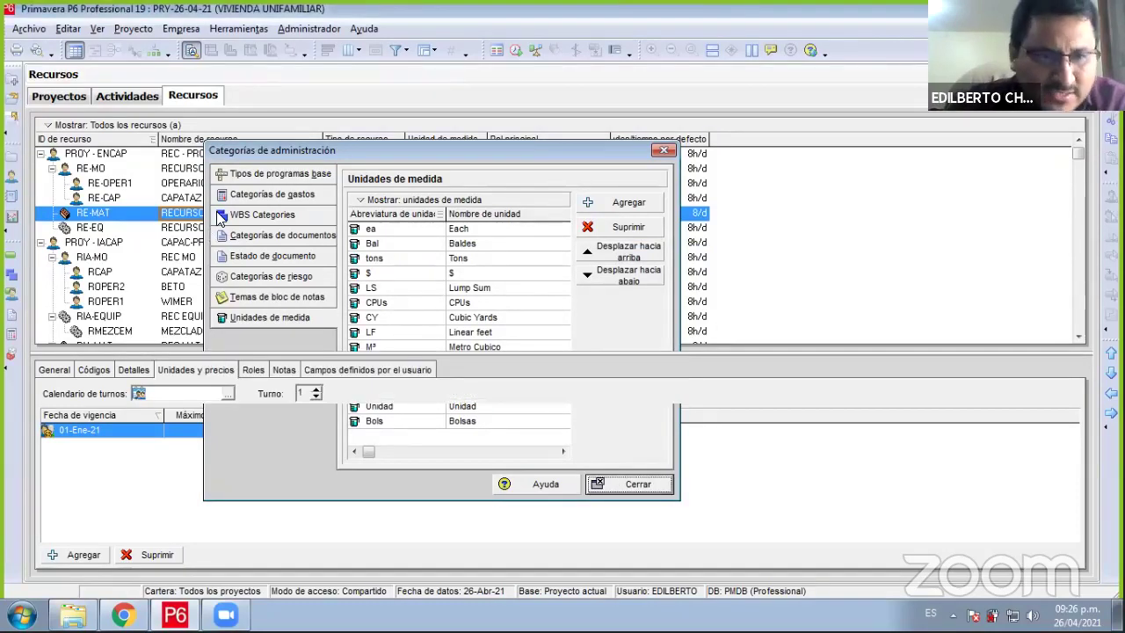
- Add a new material resource under RE-MAT and give it the ID RE-AGUA
right_click(218, 214)
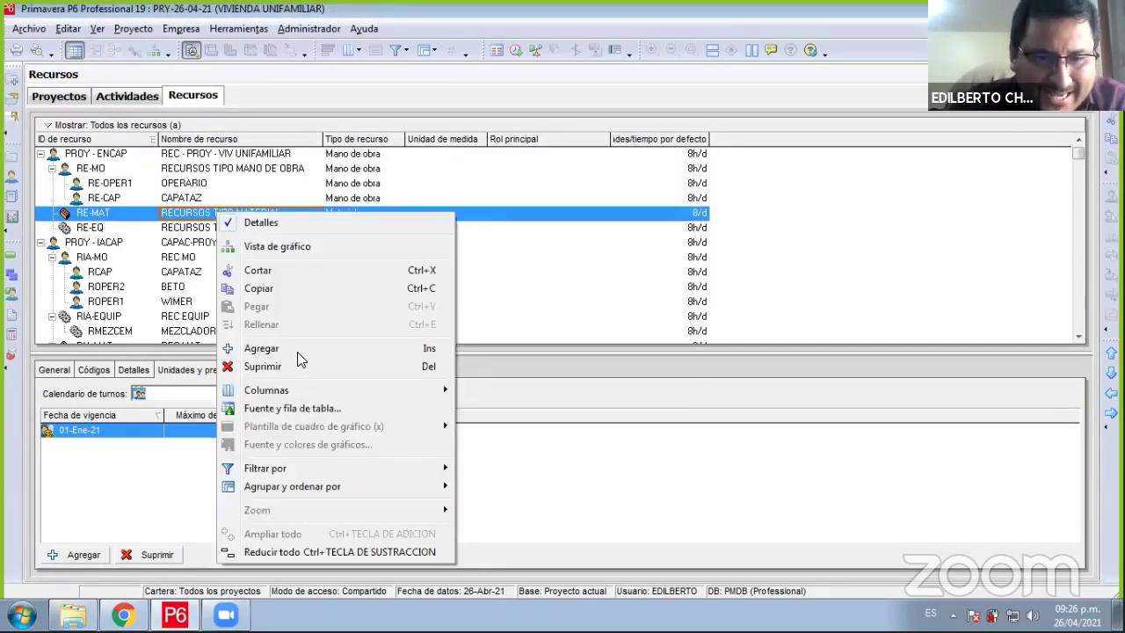
left_click(303, 347)
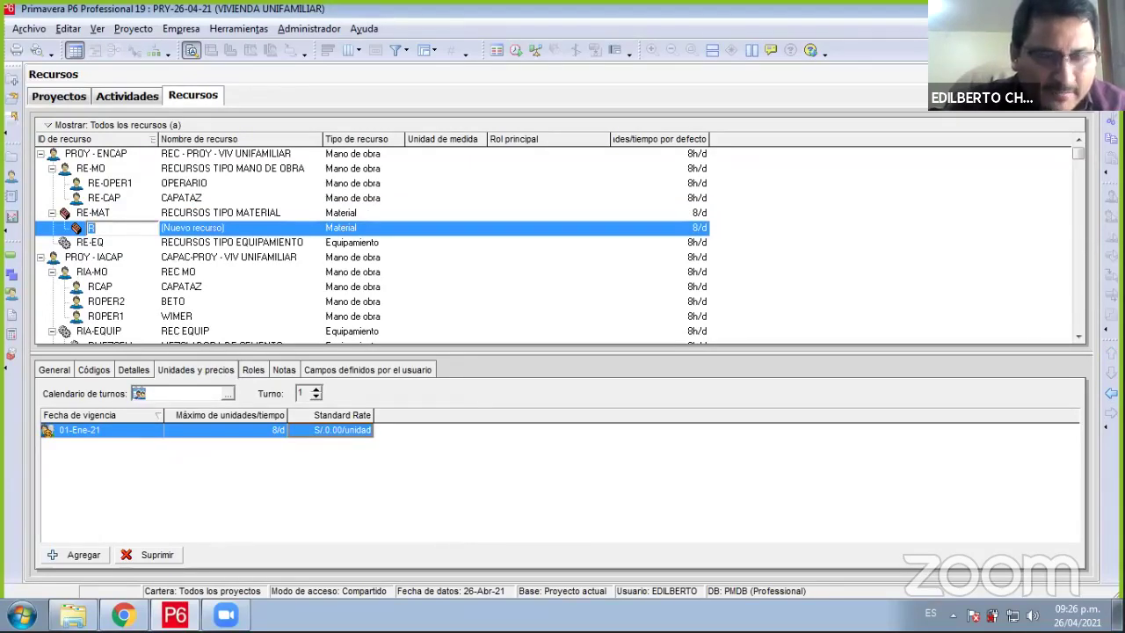
type("E")
key("BackSpace")
type("RE-")
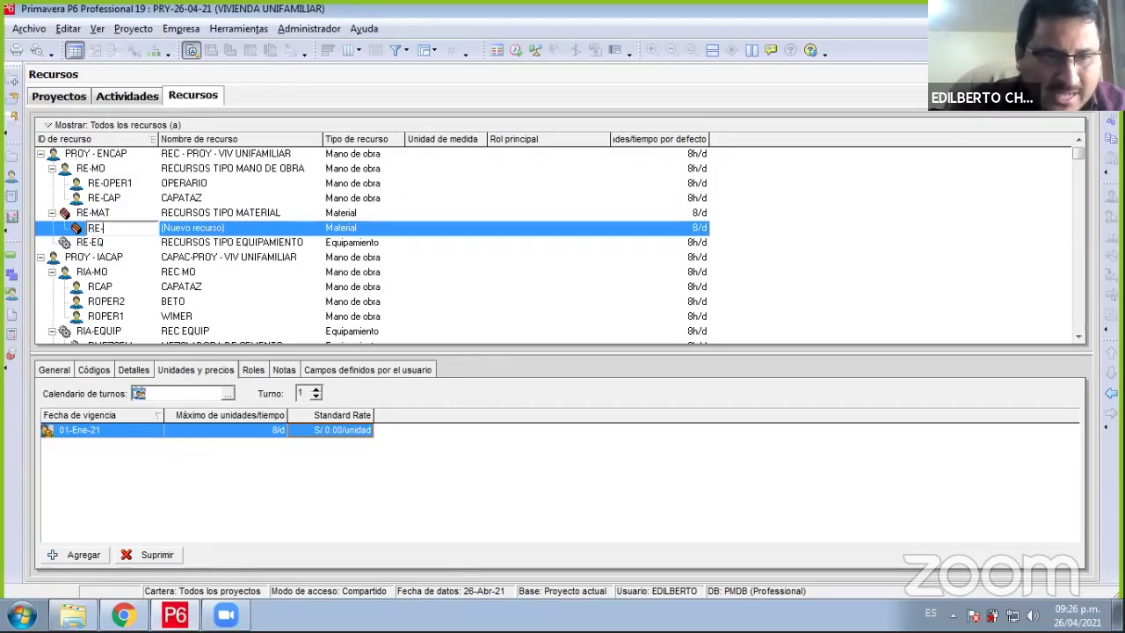
type("AGUA")
key("Return")
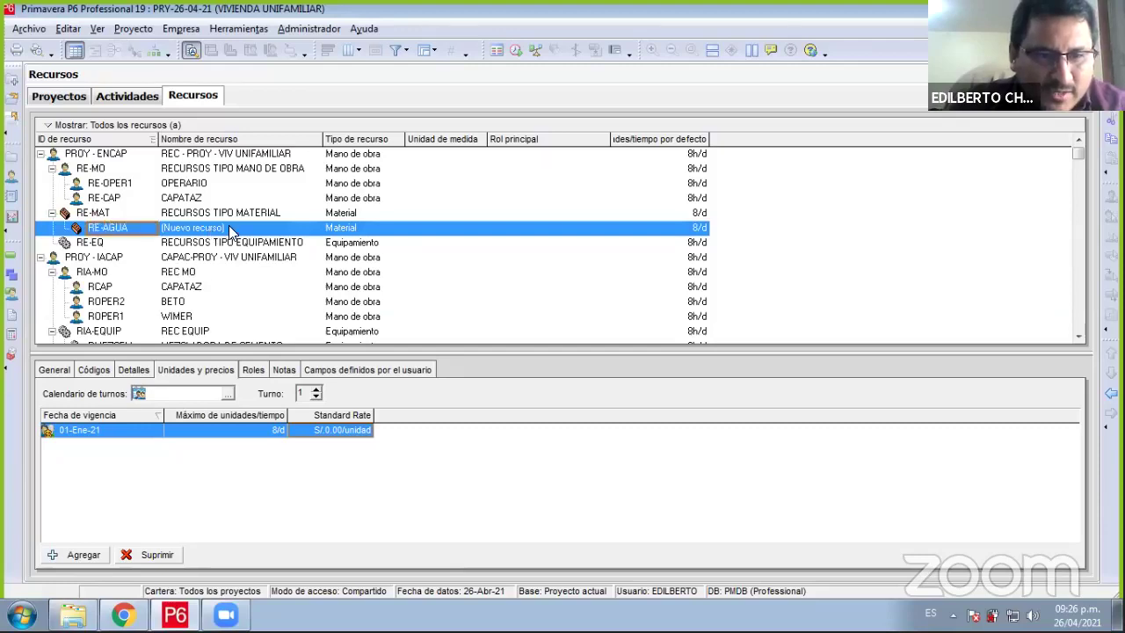
- Name the new material resource AGUA and shorten its ID to RE-AG
left_click(231, 227)
left_click(231, 228)
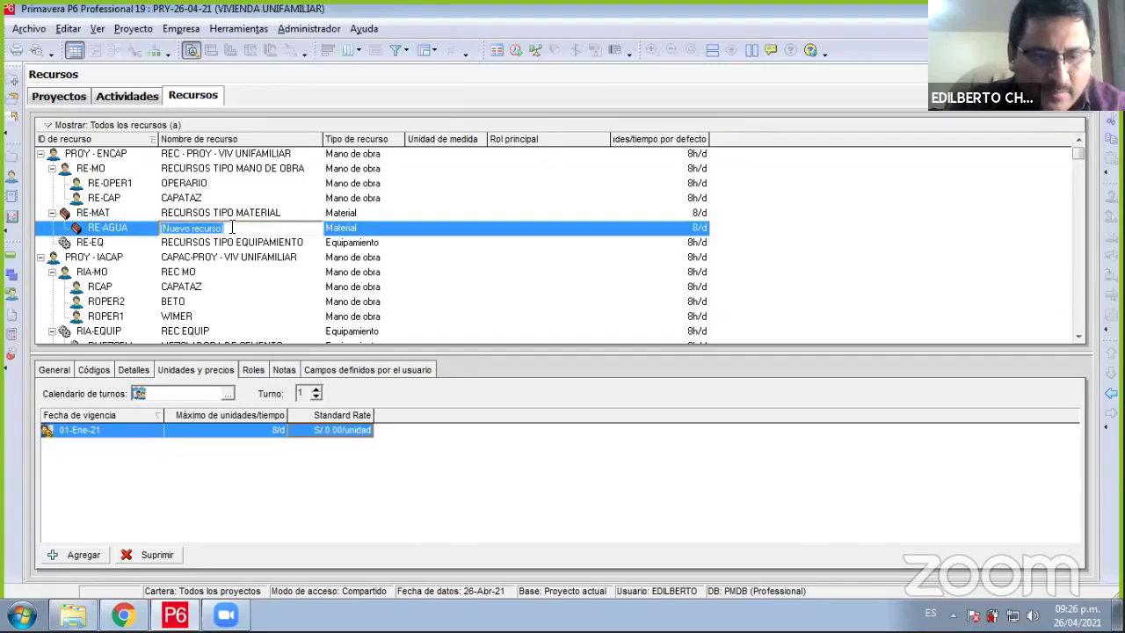
type("AGUA")
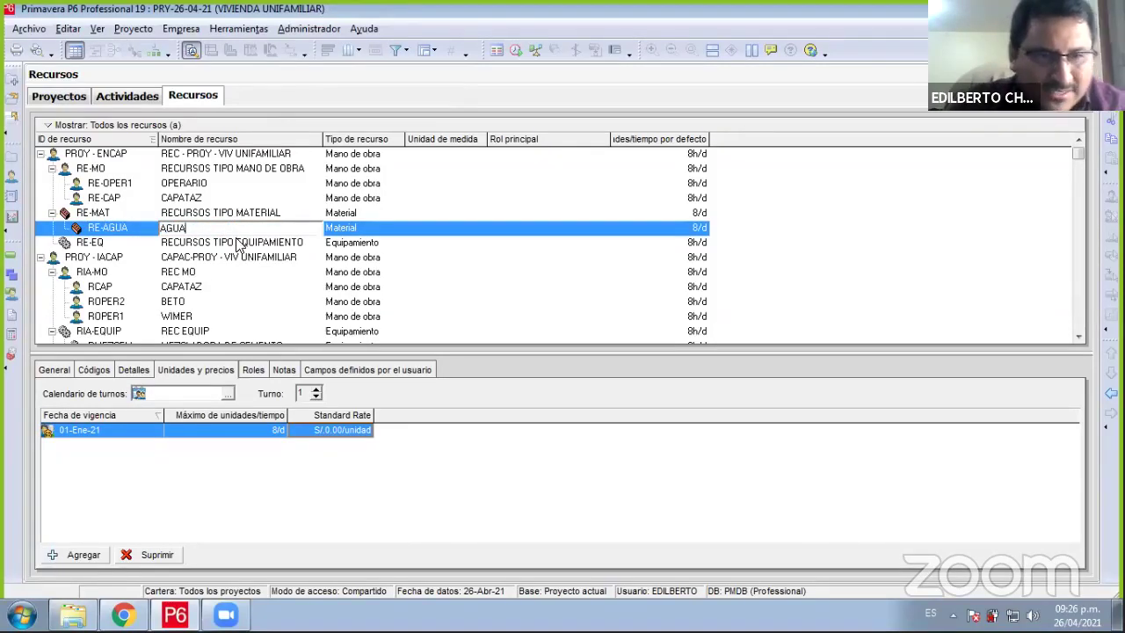
key("Return")
left_click(143, 228)
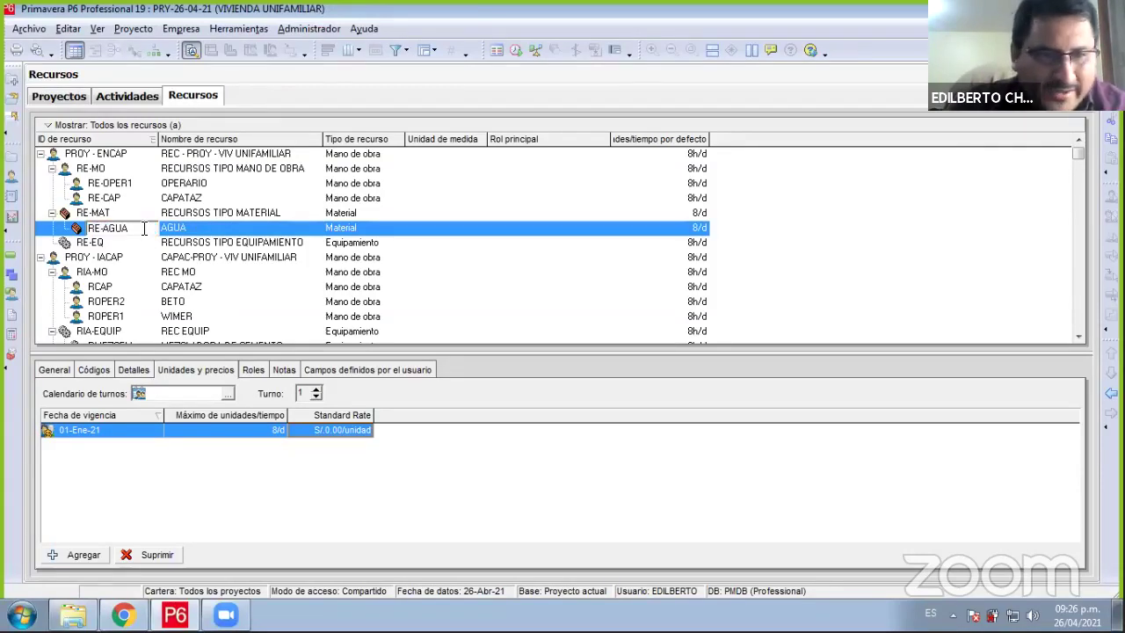
key("BackSpace")
key("BackSpace")
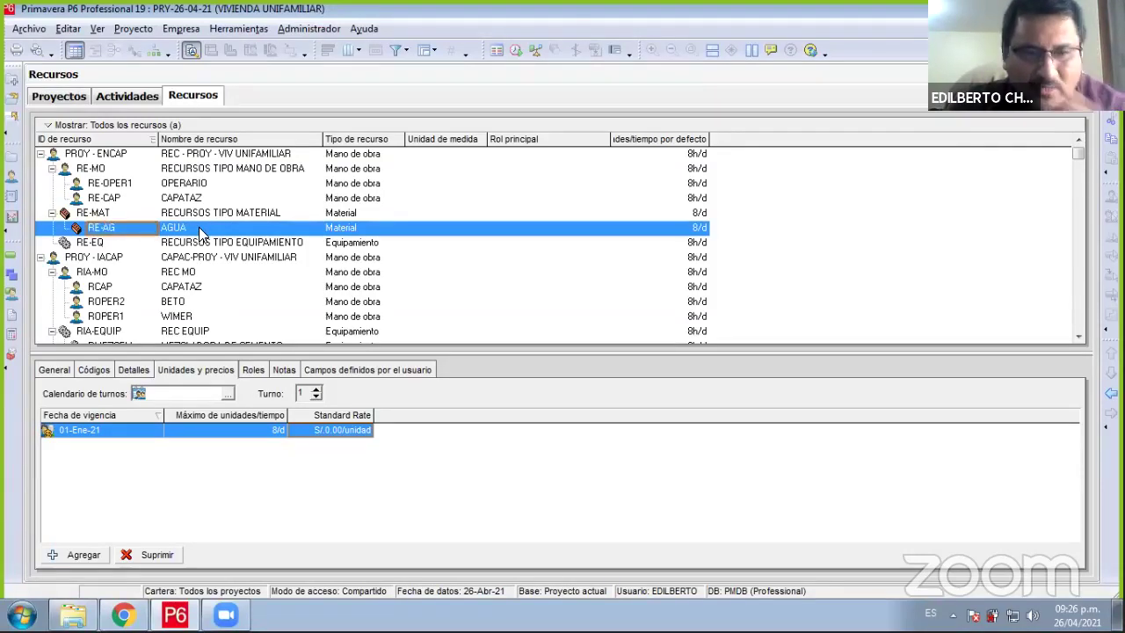
- Set the unit of measure of the AGUA resource to Metro Cubico
left_click(142, 370)
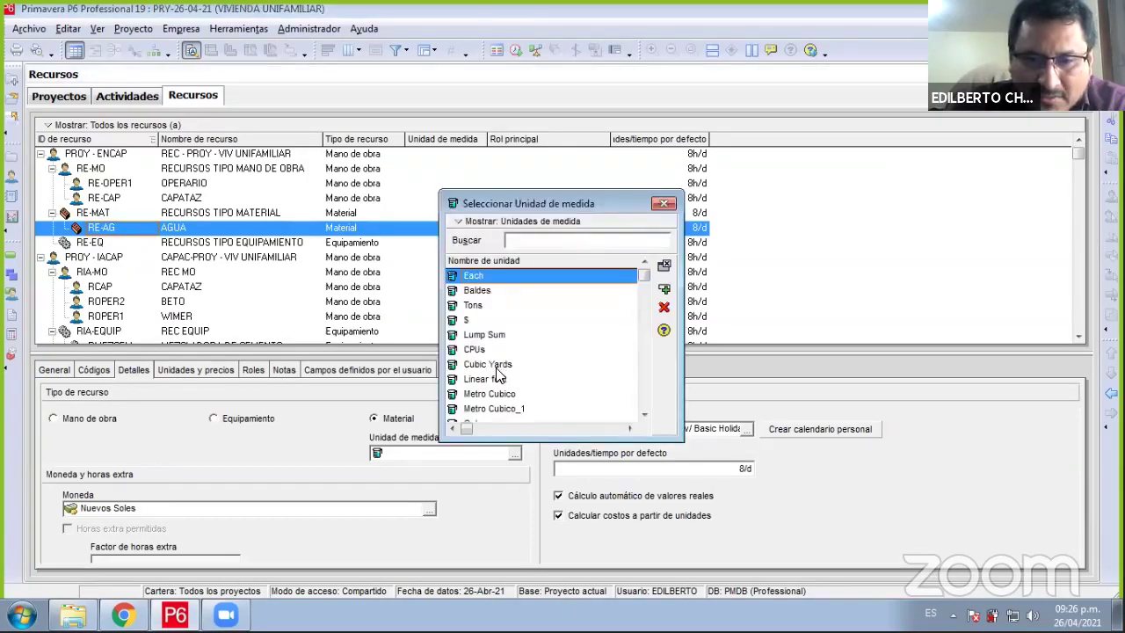
scroll(489, 347, "down", 1)
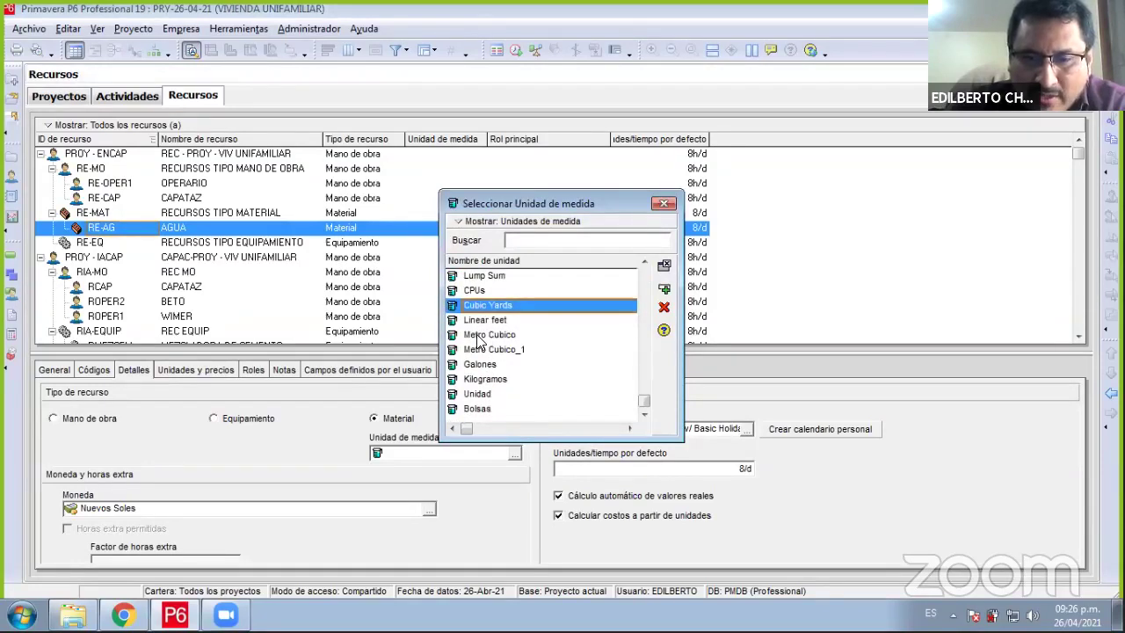
left_click(484, 337)
double_click(486, 341)
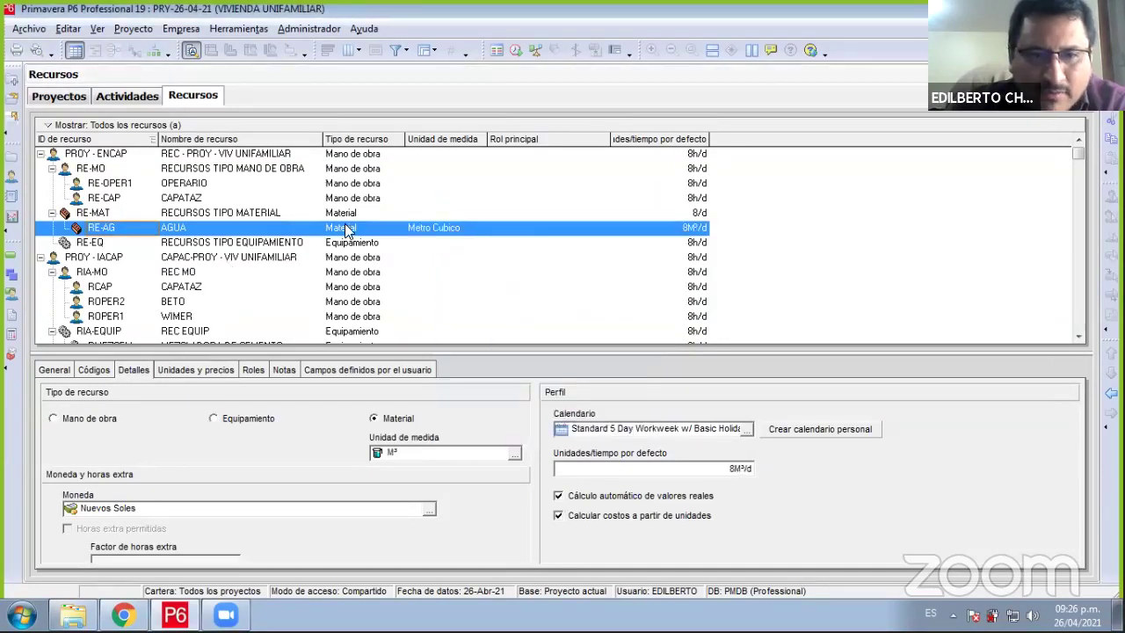
- Set the standard rate of the AGUA resource to S/.5.00 per M³
left_click(181, 370)
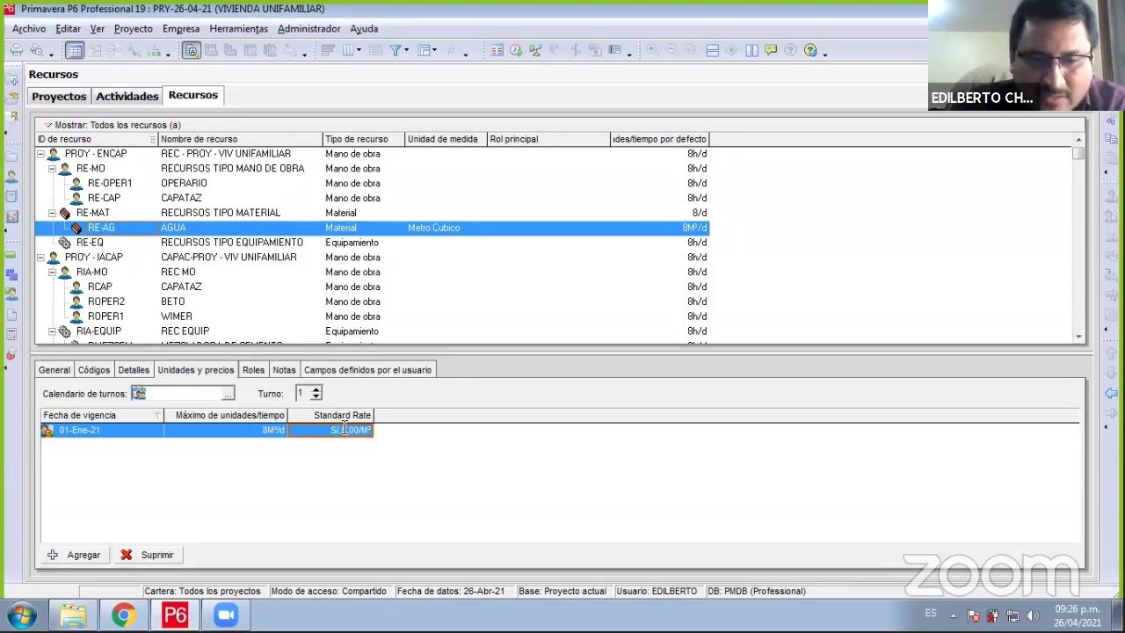
left_click(341, 430)
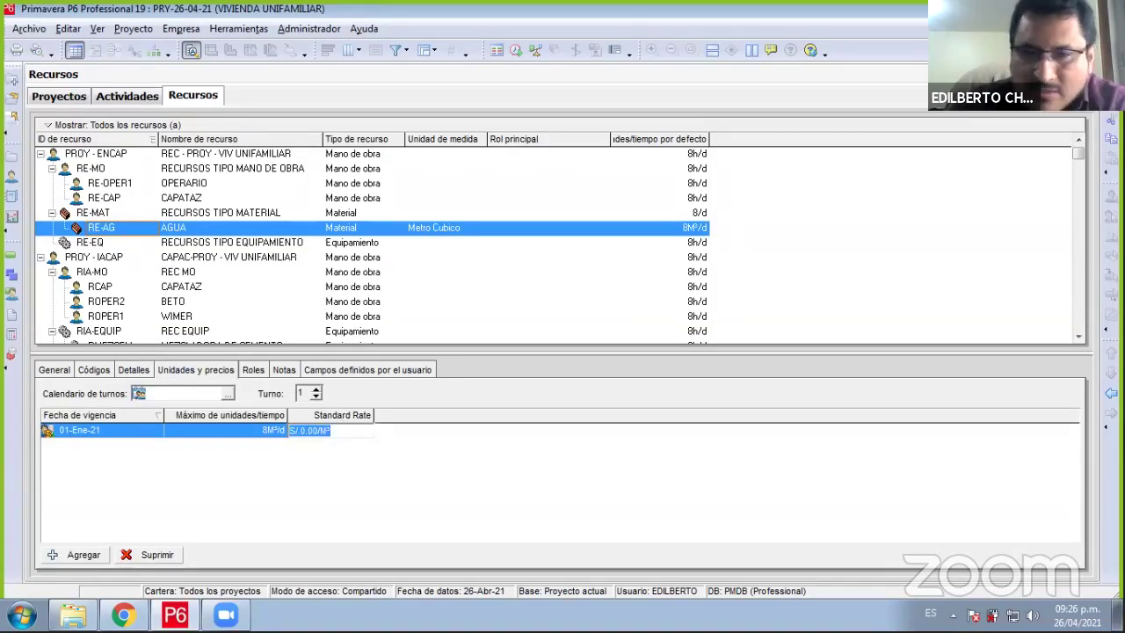
type("5")
key("Return")
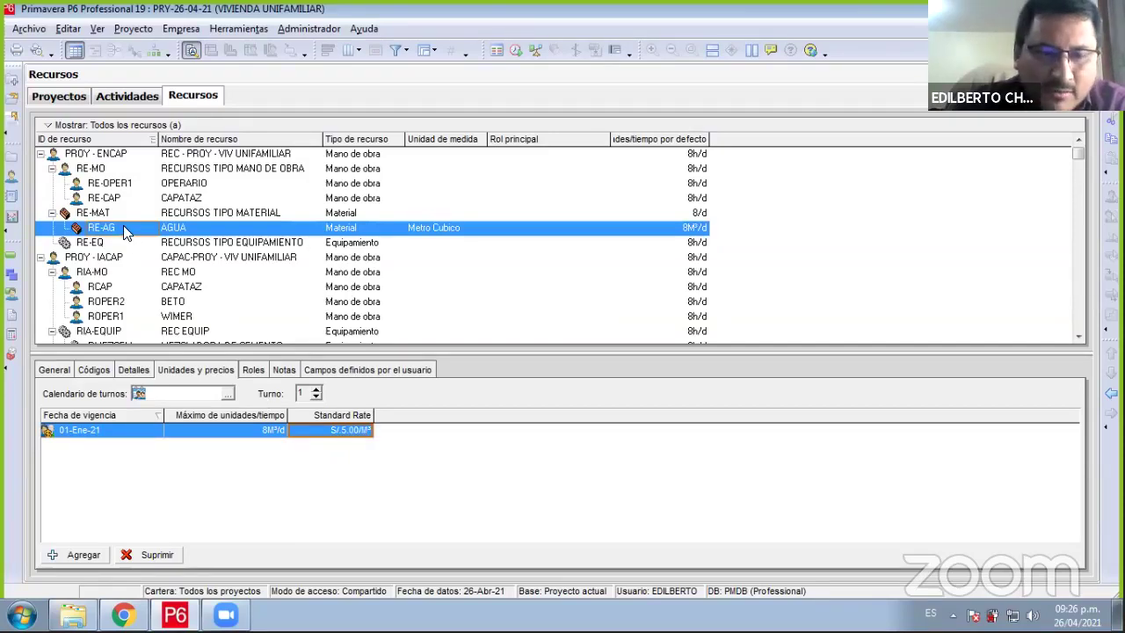
- Add a new material resource under RE-MAT with the ID RE-PET and the name PETROLEO
left_click(190, 212)
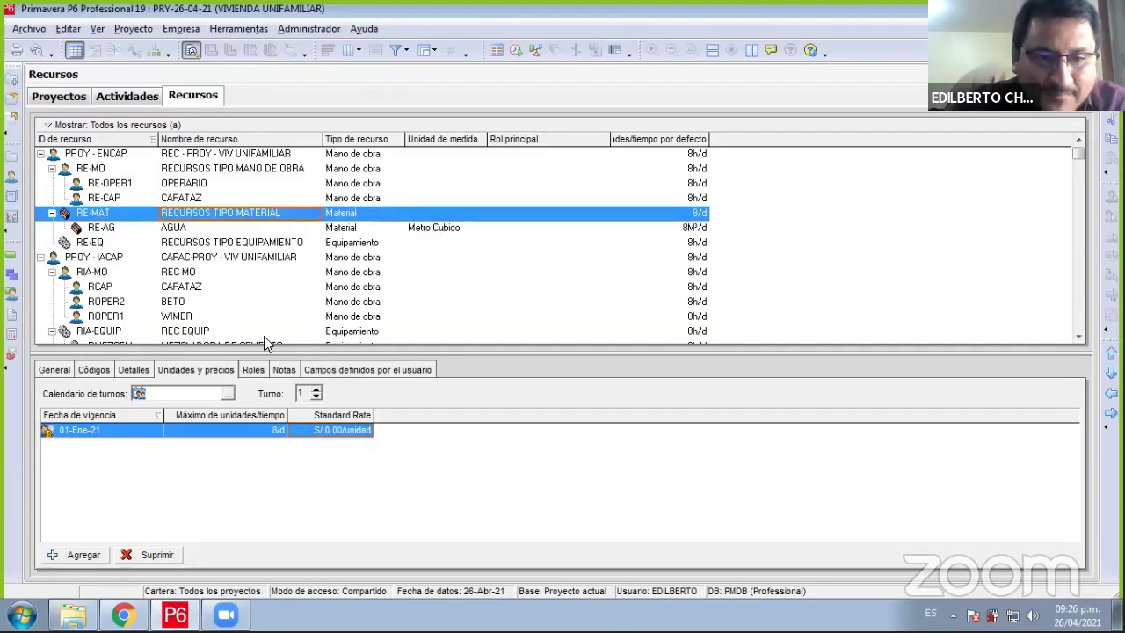
right_click(190, 212)
key("Insert")
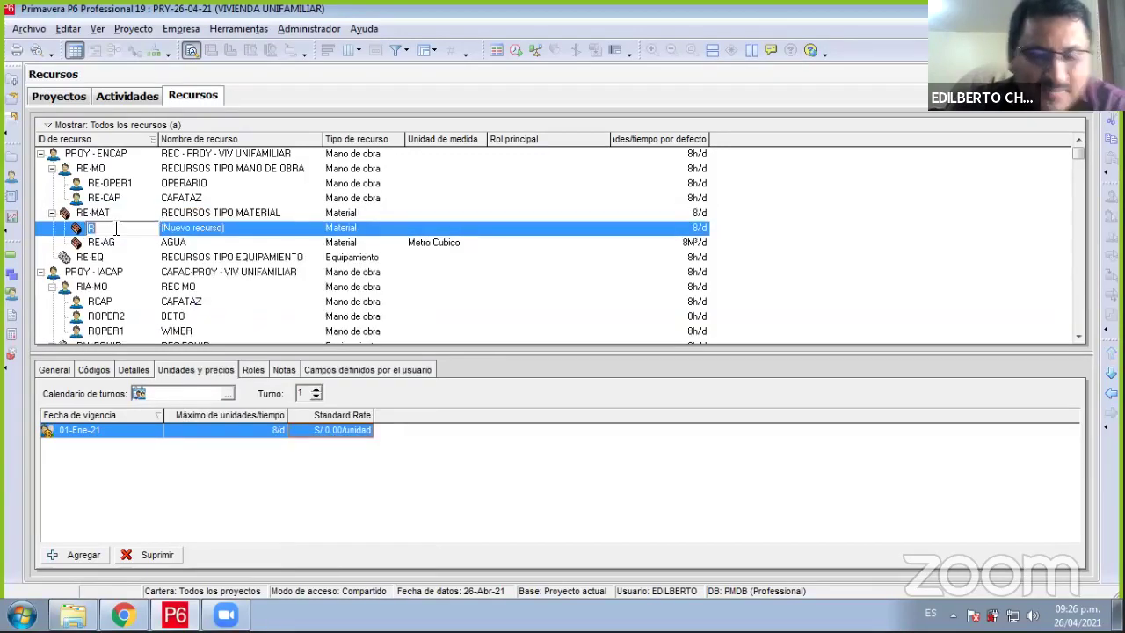
type("RE")
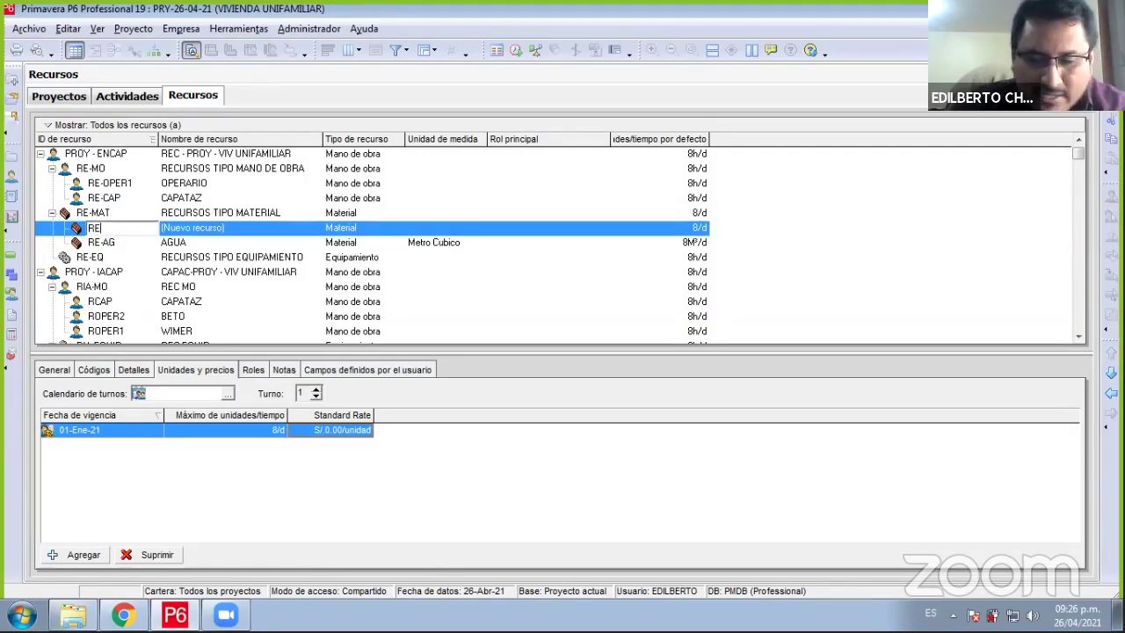
type("-PET")
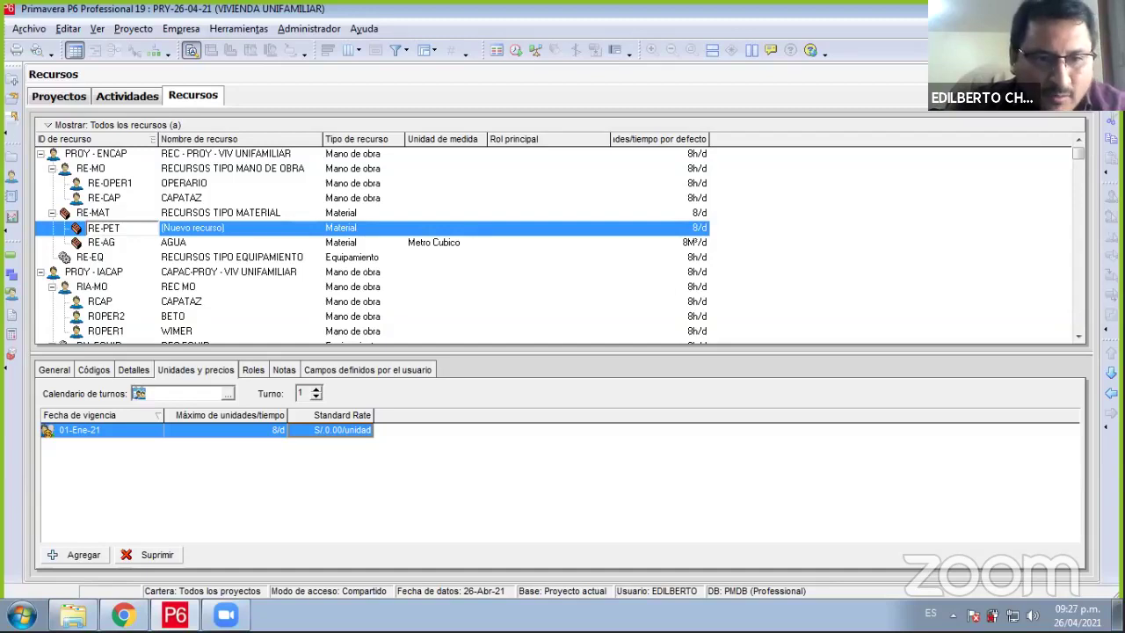
key("Tab")
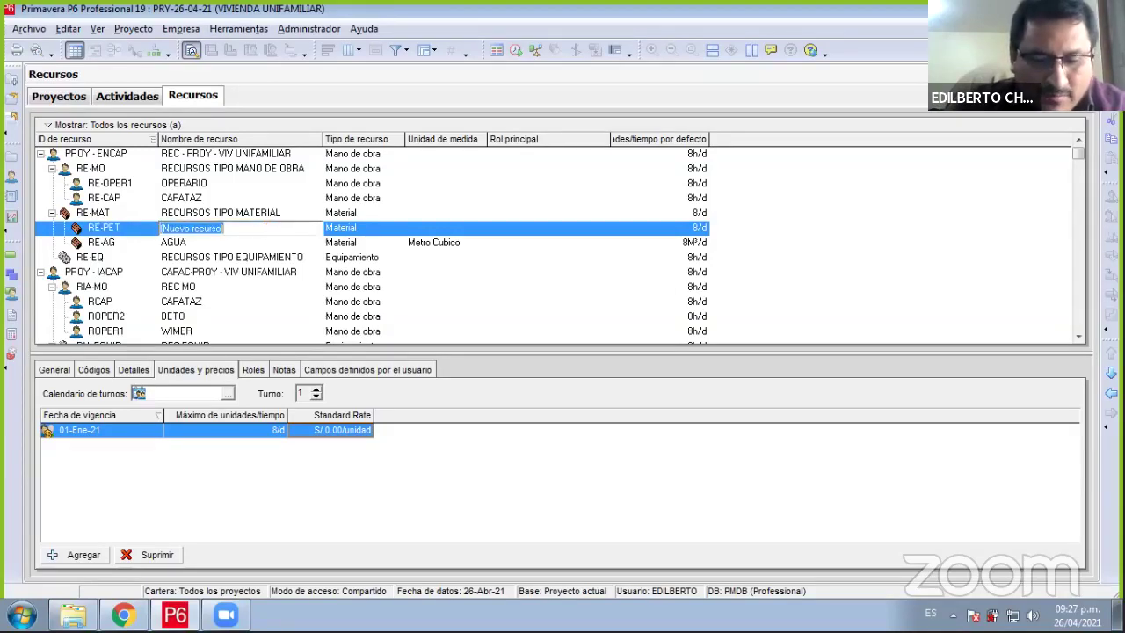
type("PETROLEO")
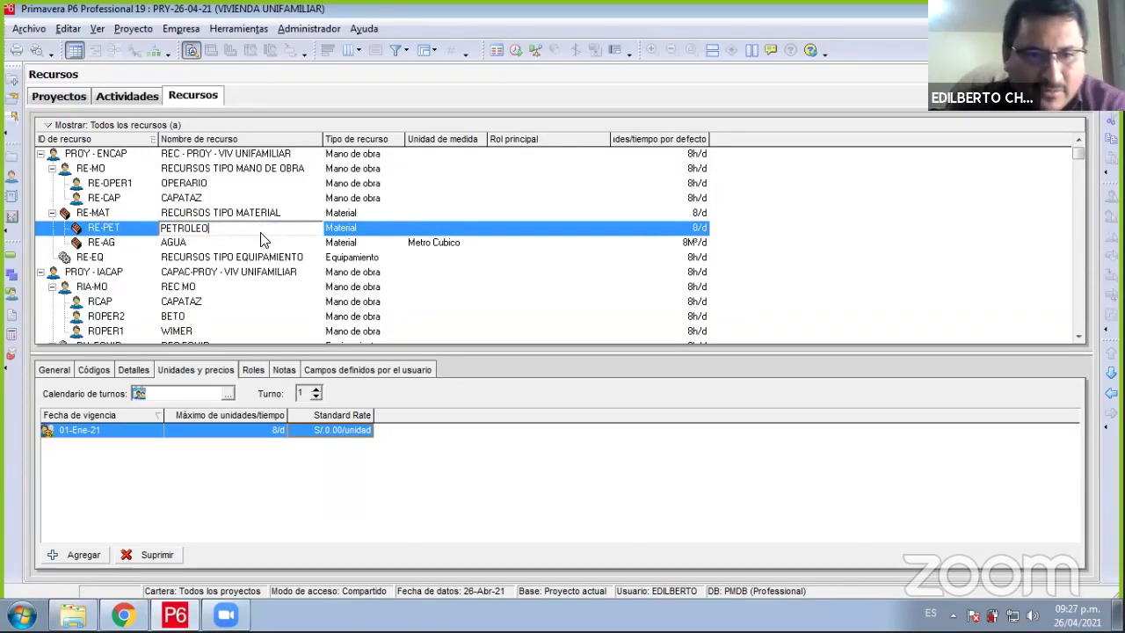
key("Return")
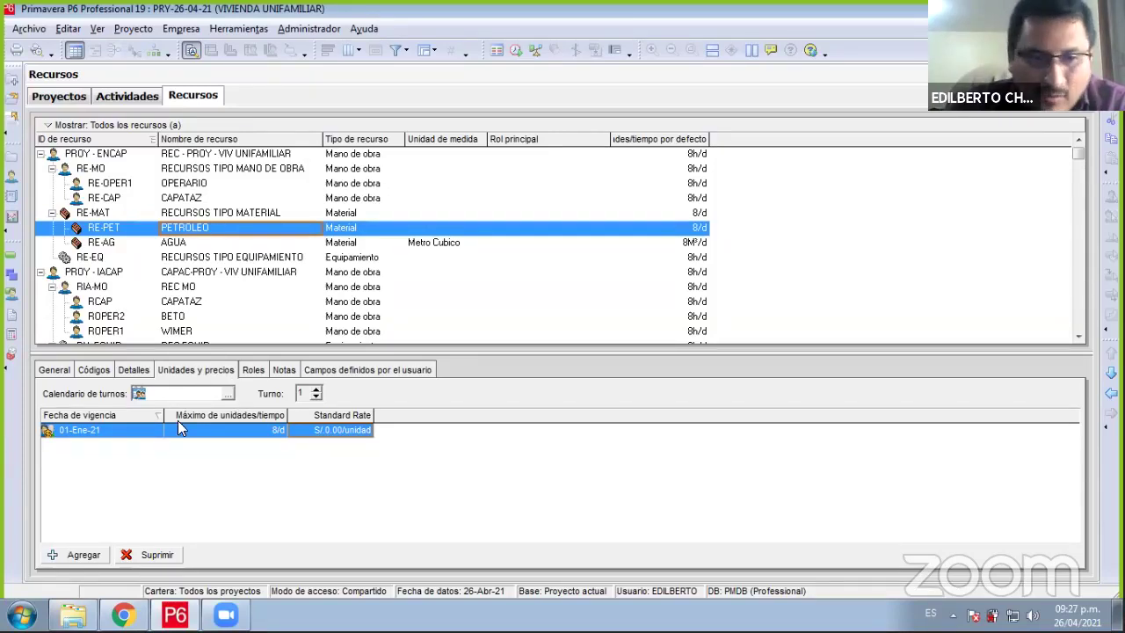
- Check the units of measure in the administration categories for a gallons entry, and close the dialog
left_click(315, 30)
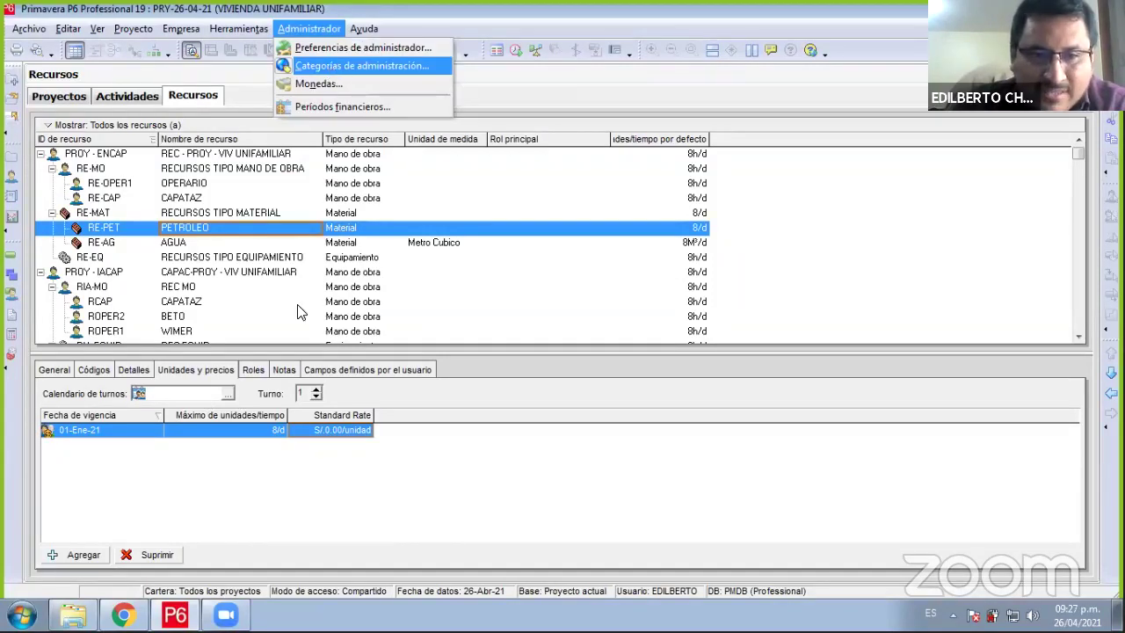
key("Escape")
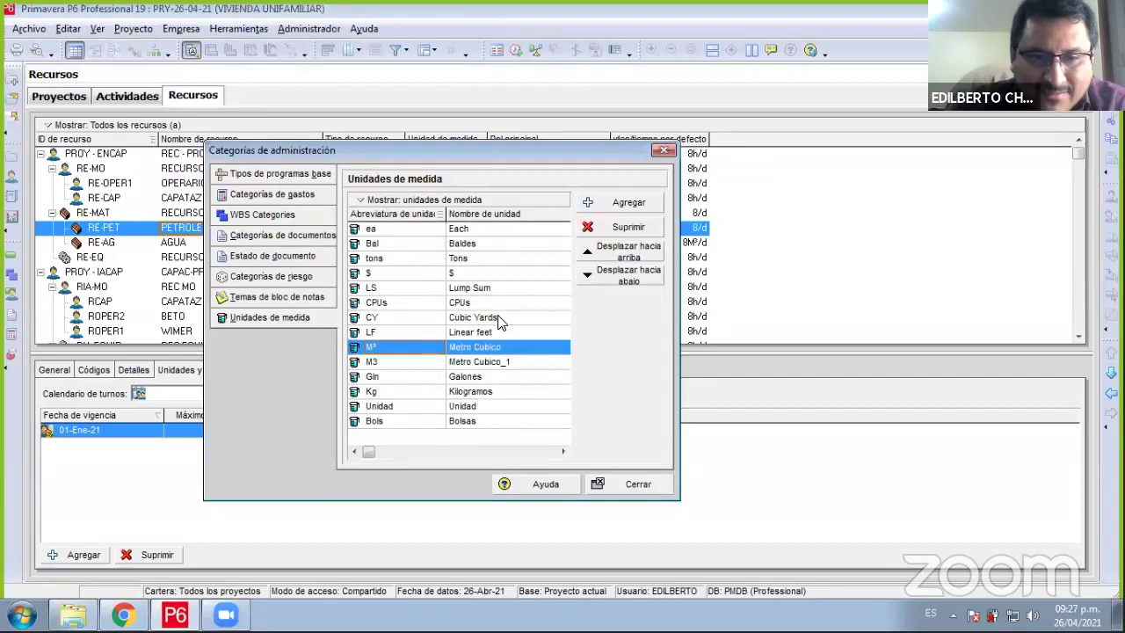
left_click(406, 378)
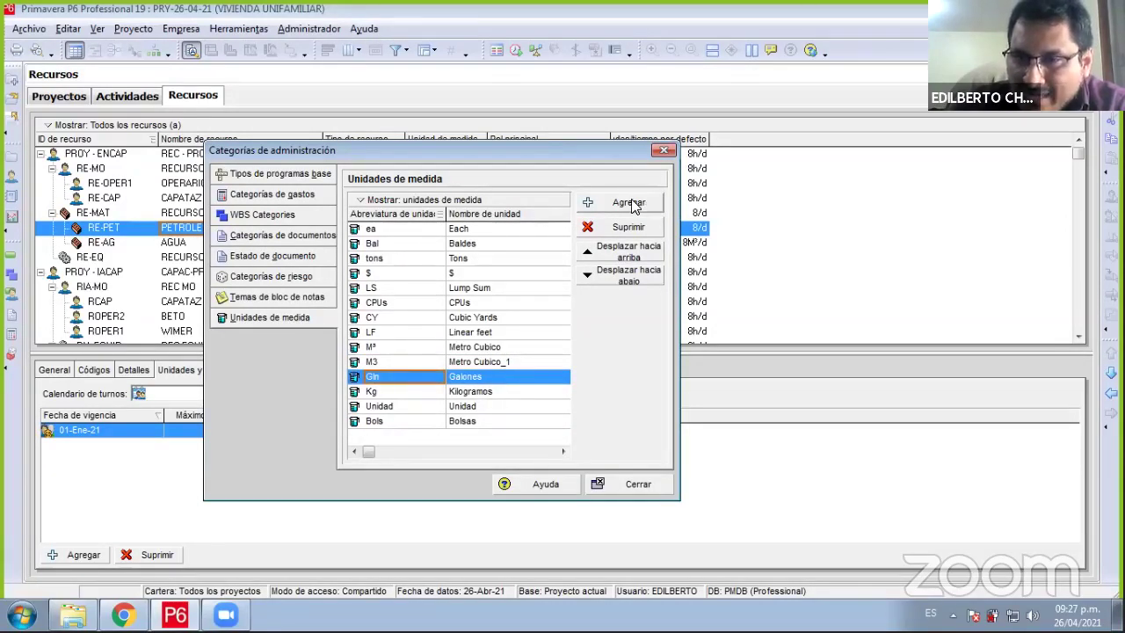
left_click(665, 155)
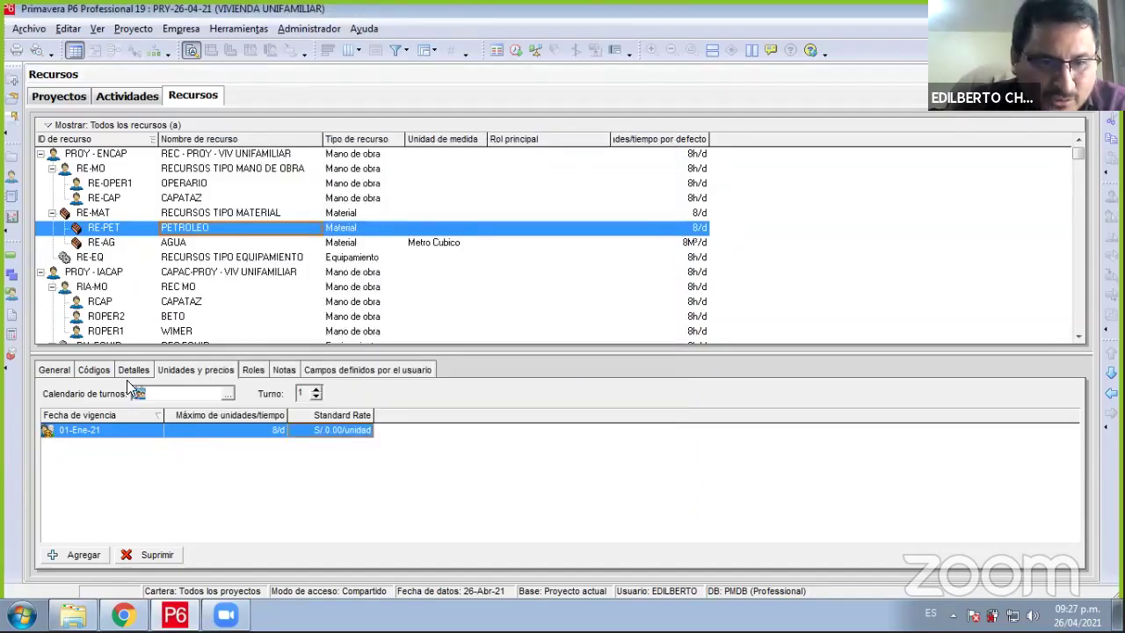
left_click(132, 370)
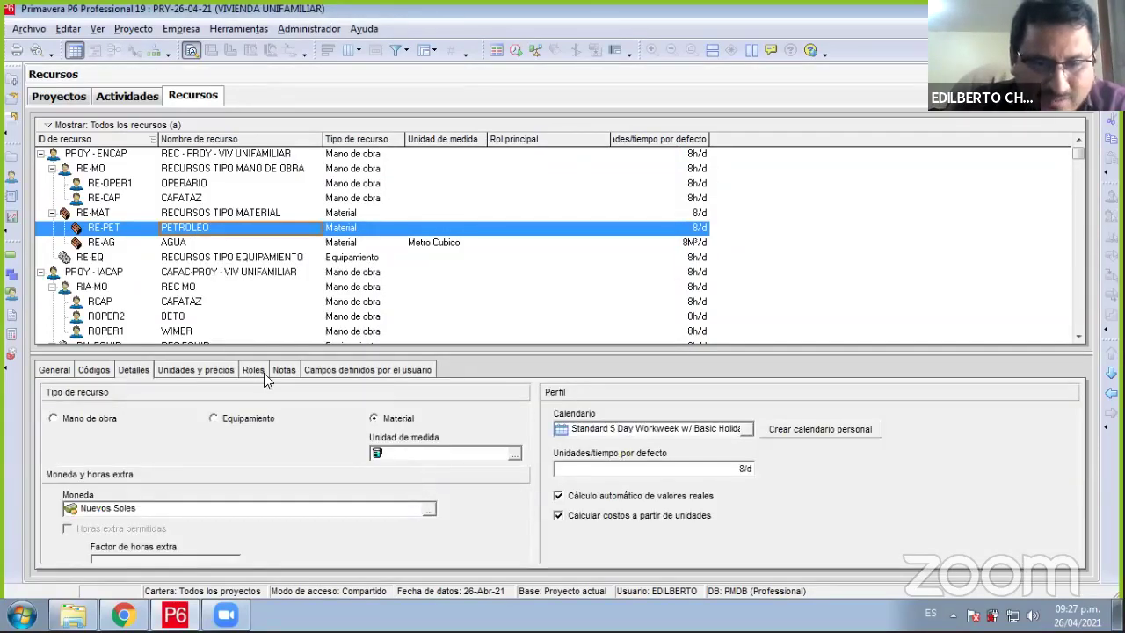
left_click(195, 370)
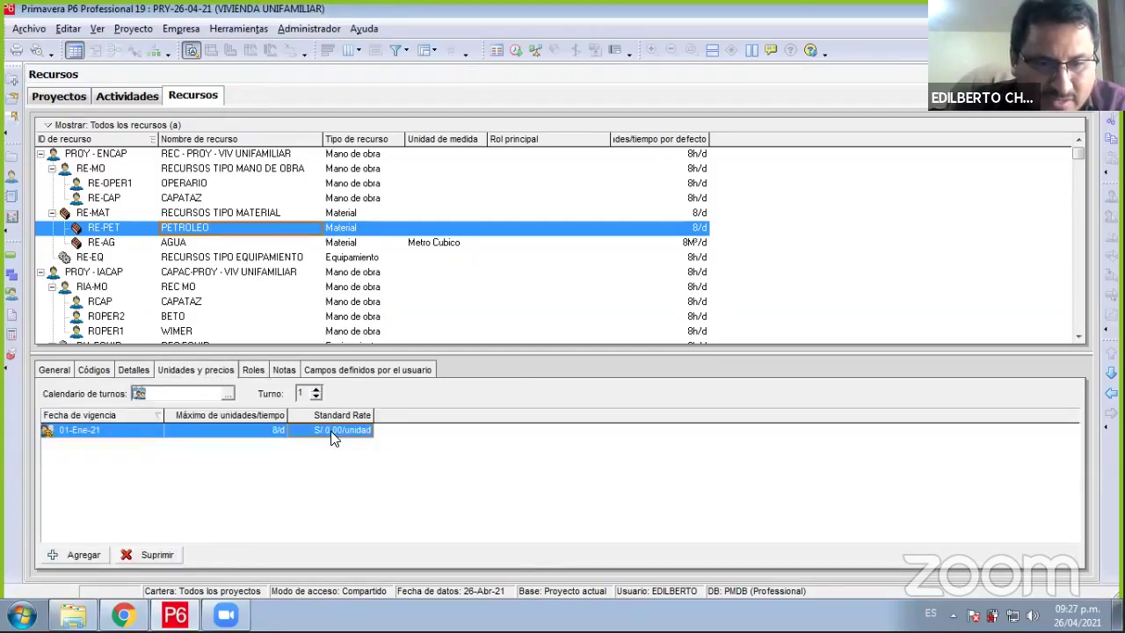
left_click(344, 432)
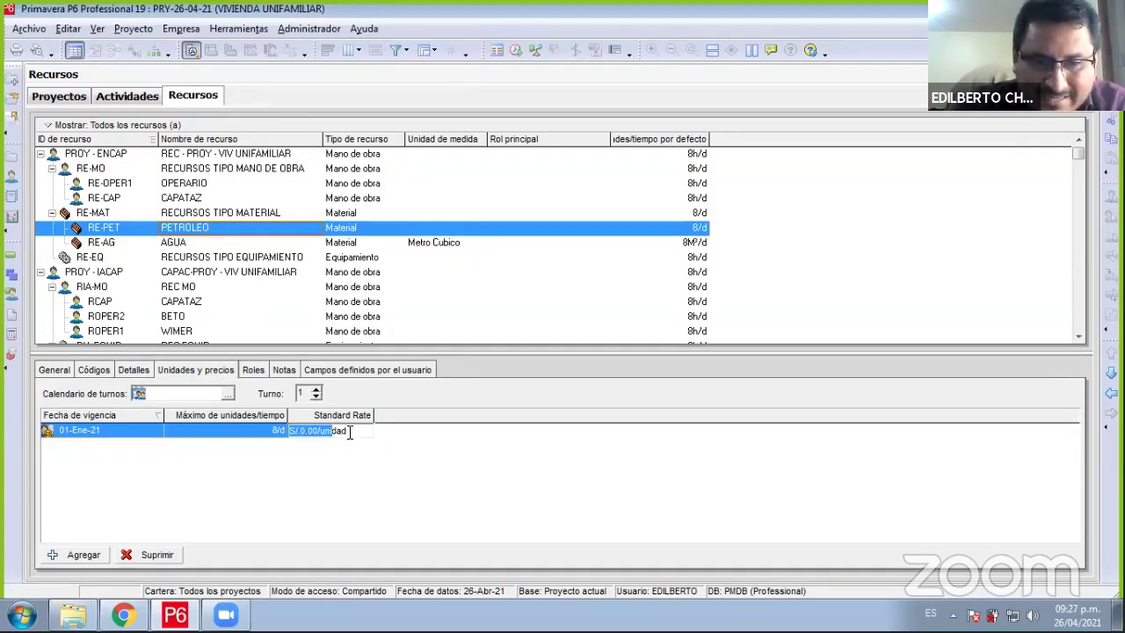
key("Escape")
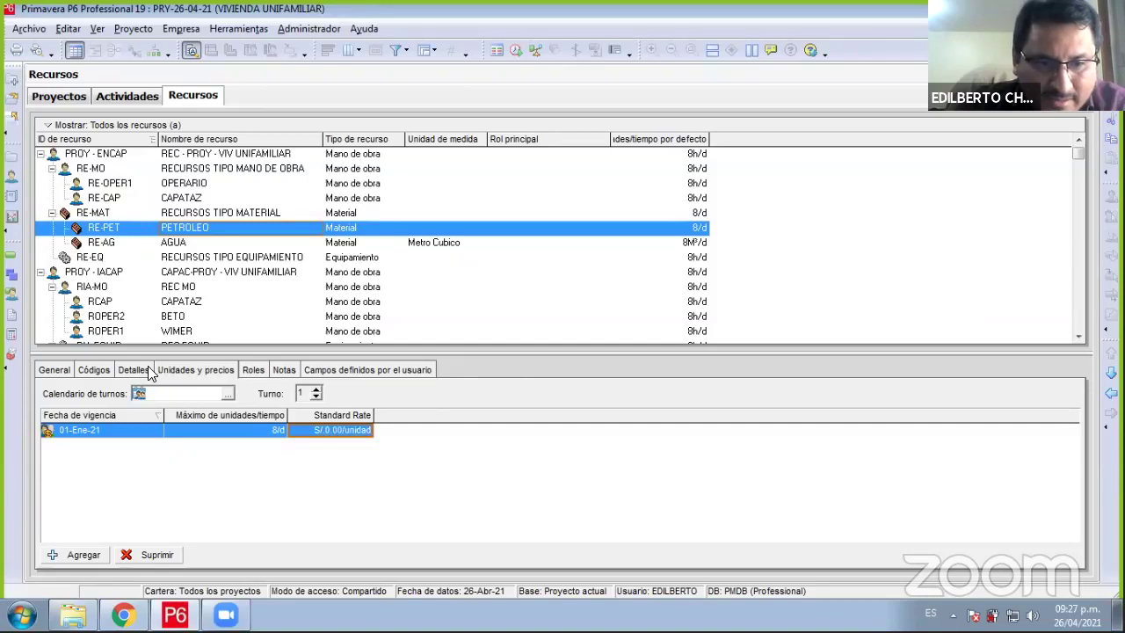
- Set the unit of measure of the PETROLEO resource to Galones
left_click(141, 370)
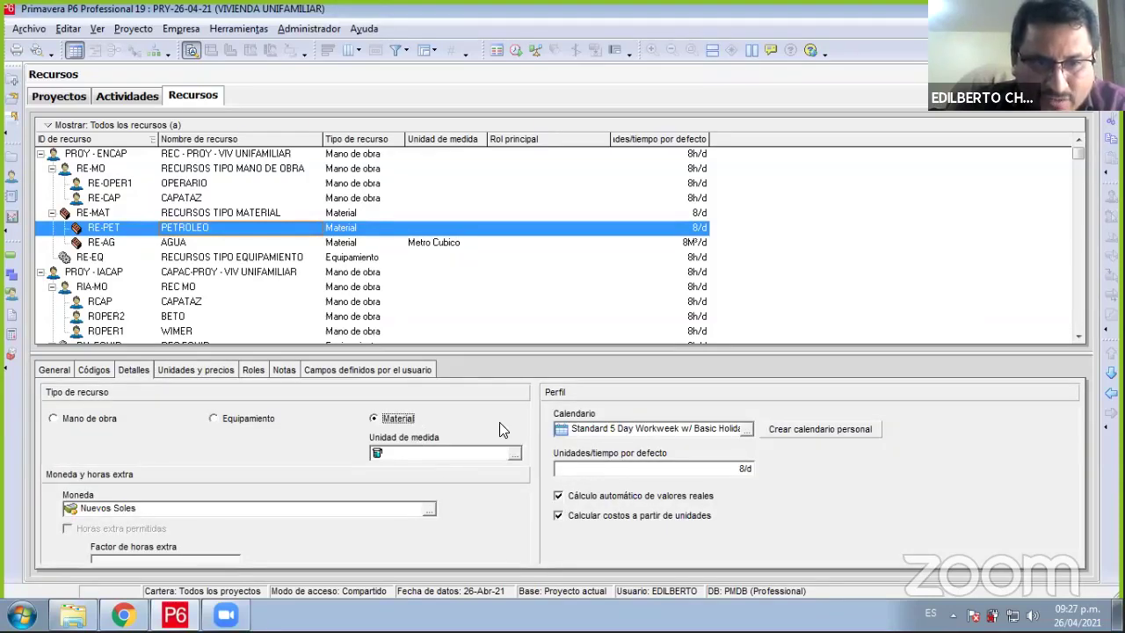
left_click(514, 453)
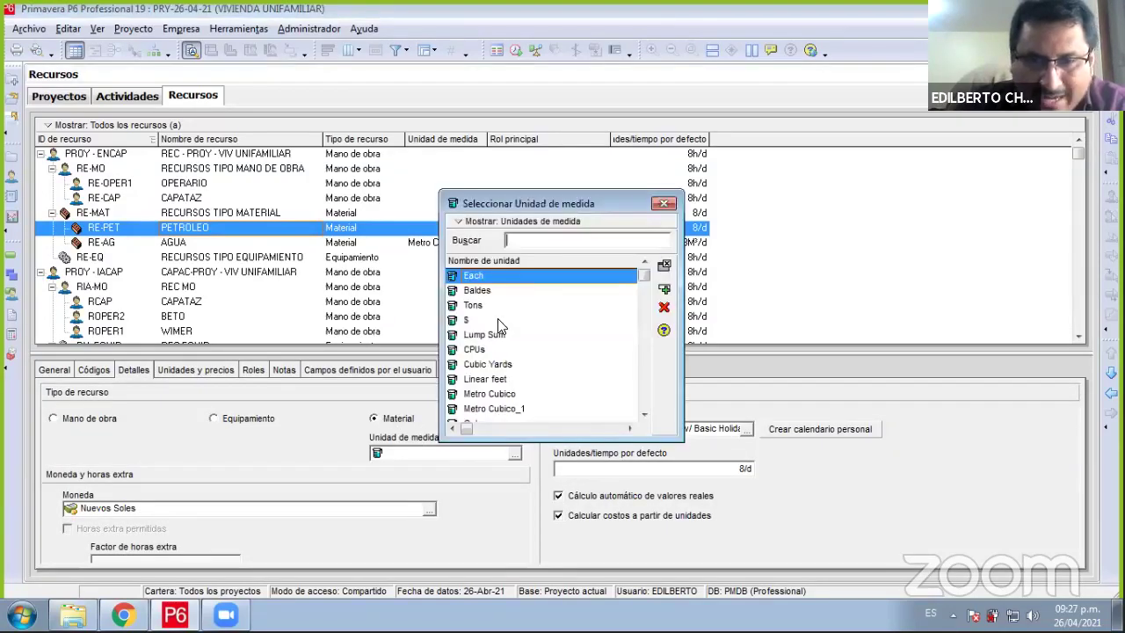
left_click(489, 381)
scroll(487, 378, "down", 1)
scroll(472, 369, "down", 1)
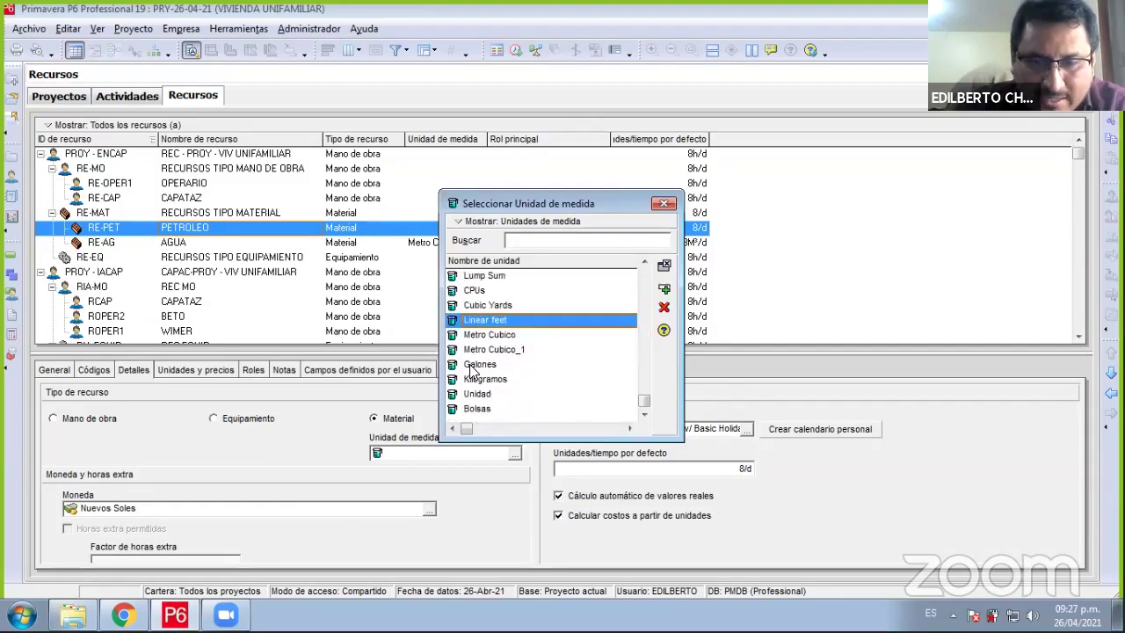
double_click(472, 364)
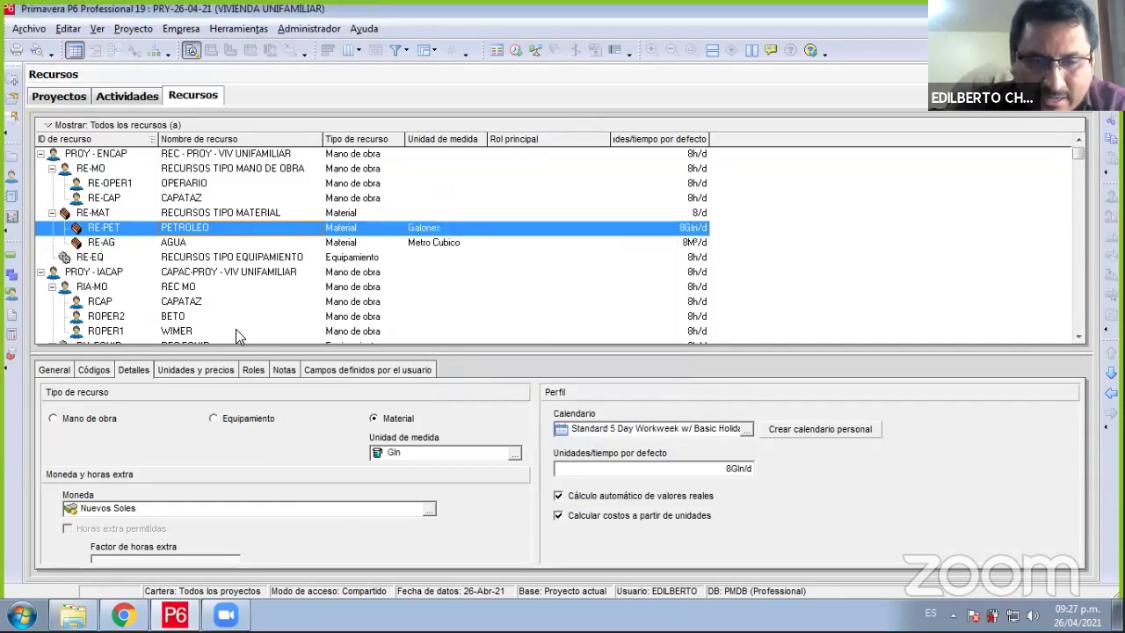
- Set the standard rate of the PETROLEO resource to S/.13.00 per Gln
left_click(178, 369)
left_click(347, 431)
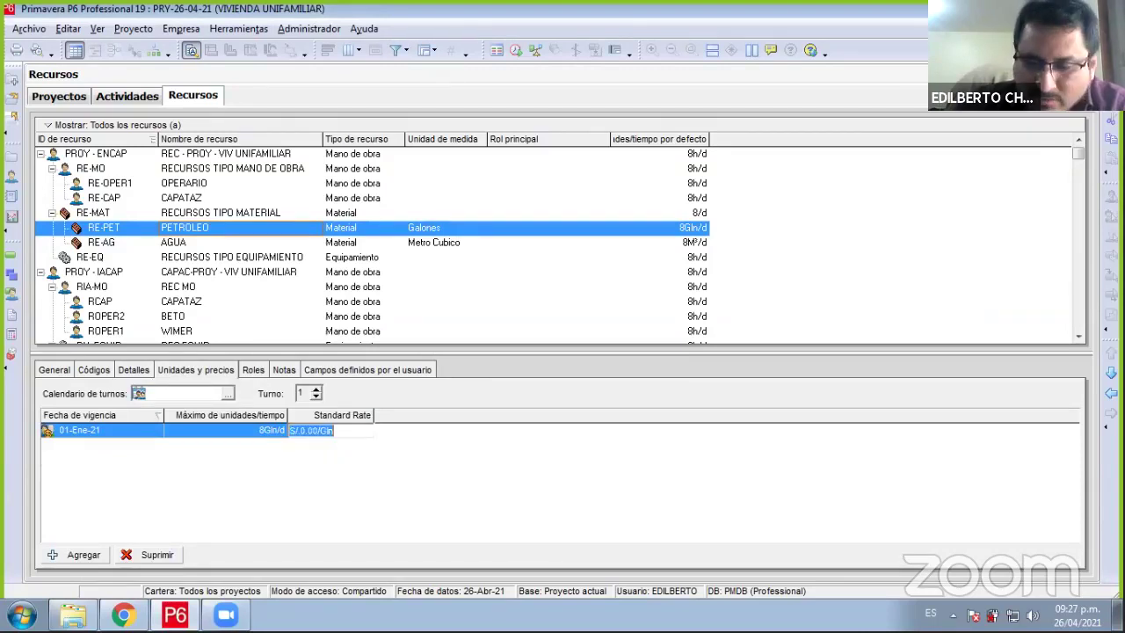
type("13")
key("Return")
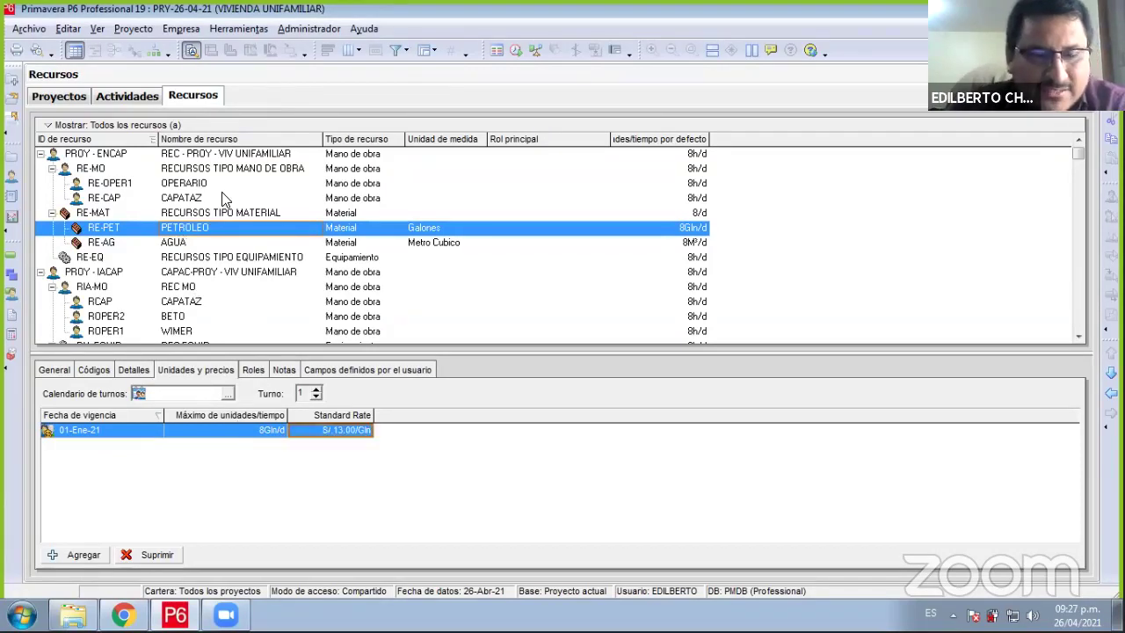
- Add a new equipment resource under RE-EQ and give it the ID RE-MC
left_click(191, 259)
right_click(195, 257)
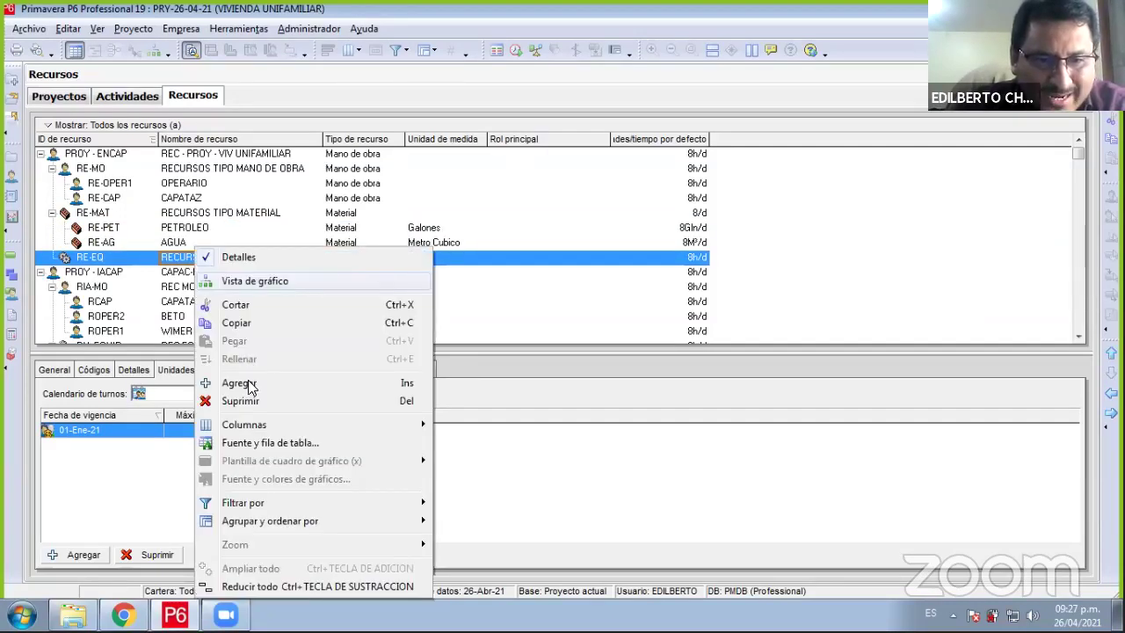
left_click(239, 383)
type("R")
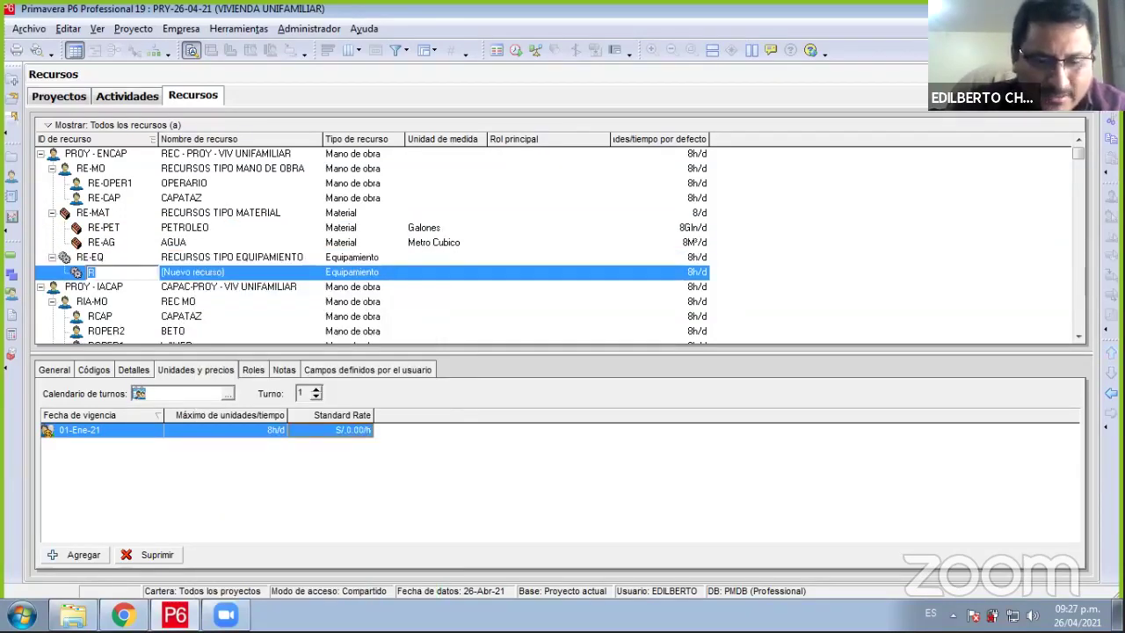
type("E-M")
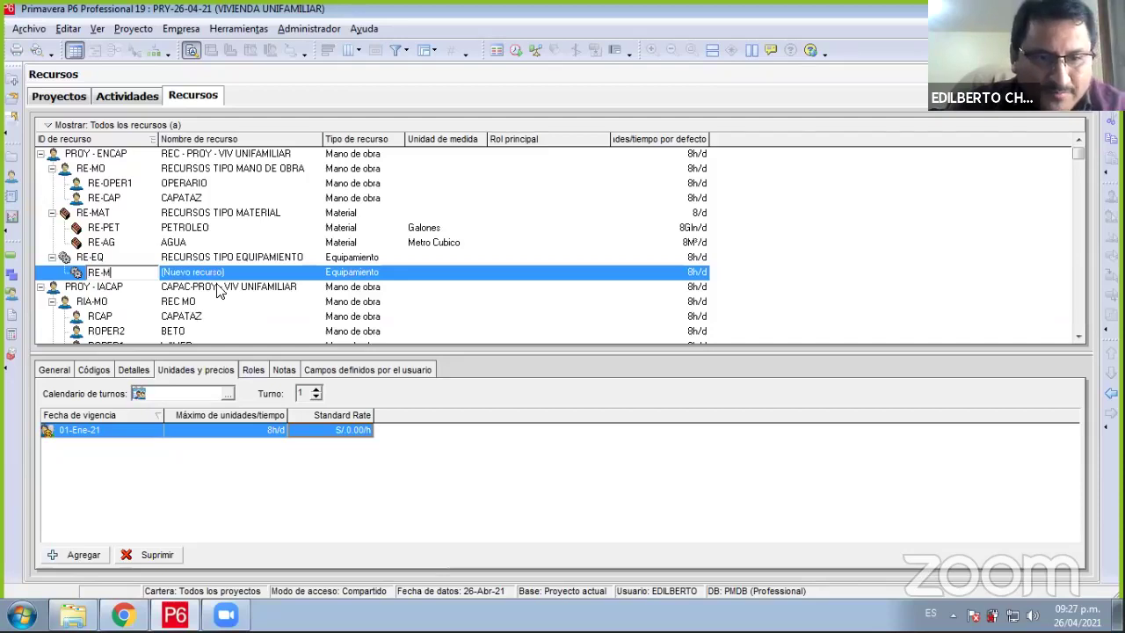
type("C")
- Name the new RE-MC equipment resource MEZCLADORA DE CEMENTO
left_click(254, 272)
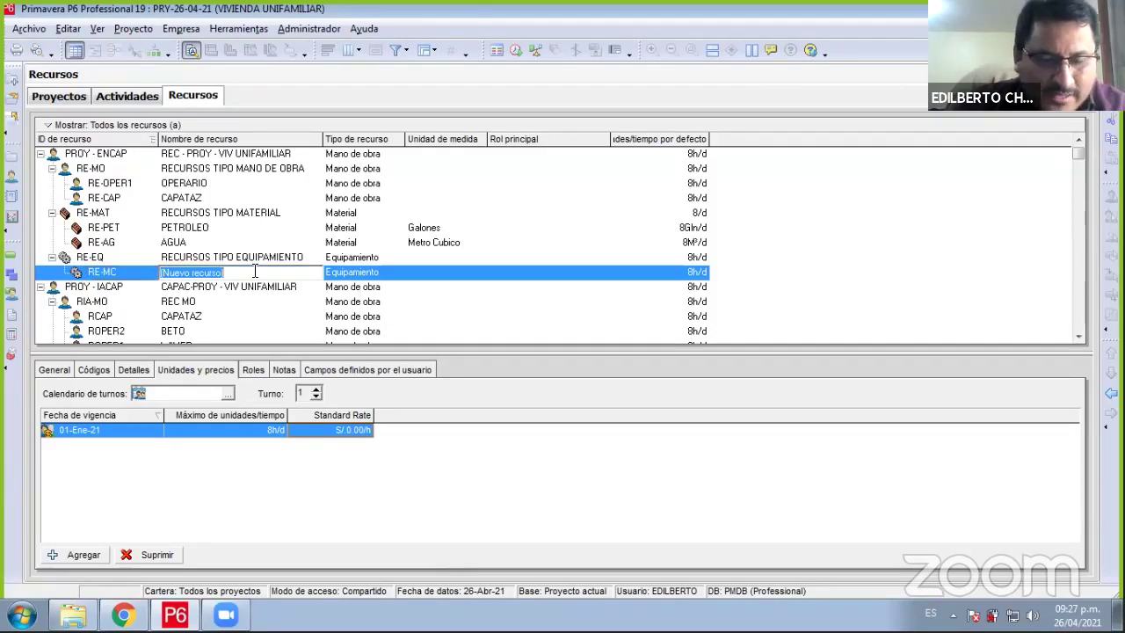
type("MEZCL")
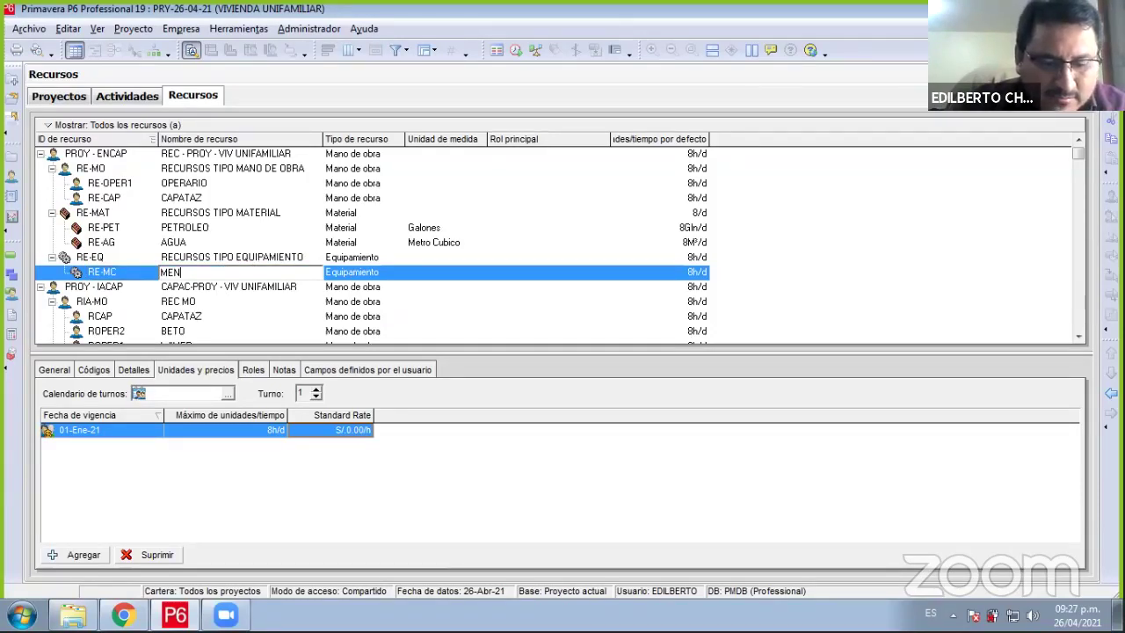
type("ADORA D")
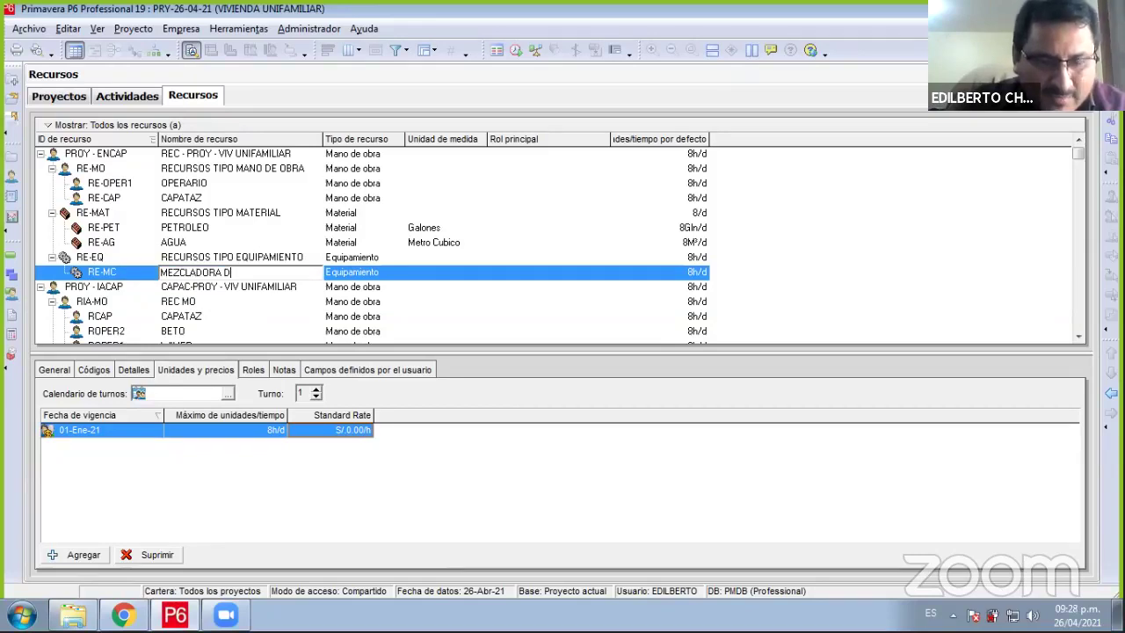
type("E CEMENTO")
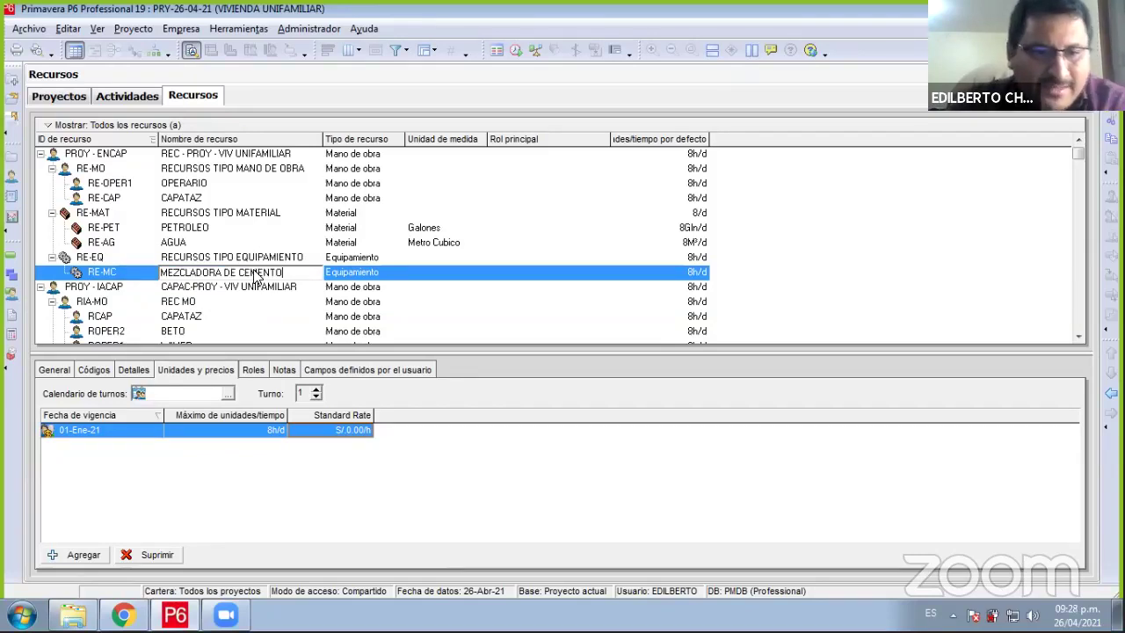
key("Return")
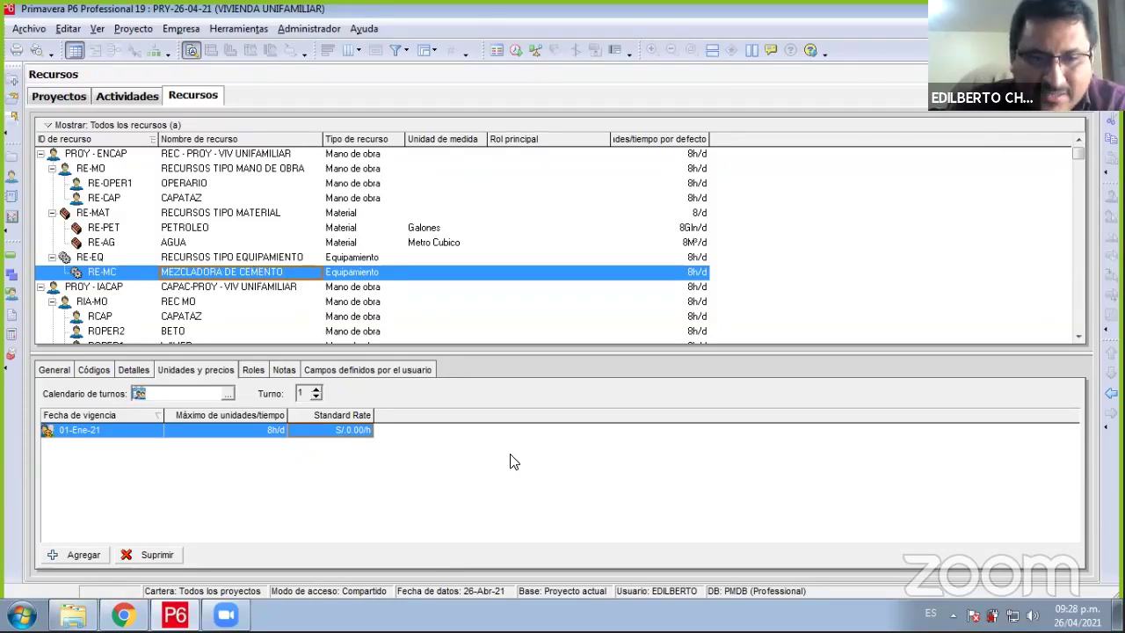
- Set the standard rate of the MEZCLADORA DE CEMENTO resource to S/.70.00 per hour
key("ctrl+shift+Tab")
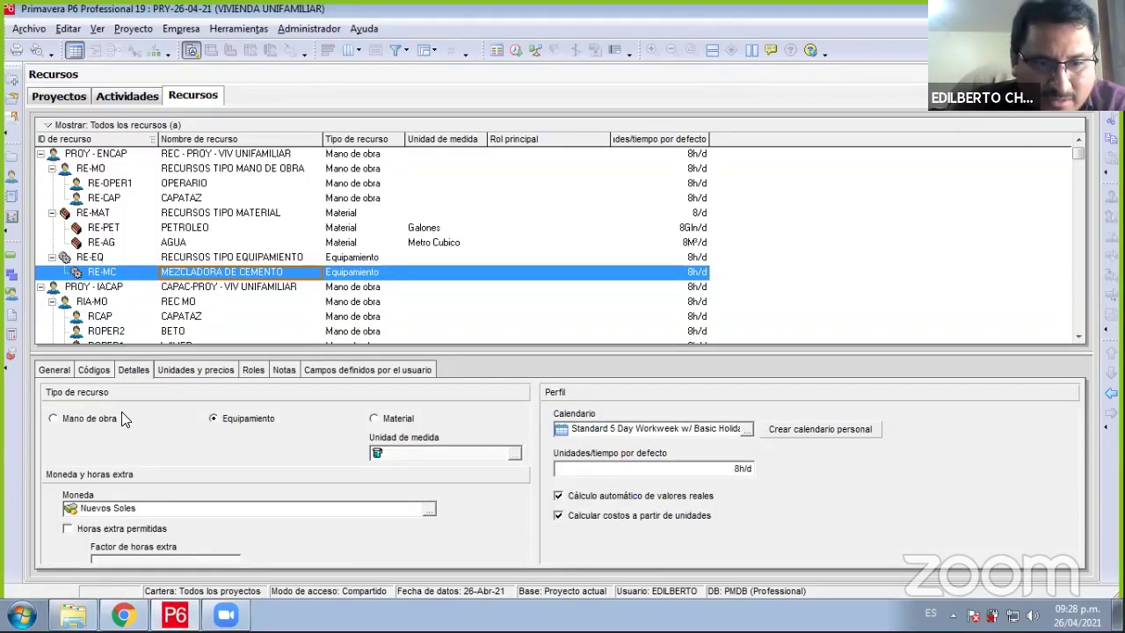
left_click(249, 420)
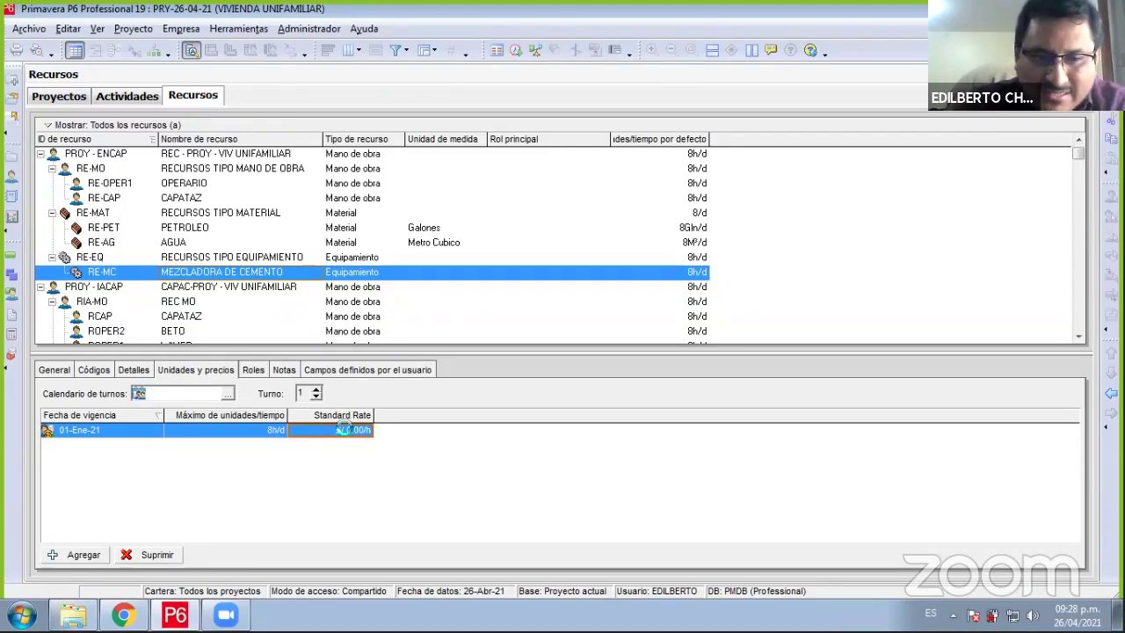
type("70")
key("Return")
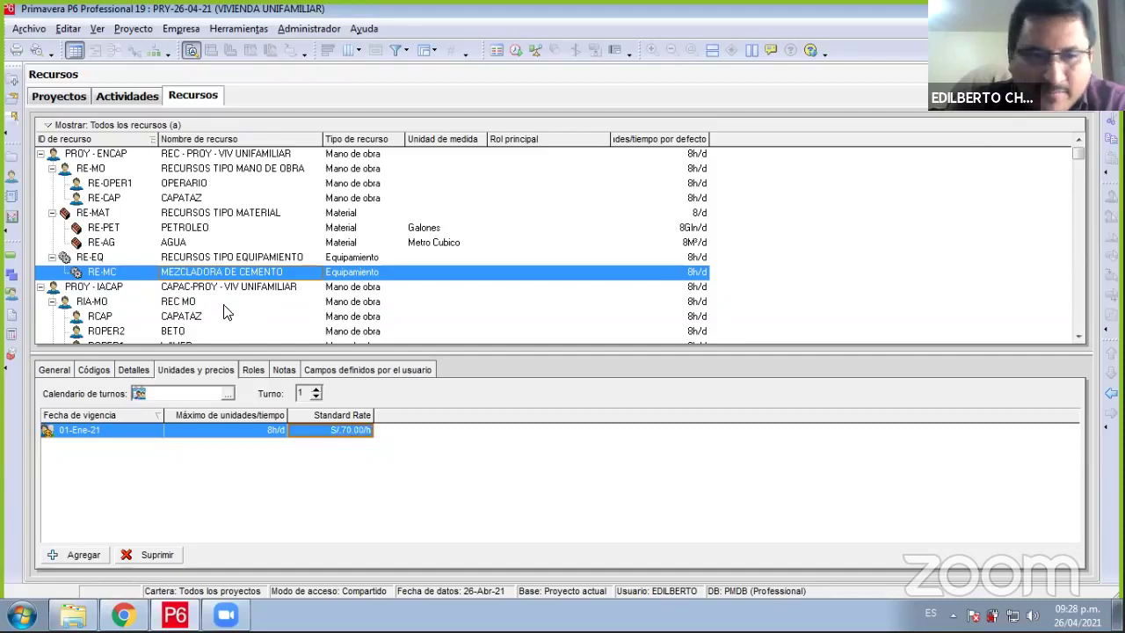
- Add a new labor resource under RE-MO and give it the ID RE-OM
left_click(188, 185)
left_click(188, 200)
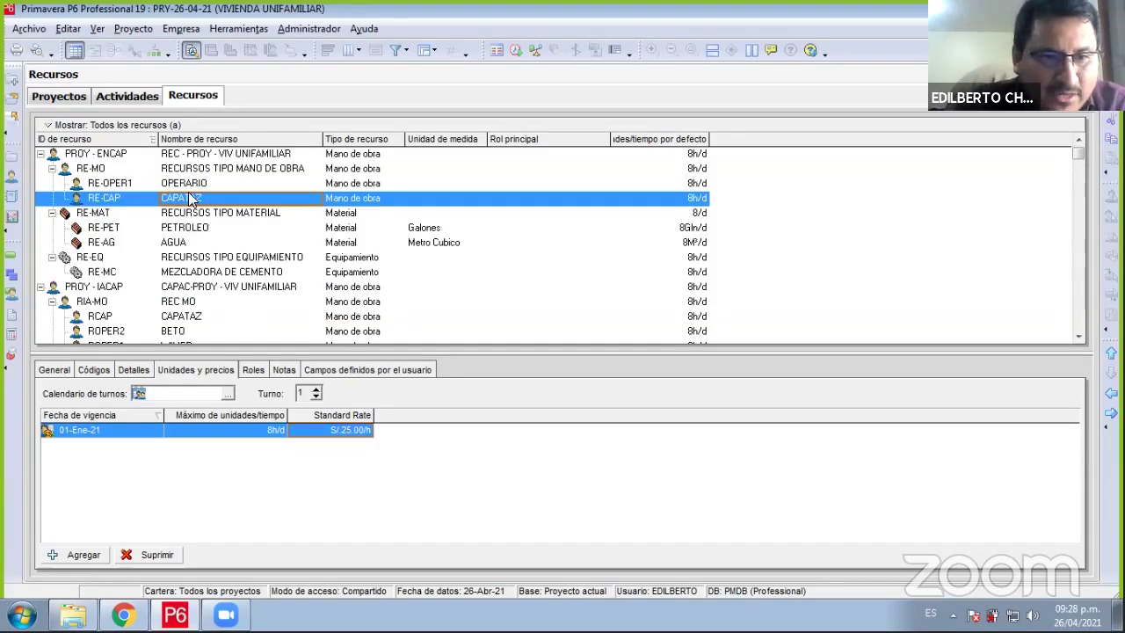
left_click(194, 182)
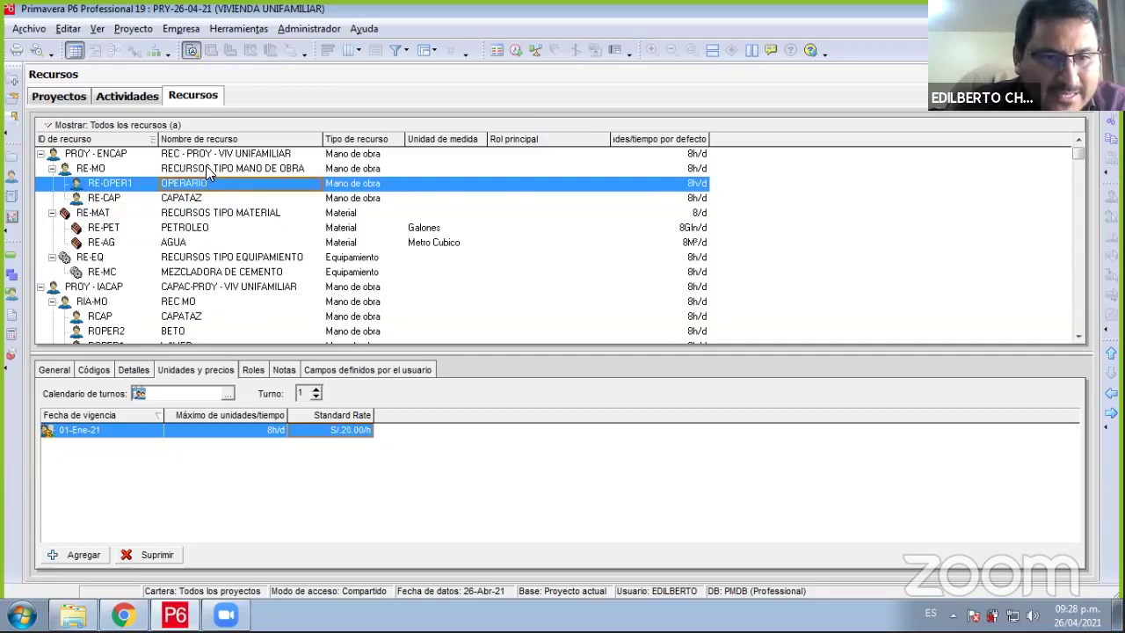
left_click(207, 167)
right_click(206, 167)
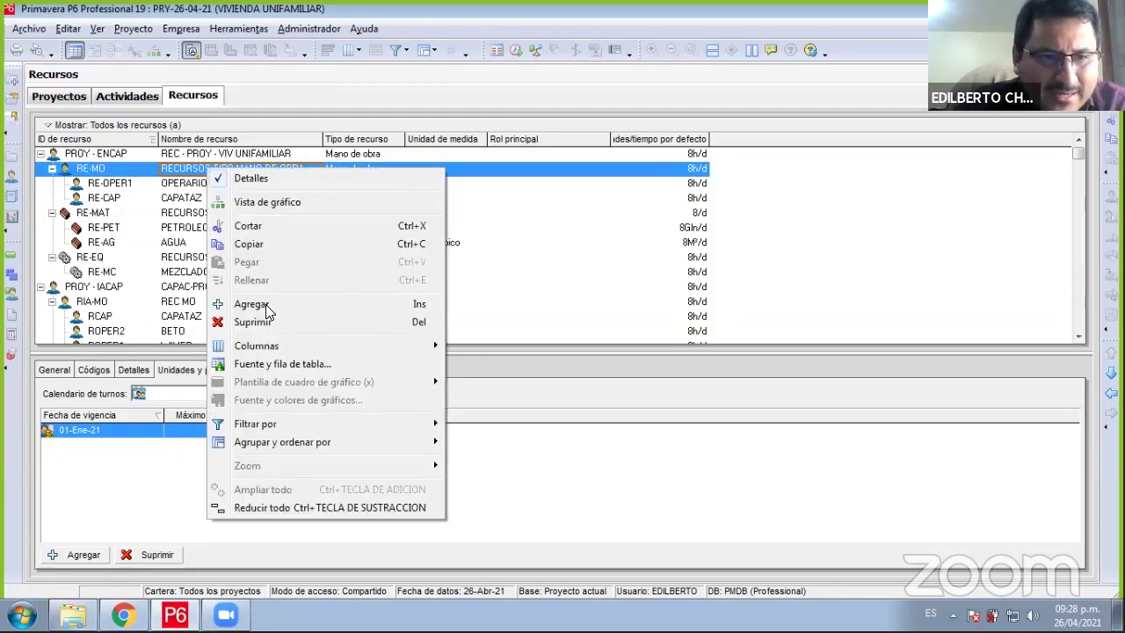
left_click(251, 304)
type("R")
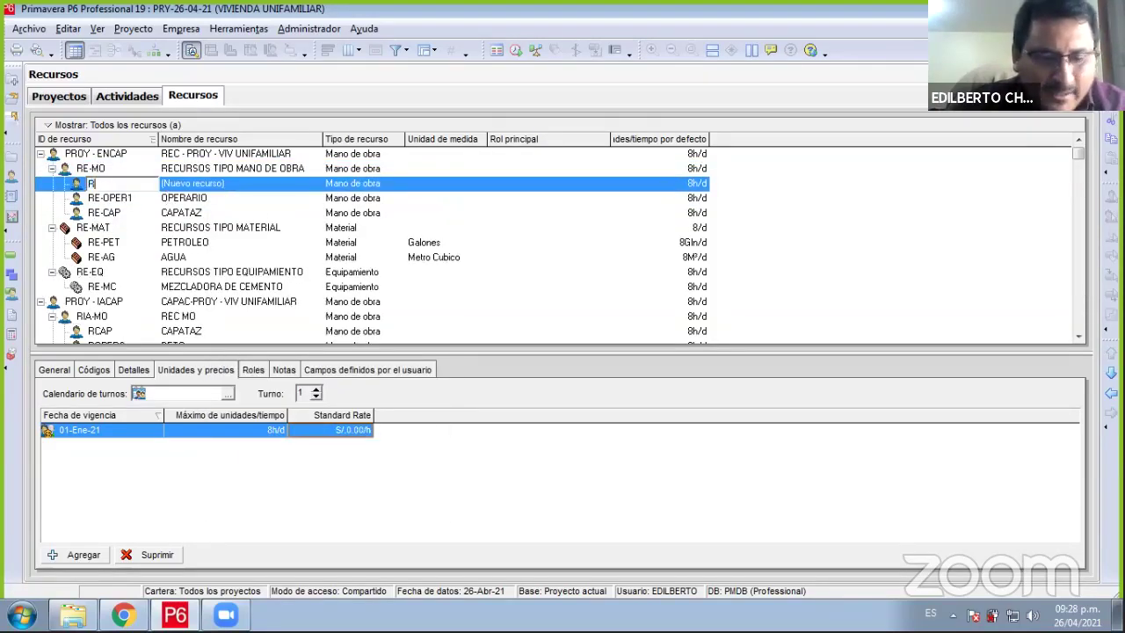
type("E-")
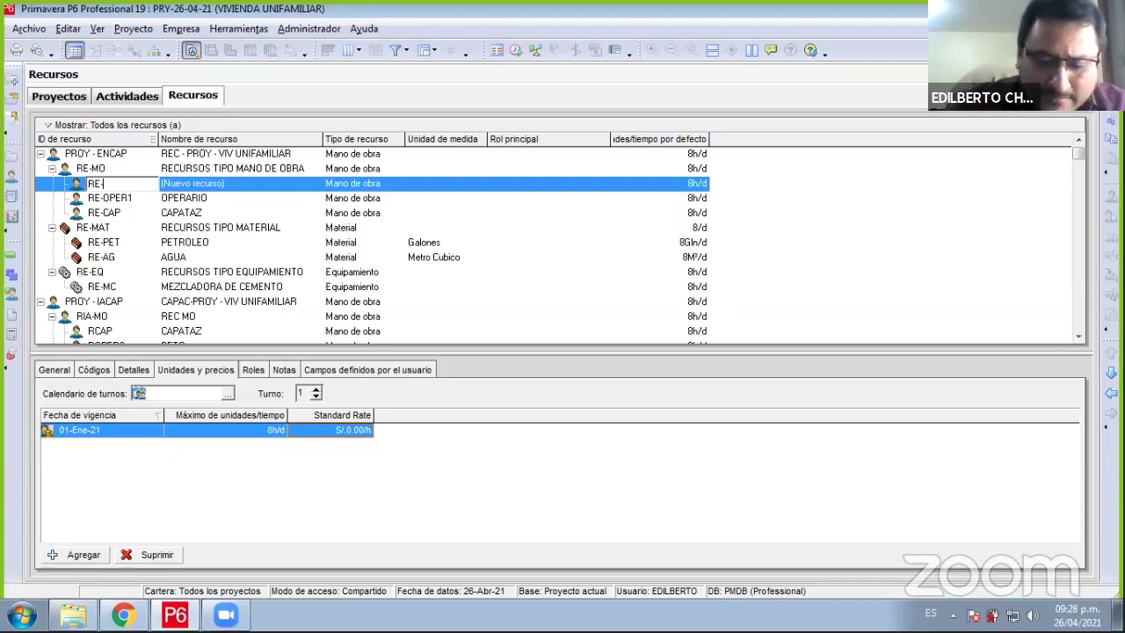
type("O")
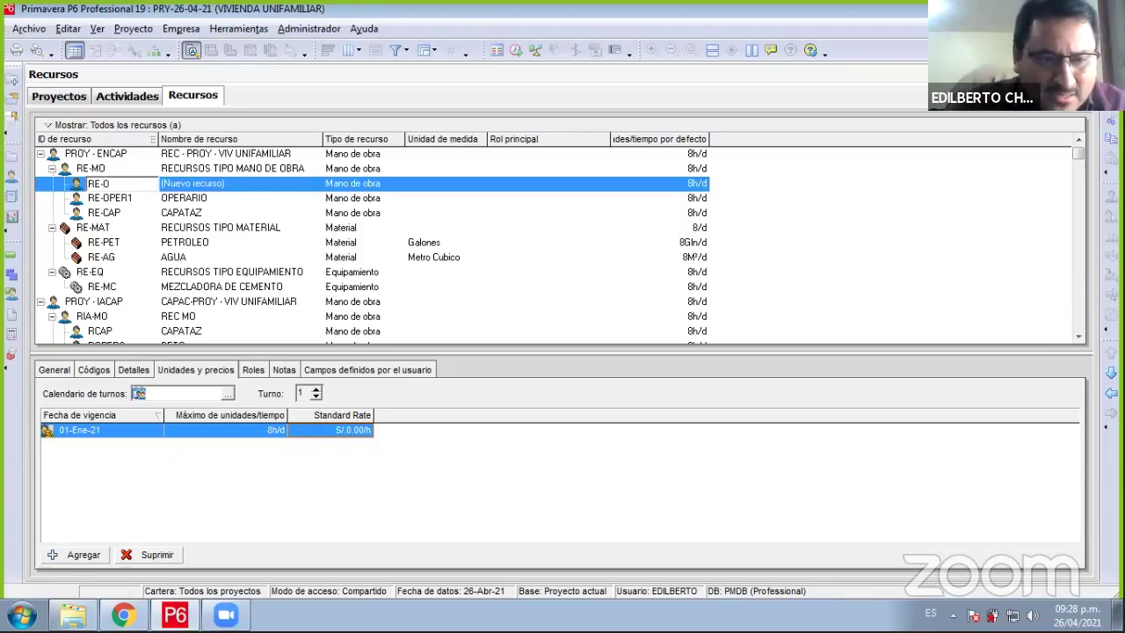
type("M")
key("Return")
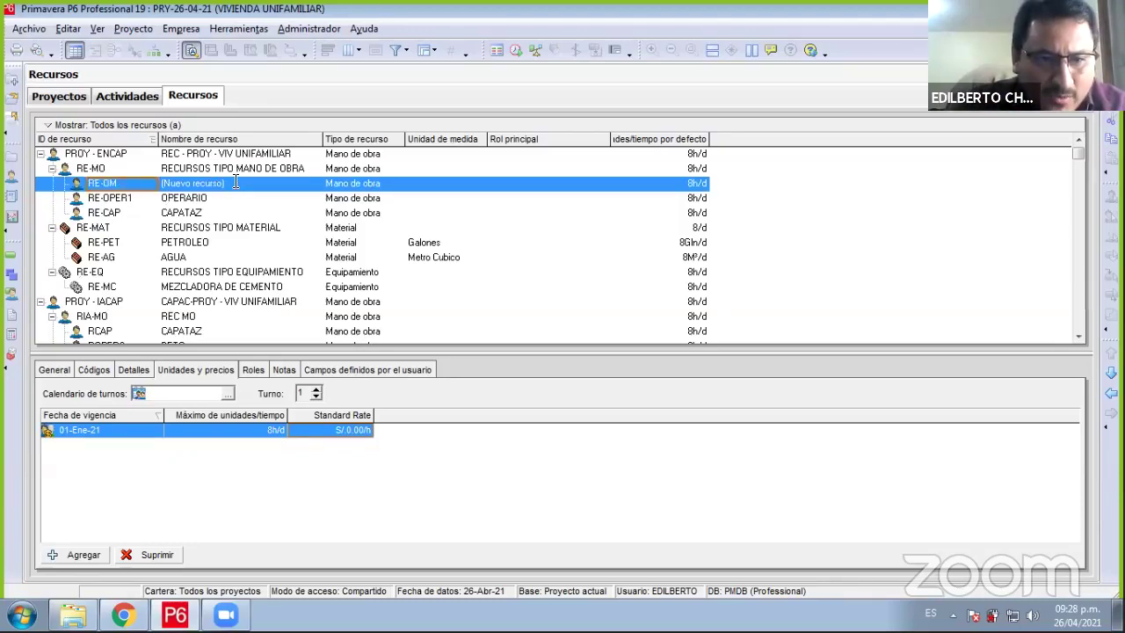
- Name the new RE-OM labor resource OPERADOR DE MAQUINARIAS
left_click(236, 182)
type("OPE")
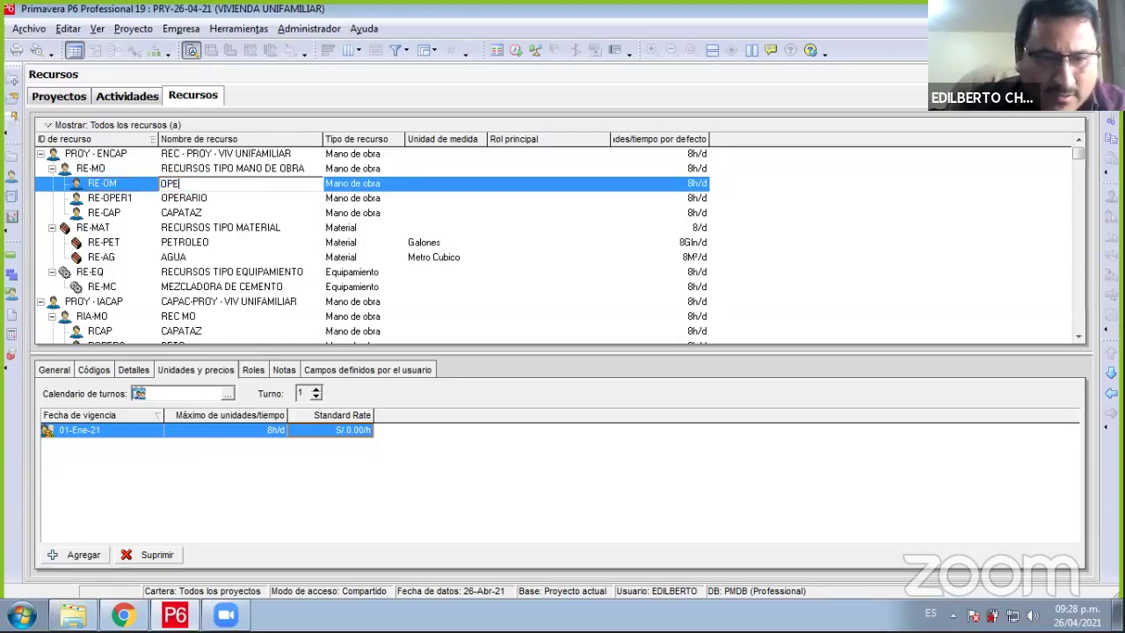
type("RADOR DE MA")
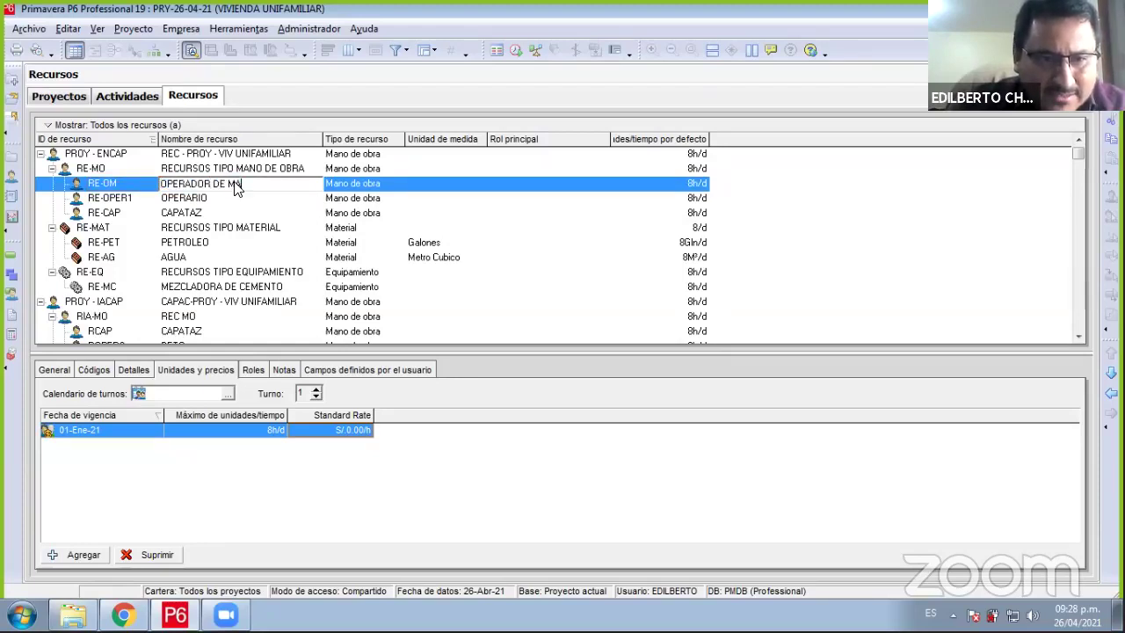
key("Tab")
left_click(244, 188)
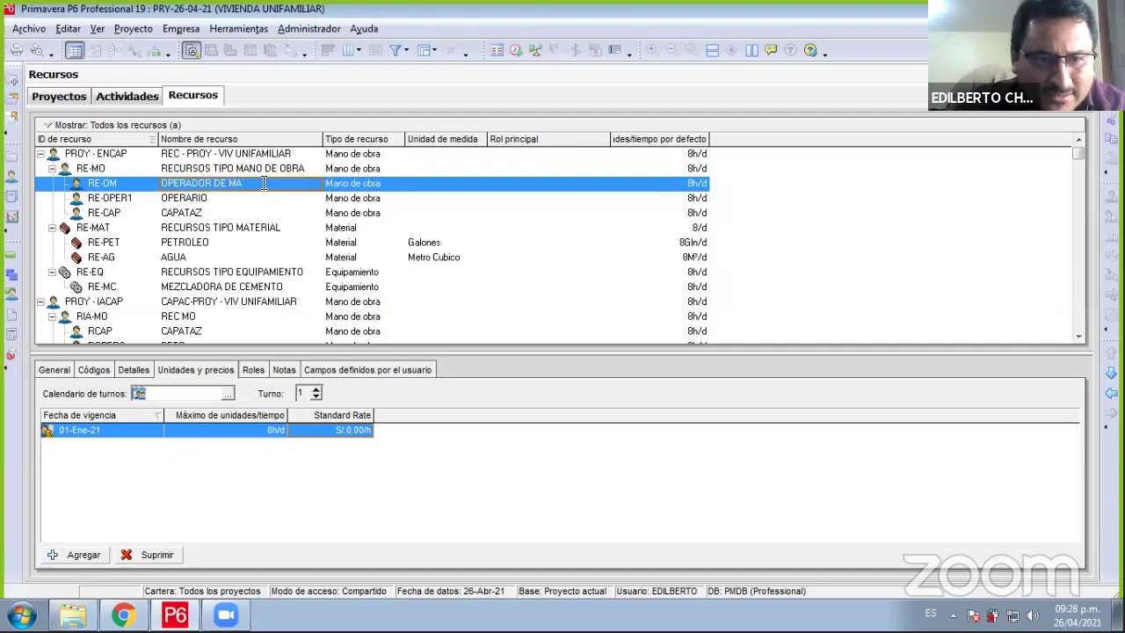
type("Q")
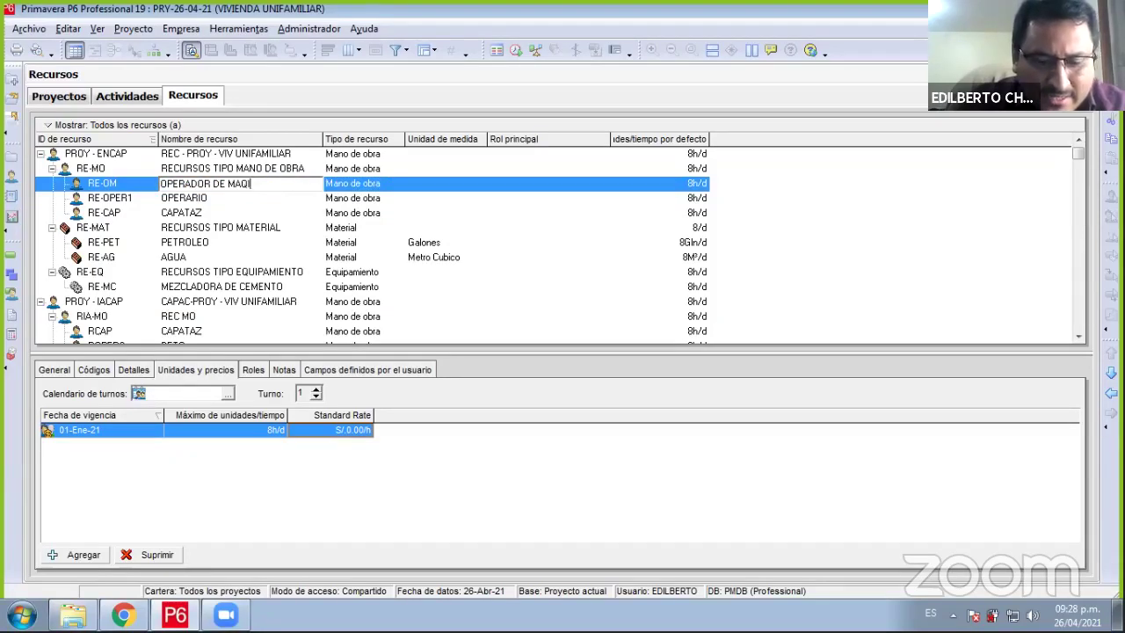
type("UINARIAS")
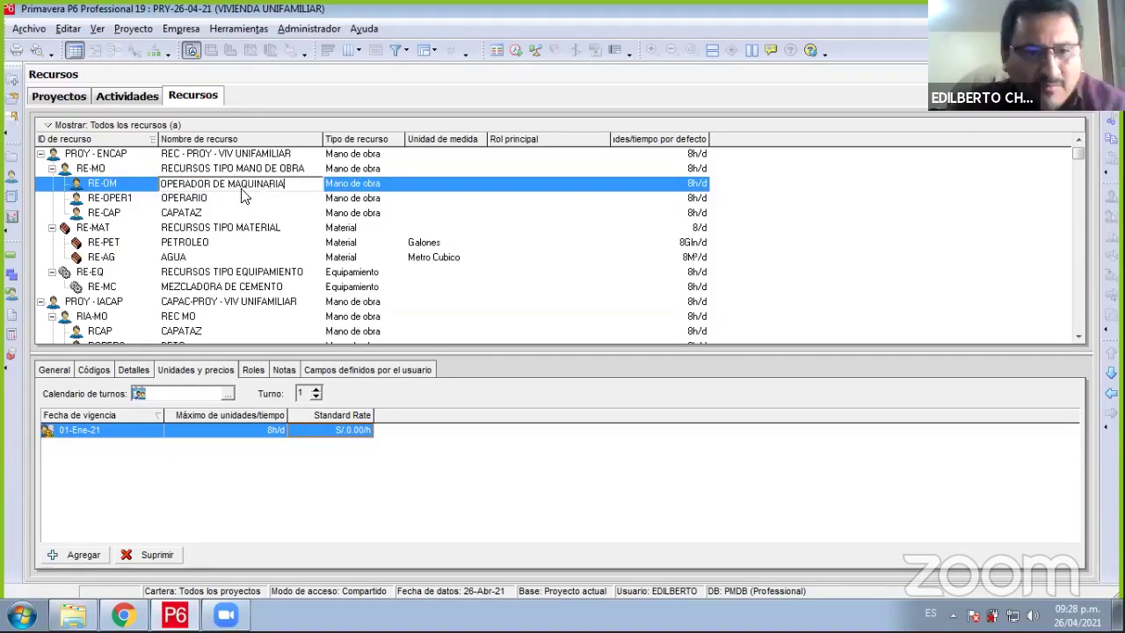
key("Return")
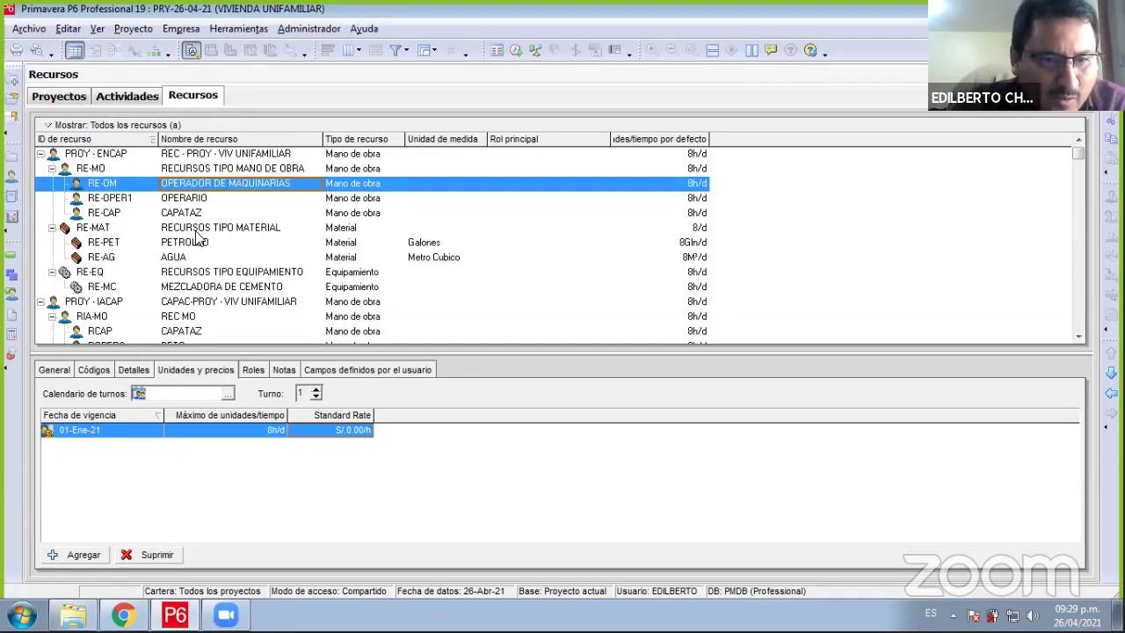
- Add a new material resource under RE-MAT and give it the ID RE-PIN
left_click(268, 227)
right_click(265, 339)
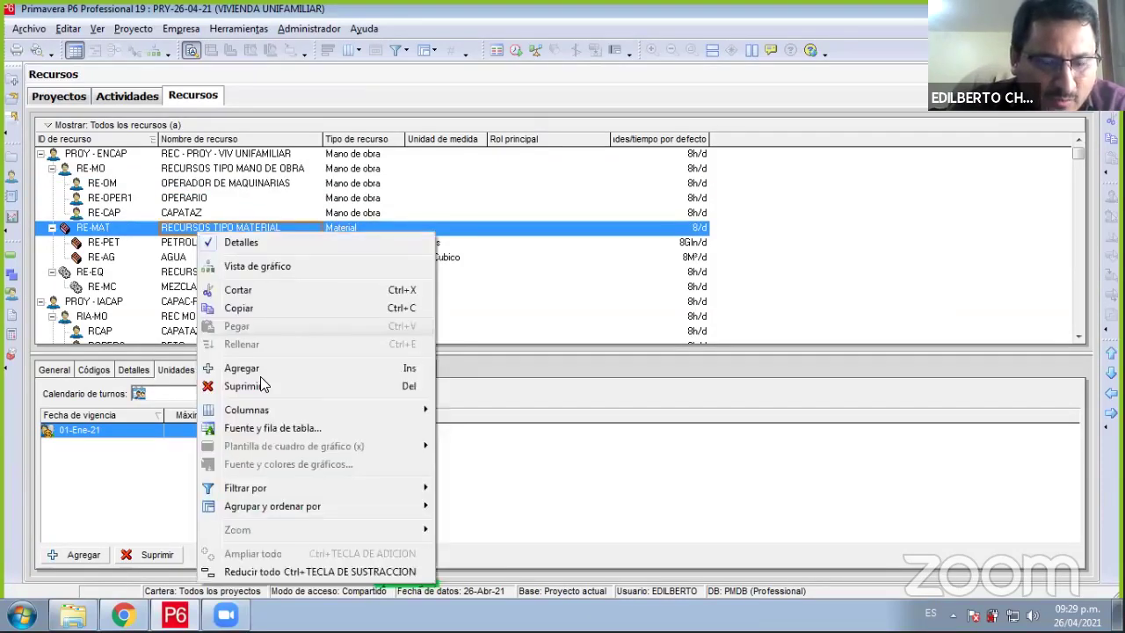
left_click(242, 368)
type("R")
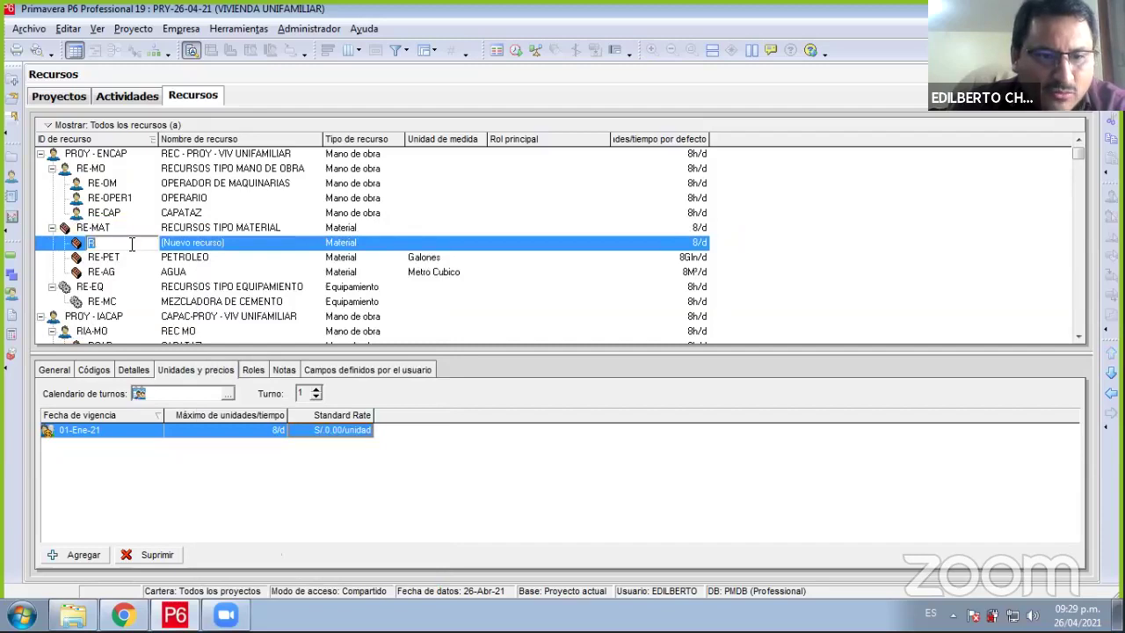
type("E-")
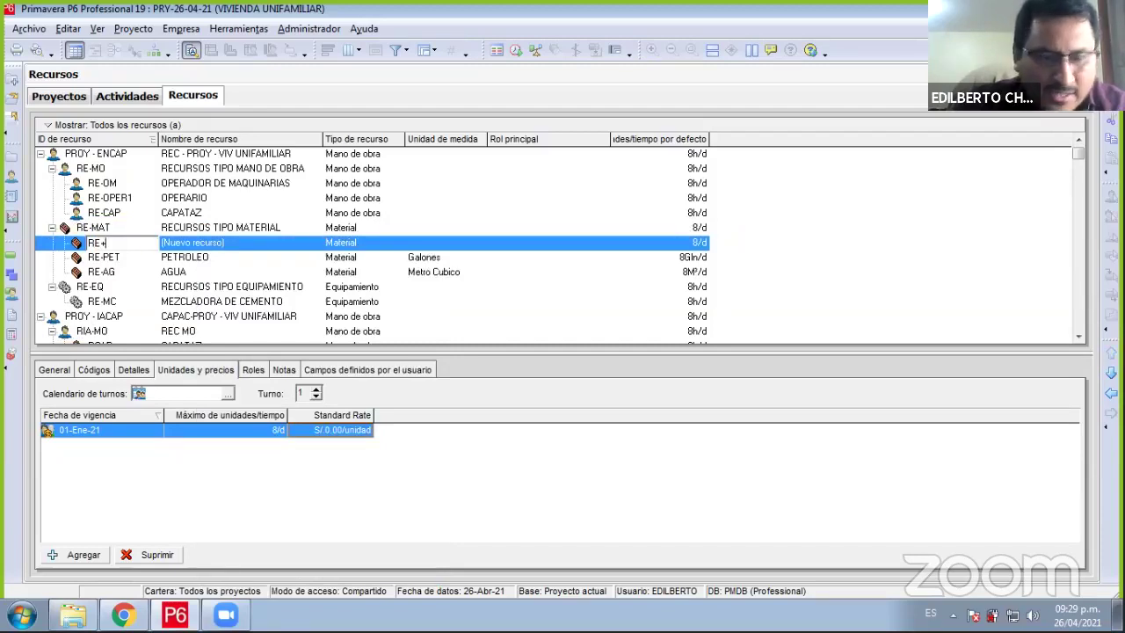
type("PI")
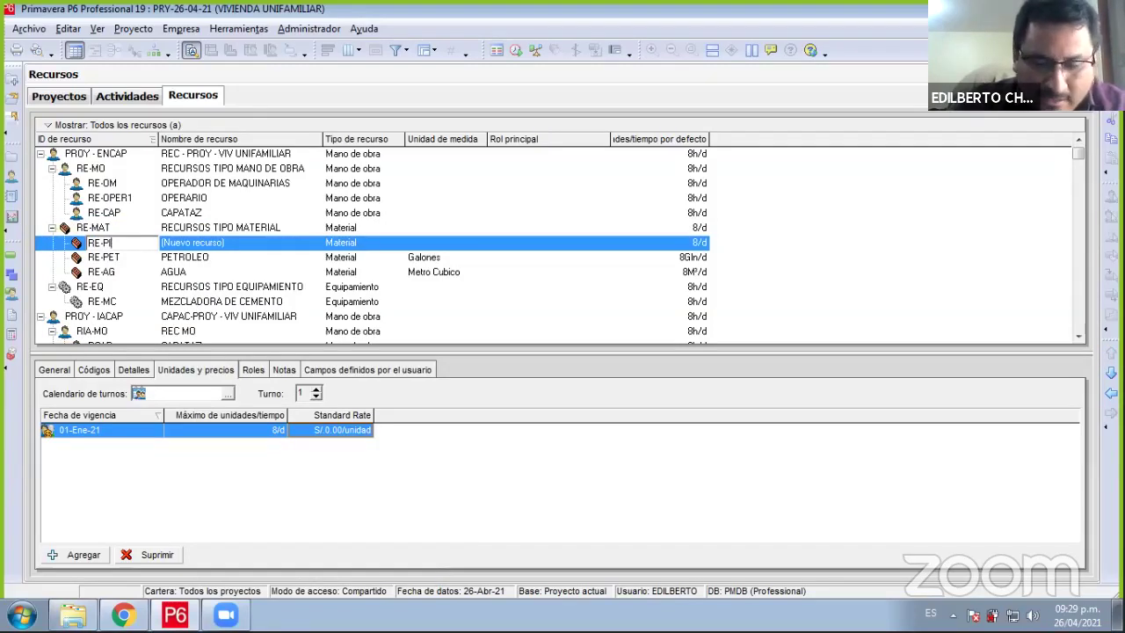
type("N")
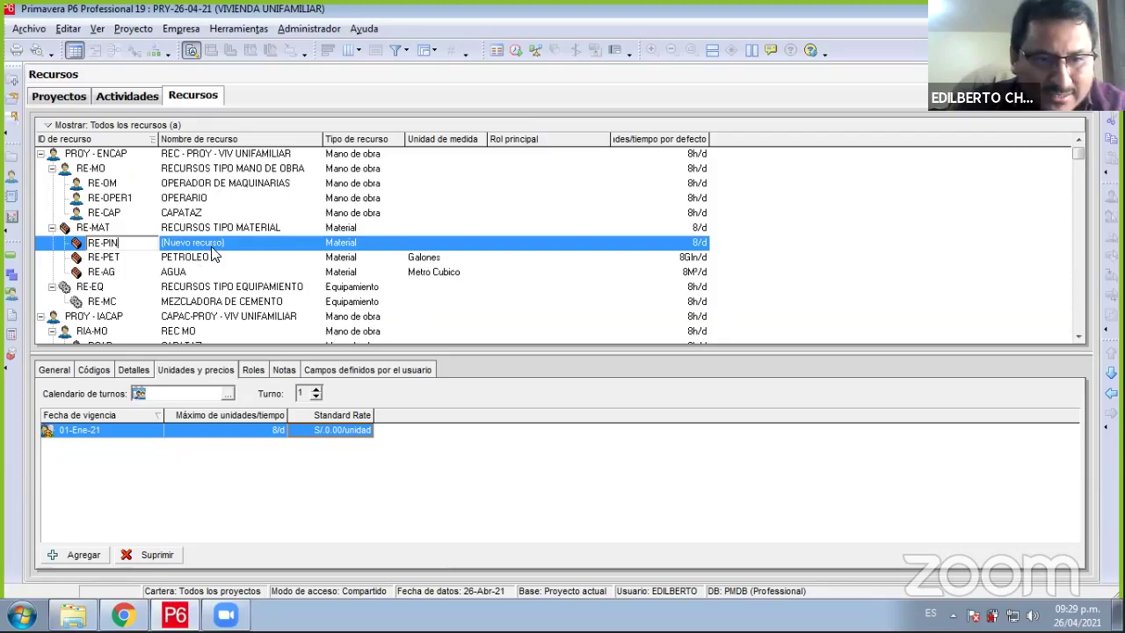
- Name the new RE-PIN material resource PINTURA
key("Tab")
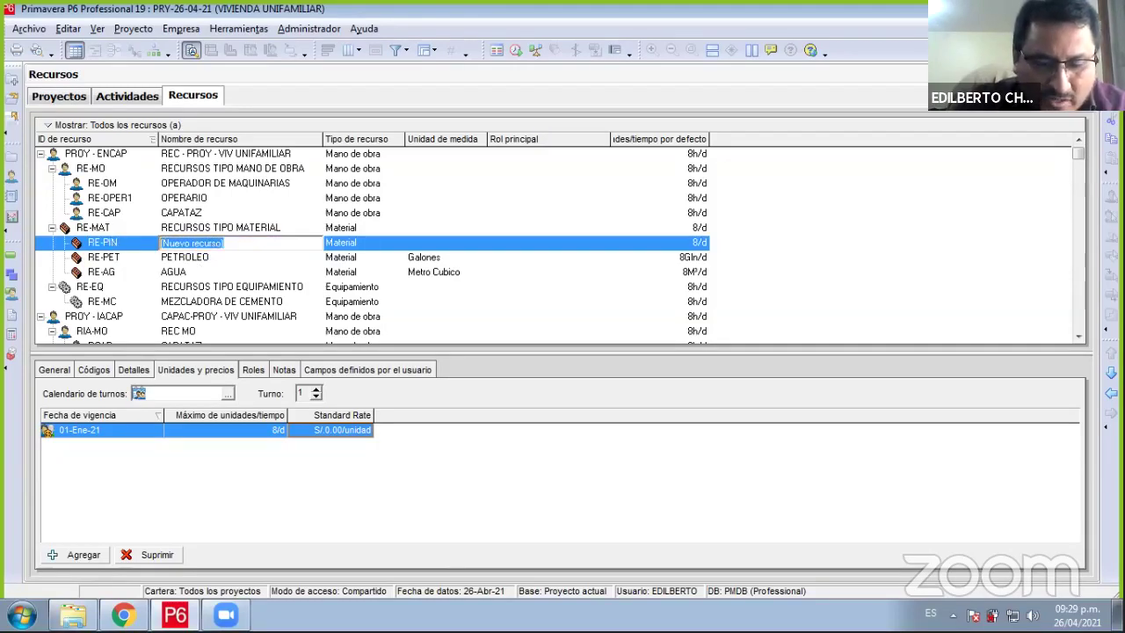
type("PINT")
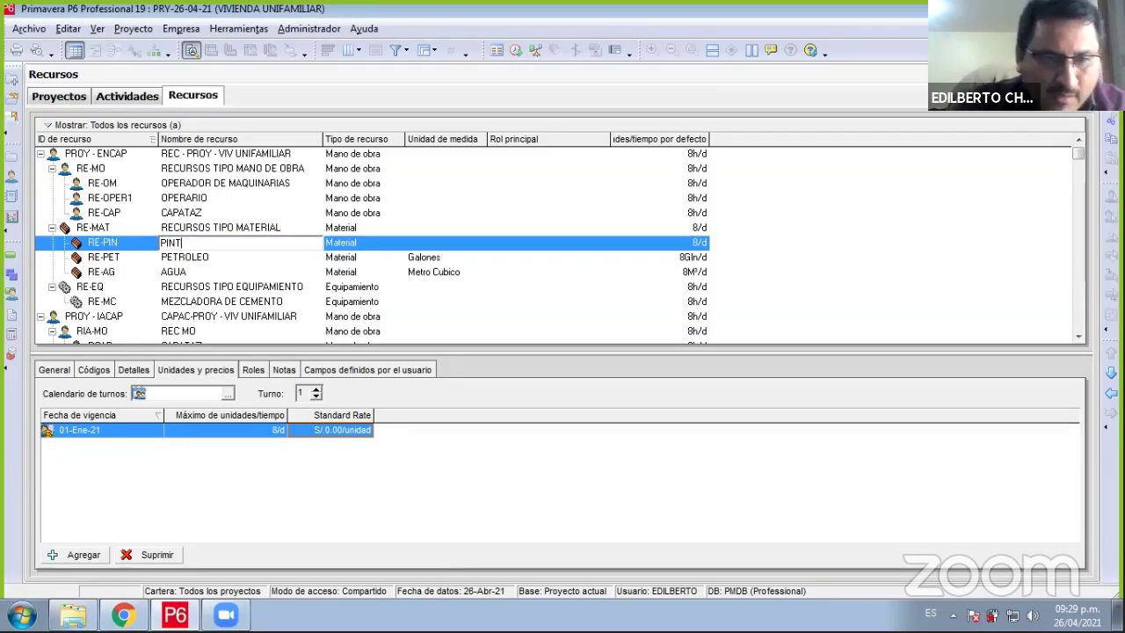
type("URAS")
key("BackSpace")
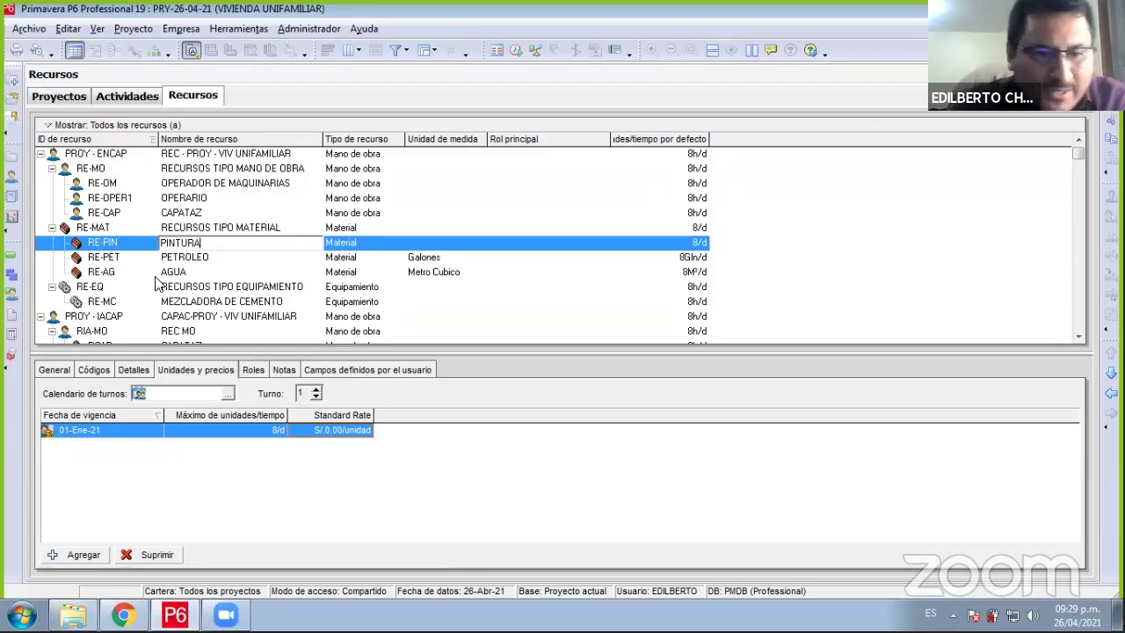
key("Return")
- Set the unit of measure of the PINTURA resource to Baldes
left_click(134, 369)
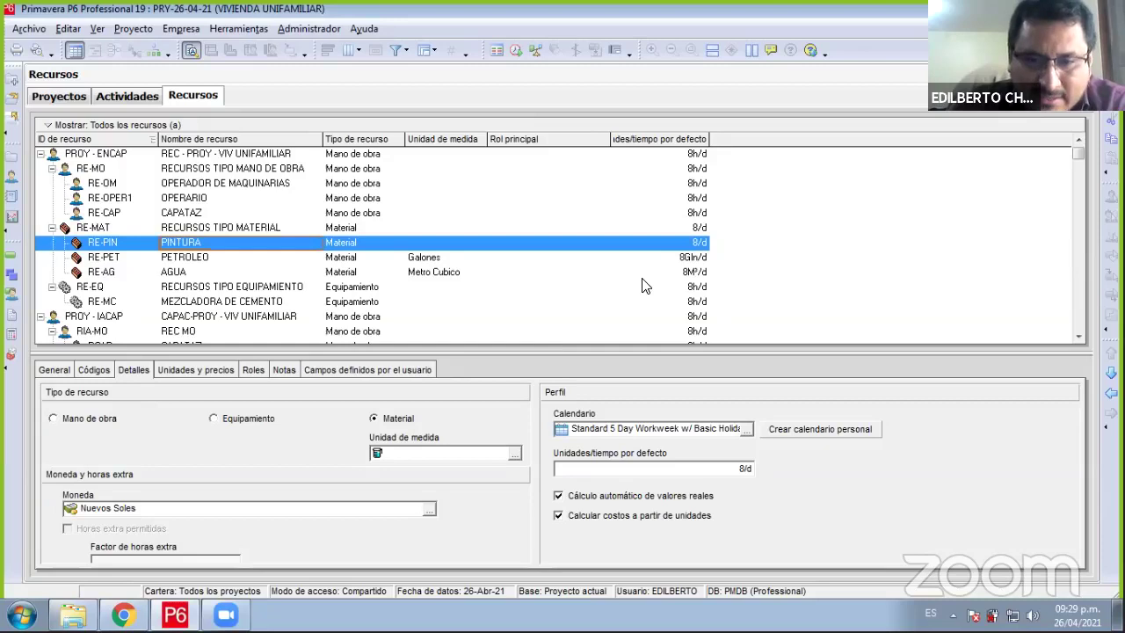
left_click(514, 452)
scroll(519, 413, "down", 2)
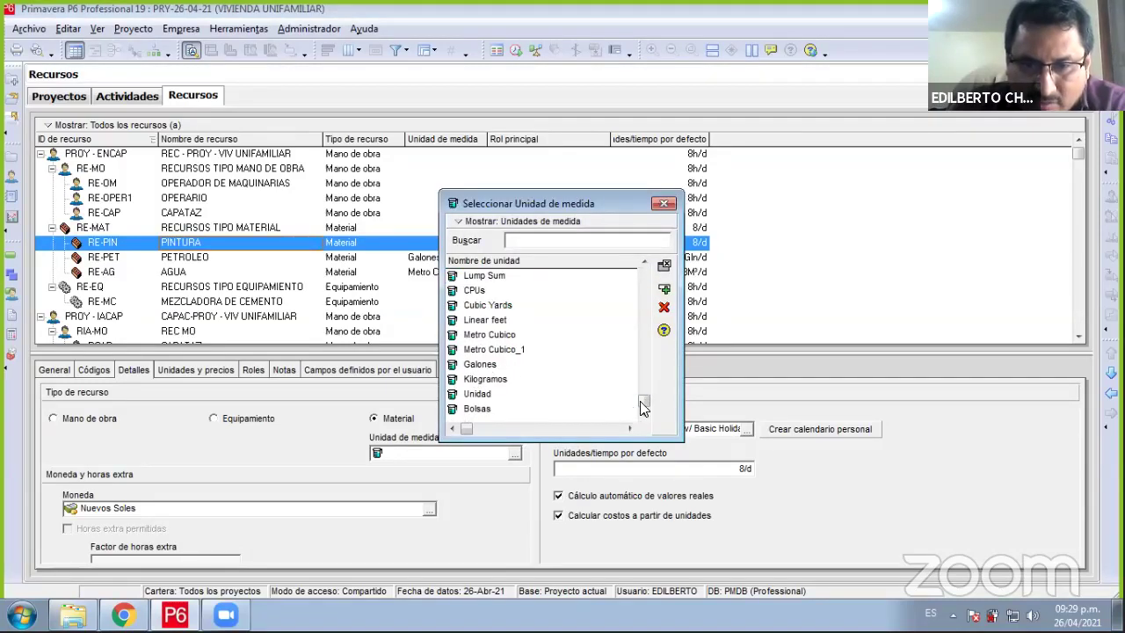
left_click(647, 326)
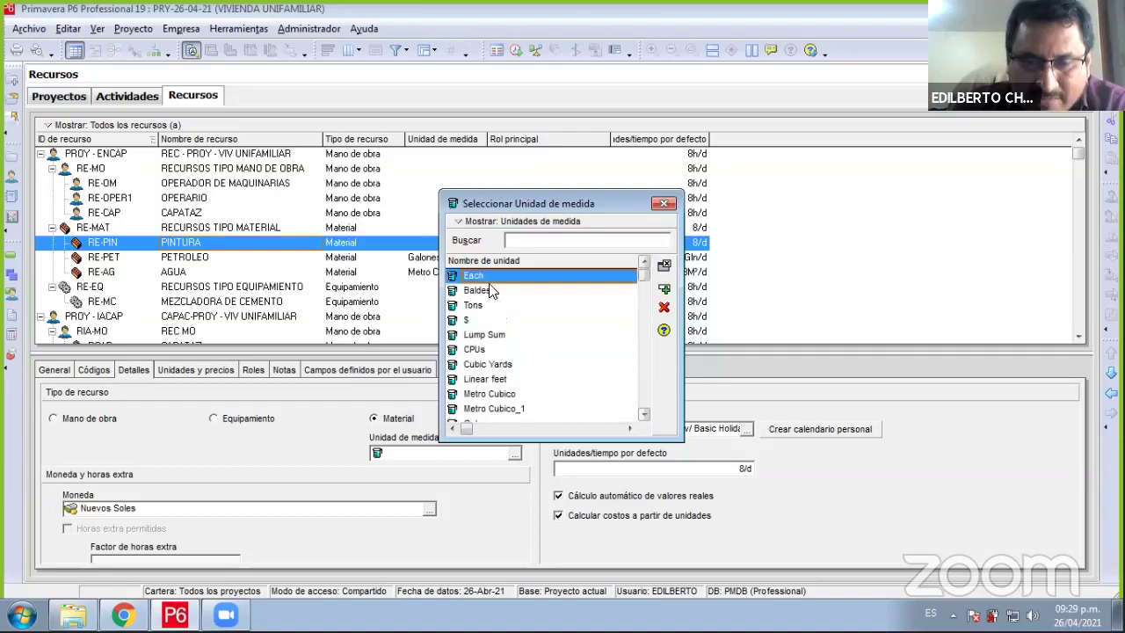
left_click(480, 291)
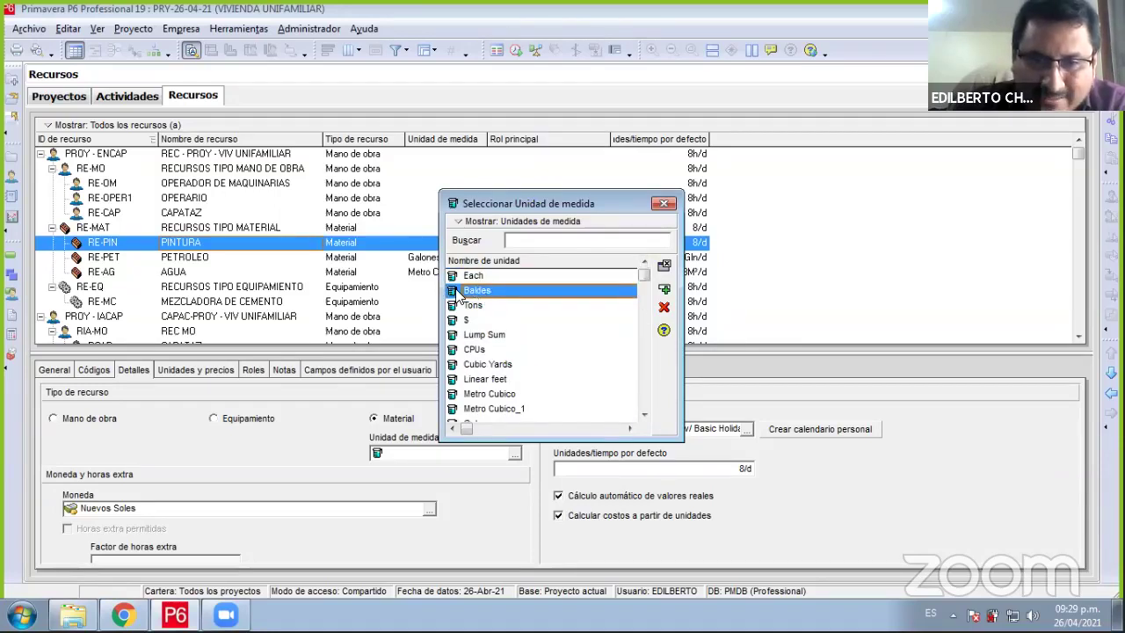
double_click(456, 292)
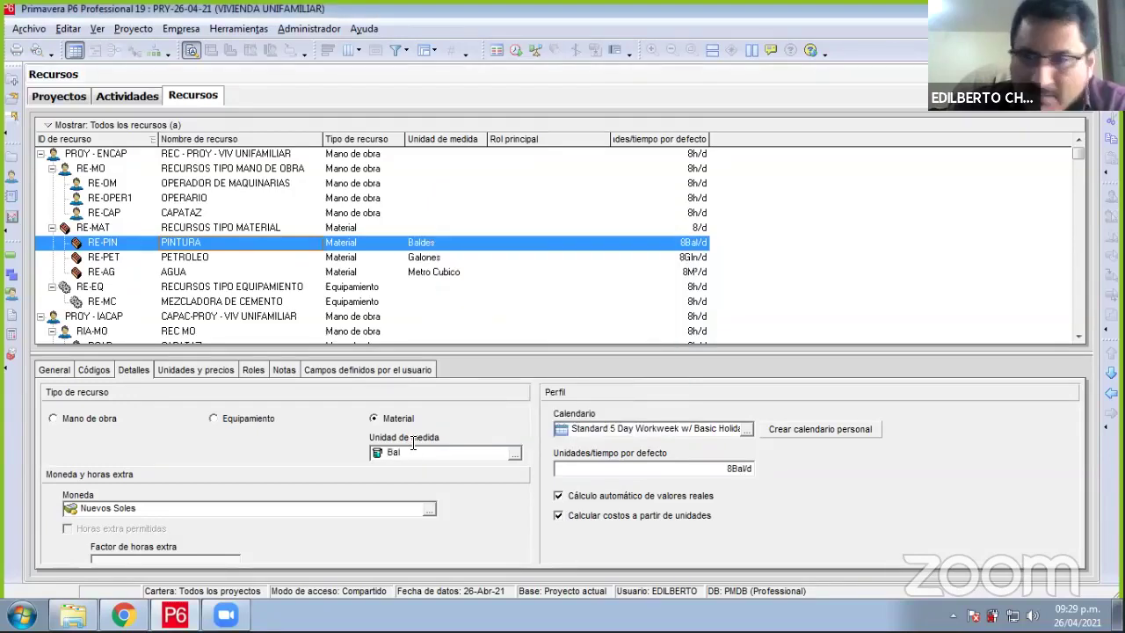
- Set the standard rate of the PINTURA resource to S/.35.00 per Bal
left_click(178, 369)
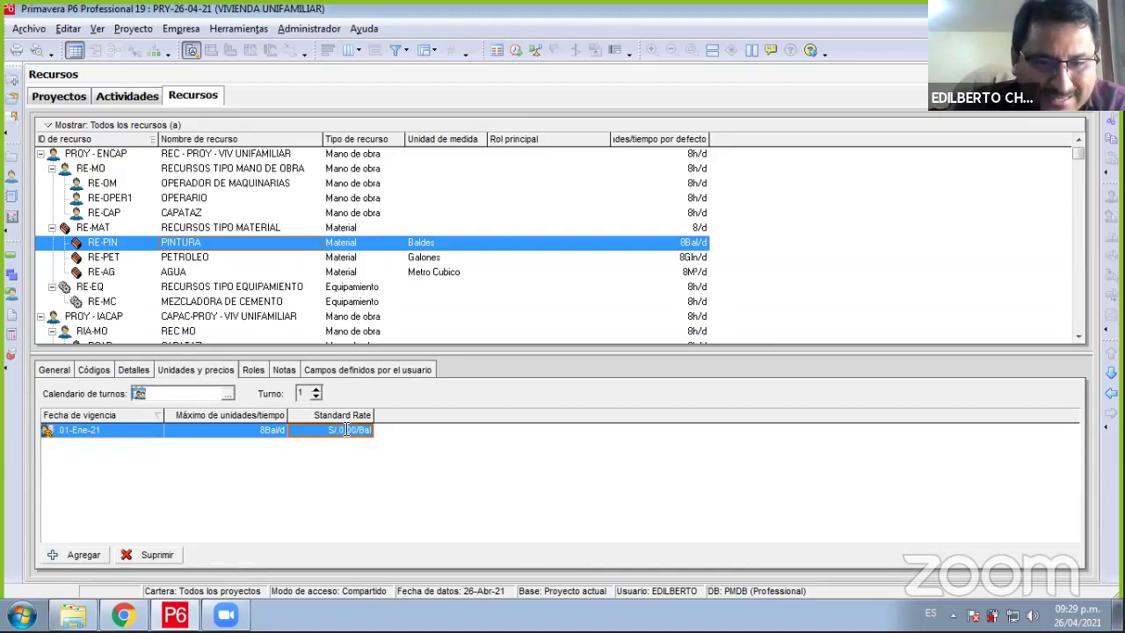
left_click(347, 429)
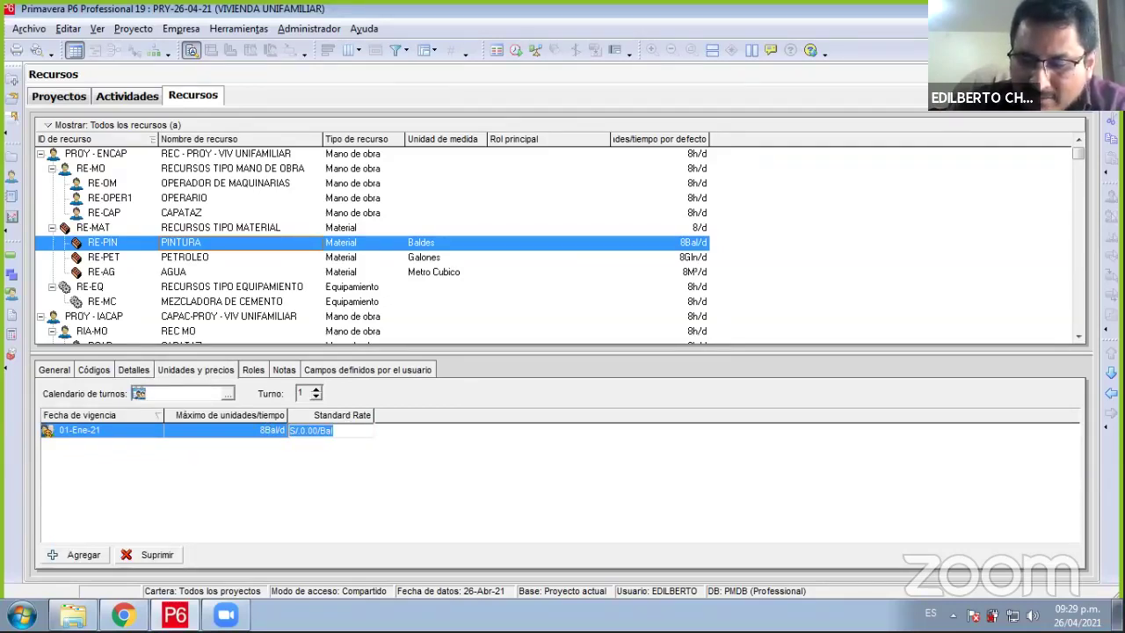
type("35")
key("Return")
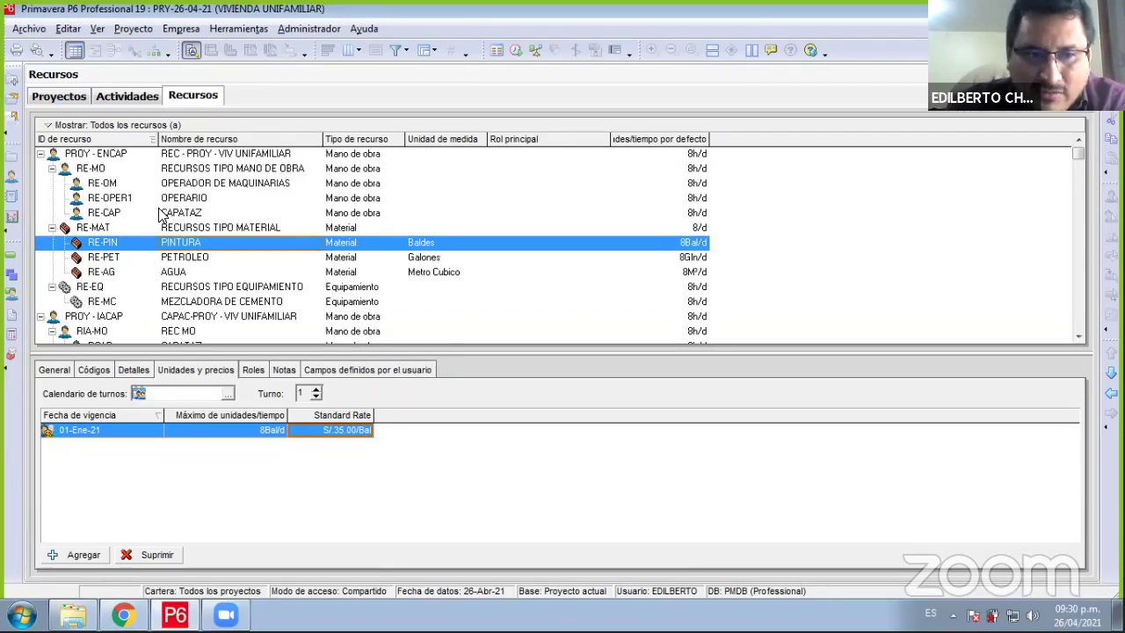
- Collapse the PROY - IACAP, PROY-VU and E&C Resources branches and enlarge the resource list area
left_click(40, 316)
left_click(40, 332)
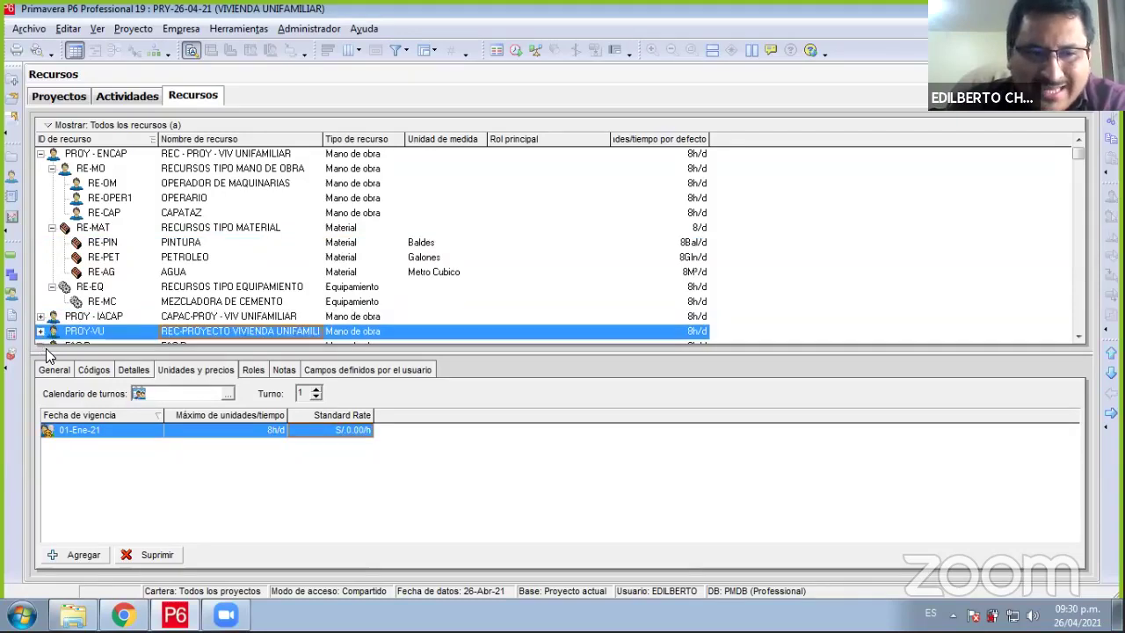
left_click_drag(48, 356, 46, 391)
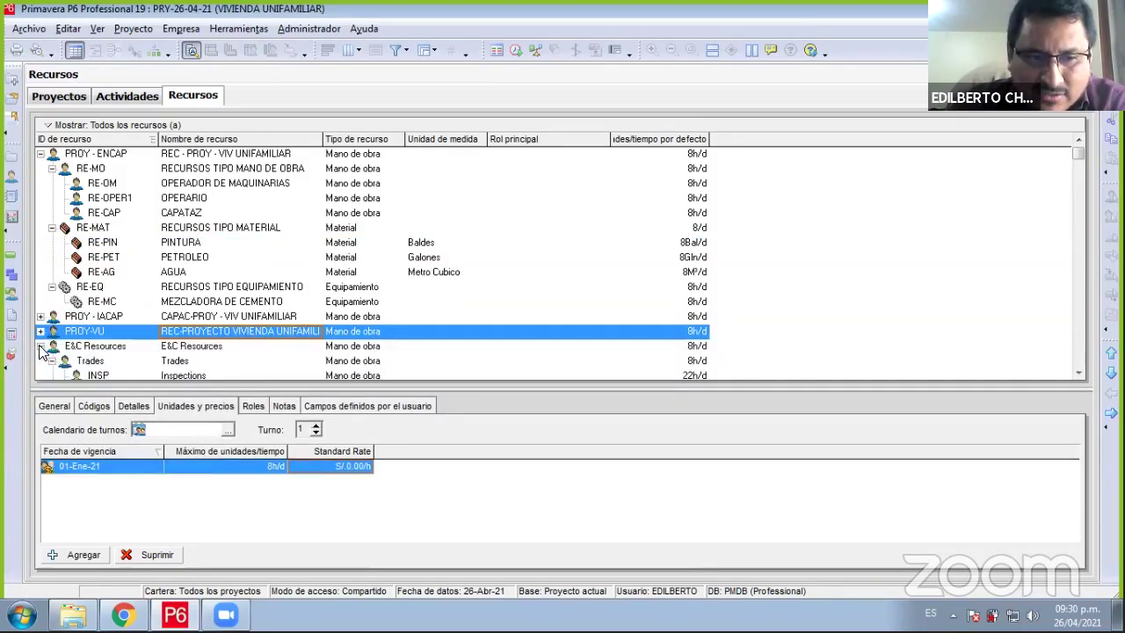
left_click(40, 345)
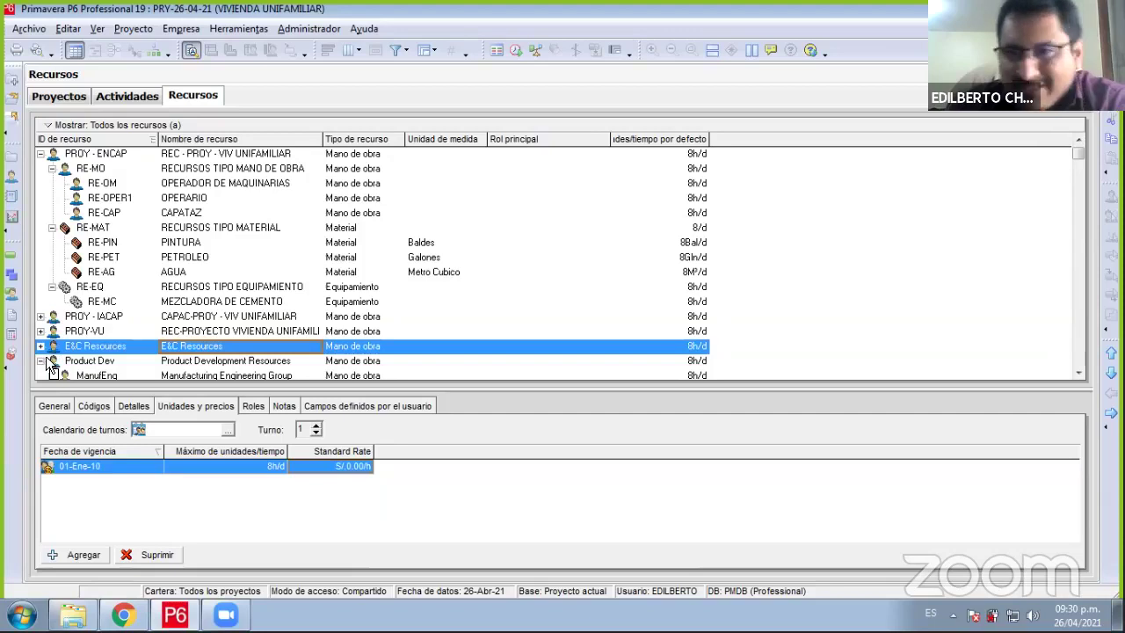
- Collapse the Product Dev resource branch and select activity T1 Limpieza de Terreno in the project's activity list
left_click(41, 361)
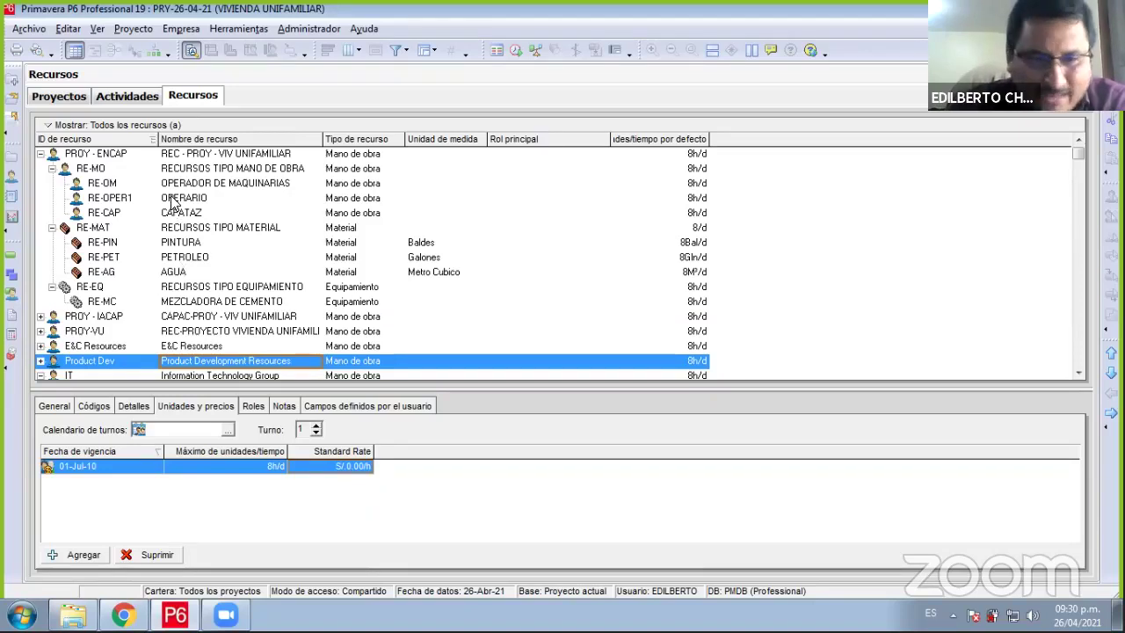
left_click(127, 99)
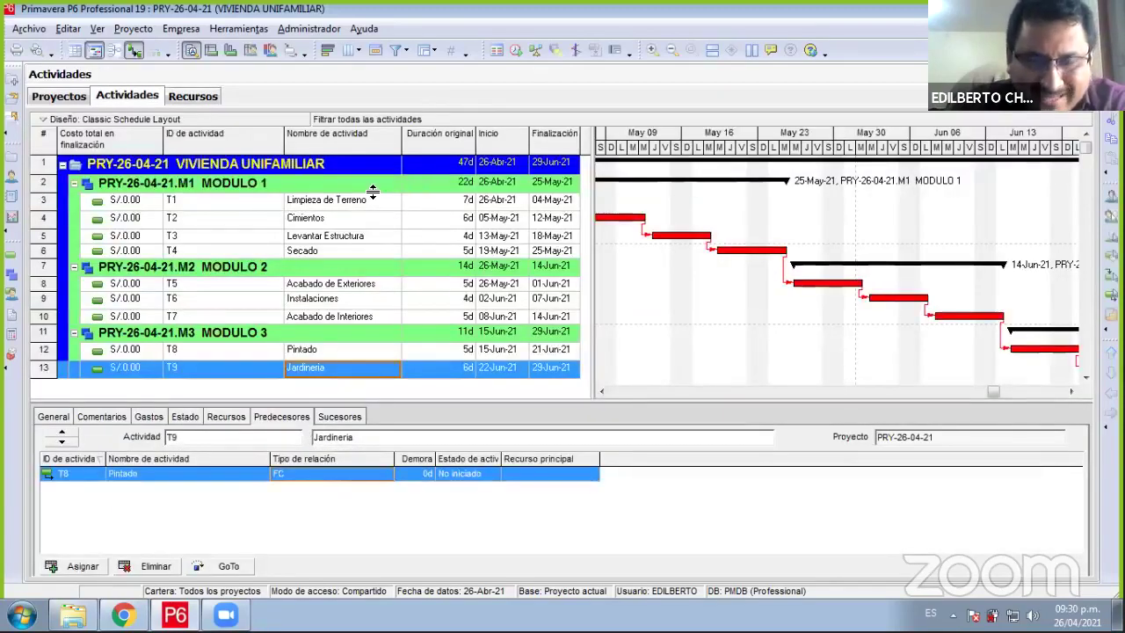
left_click(309, 207)
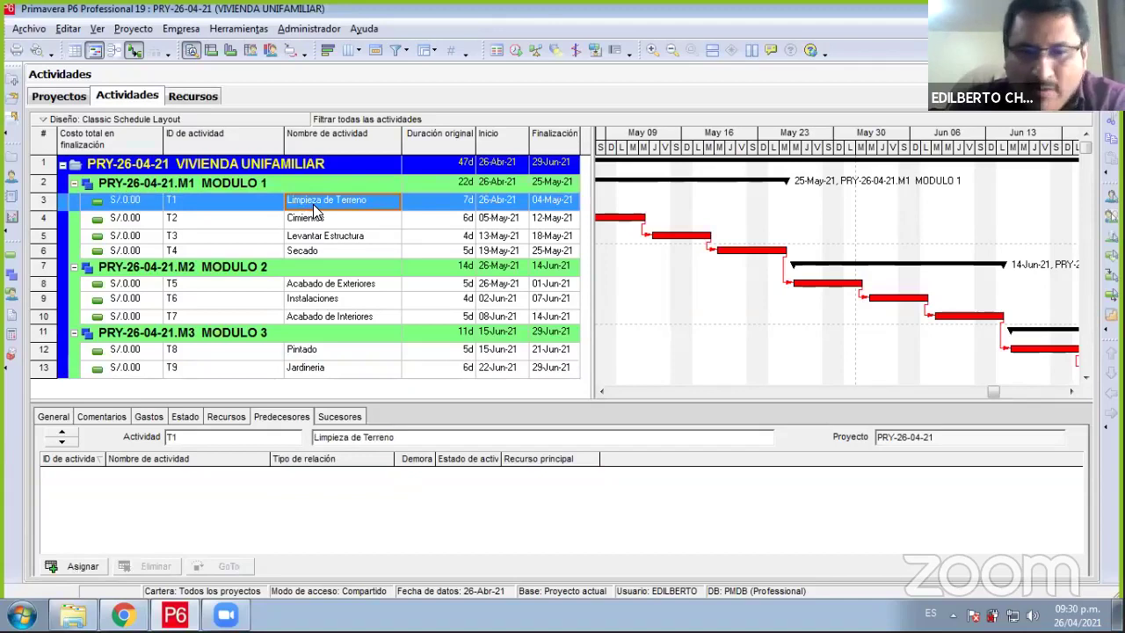
left_click(603, 392)
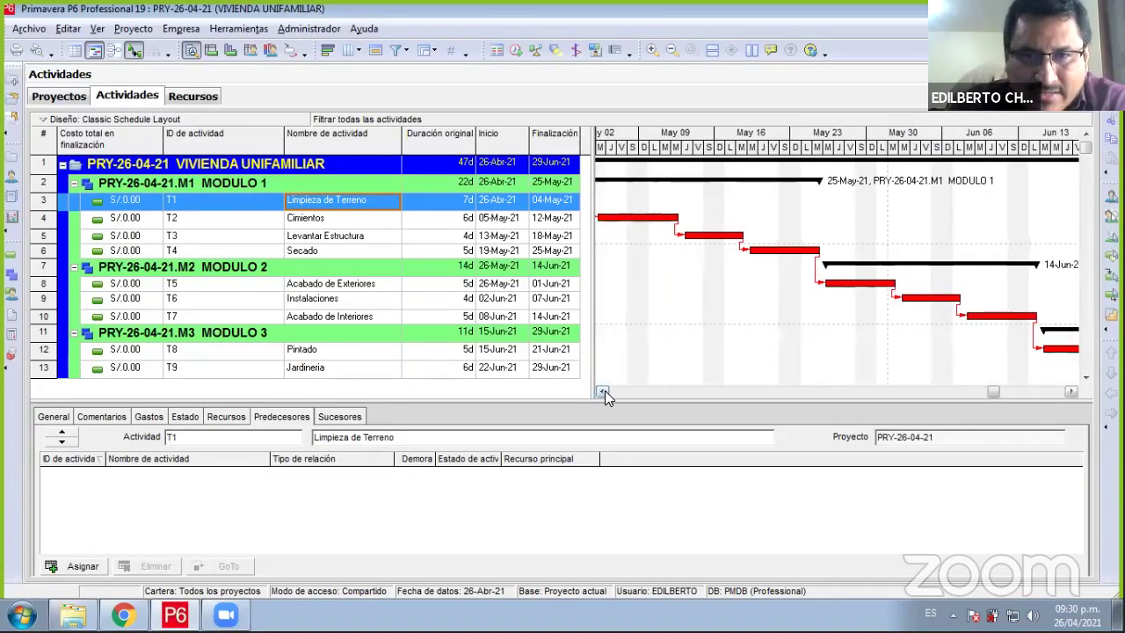
right_click(320, 200)
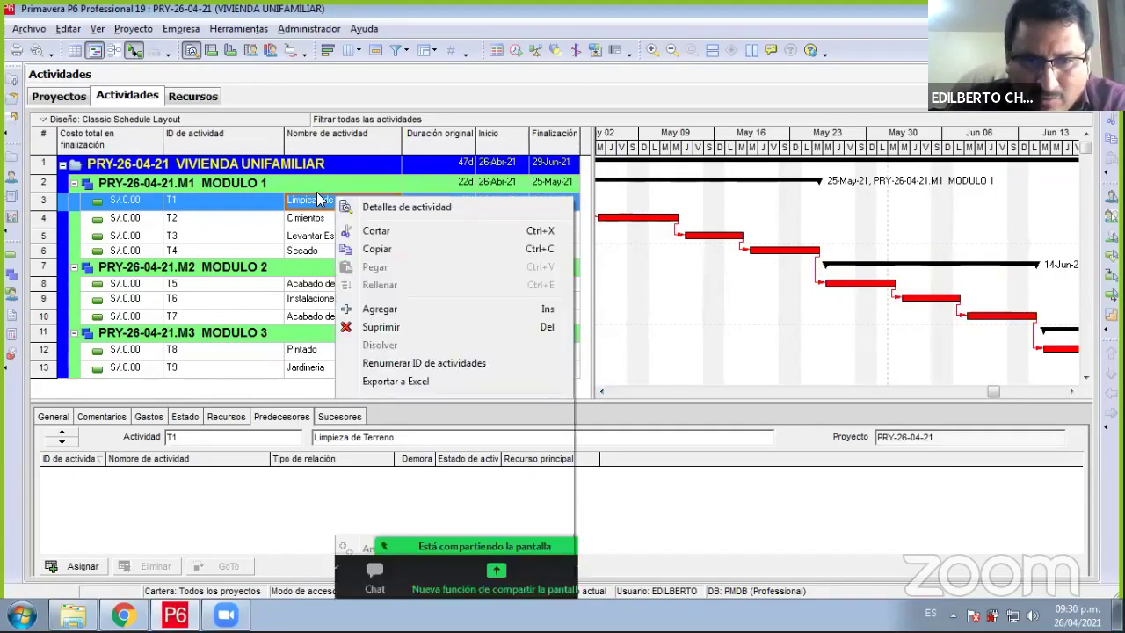
key("Escape")
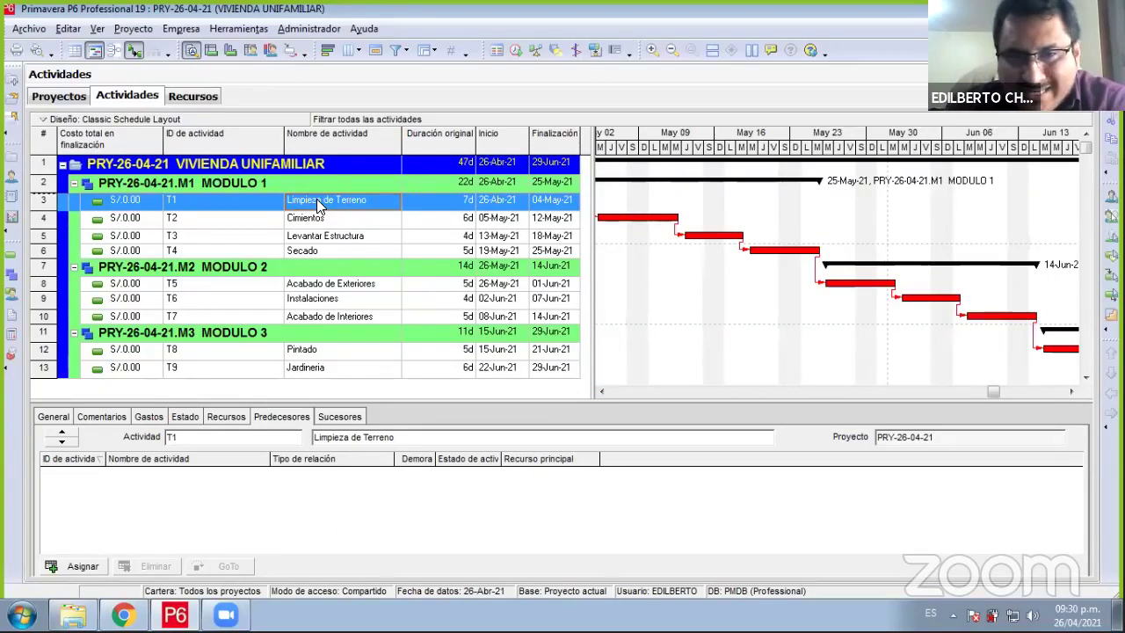
right_click(319, 202)
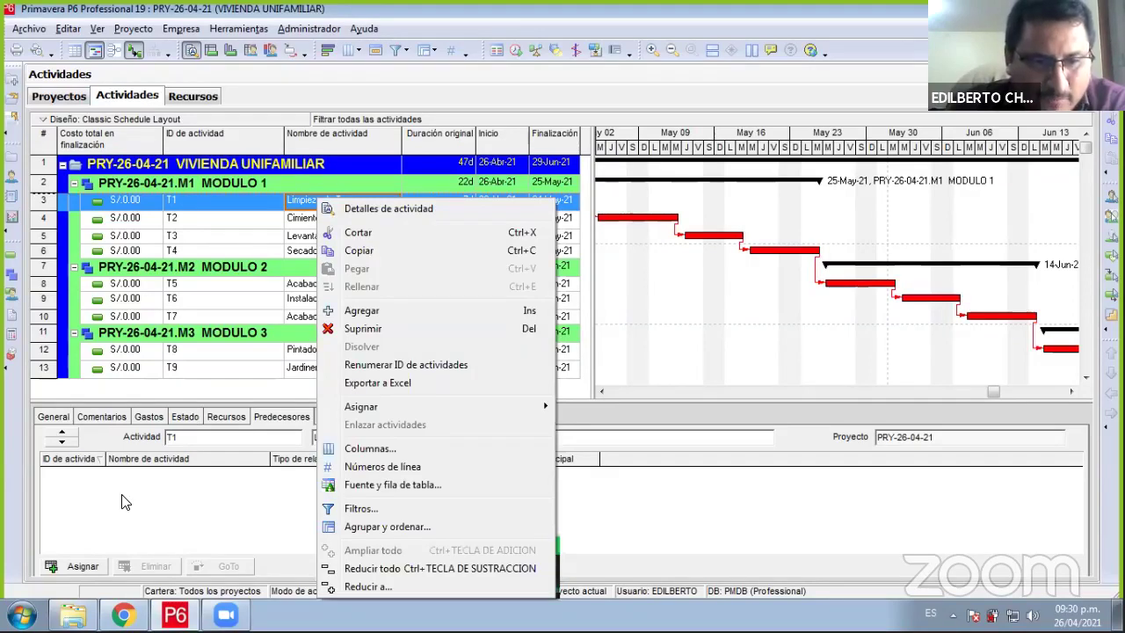
- Enlarge the activity details area and start adding a resource to the Limpieza de Terreno activity
left_click_drag(211, 406, 220, 378)
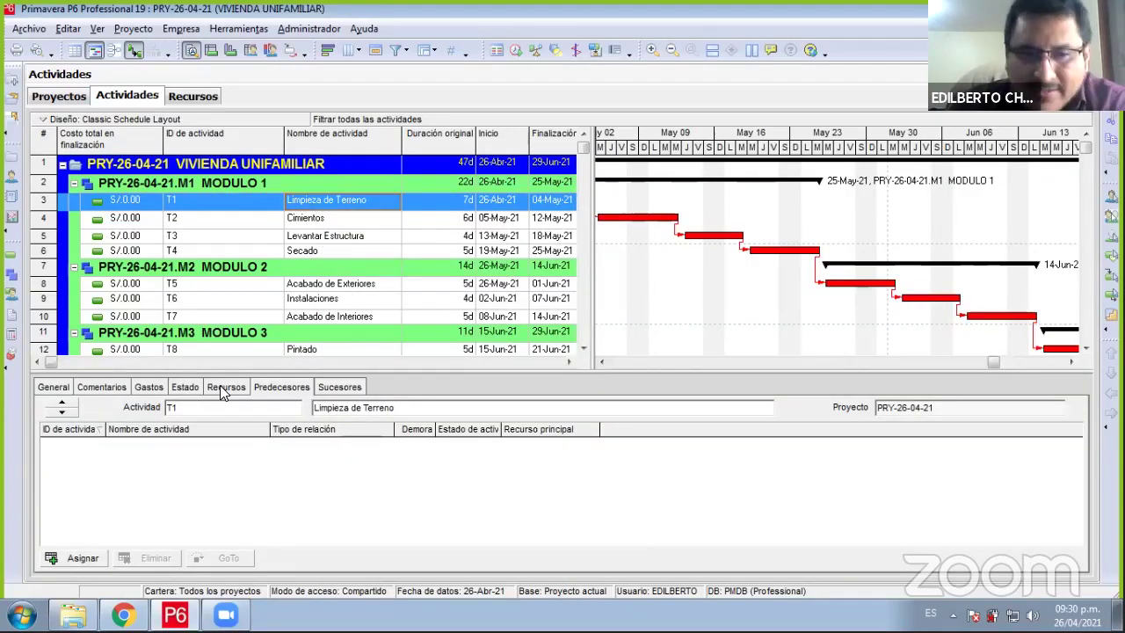
left_click(221, 389)
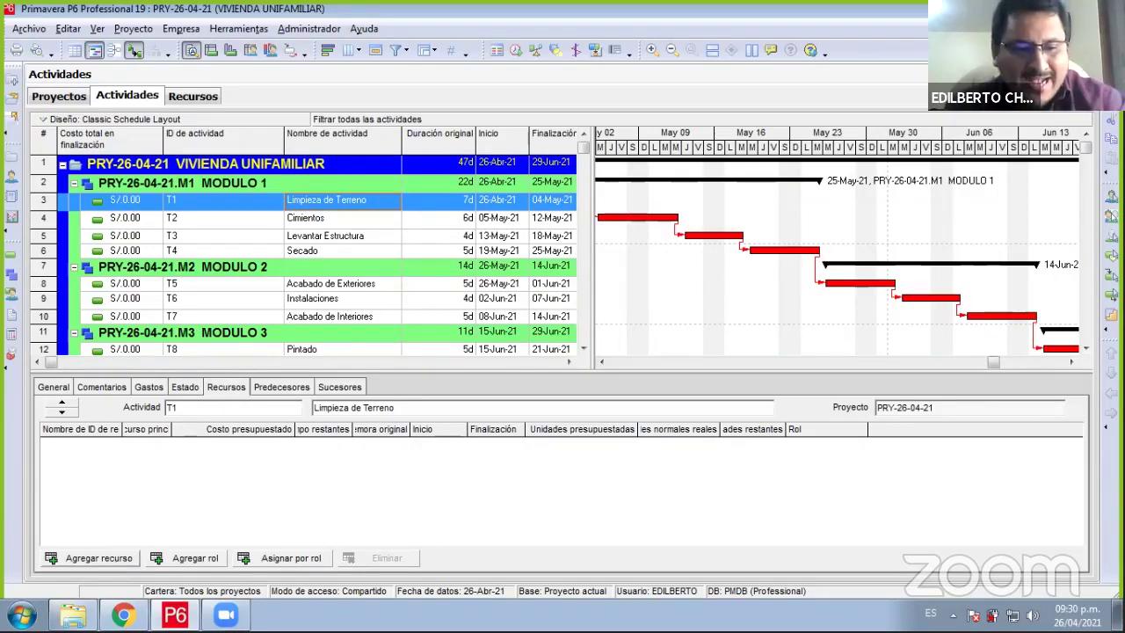
left_click_drag(145, 488, 99, 555)
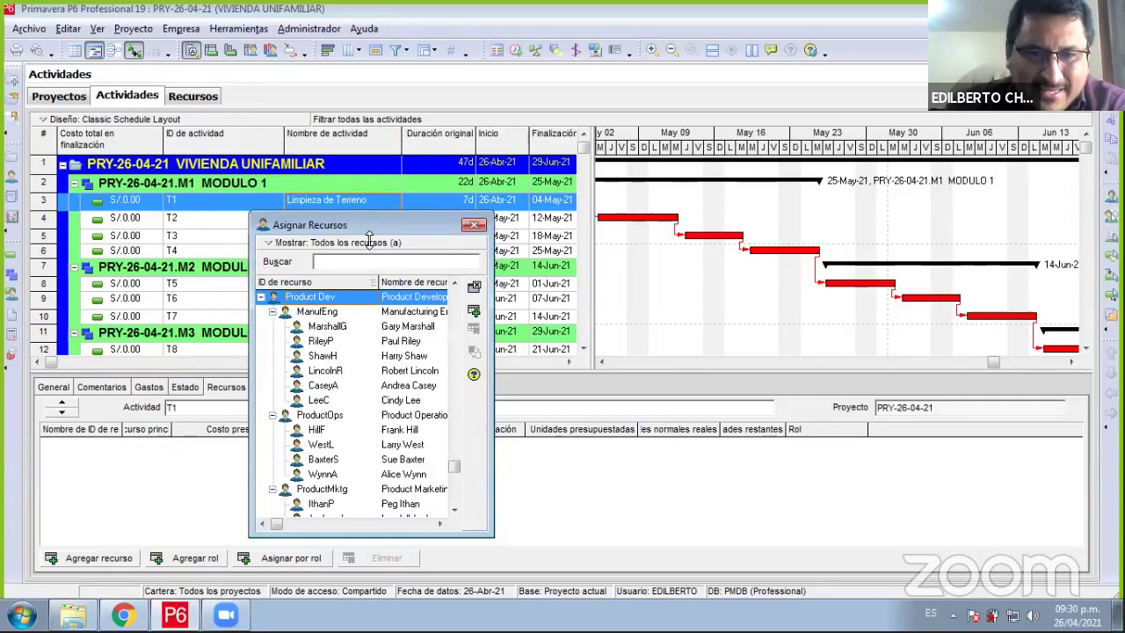
- Move and heighten the Asignar Recursos window and collapse its Product Dev and IT branches
left_click_drag(353, 255, 733, 180)
left_click_drag(733, 457, 733, 517)
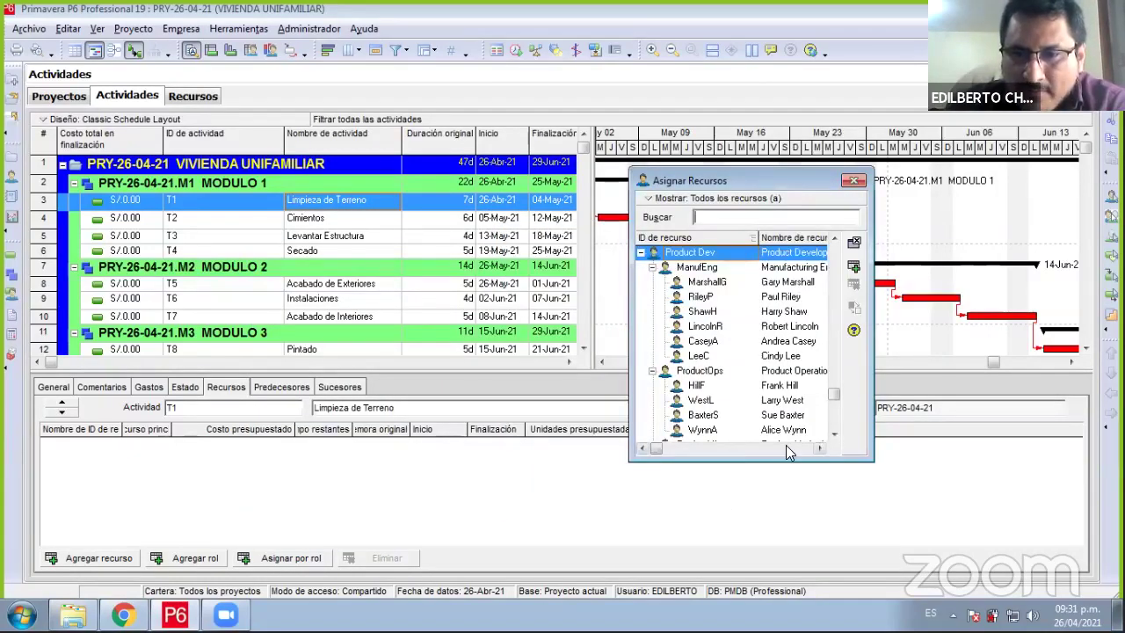
left_click(641, 253)
left_click(636, 459)
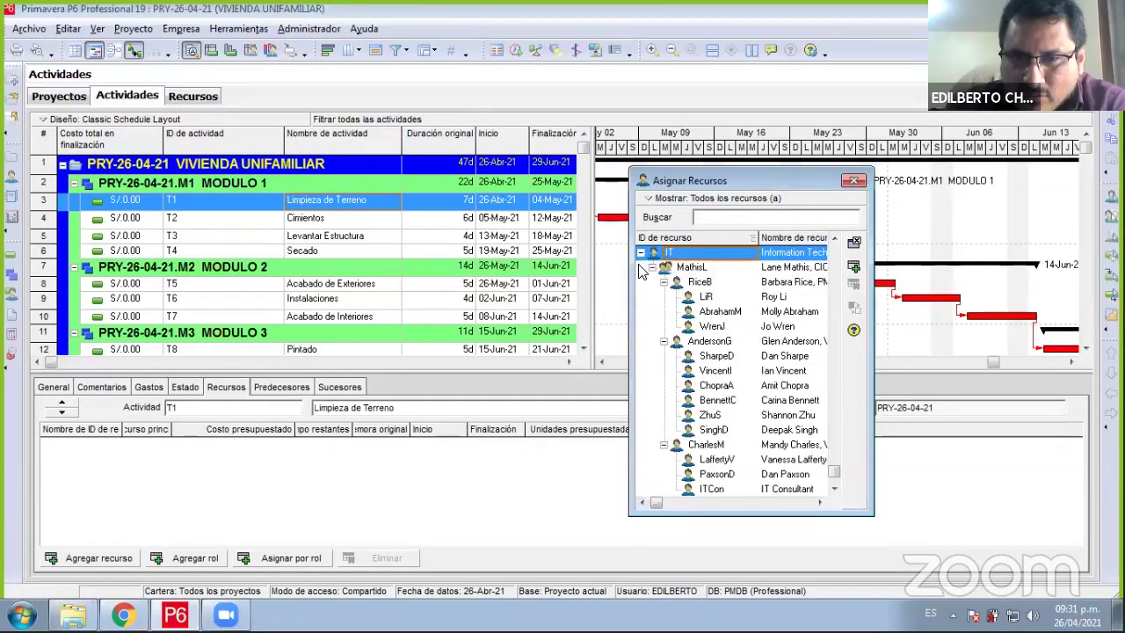
left_click(641, 253)
- Widen the resource assignment window and collapse its PROY - IACAP, PROY-VU and E&C Resources branches
scroll(643, 304, "up", 4)
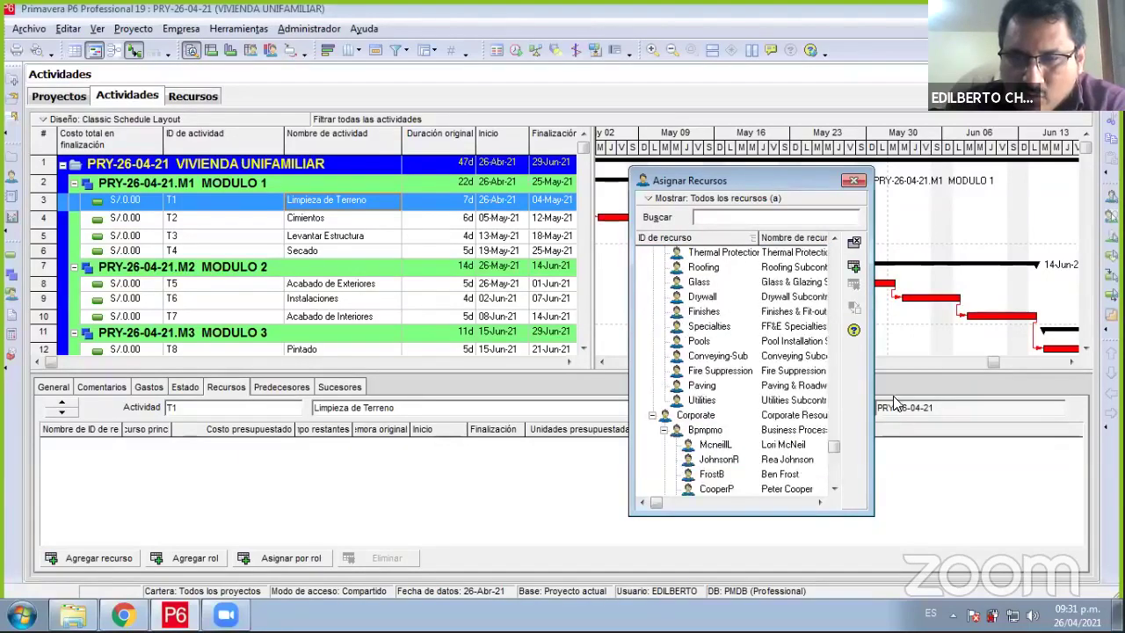
left_click_drag(833, 430, 833, 285)
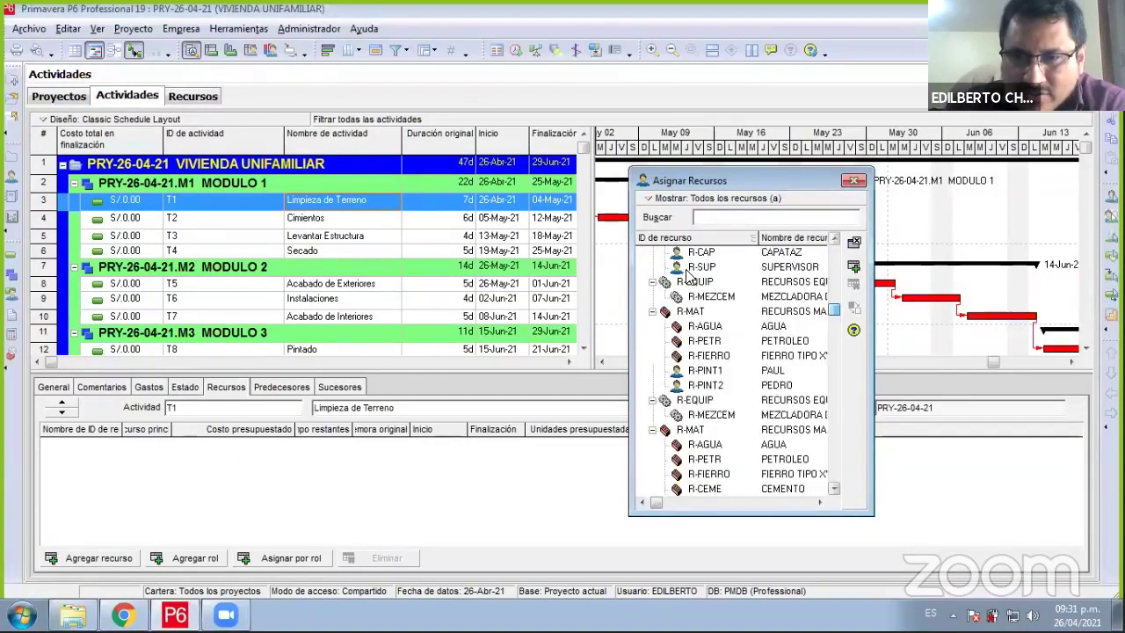
left_click_drag(842, 246, 842, 247)
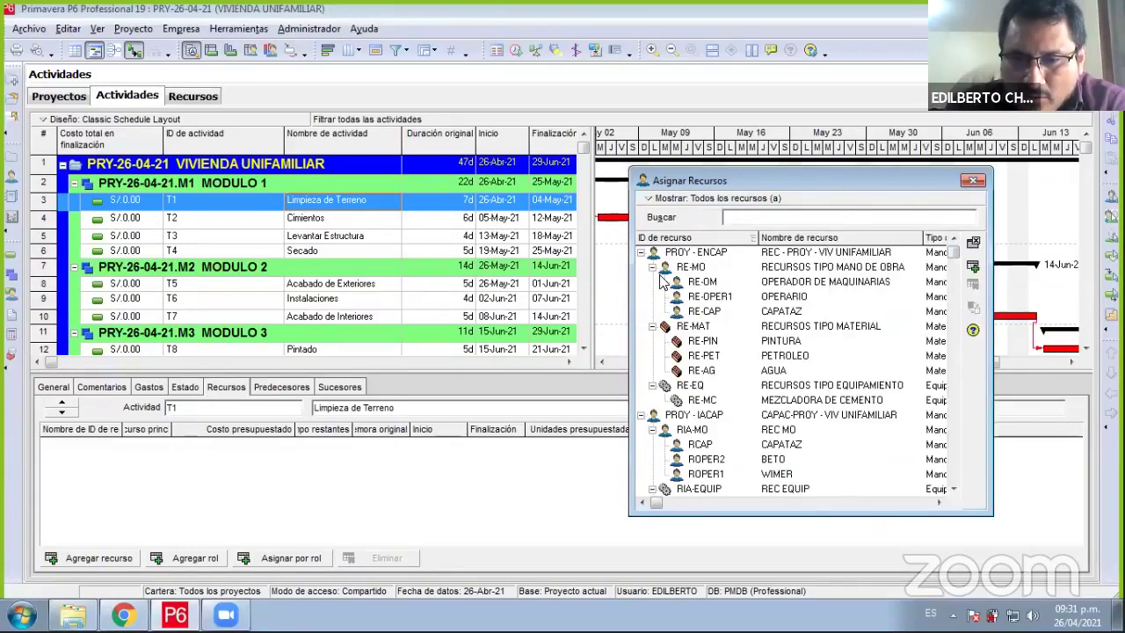
scroll(645, 273, "down", 4)
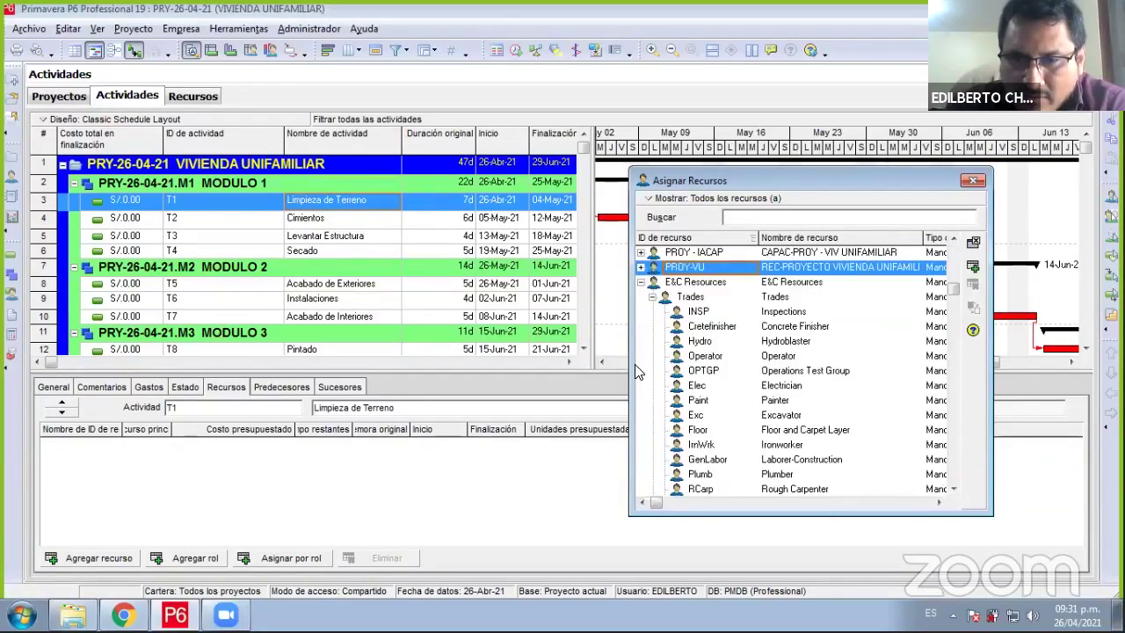
key("Left")
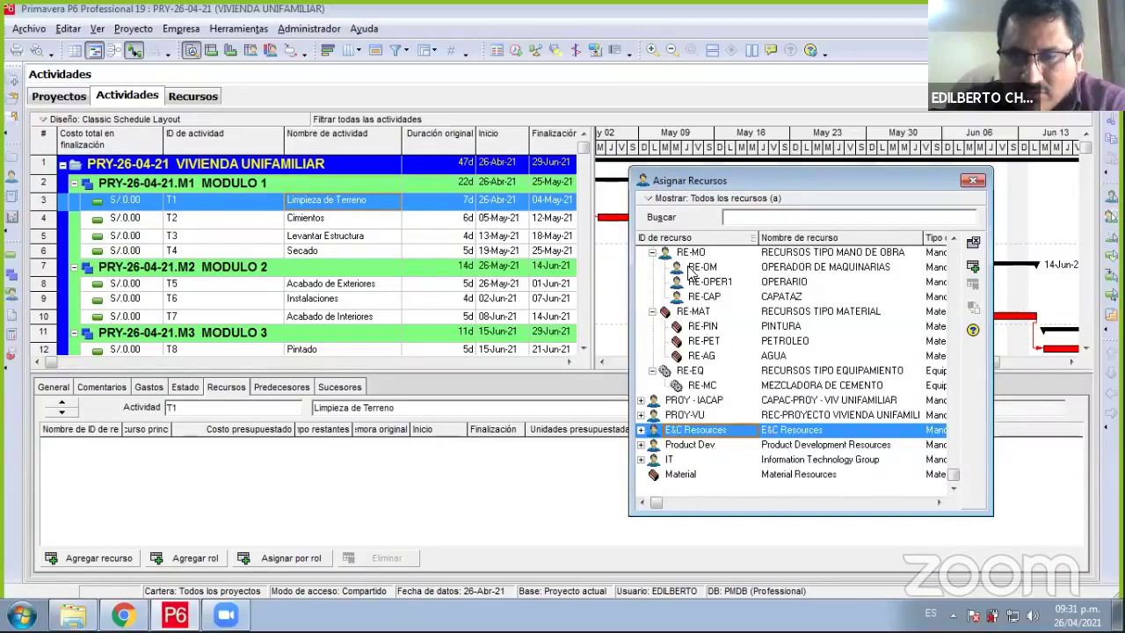
scroll(719, 272, "up", 1)
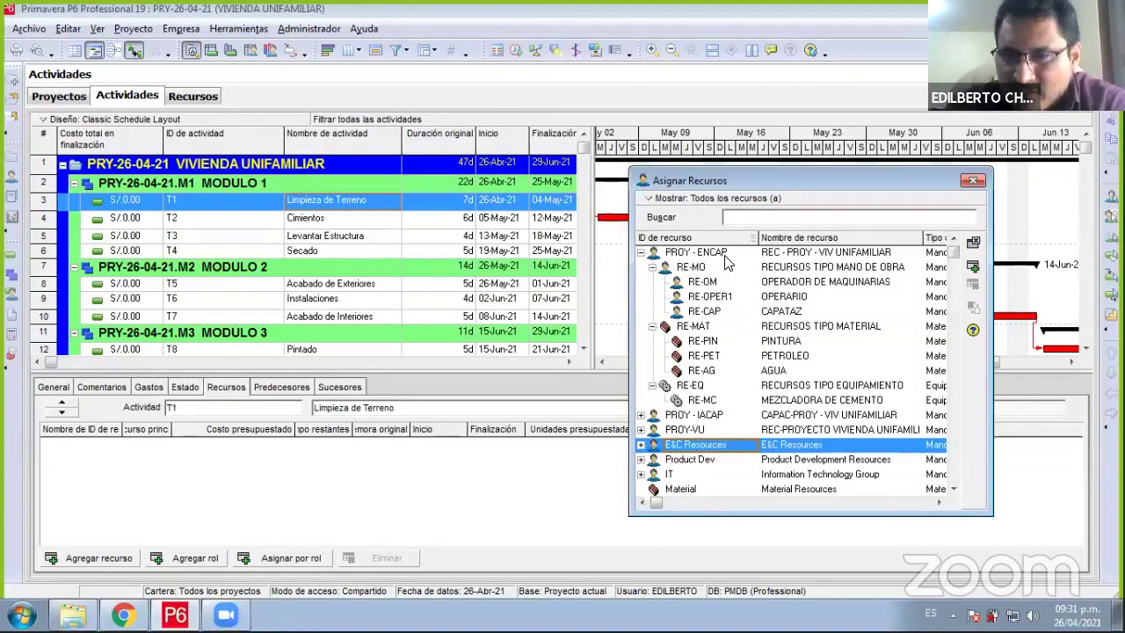
- Assign the RE-OPER1 OPERARIO labor resource to Limpieza de Terreno and move the assignment window clear of the cost columns
left_click(793, 298)
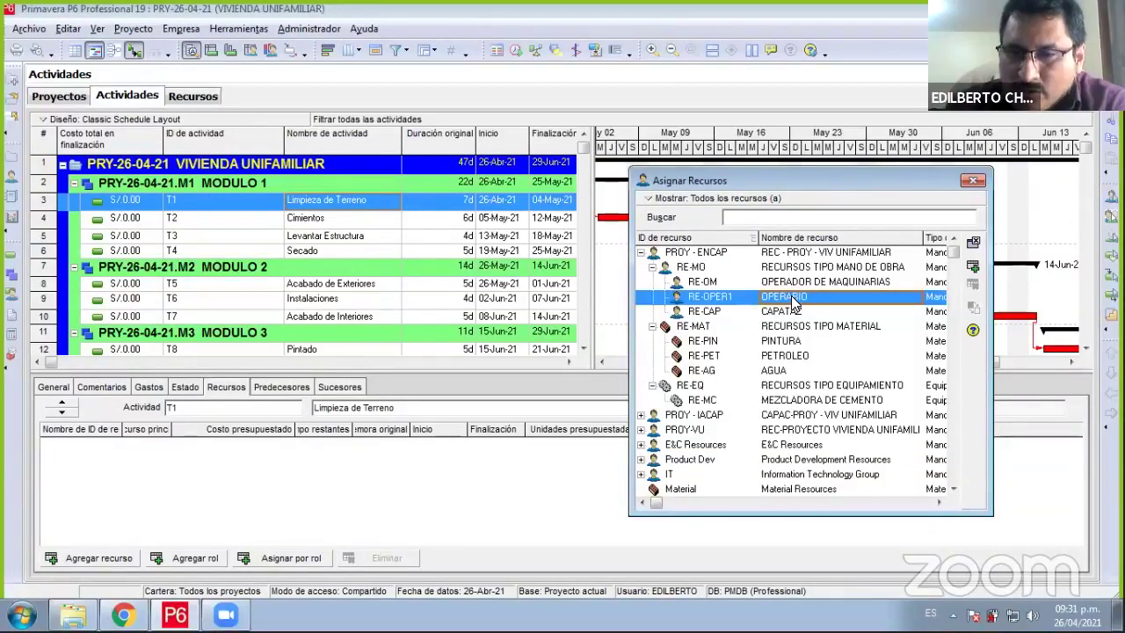
left_click(973, 267)
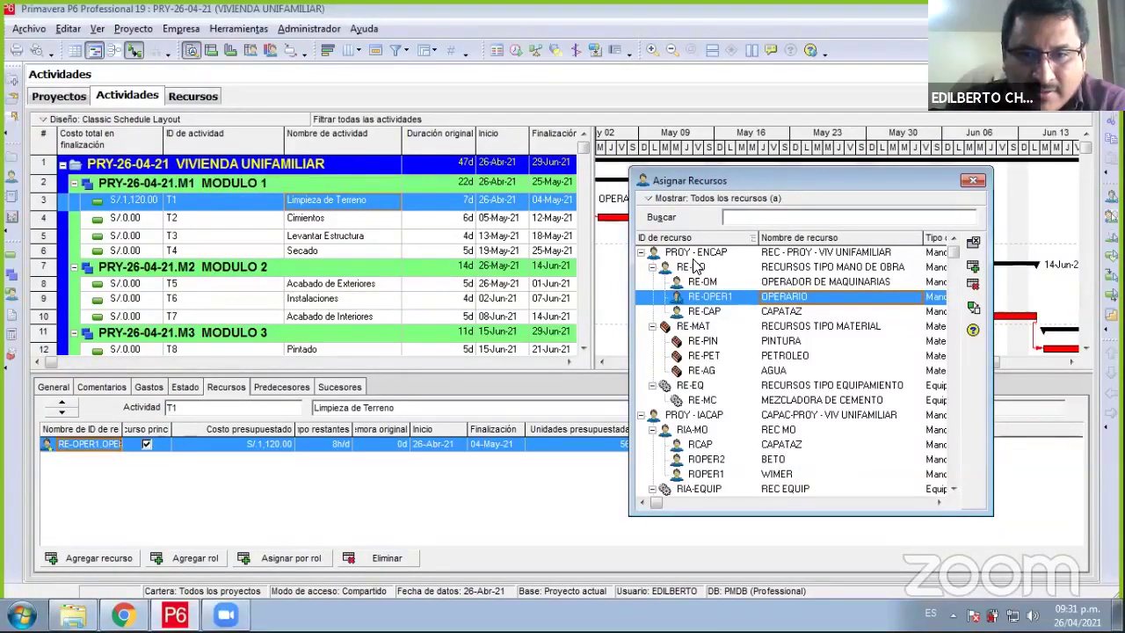
left_click_drag(653, 182, 626, 316)
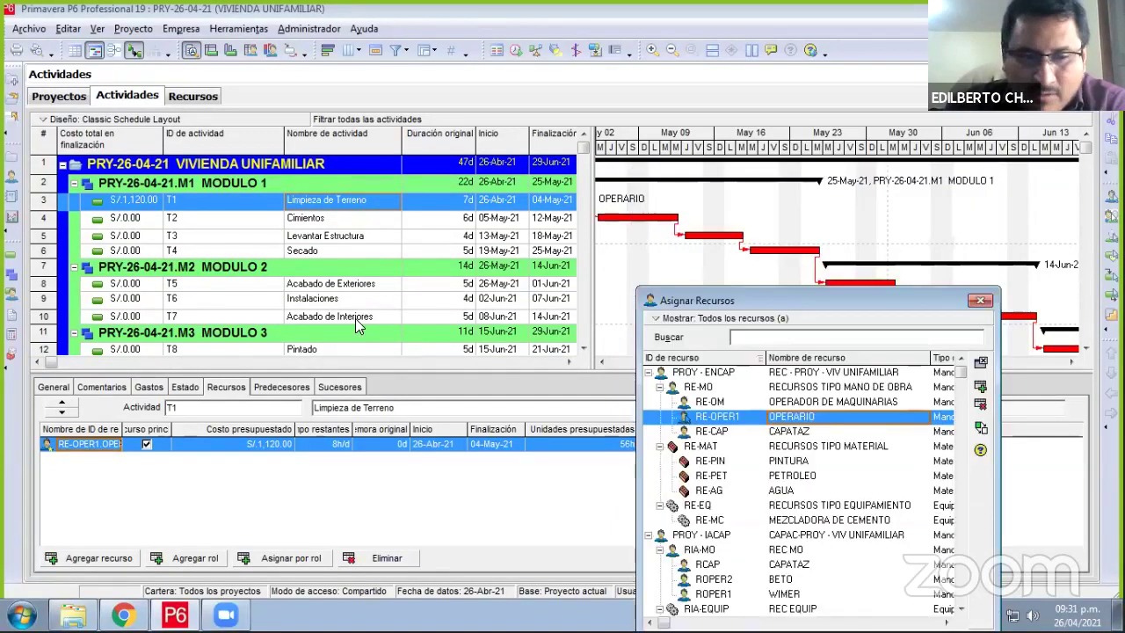
left_click_drag(710, 298, 788, 303)
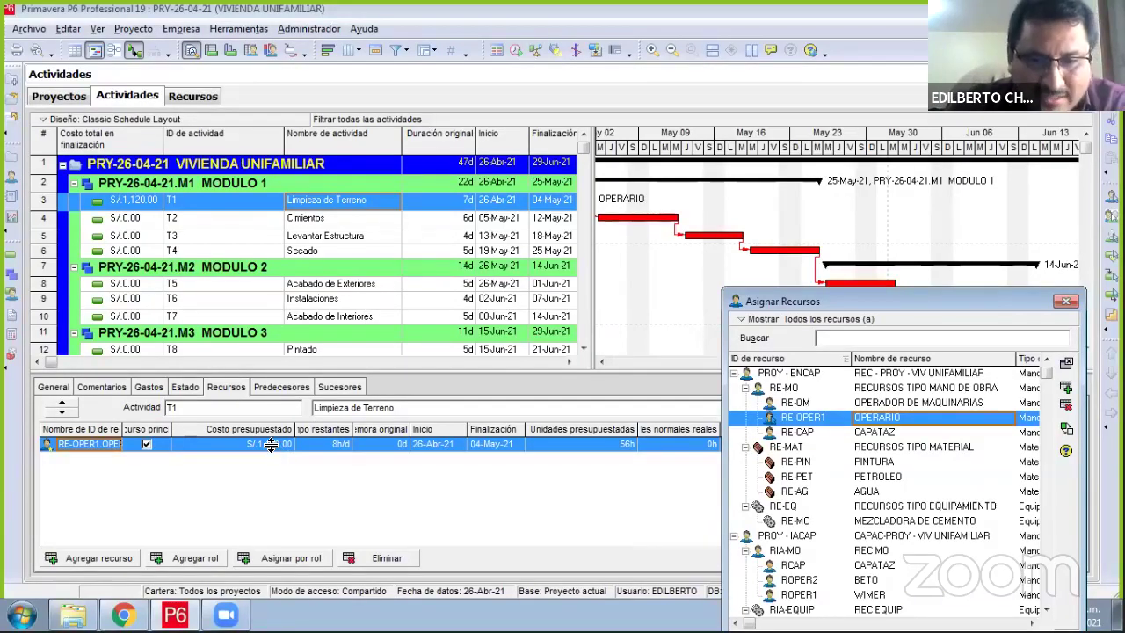
left_click_drag(781, 301, 839, 301)
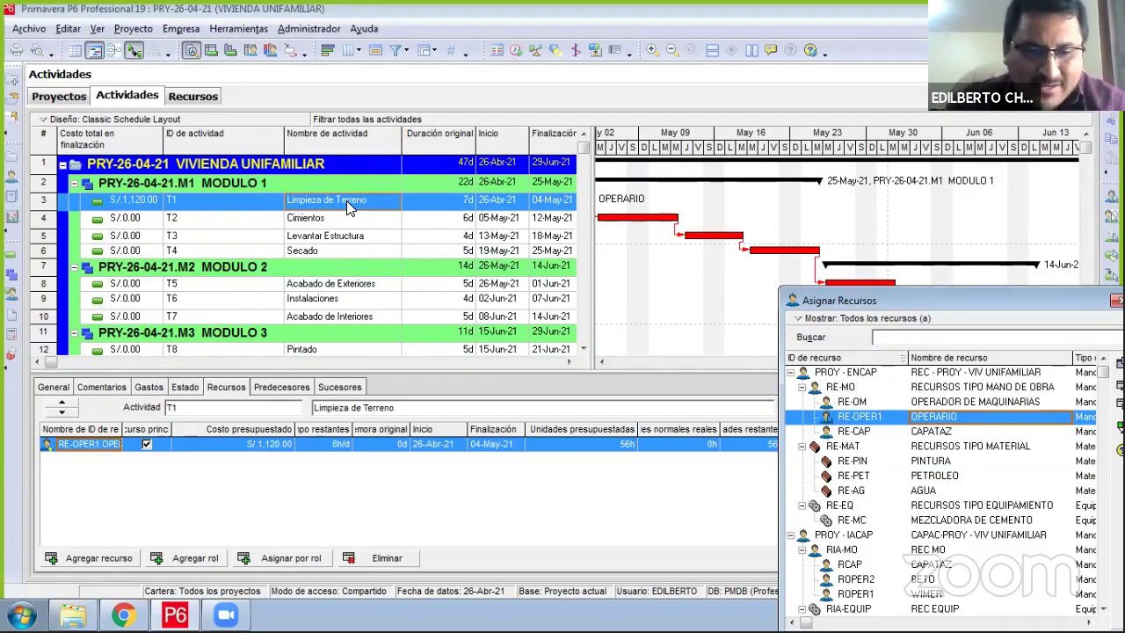
- Check the OPERARIO budgeted cost by multiplying 56 by 20 in the Windows calculator, and return to the activities
key("super+r")
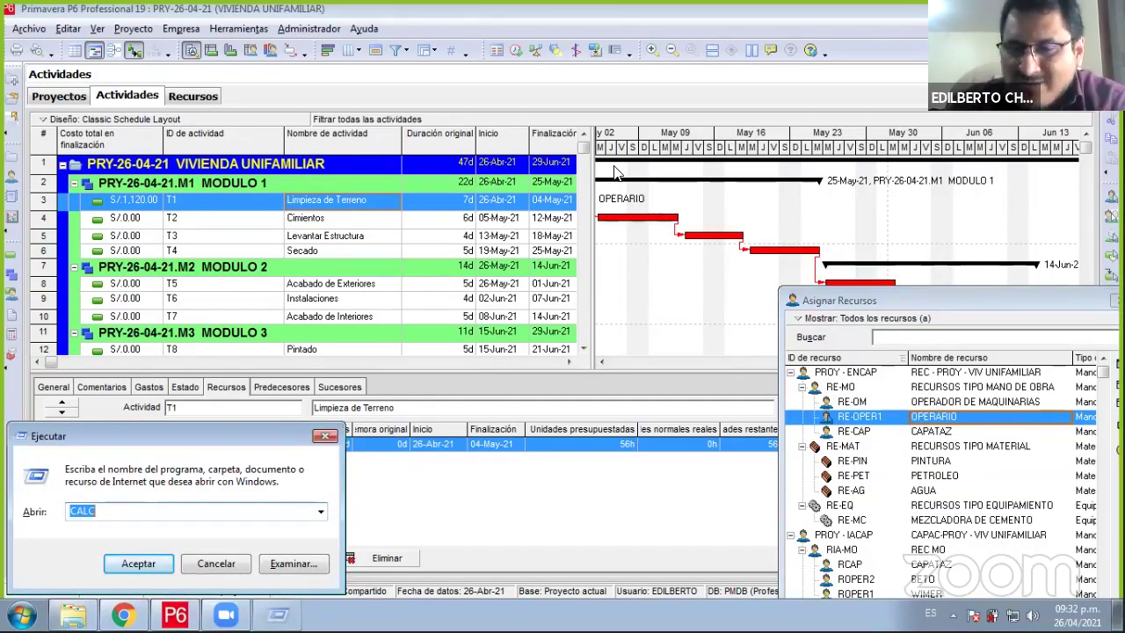
key("Return")
left_click_drag(633, 248, 409, 314)
type("56")
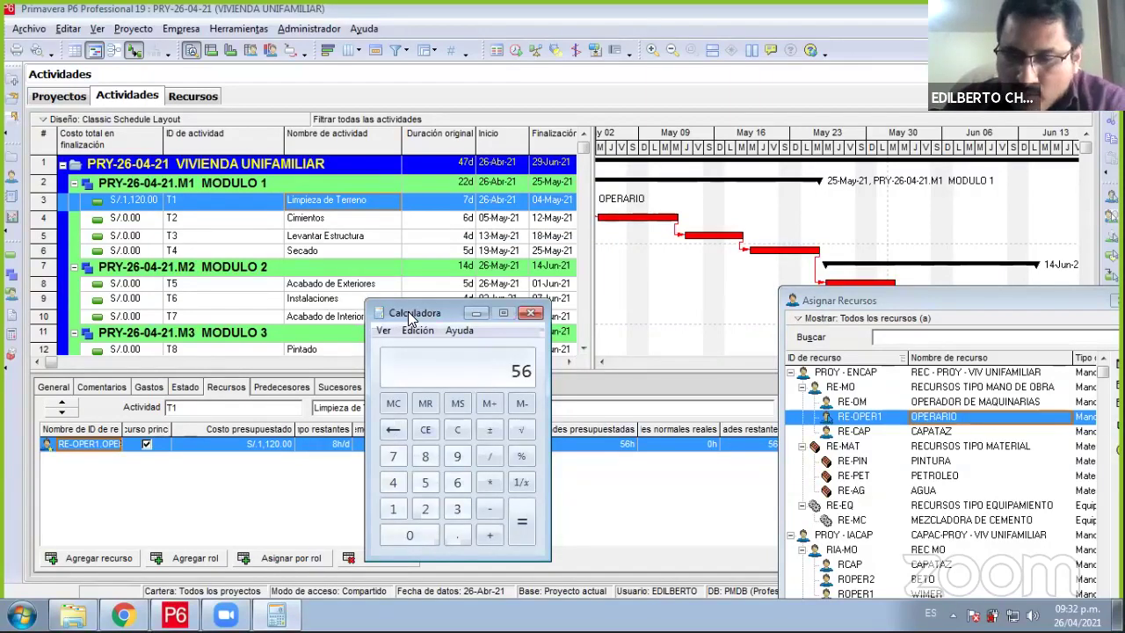
type("*20")
key("Return")
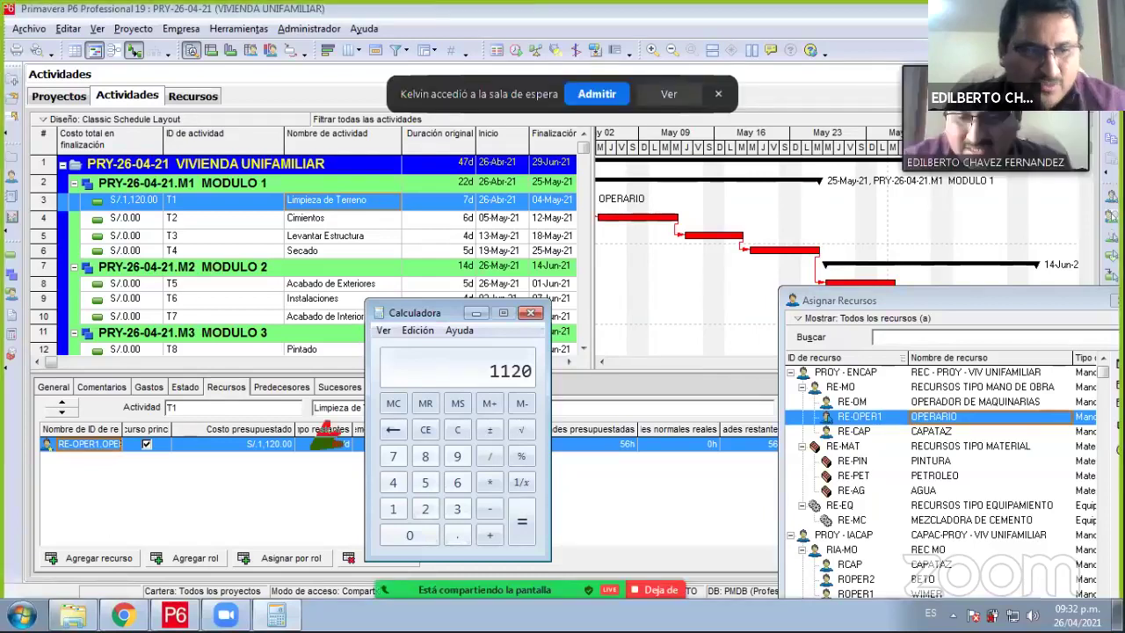
left_click_drag(468, 372, 315, 442)
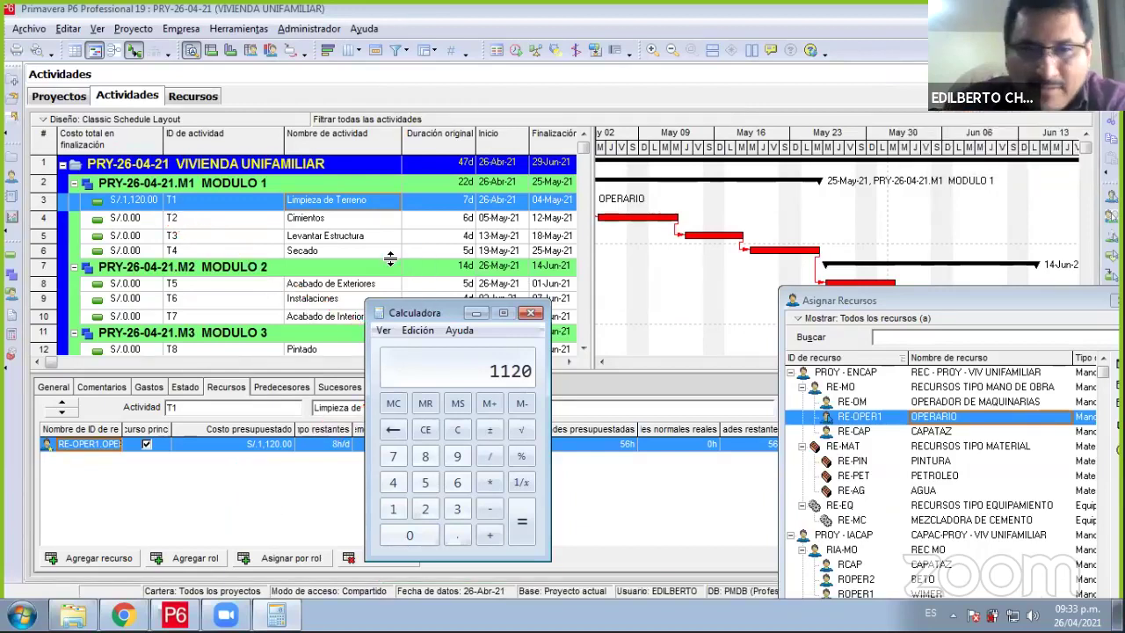
left_click_drag(444, 312, 434, 341)
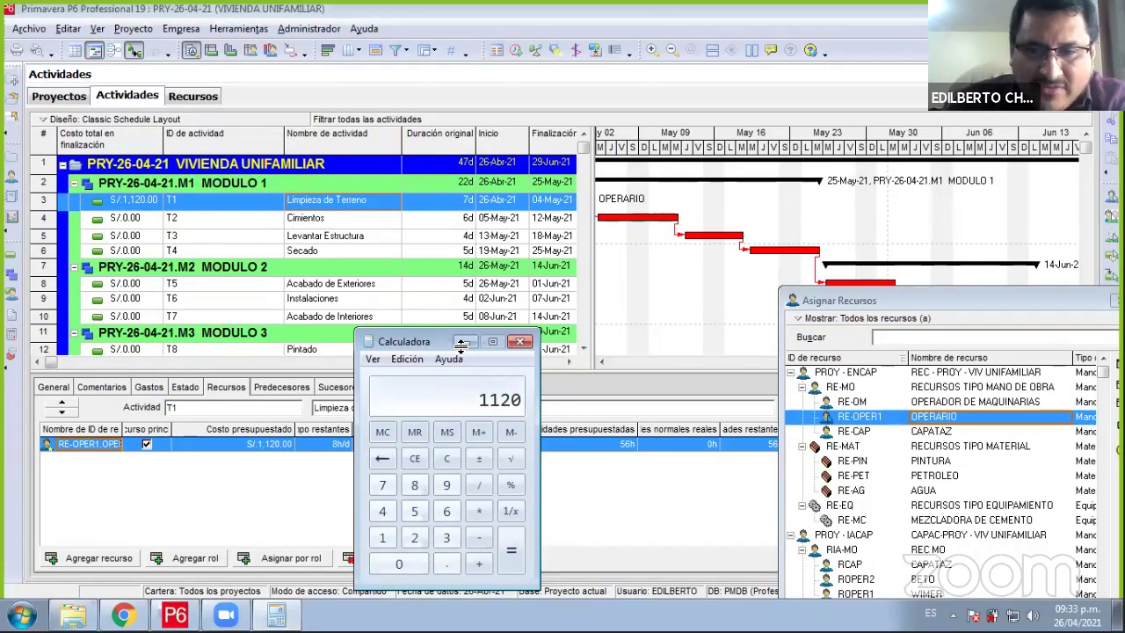
left_click(727, 326)
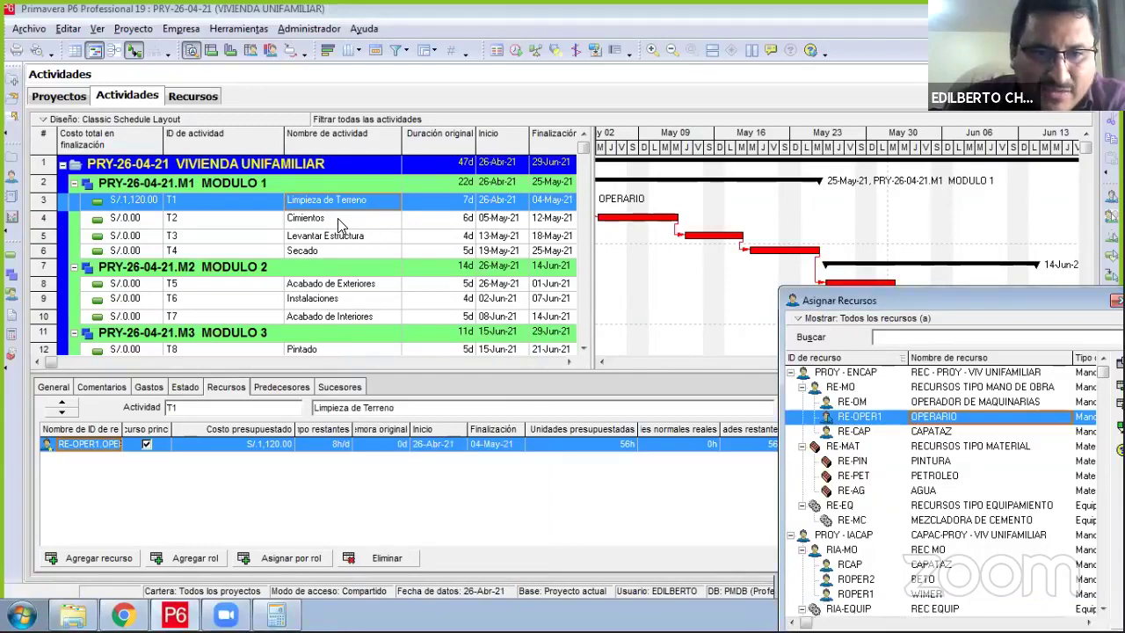
- Assign the RE-AG AGUA material resource to Limpieza de Terreno and enlarge the activity details area for its assignments
left_click(343, 216)
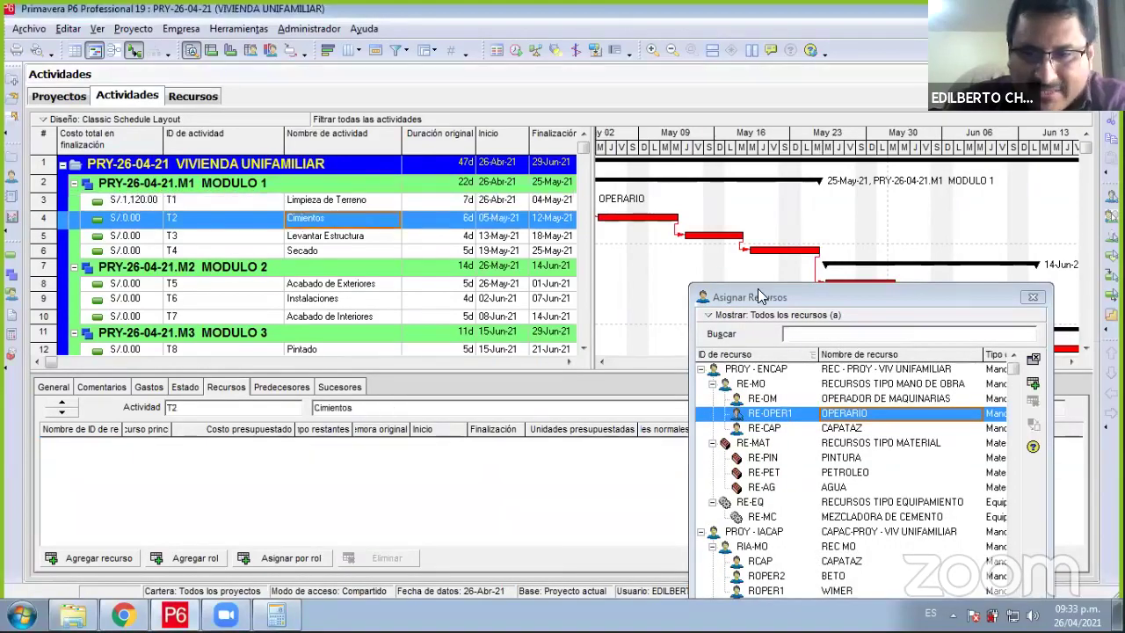
key("Up")
left_click_drag(757, 297, 696, 190)
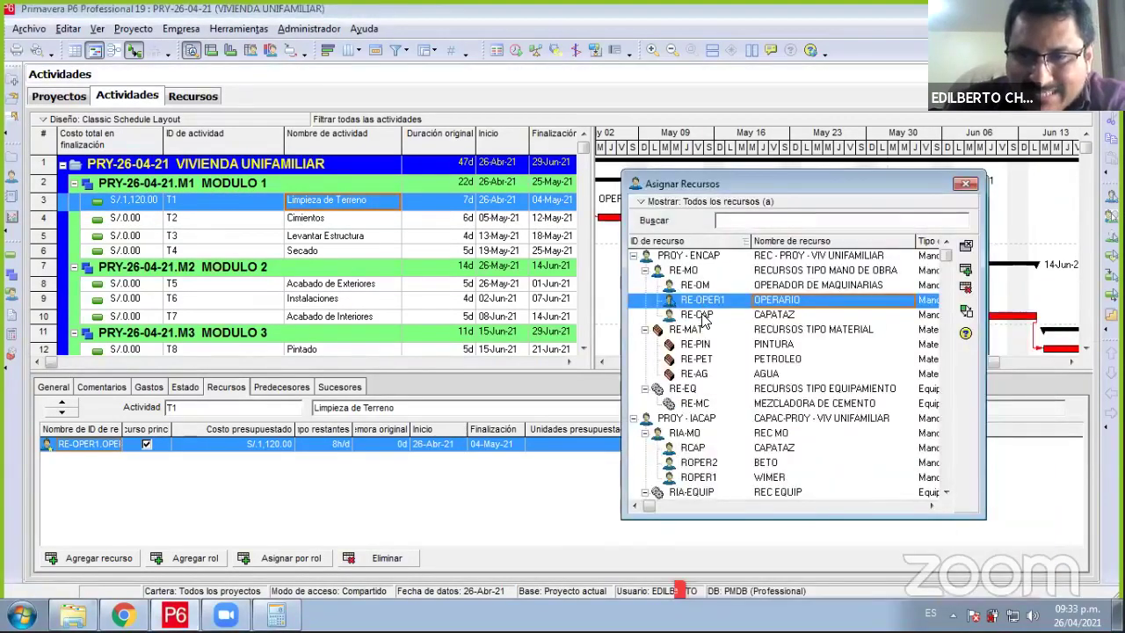
left_click(767, 377)
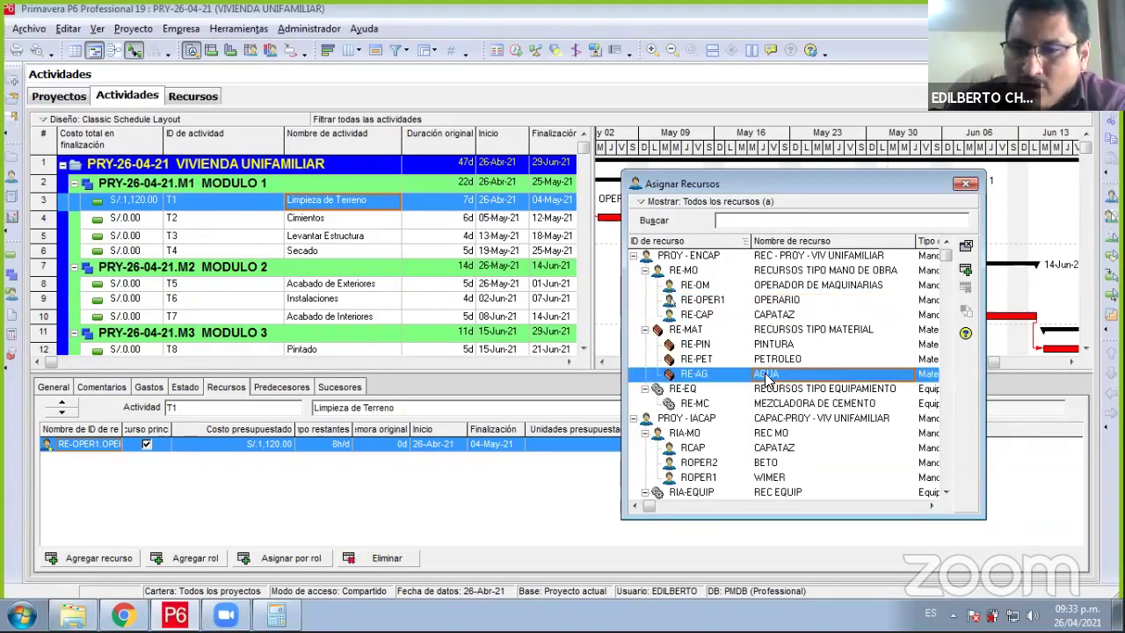
left_click(965, 270)
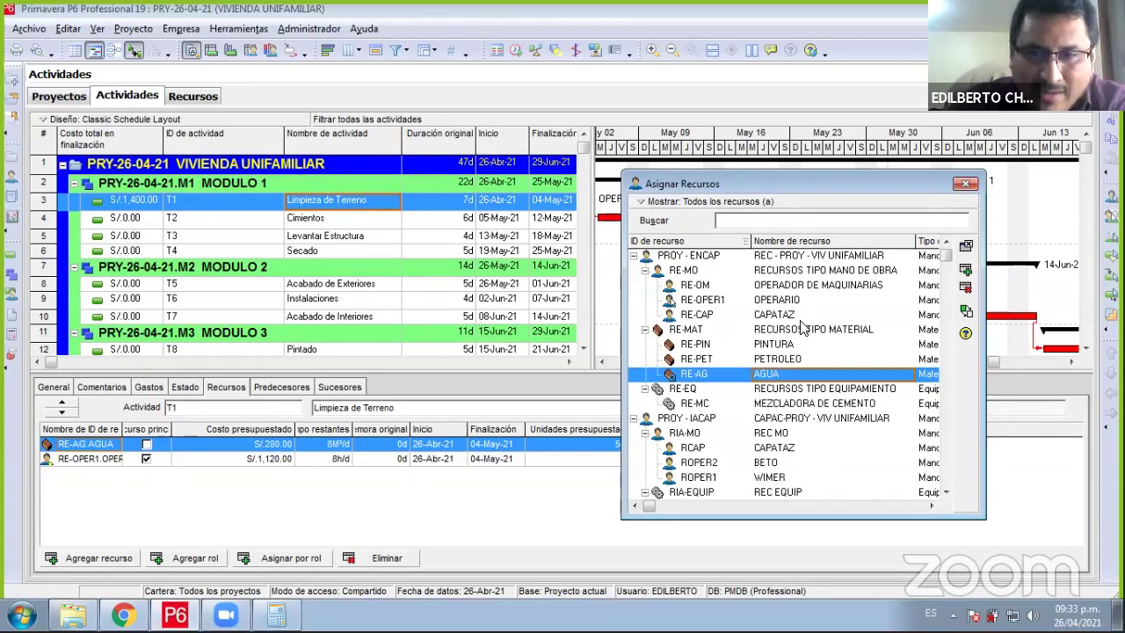
left_click_drag(689, 188, 797, 414)
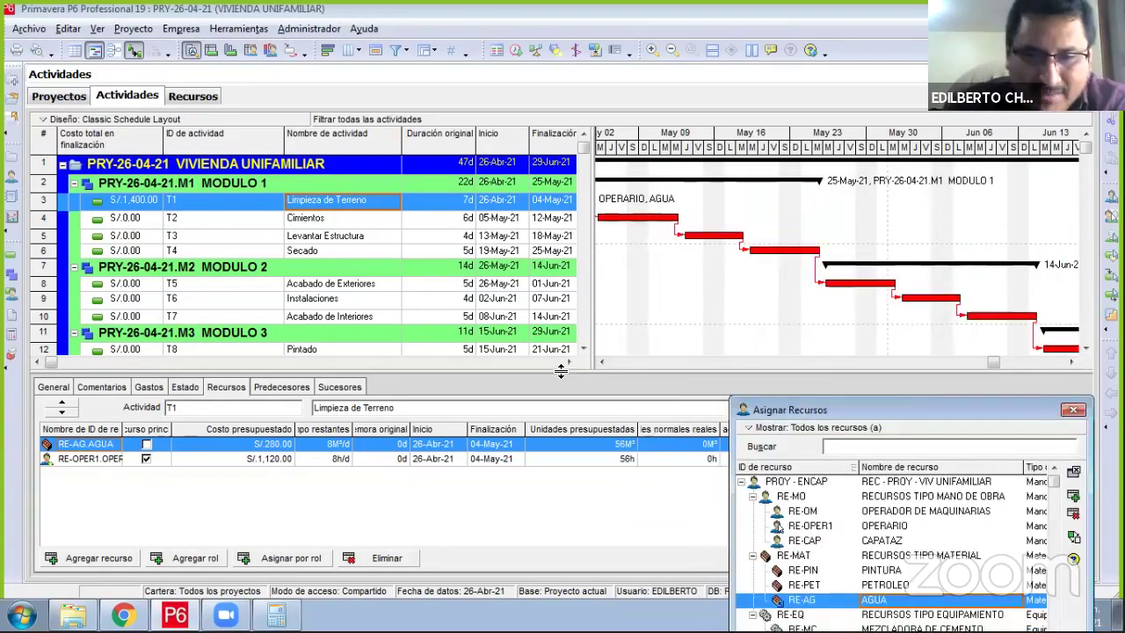
left_click_drag(561, 371, 561, 345)
left_click_drag(796, 406, 792, 443)
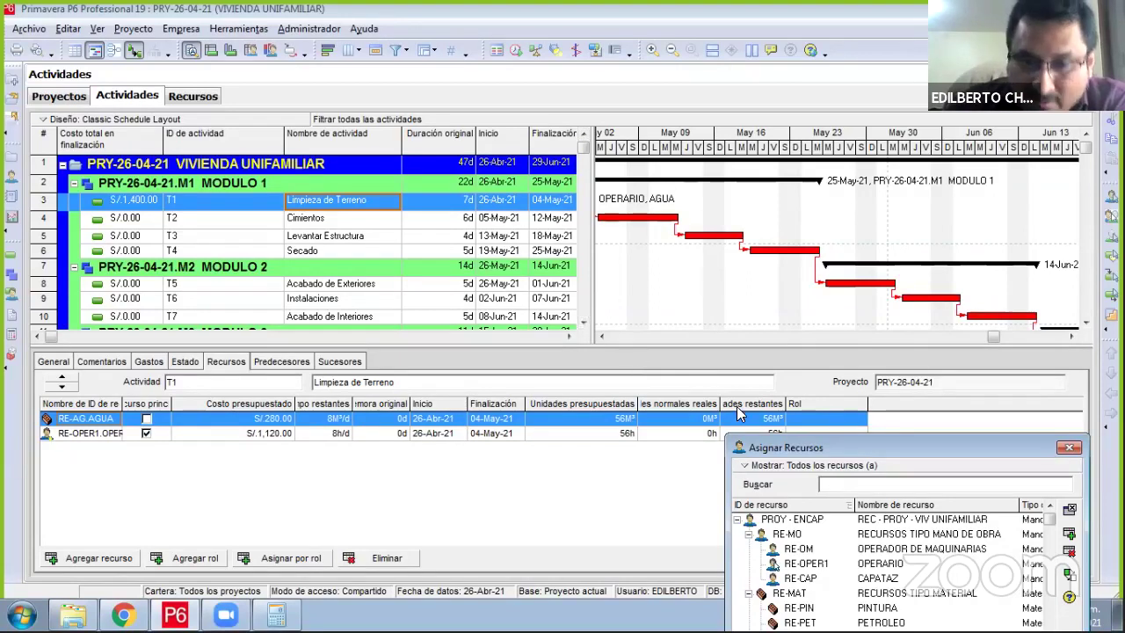
- Check the AGUA budgeted cost in the Windows calculator by multiplying 56 by its unit price, and return to the activities
left_click(276, 614)
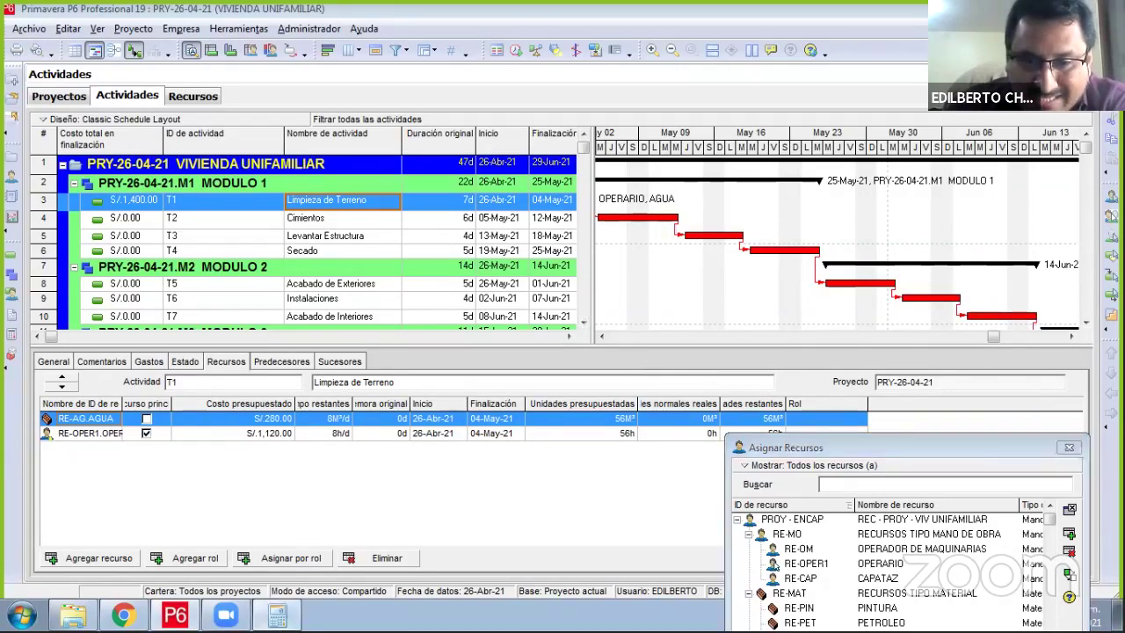
key("Escape")
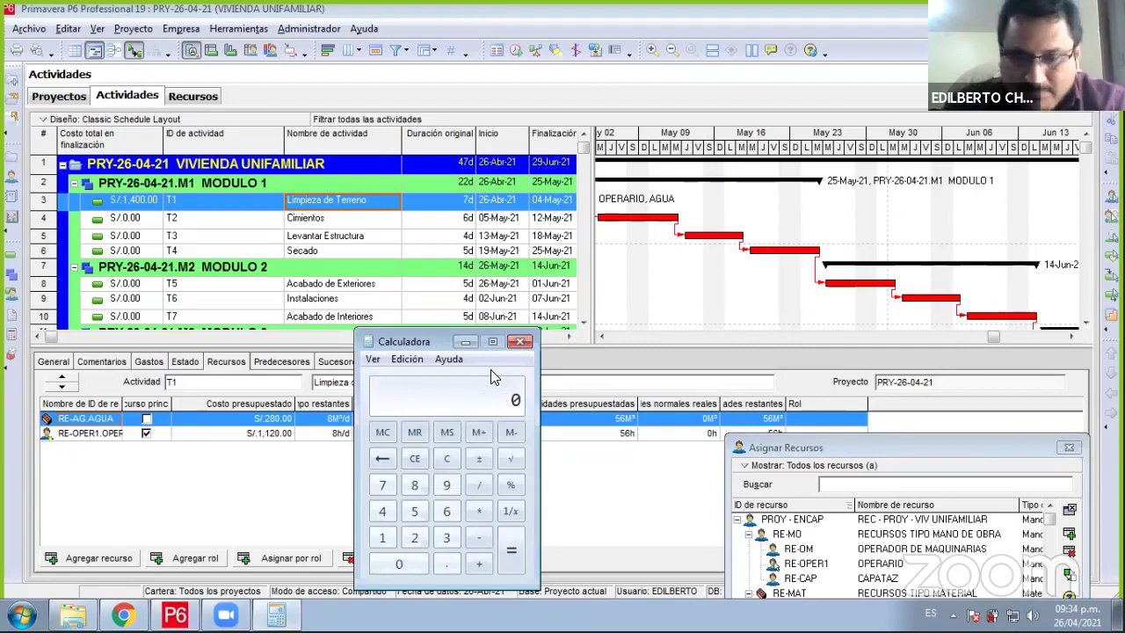
type("56*")
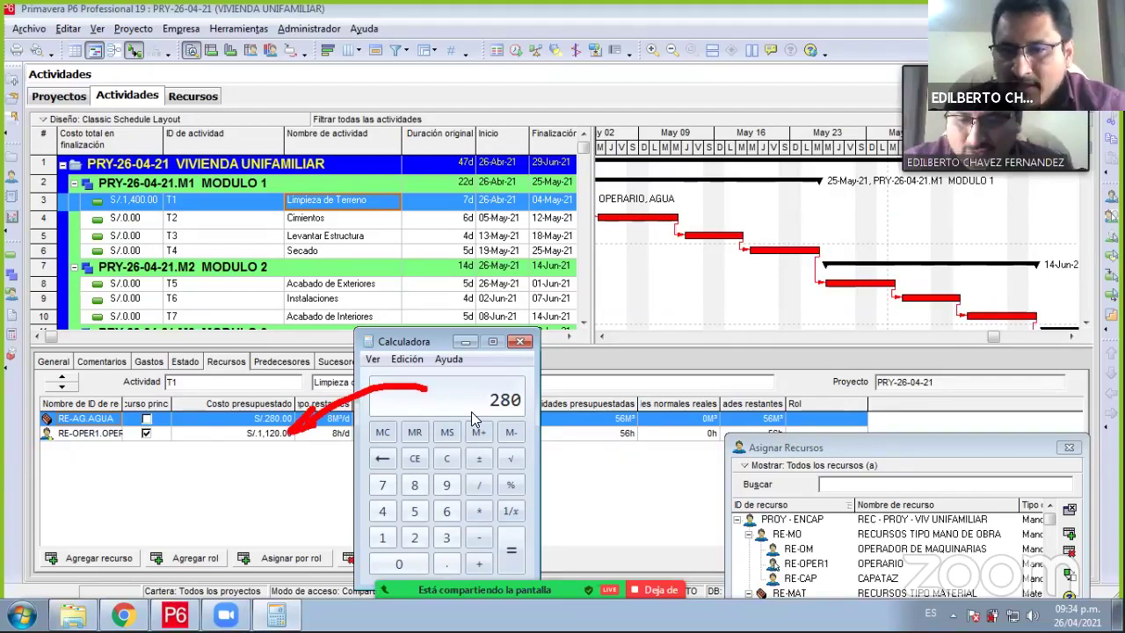
left_click(458, 342)
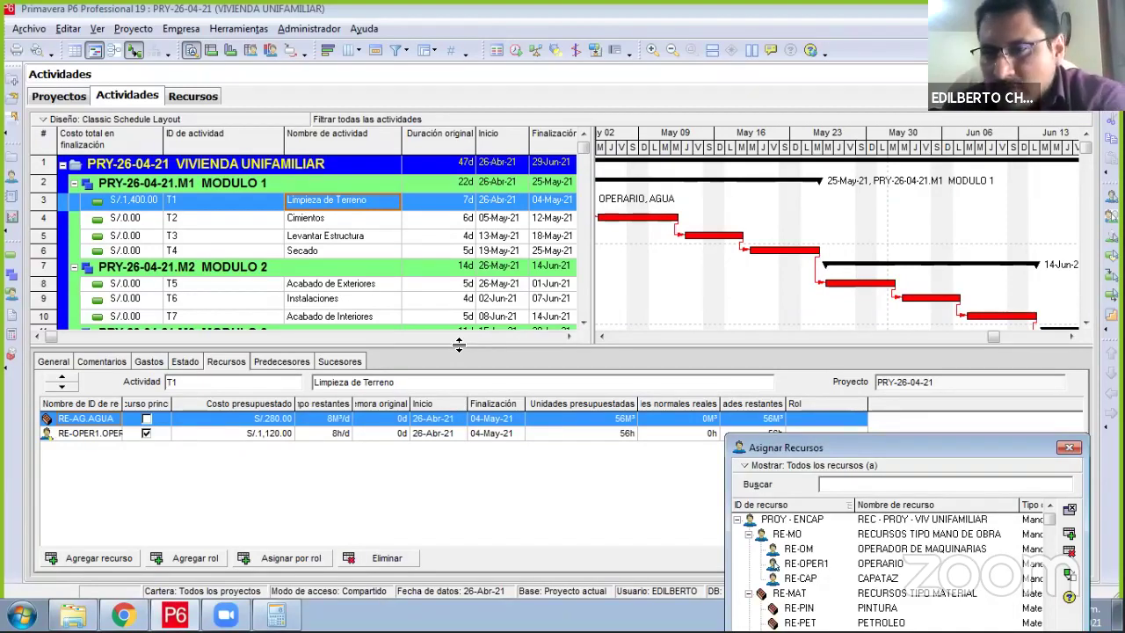
- Set the budgeted units of the AGUA resource on Limpieza de Terreno to 2 M³
left_click(615, 420)
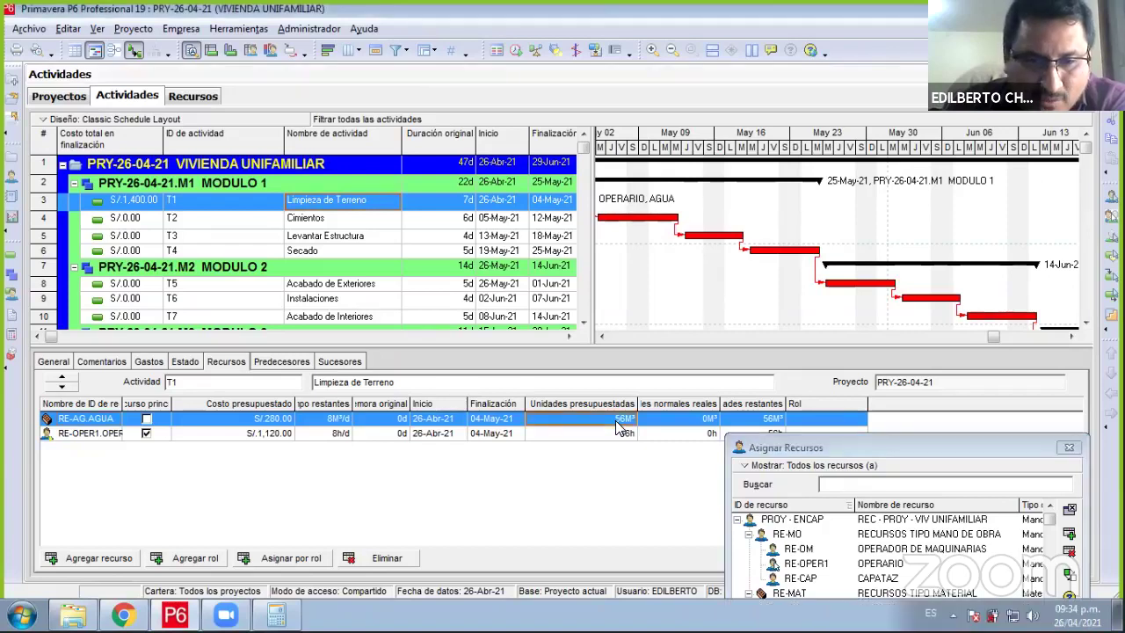
left_click(595, 420)
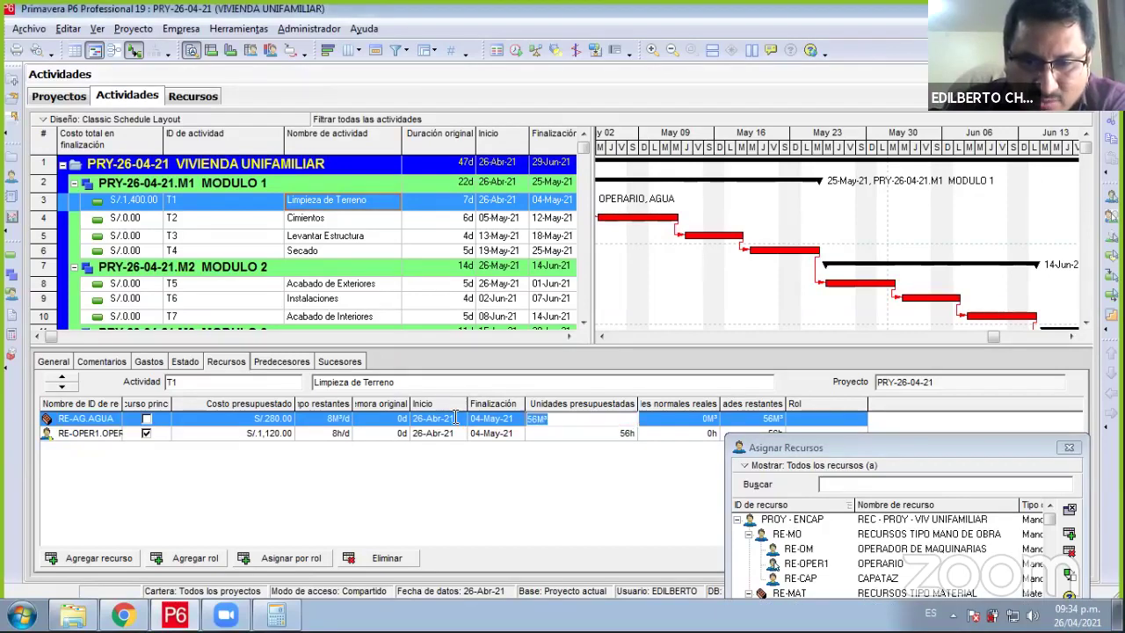
type("2")
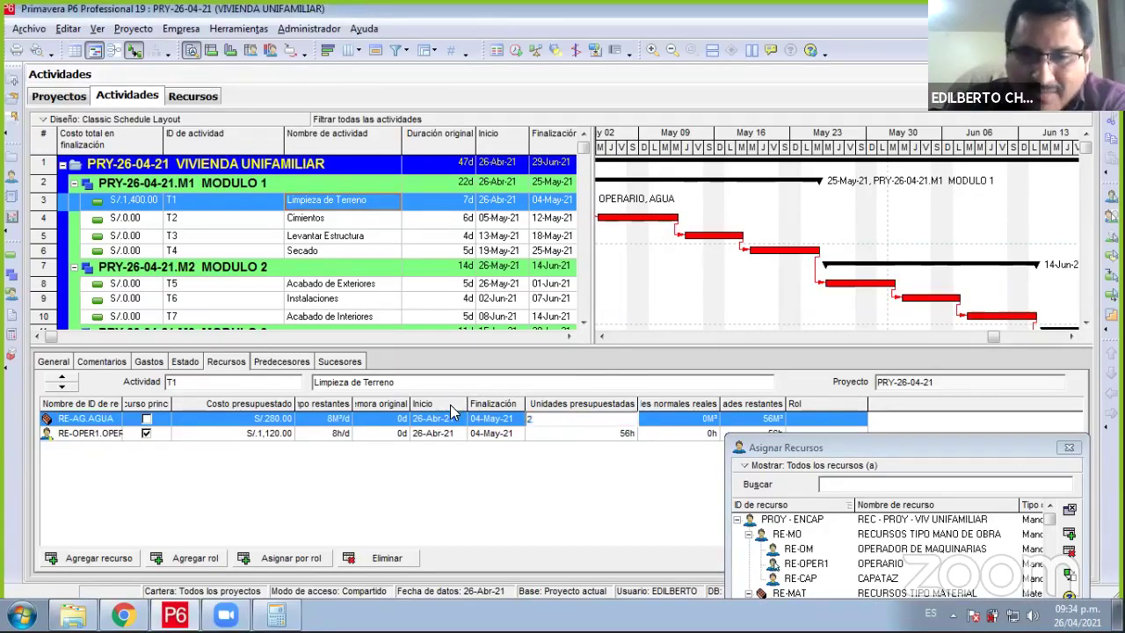
key("Return")
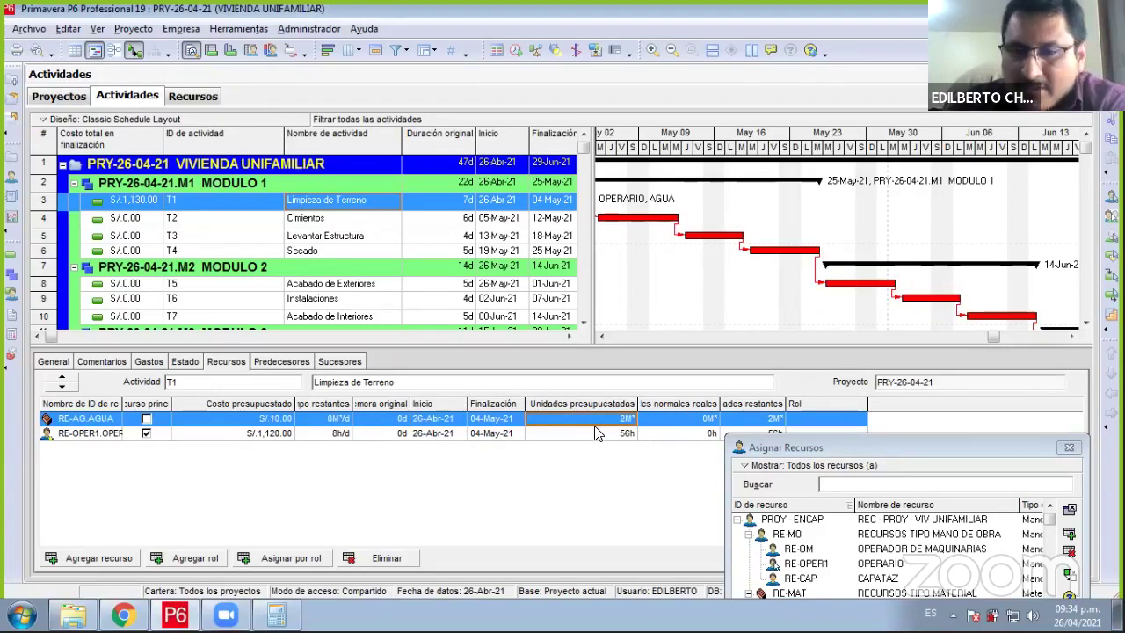
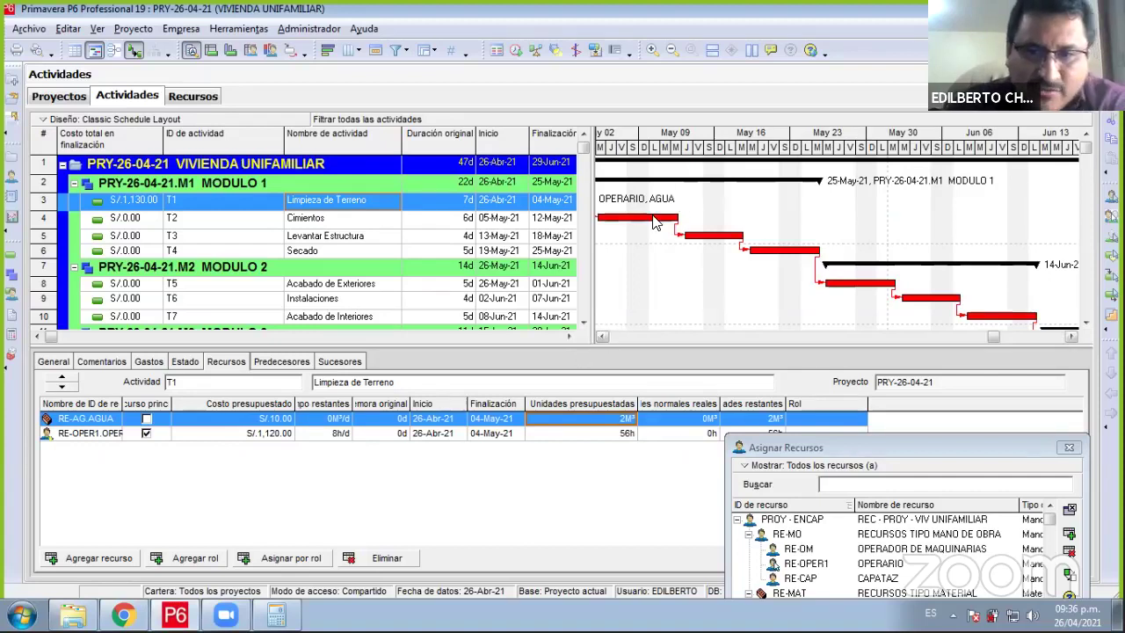
- Assign the RE-PIN PINTURA material resource to the Pintado activity and move the assignment window clear of the budgeted units
scroll(685, 206, "left", 2)
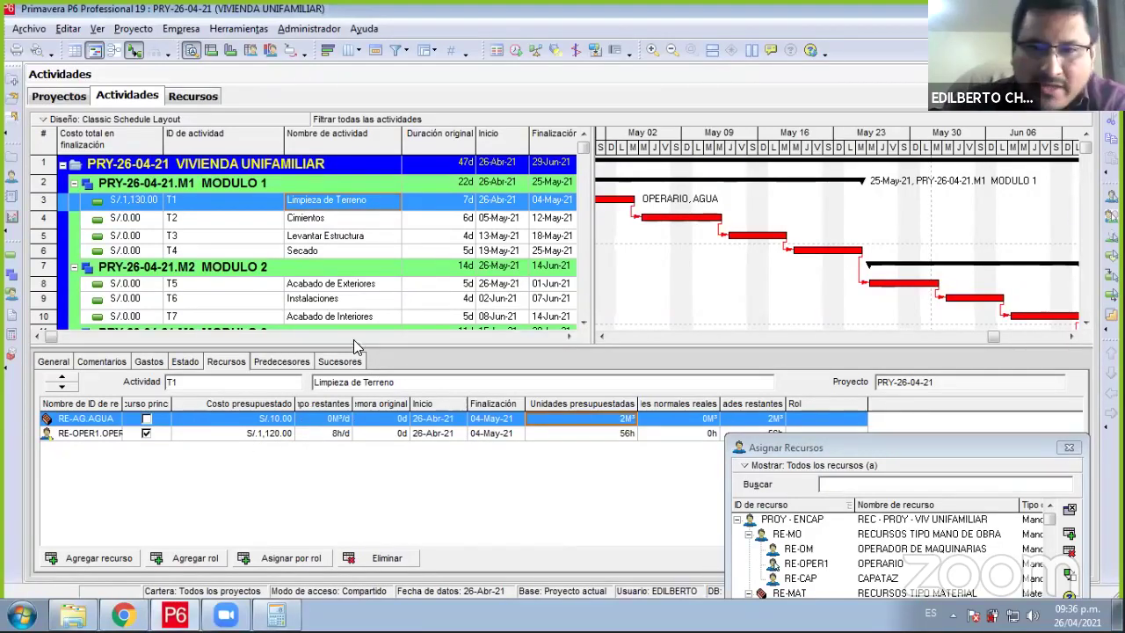
left_click(331, 221)
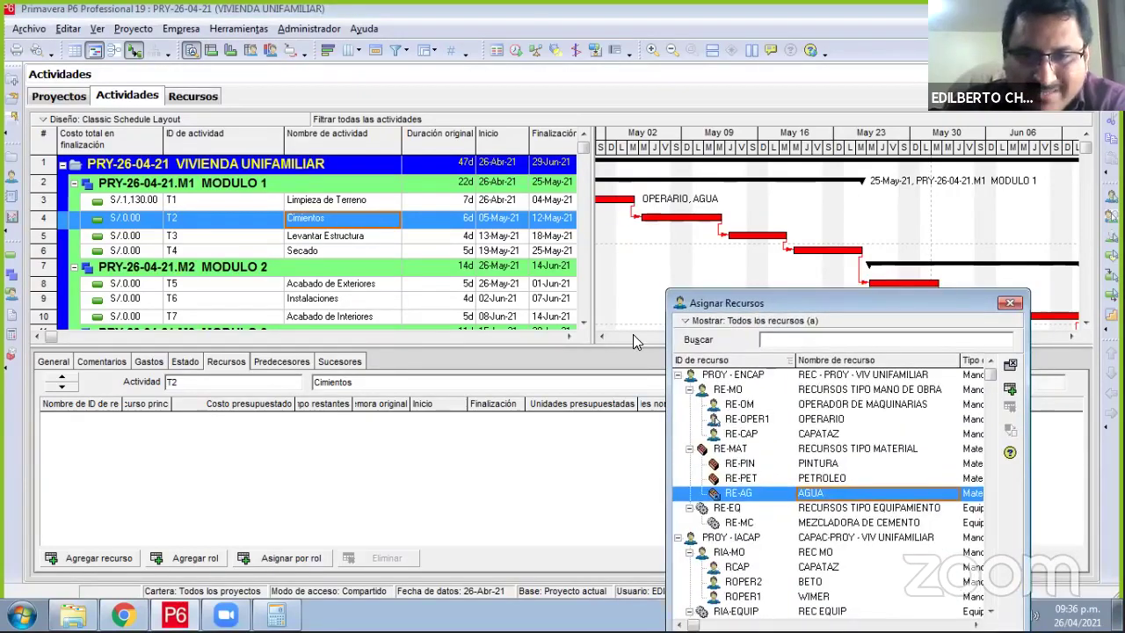
scroll(583, 323, "down", 1)
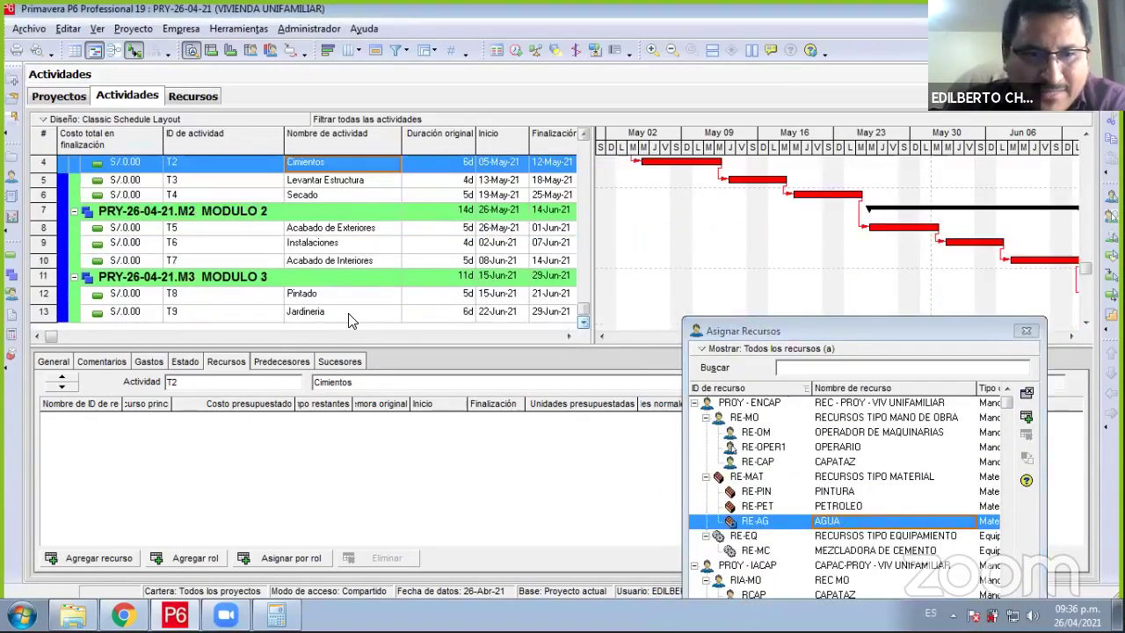
left_click(318, 297)
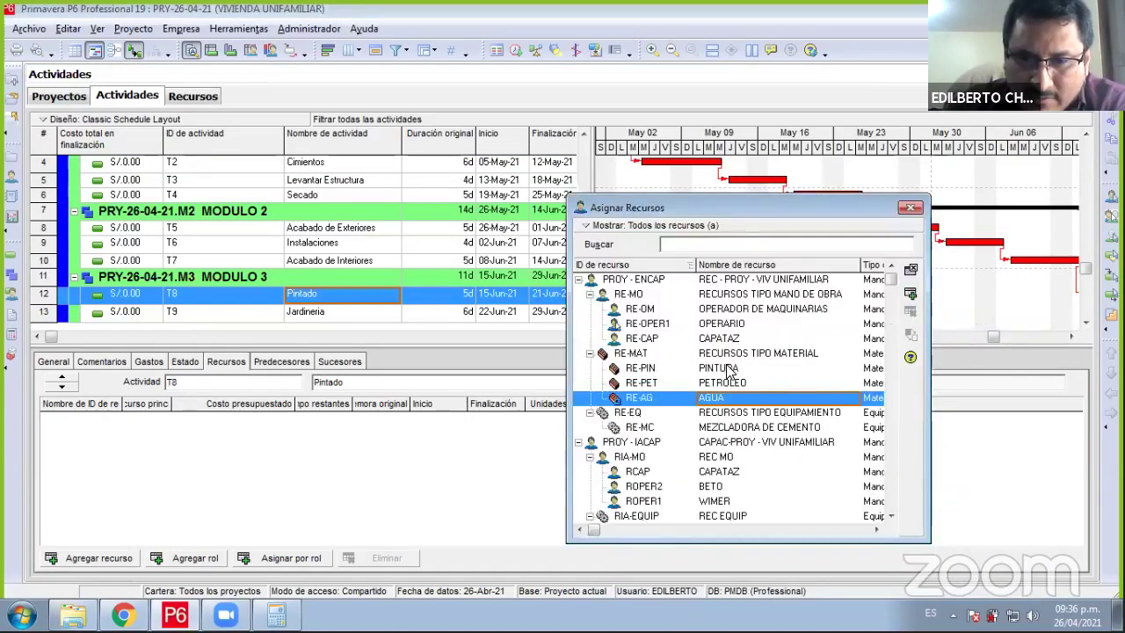
double_click(728, 369)
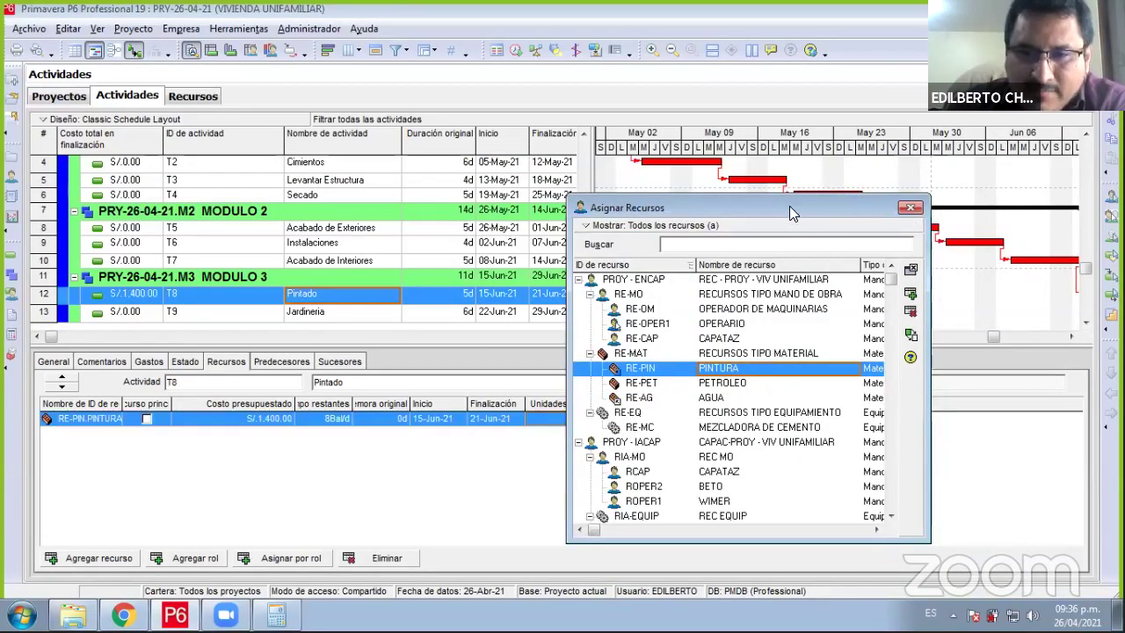
left_click_drag(789, 206, 905, 417)
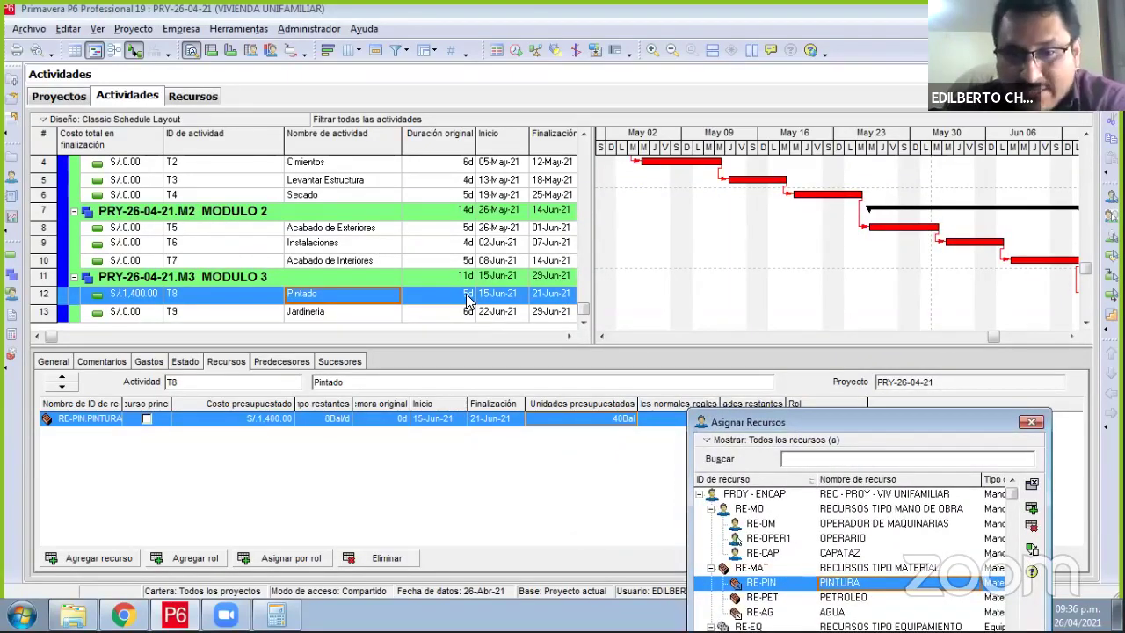
- Set the budgeted units of PINTURA on Pintado to 20 and close the resource assignment window
left_click(587, 420)
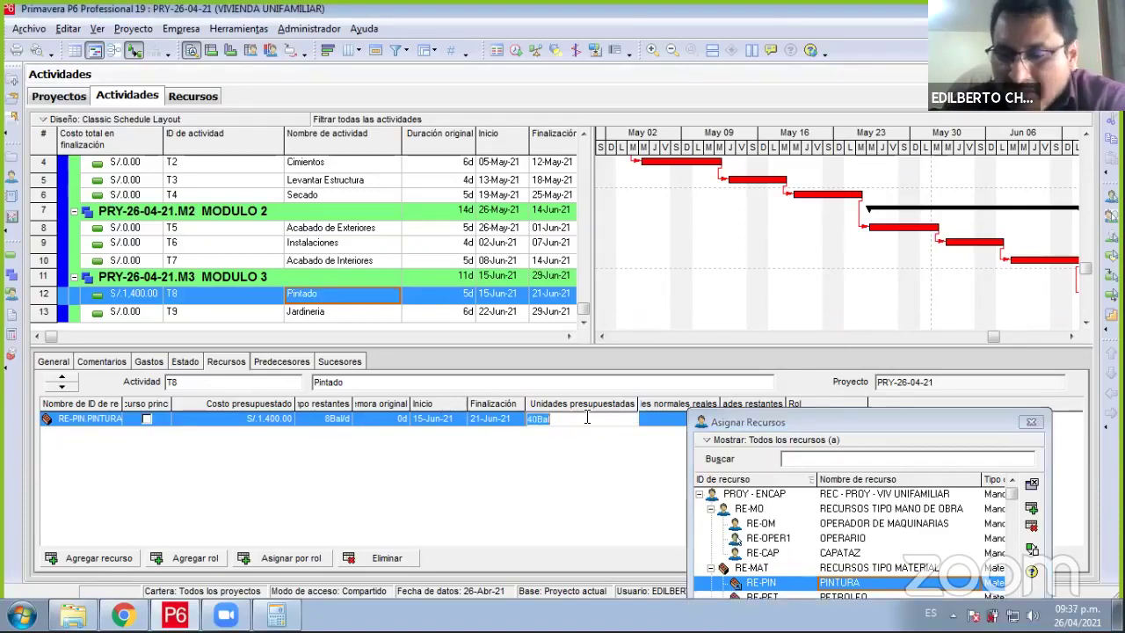
type("20")
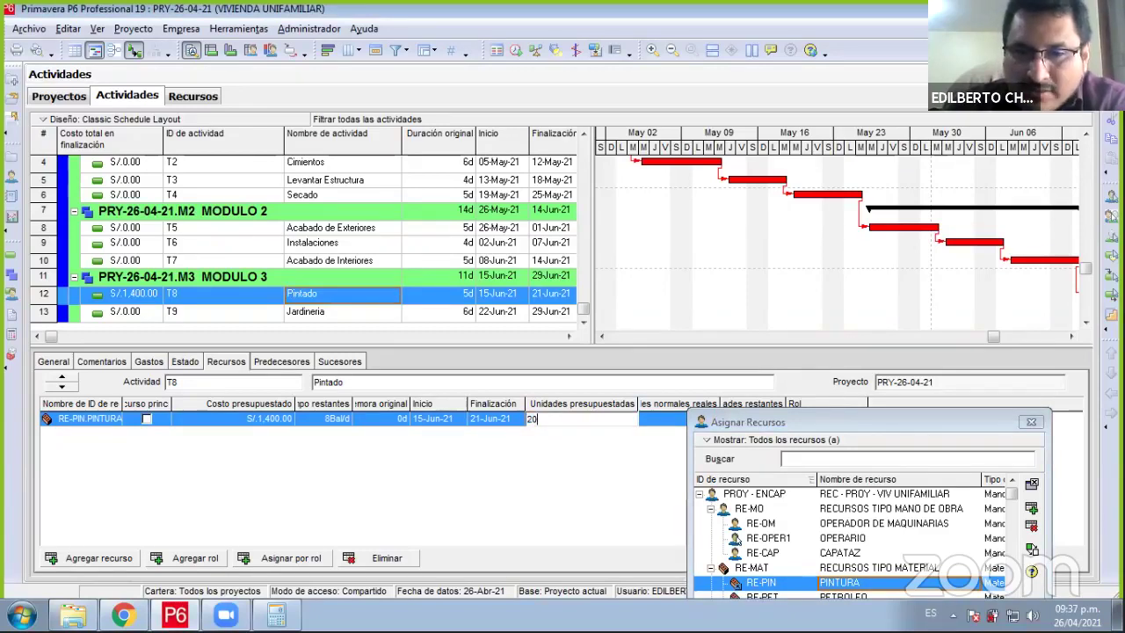
key("Return")
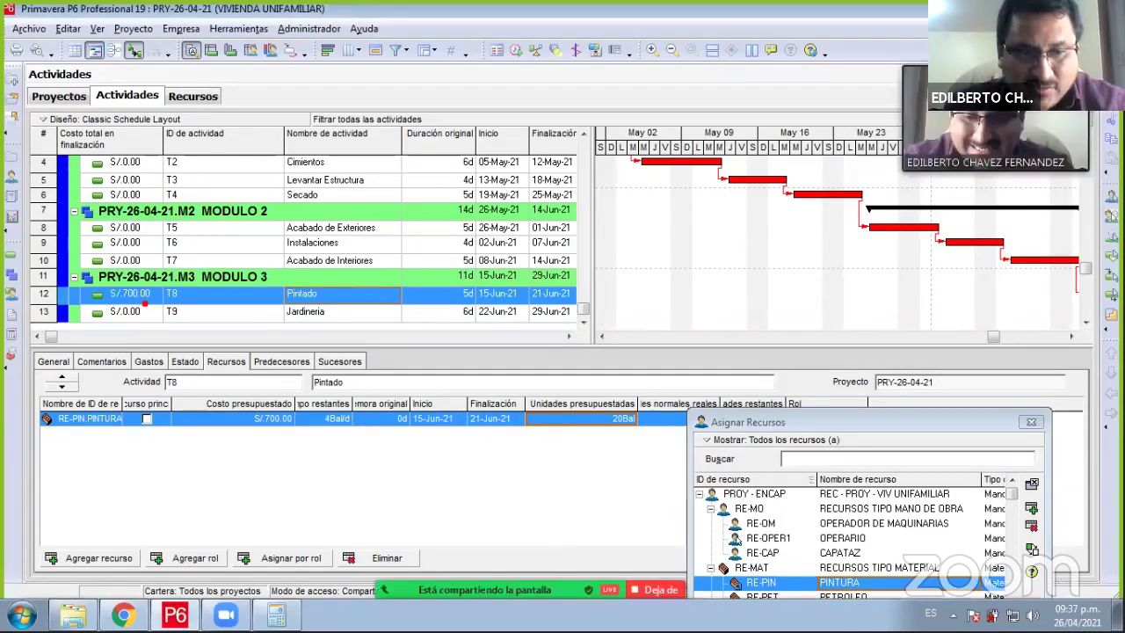
left_click_drag(218, 413, 151, 296)
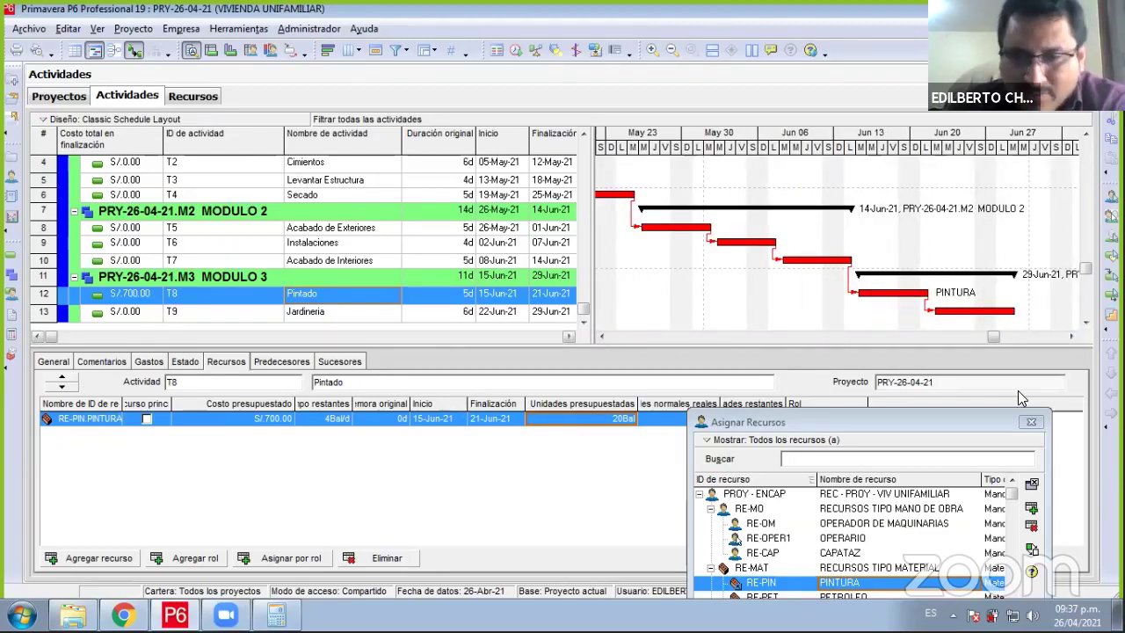
left_click(1032, 422)
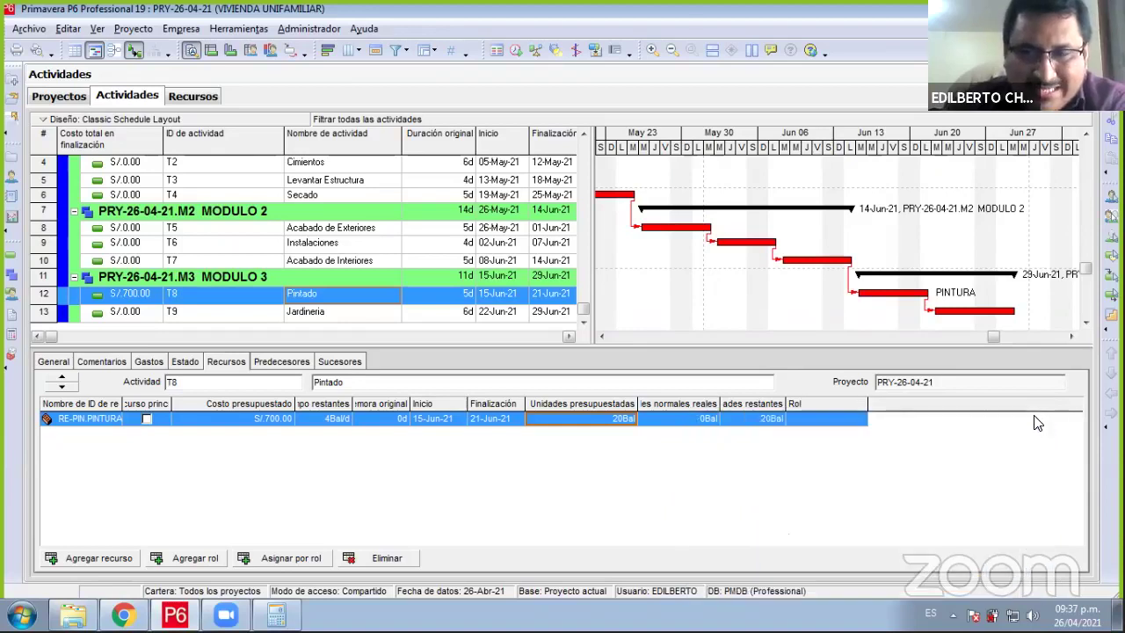
- Examine the resource names labelled beside the Gantt bars across the three modules
left_click(1073, 337)
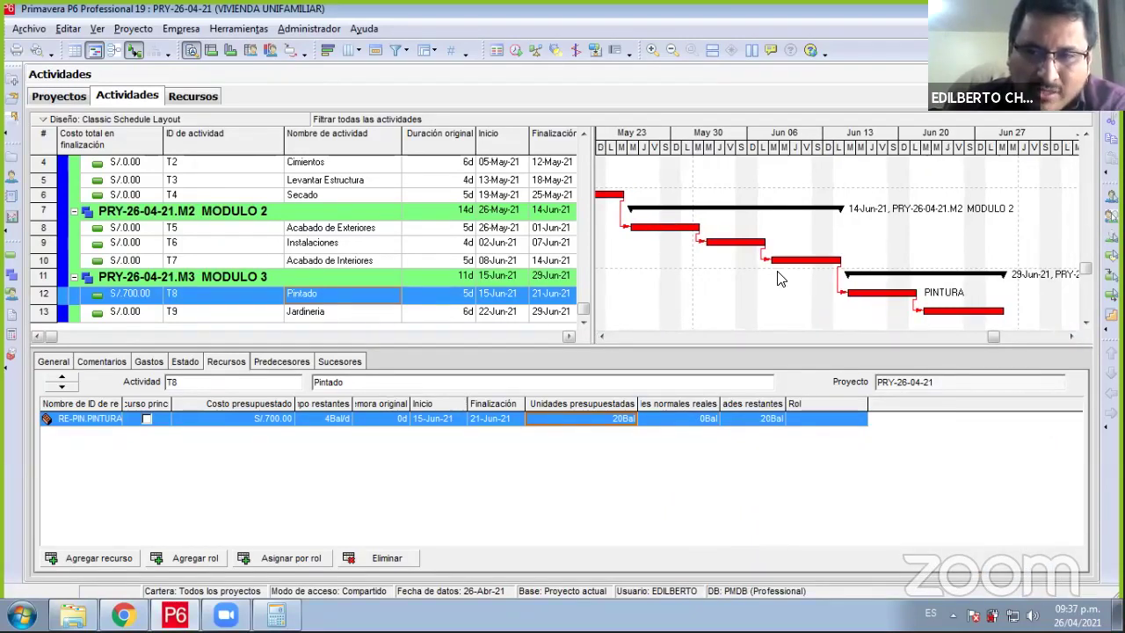
left_click(606, 336)
left_click(605, 336)
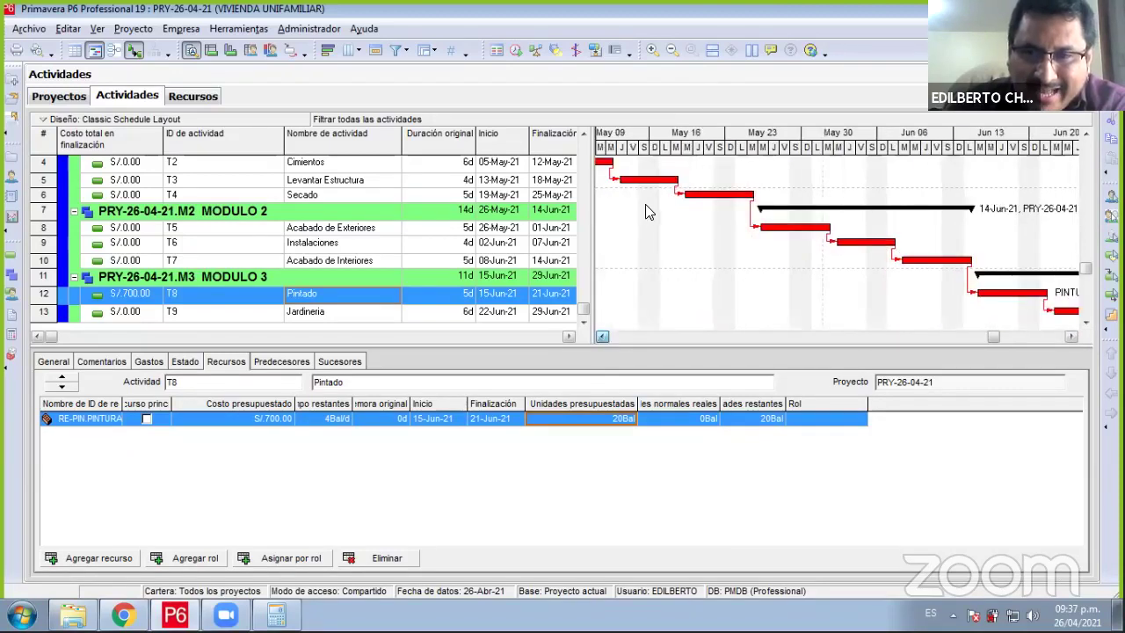
scroll(645, 211, "left", 2)
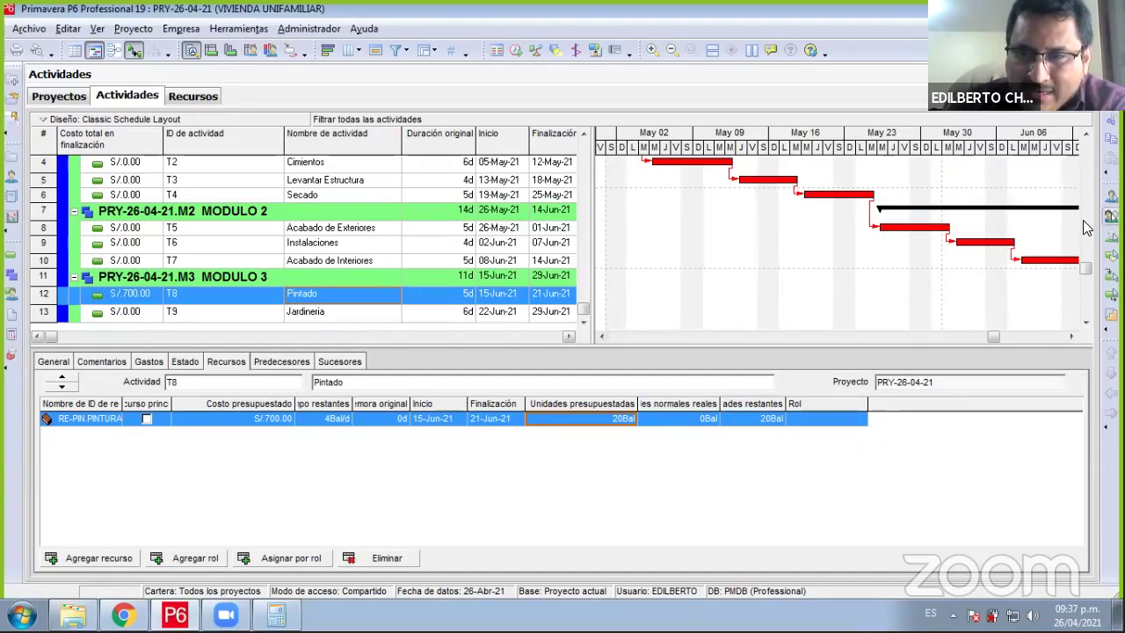
scroll(1088, 230, "up", 1)
scroll(1070, 189, "up", 1)
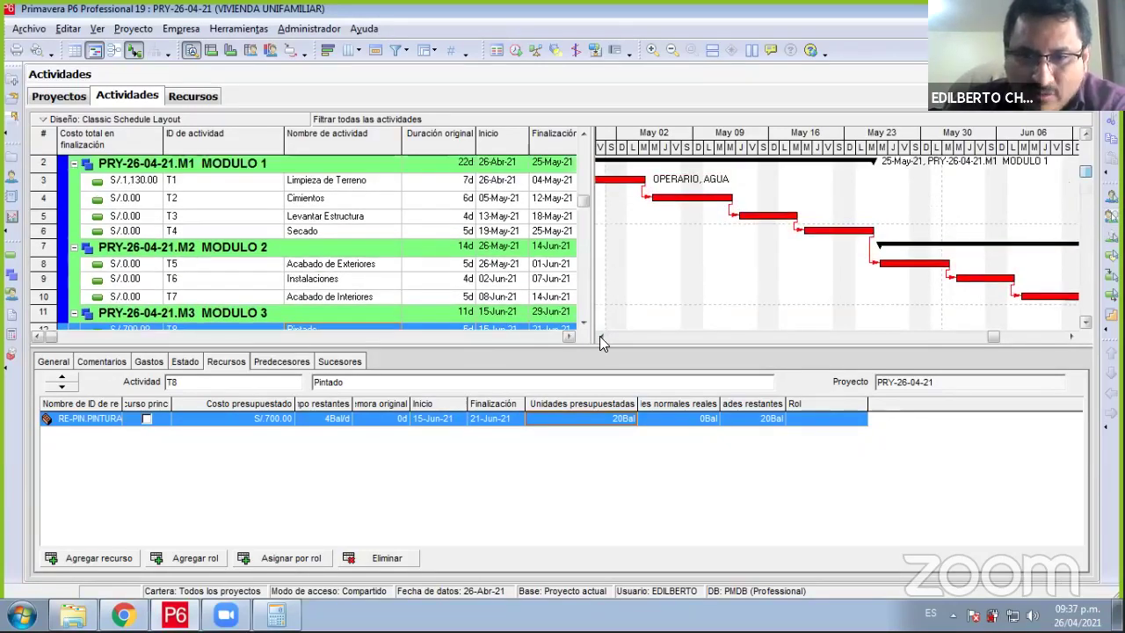
left_click(1070, 337)
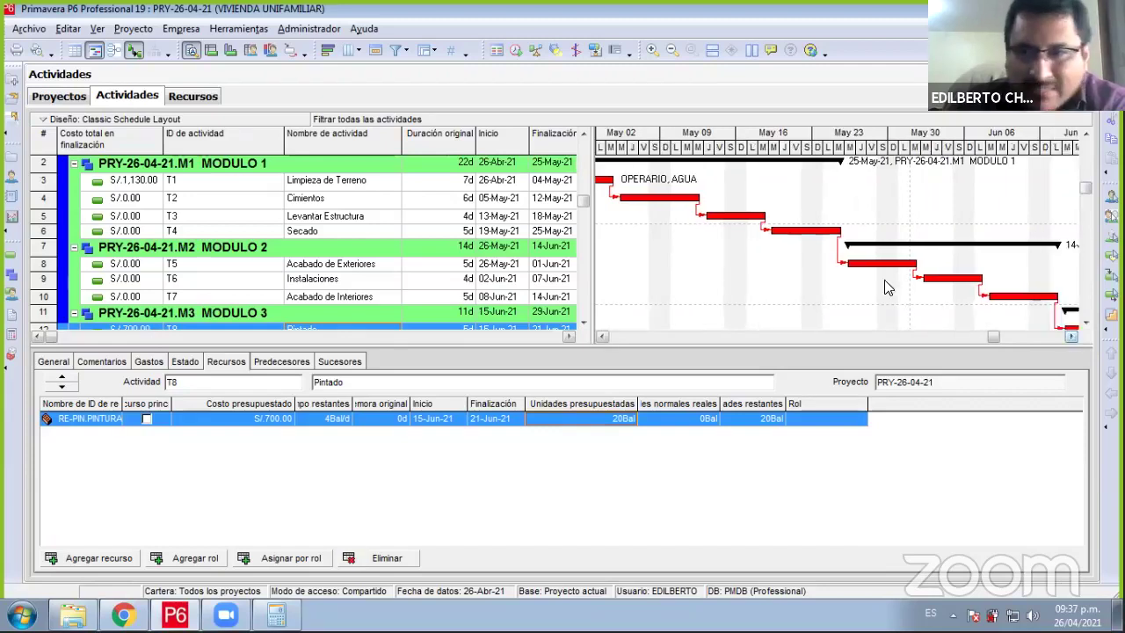
- Open the Gantt bar settings and inspect the bar labels defined for the Milestone and summary bars
left_click(327, 53)
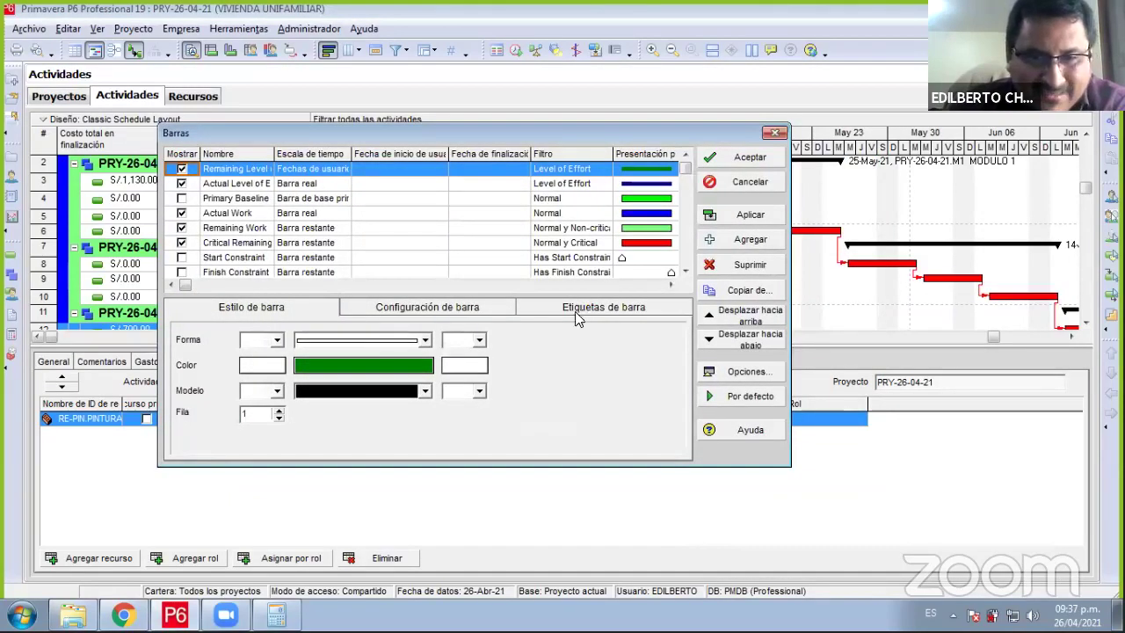
left_click(577, 313)
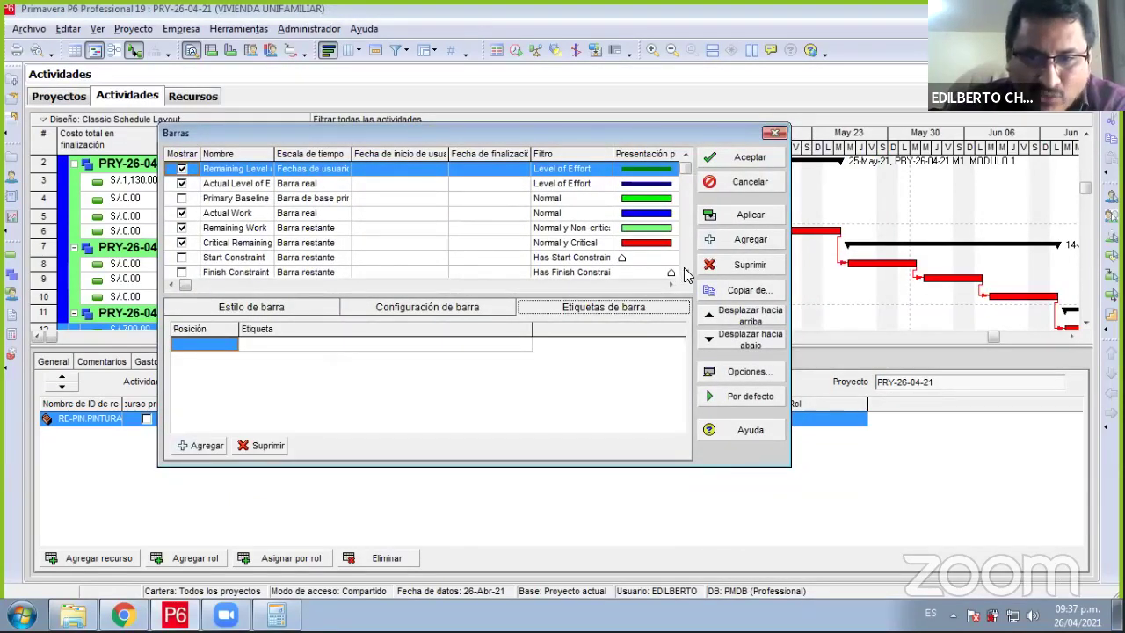
scroll(684, 275, "down", 3)
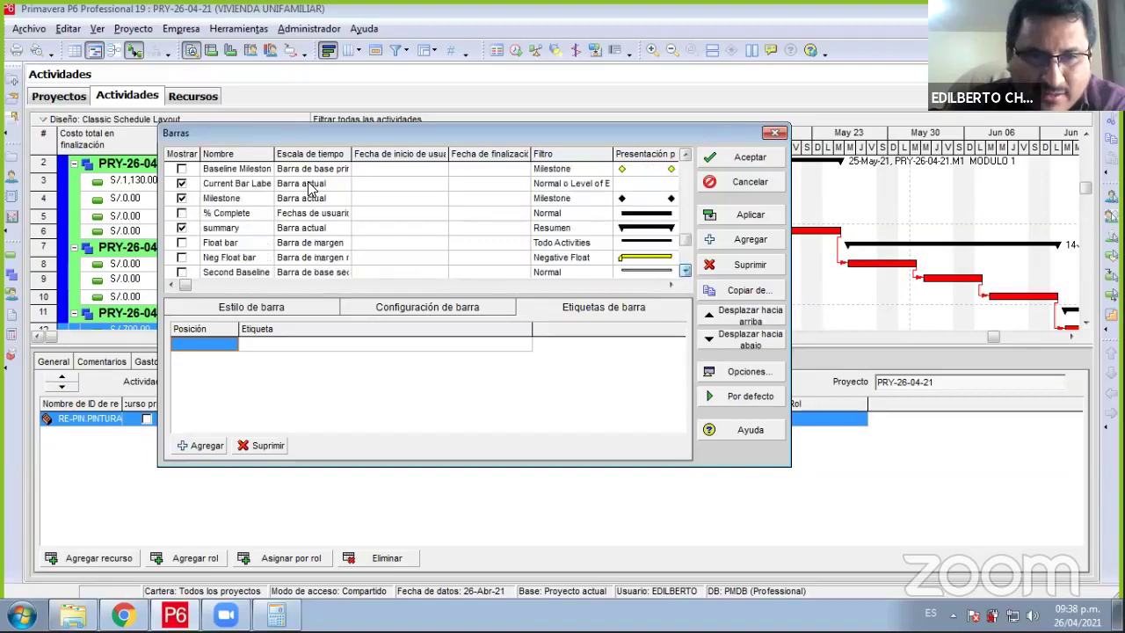
scroll(309, 188, "down", 1)
left_click(313, 185)
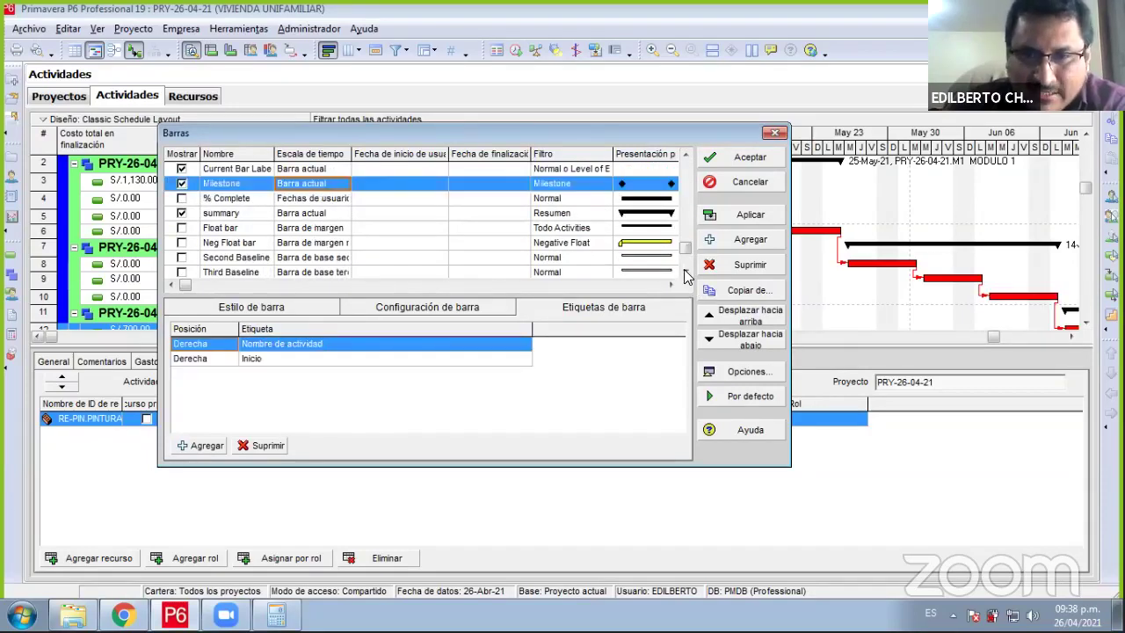
scroll(347, 220, "down", 1)
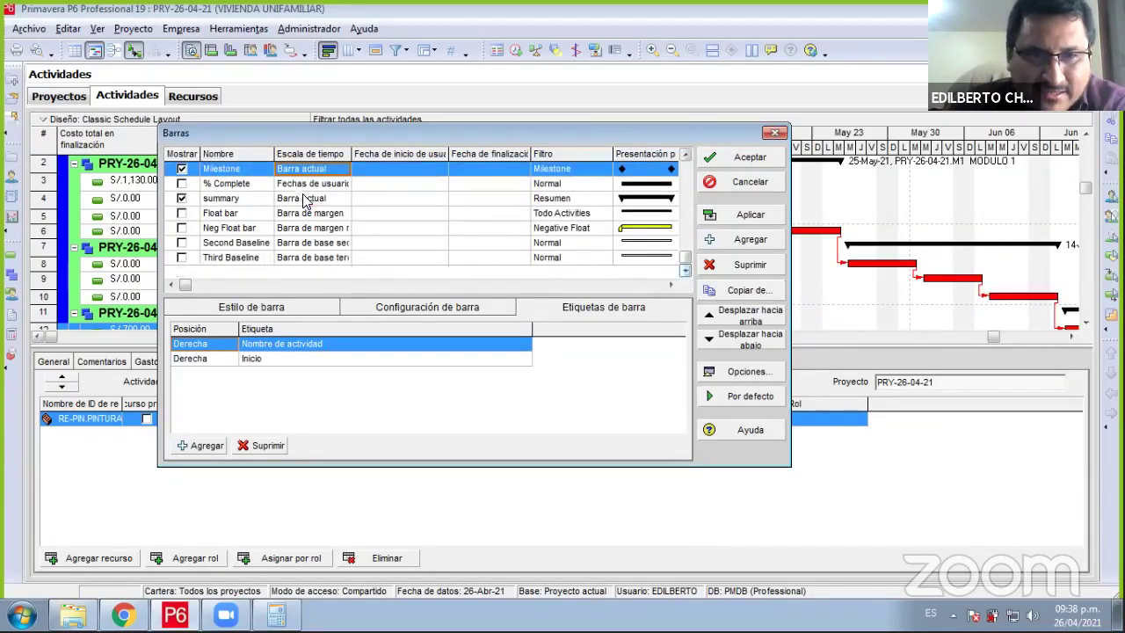
left_click(304, 198)
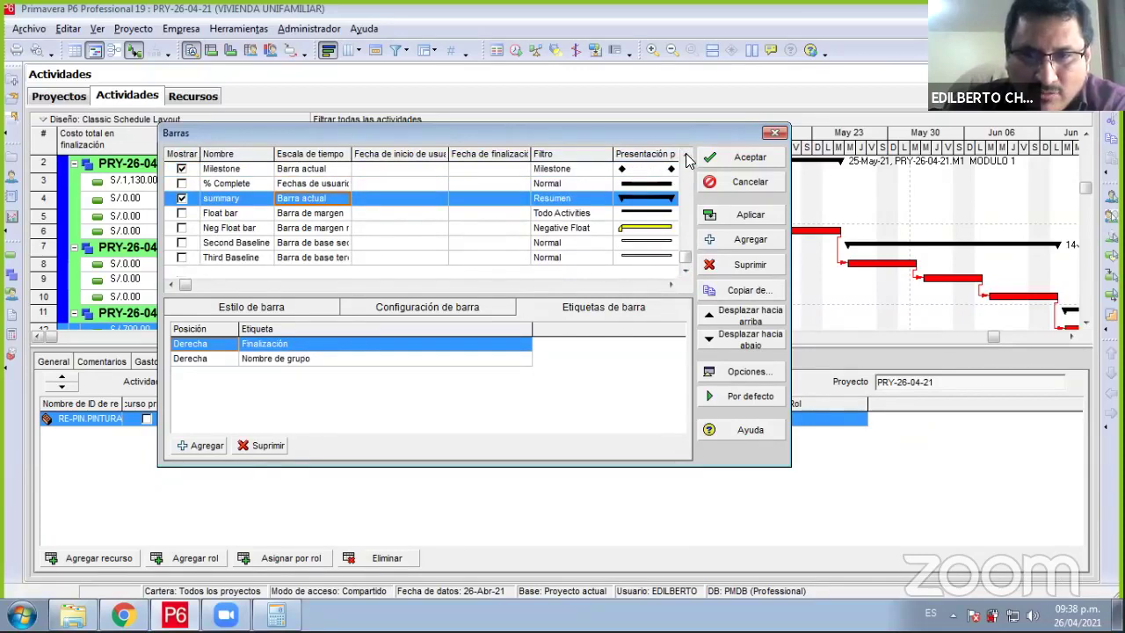
left_click(314, 169)
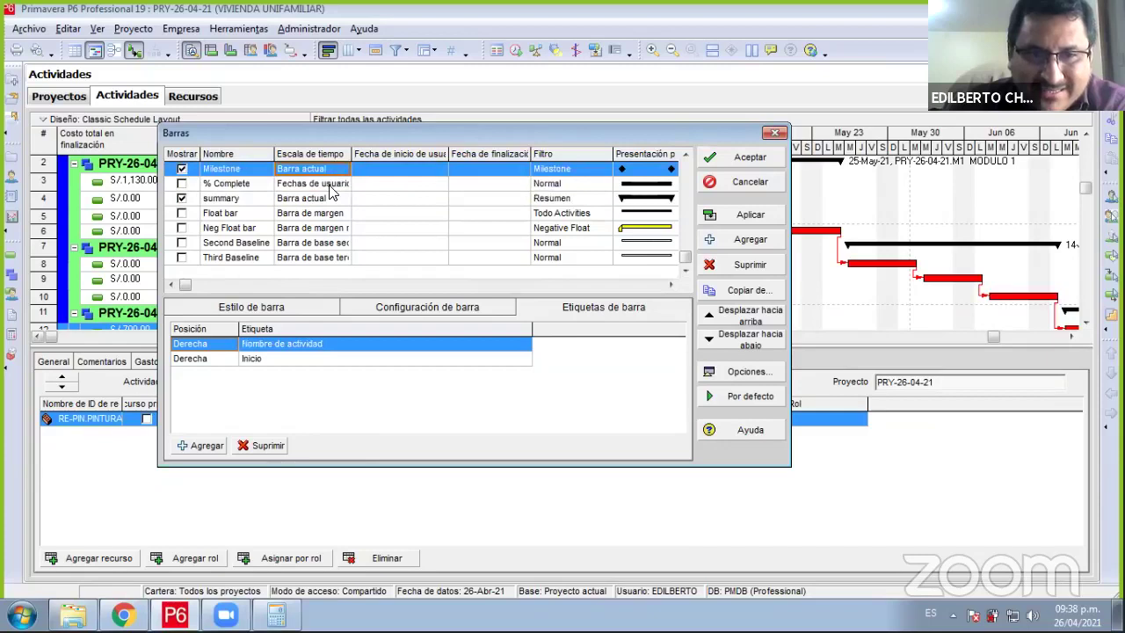
left_click(325, 199)
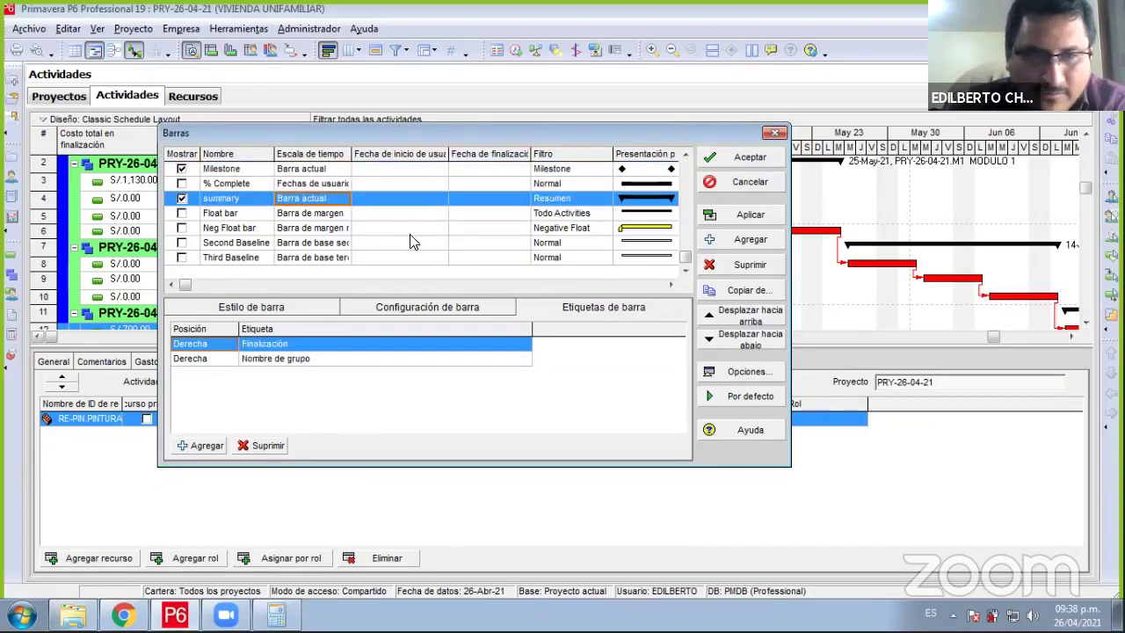
- Locate the Current Bar Labels entry in the bar list and inspect its label definition
key("Up")
key("Up")
key("Up")
key("Up")
key("Up")
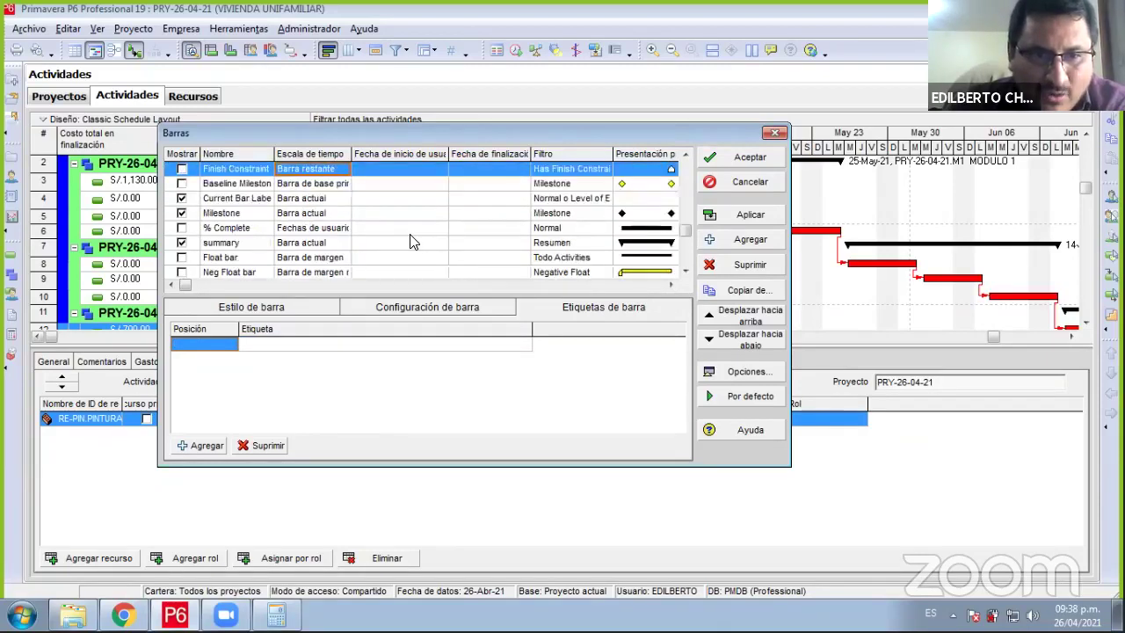
key("Down")
key("Down")
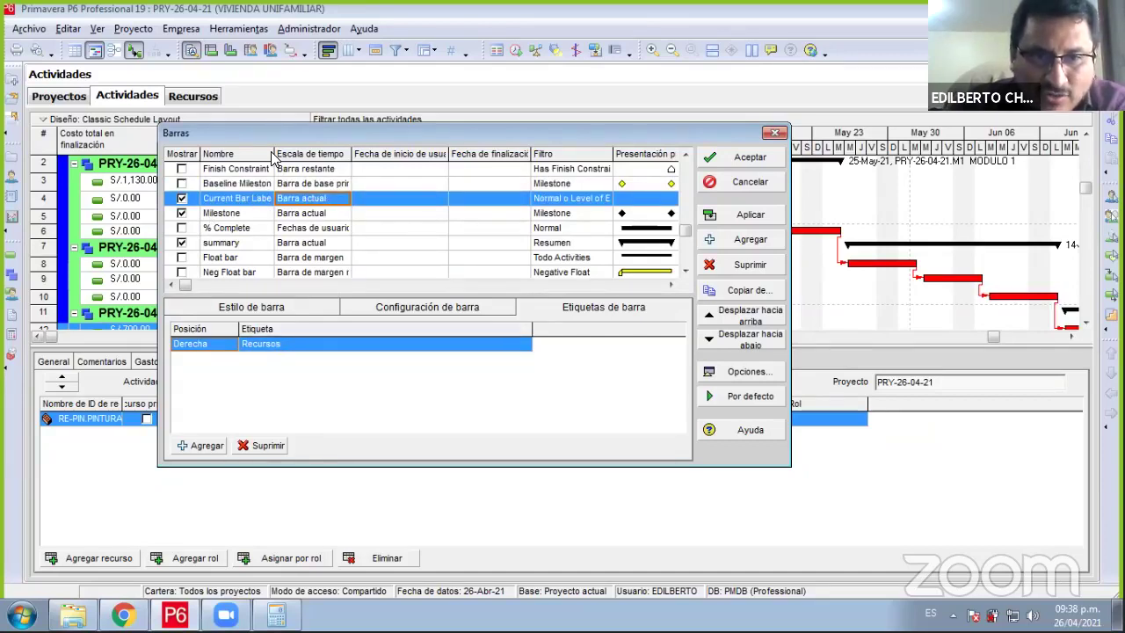
- Widen the Nombre column of the bar list to read the Current Bar Labels entry, and close the bar settings
left_click_drag(273, 155, 290, 154)
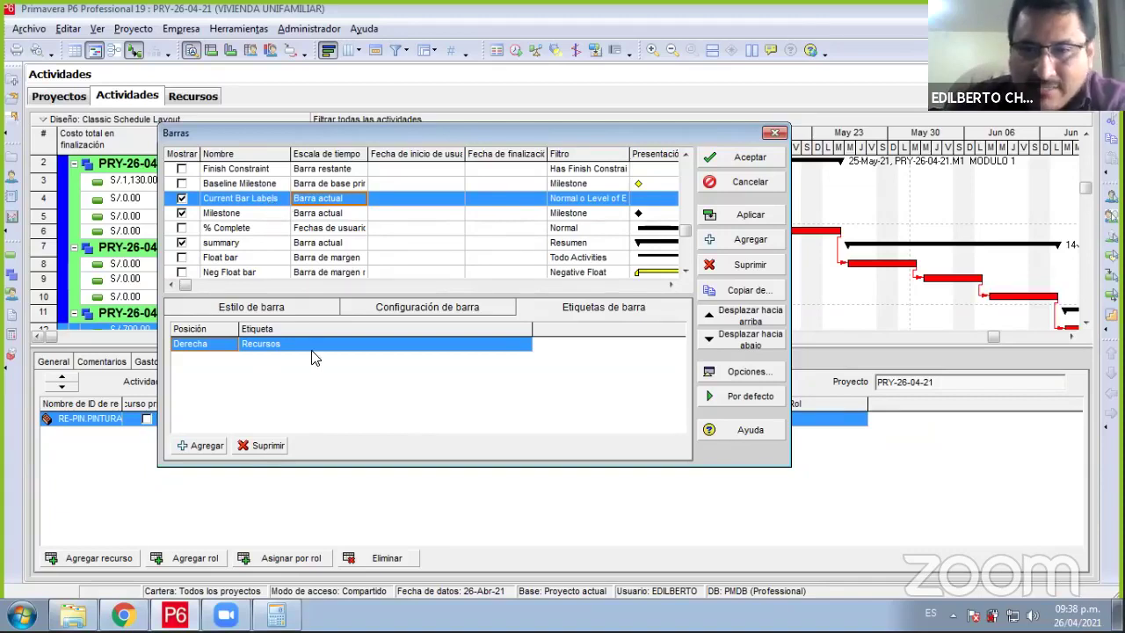
left_click_drag(462, 135, 409, 287)
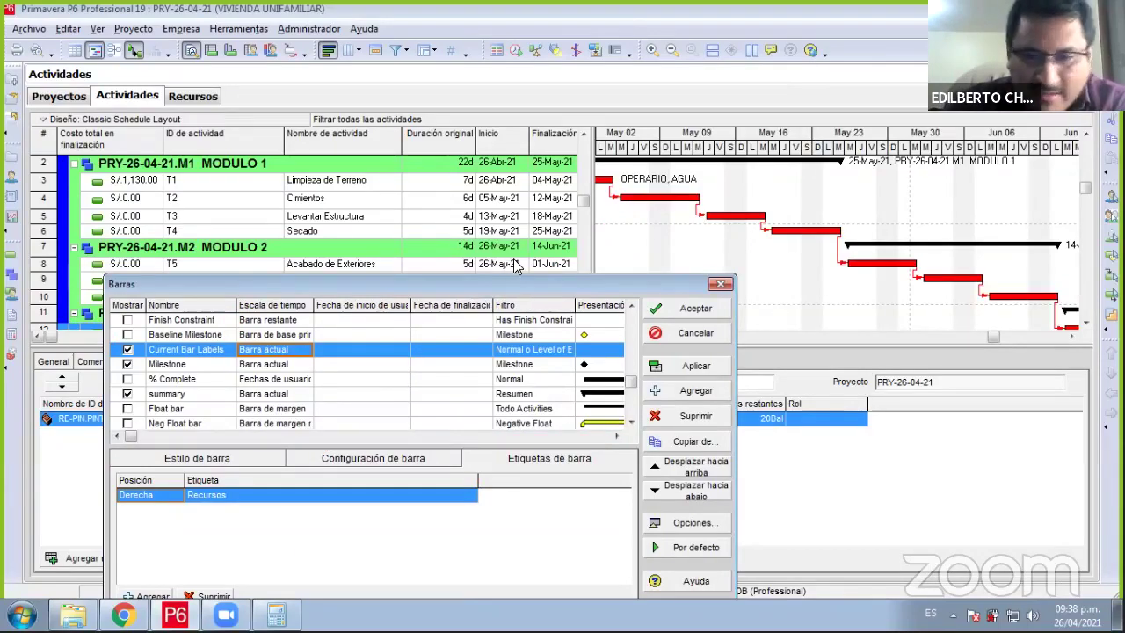
left_click_drag(505, 281, 534, 249)
left_click(747, 253)
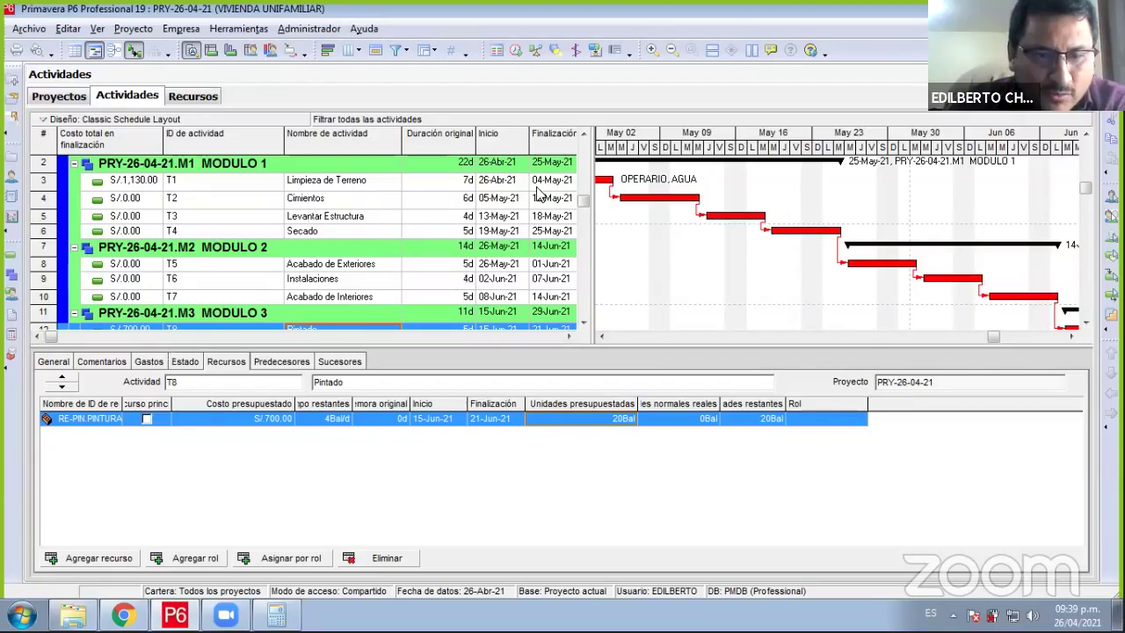
- Check the resources assigned to the Limpieza de Terreno and Cimientos activities
left_click(578, 186)
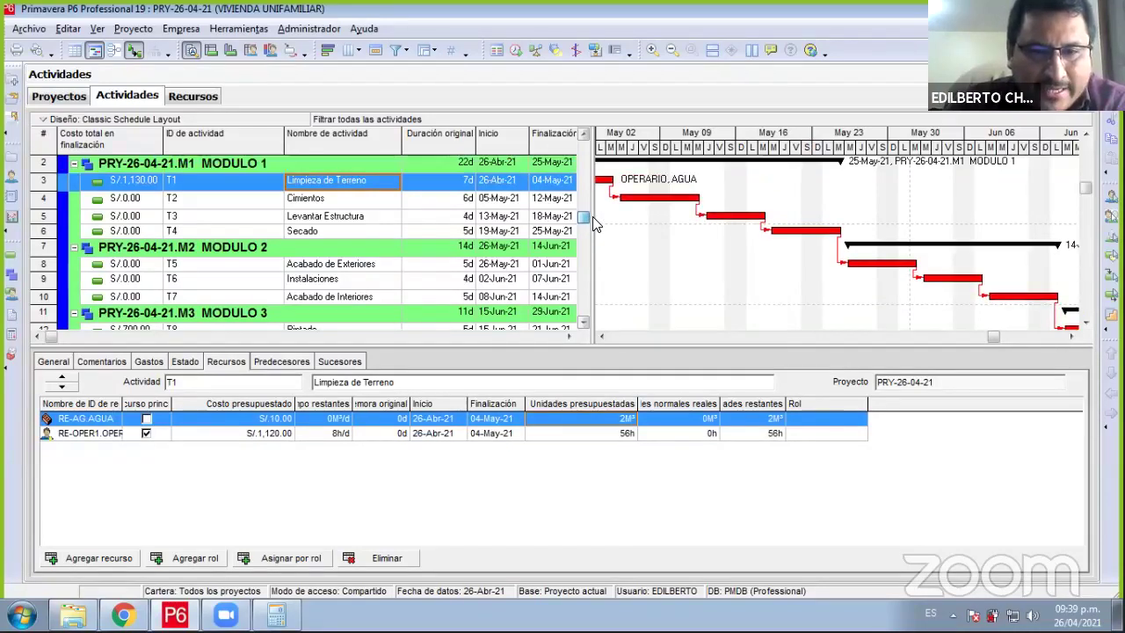
left_click(336, 201)
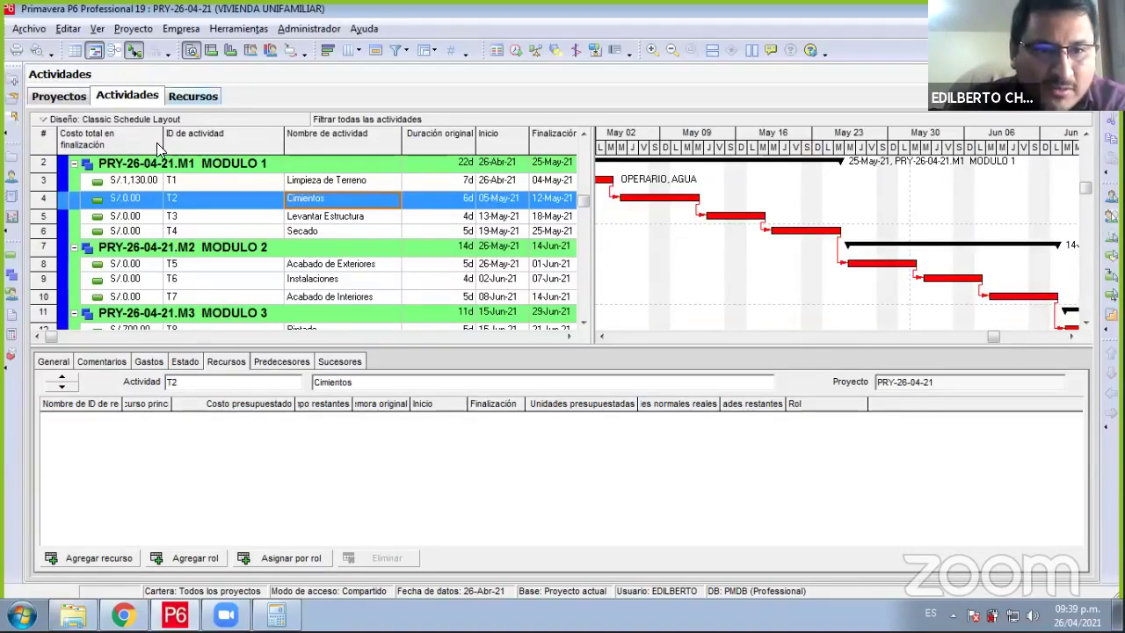
- Add a resource under RECURSOS TIPO MATERIAL with the ID RE-CEM and the name CEMENTO
left_click(1109, 215)
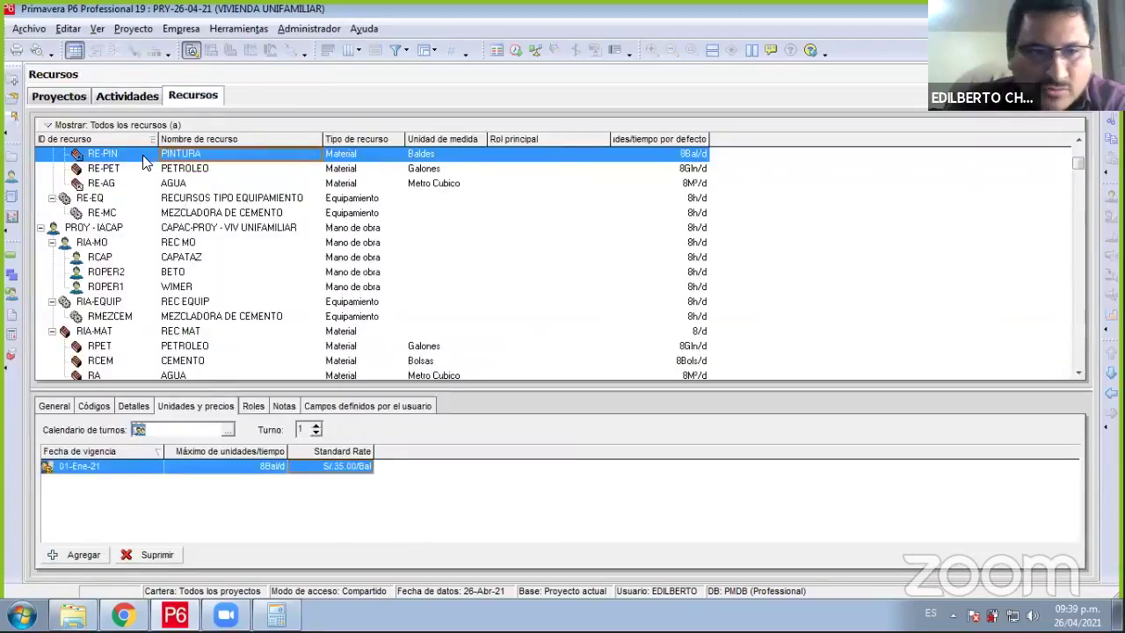
scroll(255, 183, "up", 2)
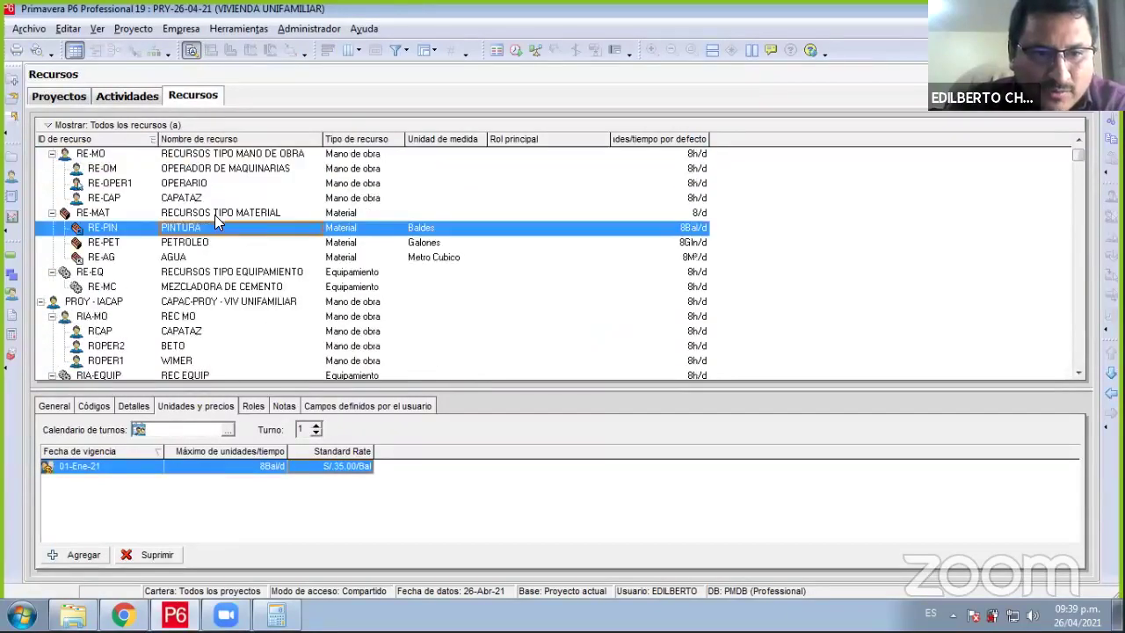
left_click(216, 213)
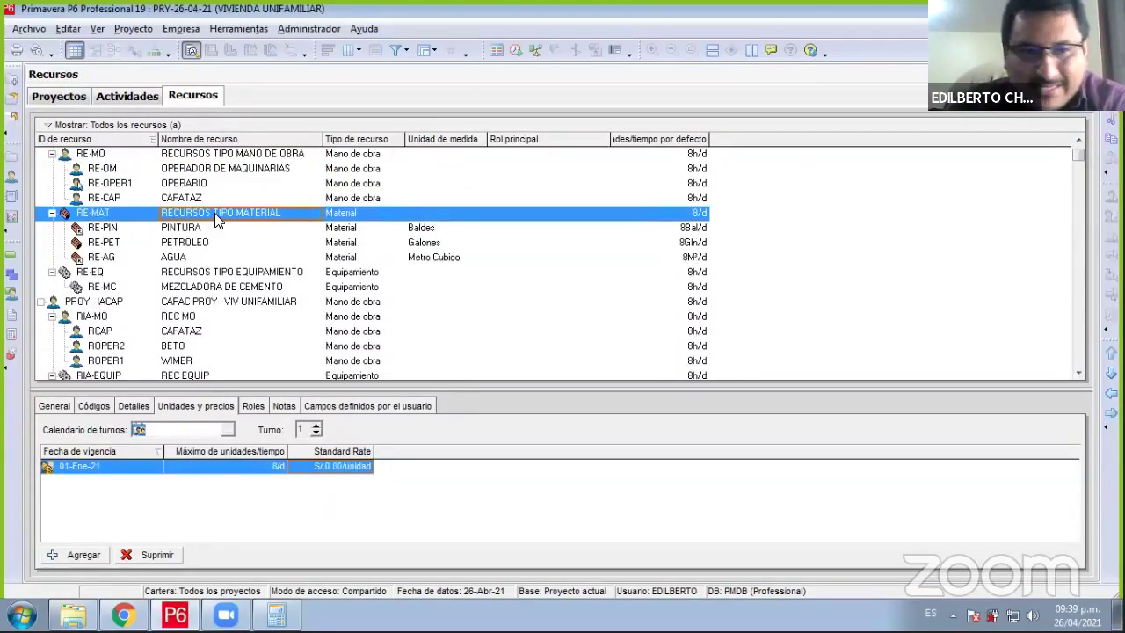
right_click(215, 212)
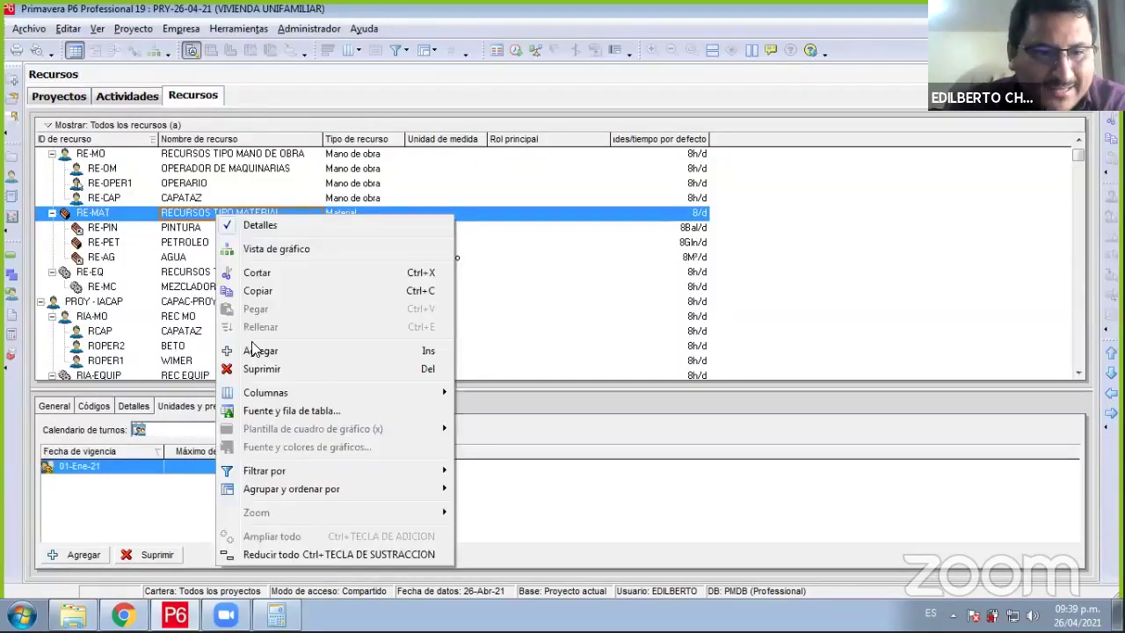
left_click(257, 351)
type("E")
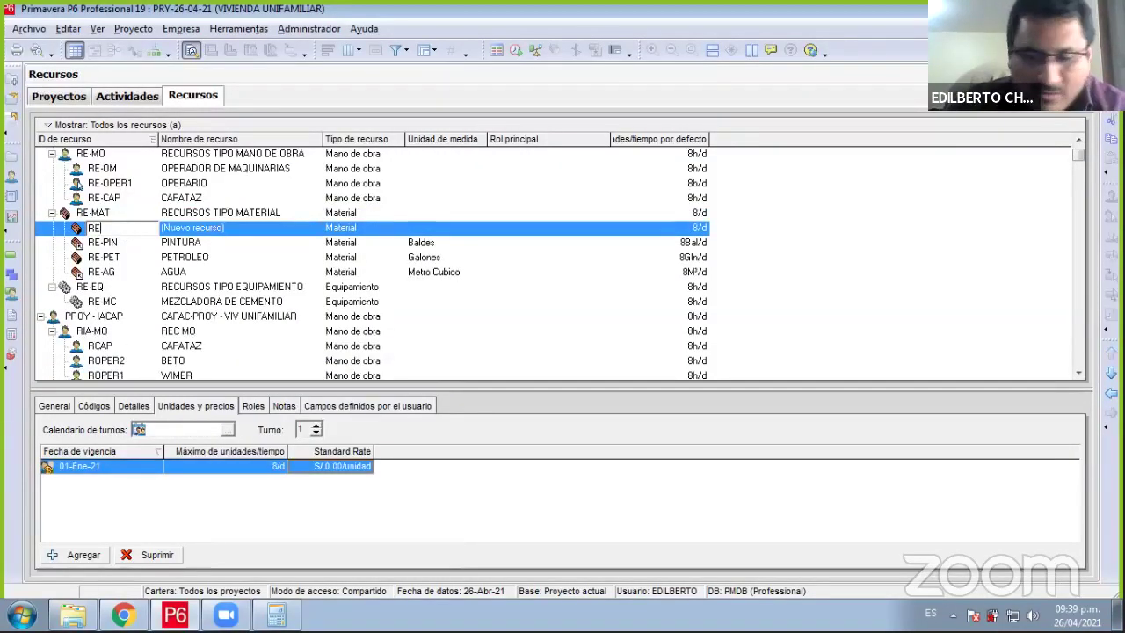
type("-CEM")
left_click(223, 228)
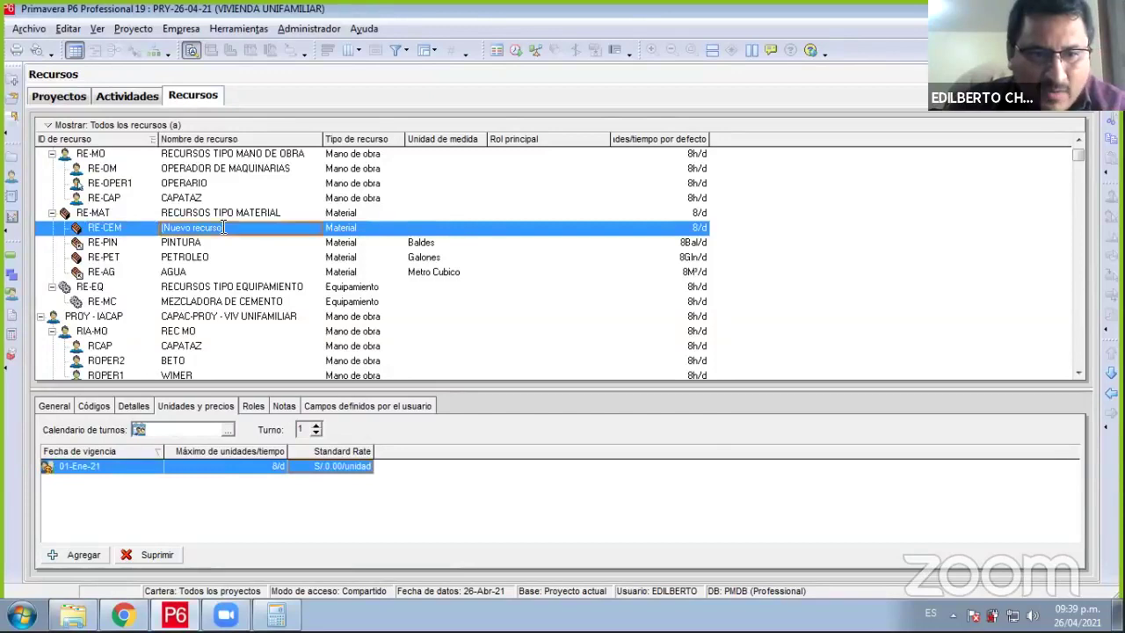
type("DEMENTO")
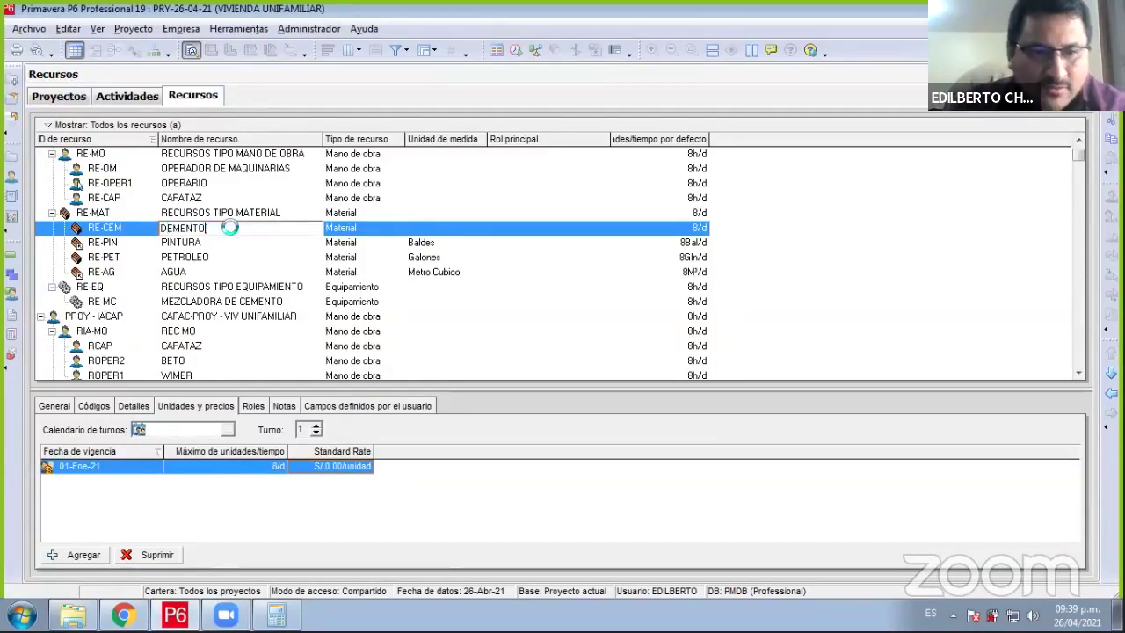
key("Return")
type("CEMENTO")
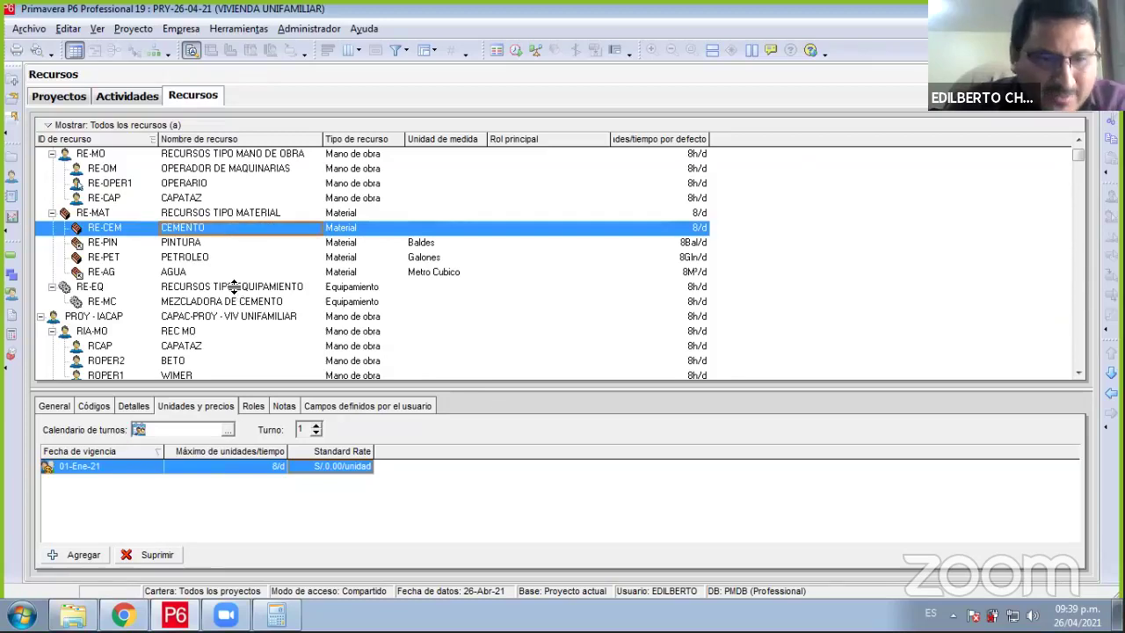
- Set the unit of measure of the CEMENTO resource to Bolsas
left_click(137, 405)
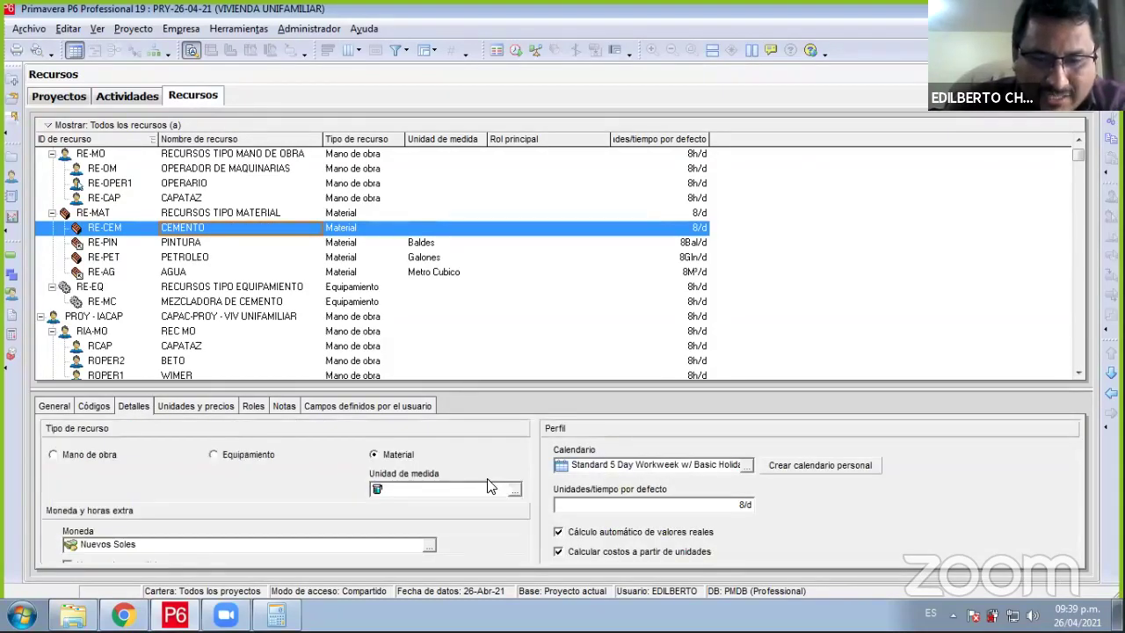
left_click(514, 489)
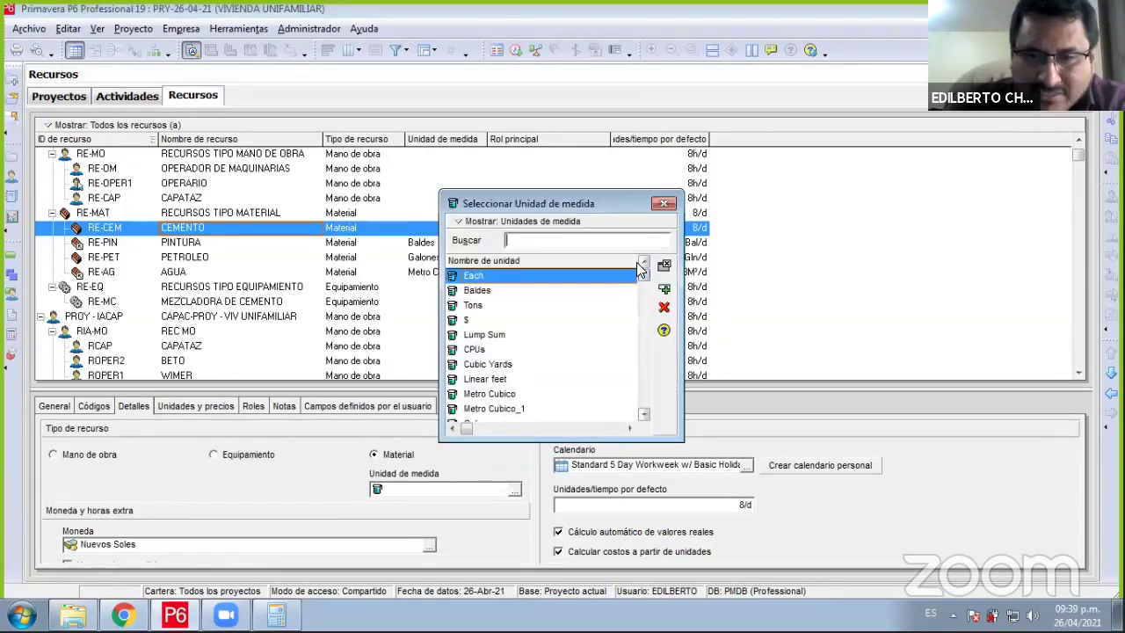
scroll(492, 386, "down", 2)
left_click(468, 410)
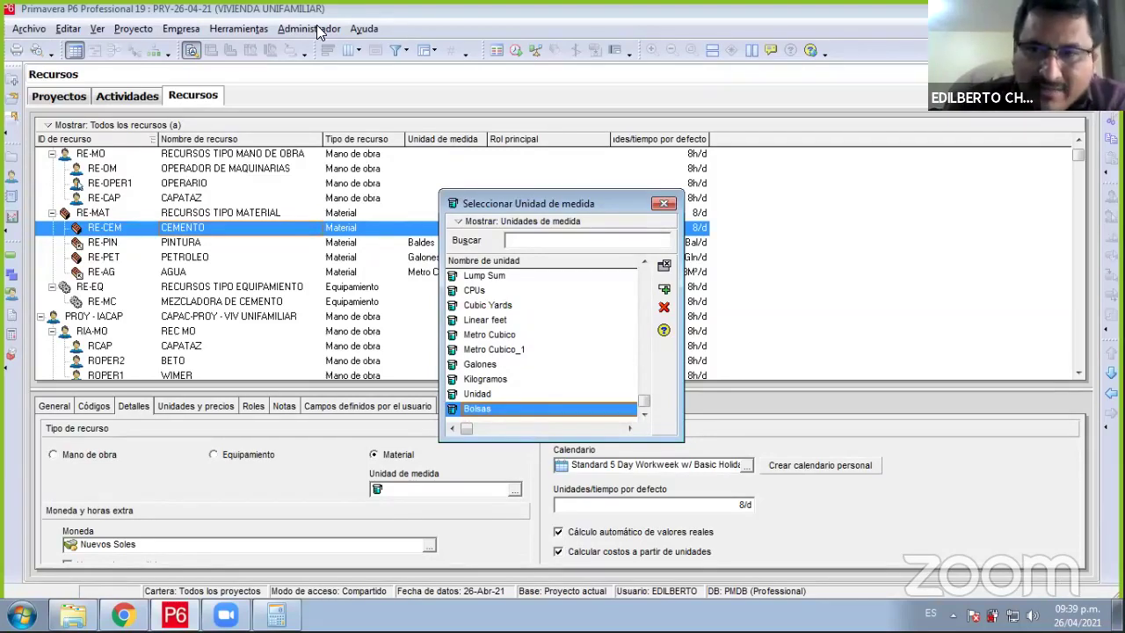
double_click(457, 409)
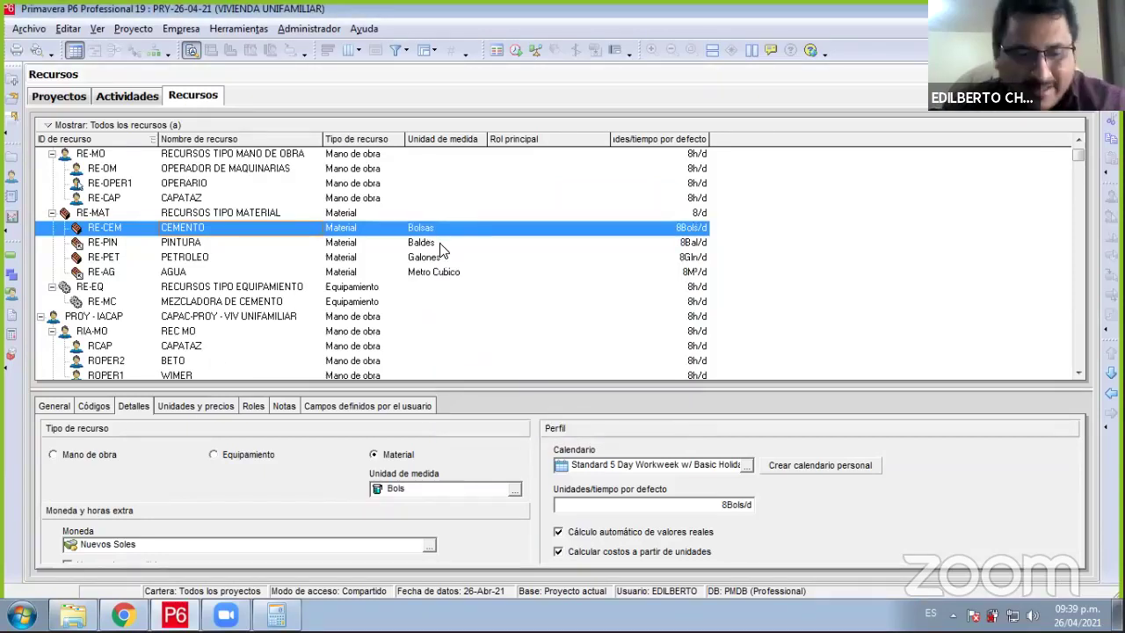
mouse_move(385, 107)
left_mouse_down()
mouse_move(501, 146)
mouse_move(501, 384)
left_mouse_up()
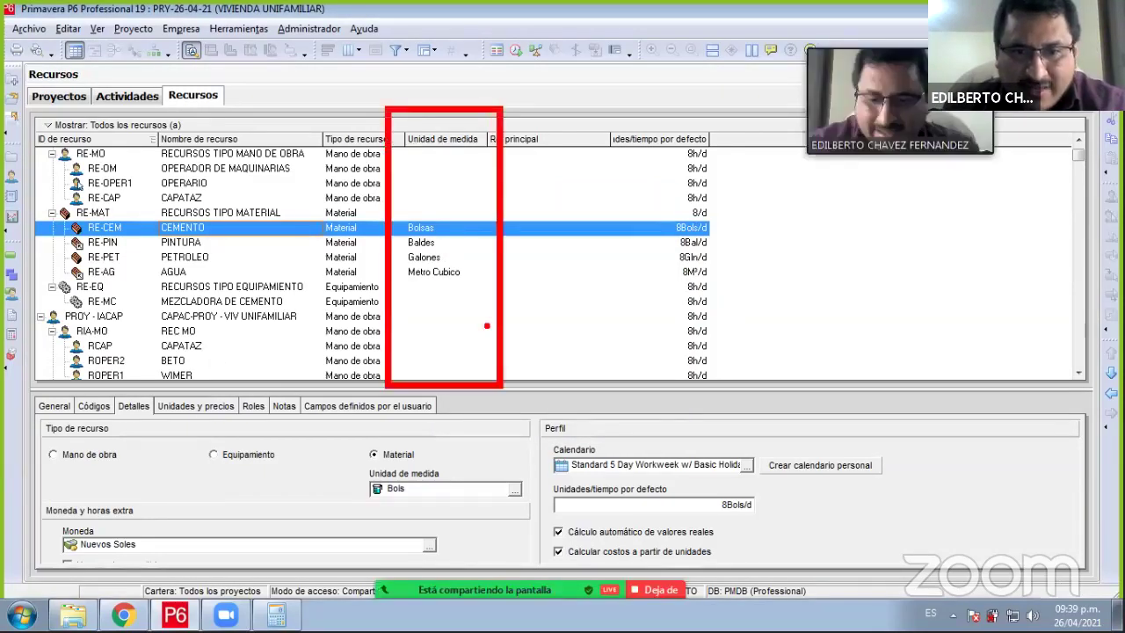
mouse_move(448, 228)
left_mouse_down()
mouse_move(476, 228)
mouse_move(491, 244)
left_mouse_up()
mouse_move(452, 259)
left_mouse_down()
mouse_move(481, 257)
mouse_move(513, 275)
left_mouse_up()
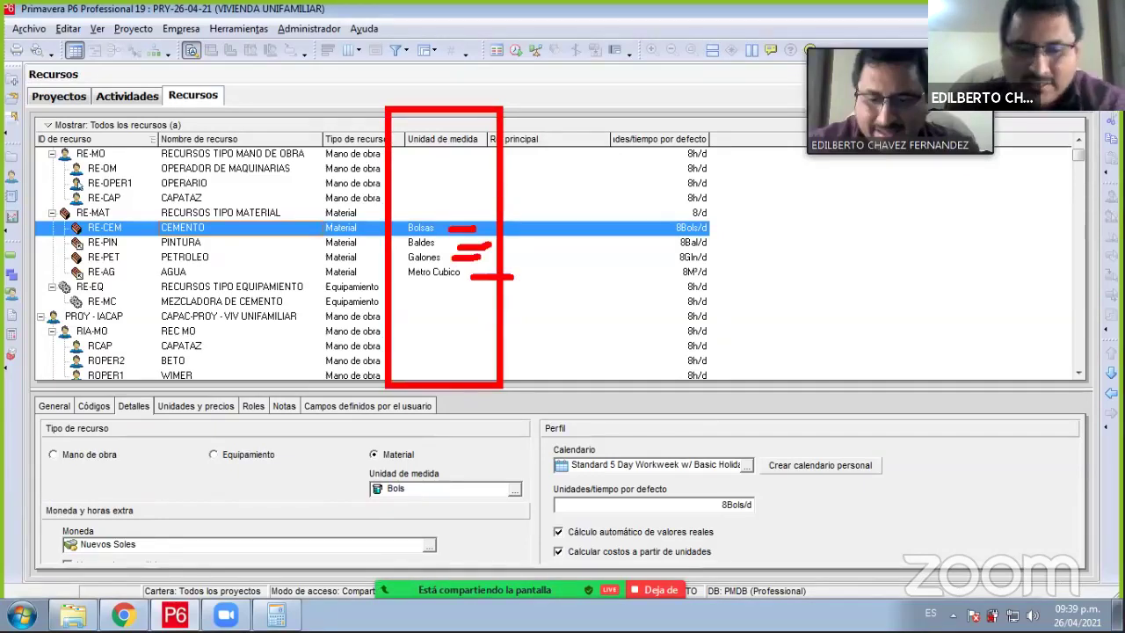
- Remove Unidad de medida from the resource table's columns, add it back after Rol principal and apply the change
right_click(449, 146)
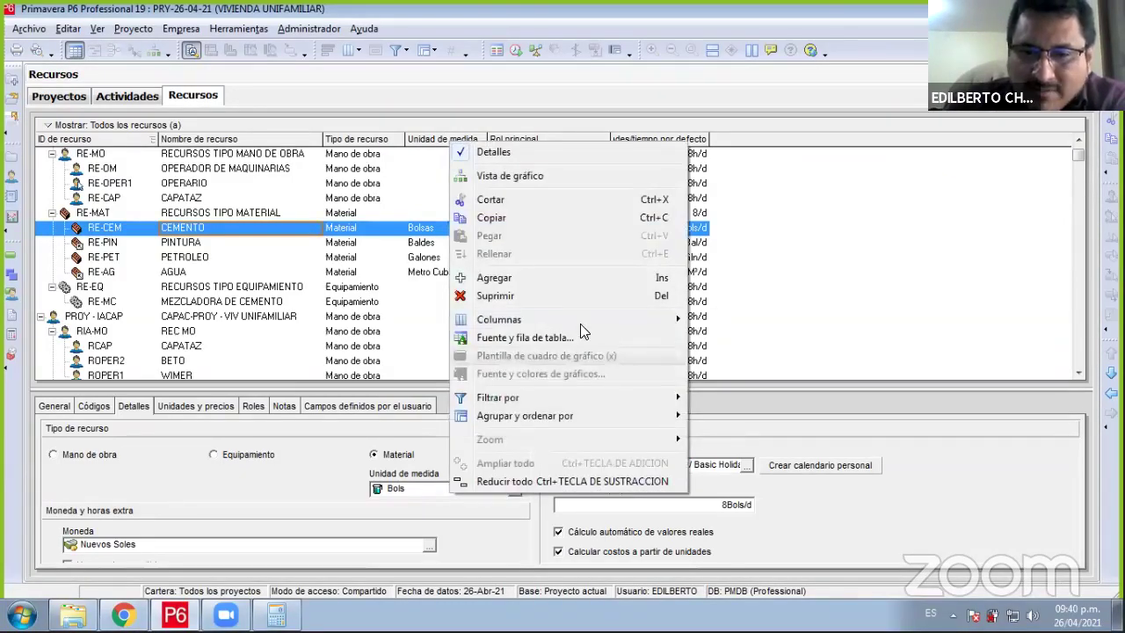
mouse_move(580, 323)
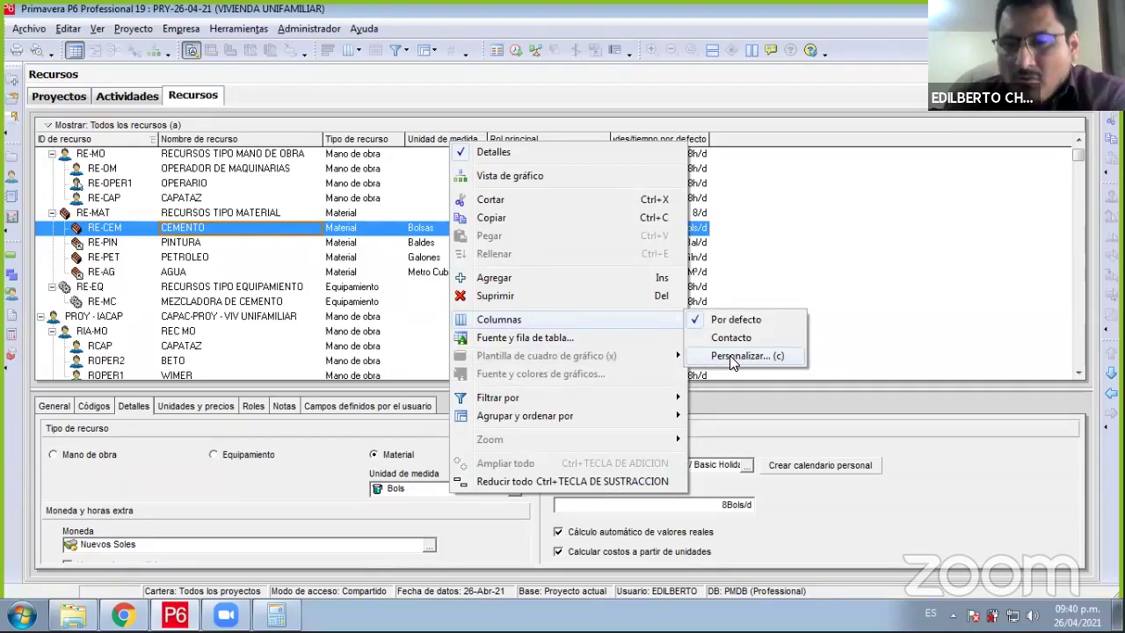
left_click(733, 359)
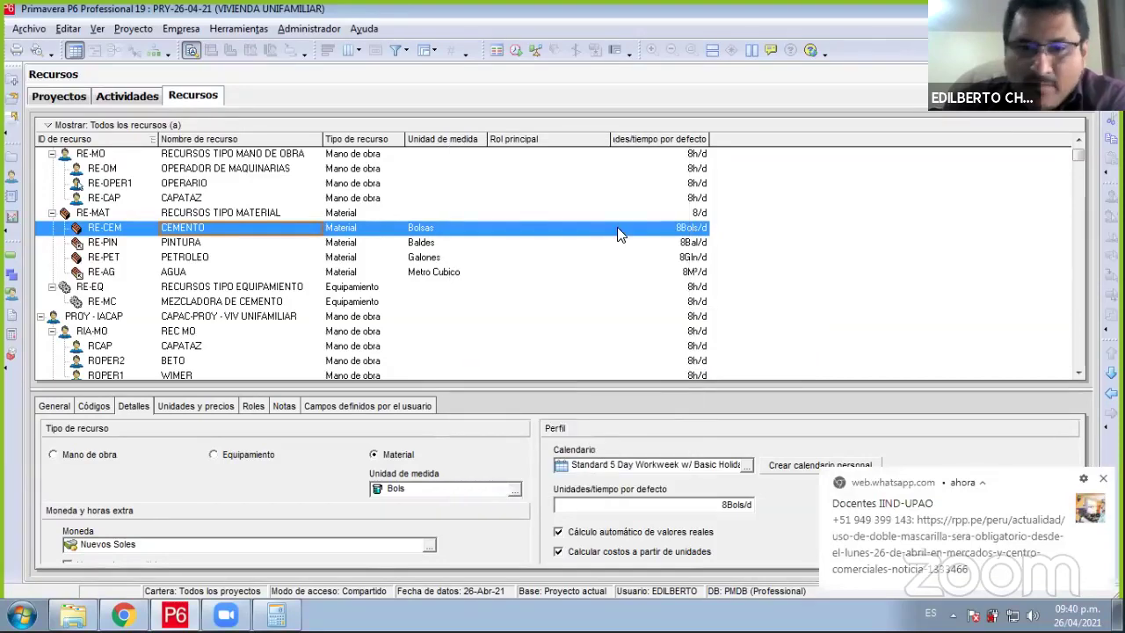
left_click_drag(685, 193, 800, 195)
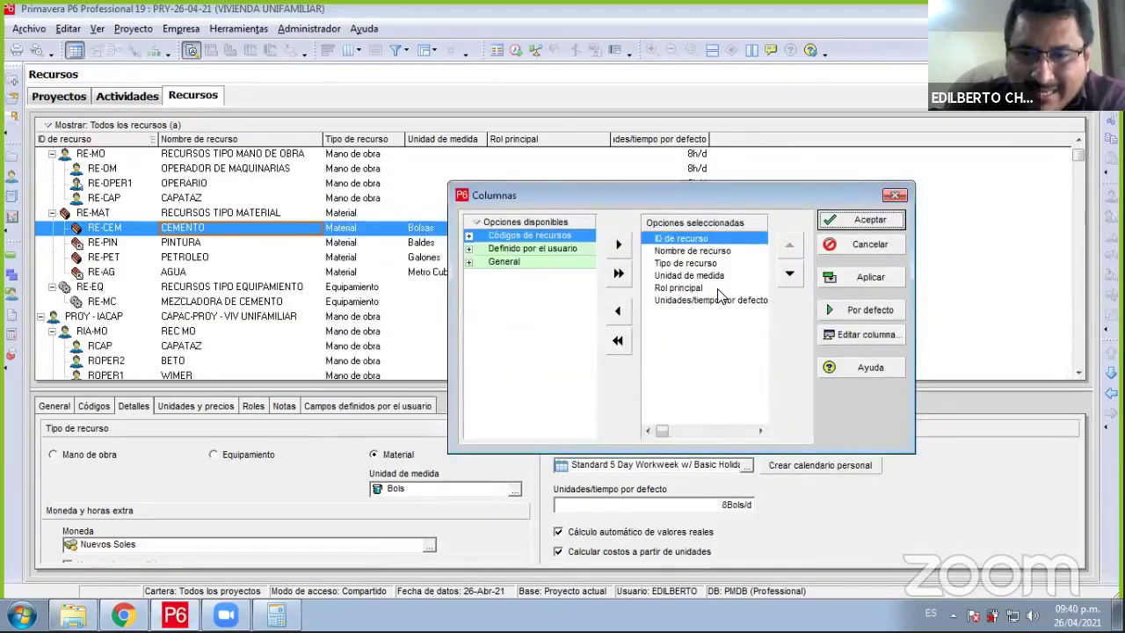
left_click_drag(606, 200, 701, 204)
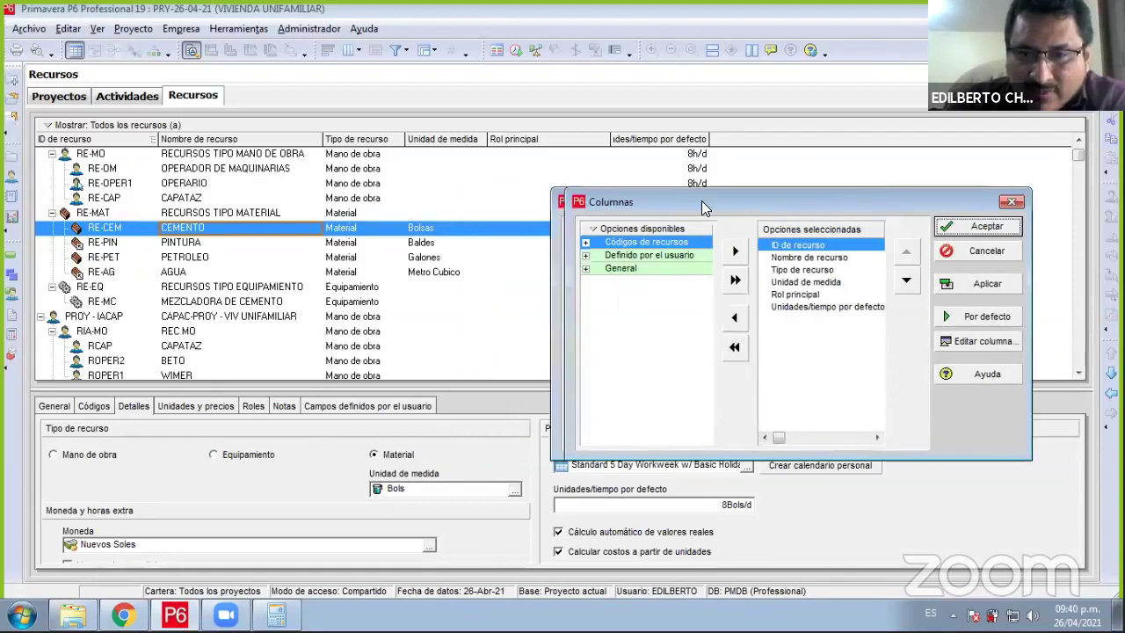
double_click(822, 284)
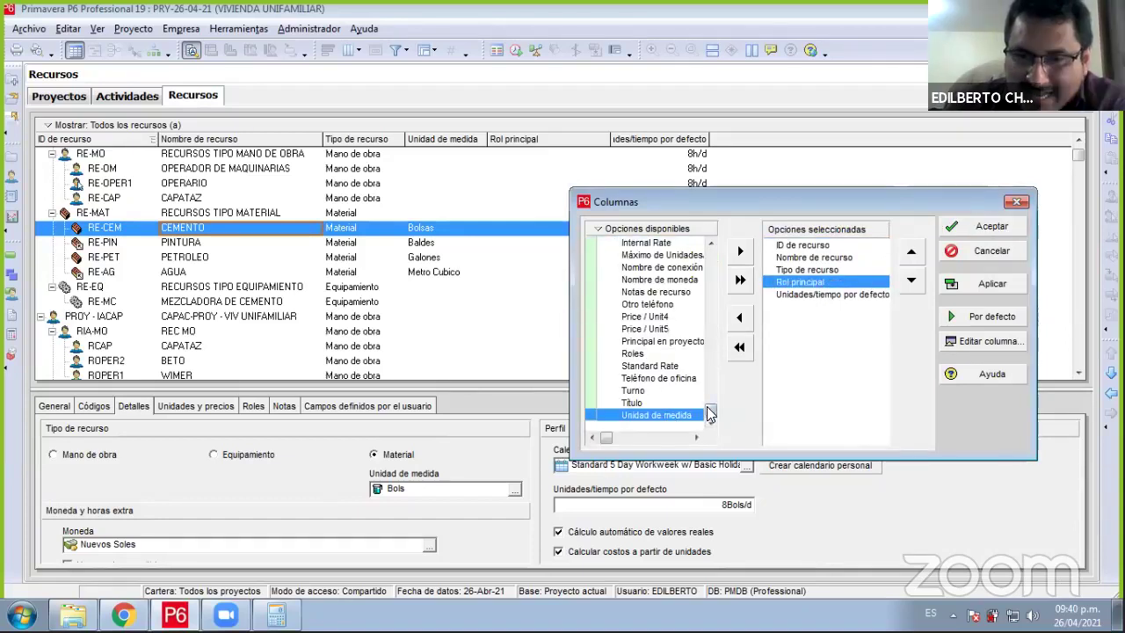
scroll(718, 369, "up", 5)
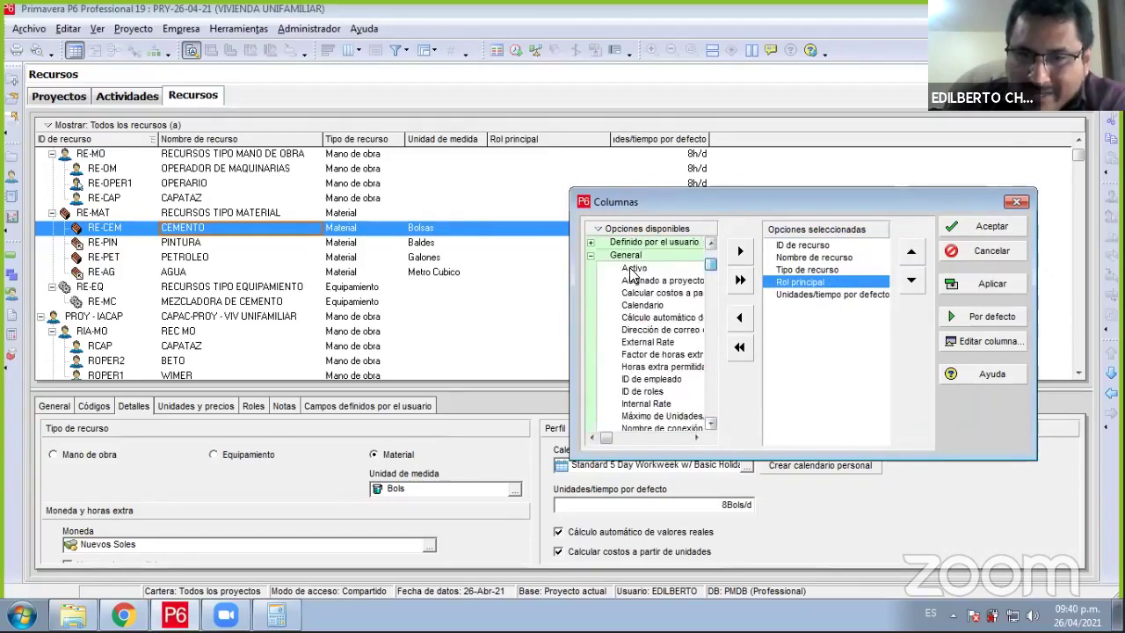
scroll(719, 423, "down", 5)
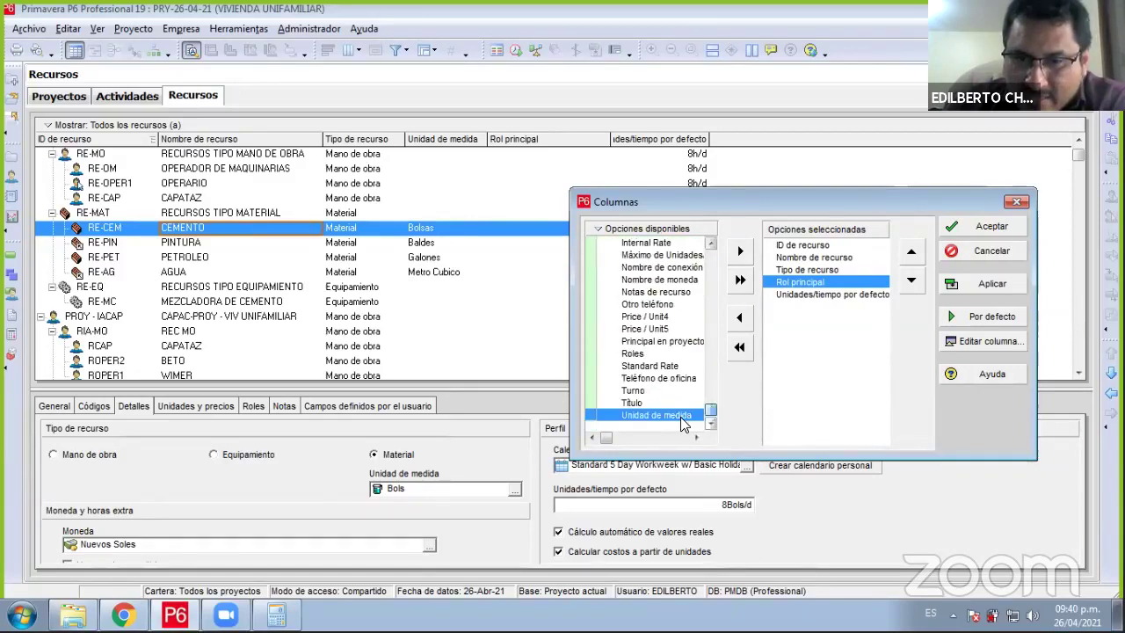
double_click(667, 416)
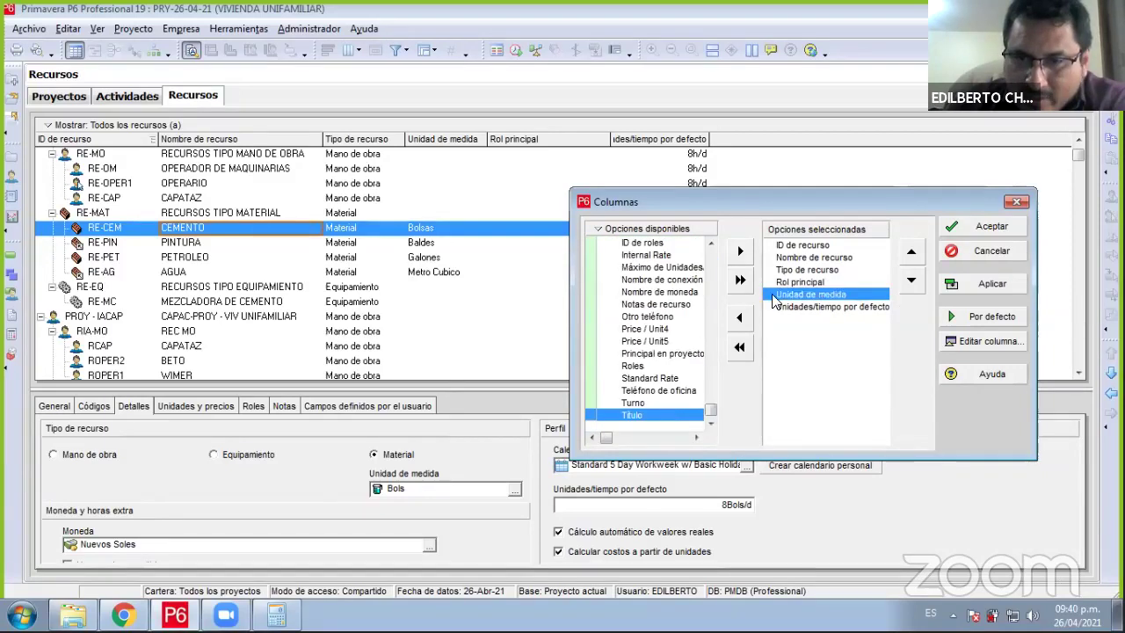
left_click(966, 291)
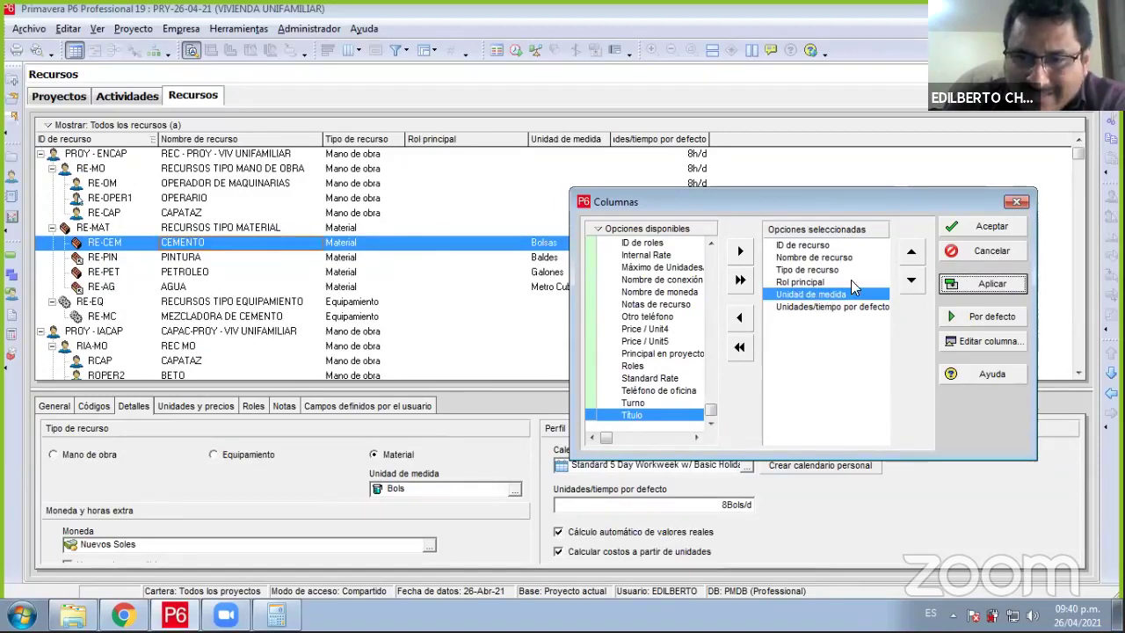
- Move the Unidad de medida column ahead of Rol principal, apply the order and close the column settings
left_click(907, 255)
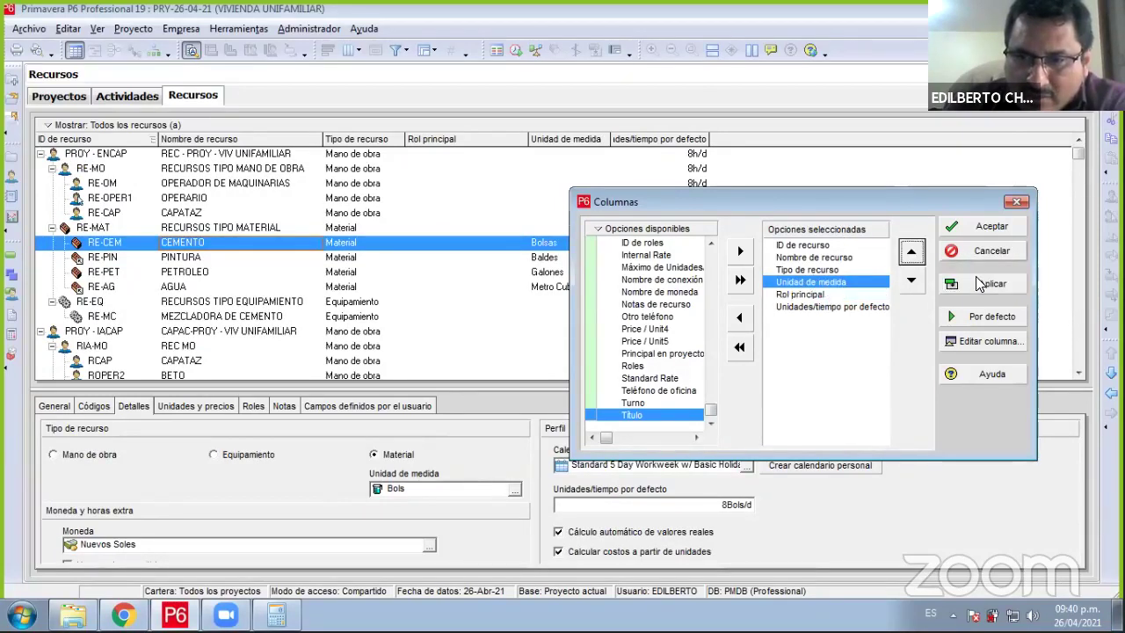
left_click(983, 284)
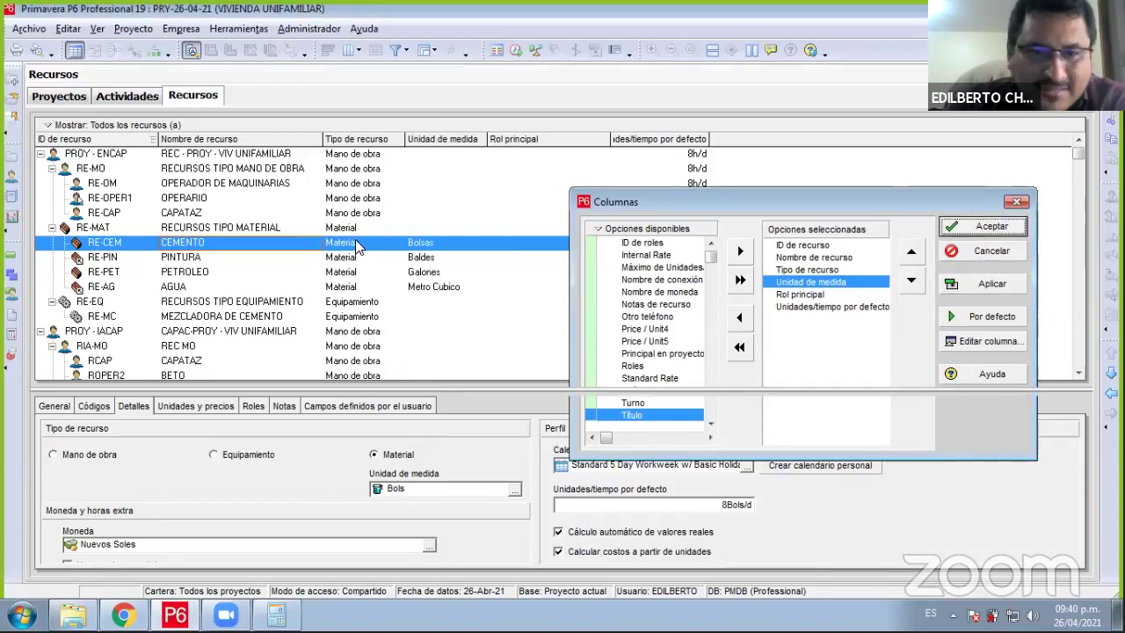
key("Escape")
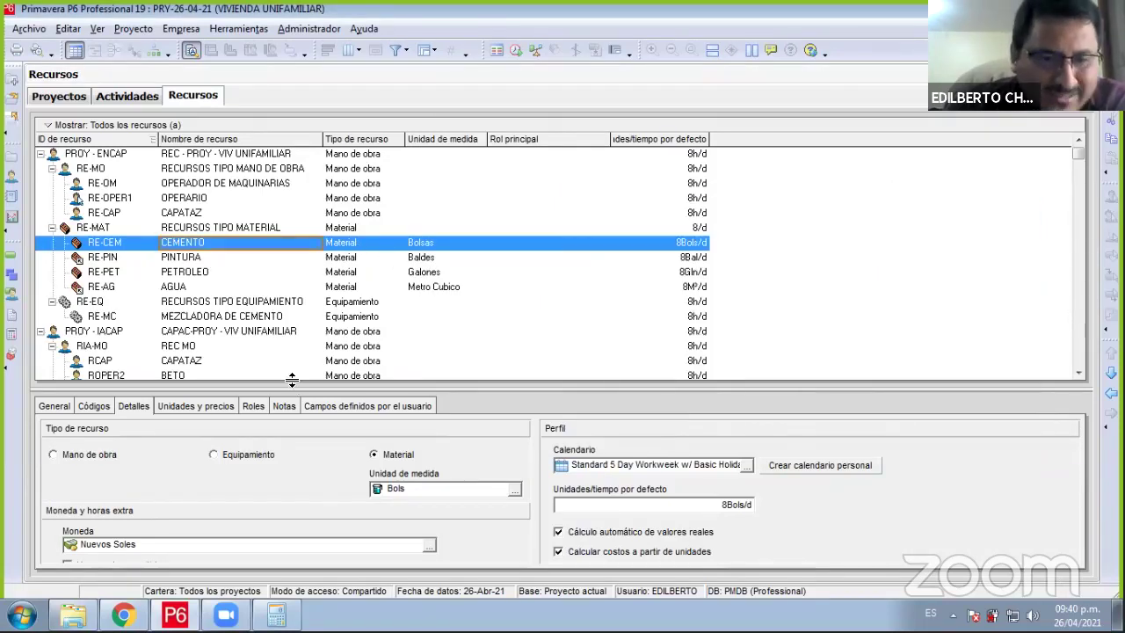
- Set the standard rate of the CEMENTO resource to S/.20.00 per bag
left_click_drag(292, 380, 202, 360)
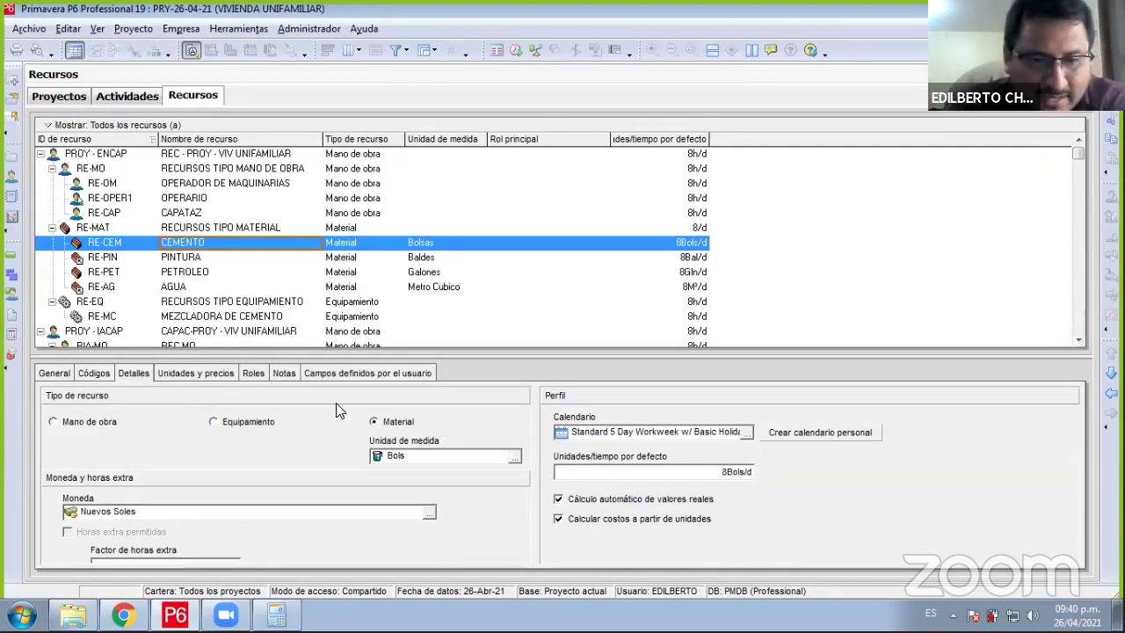
left_click(211, 376)
left_click(325, 437)
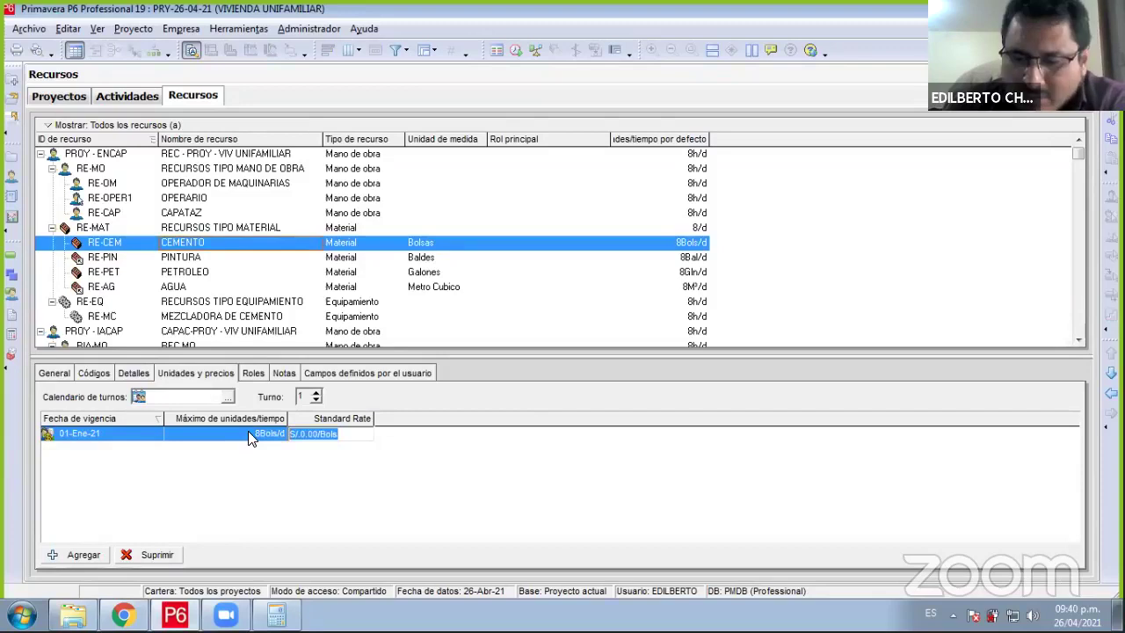
type("20")
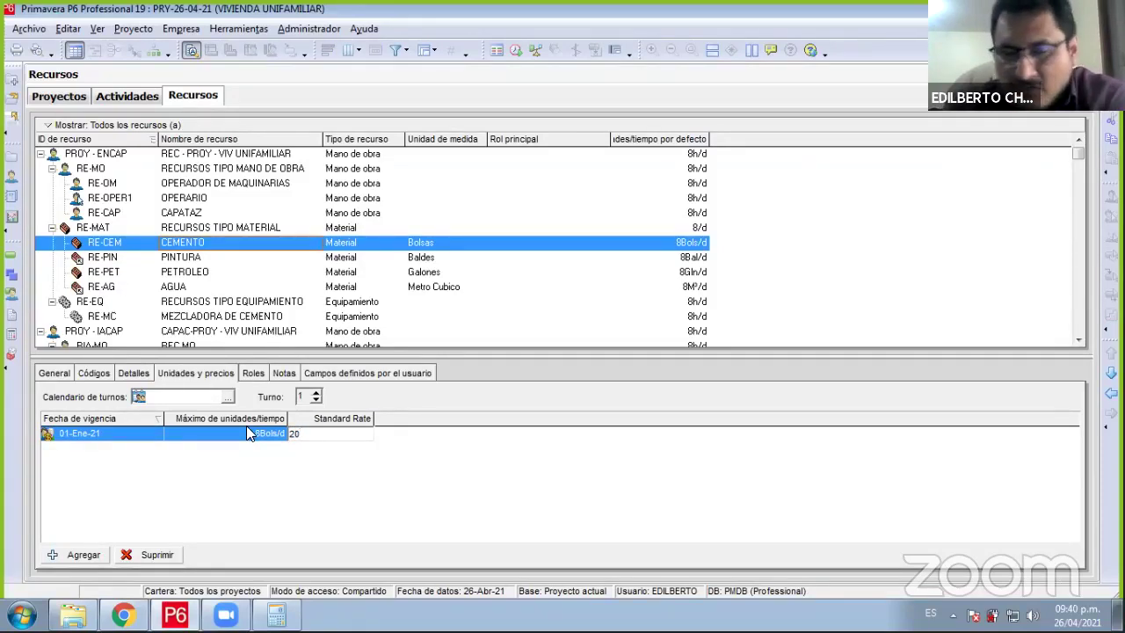
key("Return")
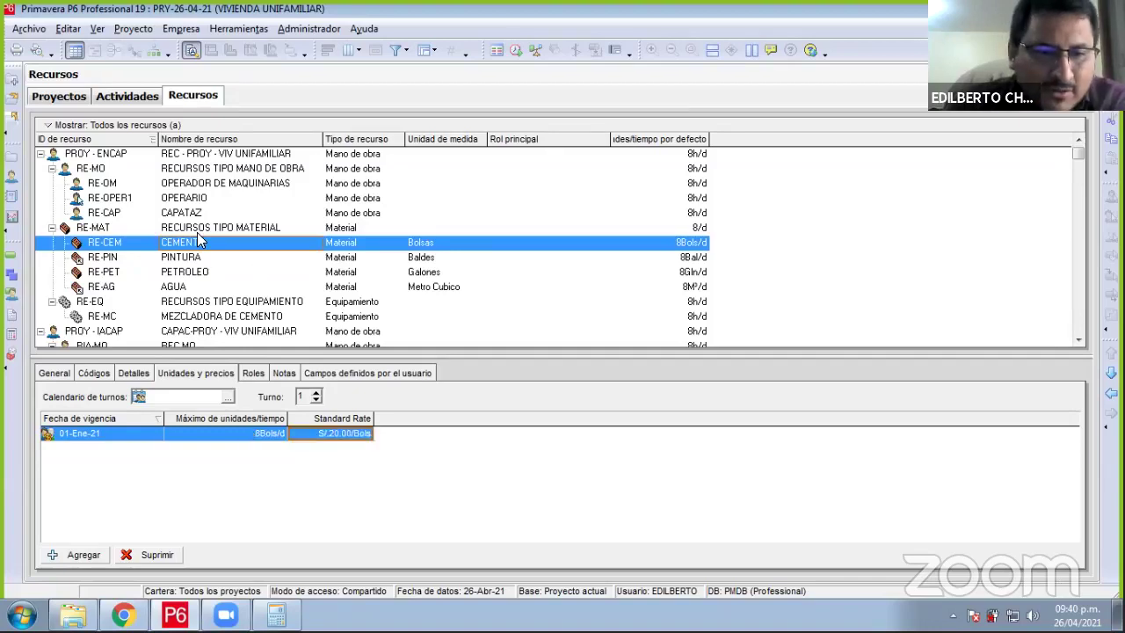
- Assign the CEMENTO material resource to activity T2 Cimientos
left_click(128, 96)
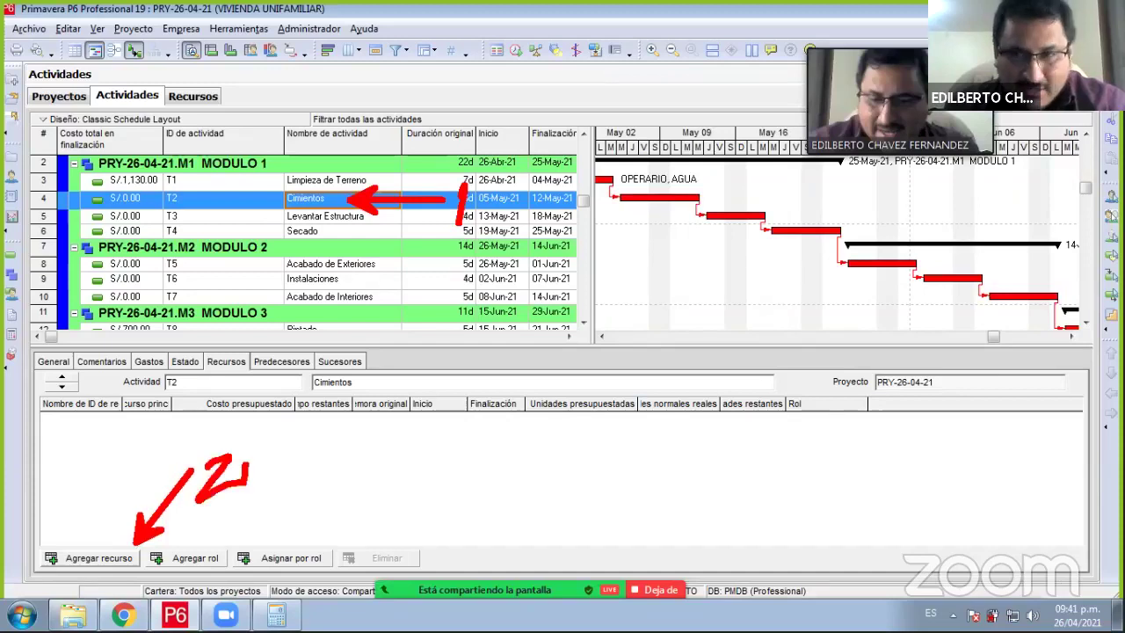
left_click(101, 558)
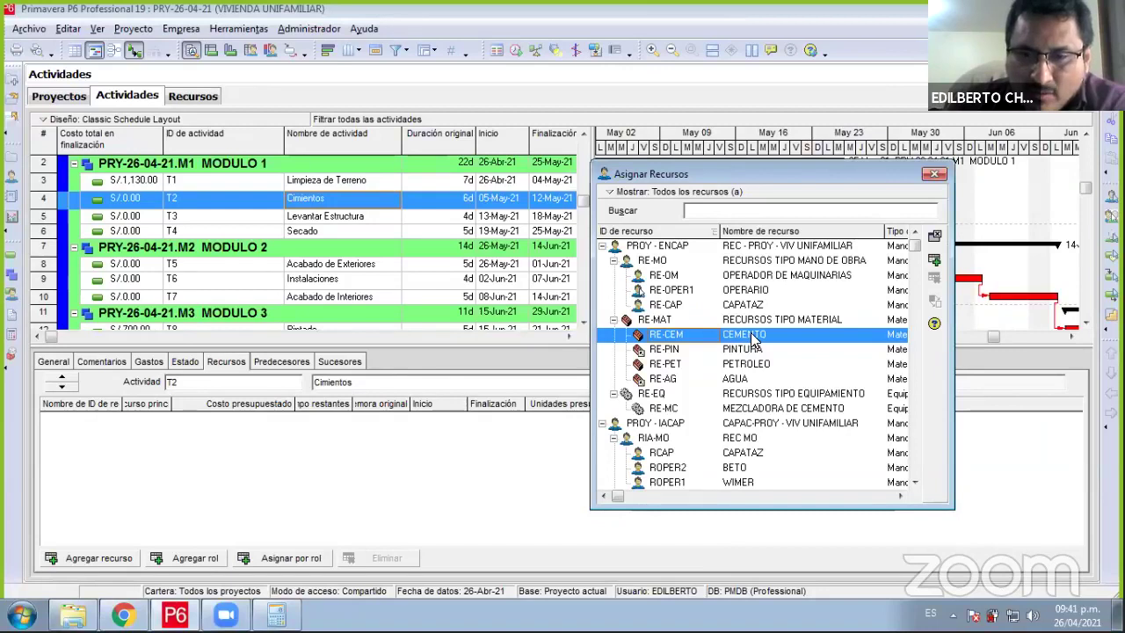
left_click_drag(710, 338, 323, 428)
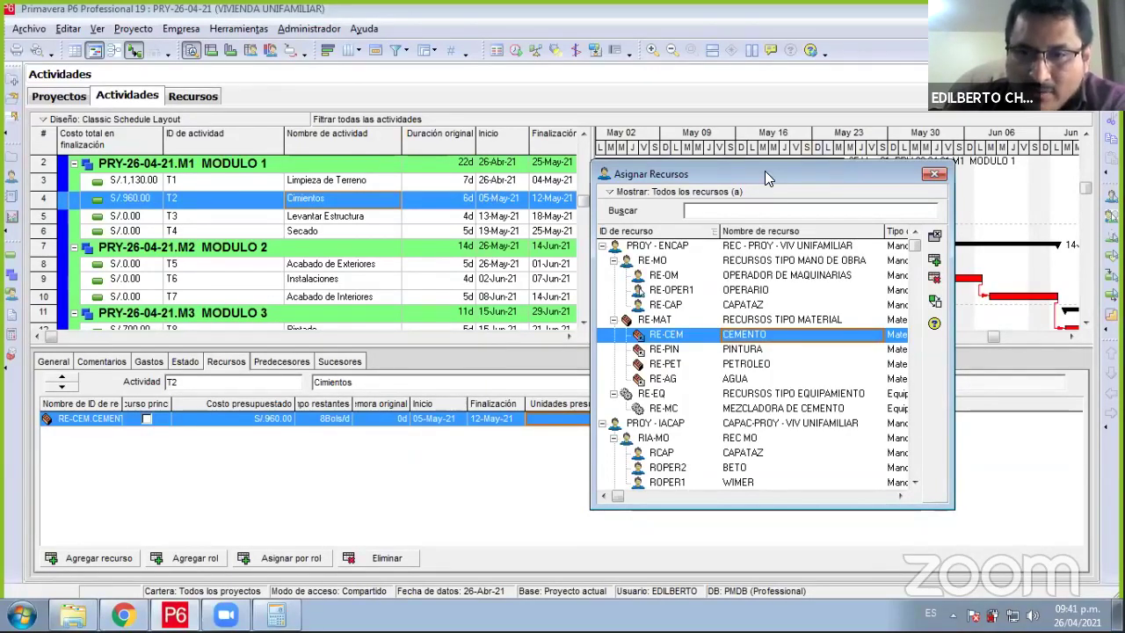
- Move the resource assignment window out of the way and set the budgeted units of CEMENTO on Cimientos to 170 bags
left_click_drag(667, 174, 864, 380)
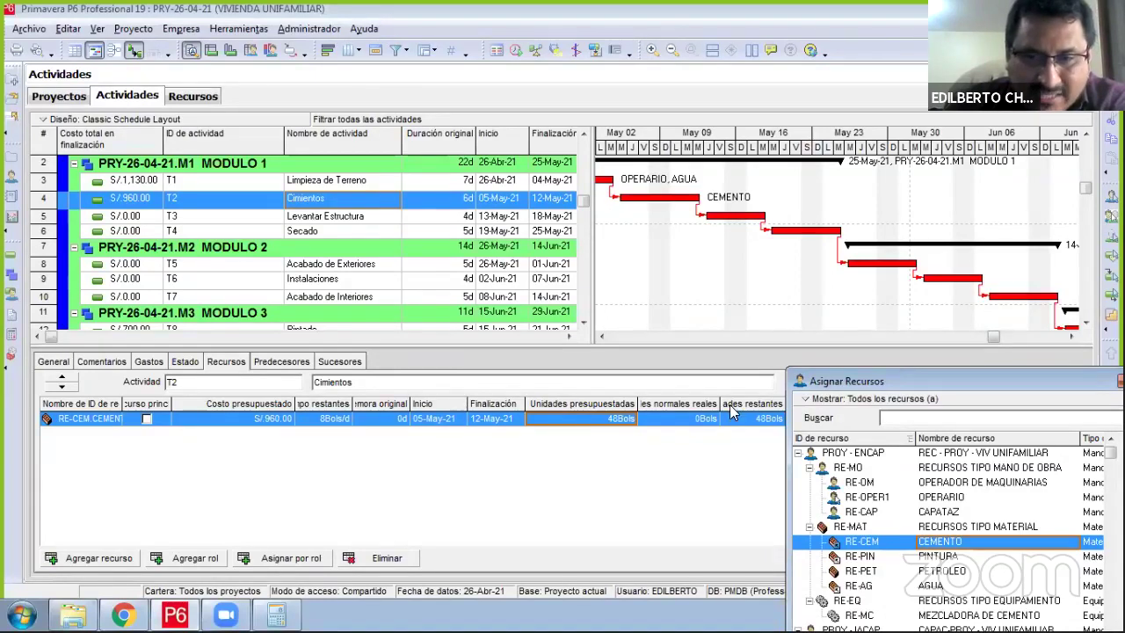
left_click_drag(844, 380, 847, 469)
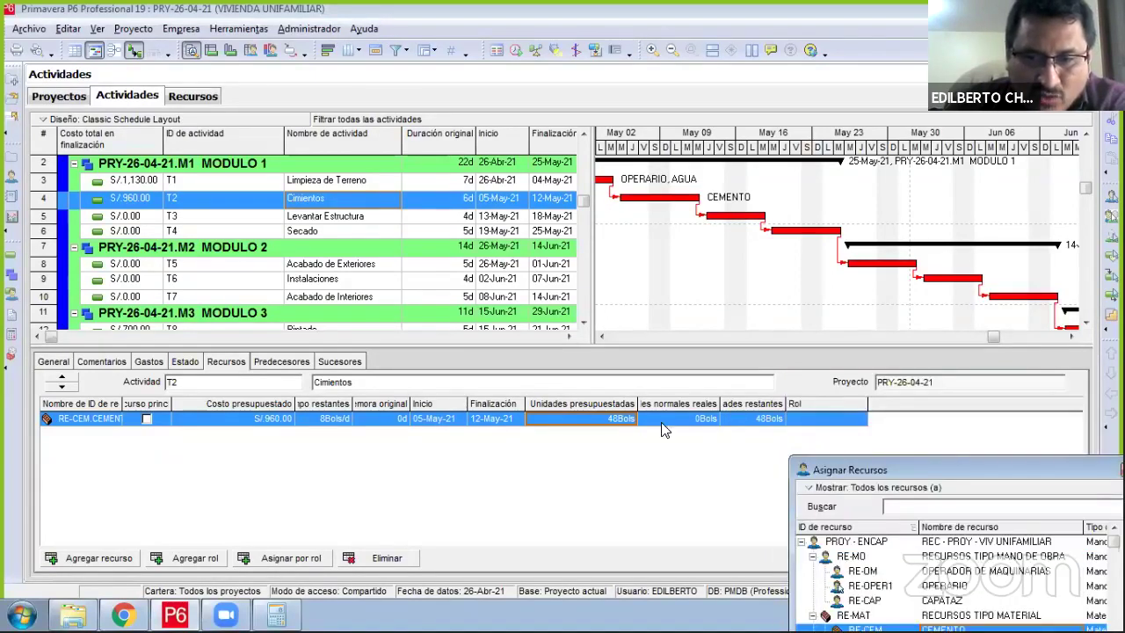
left_click(601, 425)
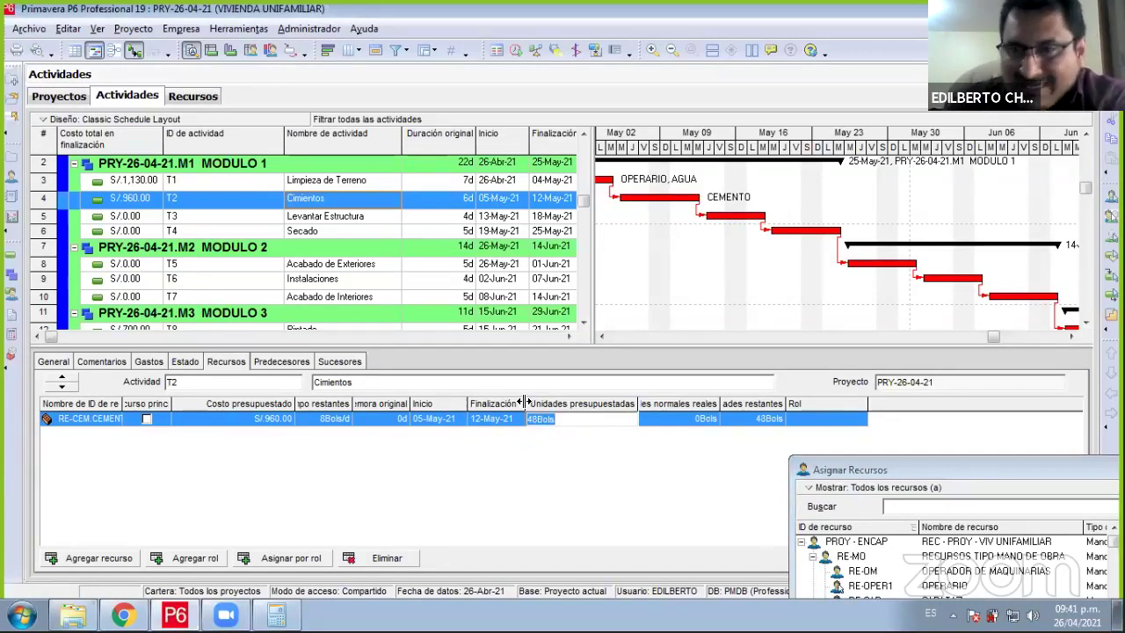
type("17")
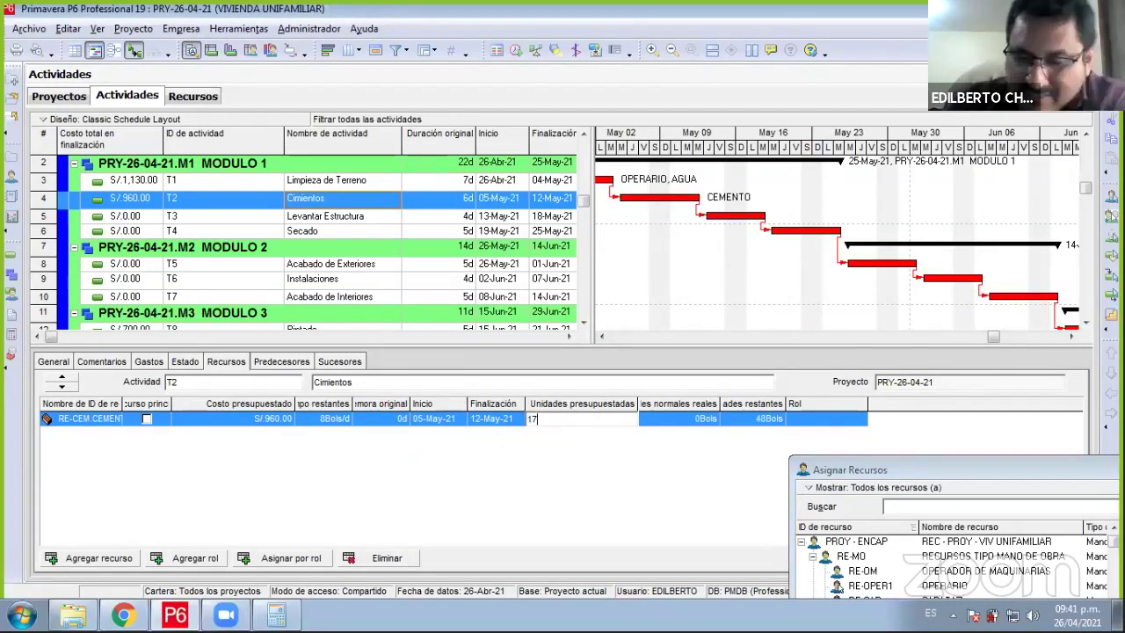
type("0")
key("Return")
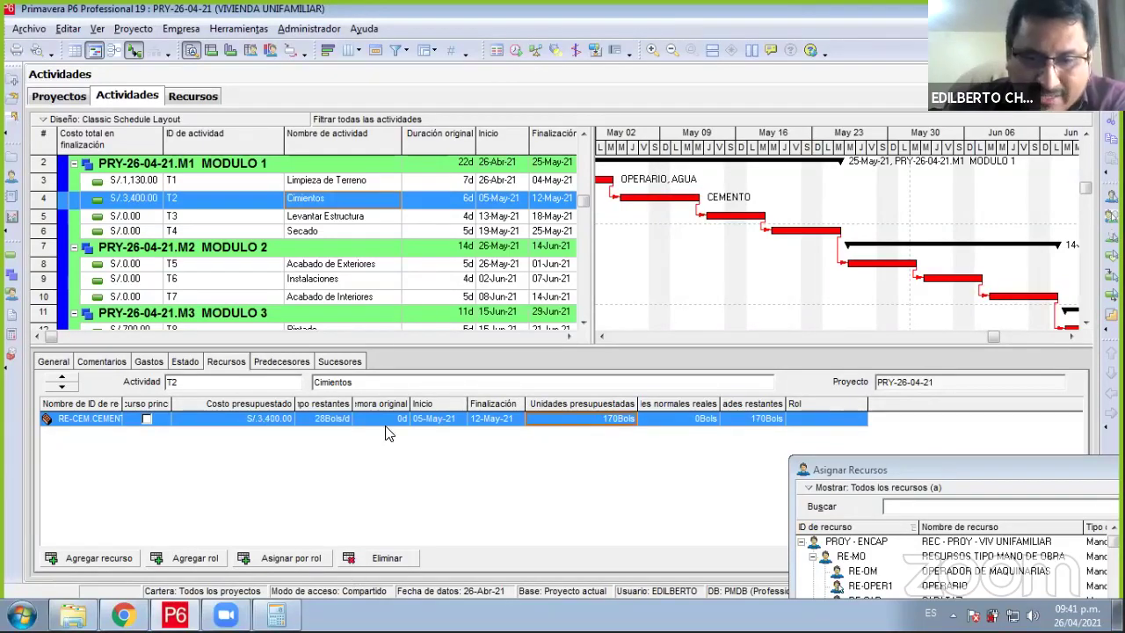
- Check the cement cost by multiplying 170 by 20 in the Windows calculator, and close the calculator
key("alt+Tab")
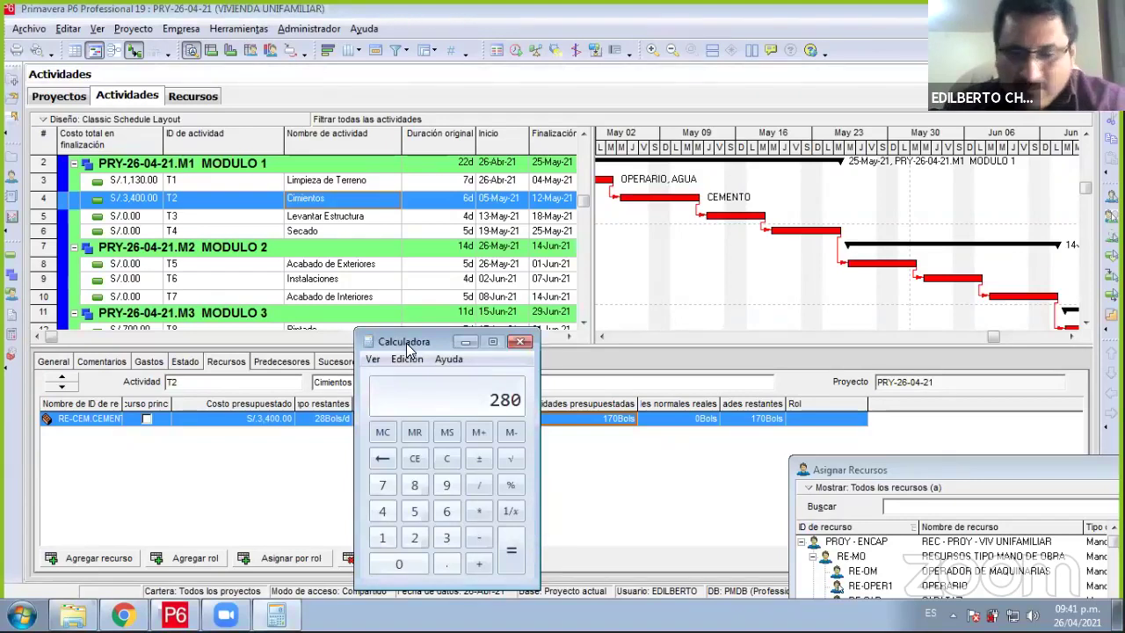
type("170 * ")
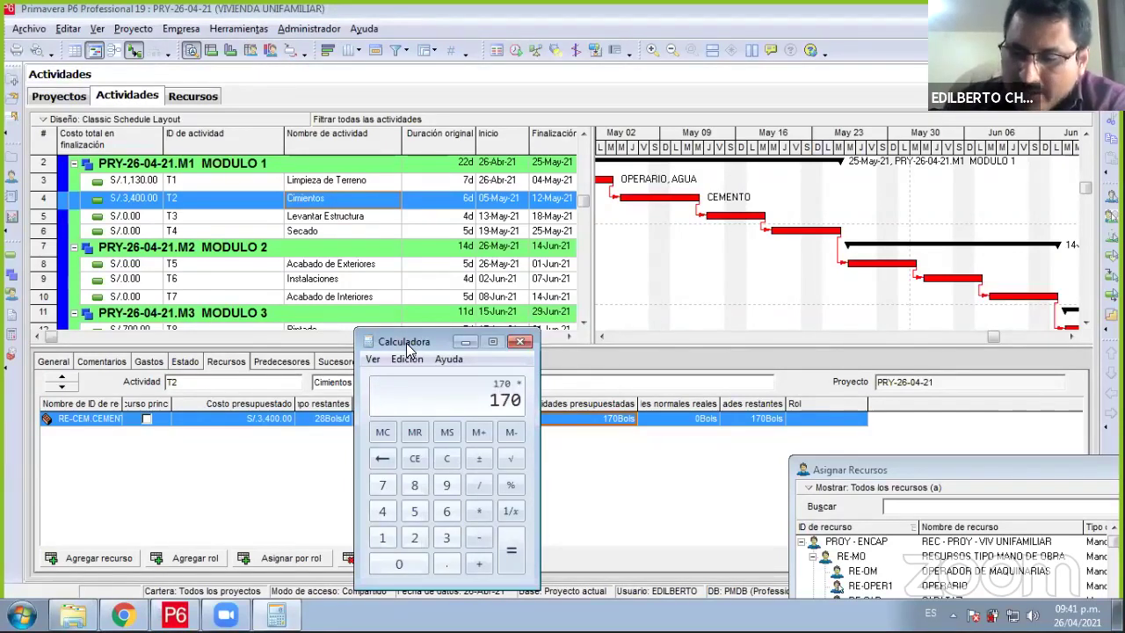
type("20")
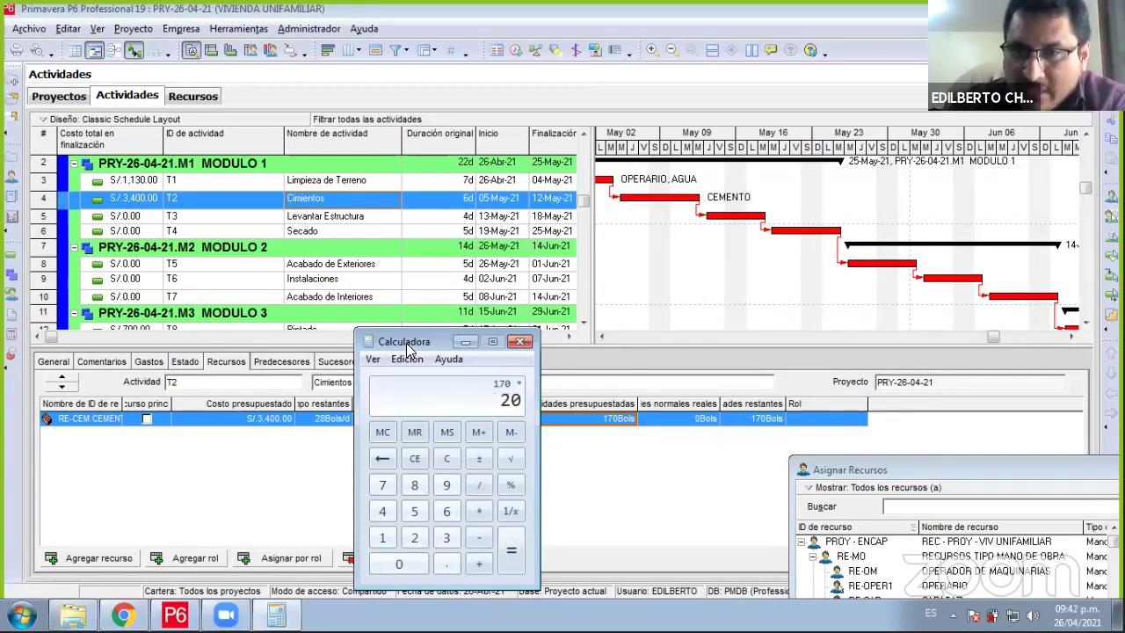
key("Return")
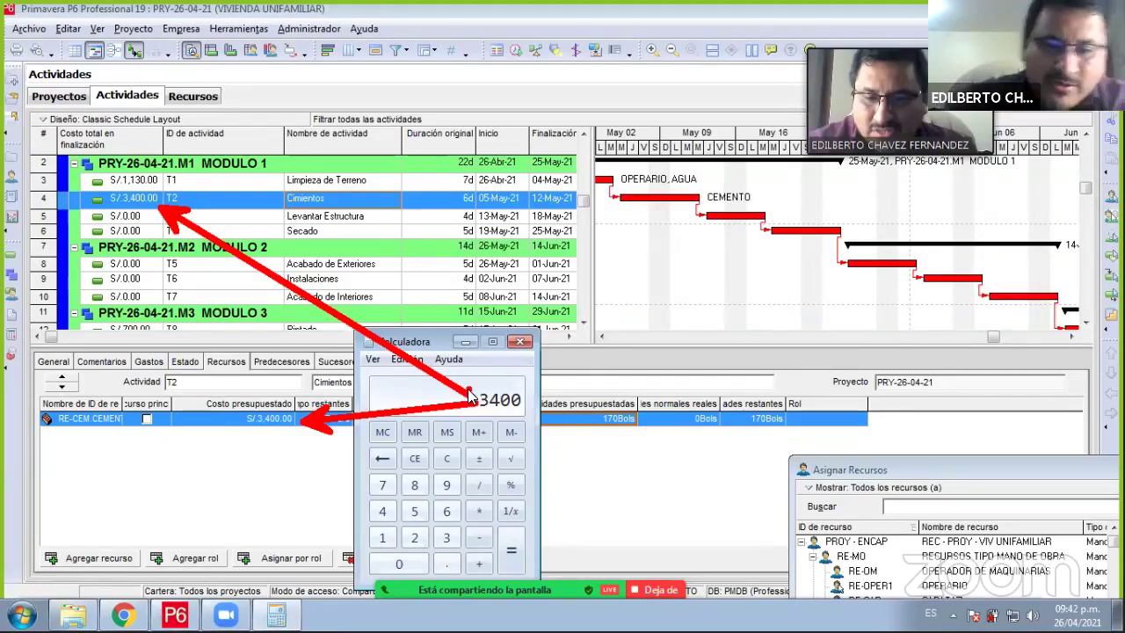
left_click(520, 340)
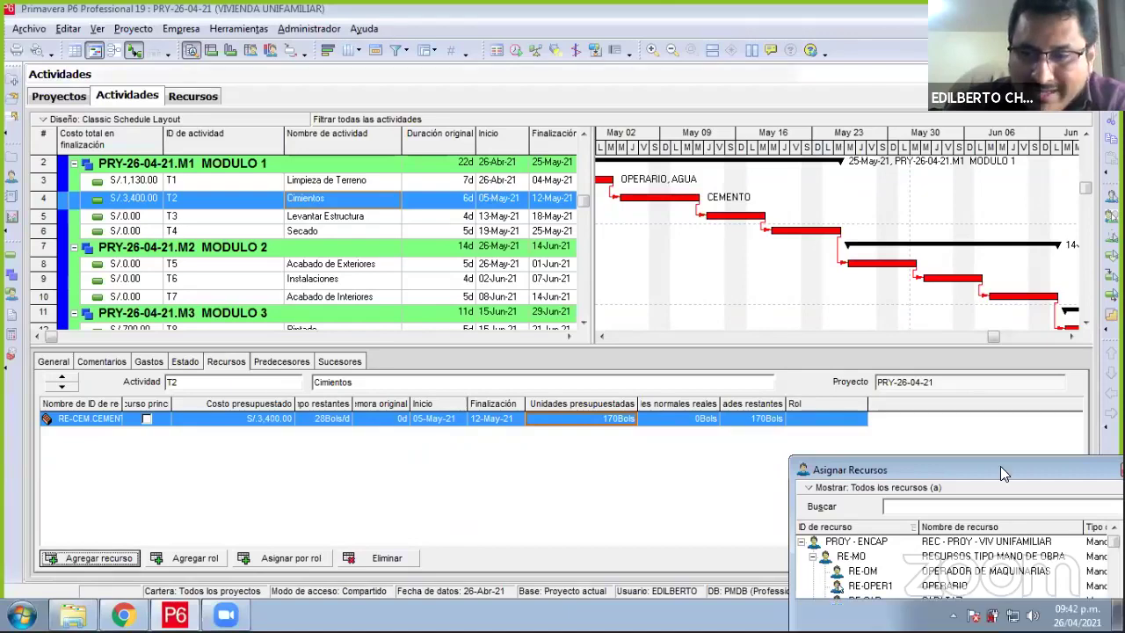
- Assign the MEZCLADORA DE CEMENTO equipment resource to activity T2 Cimientos
left_click_drag(1000, 466, 806, 270)
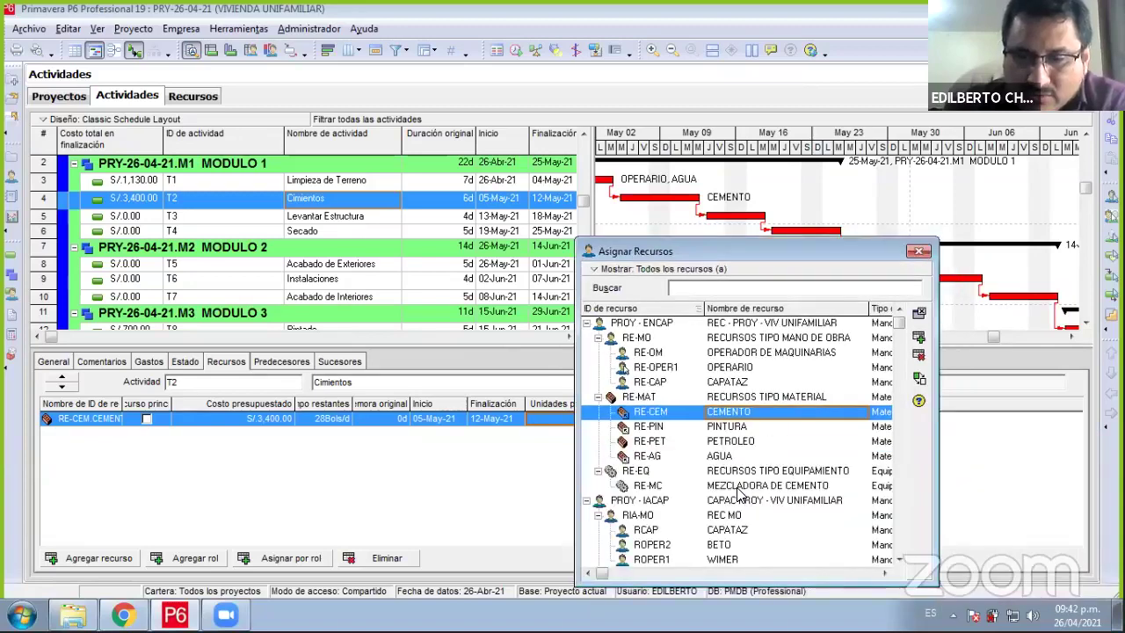
left_click(739, 488)
left_click_drag(738, 494, 419, 444)
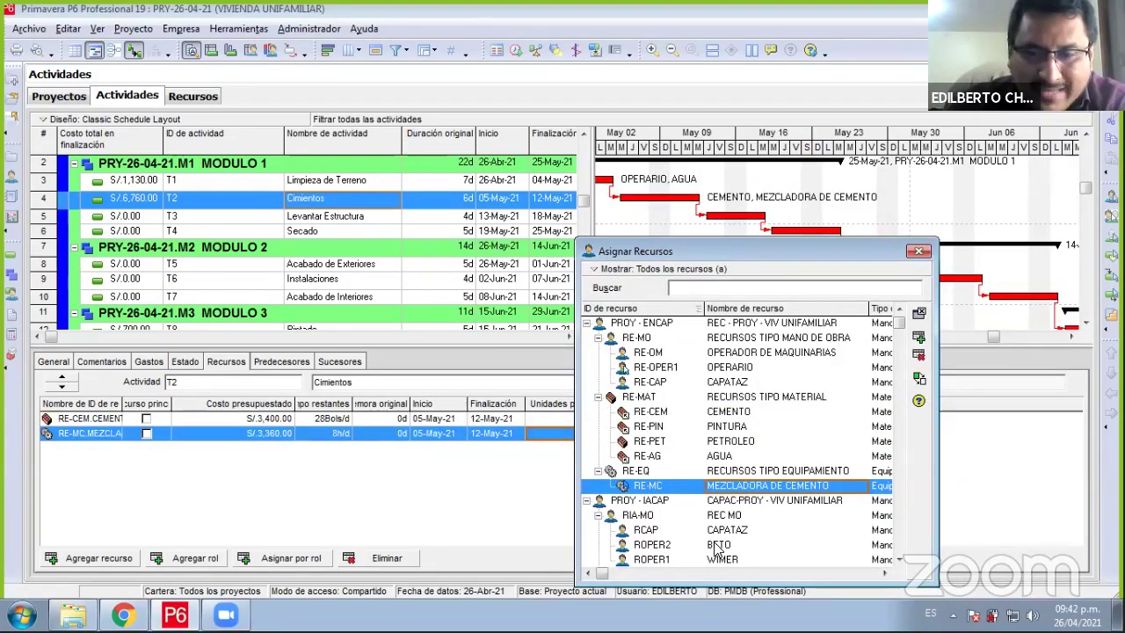
- Set the budgeted units of MEZCLADORA DE CEMENTO on Cimientos to 40 h
left_click_drag(668, 251, 659, 546)
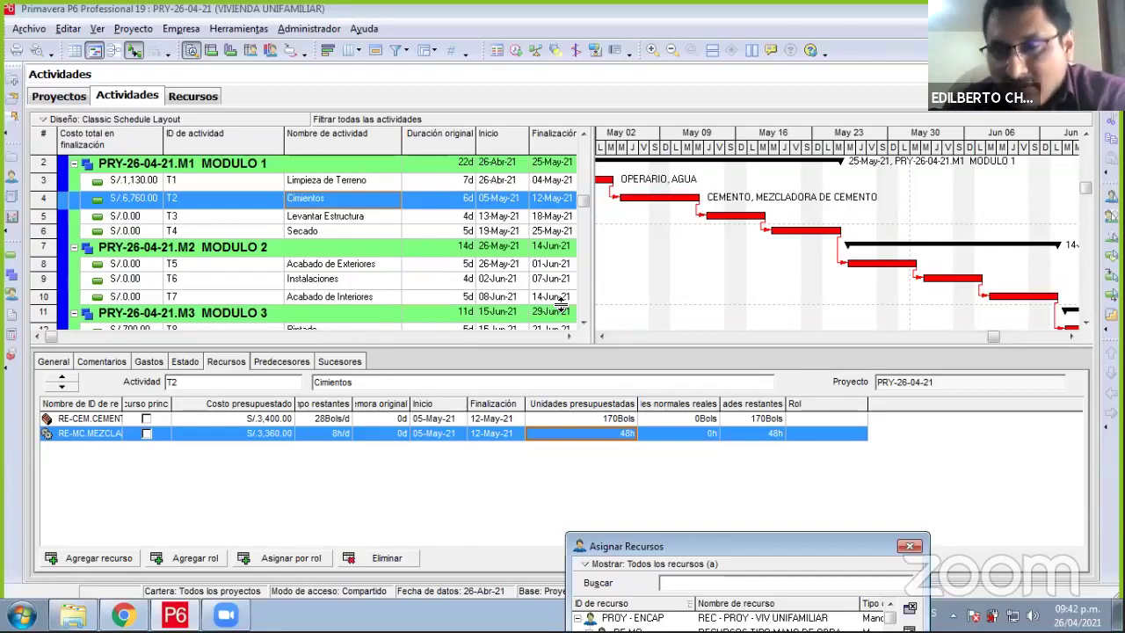
left_click(604, 433)
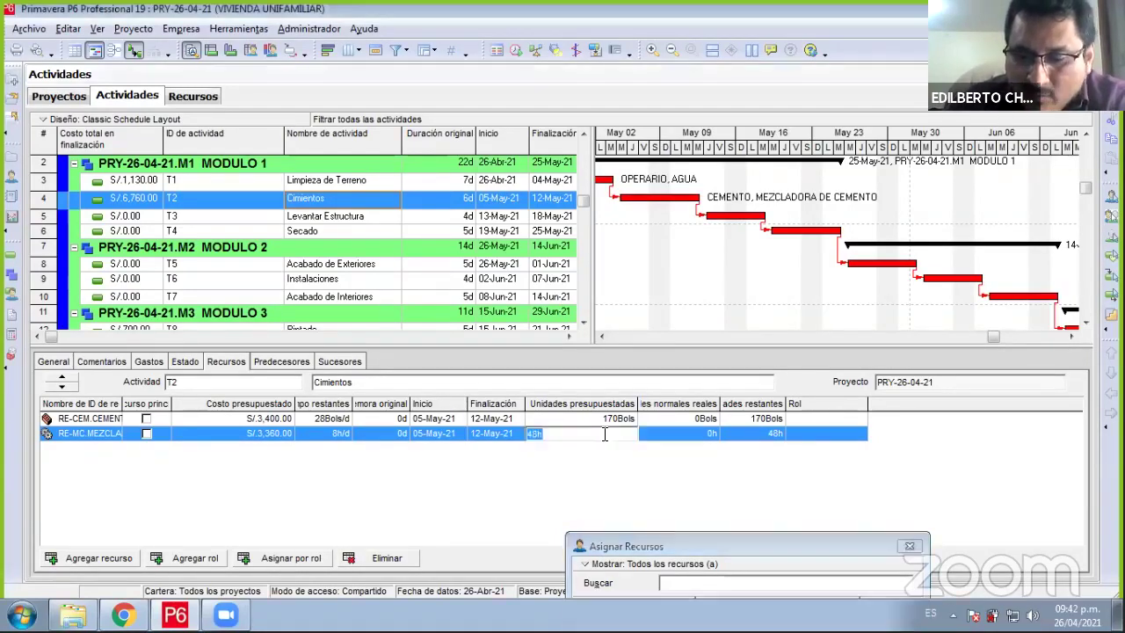
type("40")
key("Return")
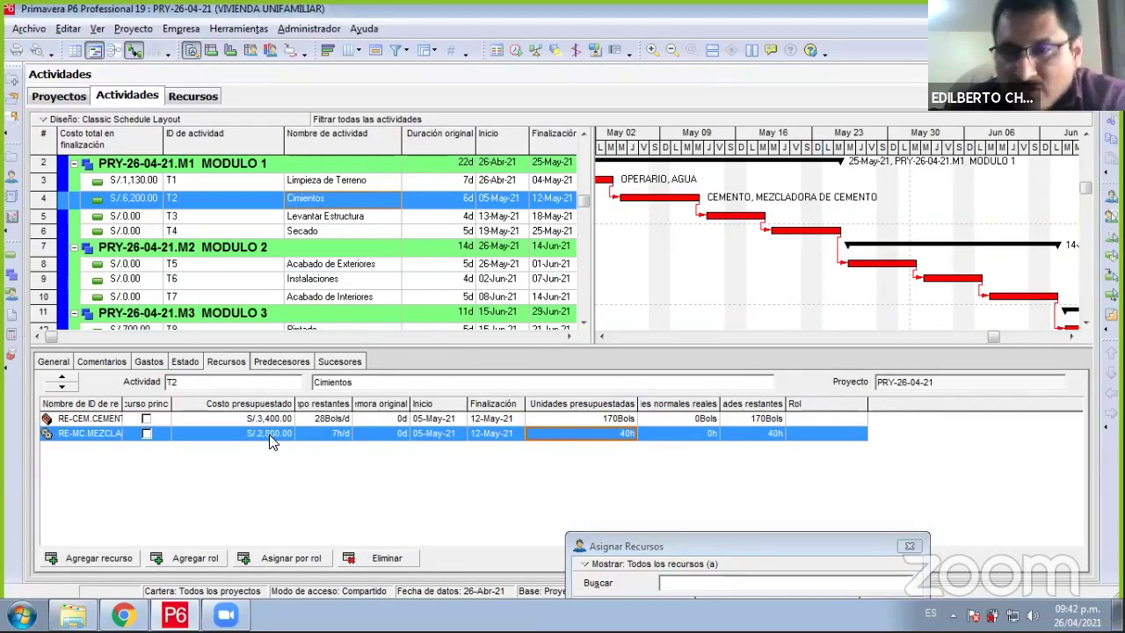
- Set the budgeted units of MEZCLADORA DE CEMENTO on Cimientos to 48 h
left_click(584, 434)
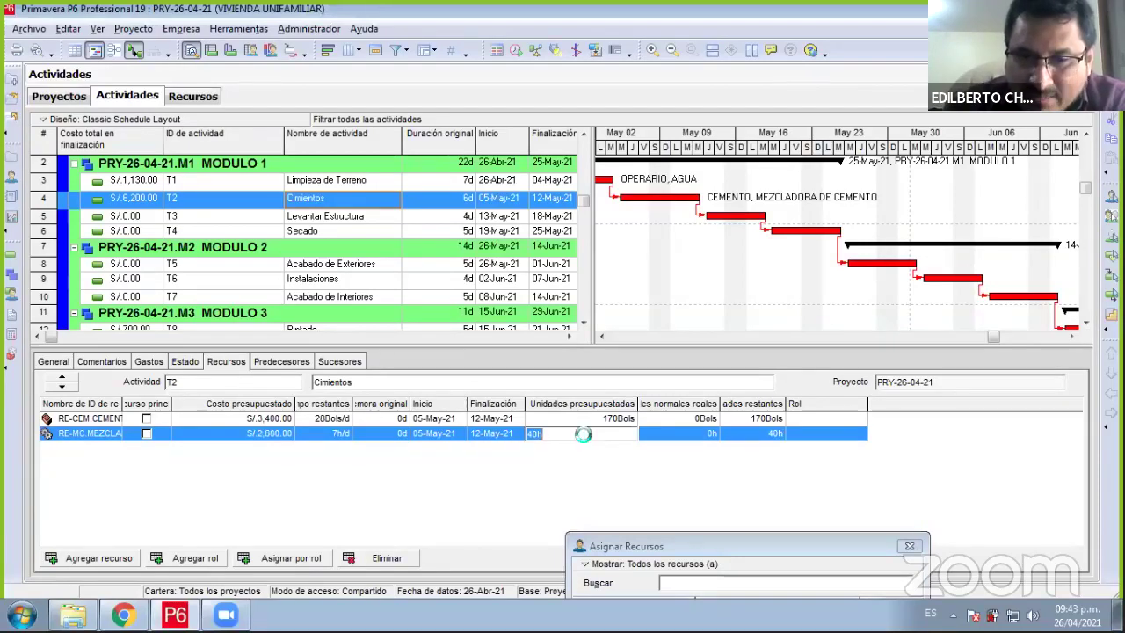
type("48")
key("Return")
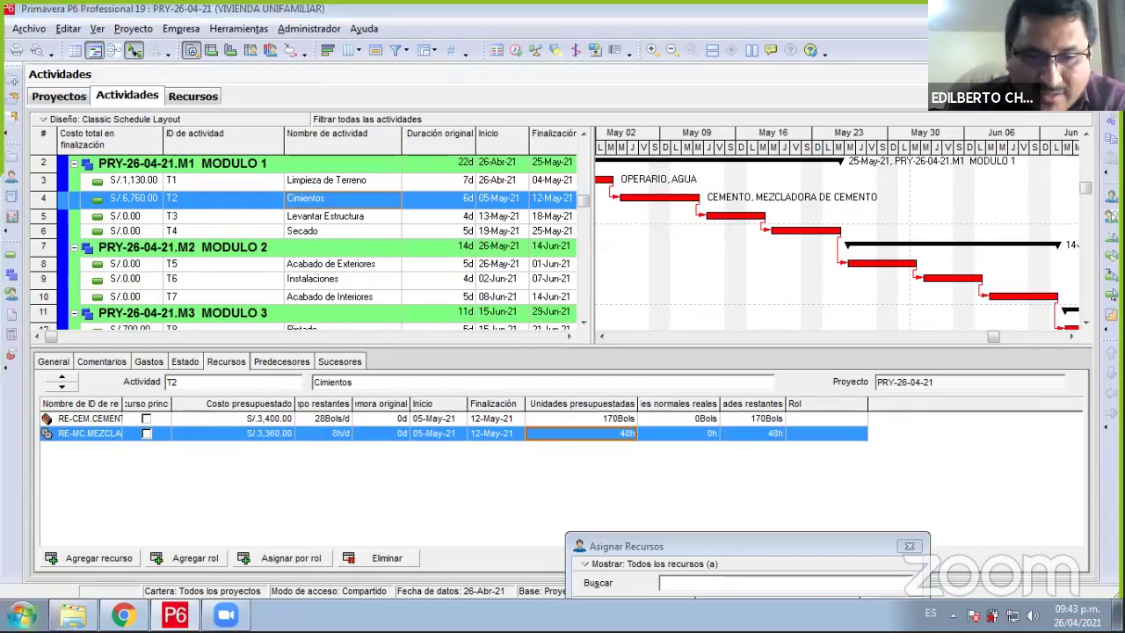
- Check the cement mixer cost by multiplying 48 by 70 in the Windows calculator, and put the calculator away
key("super")
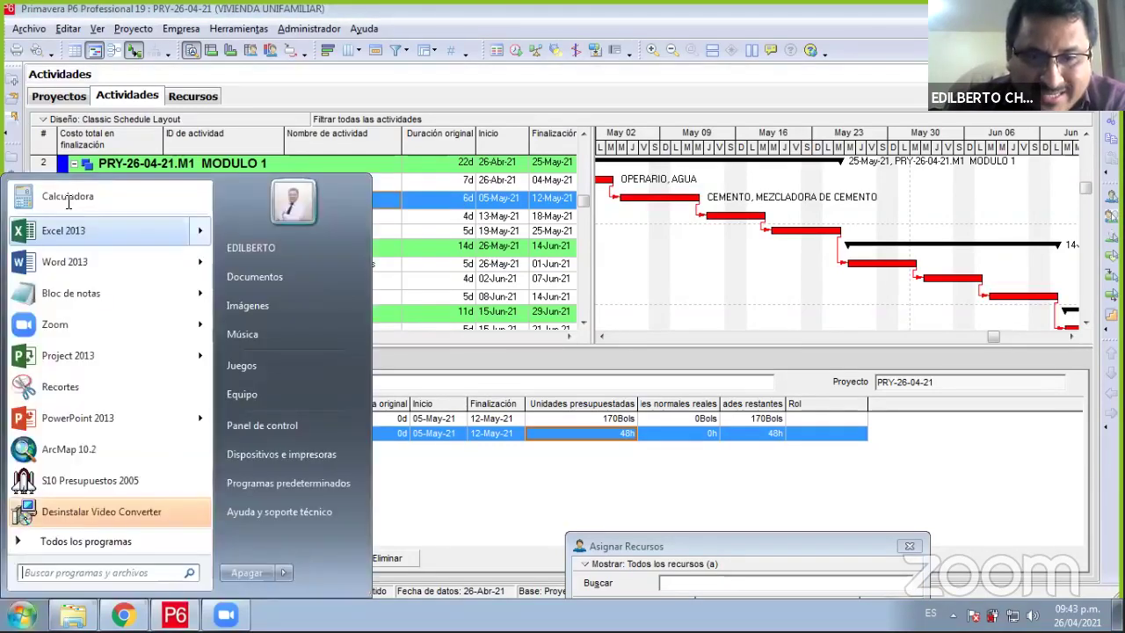
left_click(67, 198)
left_click_drag(410, 349, 655, 266)
type("4")
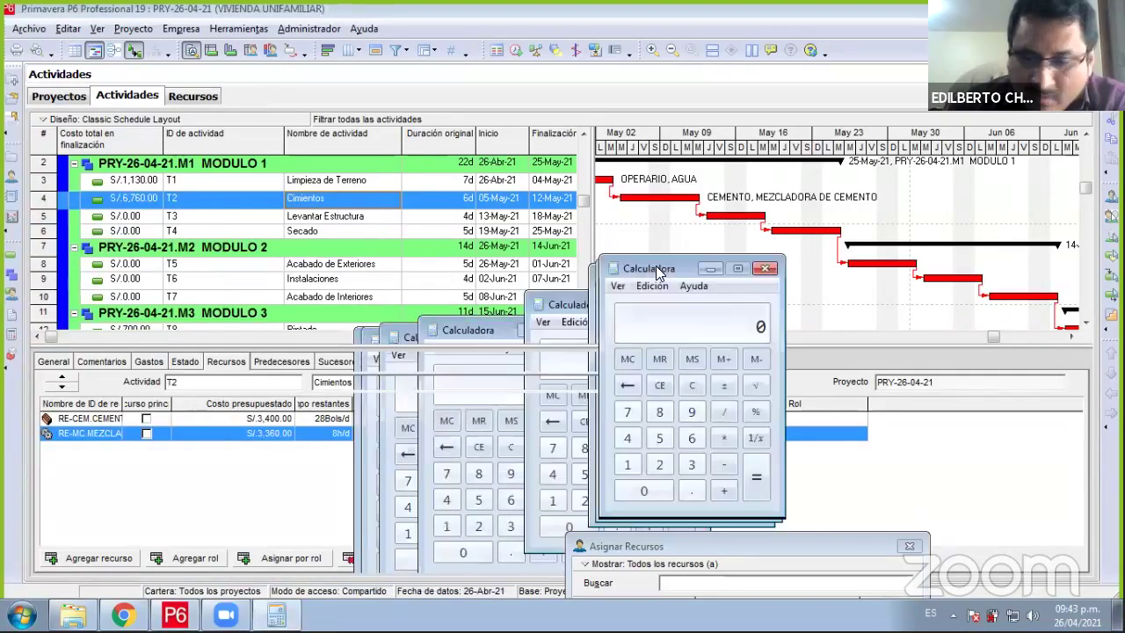
type("*7")
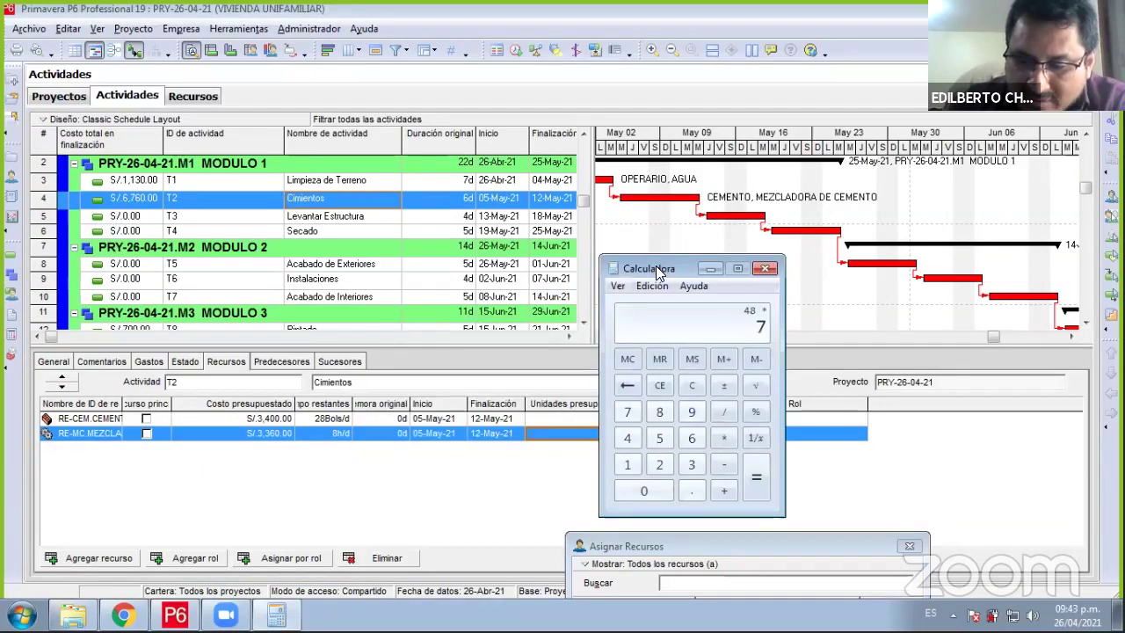
type("*120")
key("Return")
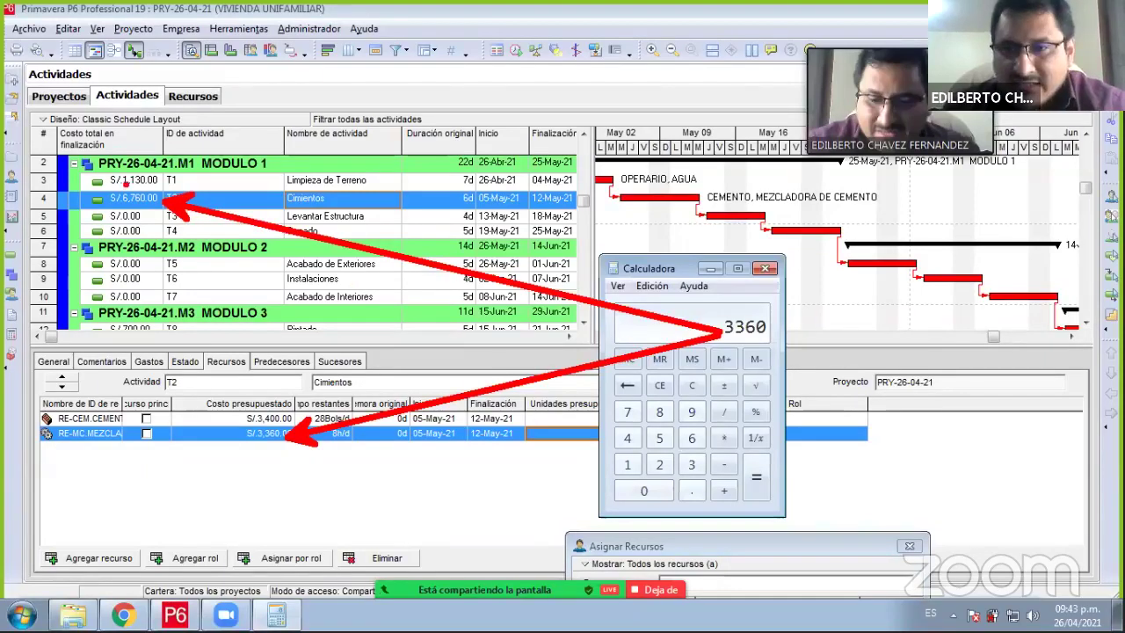
left_click(436, 463)
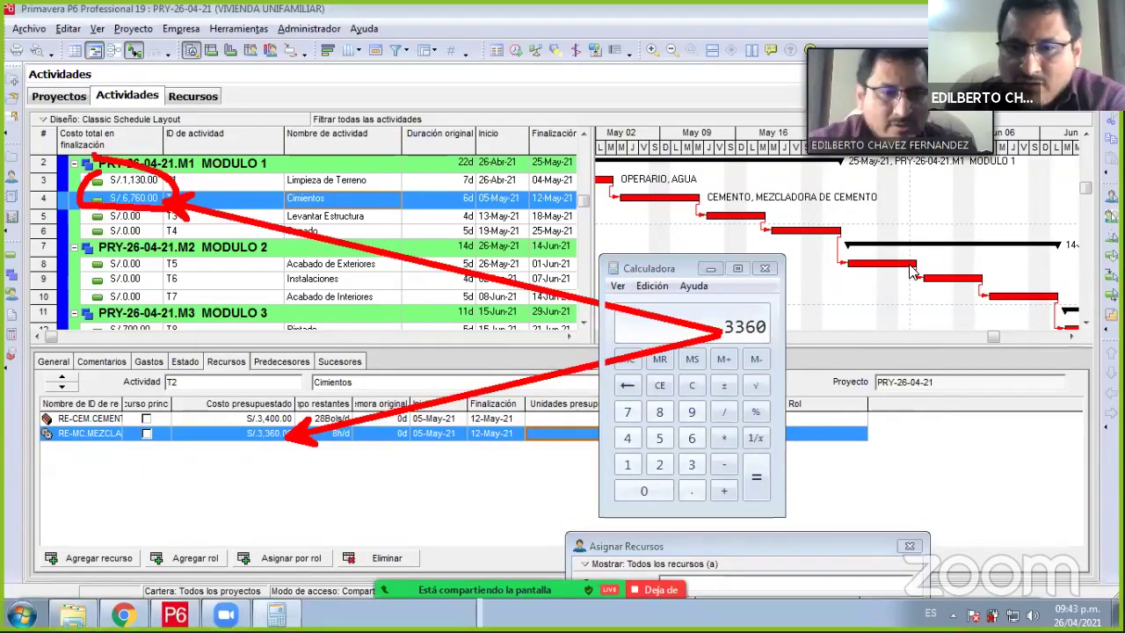
left_click(714, 269)
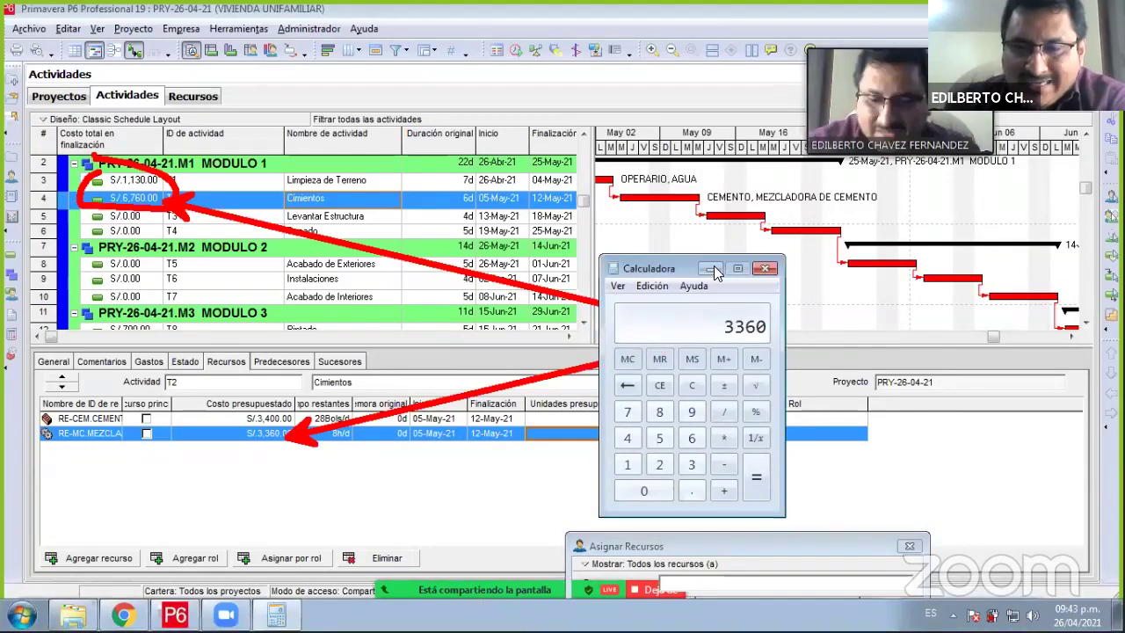
- Dismiss the resource assignment window and give the activity table slightly more height
left_click(909, 516)
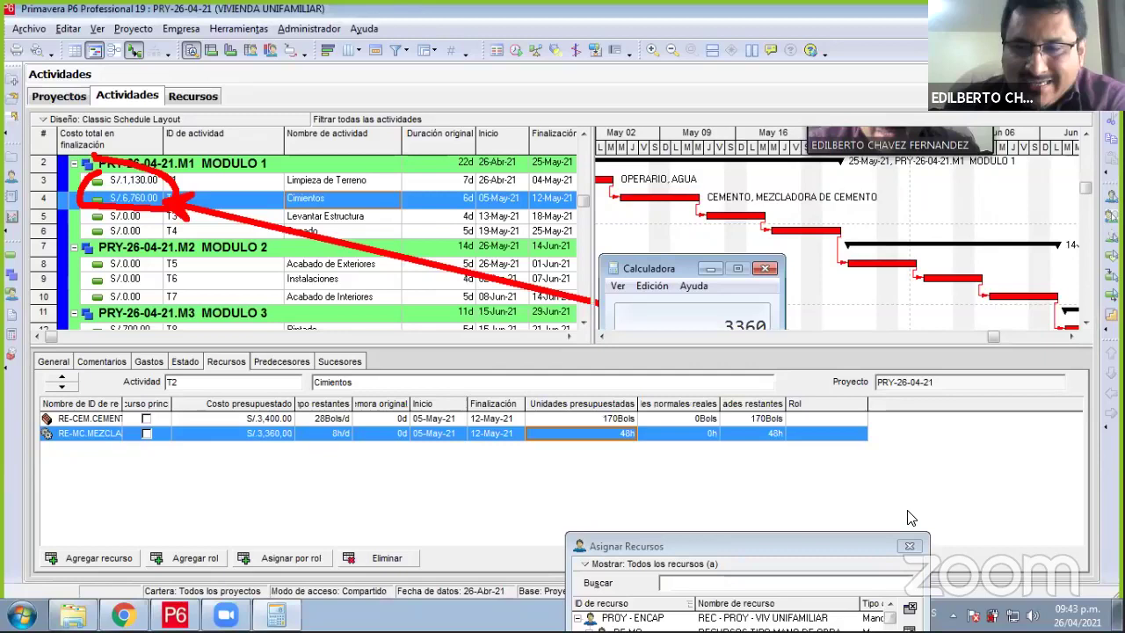
left_click_drag(554, 347, 554, 363)
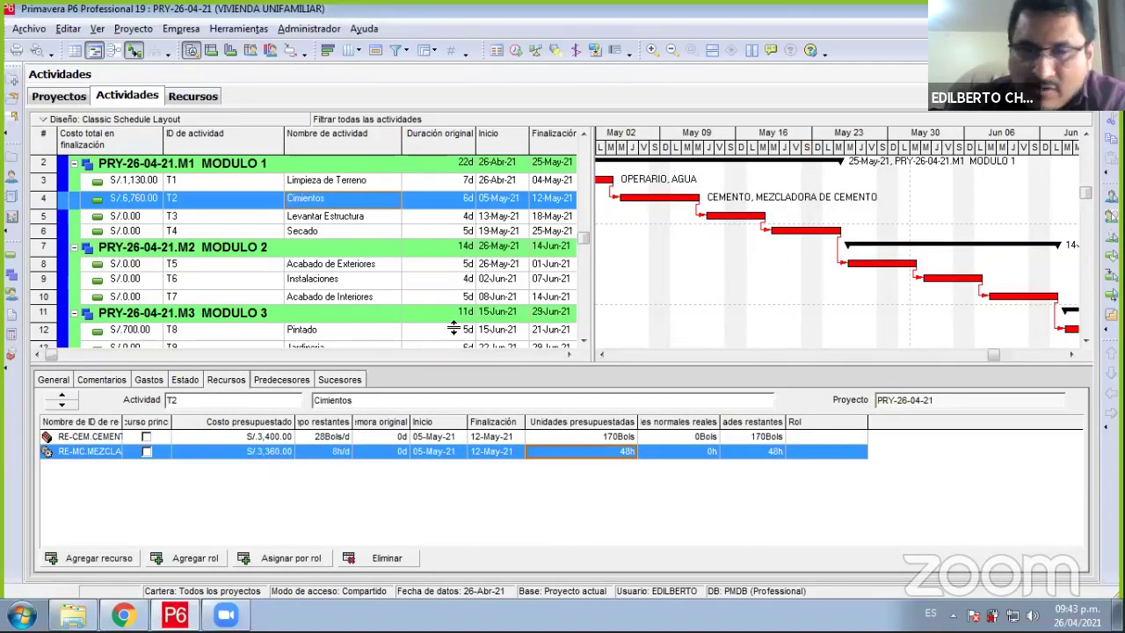
- Review the resources assigned to Cimientos and return to the resource list
left_click(184, 96)
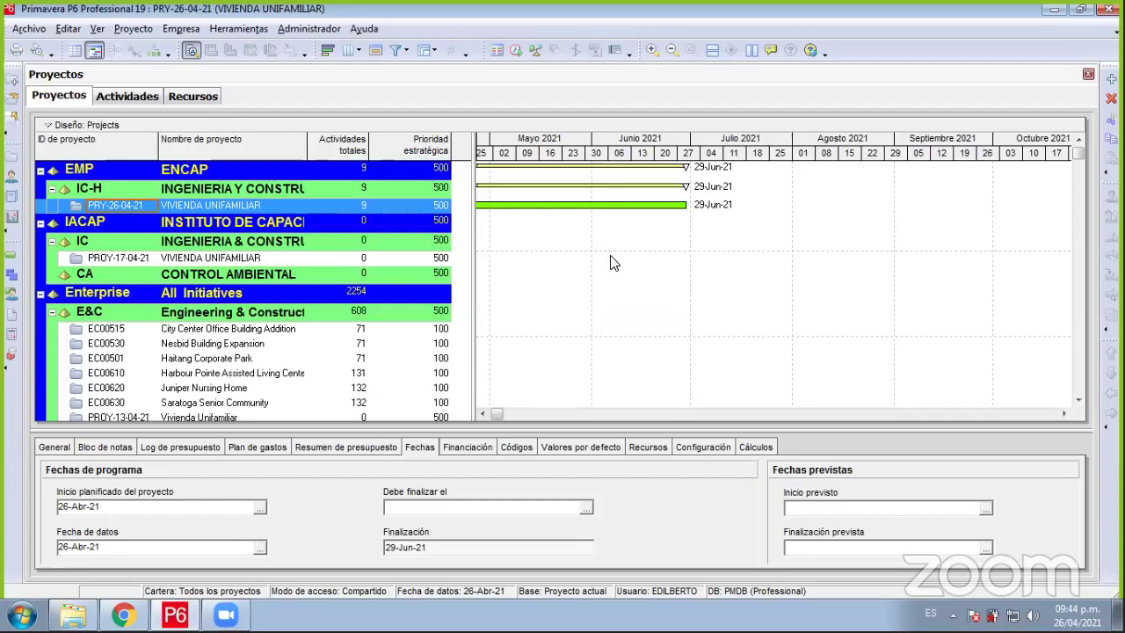
left_click(151, 95)
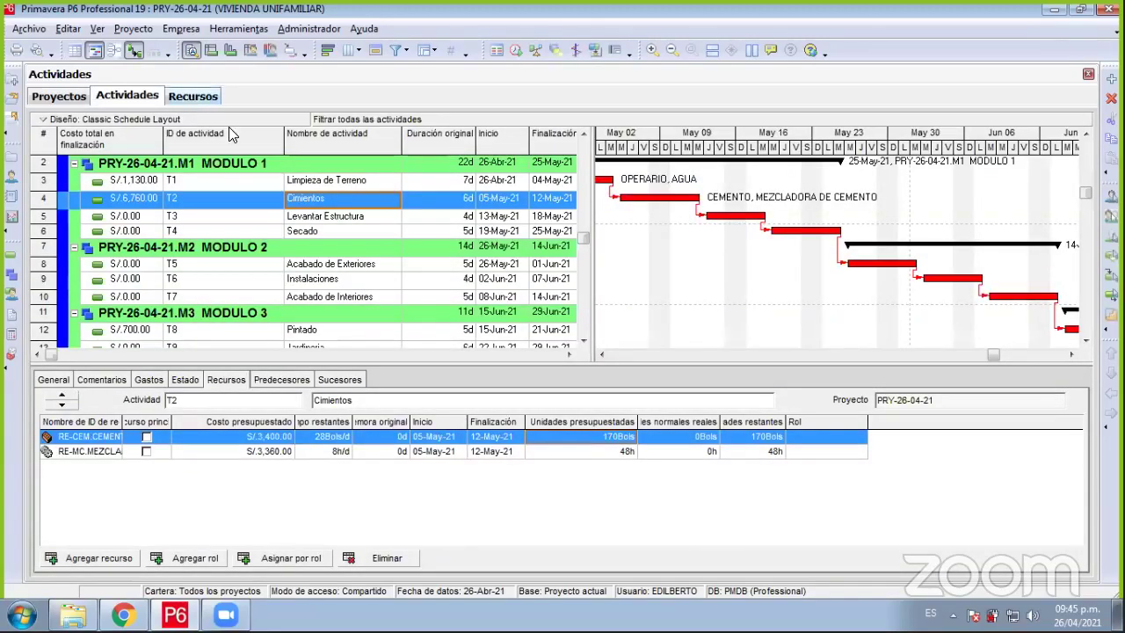
left_click(196, 100)
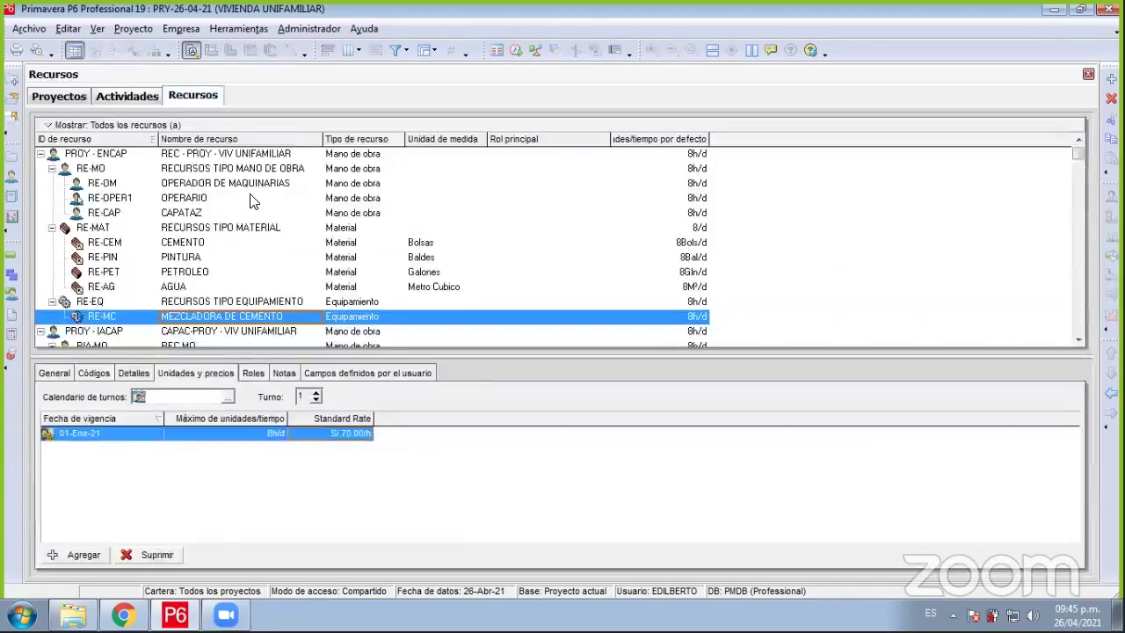